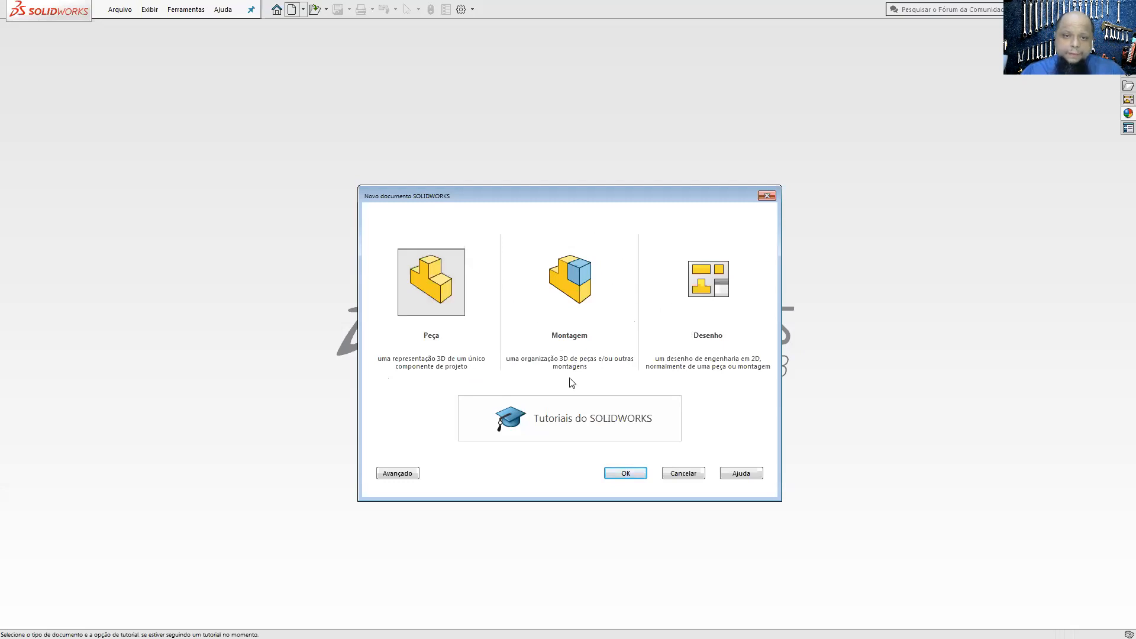
Step: Create a new part document and bring up the sketch tools
click(620, 472)
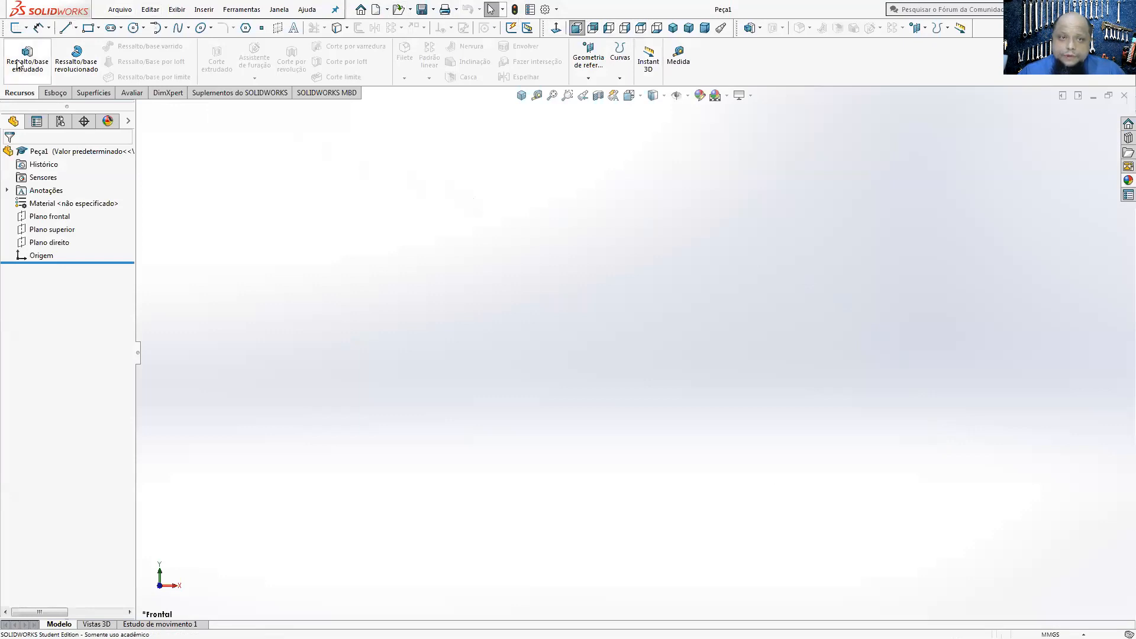
click(53, 94)
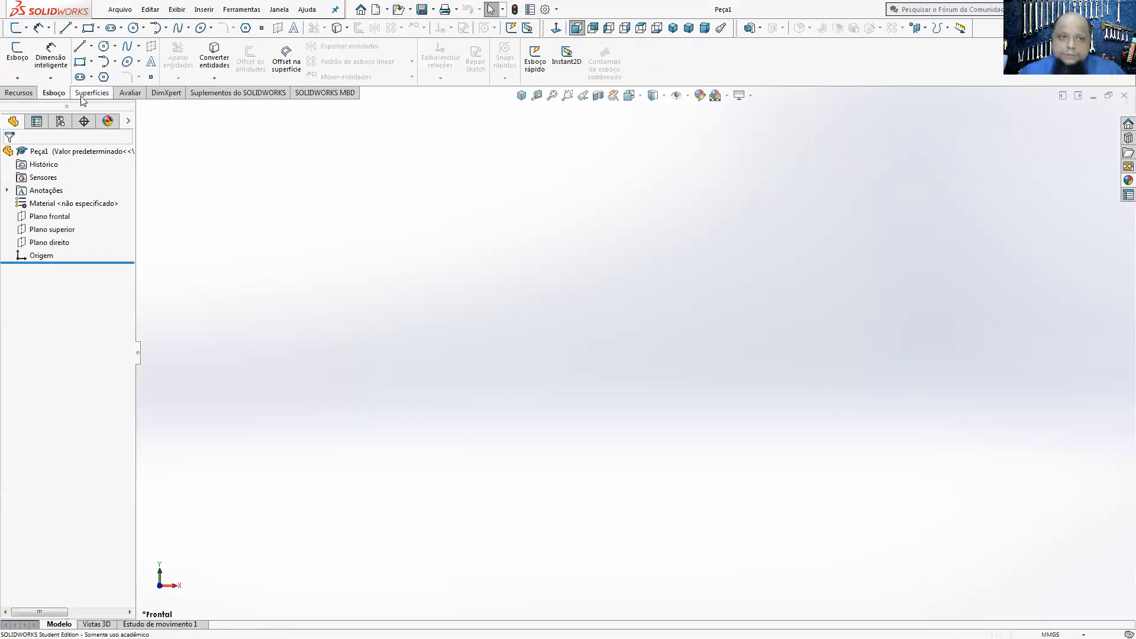
click(83, 95)
click(20, 93)
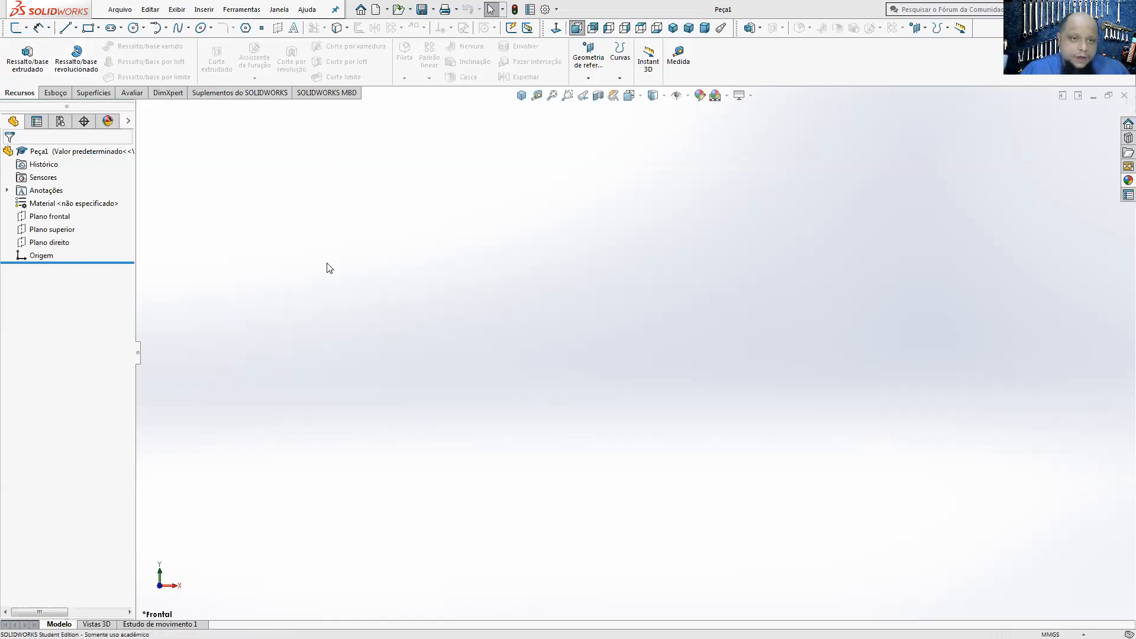
click(54, 94)
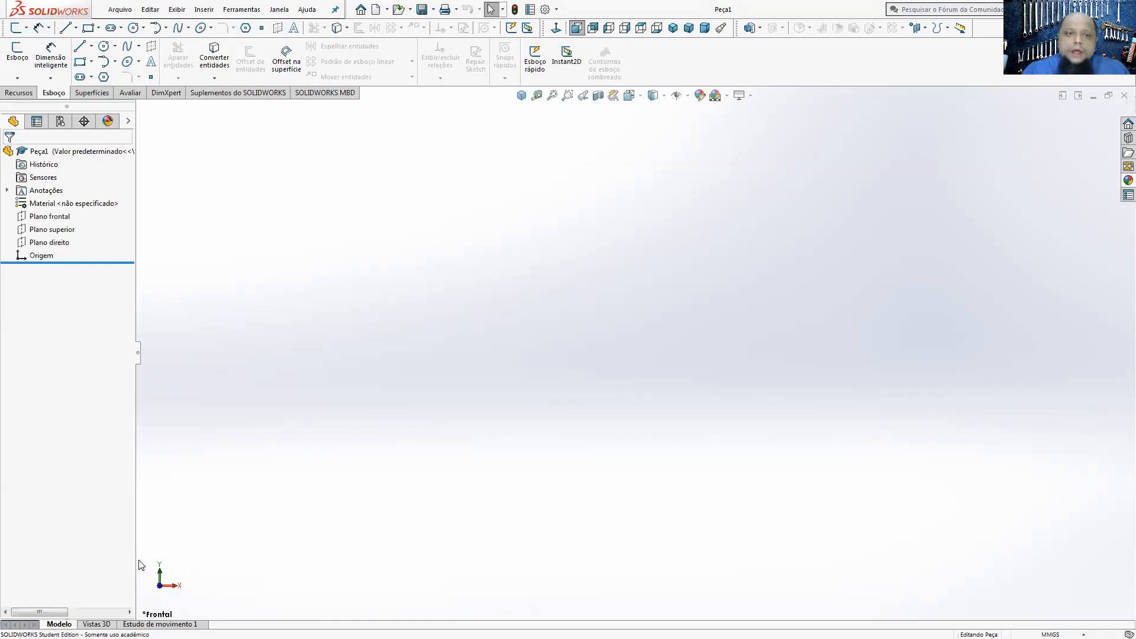
Step: Examine the front, top and right planes one after another, viewing the right plane in isometric
click(52, 217)
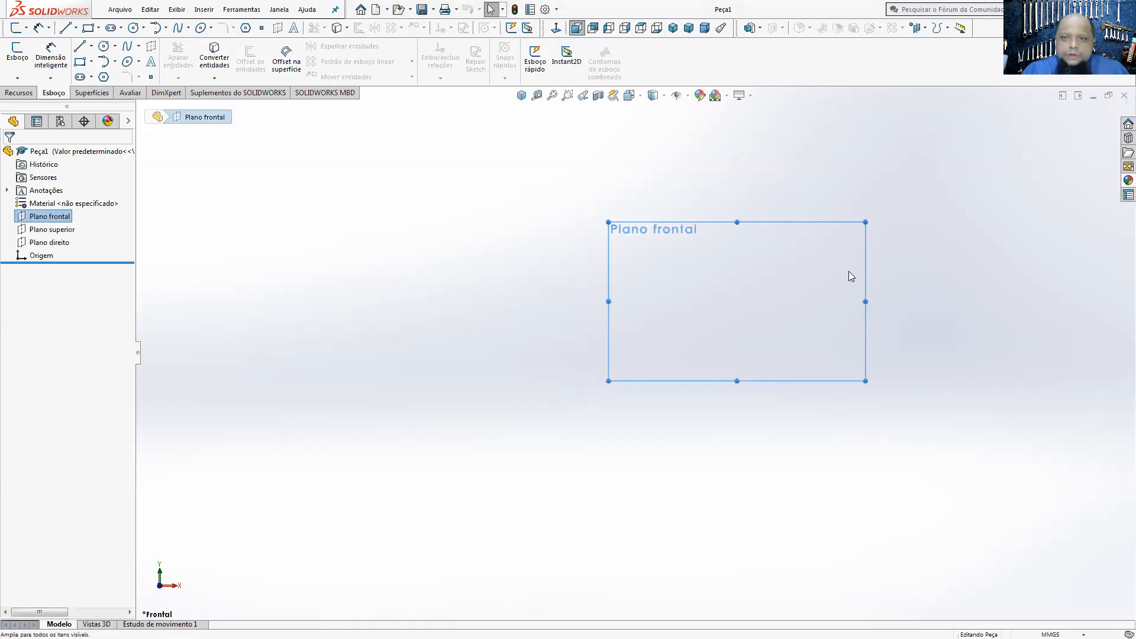
click(65, 229)
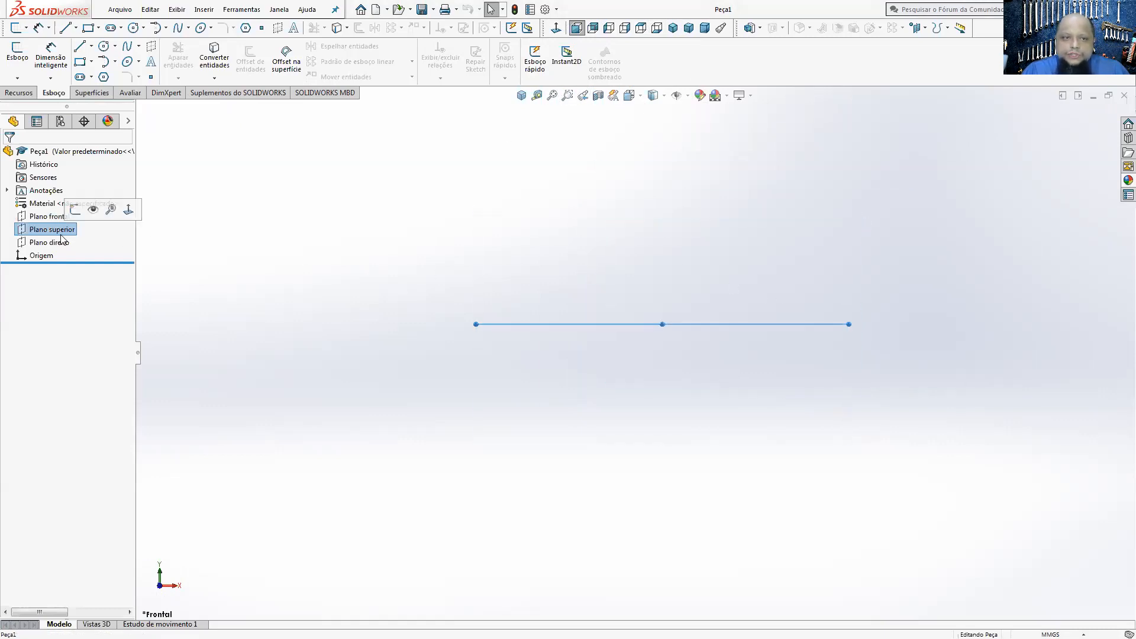
click(69, 242)
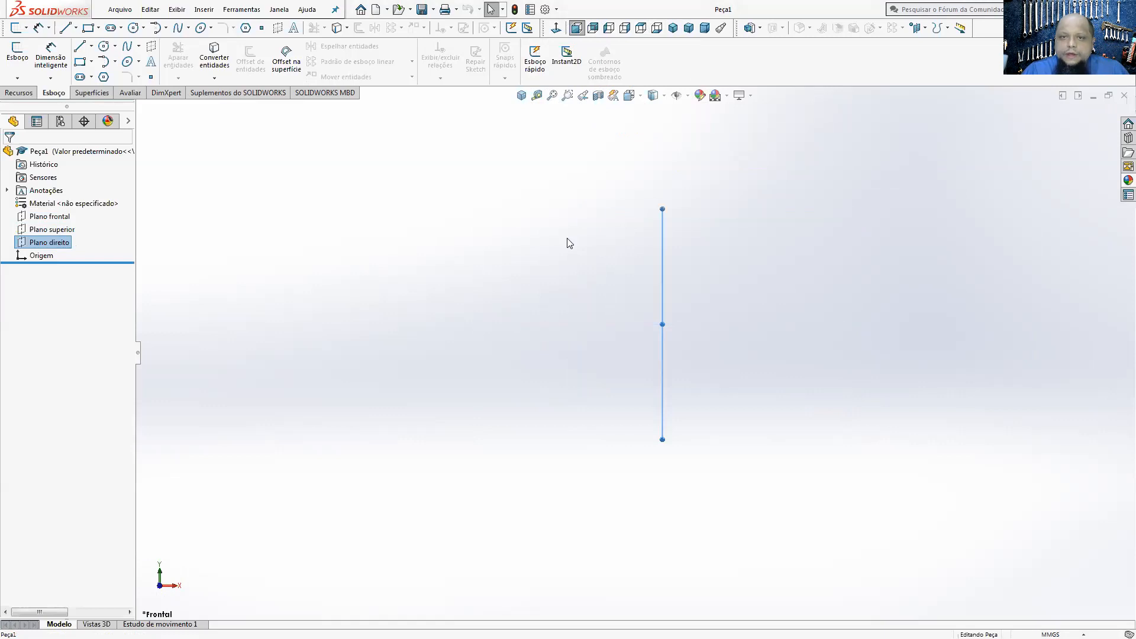
click(522, 95)
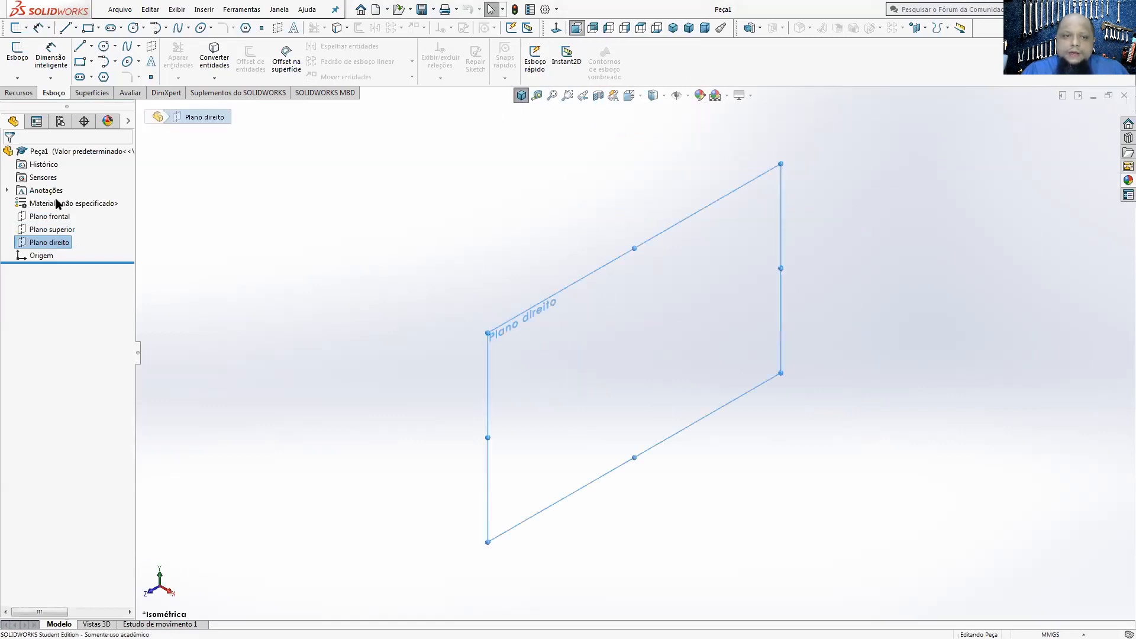
click(347, 444)
Step: Start a new sketch on the top plane (Plano superior)
click(22, 66)
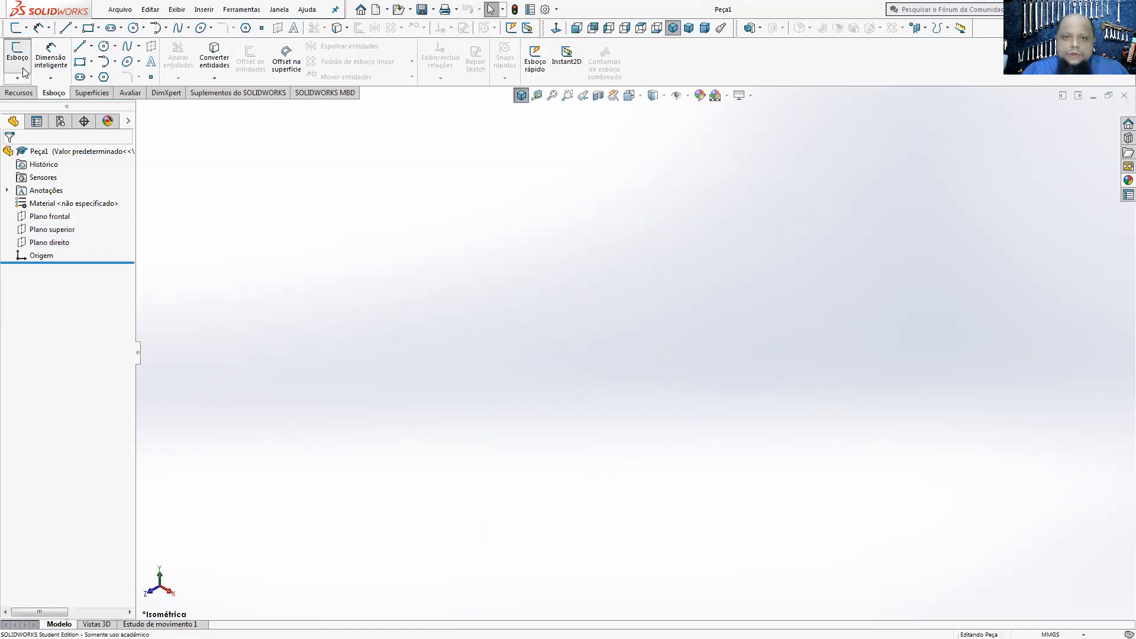
mouse_move(629, 385)
middle_down()
mouse_move(600, 314)
mouse_move(672, 271)
mouse_move(677, 360)
mouse_move(656, 388)
mouse_move(698, 409)
mouse_move(614, 413)
middle_up()
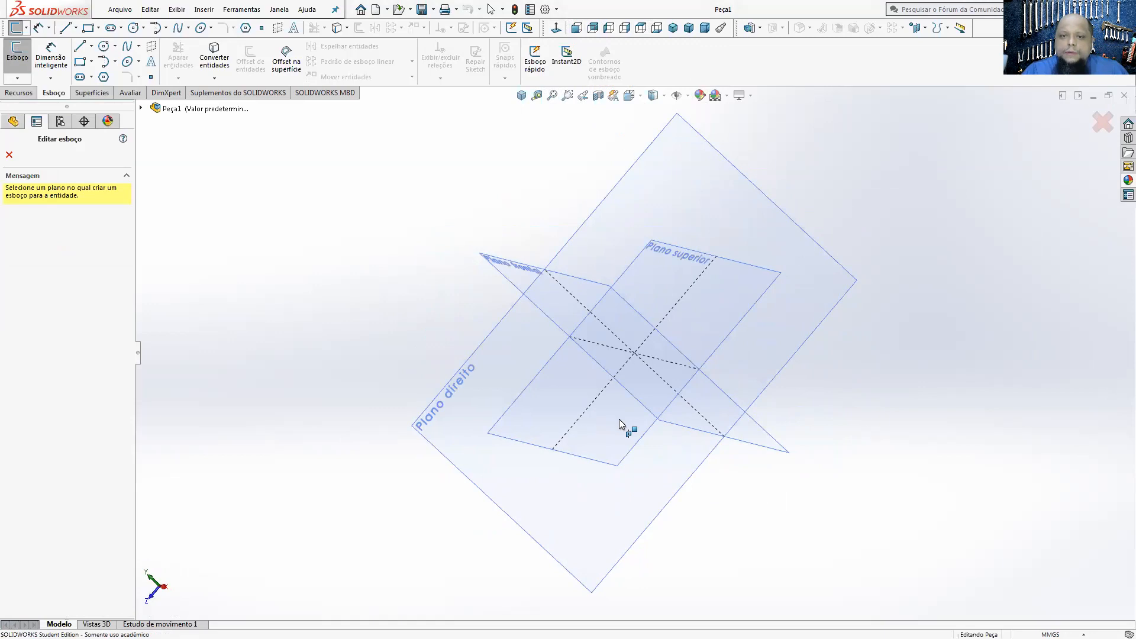
middle_drag(604, 480, 691, 395)
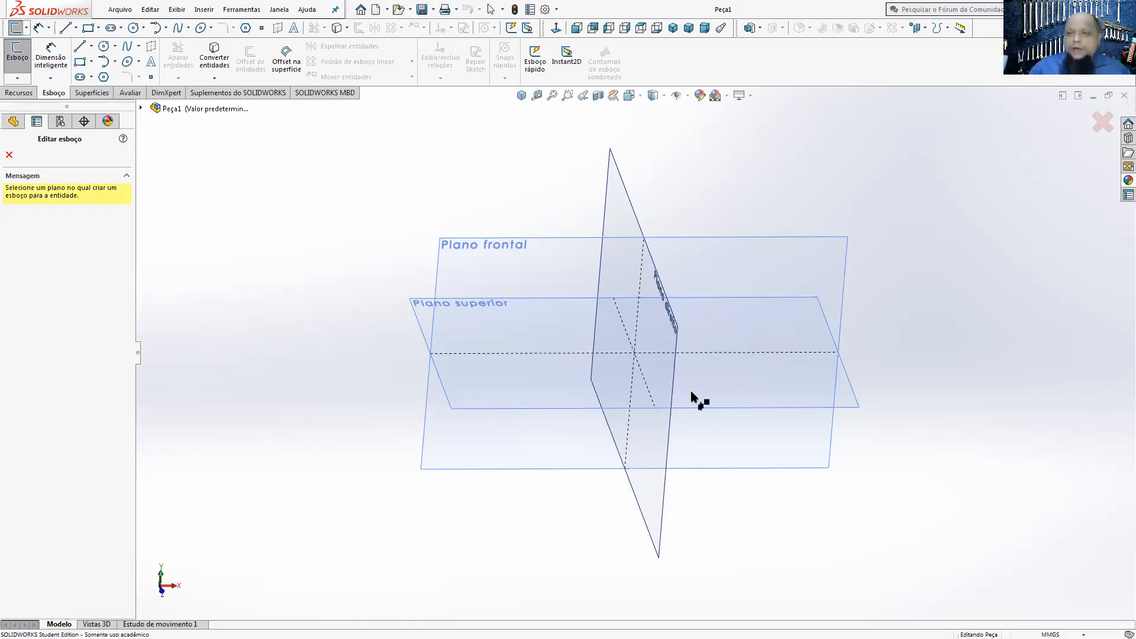
middle_drag(694, 396, 748, 409)
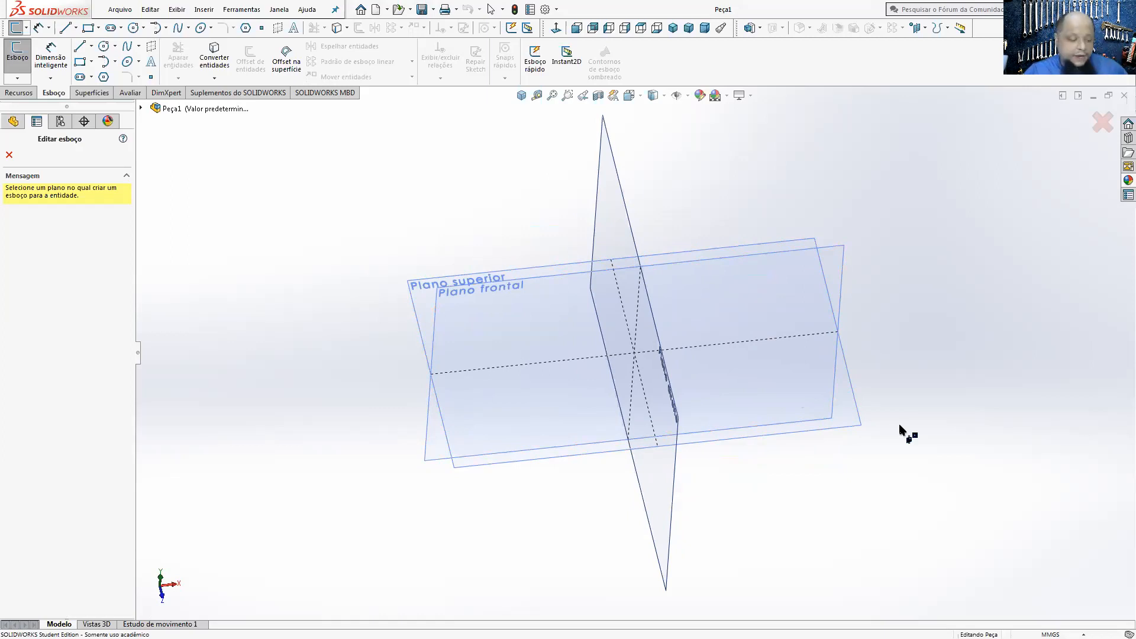
middle_drag(811, 470, 823, 412)
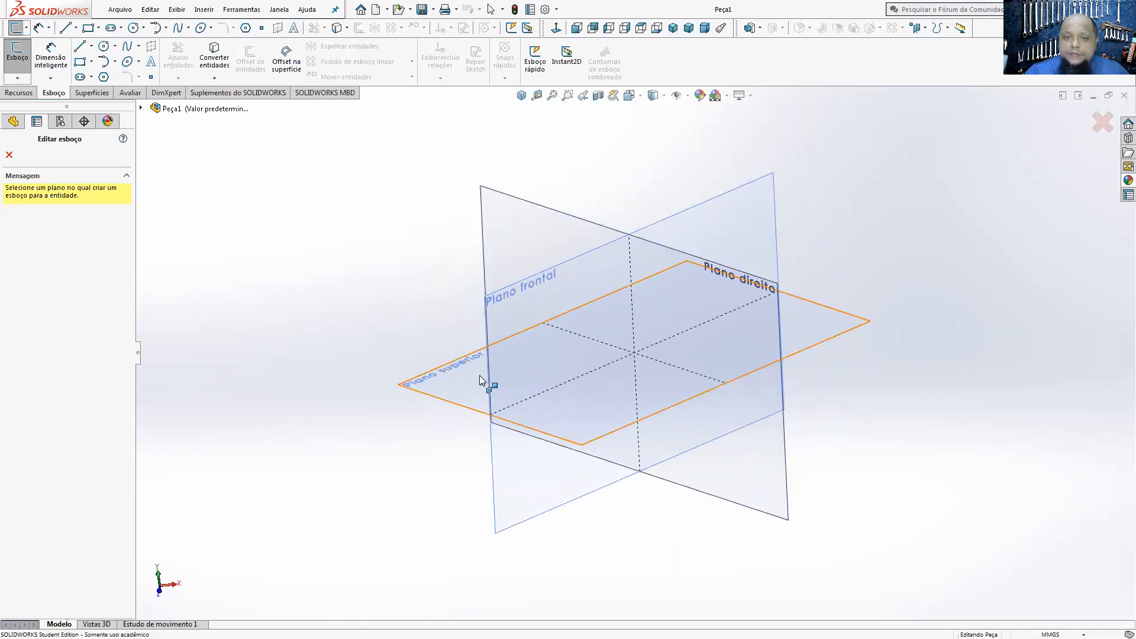
click(463, 384)
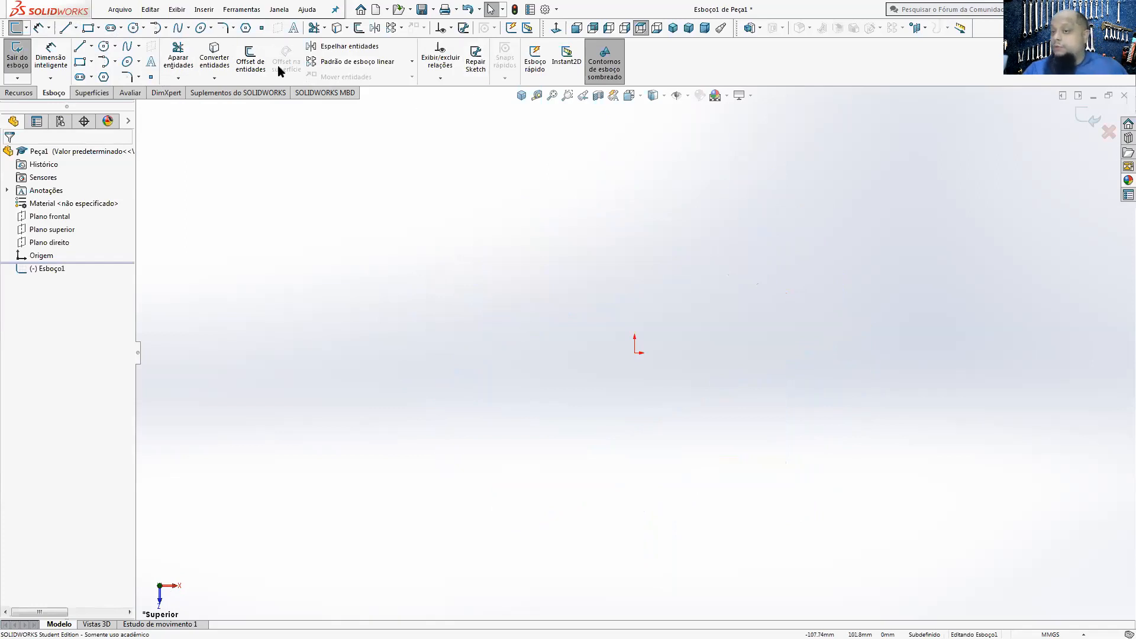
Step: Sketch a circle with a radius of about 40 mm, centred above and to the right of the origin
click(103, 45)
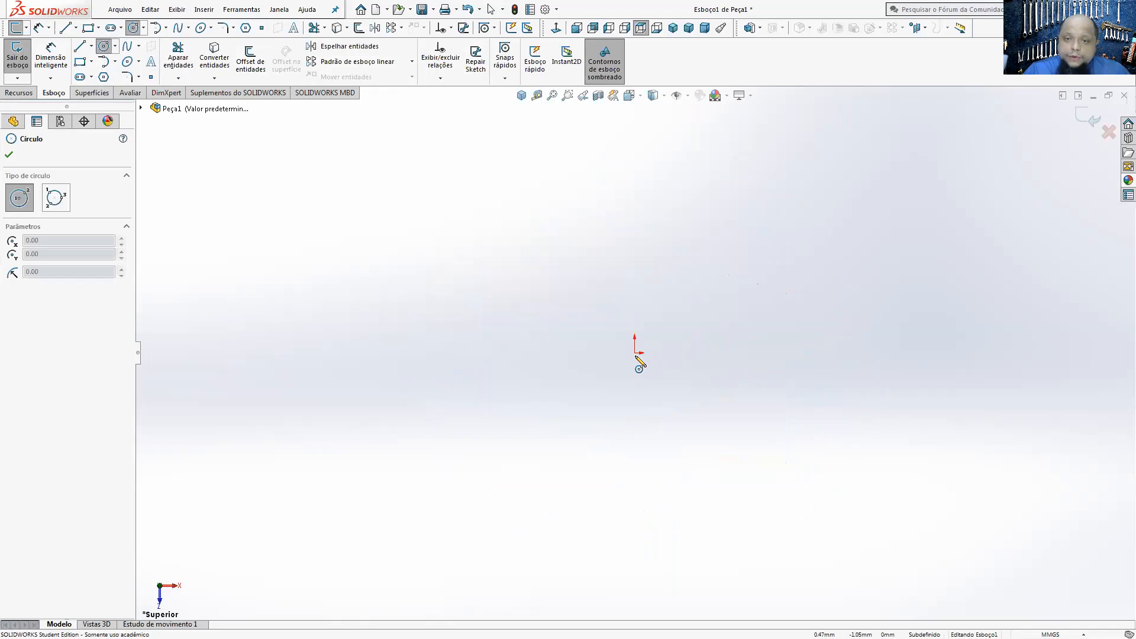
click(699, 272)
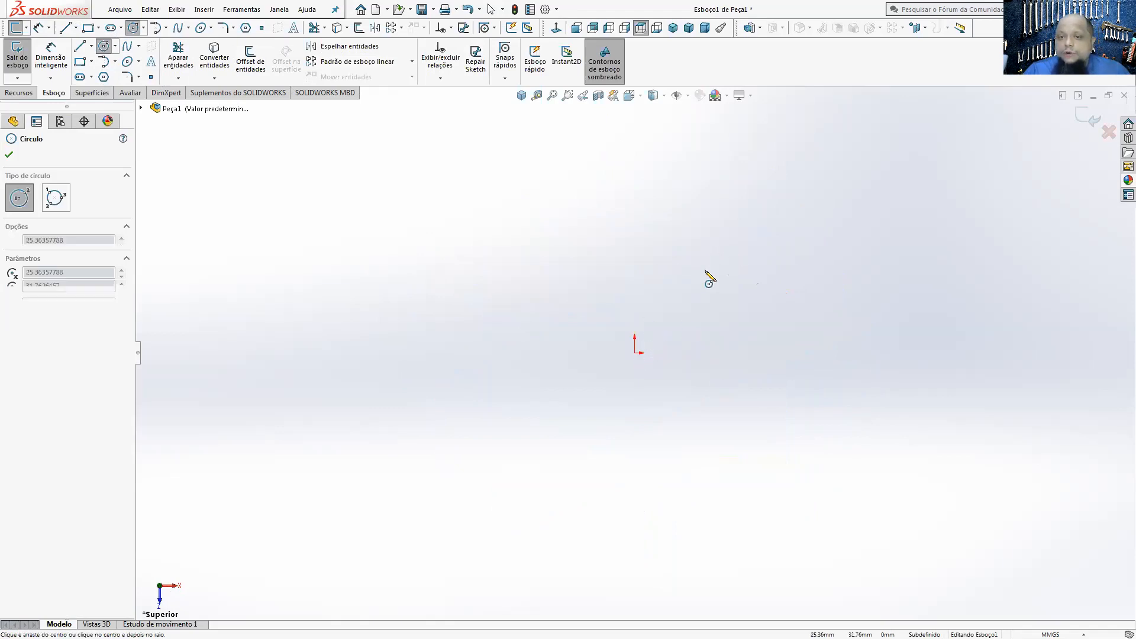
click(803, 280)
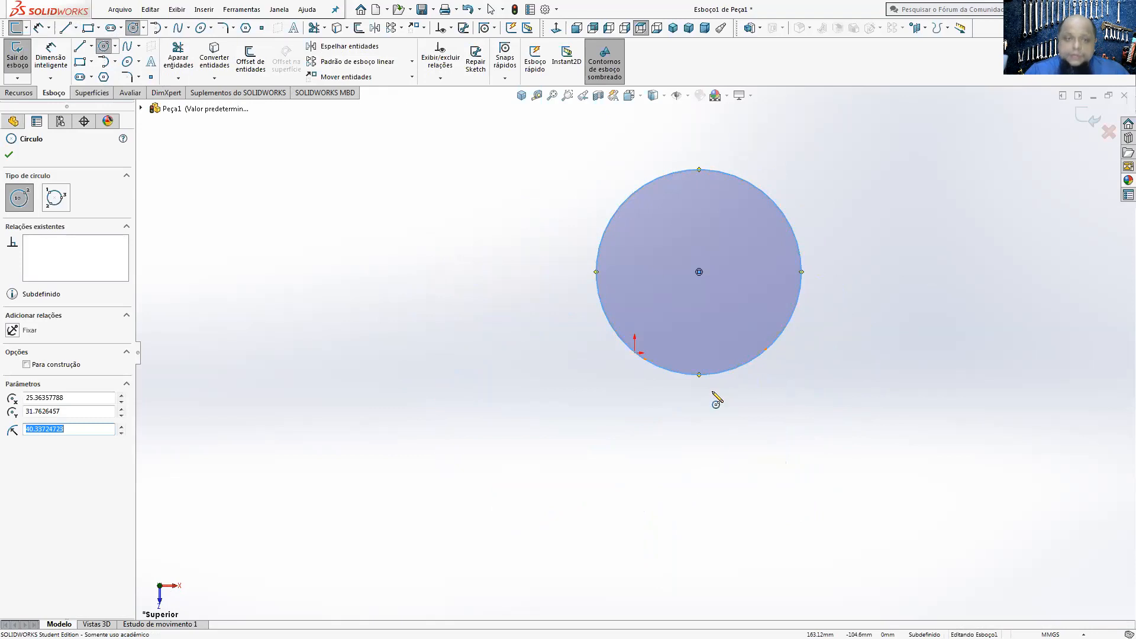
Step: Dimension the circle's diameter with Smart Dimension and set it to 500 mm
click(51, 58)
click(773, 207)
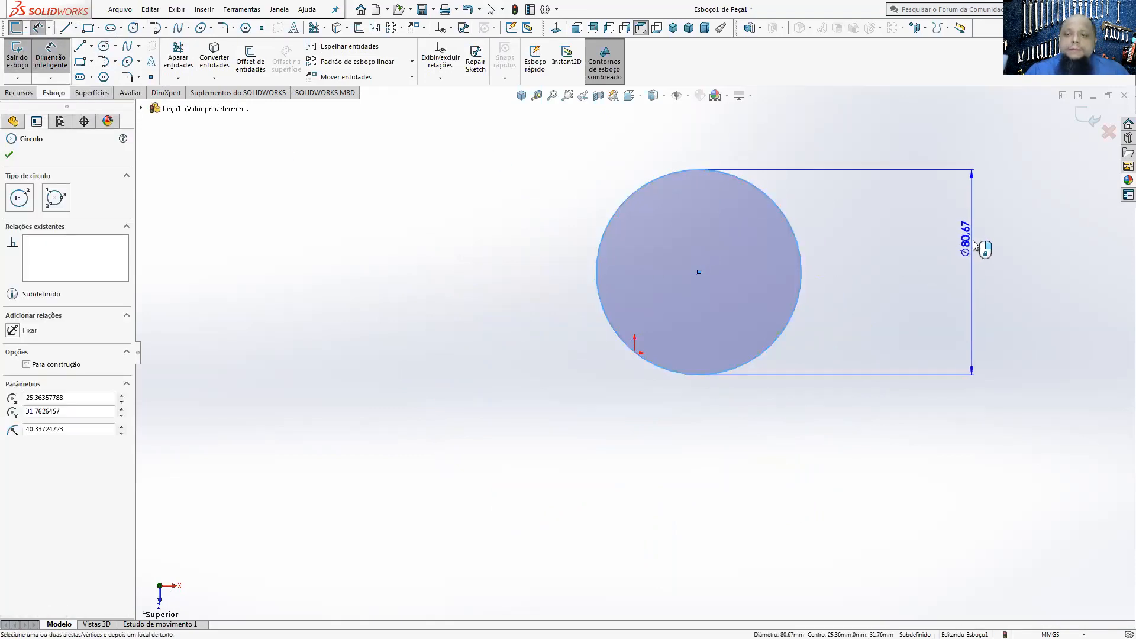
click(973, 243)
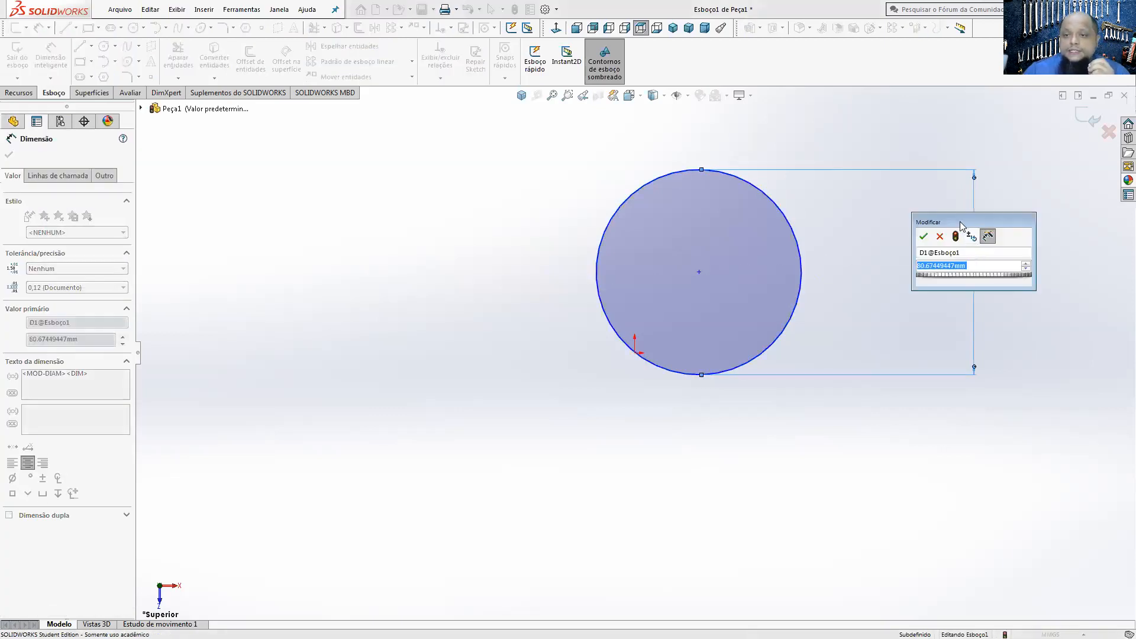
drag(959, 225, 884, 220)
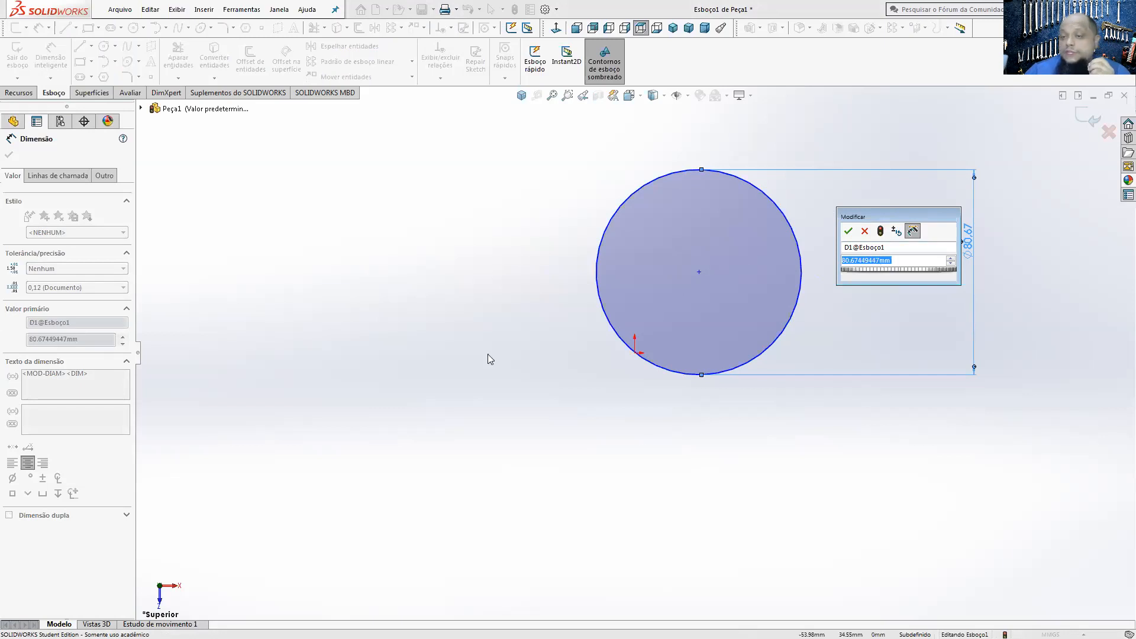
click(864, 261)
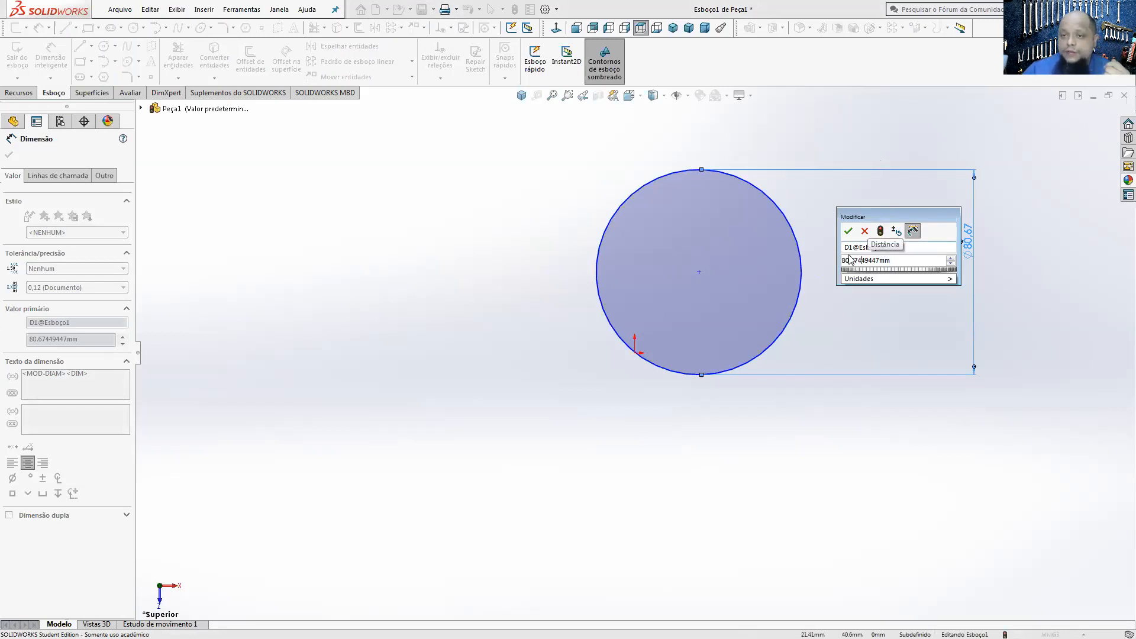
drag(840, 261, 807, 270)
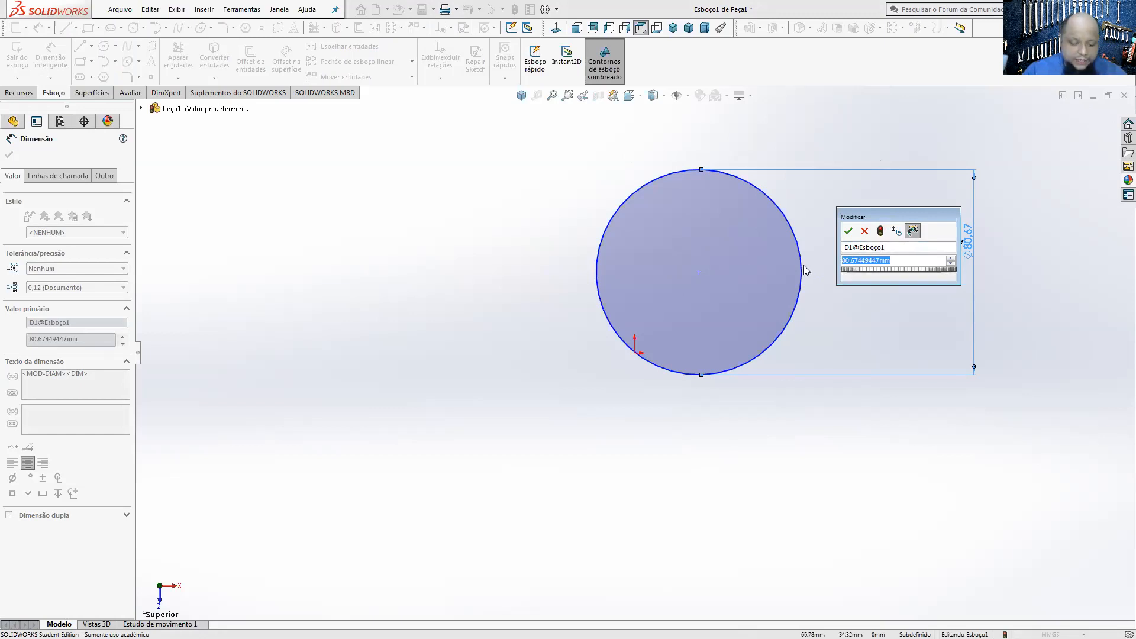
text(500)
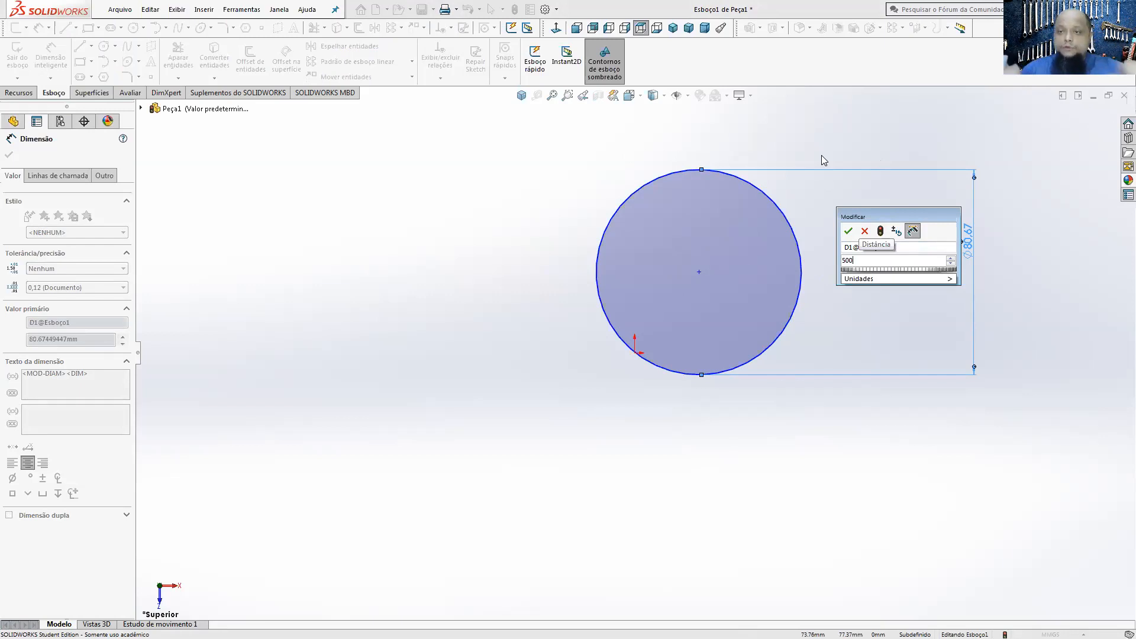
click(923, 279)
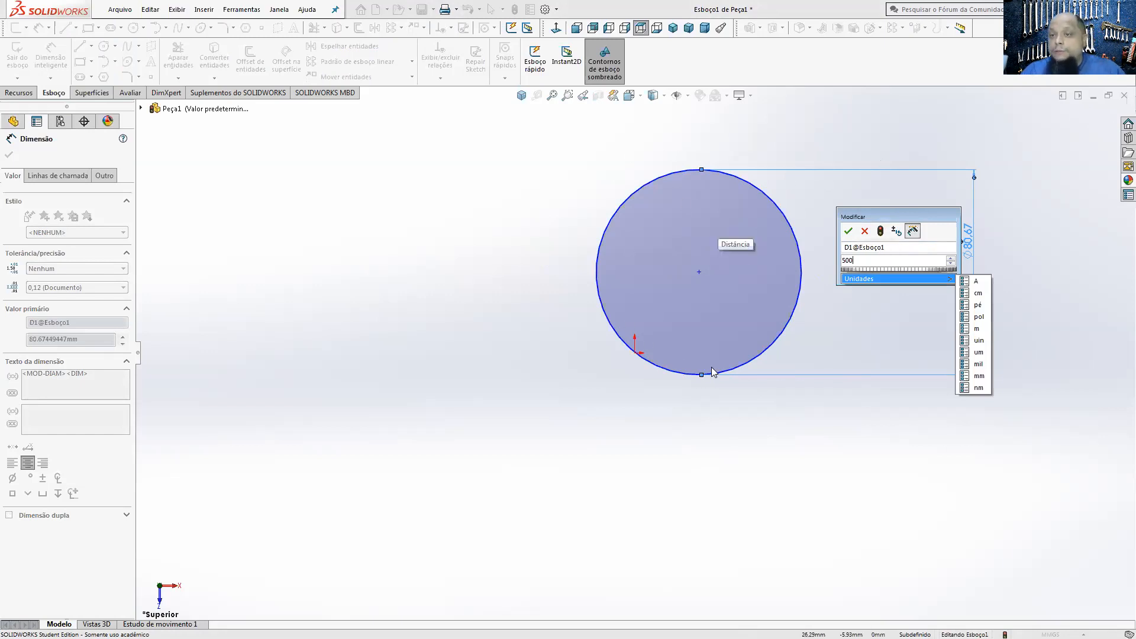
click(847, 232)
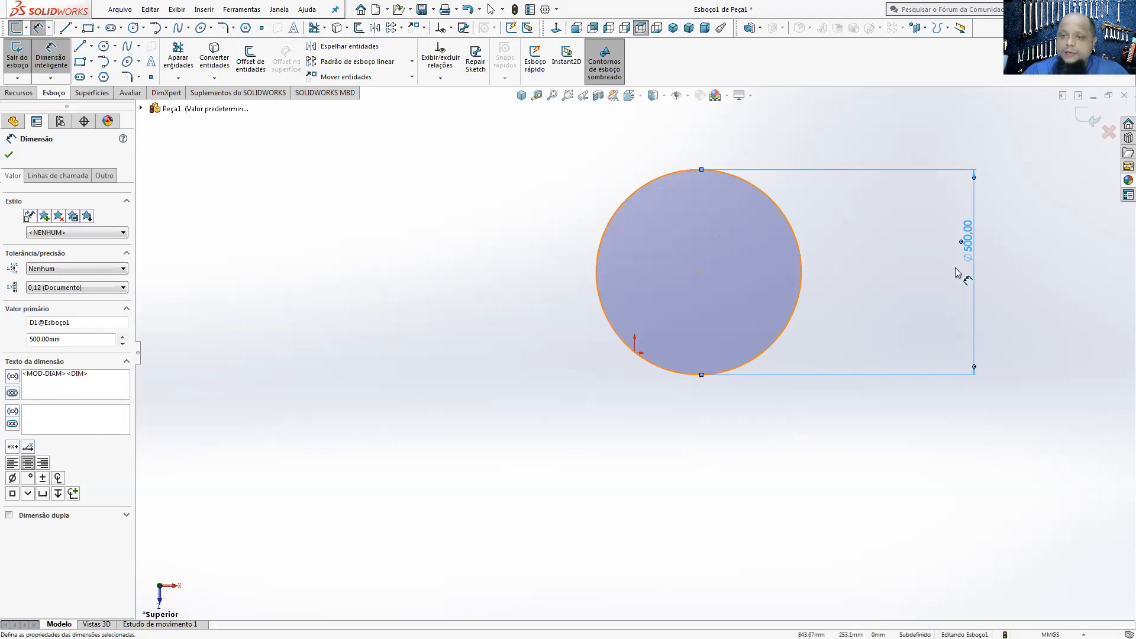
Step: Change the circle's diameter dimension to 100 mm
double_click(968, 243)
text(1)
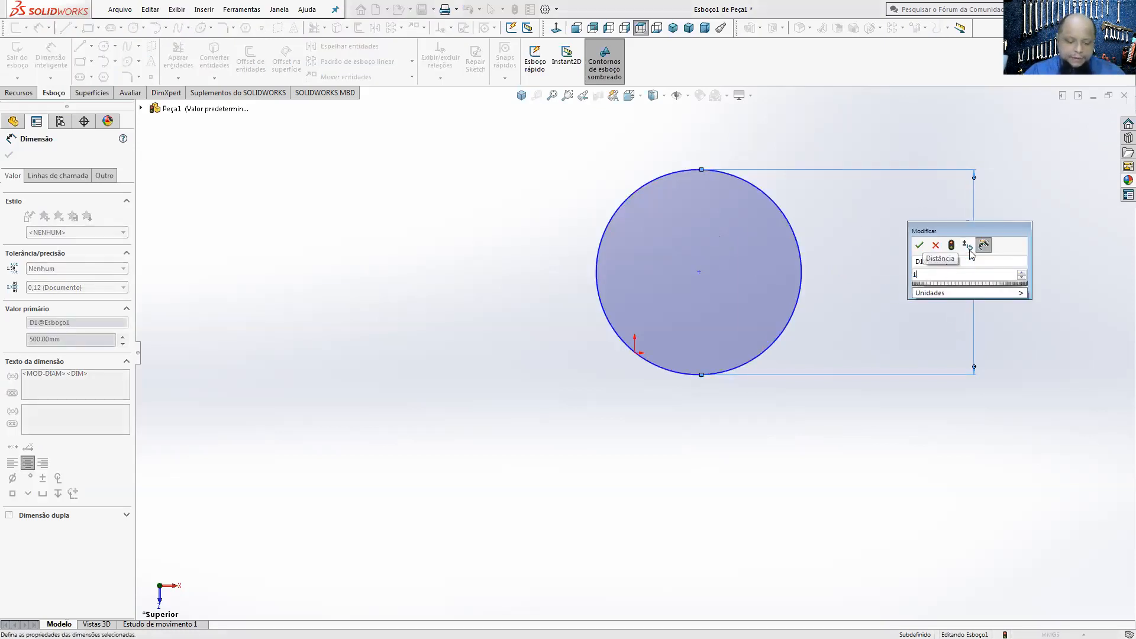
text(00)
key(Return)
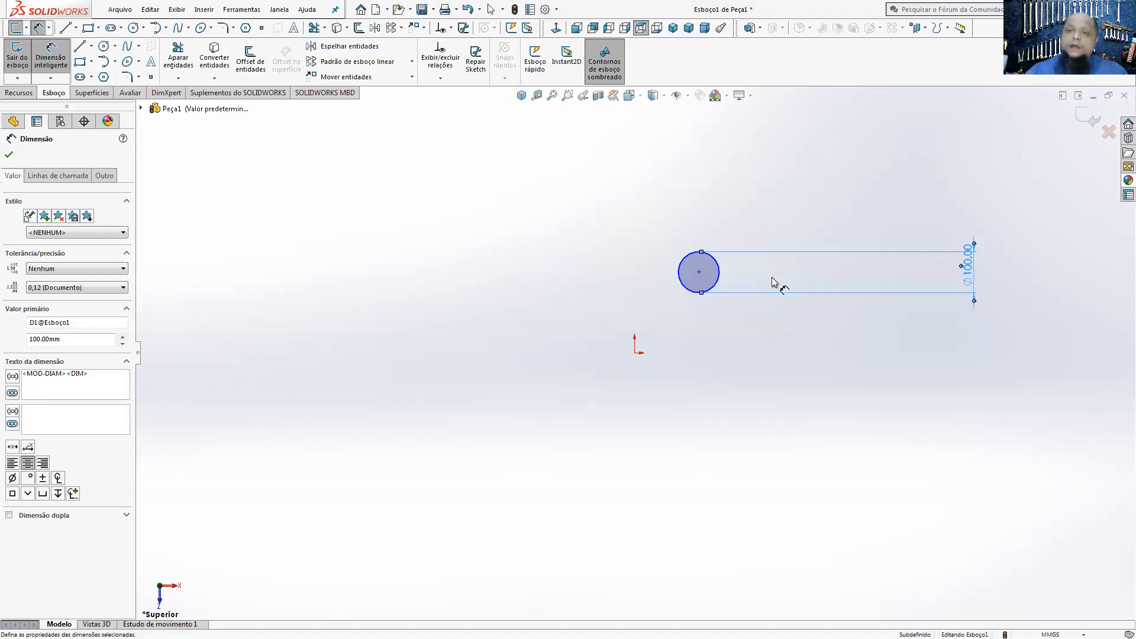
scroll(733, 283, down, 3)
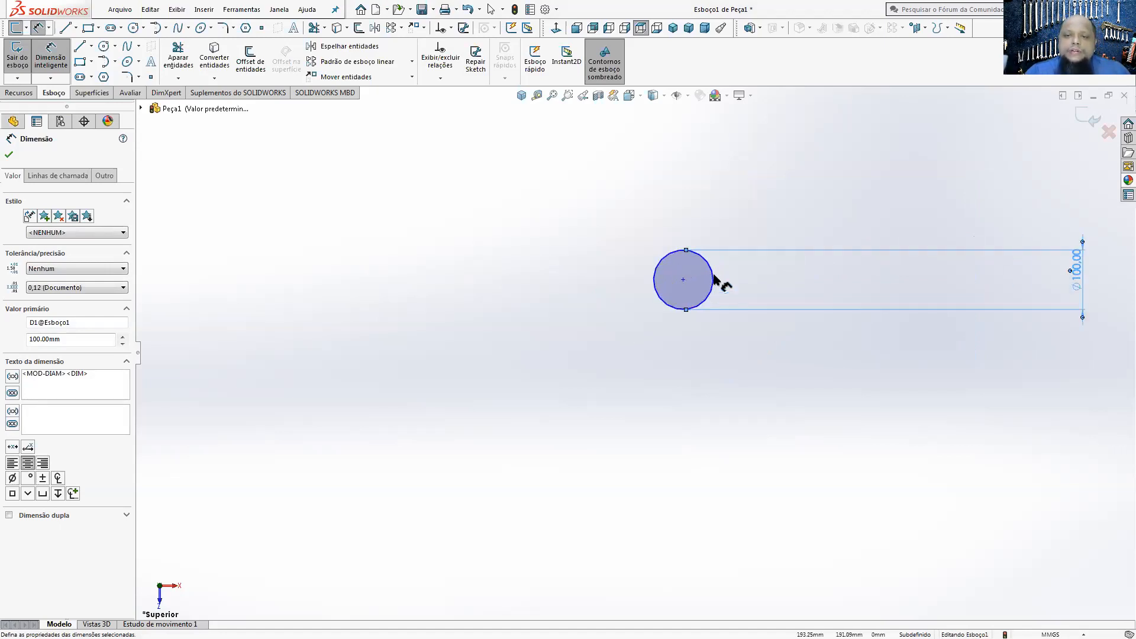
scroll(749, 323, up, 2)
Step: Delete the circle's linear-style diameter dimension and add a new 100 mm diameter dimension with an angled leader
drag(984, 317, 583, 335)
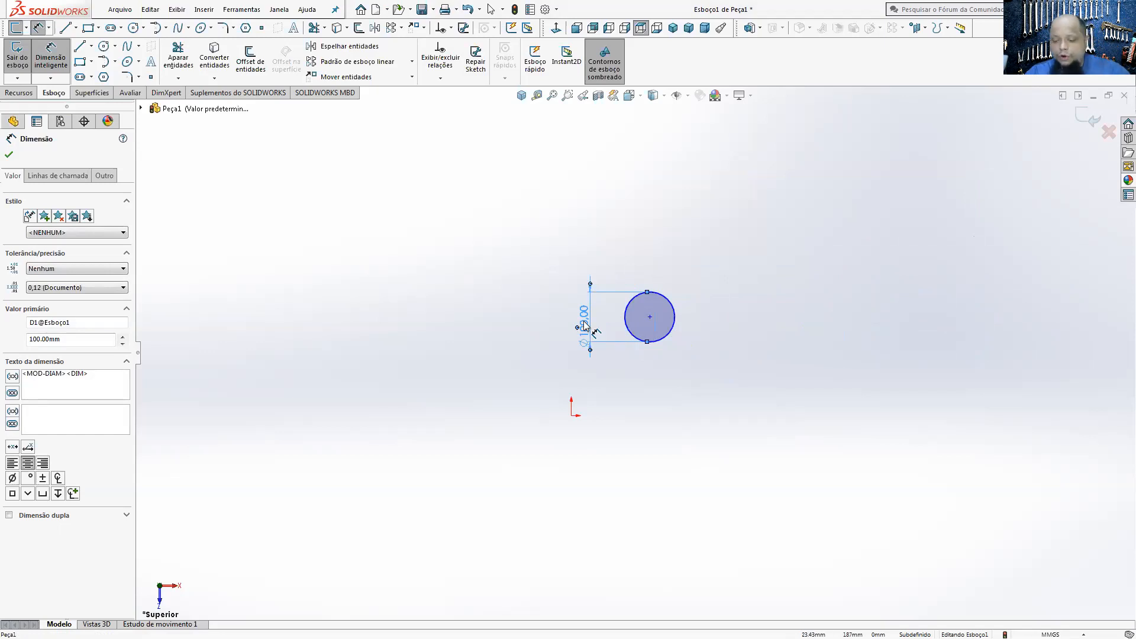
key(Delete)
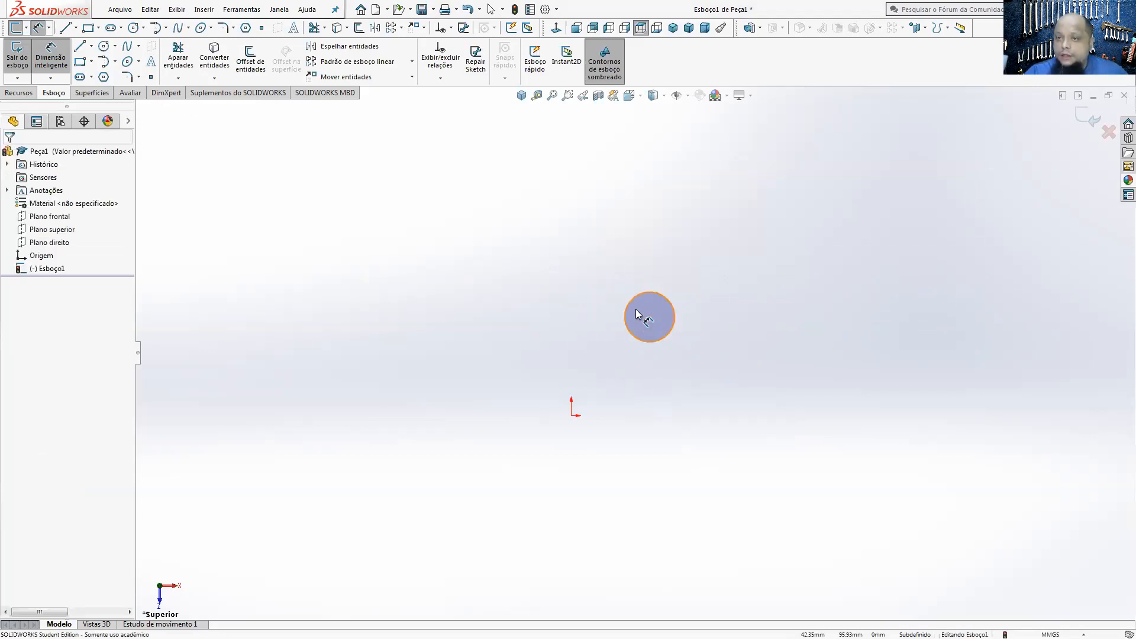
click(641, 310)
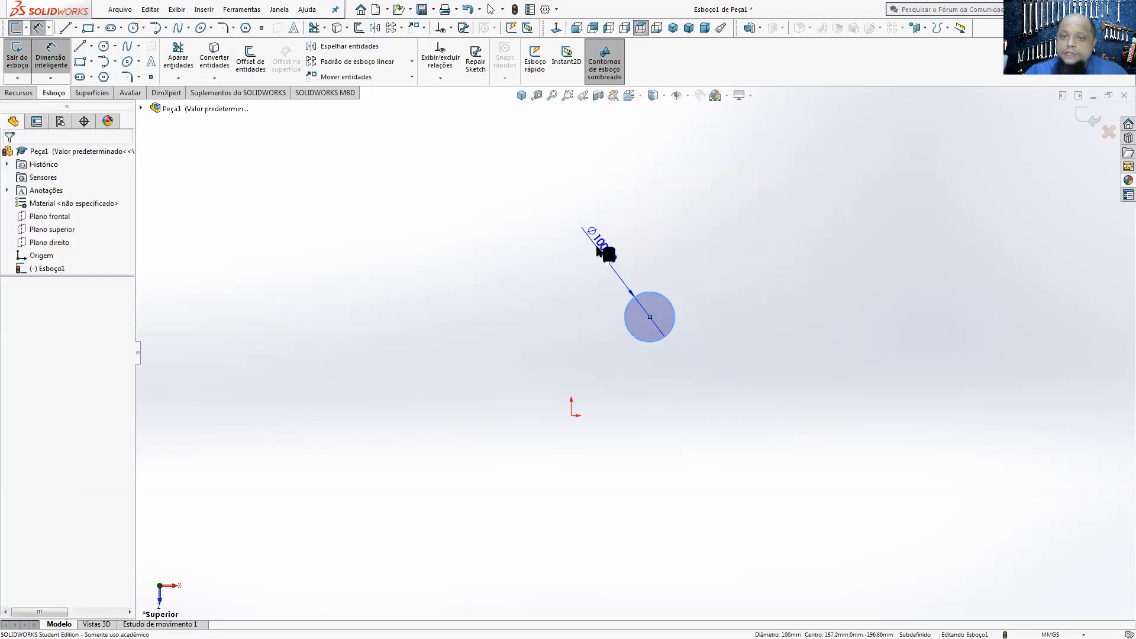
click(600, 248)
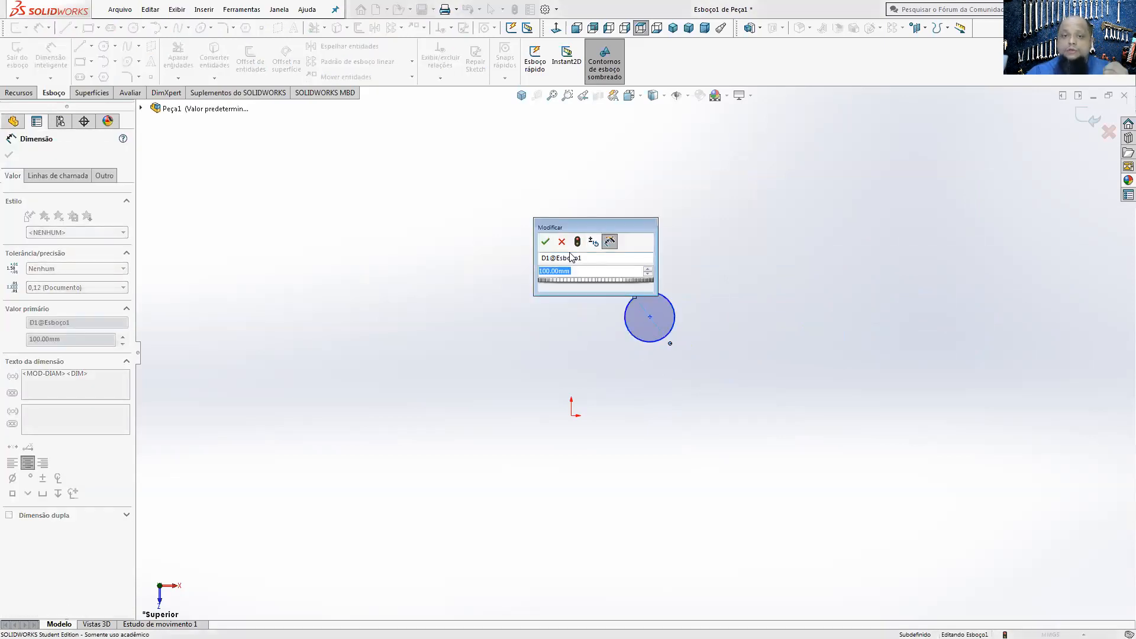
click(545, 241)
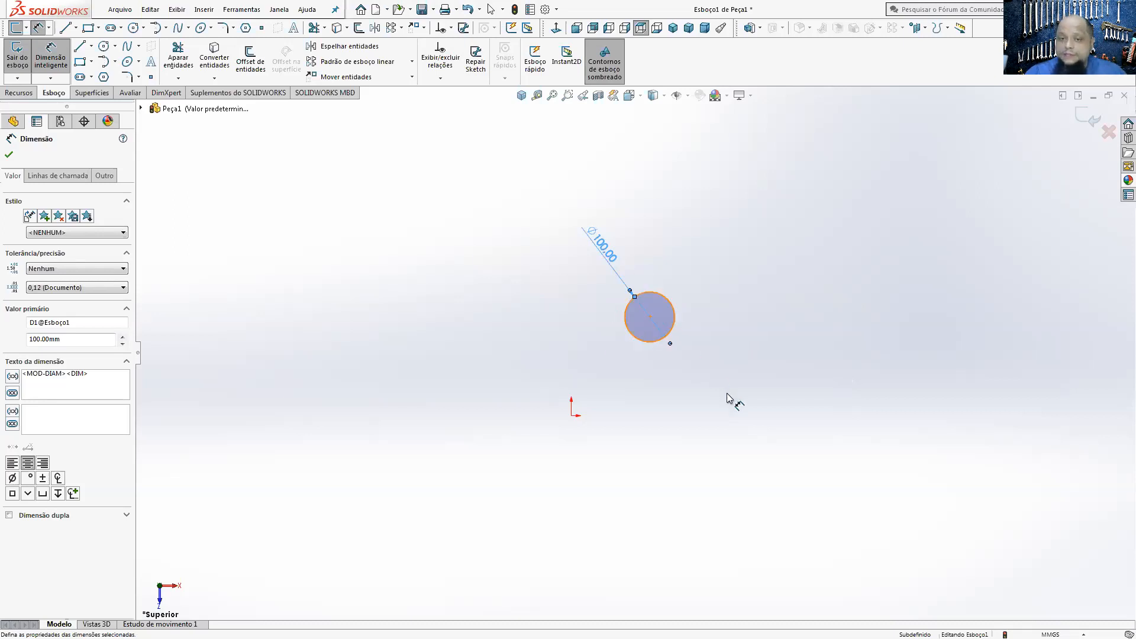
Step: Exit dimensioning, reposition the diameter dimension straight above the circle, and select the circle
scroll(657, 352, down, 3)
scroll(656, 352, down, 1)
click(765, 247)
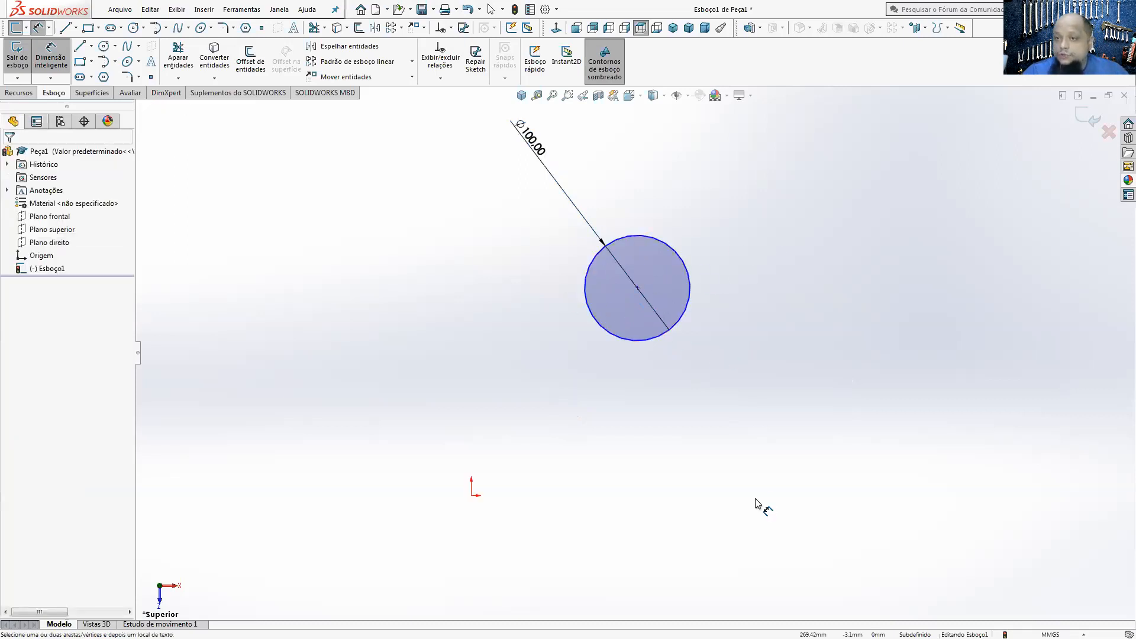
click(51, 60)
key(Escape)
drag(639, 287, 748, 302)
click(681, 323)
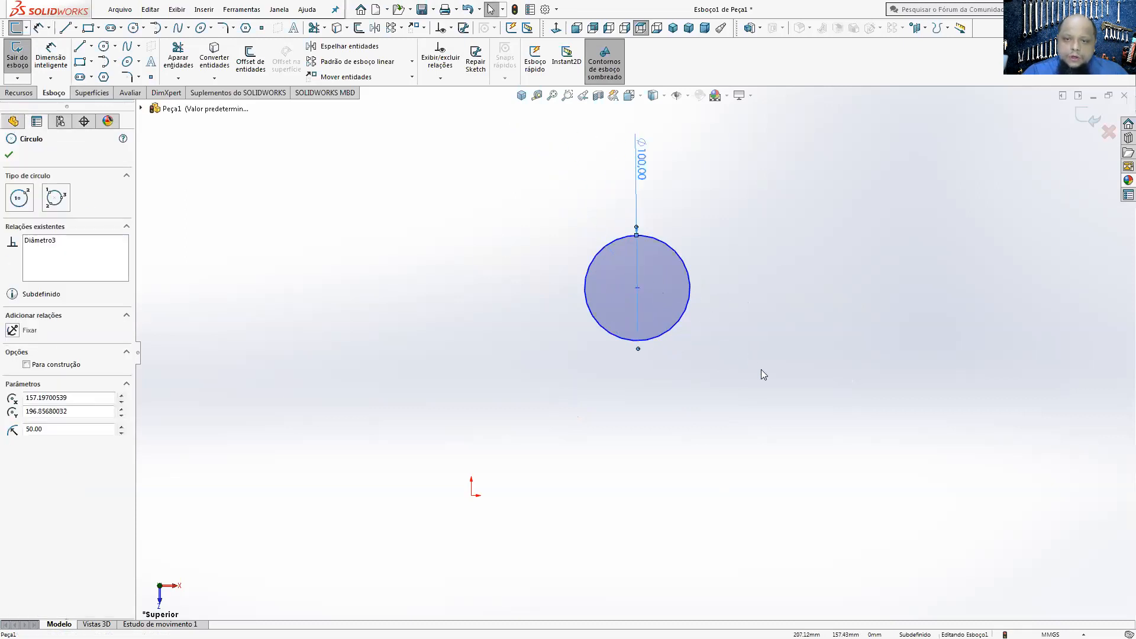
Step: Move the circle by its centre point closer to the sketch origin, keeping it above and to the right of it
drag(636, 289, 524, 284)
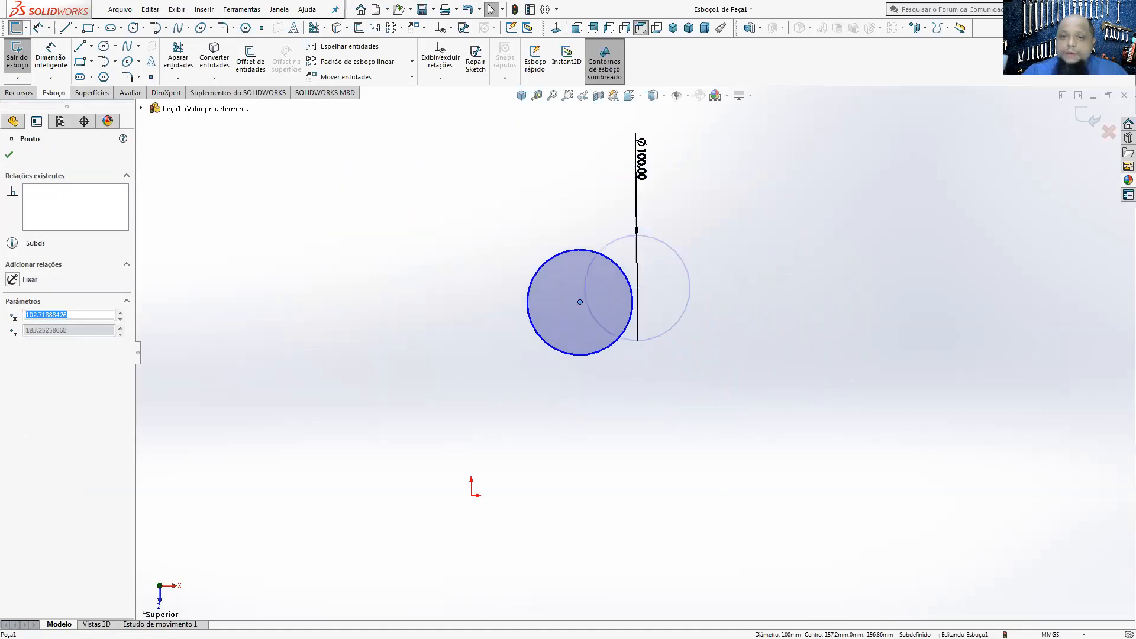
click(642, 396)
click(471, 495)
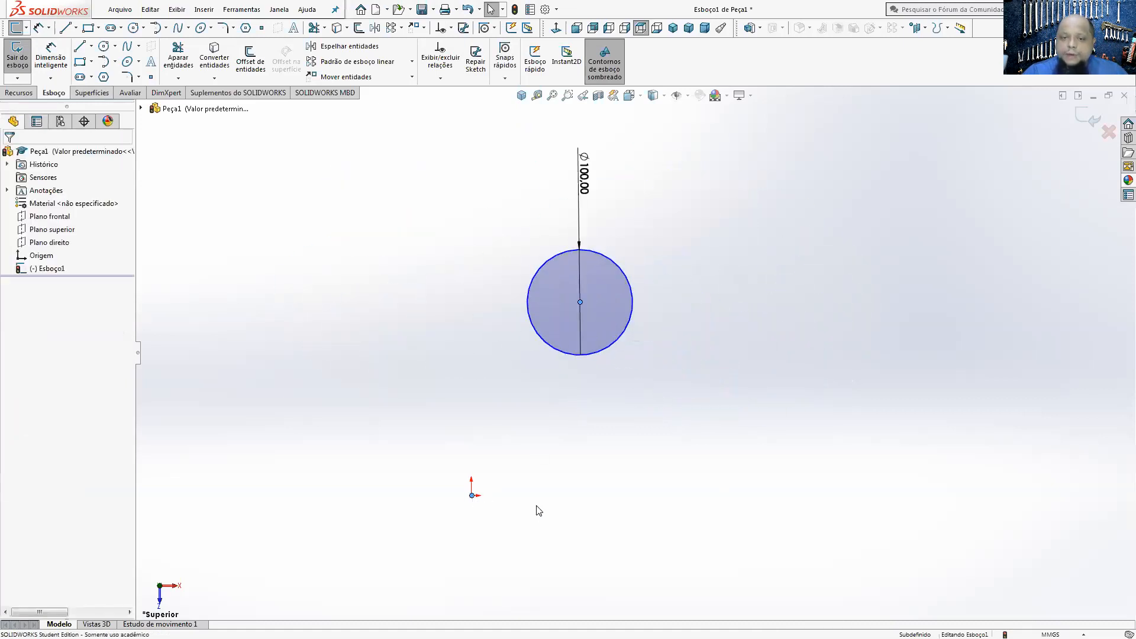
click(536, 510)
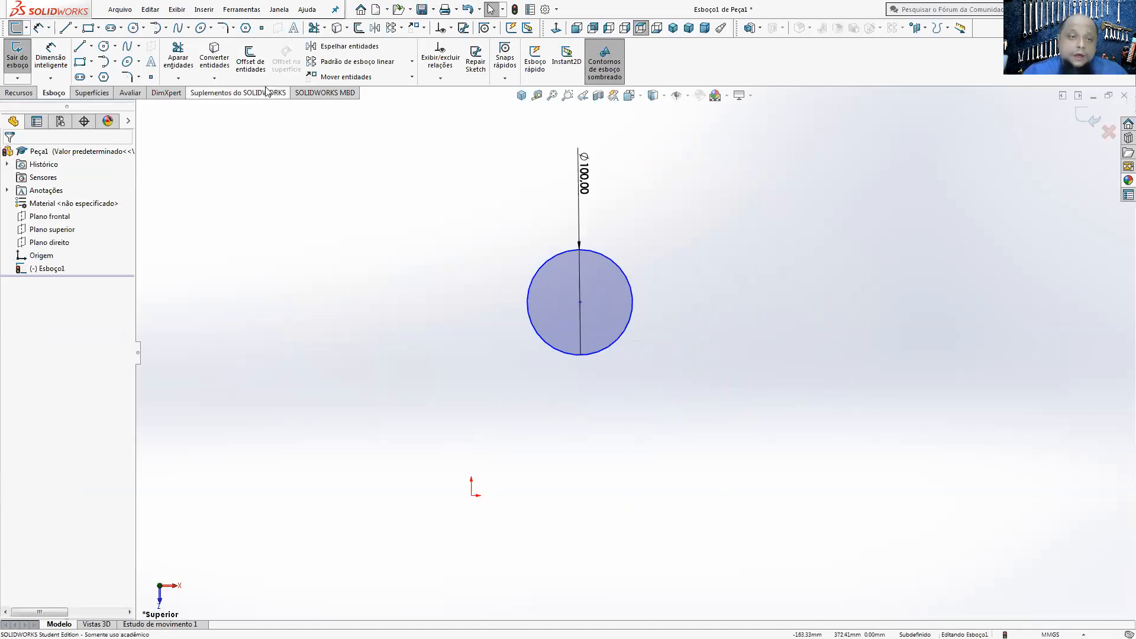
Step: Dimension the vertical distance between the circle's centre and the origin with Smart Dimension and set it to 0 mm
click(52, 57)
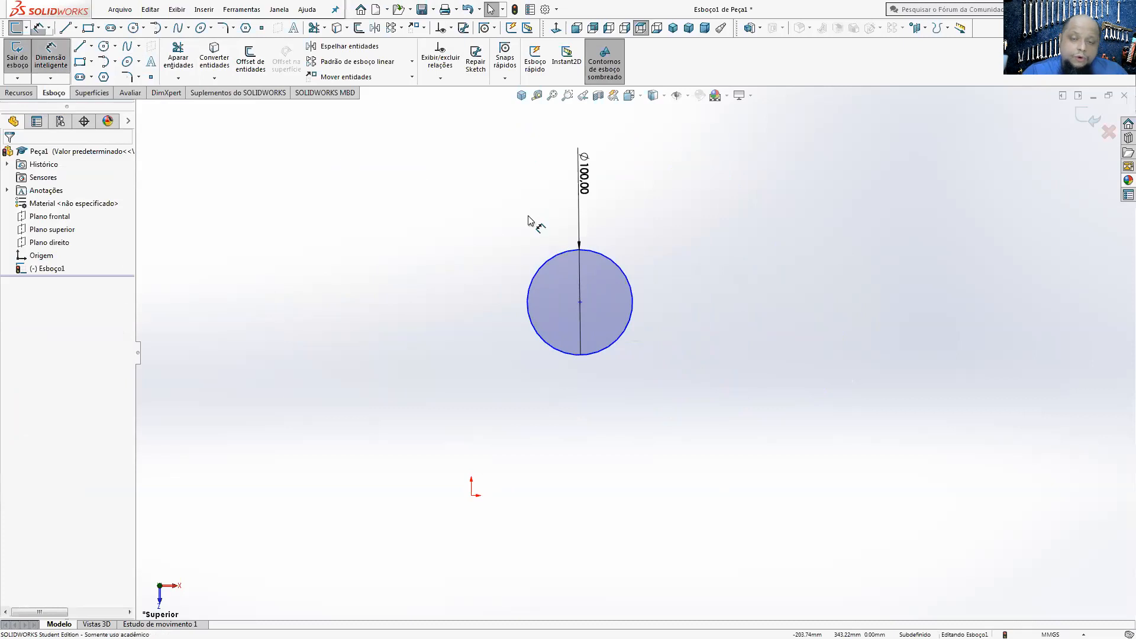
click(579, 301)
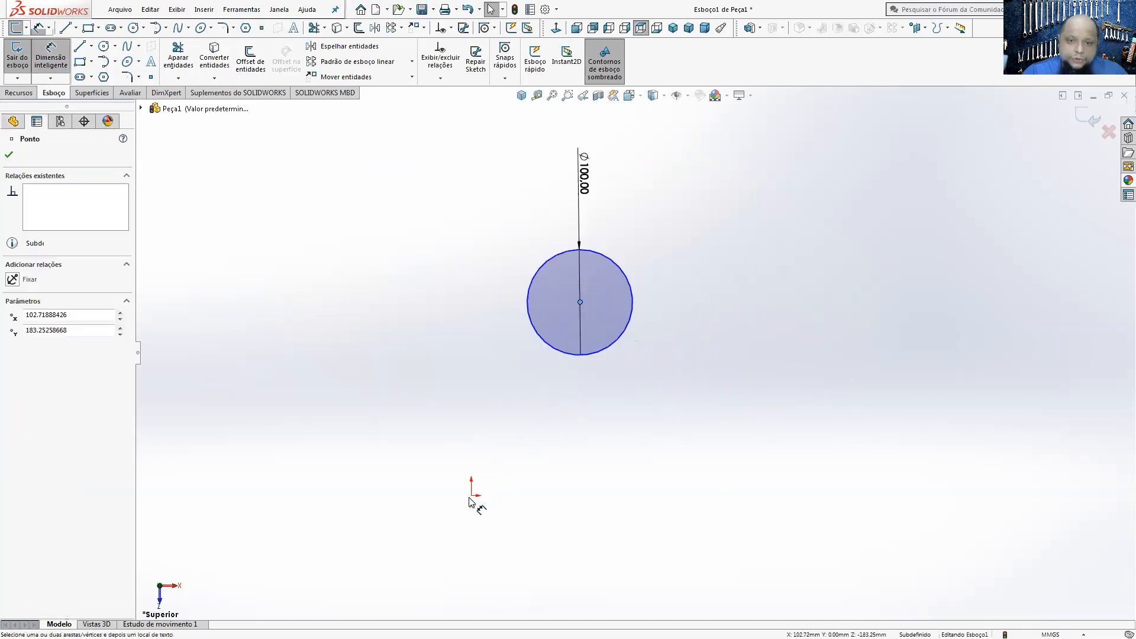
click(471, 497)
double_click(404, 397)
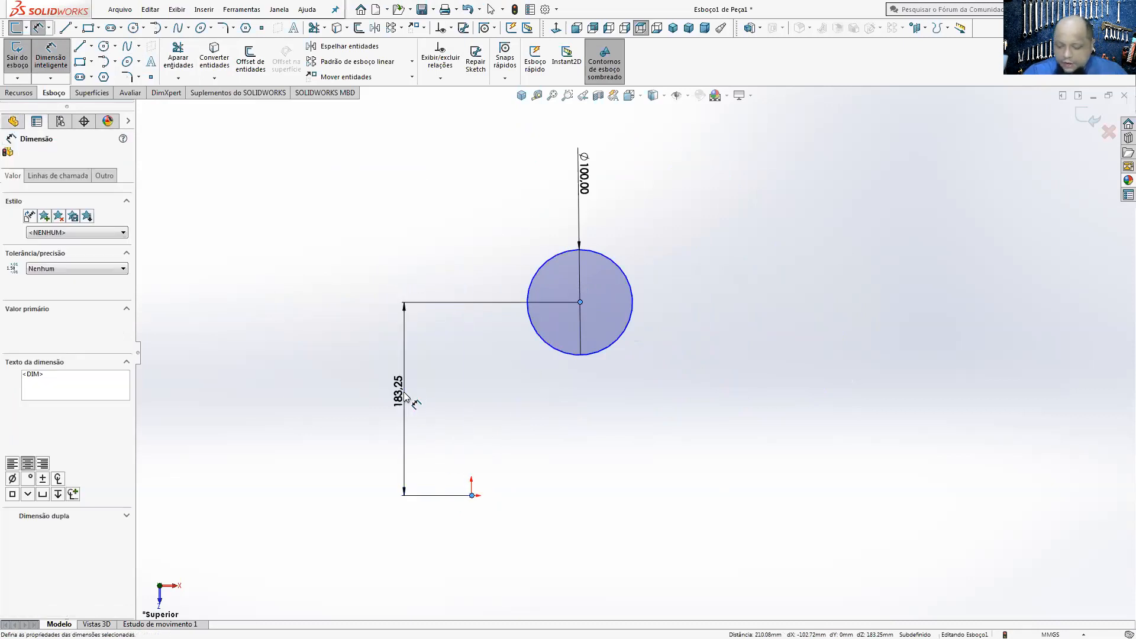
text(0)
key(Return)
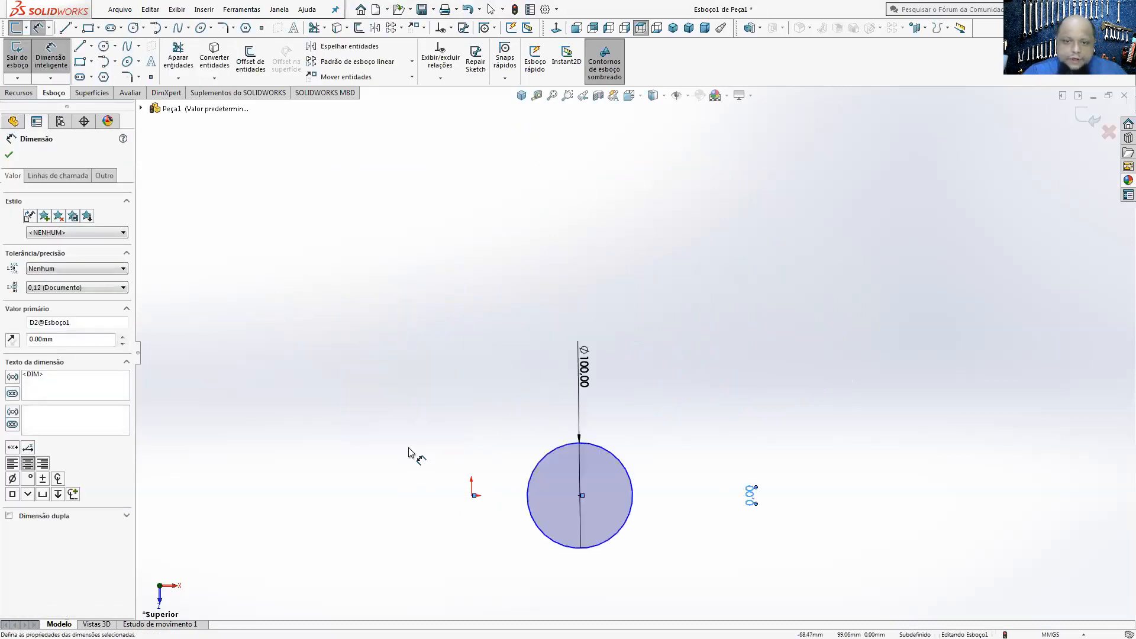
Step: Dimension the horizontal distance between the circle's centre and the origin and set it to 0 mm
click(723, 388)
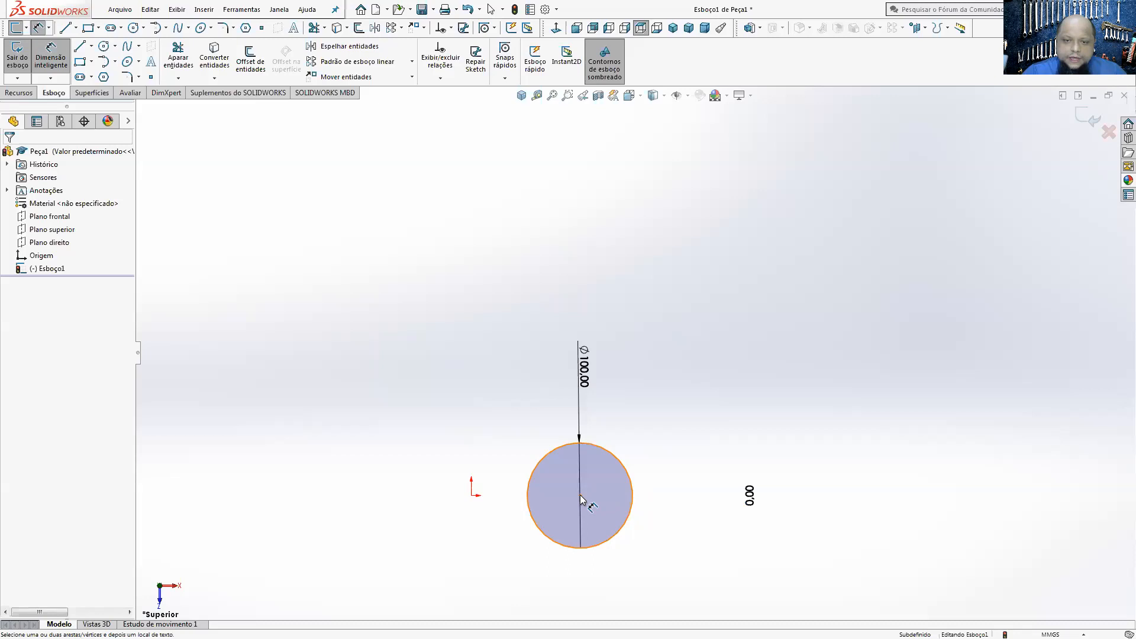
click(580, 495)
click(473, 495)
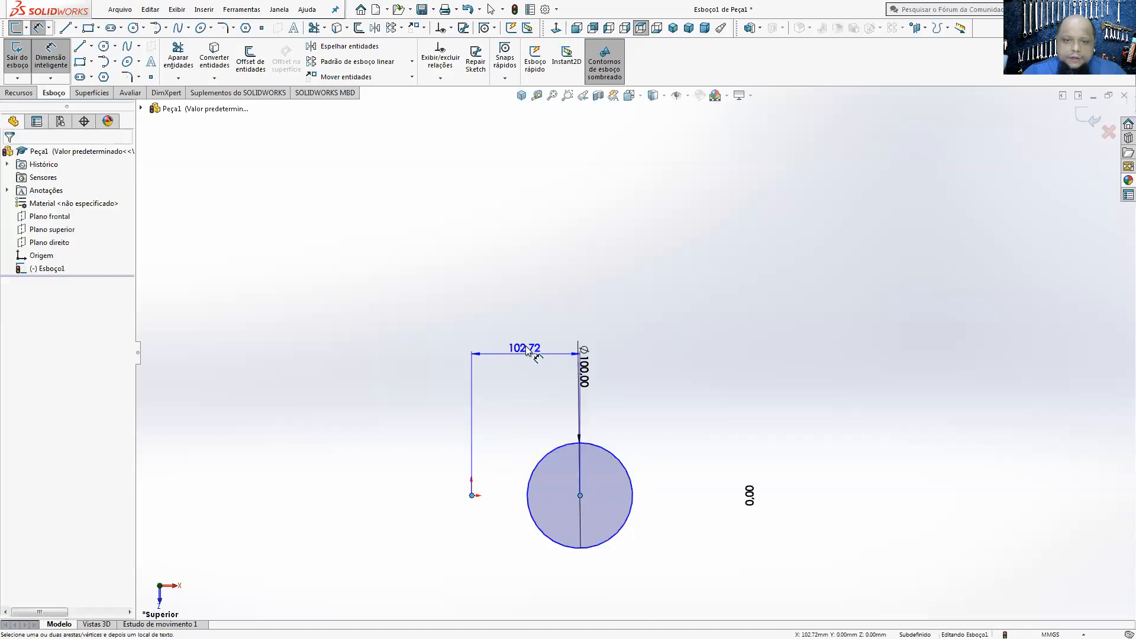
click(525, 349)
text(0)
key(Return)
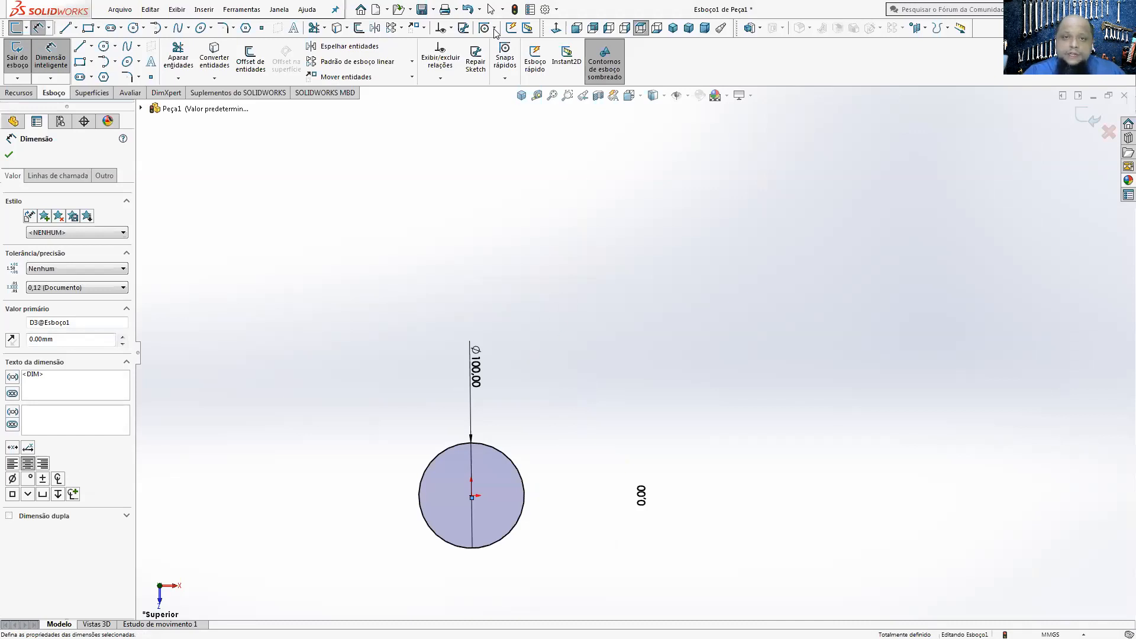
Step: Undo the zero-distance positioning of the circle and delete the remaining vertical dimension between its centre and the origin
click(468, 8)
click(472, 9)
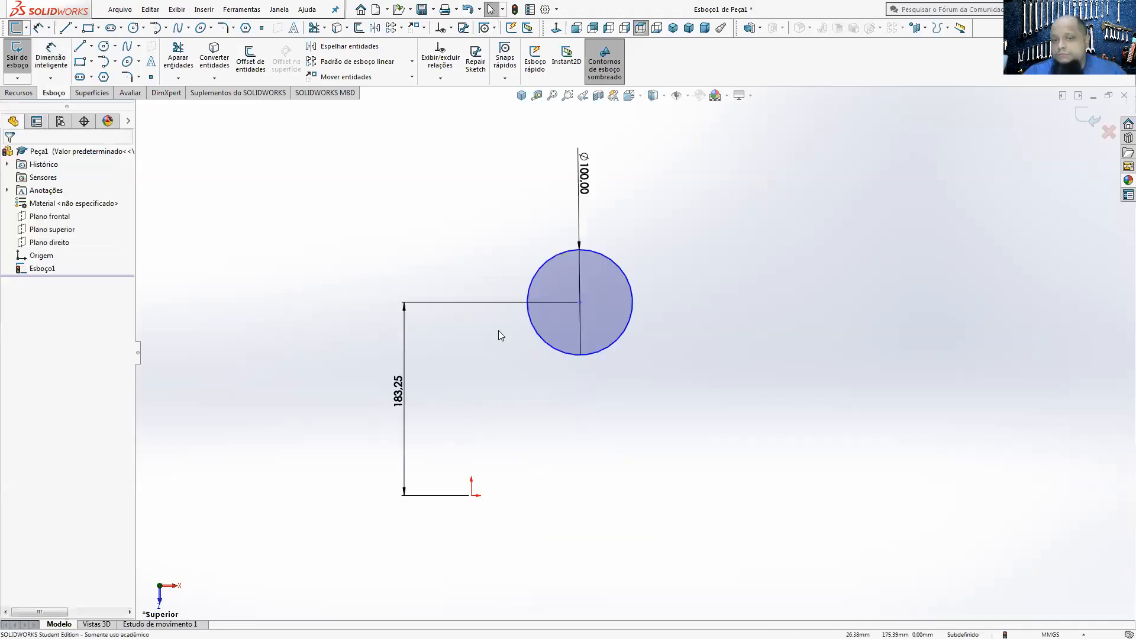
click(422, 9)
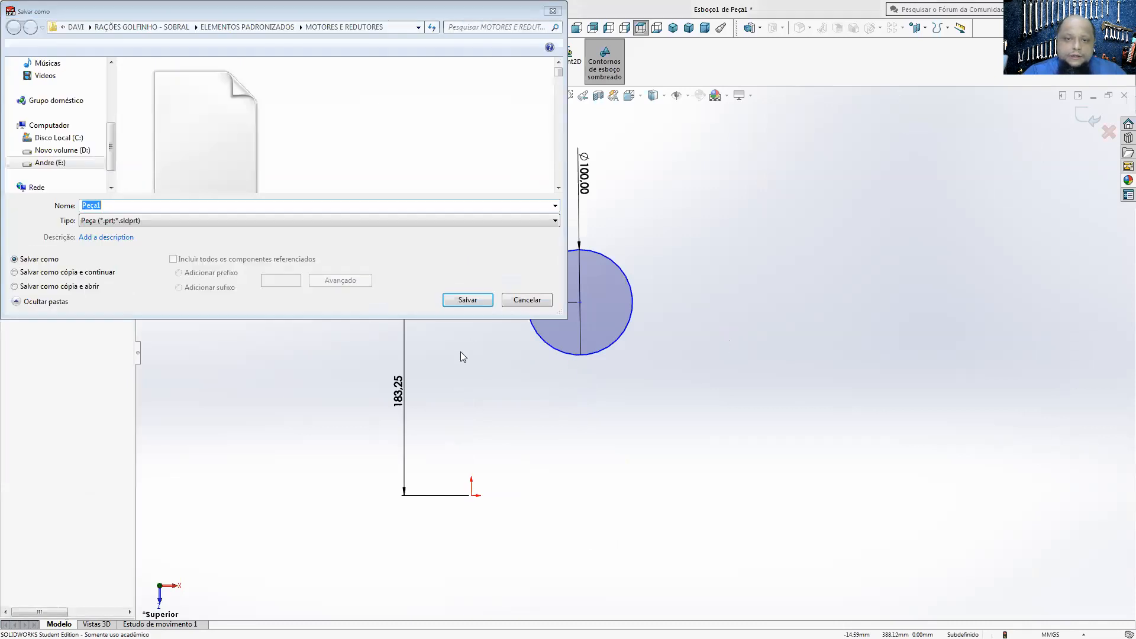
key(Escape)
drag(464, 377, 374, 279)
key(Delete)
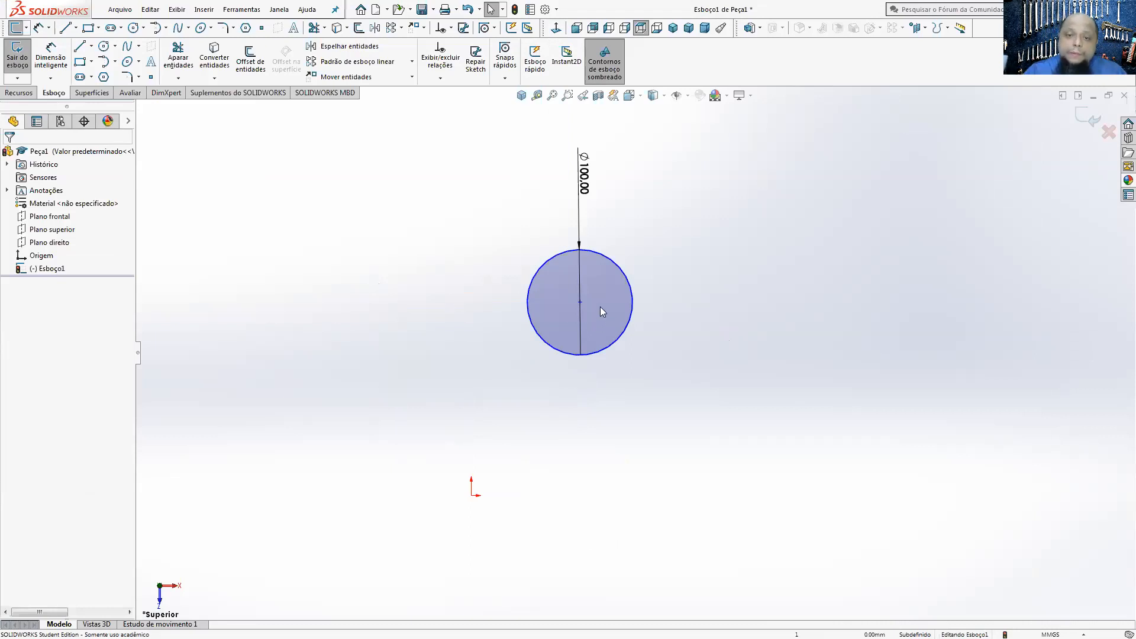
Step: Add a concentric relation between the circle and the sketch origin
click(629, 282)
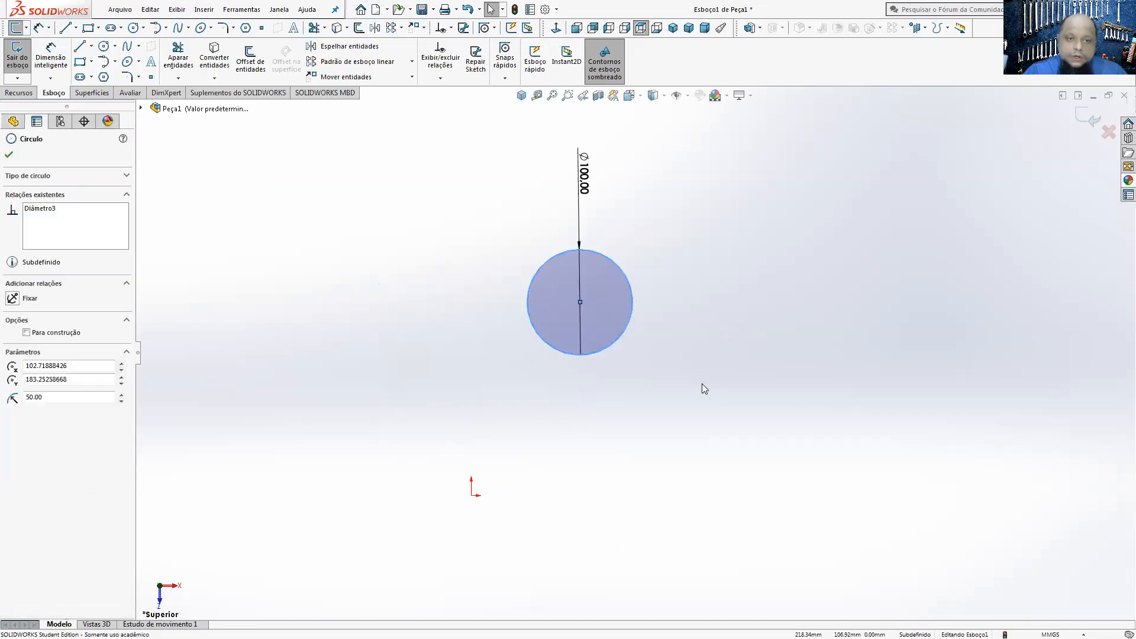
ctrl+click(473, 497)
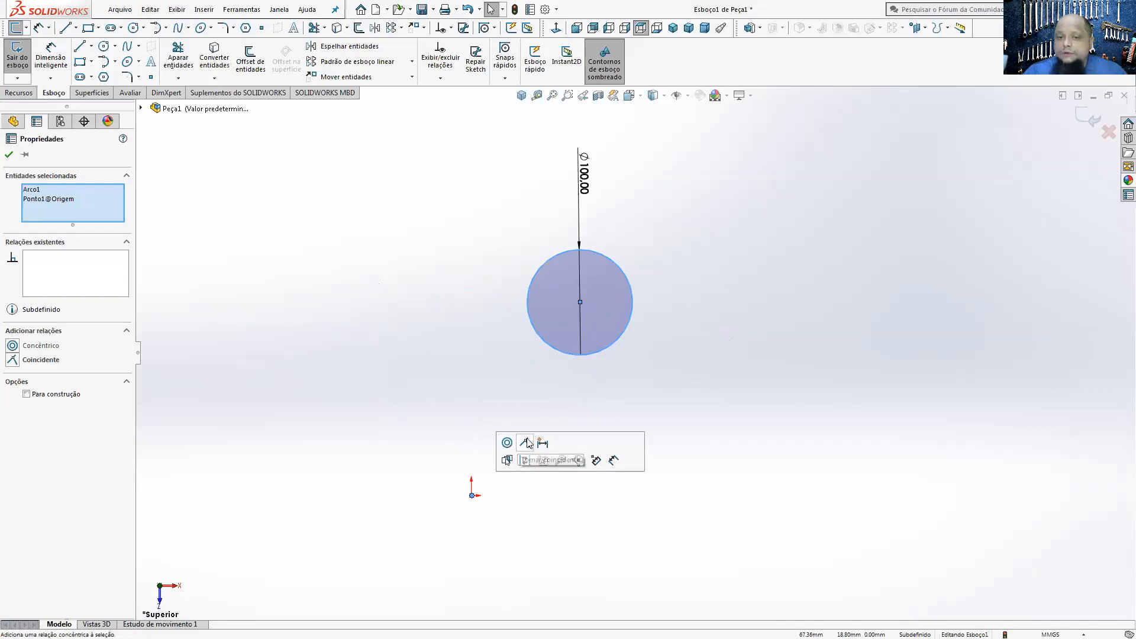
click(507, 443)
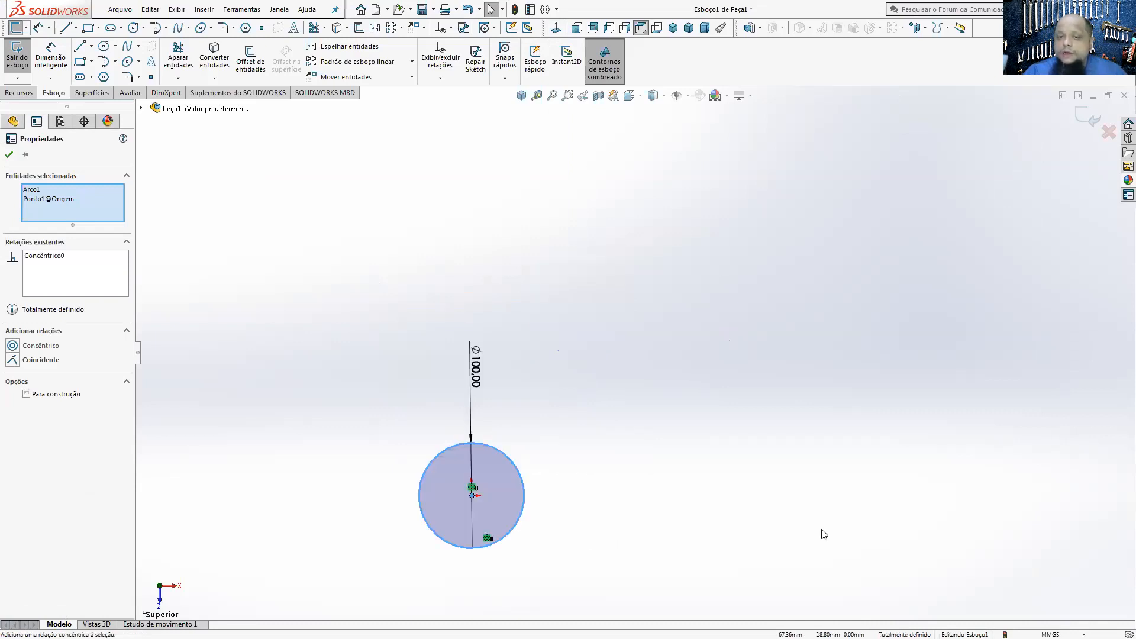
click(793, 512)
Step: Try to move or resize the dimensioned concentric circle by pulling on it
scroll(534, 529, down, 5)
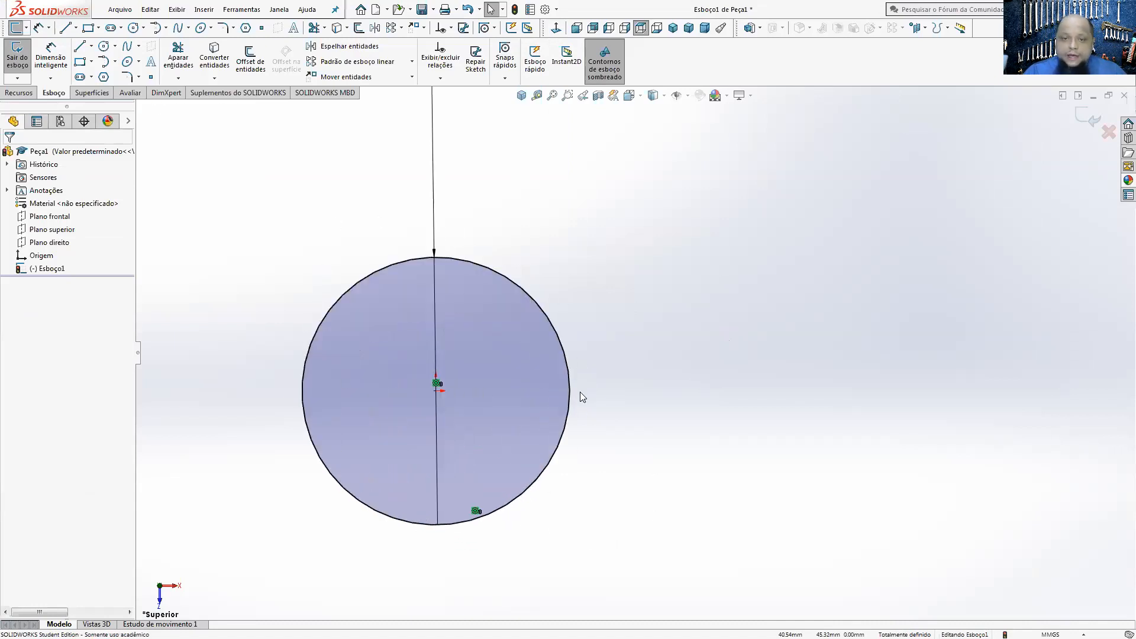
click(570, 393)
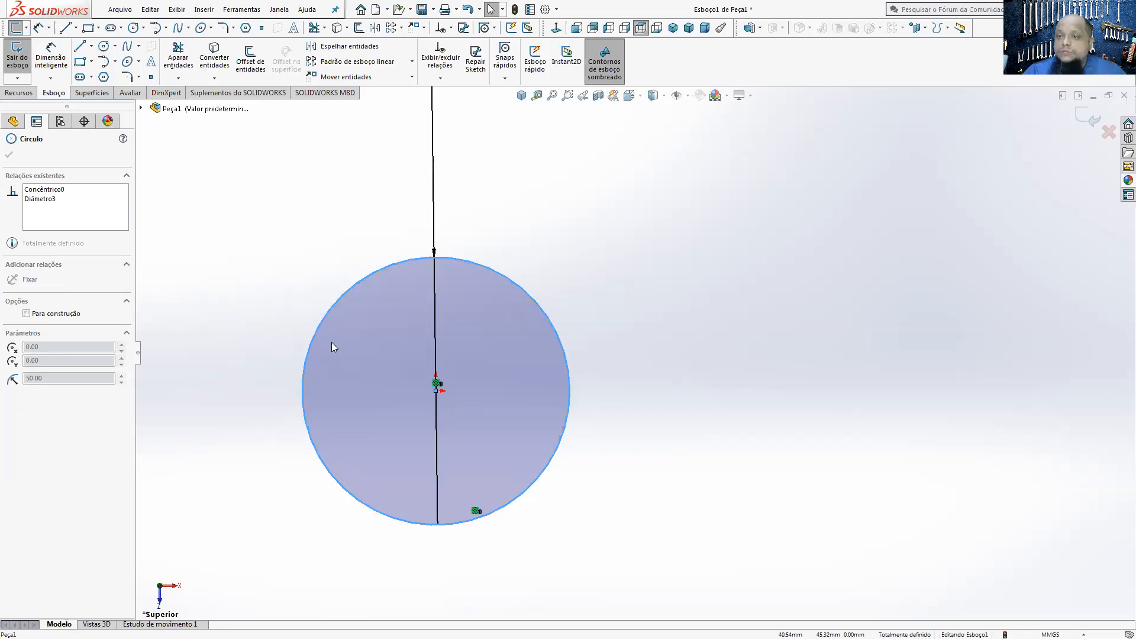
drag(331, 342, 463, 439)
scroll(463, 439, up, 4)
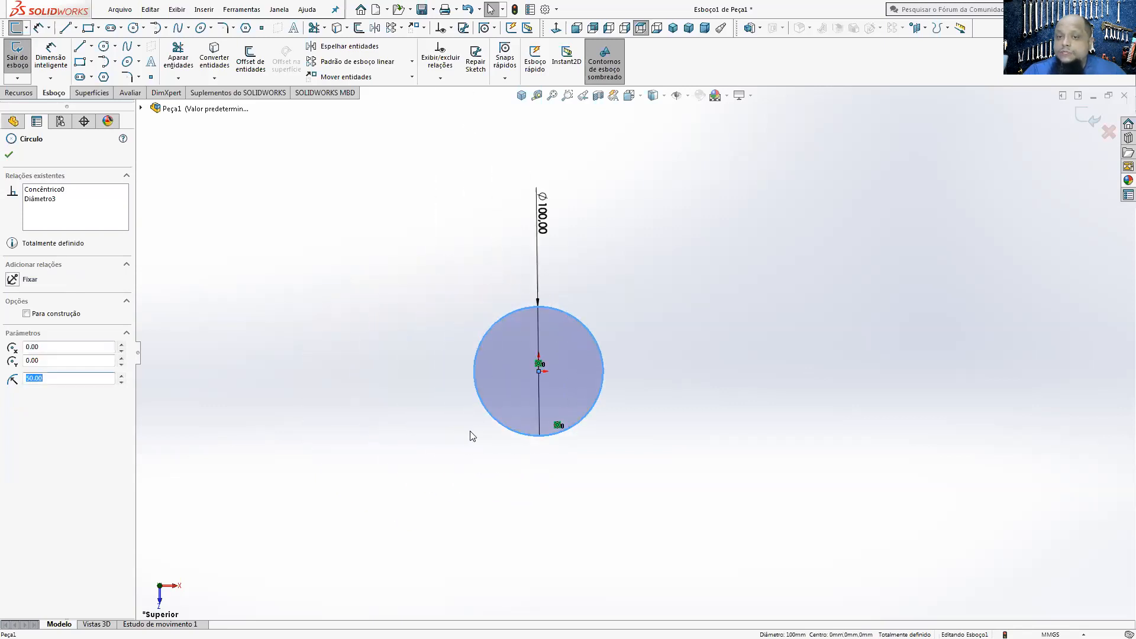
Step: Delete the circle's 100 mm diameter dimension and enlarge the circle freely to a diameter of about 247 mm
click(542, 221)
key(Delete)
scroll(620, 358, up, 2)
drag(599, 382, 740, 374)
click(837, 372)
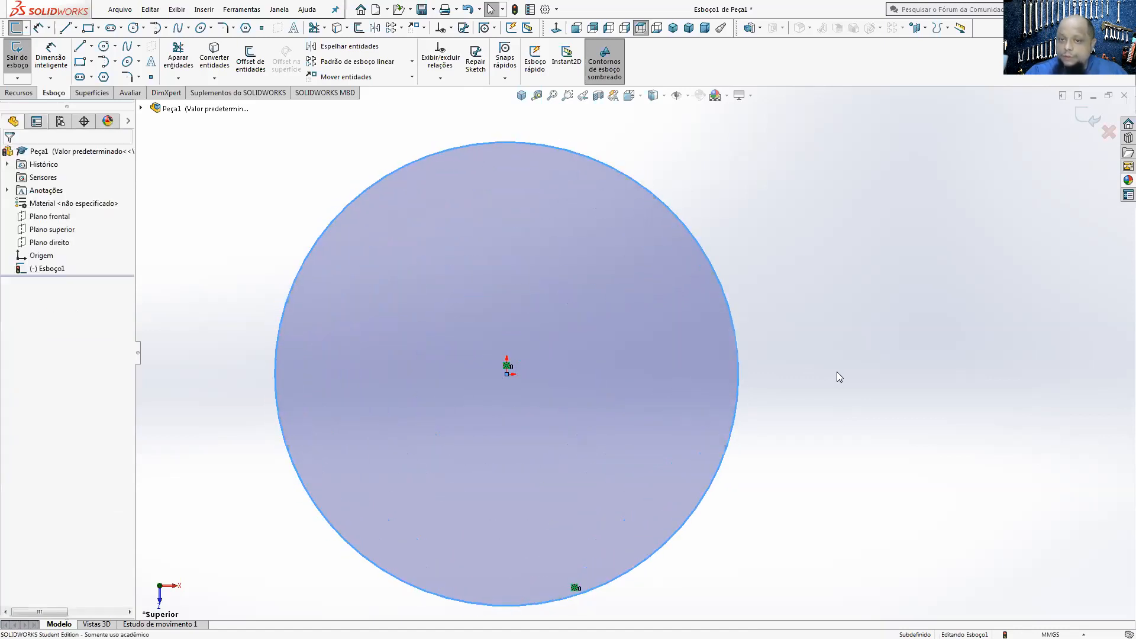
Step: Dimension the circle's diameter with Smart Dimension, place the dimension beside the circle, and set it to 100 mm
click(61, 56)
click(366, 186)
click(256, 165)
text(2)
key(BackSpace)
text(100)
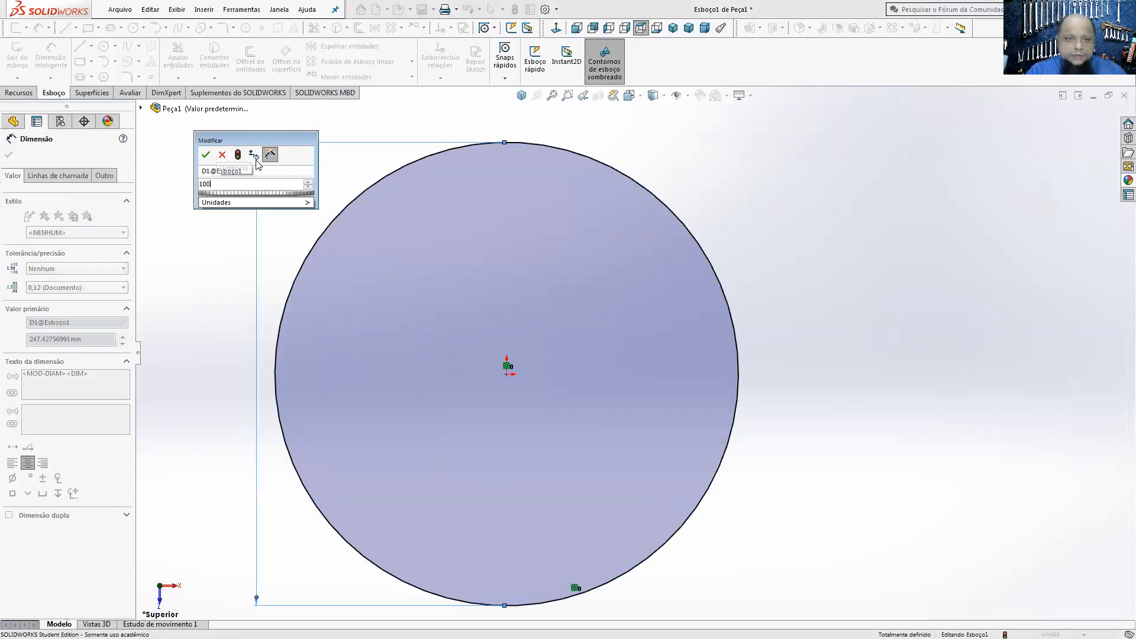
key(Return)
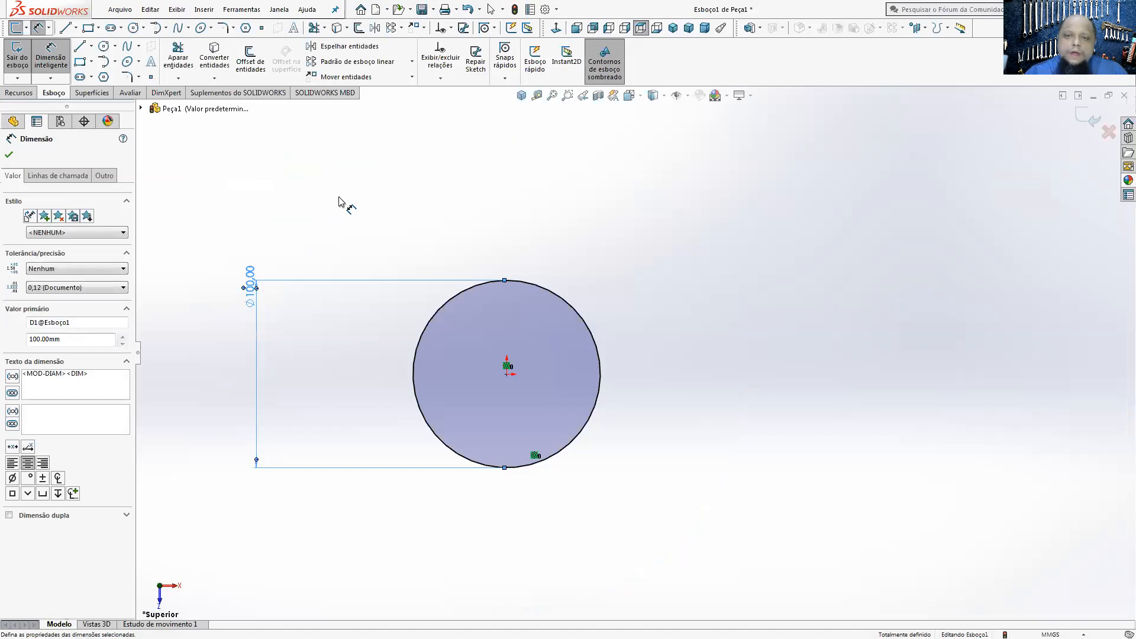
Step: Start an extruded boss/base from the circle and pull its depth handle up to about 62 mm
click(17, 94)
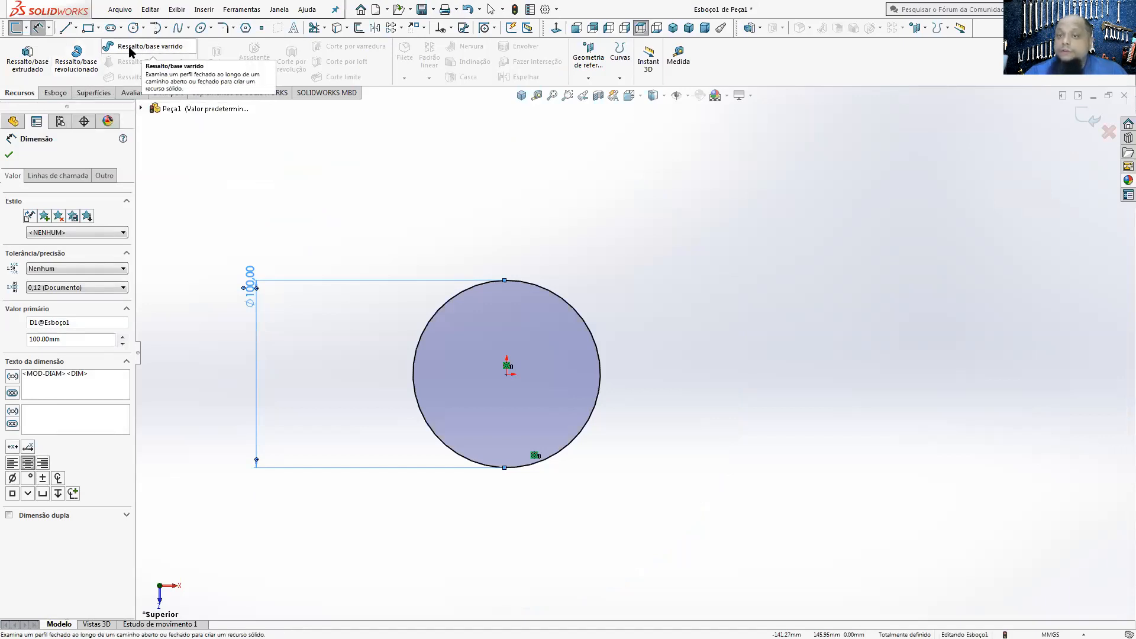
click(28, 57)
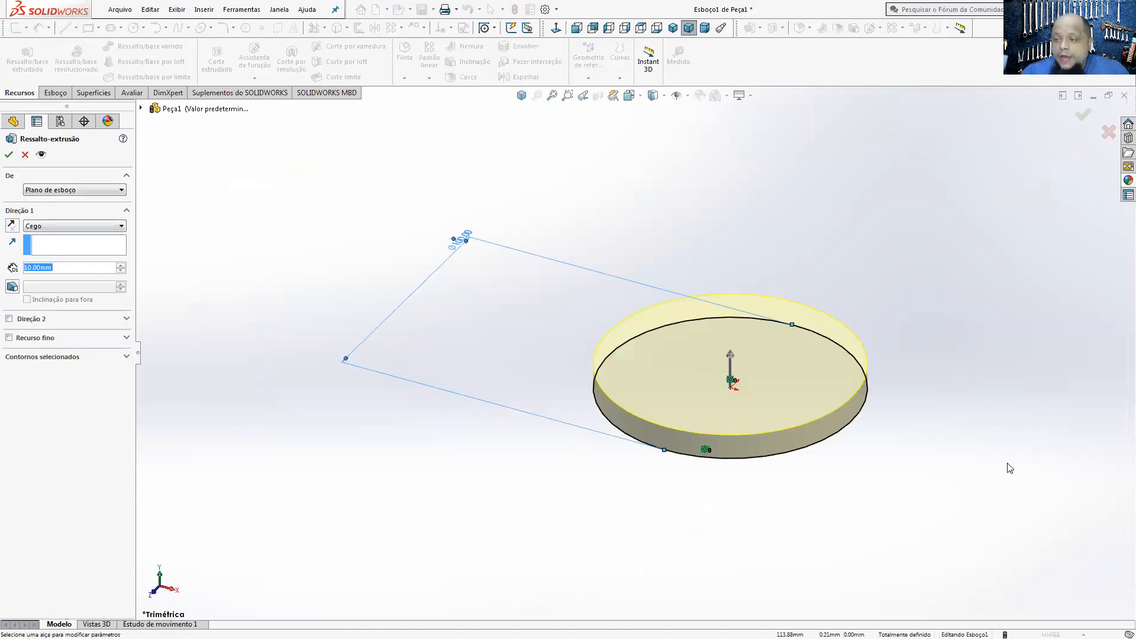
drag(736, 359, 698, 139)
click(729, 143)
mouse_move(730, 142)
mouse_down()
mouse_move(730, 544)
mouse_move(723, 195)
mouse_up()
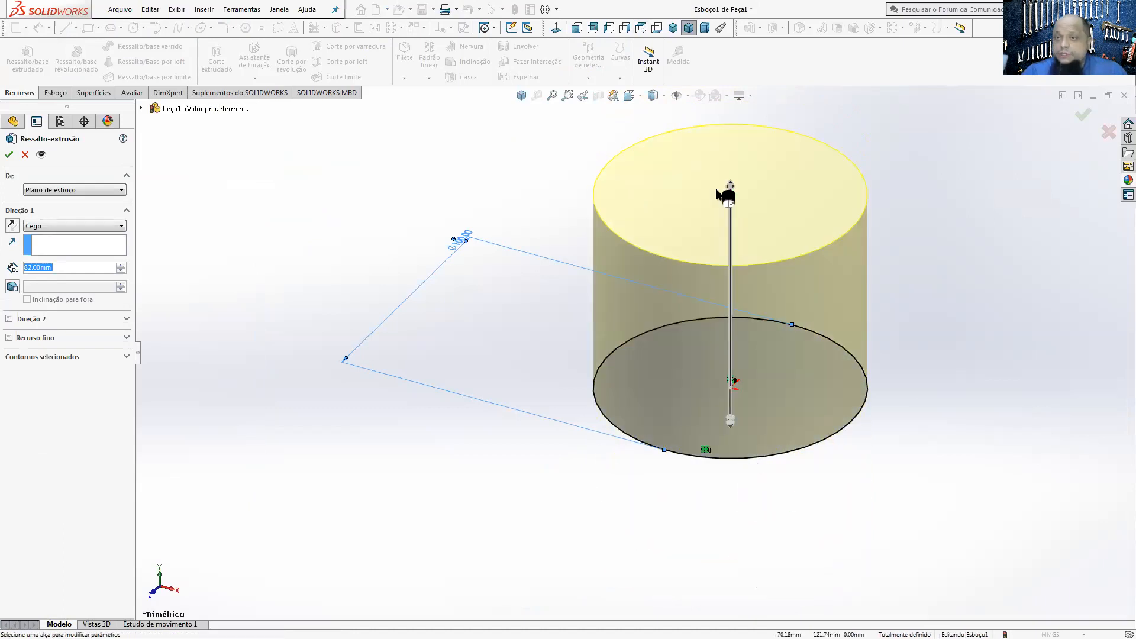
scroll(763, 319, up, 3)
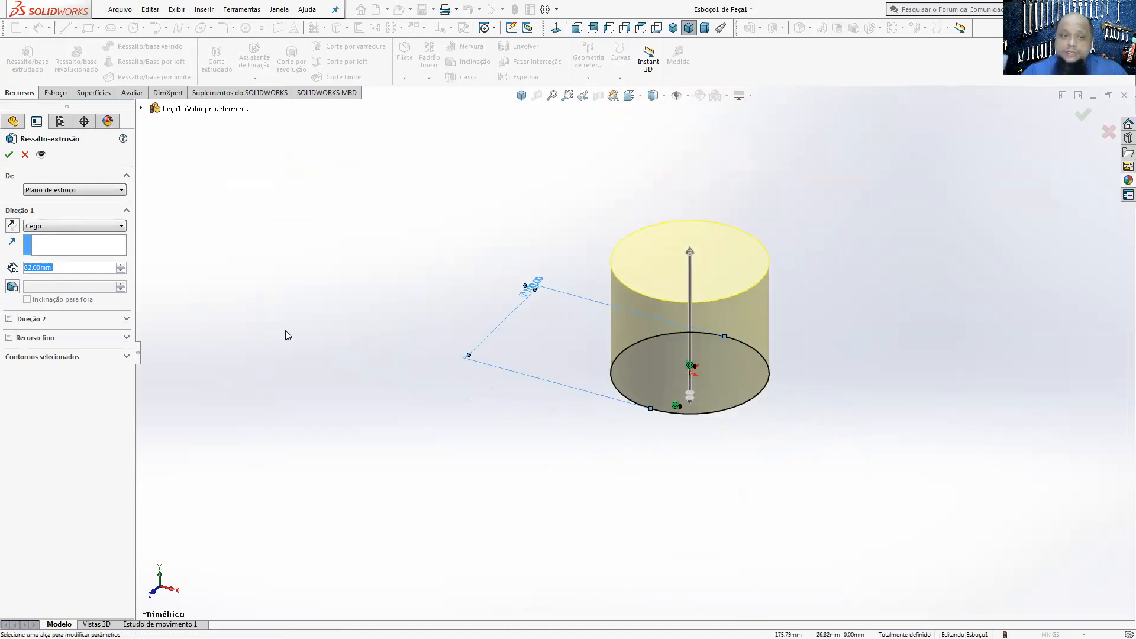
Step: Set the blind extrusion depth to 300 mm and accept the boss extrusion
double_click(71, 270)
drag(32, 270, 83, 270)
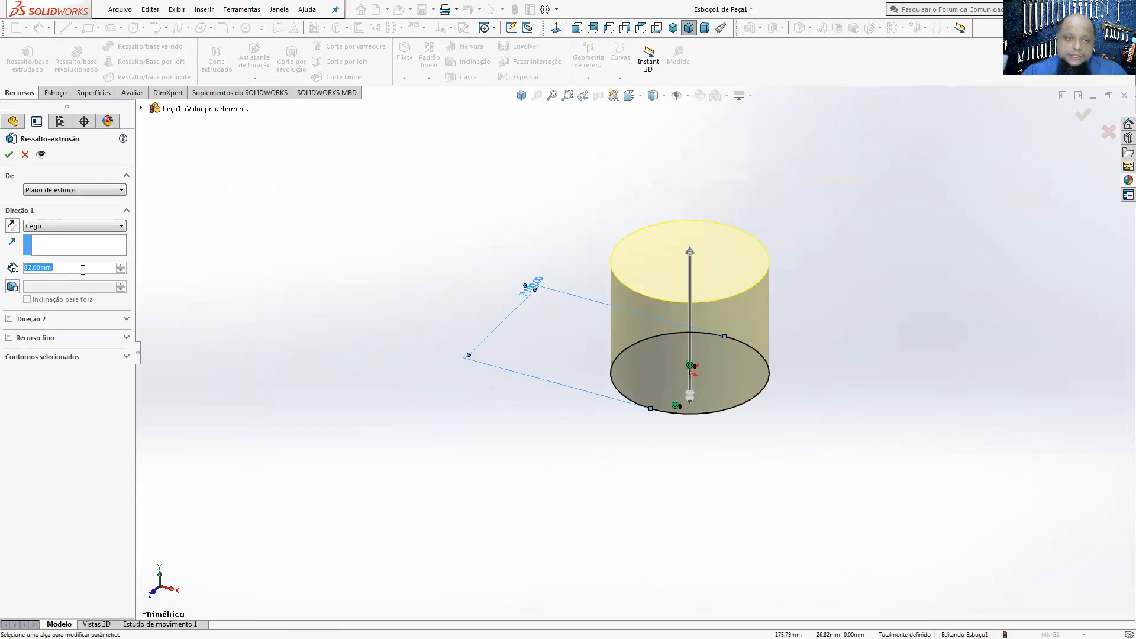
text(300)
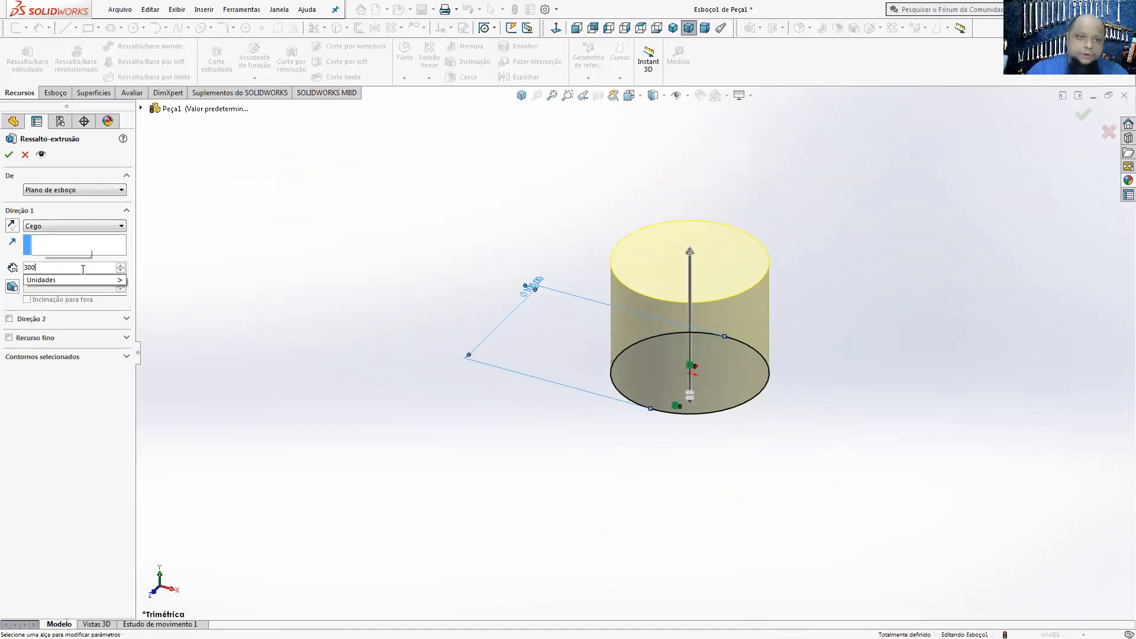
key(Return)
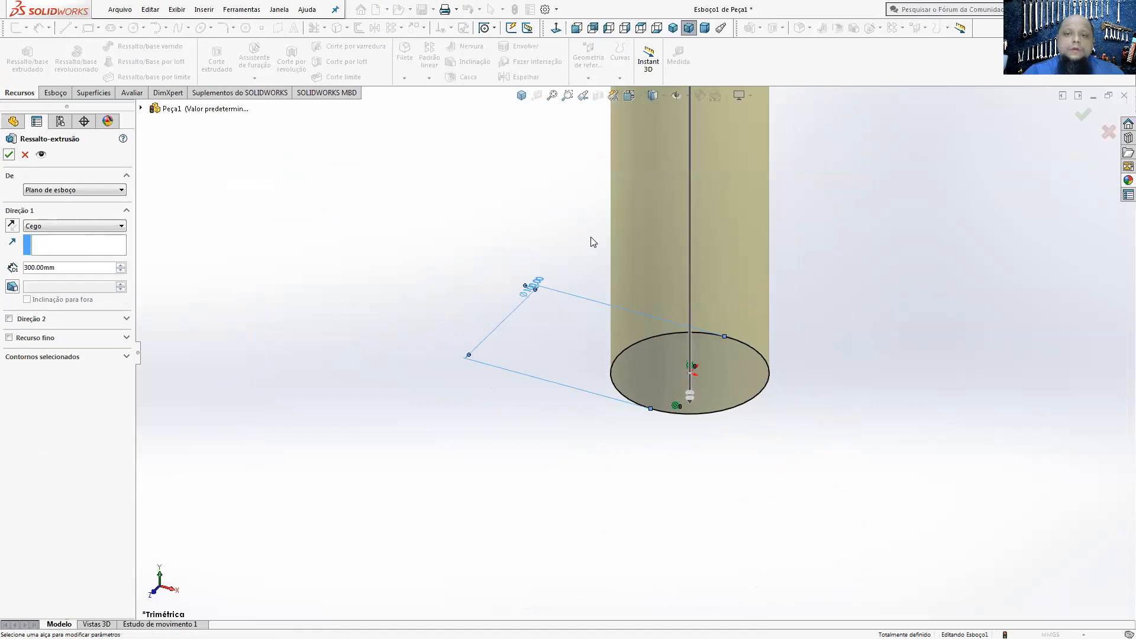
click(8, 154)
Step: Examine the whole extruded cylinder from several angles, including its bottom face
click(552, 96)
click(784, 329)
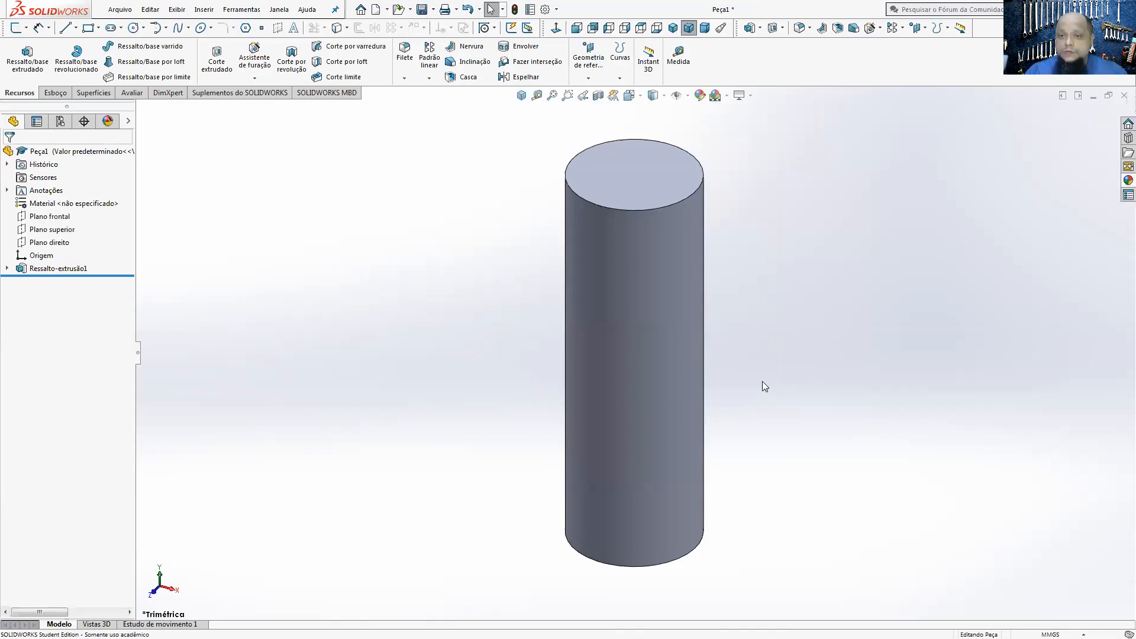
middle_drag(708, 365, 557, 451)
scroll(607, 394, down, 3)
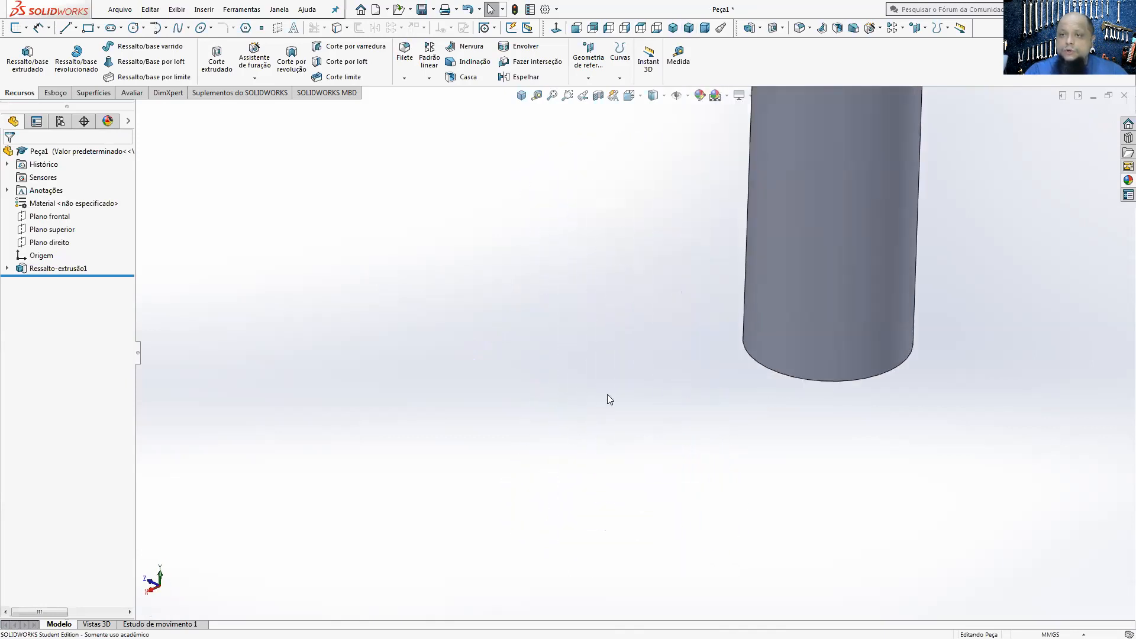
middle_drag(607, 394, 727, 385)
click(762, 381)
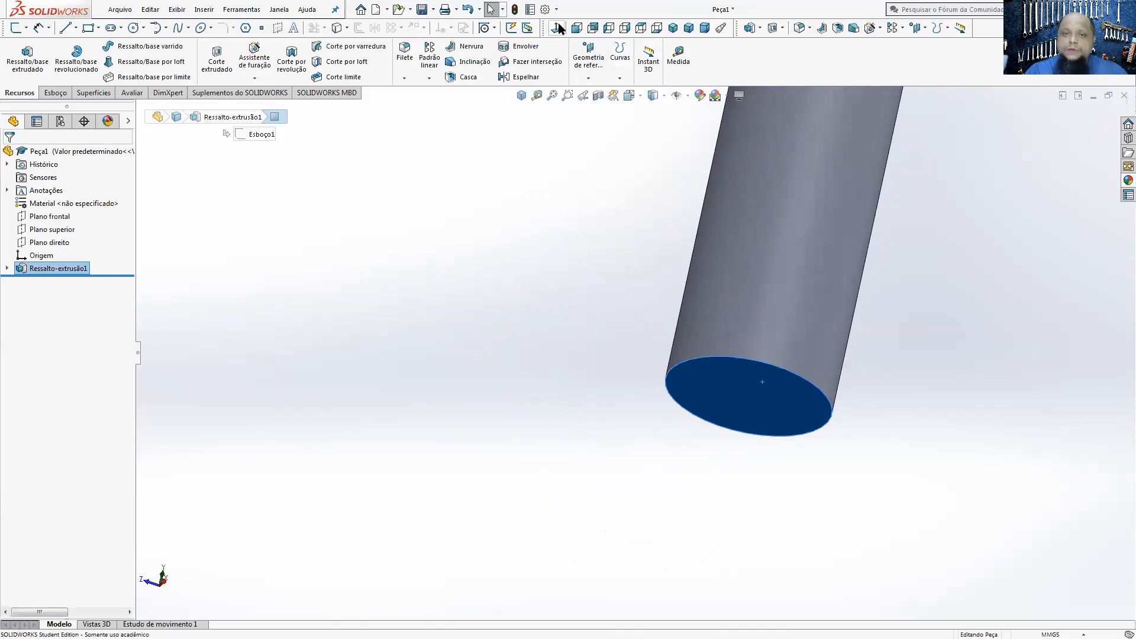
click(657, 27)
middle_drag(894, 308, 813, 399)
scroll(813, 399, up, 5)
middle_drag(564, 341, 633, 409)
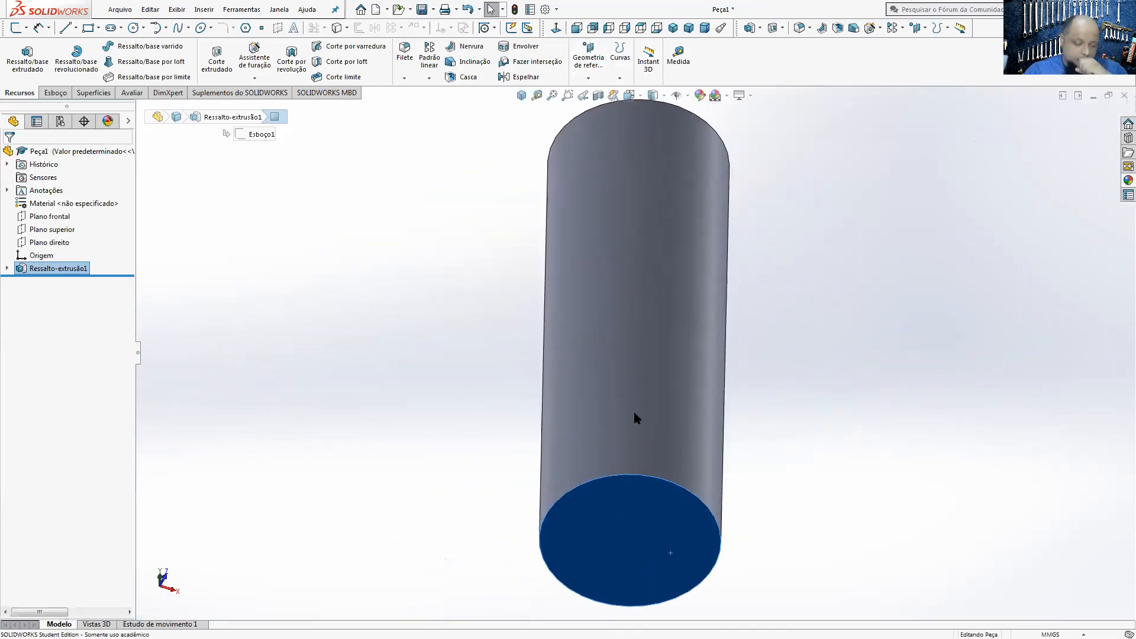
middle_drag(614, 356, 735, 424)
scroll(735, 424, up, 3)
middle_drag(704, 349, 659, 406)
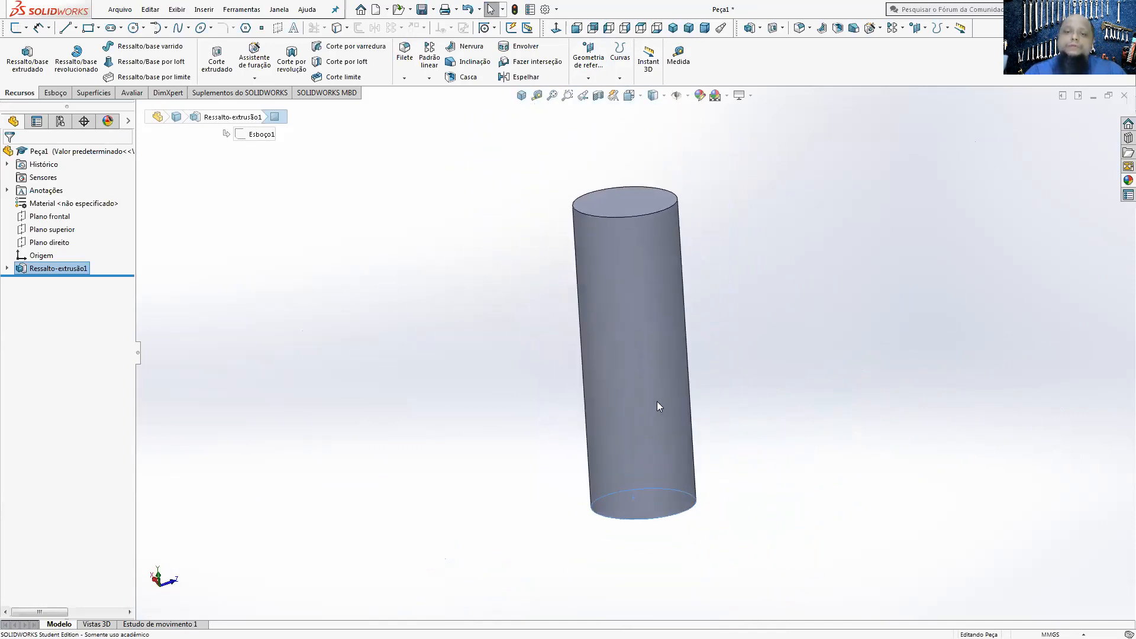
Step: Clear the selection and show the whole cylinder in isometric view
scroll(654, 408, down, 2)
click(729, 372)
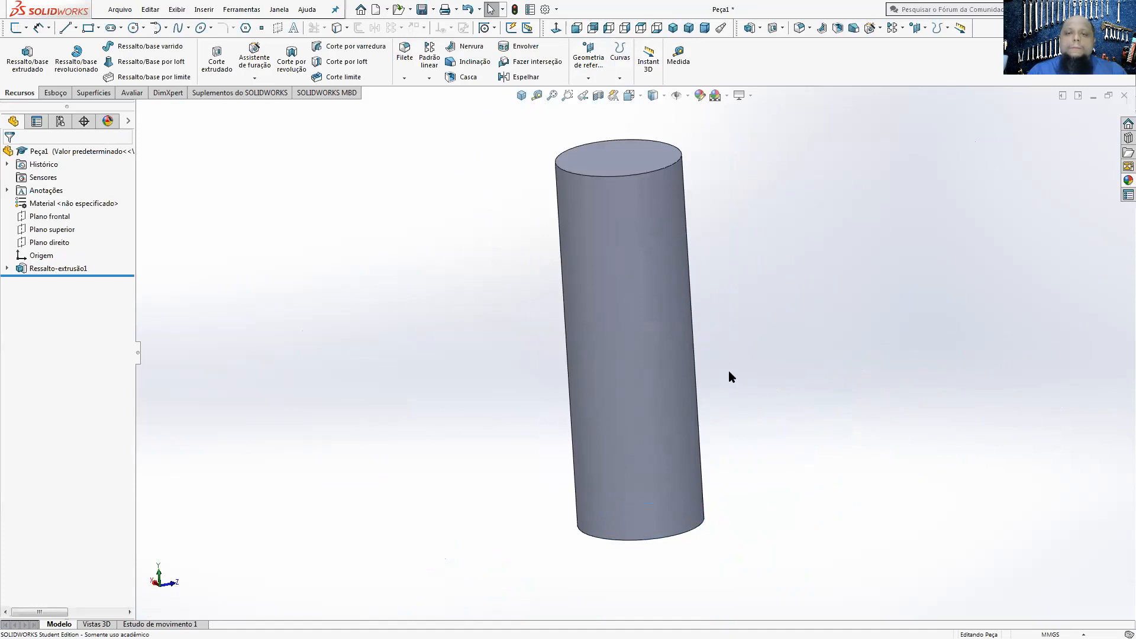
click(521, 97)
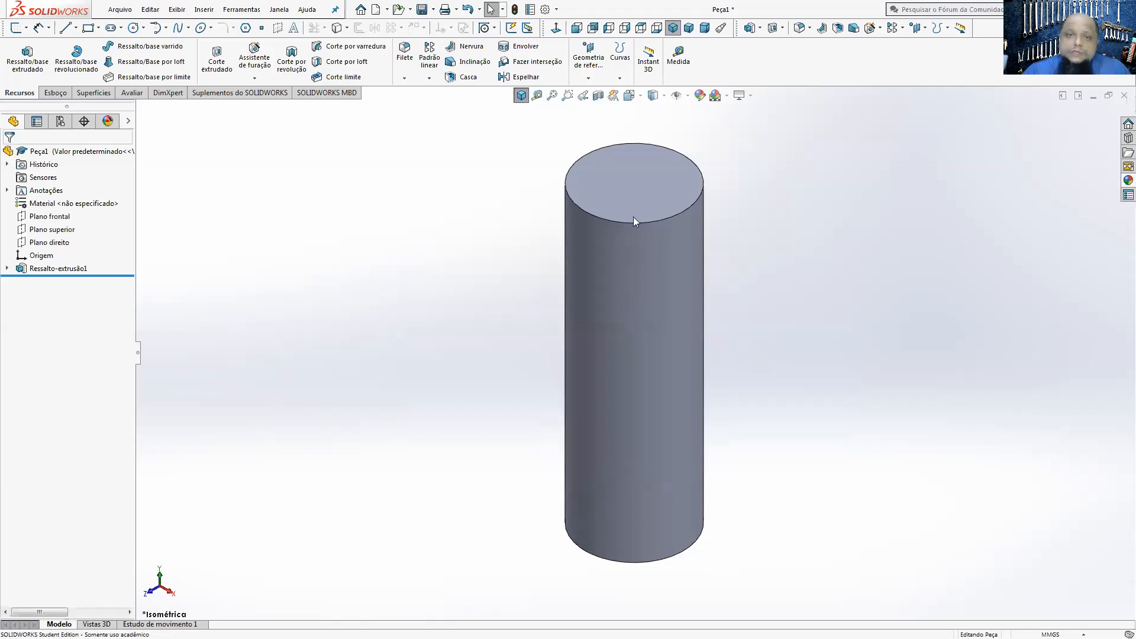
Step: Close the extruded cylinder part without saving and create a new part document
click(1124, 96)
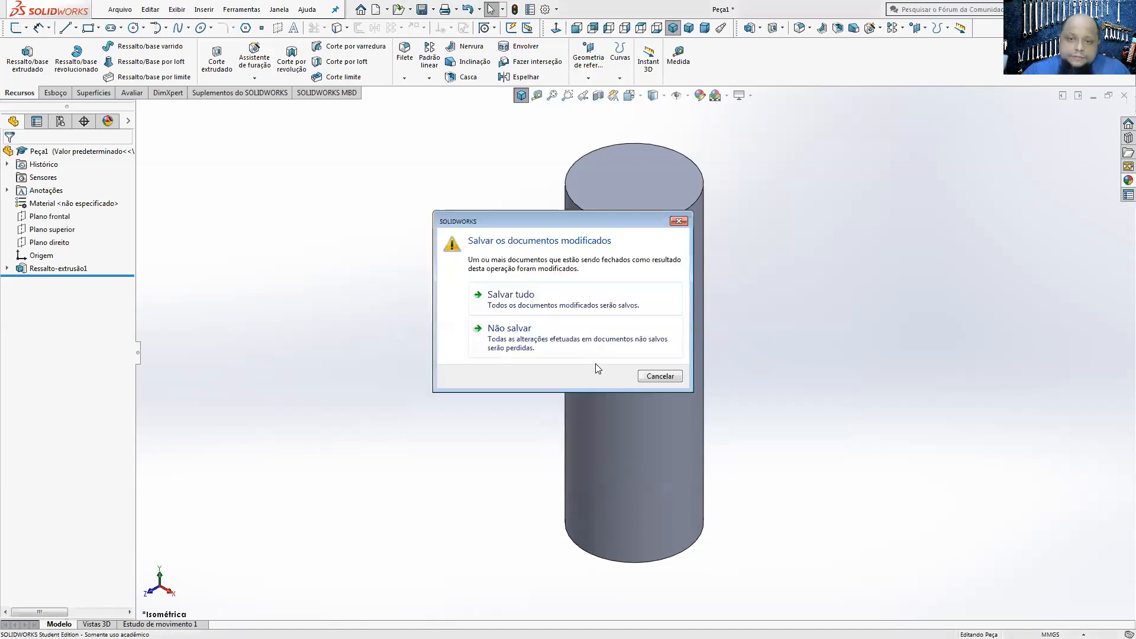
click(561, 353)
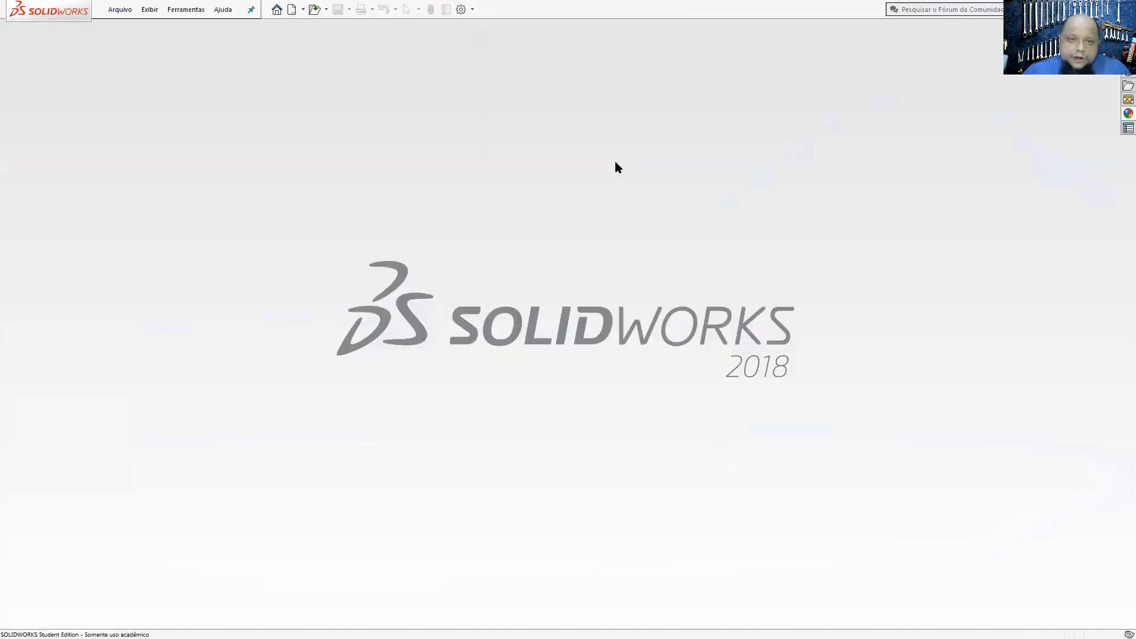
click(292, 9)
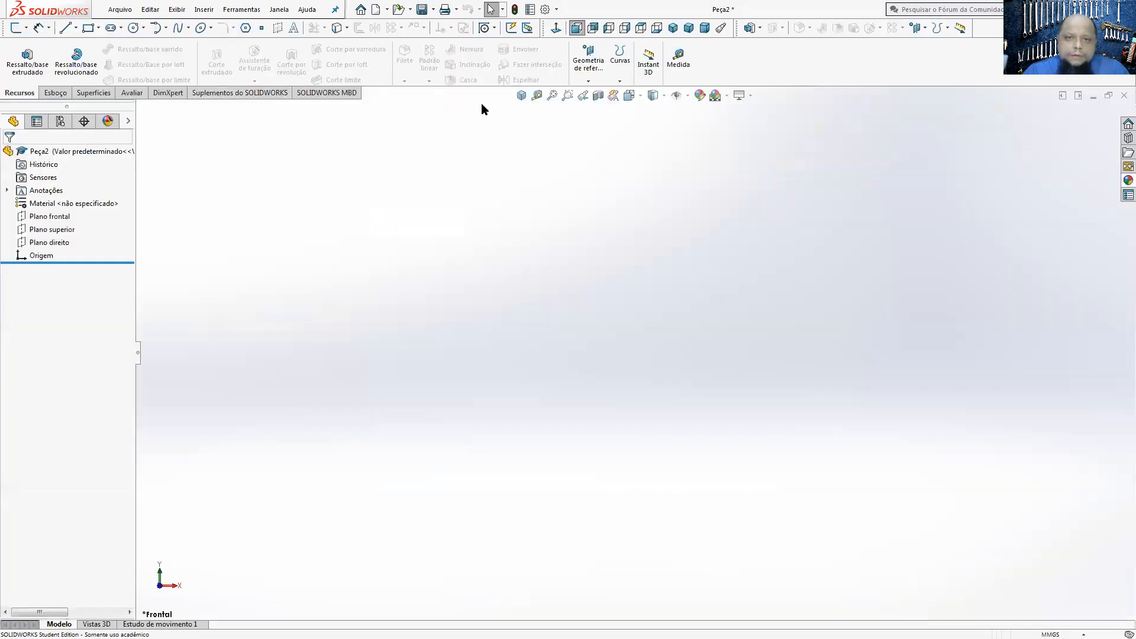
Step: Start a sketch on the front plane and draw a corner rectangle up from the origin, about 25 mm wide and 92 mm high
click(55, 93)
click(17, 53)
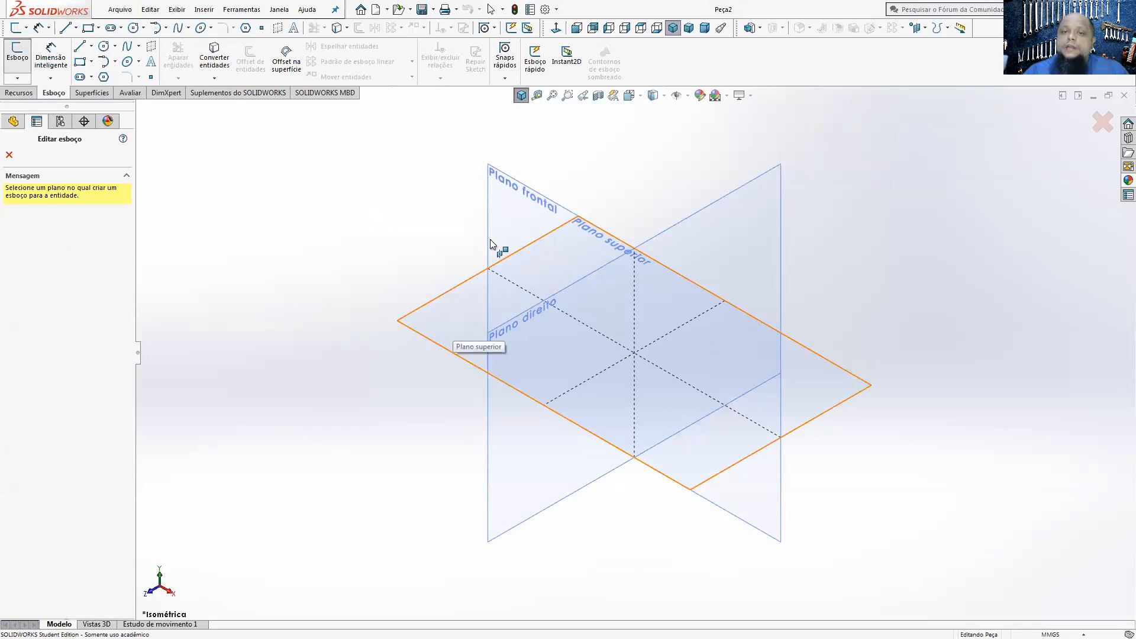
click(504, 219)
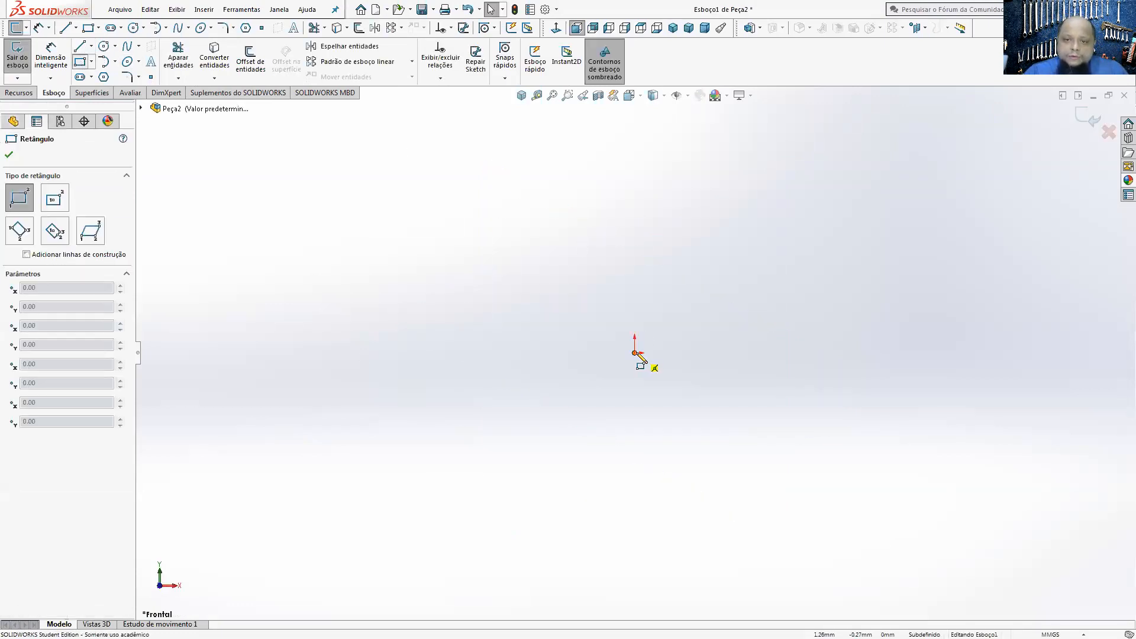
click(635, 353)
click(683, 178)
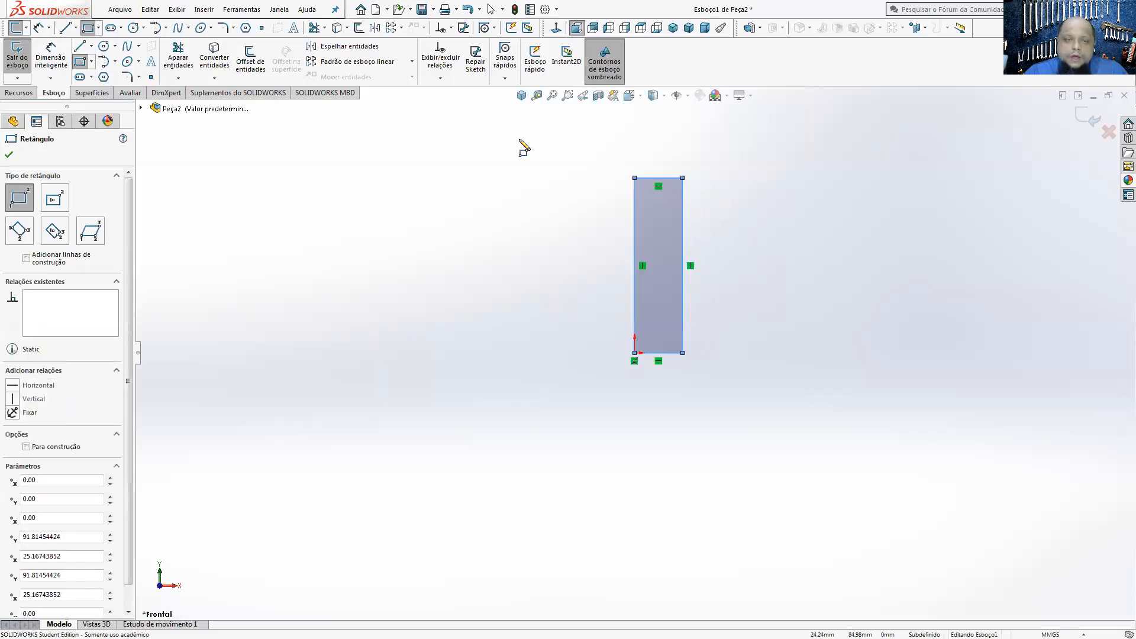
Step: Dimension the rectangle's vertical side away from the origin with Smart Dimension and set it to 300 mm
click(51, 57)
click(683, 256)
click(752, 258)
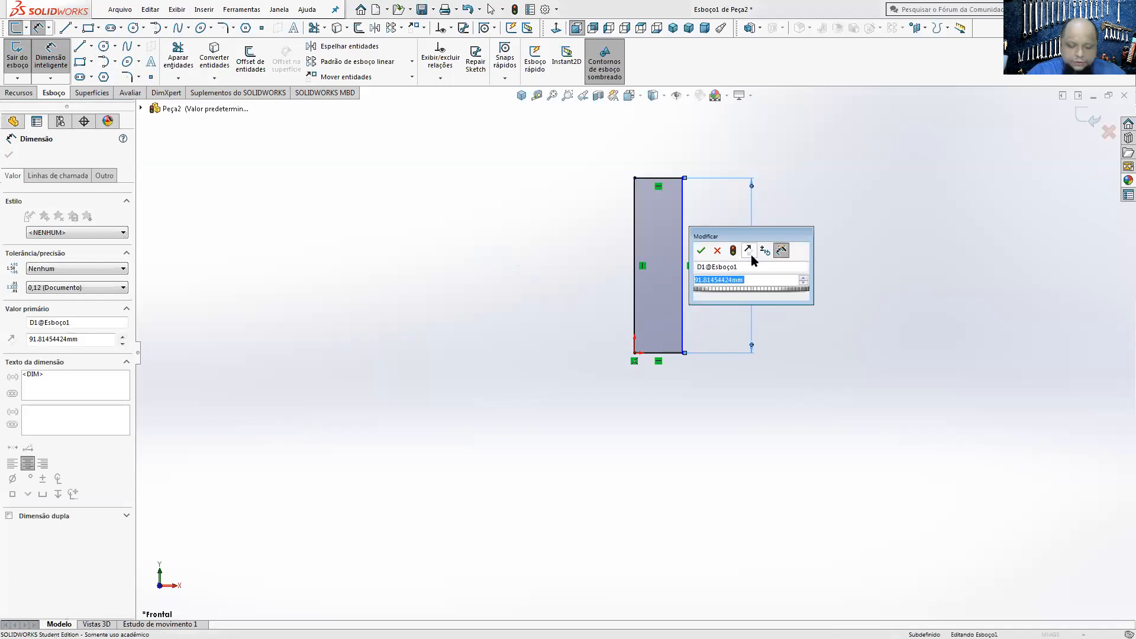
text(300)
key(Return)
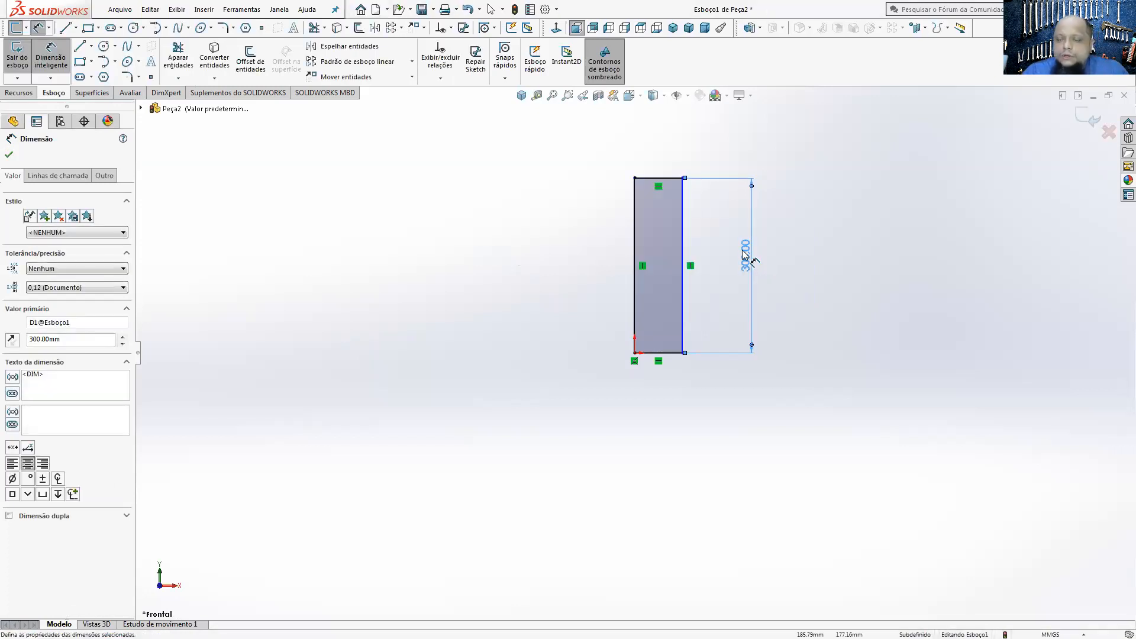
Step: Dimension the rectangle's bottom edge and set its width to 50 mm
click(677, 355)
click(669, 404)
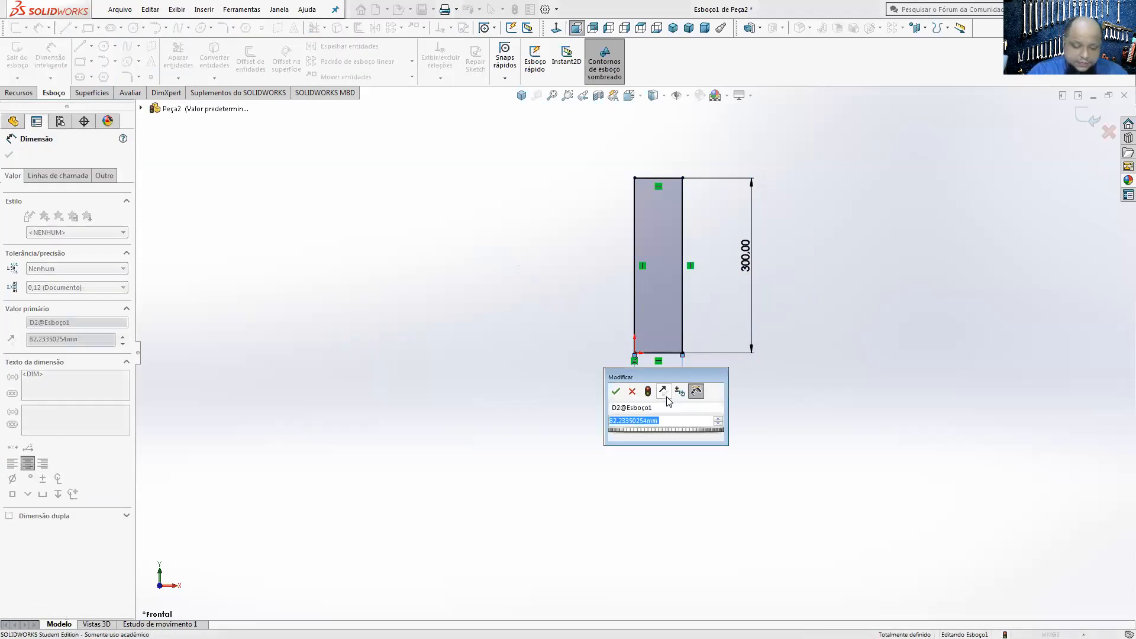
text(50)
key(Return)
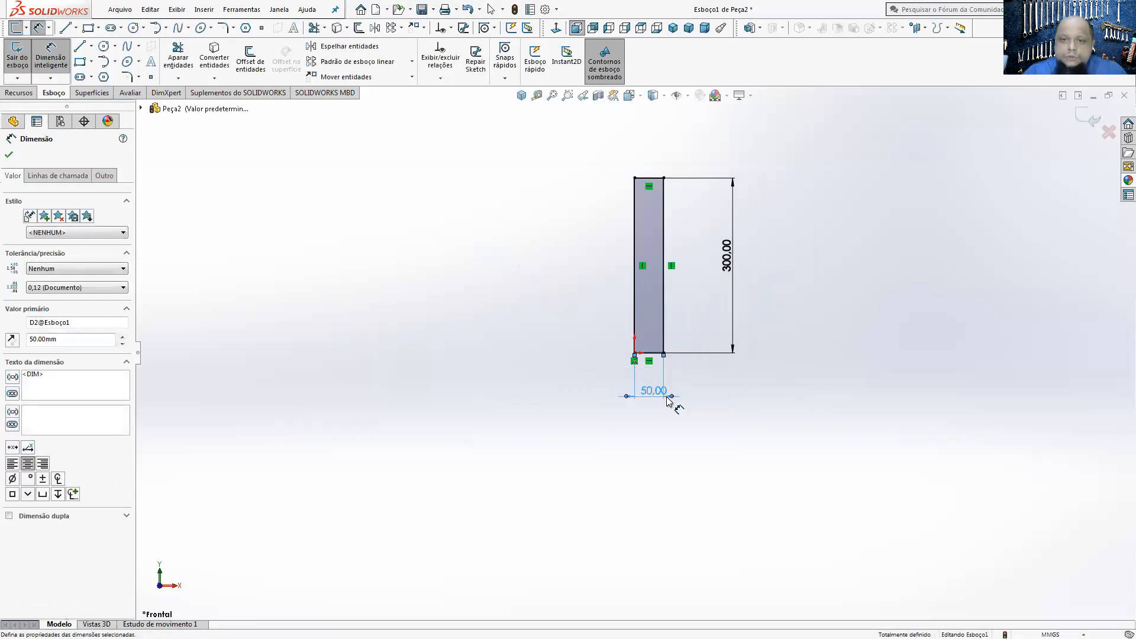
Step: Revolve the rectangle 360° about its vertical edge through the origin to create a solid cylinder
click(19, 93)
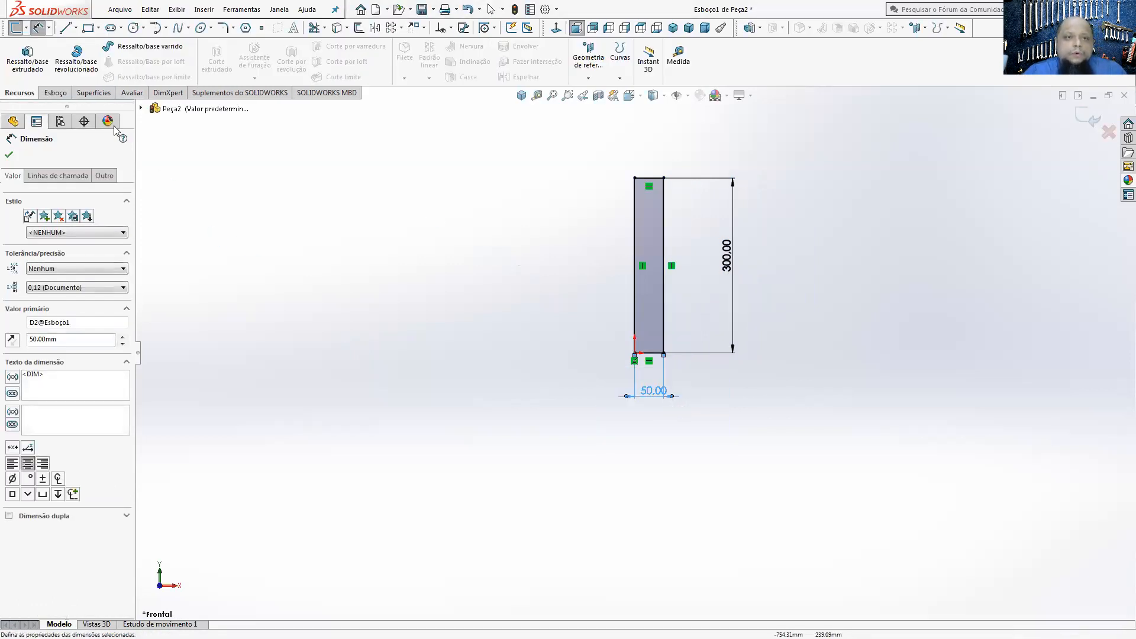
click(76, 59)
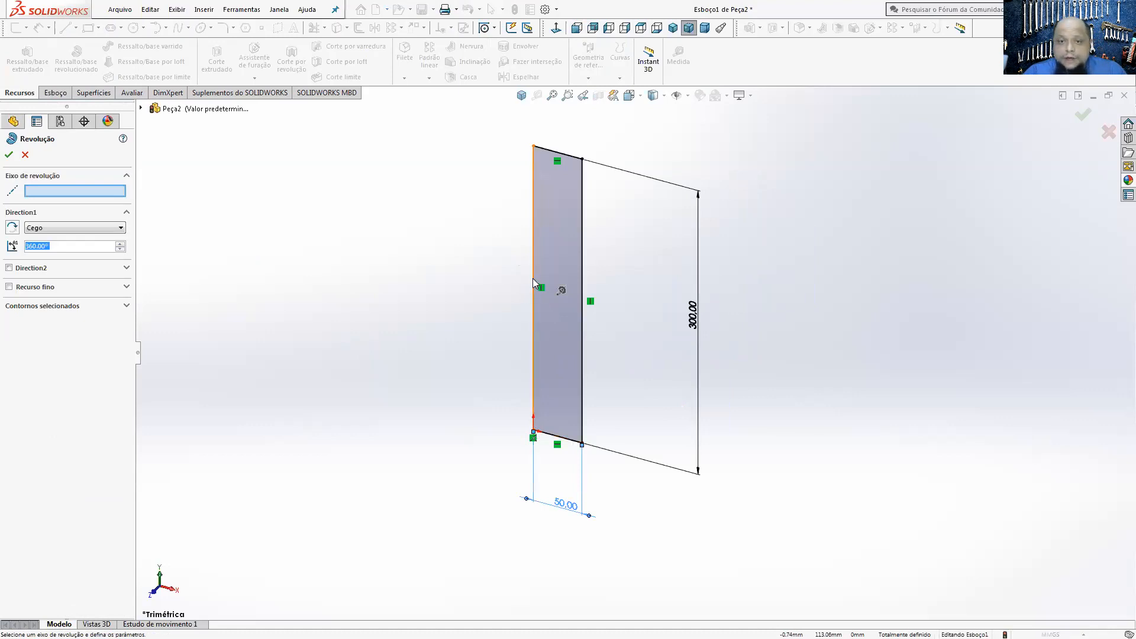
click(533, 280)
click(9, 152)
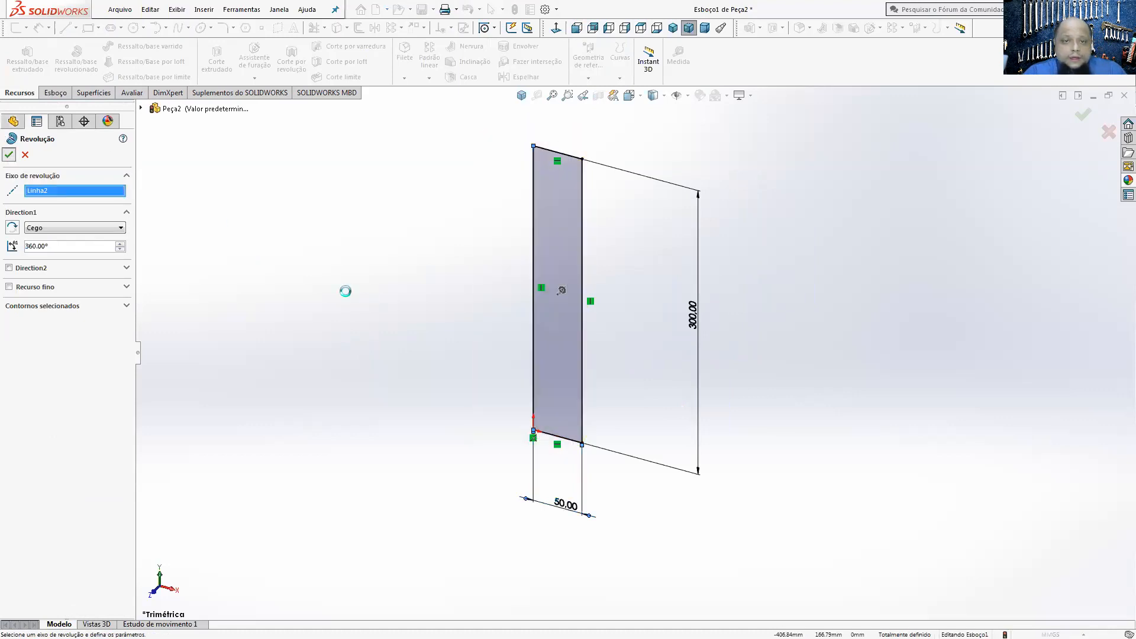
middle_drag(529, 370, 533, 404)
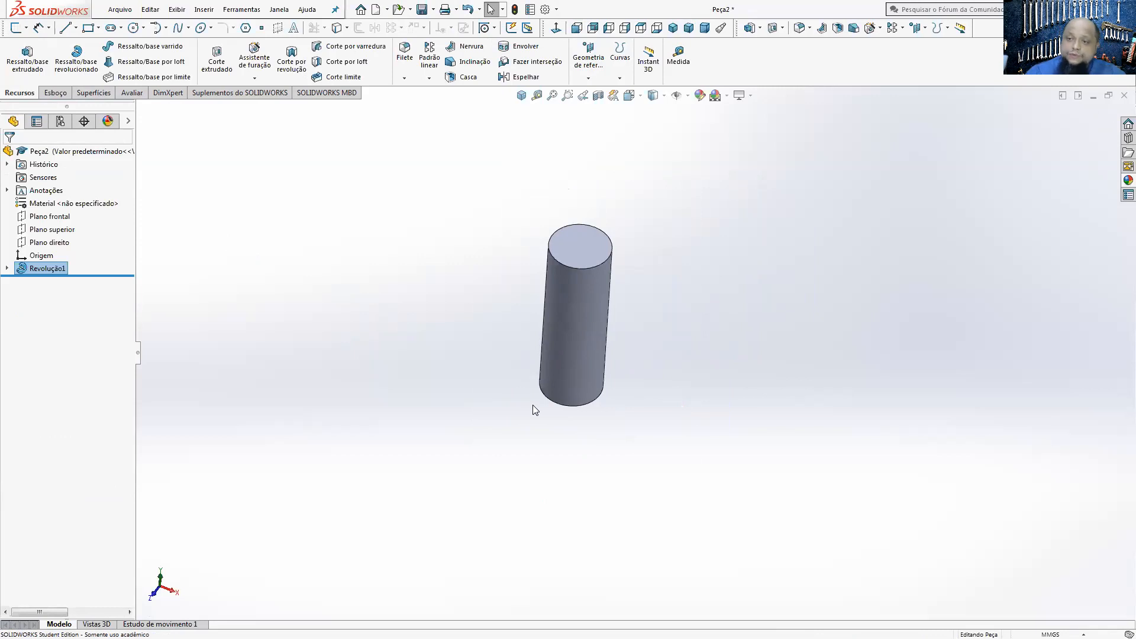
scroll(550, 306, up, 1)
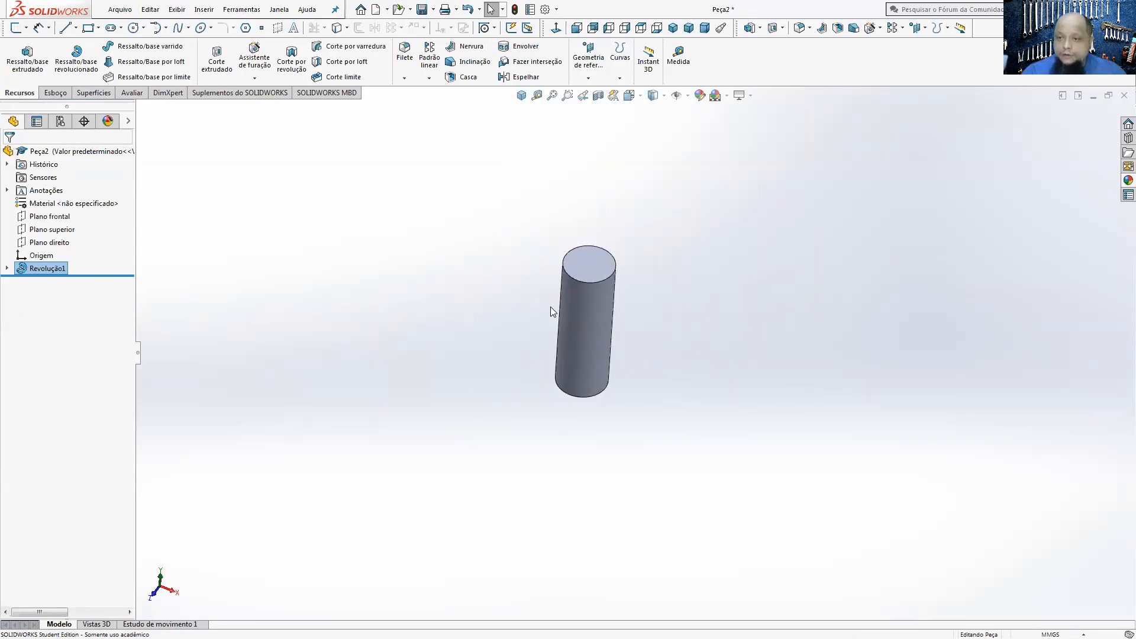
scroll(623, 330, down, 2)
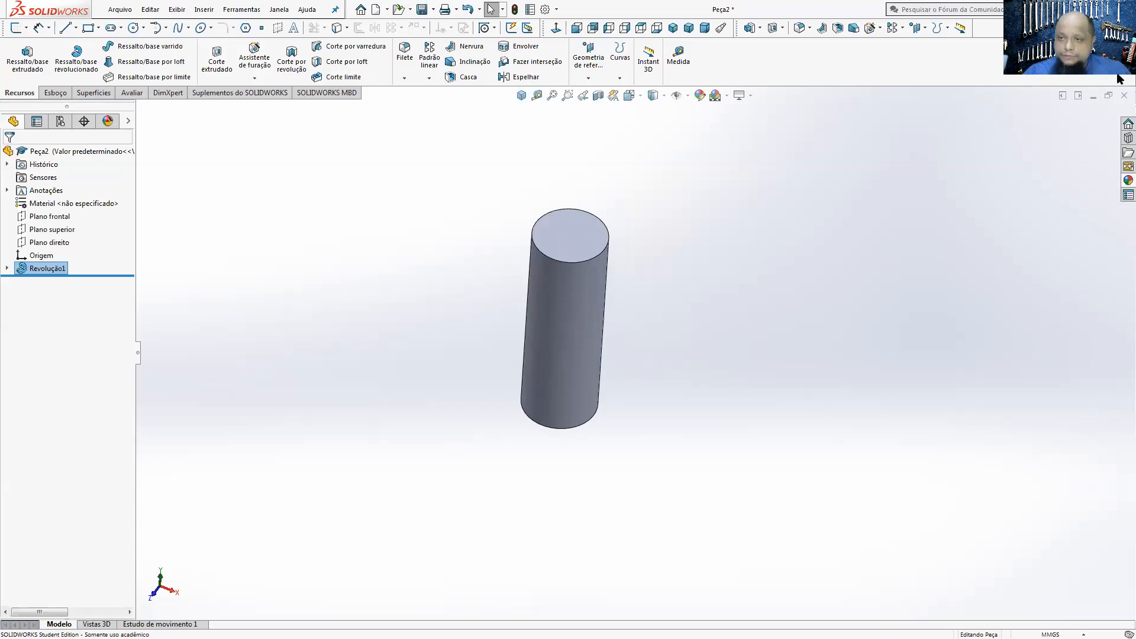
Step: Close the revolved cylinder part without saving and switch to the PowerPoint presentation with the mechanical drawing slide
click(1121, 94)
click(576, 326)
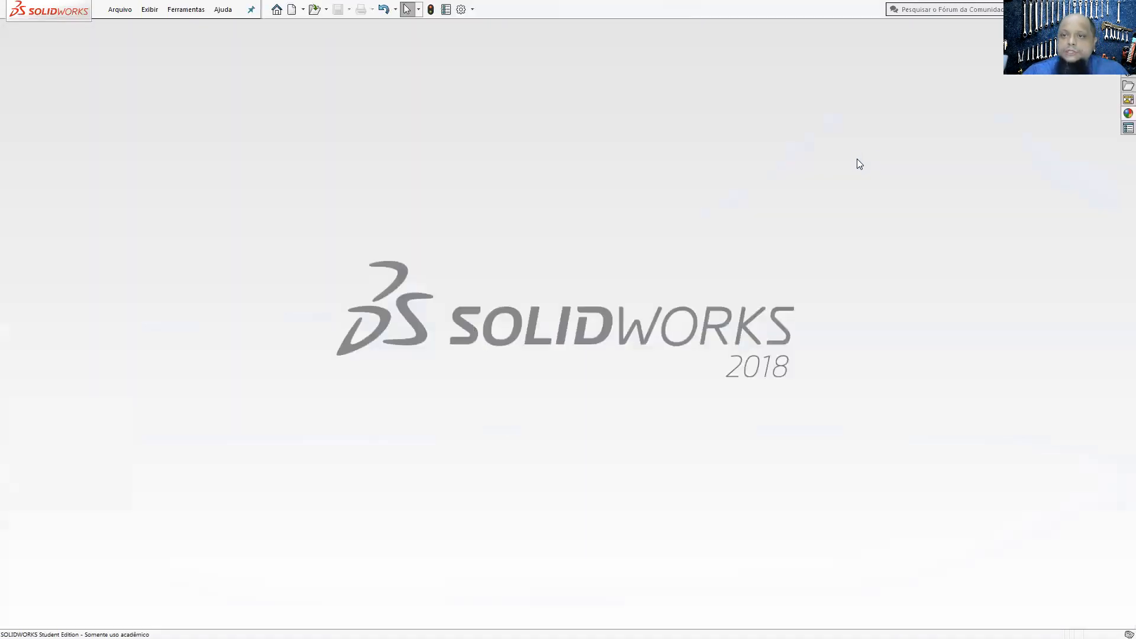
click(1098, 9)
click(703, 284)
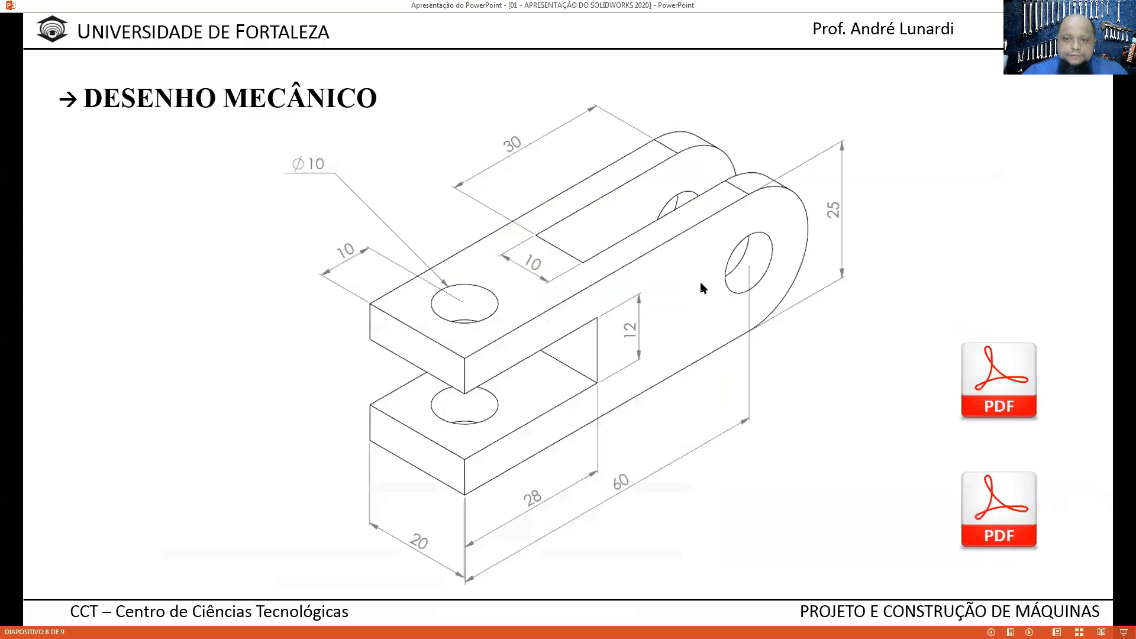
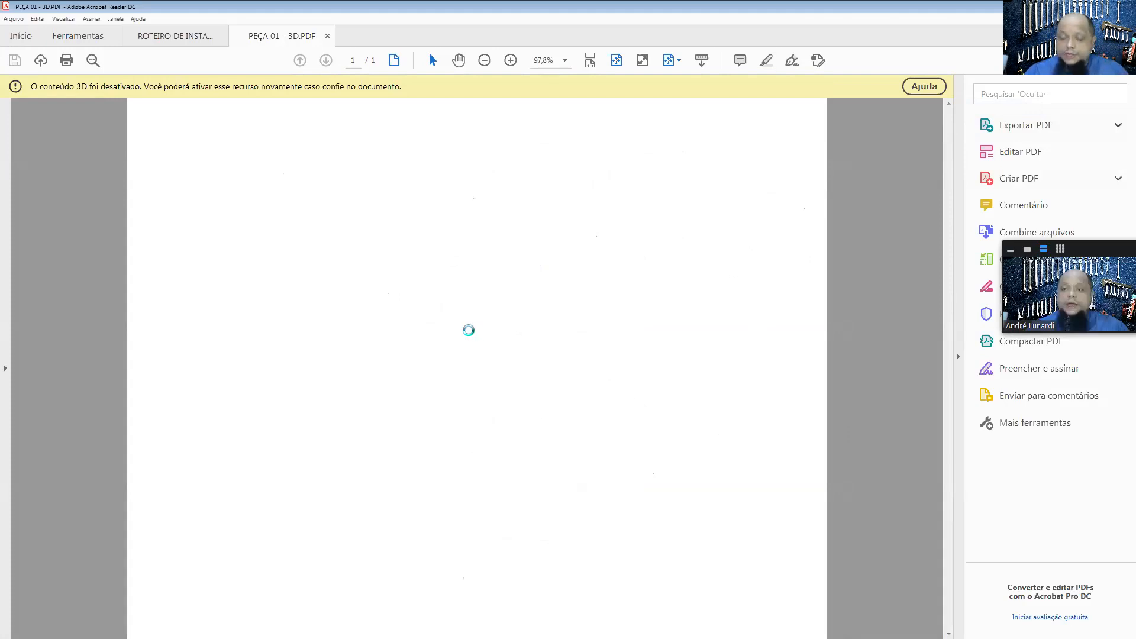
Step: Rotate the part in PEÇA 01 - 3D.PDF to inspect it, and minimize the PDF reader to return to the drawing slide
drag(483, 368, 473, 279)
double_click(55, 7)
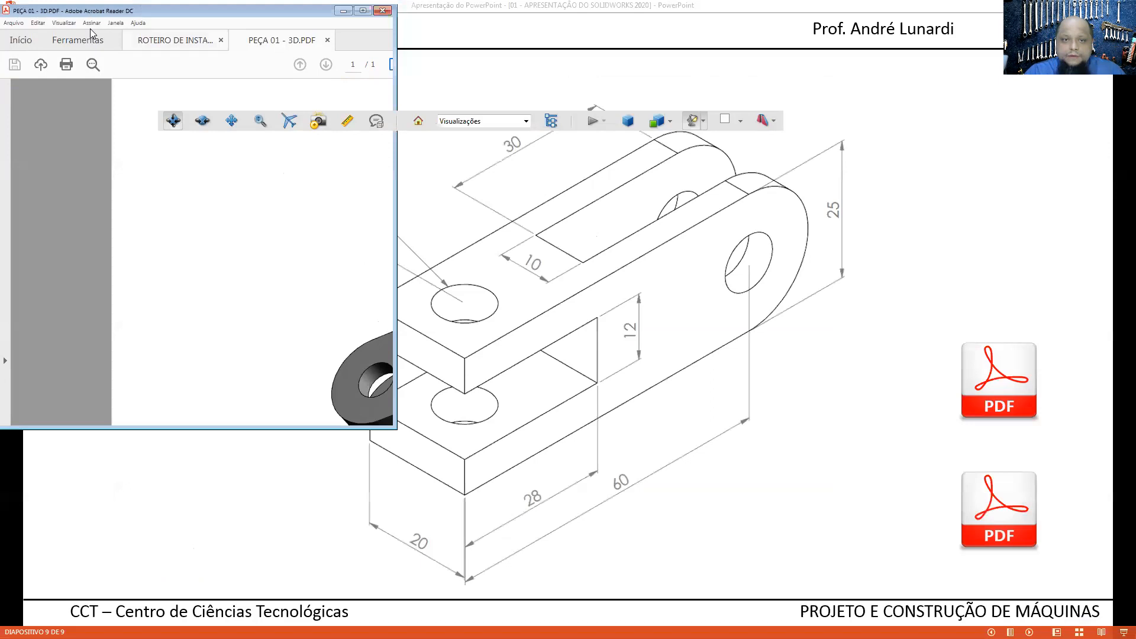
drag(92, 34, 420, 144)
drag(474, 379, 638, 251)
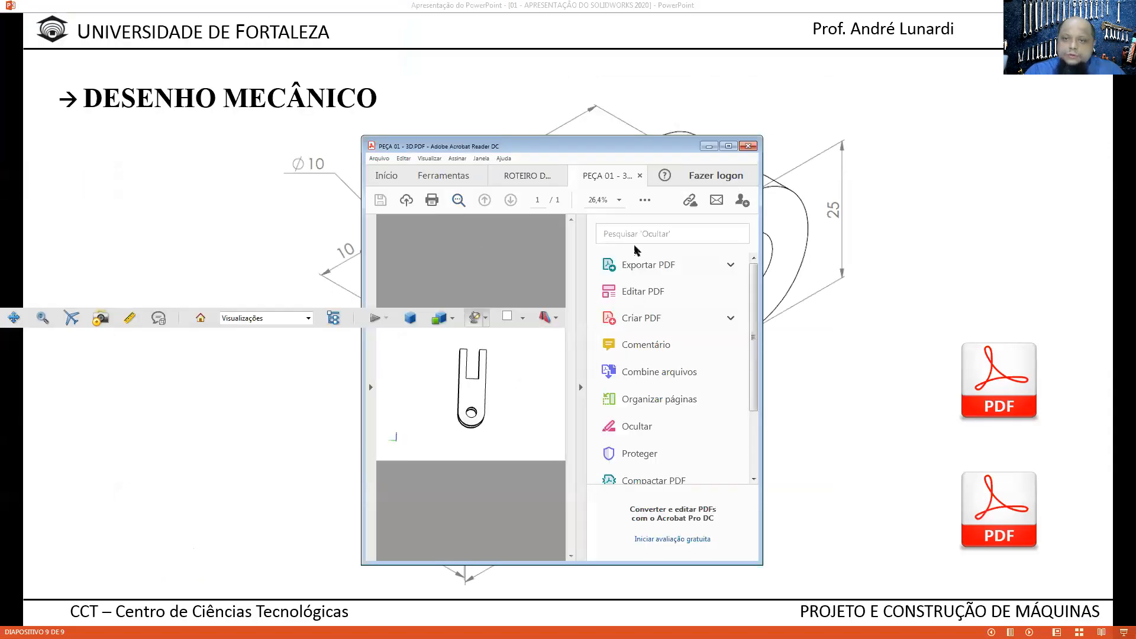
click(728, 146)
click(1082, 5)
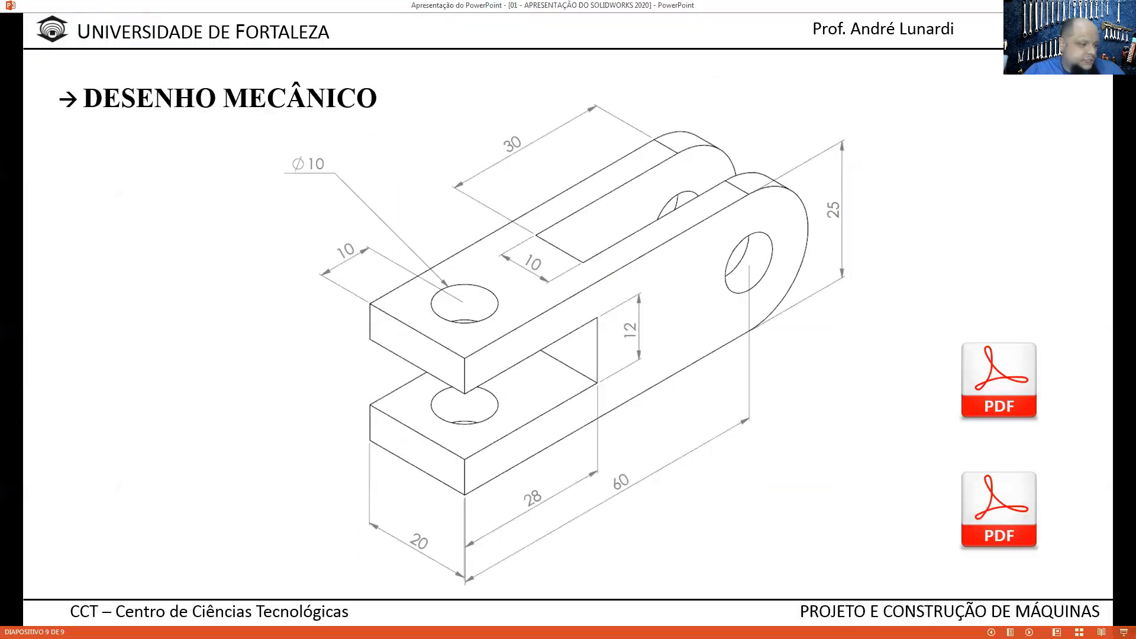
Step: Open the PEÇA 01.PDF mechanical drawing from the slide and fit the whole page in view to read its dimensions
click(978, 371)
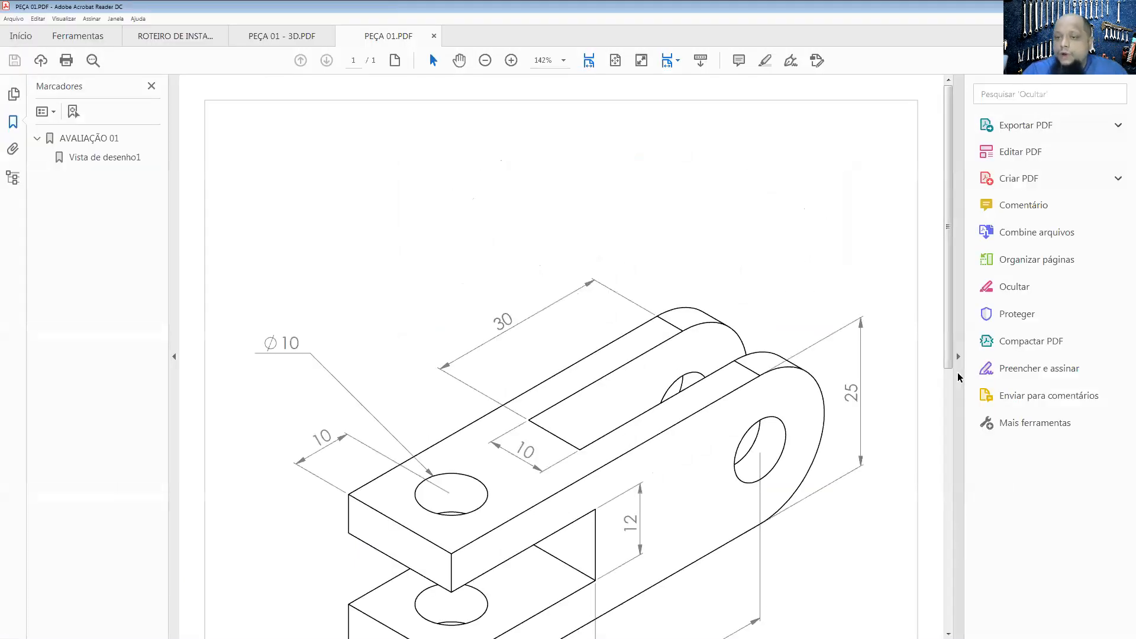
scroll(825, 334, down, 5)
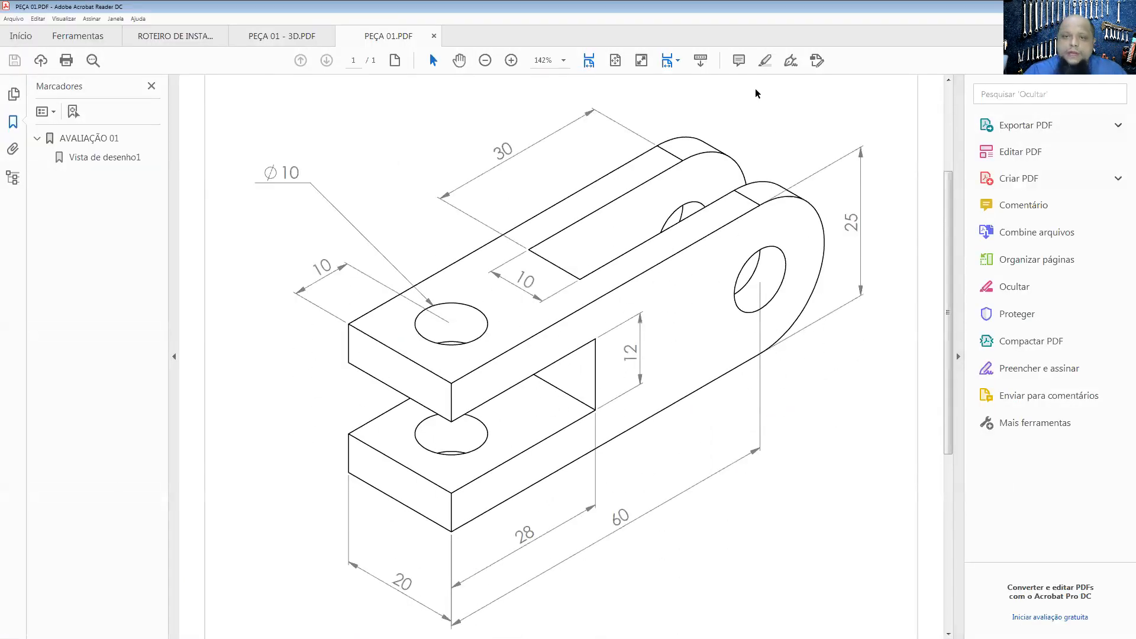
click(616, 60)
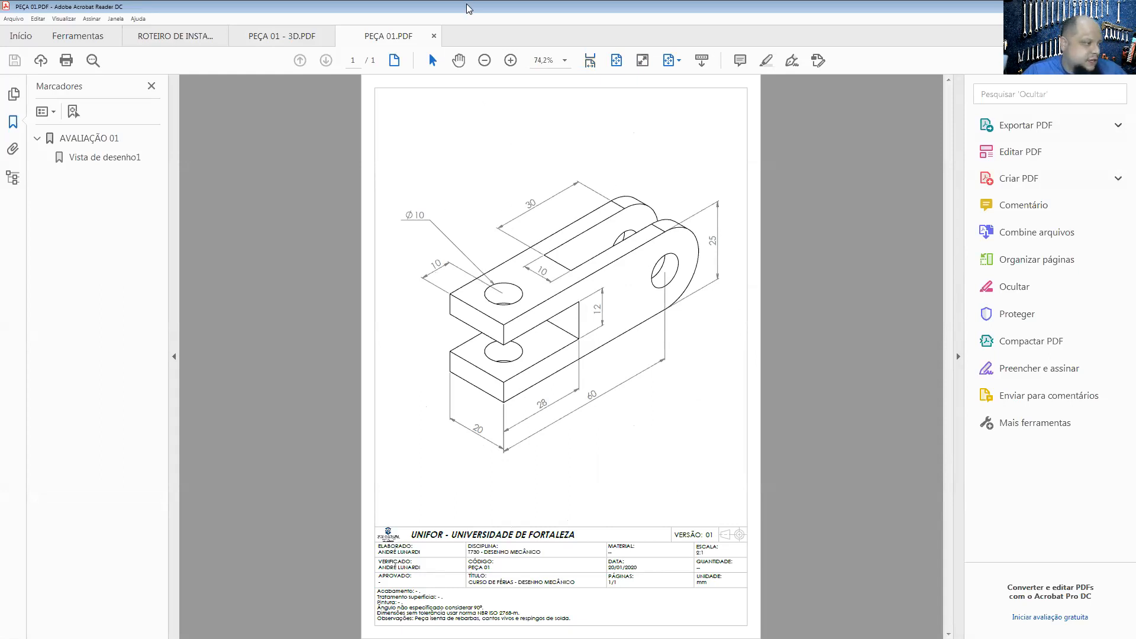
key(alt+Tab)
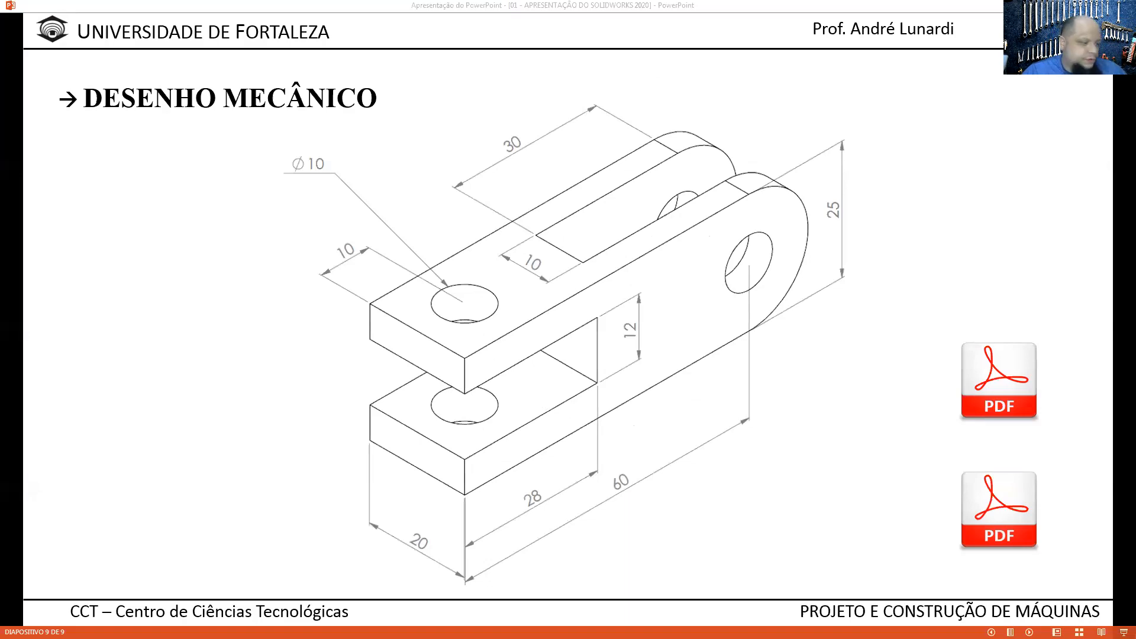
key(alt+Tab)
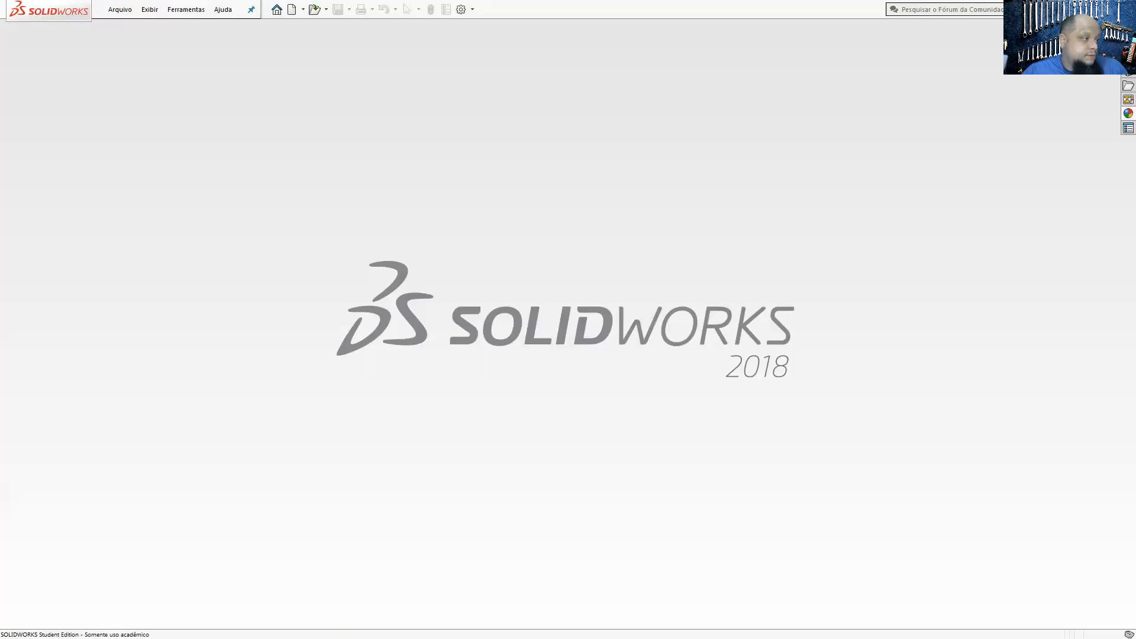
drag(0, 132, 615, 0)
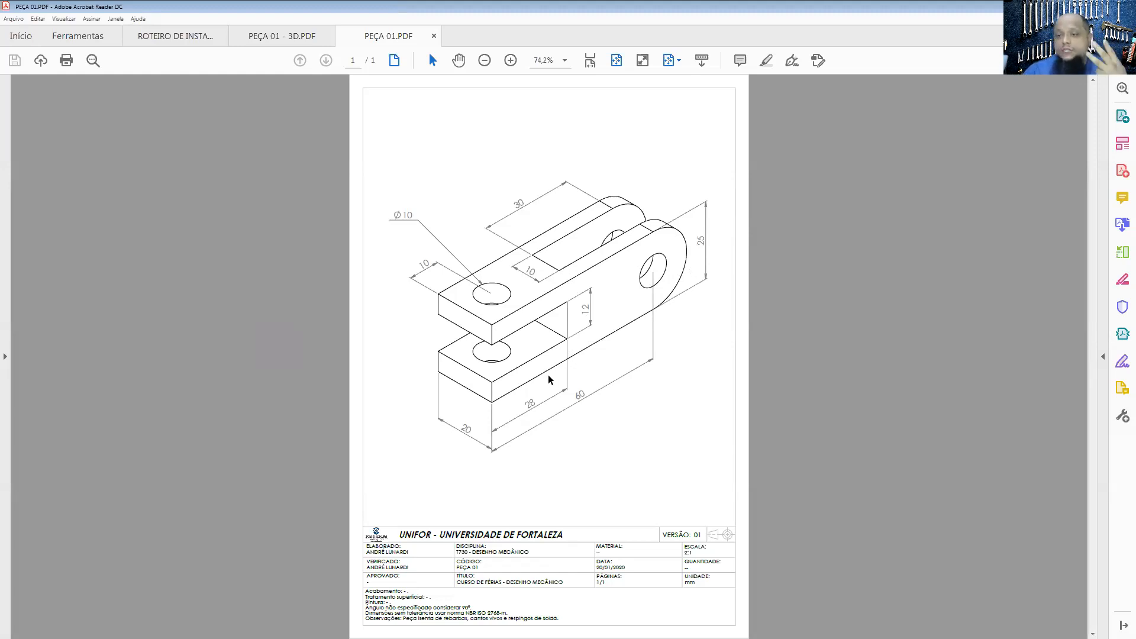
Step: Examine the 3D model in PEÇA 01 - 3D.PDF from different angles to understand the slots and holes
click(307, 35)
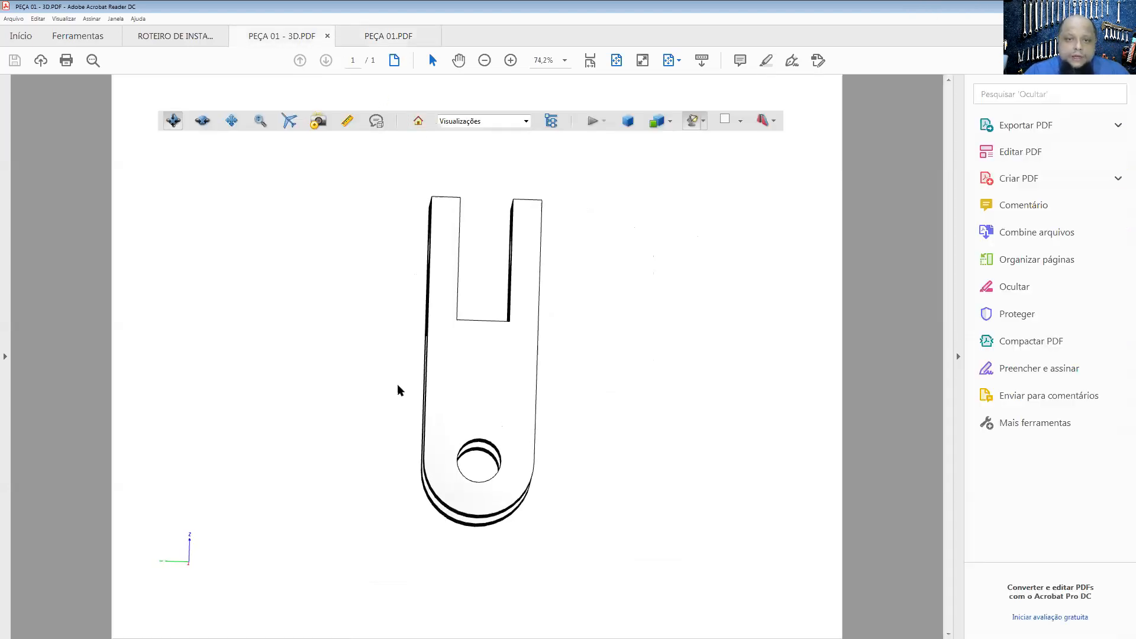
click(629, 123)
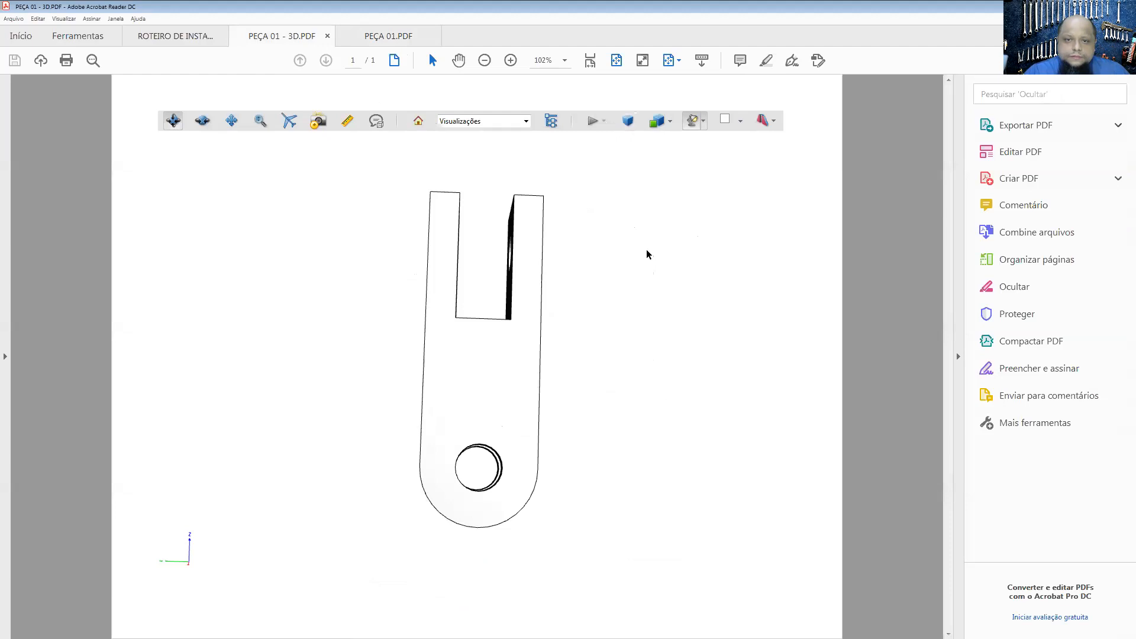
mouse_move(542, 381)
mouse_down()
mouse_move(490, 416)
mouse_move(575, 274)
mouse_move(467, 327)
mouse_move(629, 416)
mouse_move(619, 355)
mouse_move(500, 261)
mouse_move(509, 378)
mouse_move(548, 322)
mouse_move(448, 376)
mouse_move(471, 309)
mouse_move(663, 452)
mouse_move(601, 264)
mouse_move(556, 343)
mouse_move(609, 360)
mouse_move(514, 352)
mouse_move(474, 331)
mouse_move(497, 304)
mouse_move(484, 320)
mouse_move(471, 313)
mouse_up()
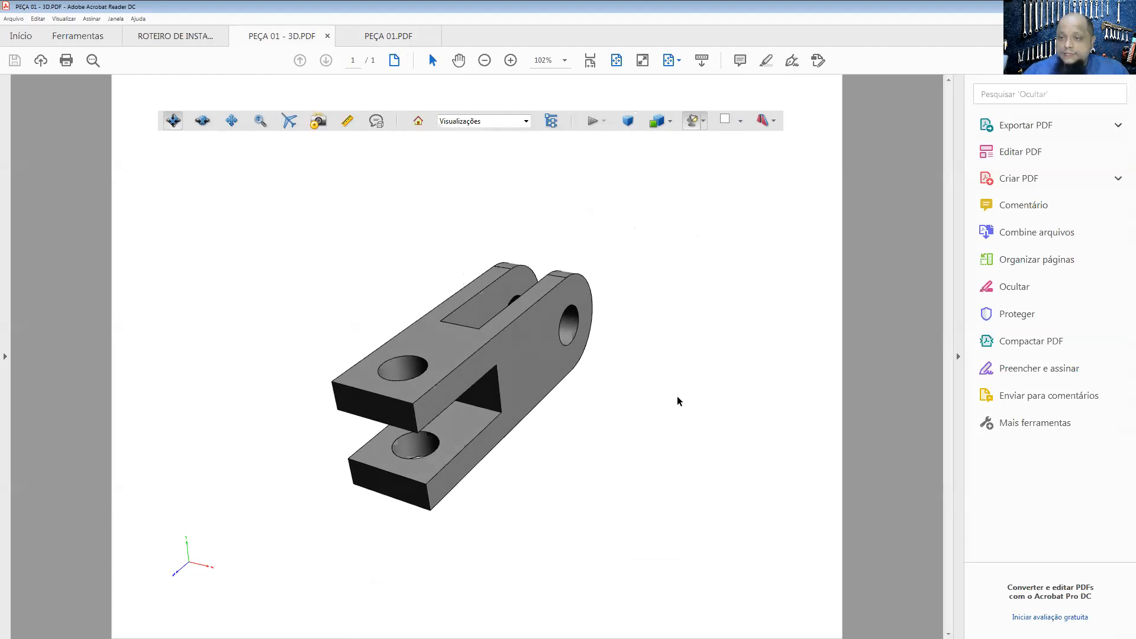
click(530, 371)
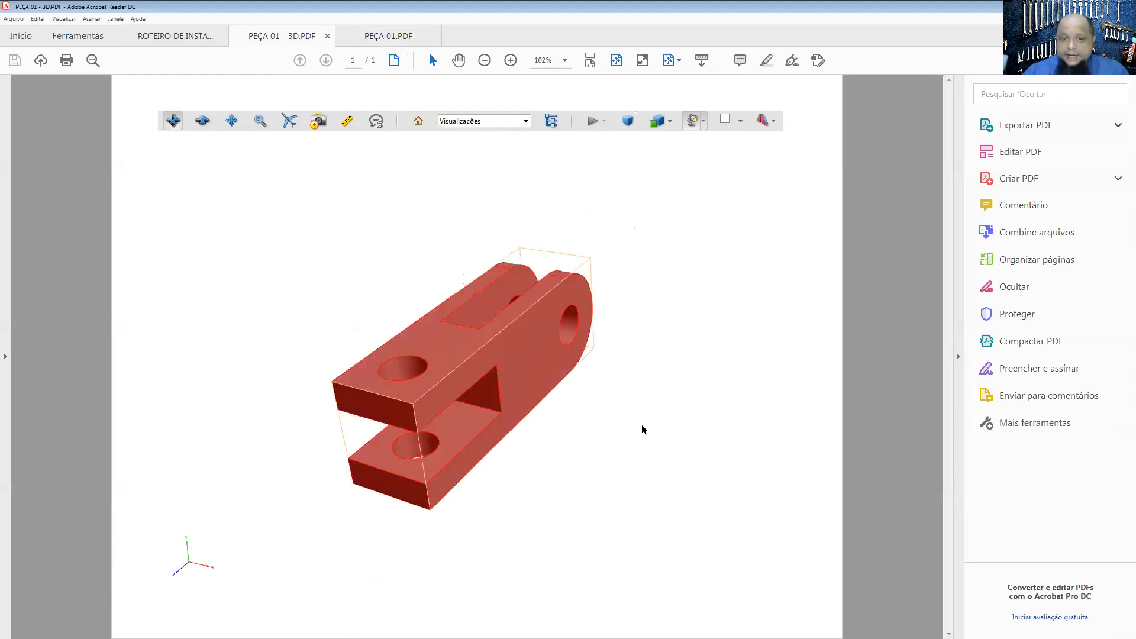
click(621, 381)
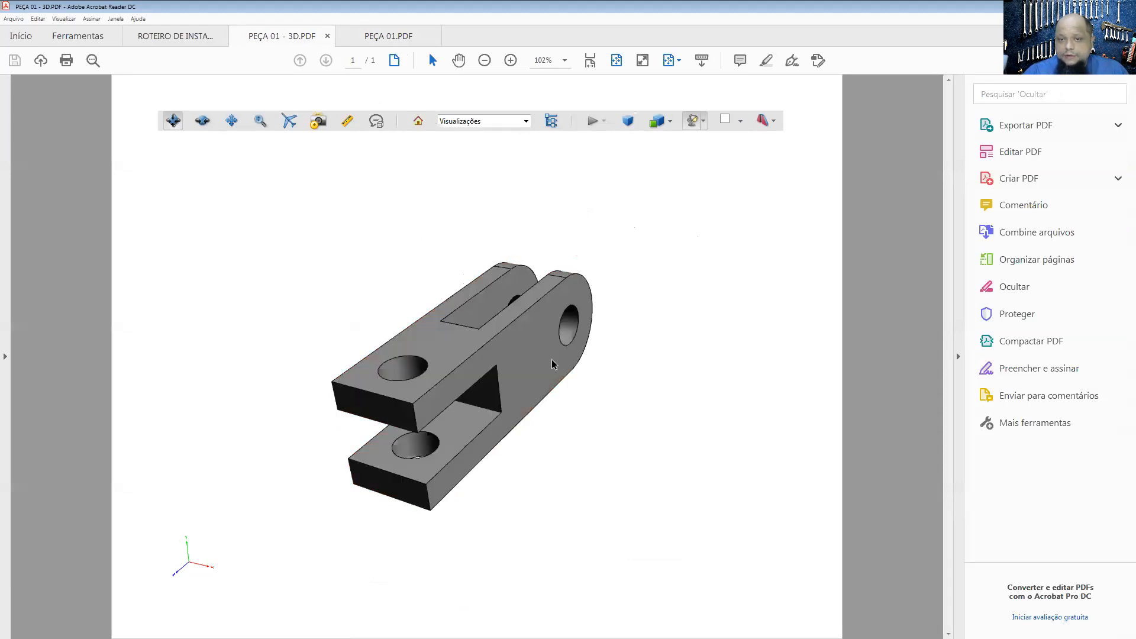
drag(555, 362, 546, 368)
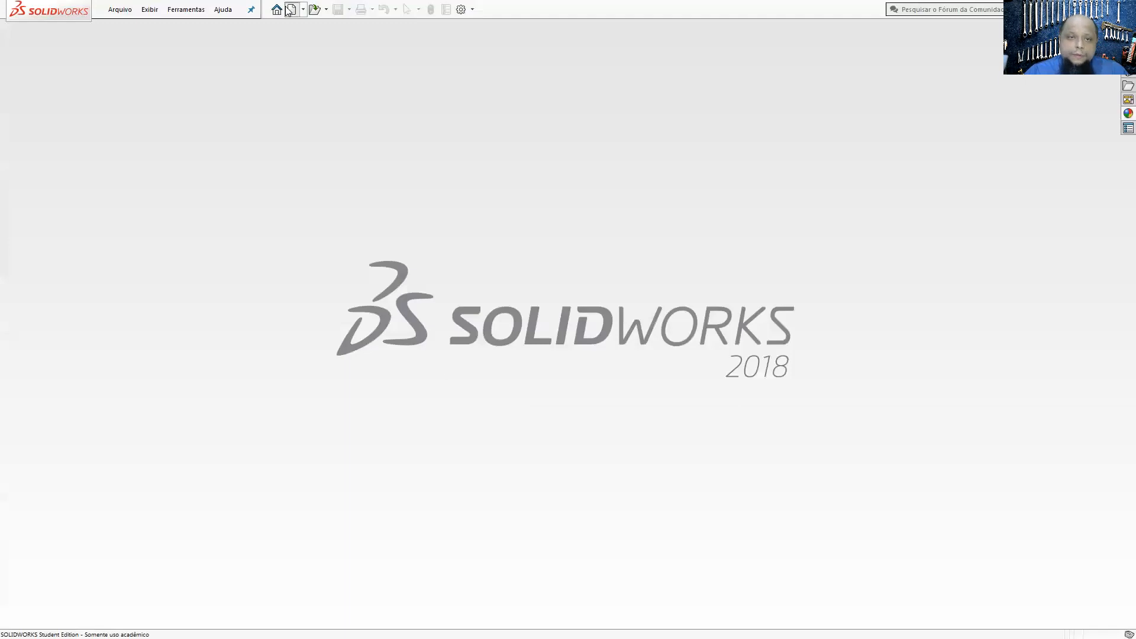
Step: Switch to SOLIDWORKS, create a new part and start a sketch on the right plane (Plano direito)
click(290, 9)
click(633, 476)
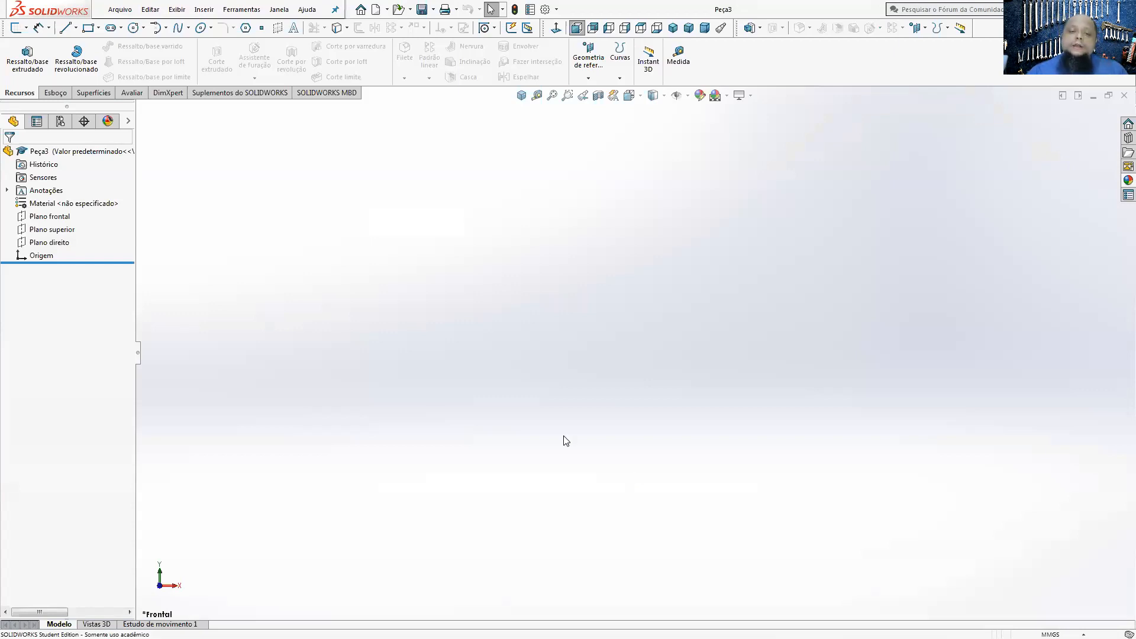
key(ctrl+7)
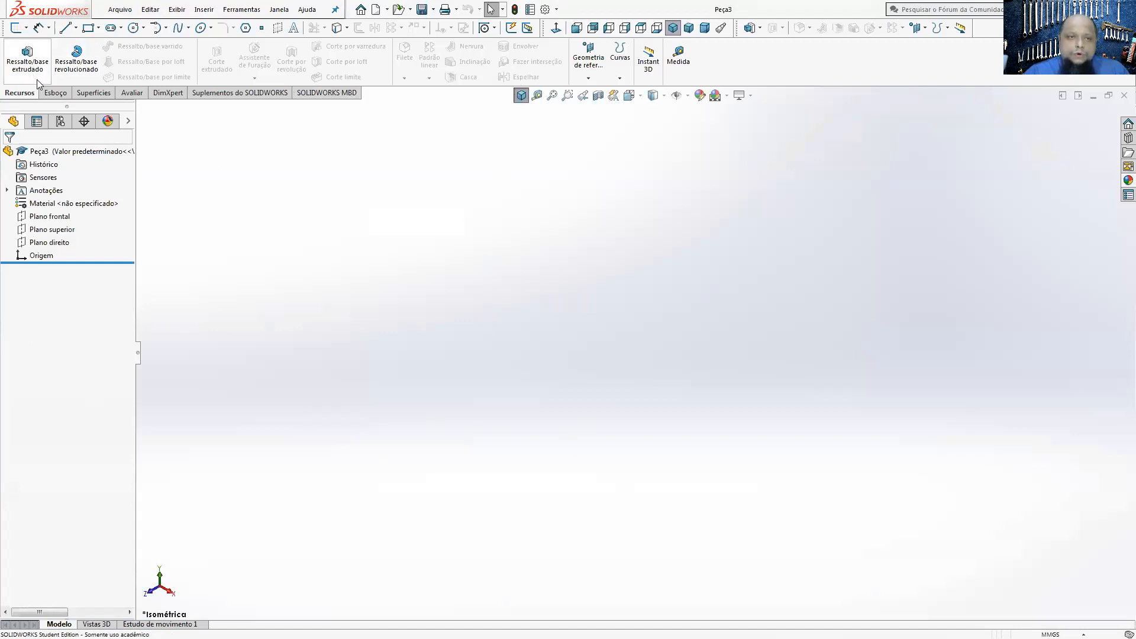
click(54, 92)
click(17, 58)
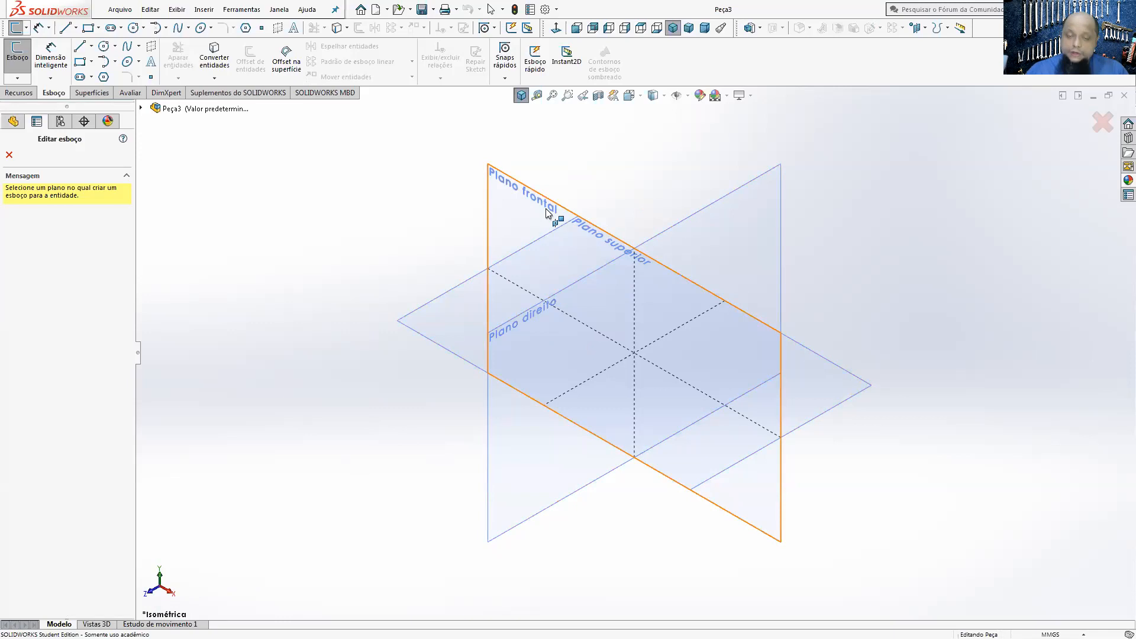
click(729, 261)
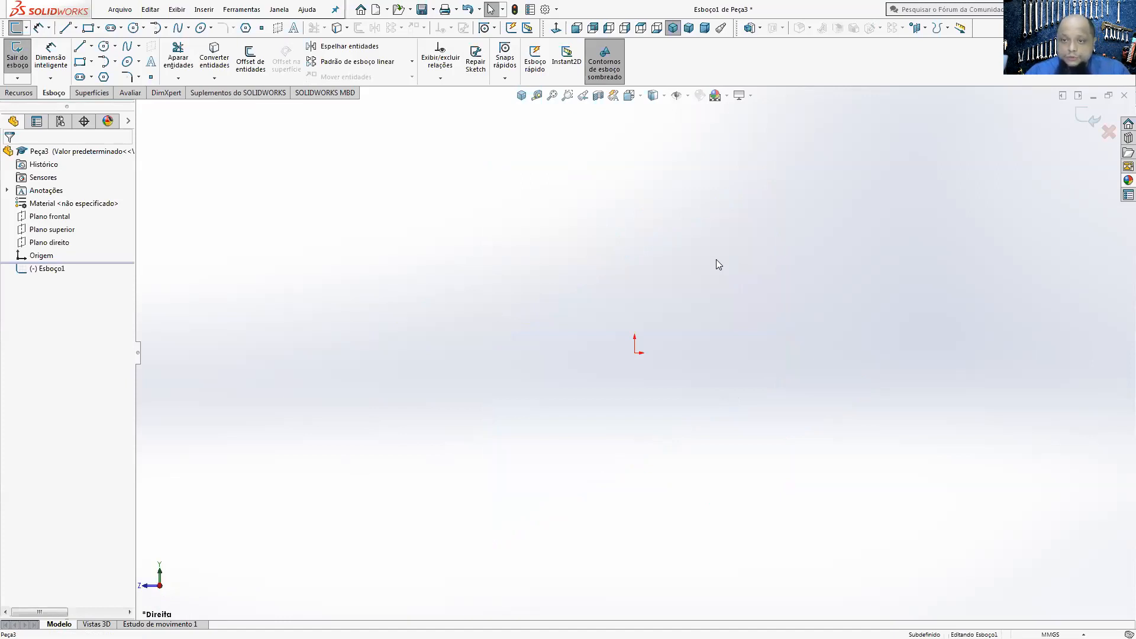
Step: Sketch a horizontal rectangle around the origin and a circle about 47 mm in diameter centred on its right side's midpoint, tangent to the top edge
click(80, 62)
drag(497, 270, 826, 424)
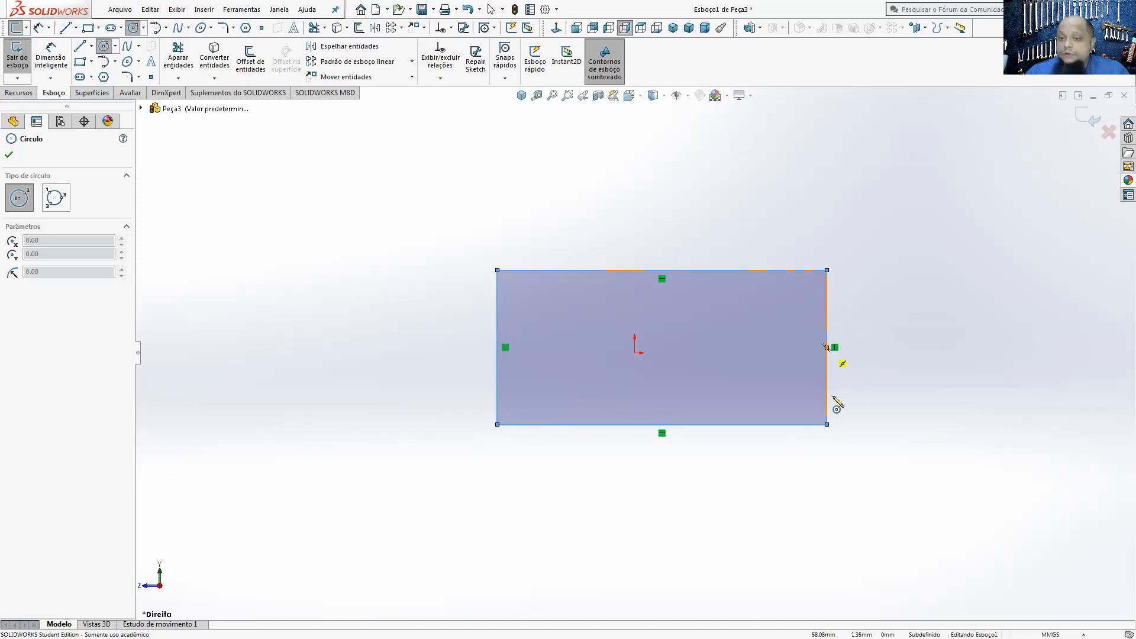
click(827, 348)
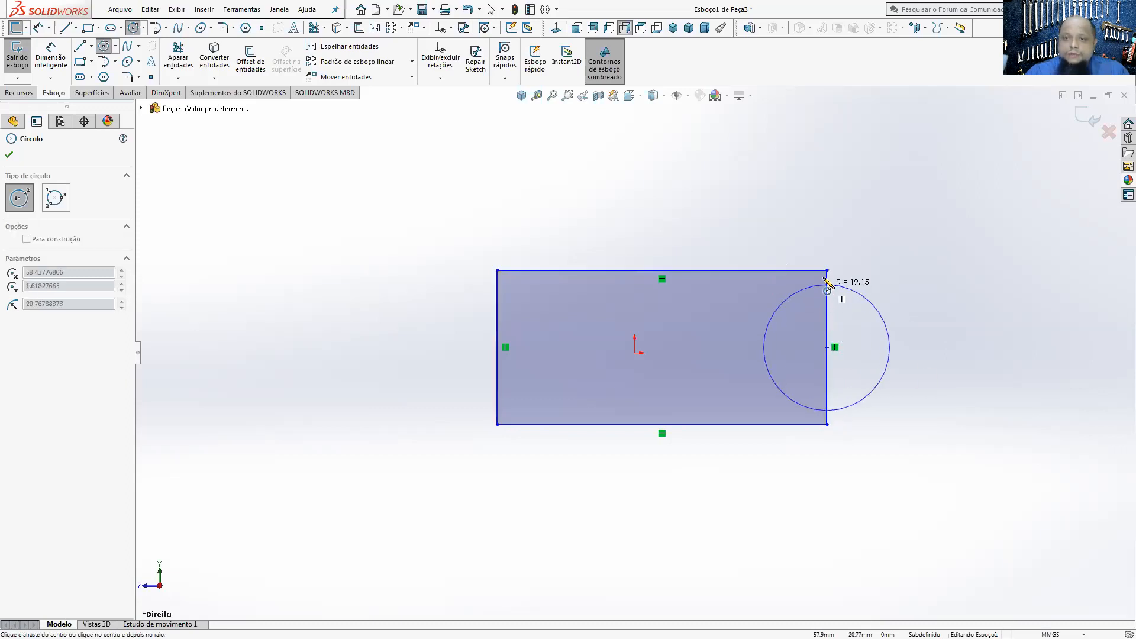
click(826, 292)
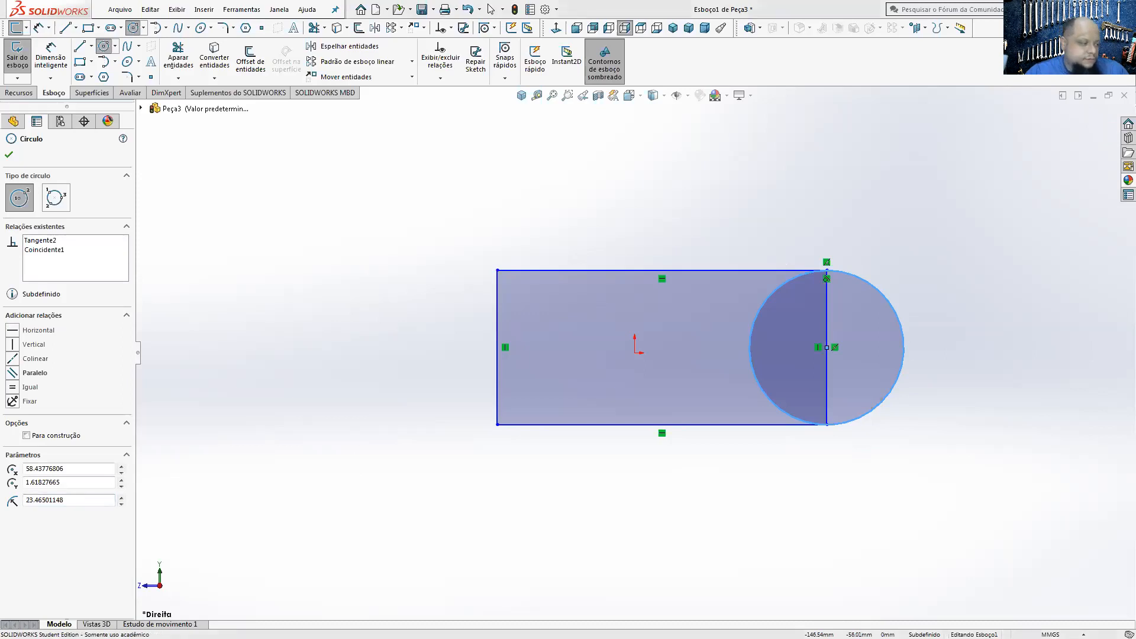
Step: Check the PEÇA 01 drawing for the rounded end's size, and dimension the circle's diameter to 25 mm
key(alt+Tab)
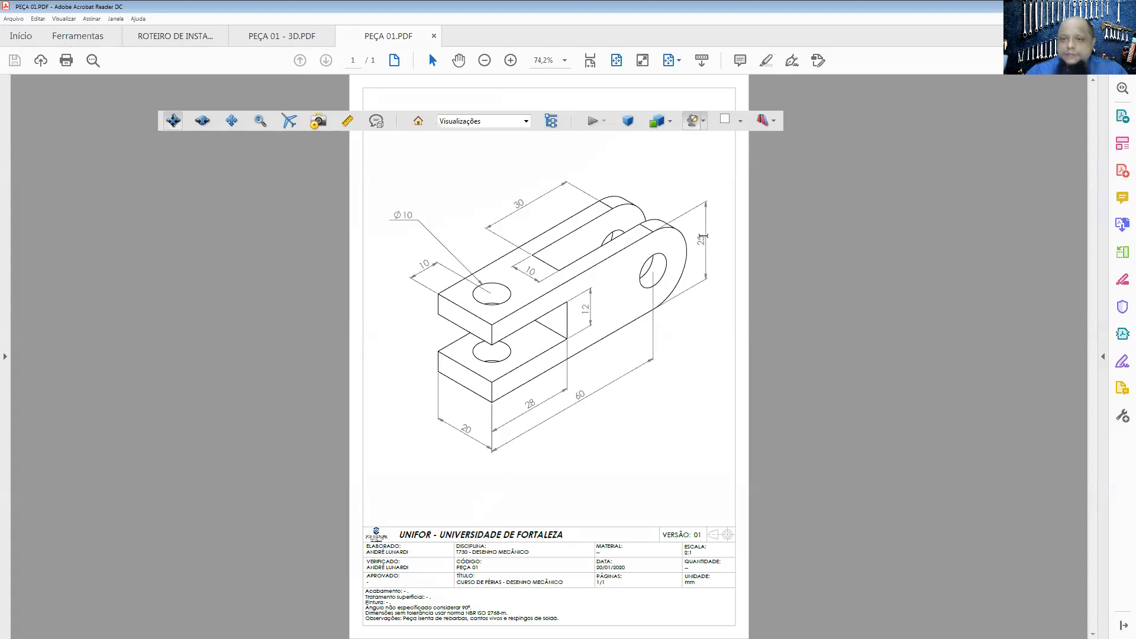
key(alt+Tab)
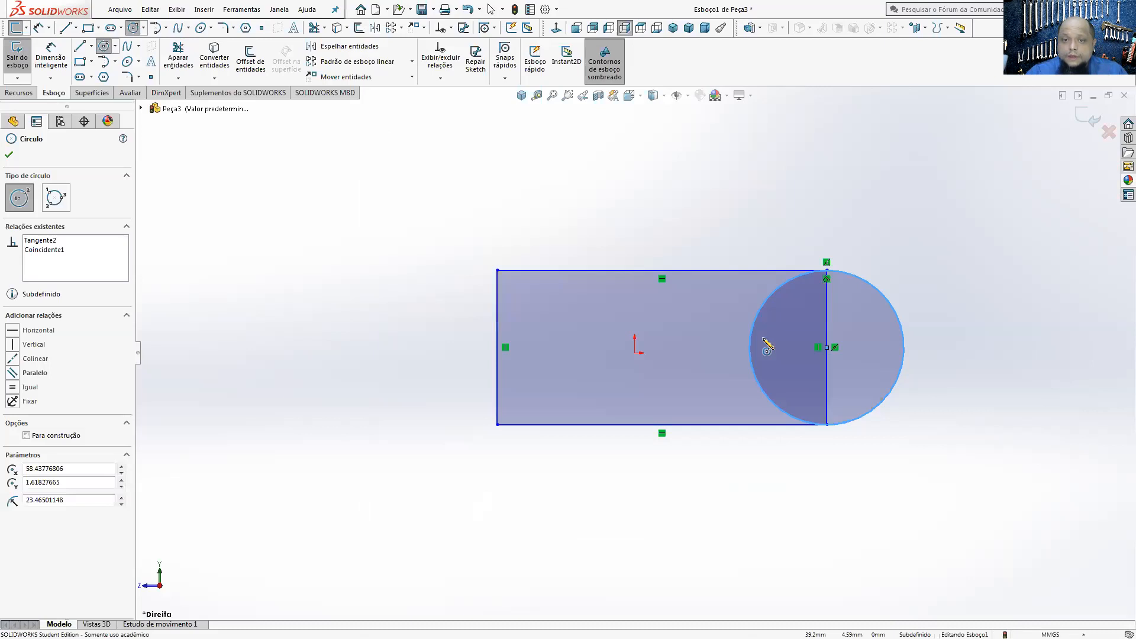
key(Escape)
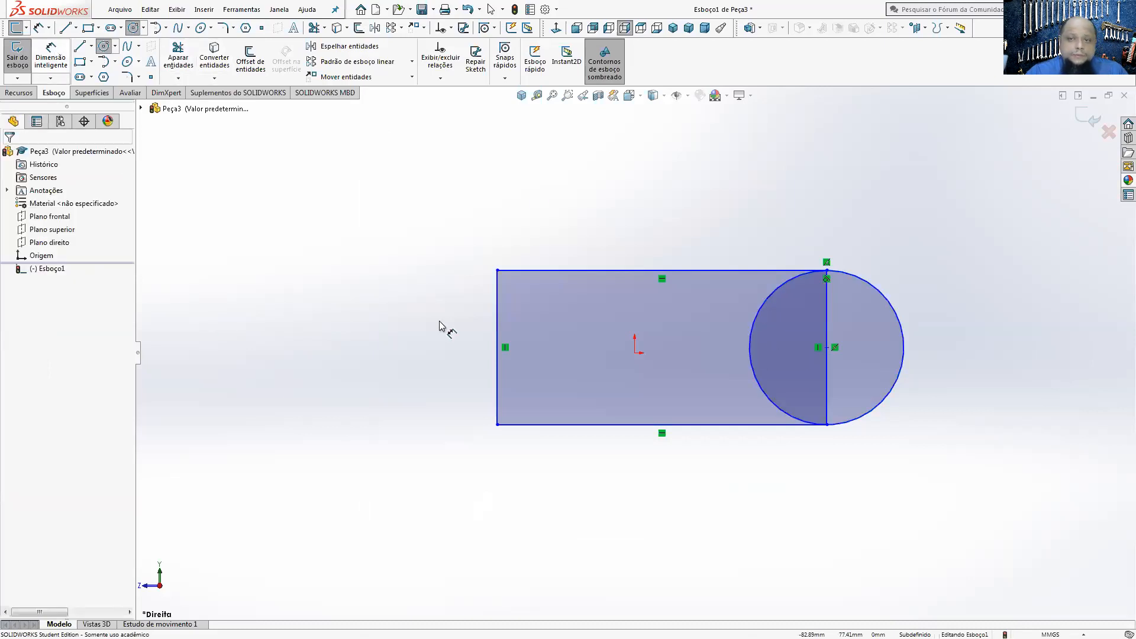
click(849, 282)
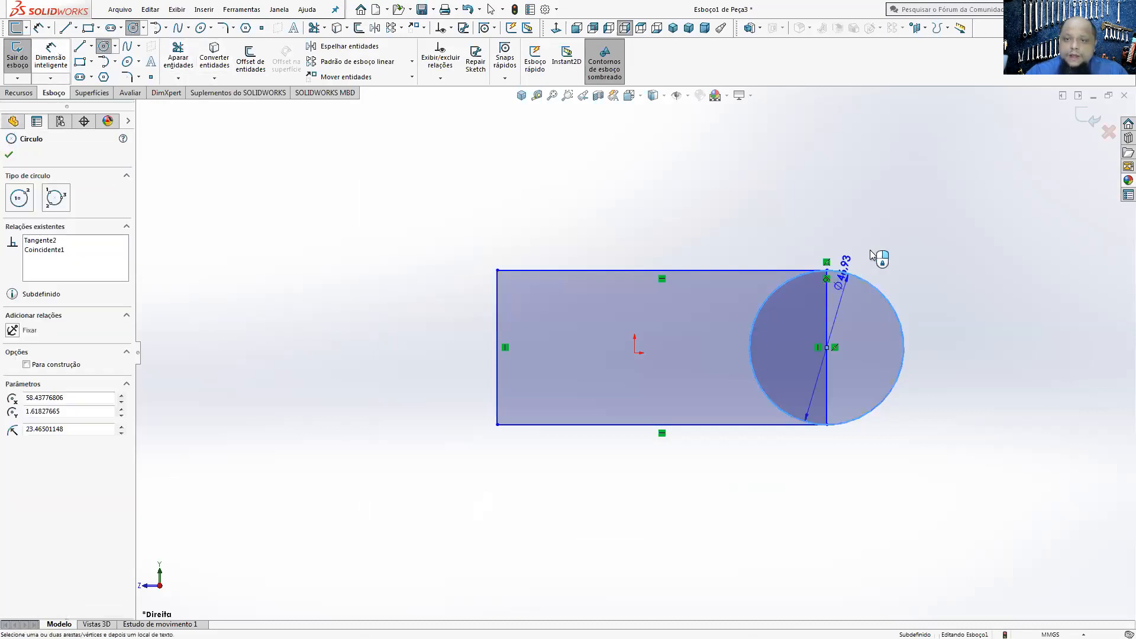
click(924, 216)
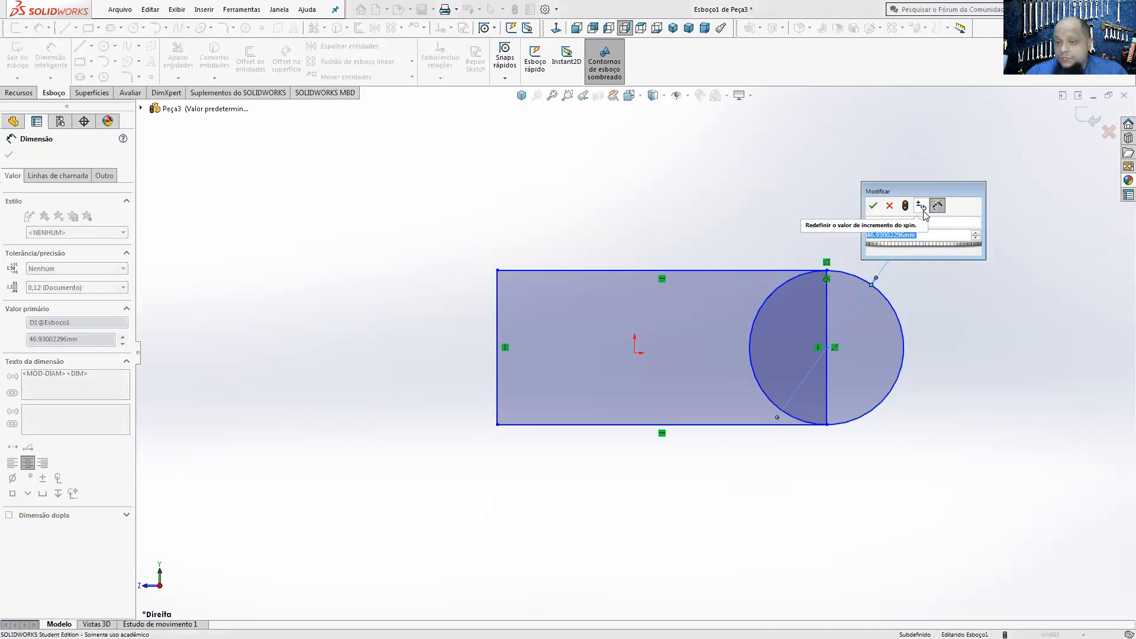
text(25)
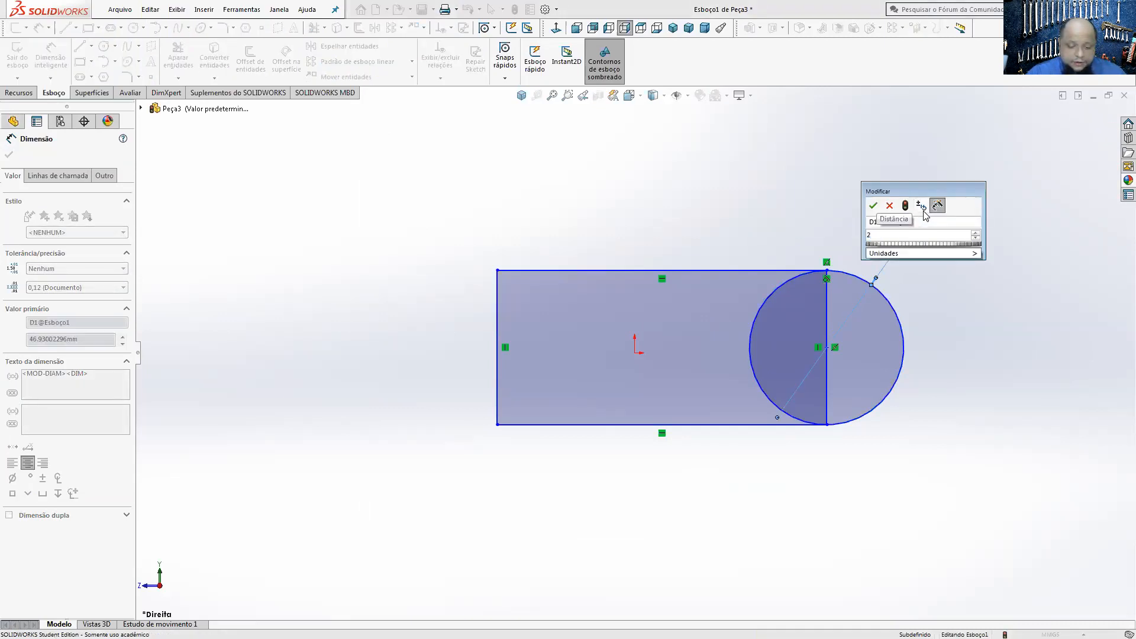
key(Return)
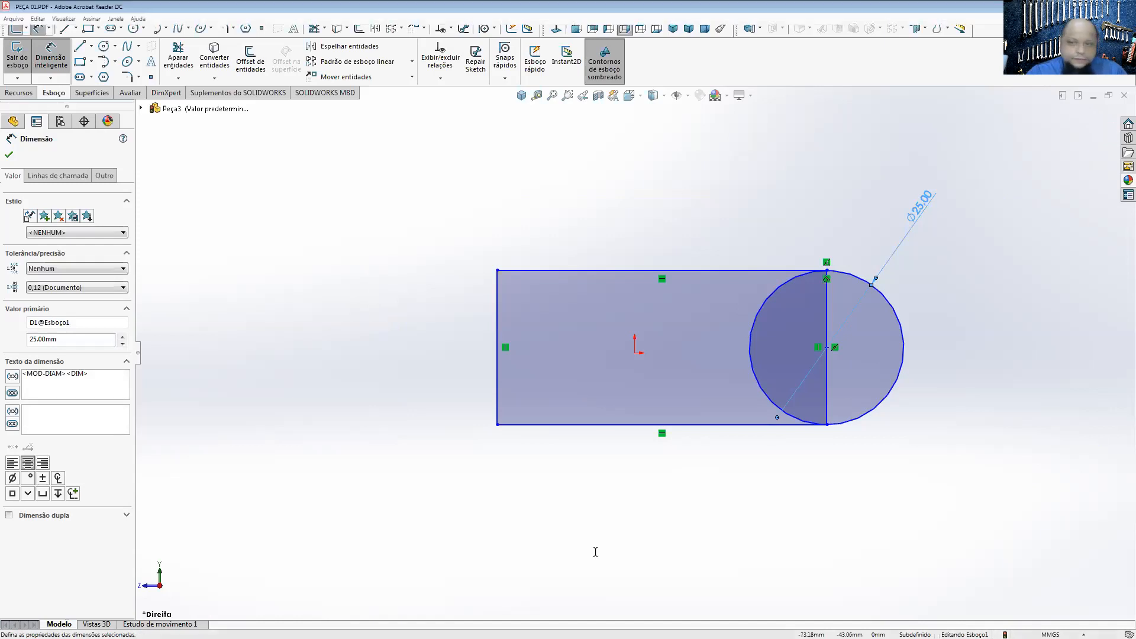
Step: Check the PEÇA 01 drawing for the length, and dimension the distance from the circle's centre to the rectangle's far vertical edge to 60 mm
key(alt+Tab)
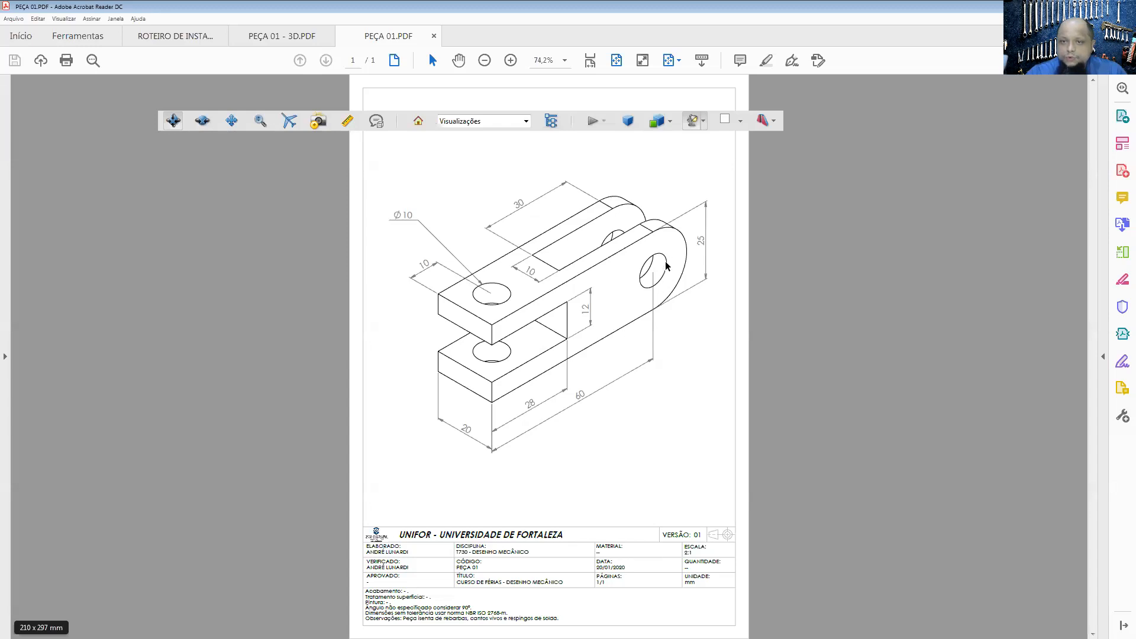
key(alt+Tab)
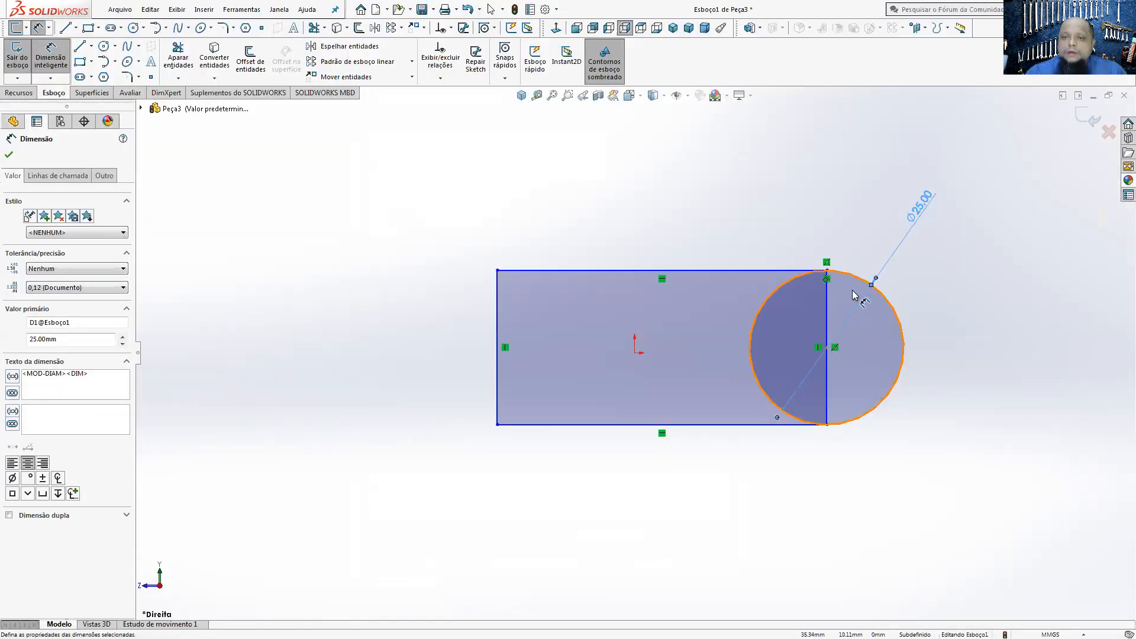
click(827, 351)
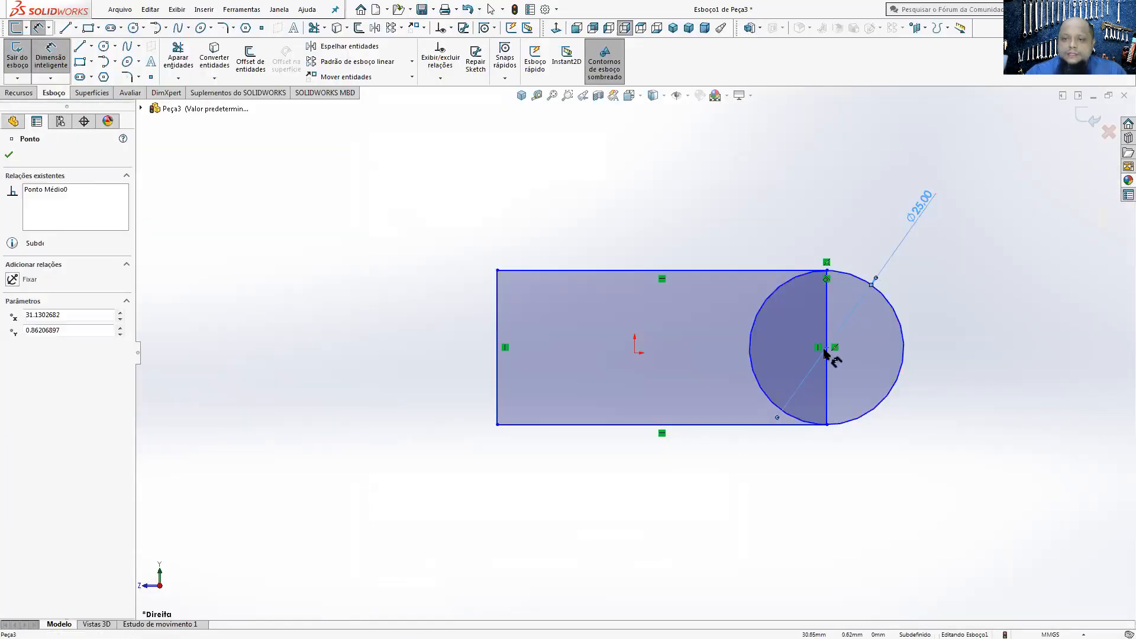
click(499, 408)
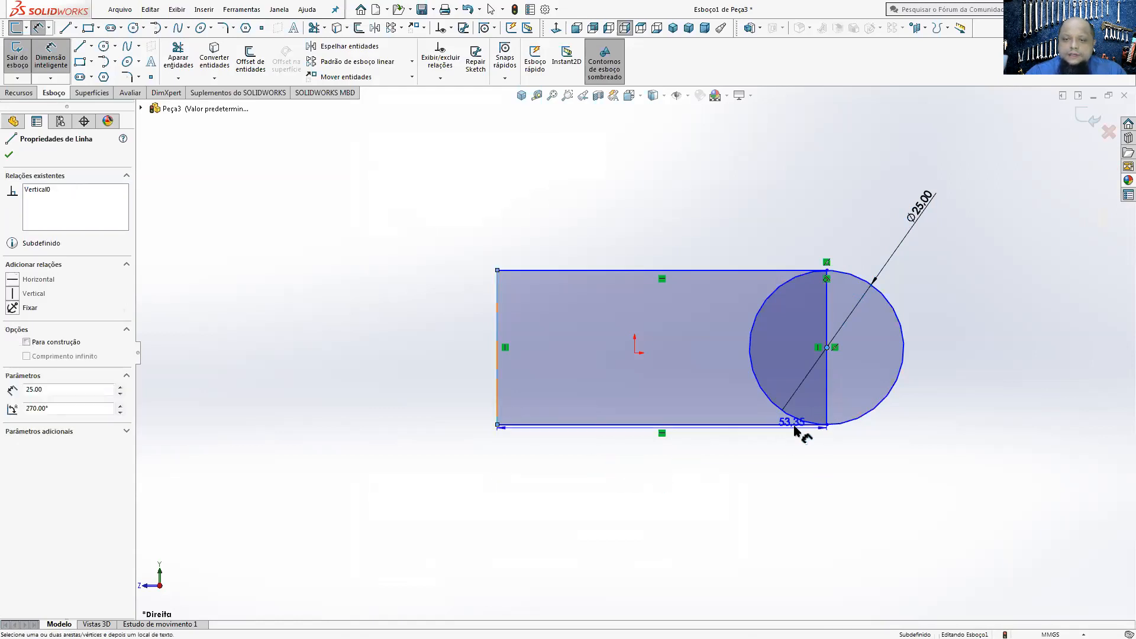
click(699, 522)
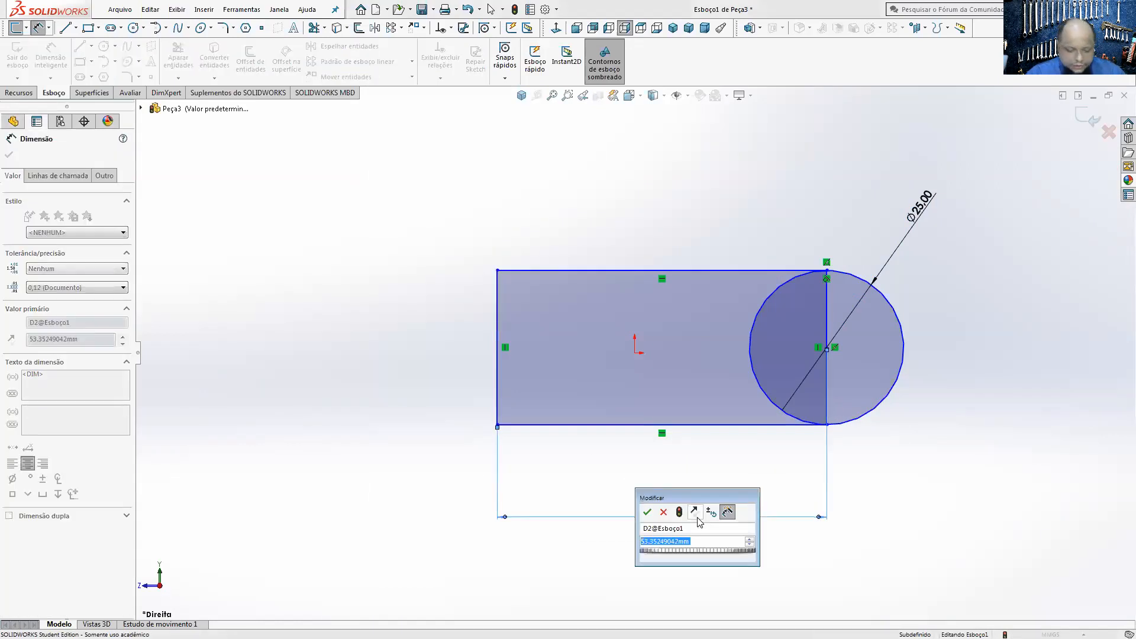
text(60)
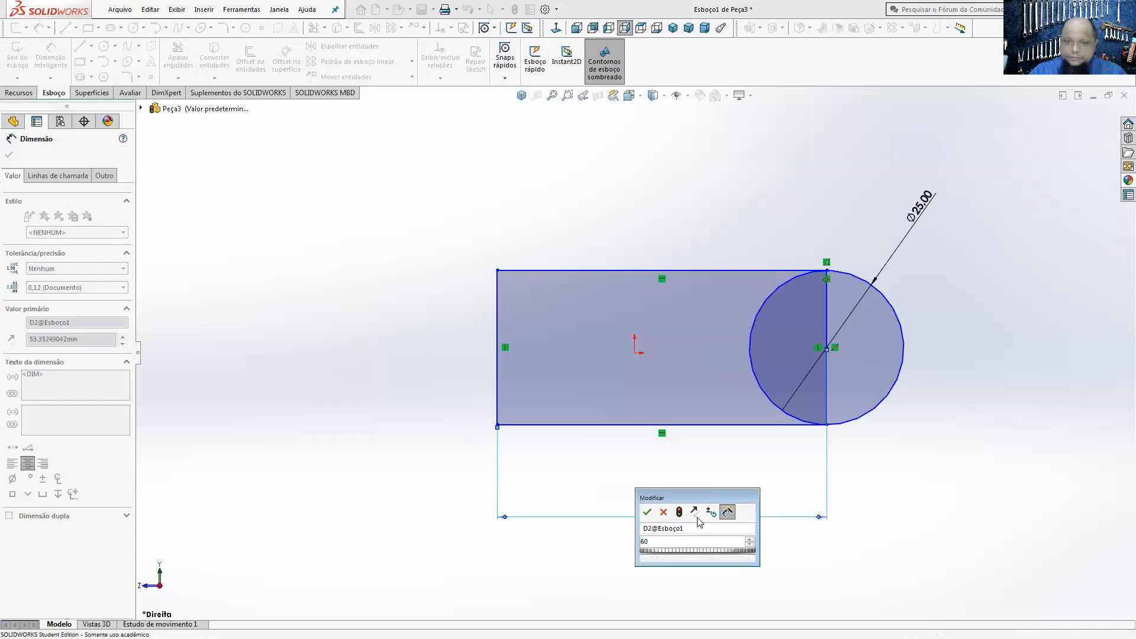
key(Return)
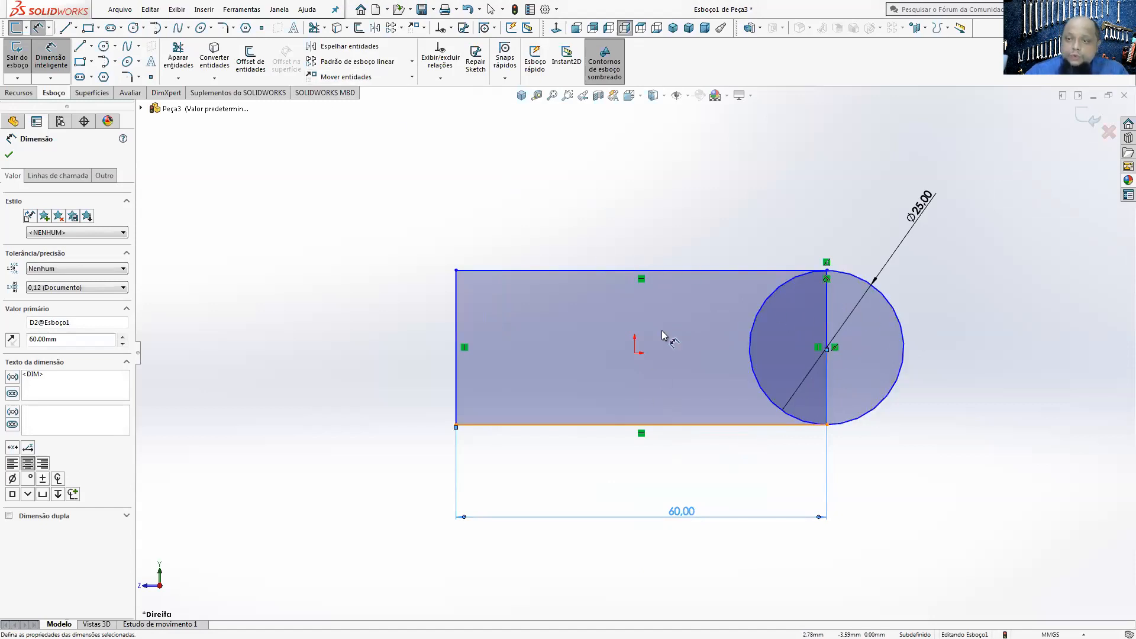
Step: Trim away the half of the circle inside the rectangle and the rectangle's vertical side through the circle, accepting the loss of the midpoint relation
click(855, 340)
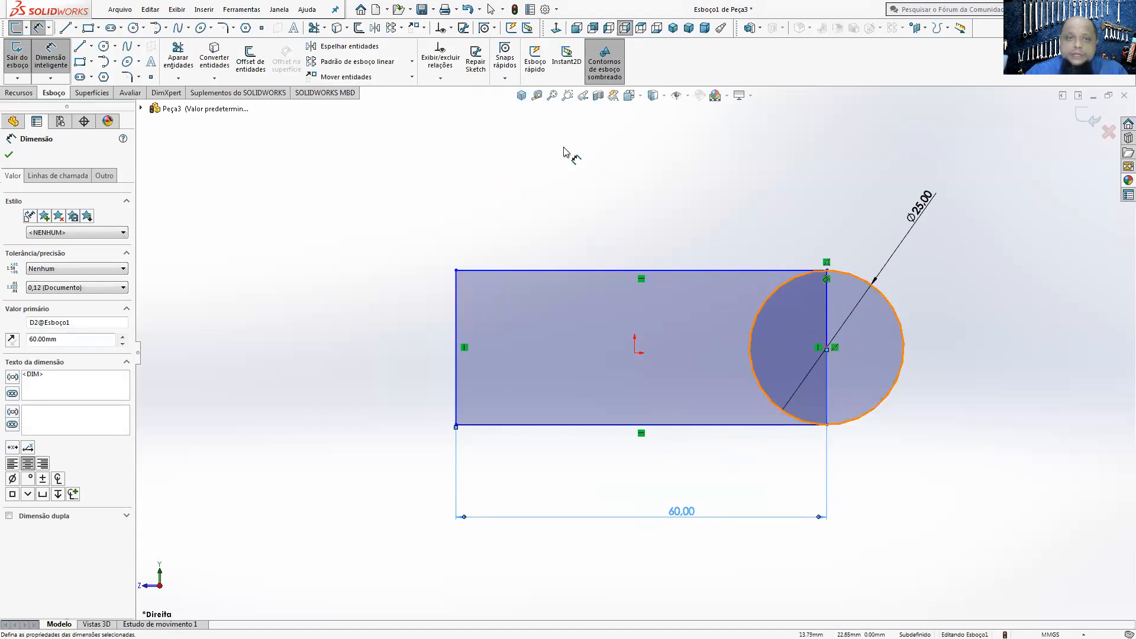
click(185, 58)
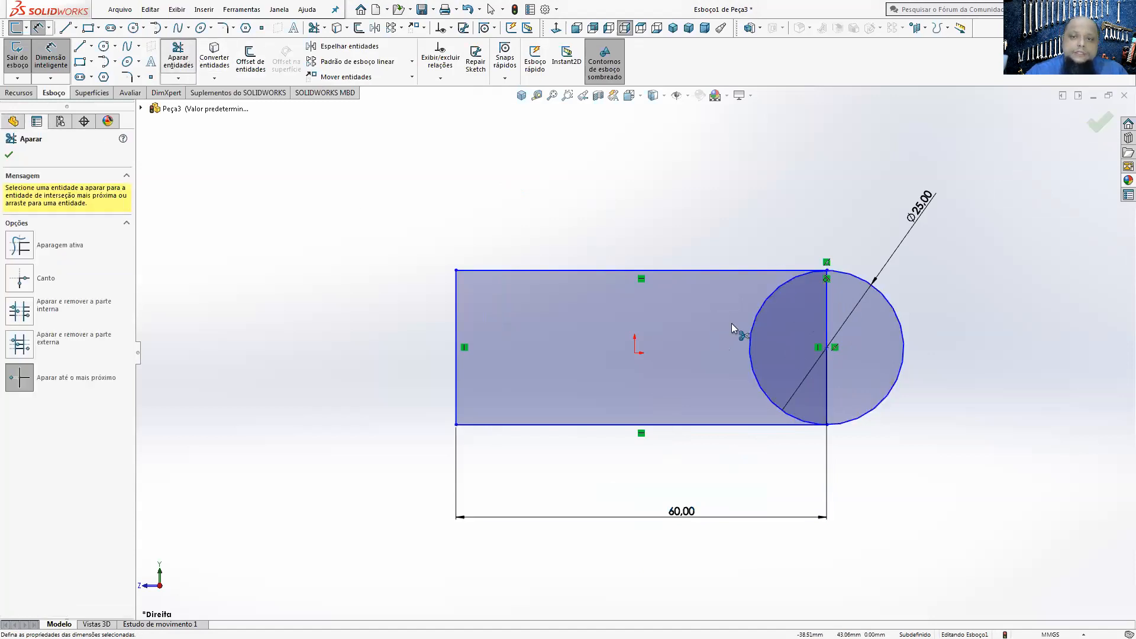
click(788, 280)
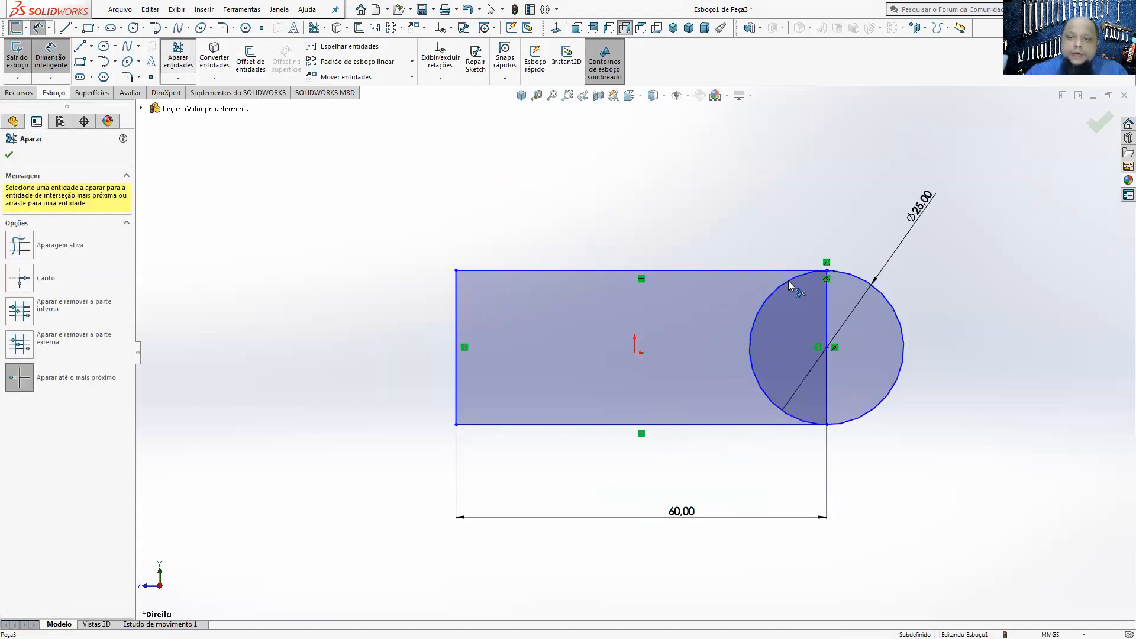
click(823, 303)
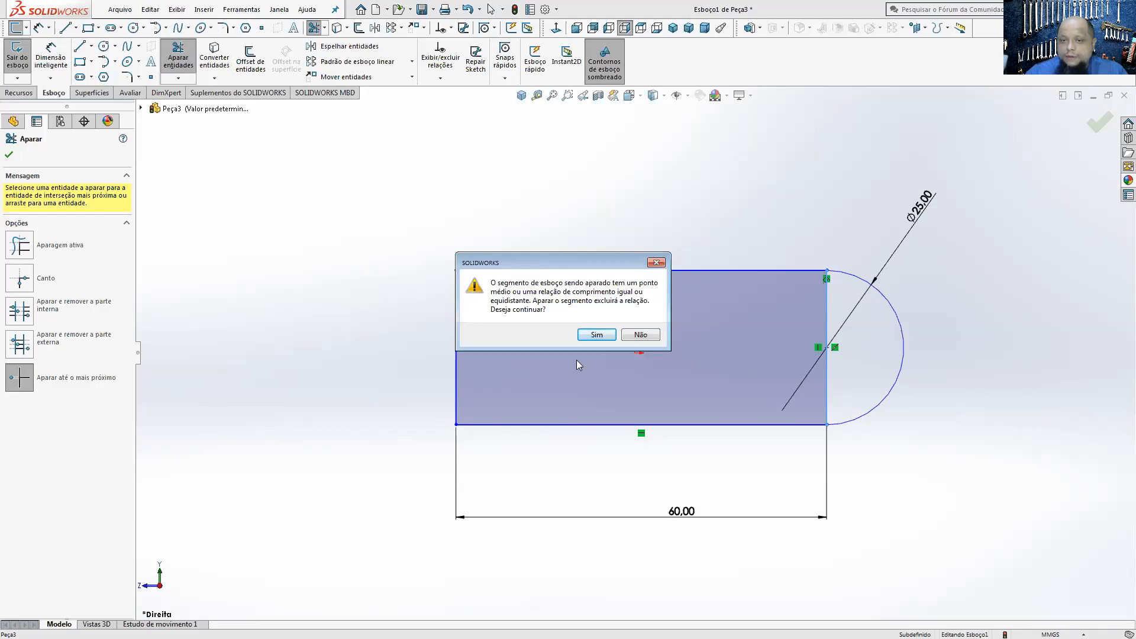
click(589, 335)
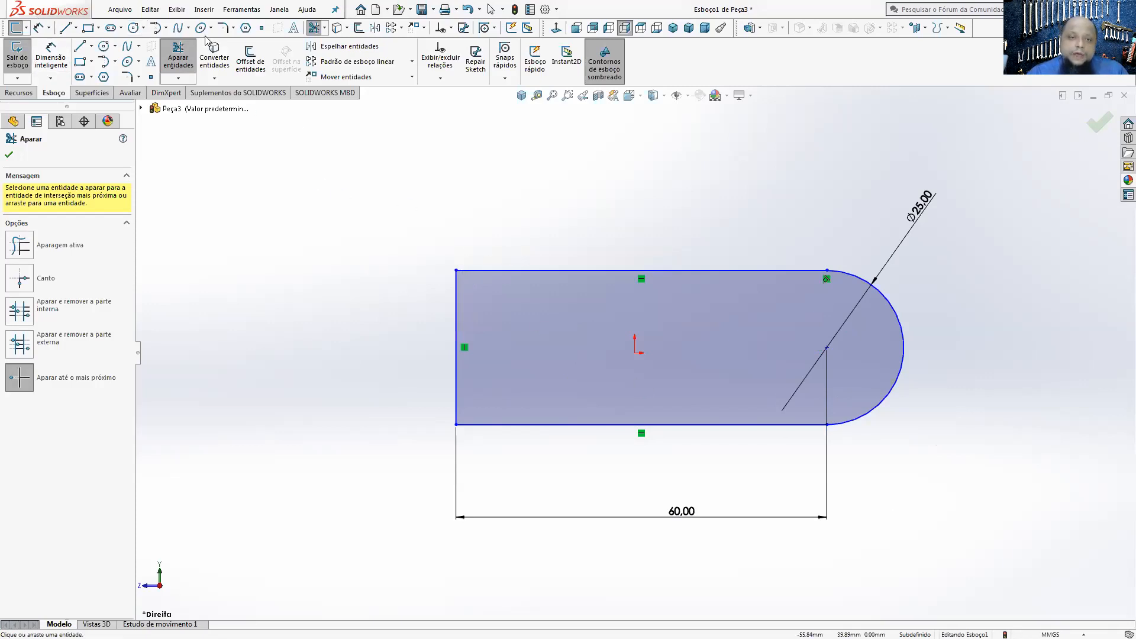
key(Escape)
Step: Move the profile's upper corner at the straight end to test its freedom, and make the lower edge tangent to the end arc
mouse_move(457, 272)
mouse_down()
mouse_move(408, 223)
mouse_move(455, 278)
mouse_move(473, 195)
mouse_move(392, 223)
mouse_move(407, 307)
mouse_move(420, 254)
mouse_move(506, 215)
mouse_move(547, 260)
mouse_move(544, 277)
mouse_up()
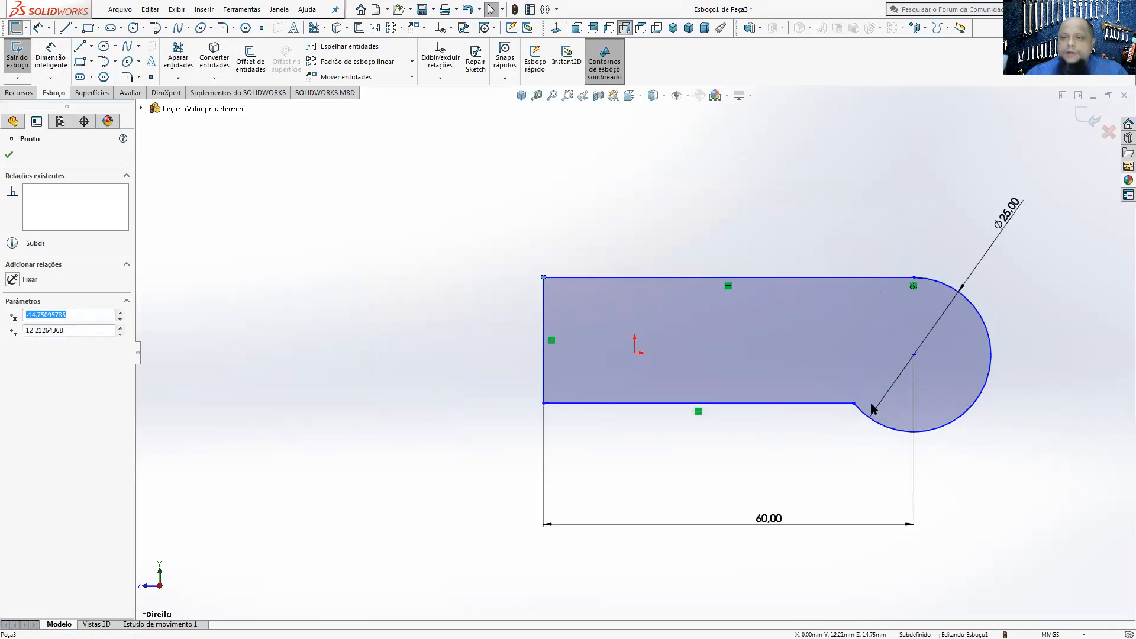
click(852, 473)
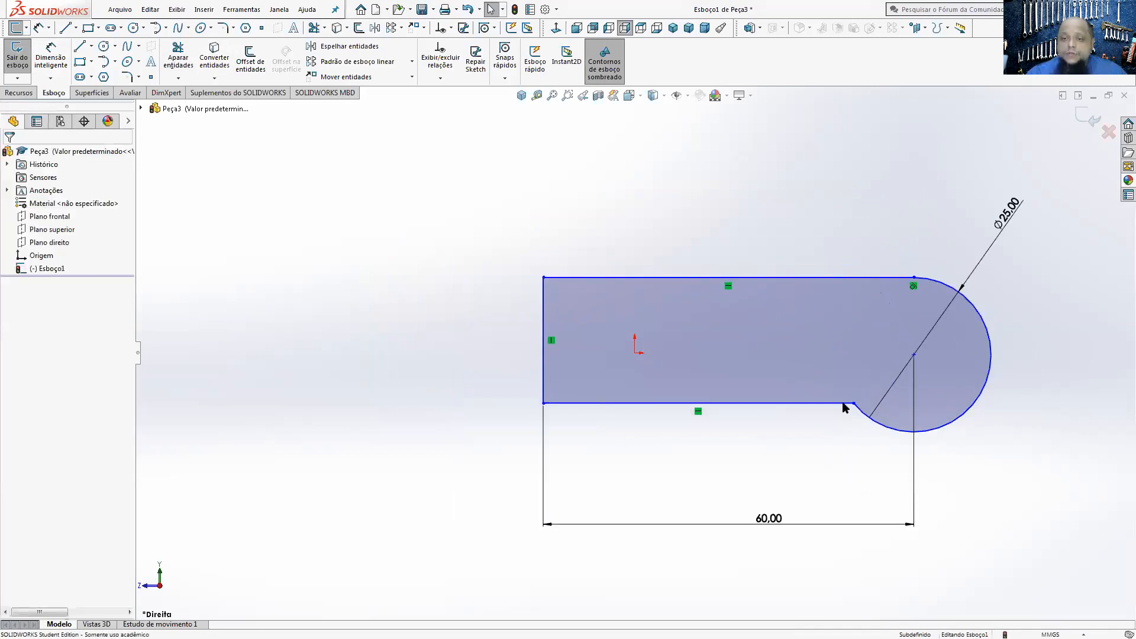
click(843, 404)
click(867, 420)
ctrl+click(867, 419)
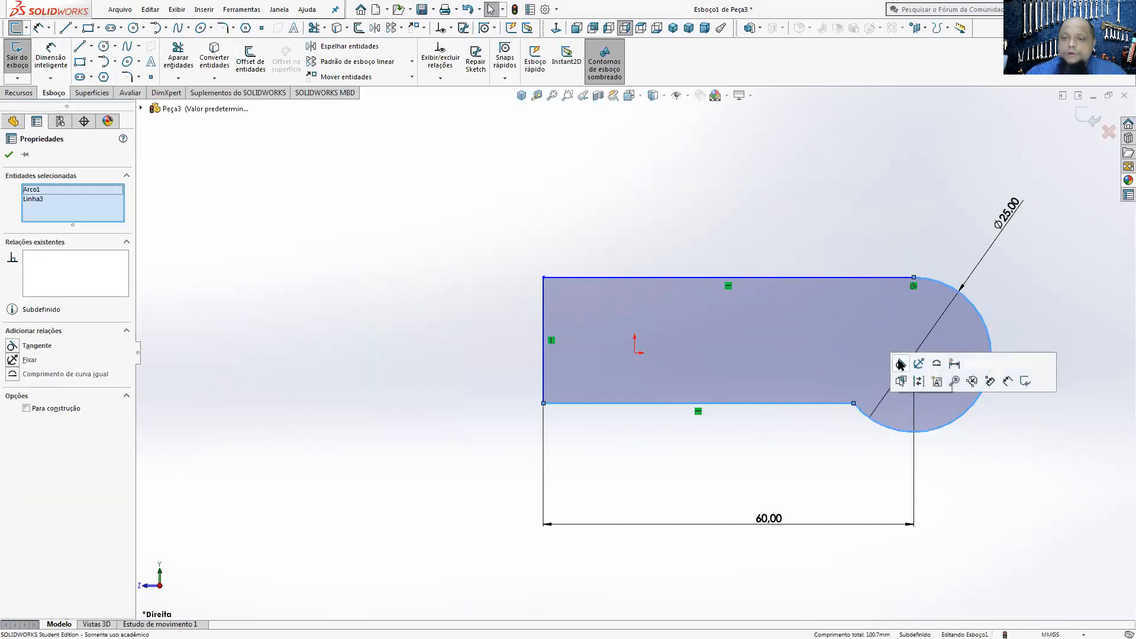
click(900, 364)
click(957, 450)
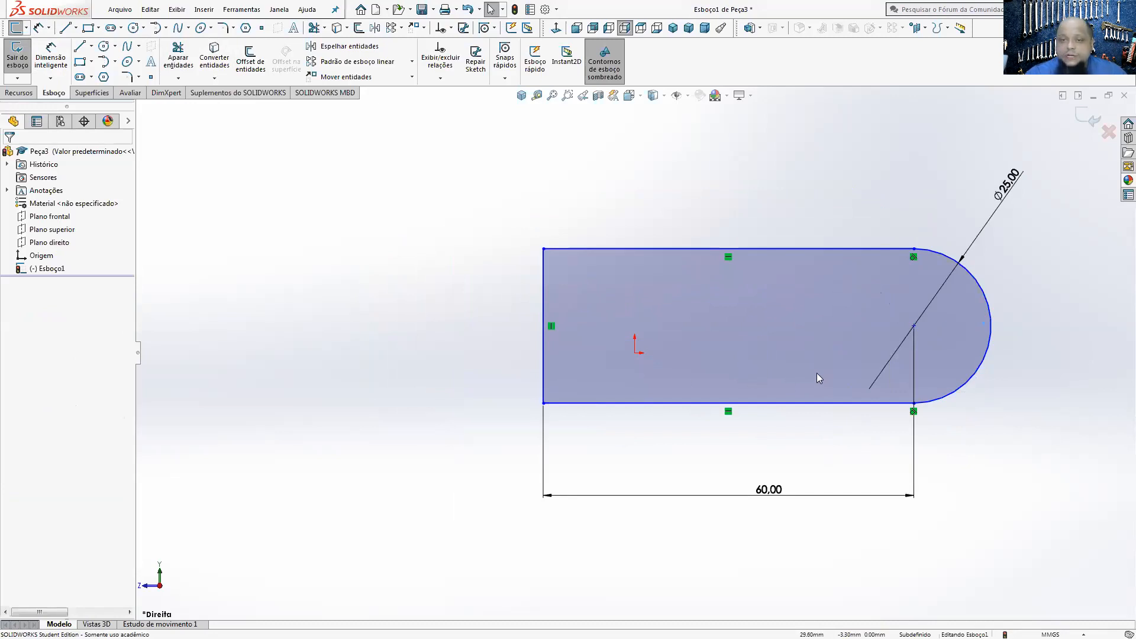
Step: Make the centre of the profile's end arc coincident with the origin
click(635, 354)
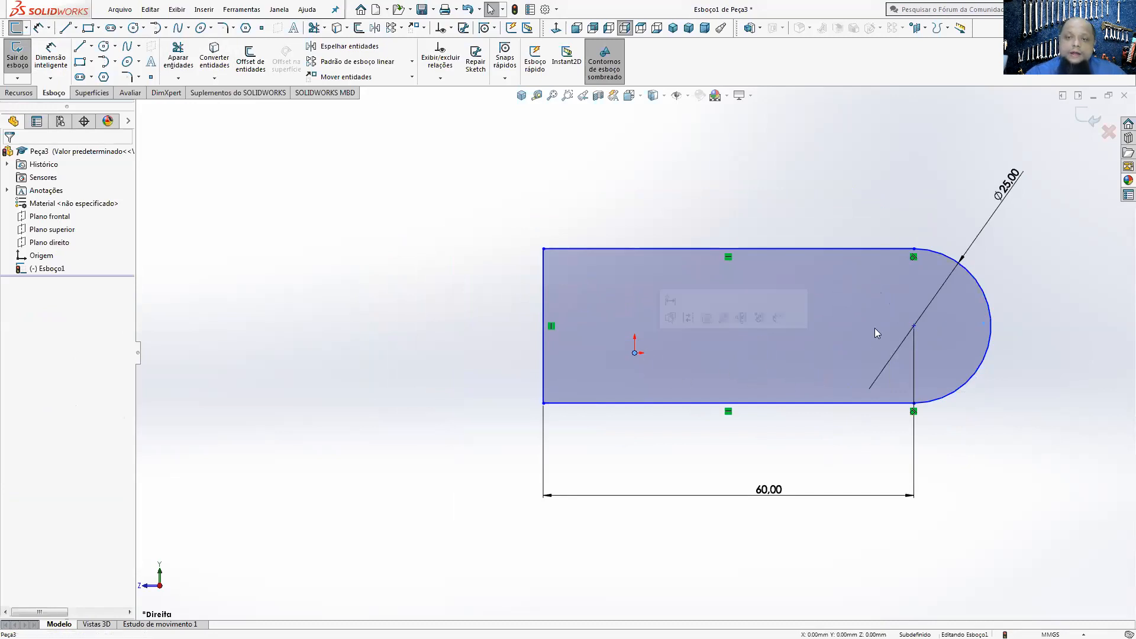
ctrl+click(913, 325)
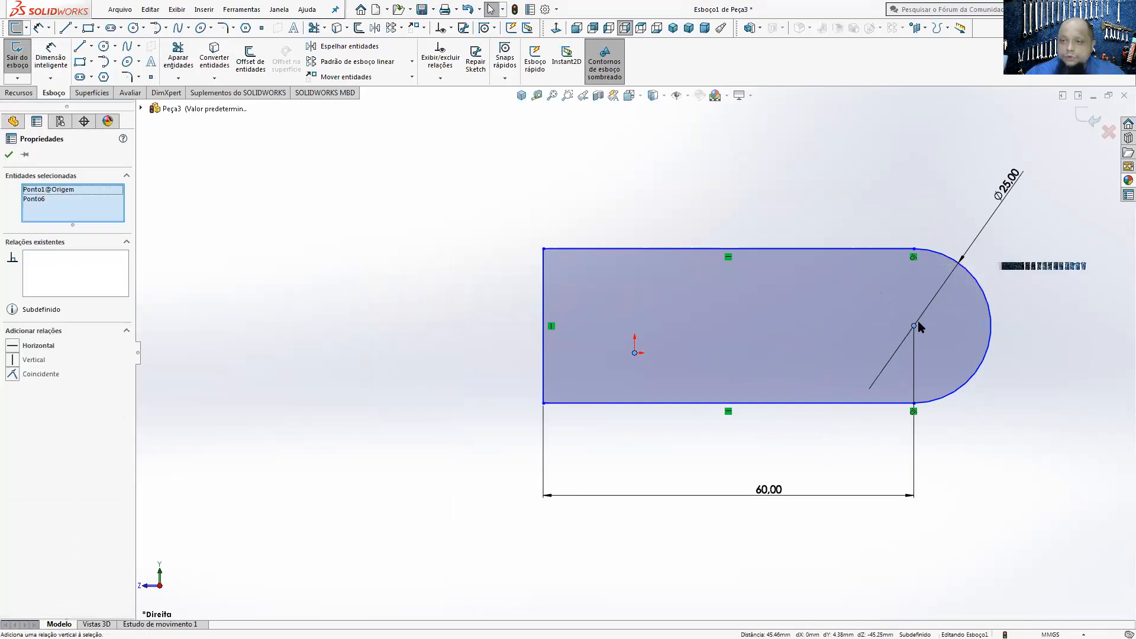
click(13, 374)
click(738, 541)
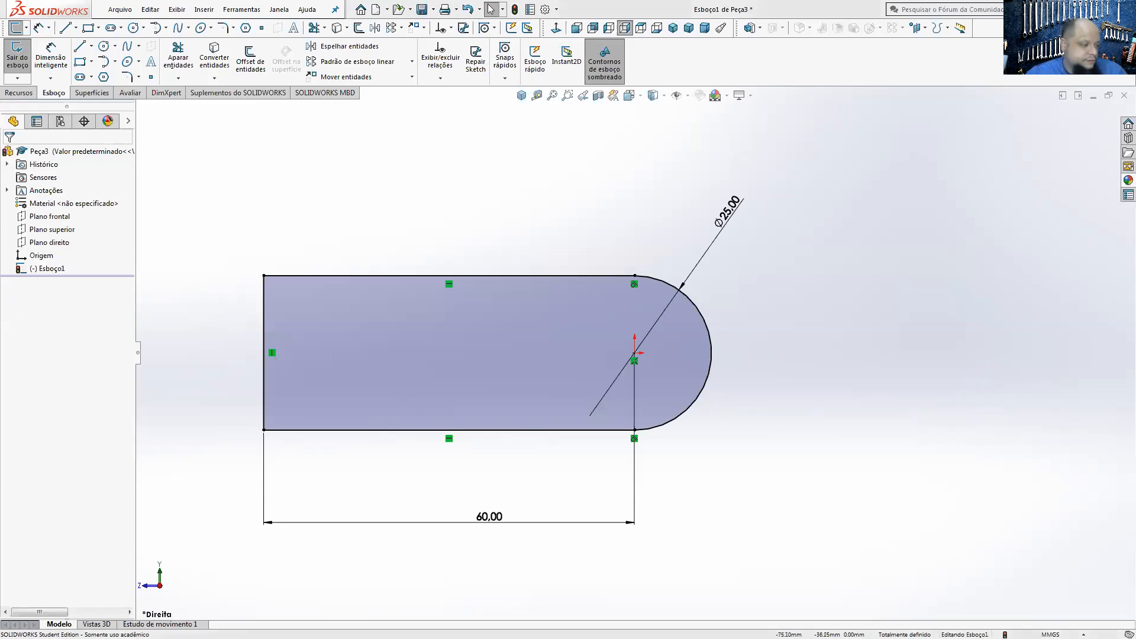
Step: Switch to Acrobat Reader and close the installation guide and PEÇA 01 - 3D.PDF, keeping the PEÇA 01 drawing open
key(alt+Tab)
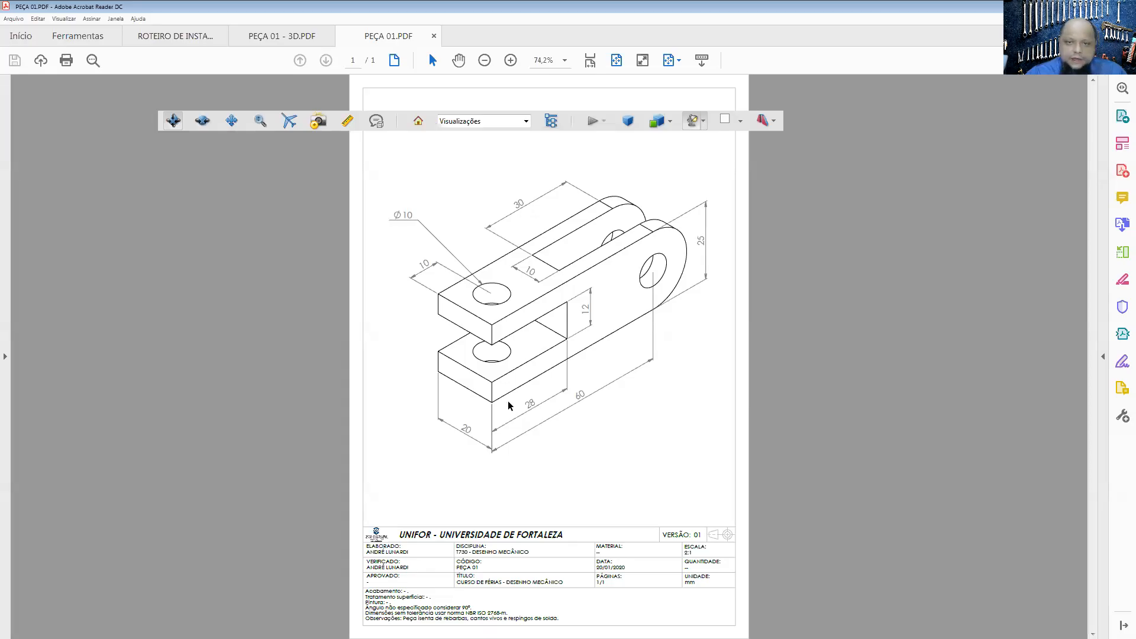
click(201, 36)
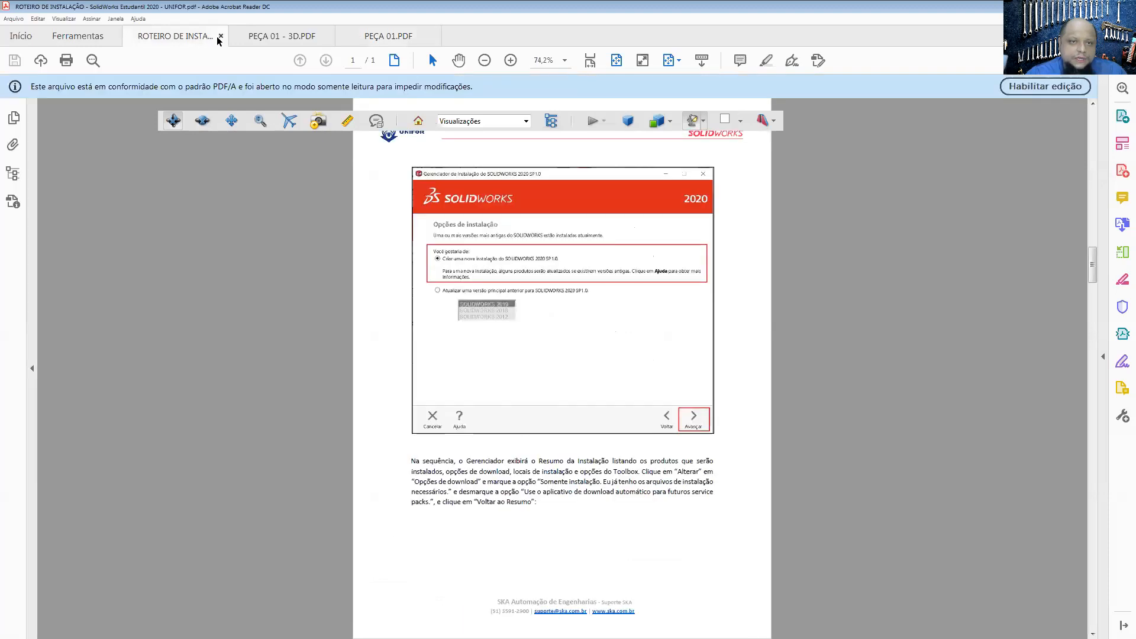
click(221, 36)
click(221, 37)
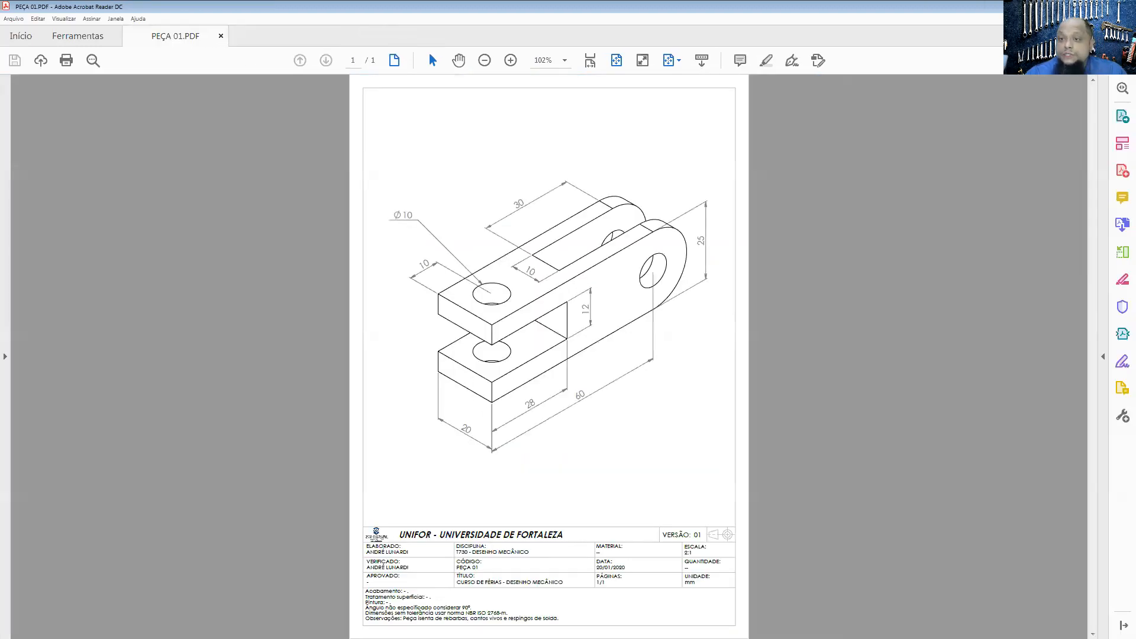
Step: Switch back to SOLIDWORKS and set up a boss extrusion of the profile, 20 mm deep with the mid-plane (Plano médio) end condition
key(alt+Tab)
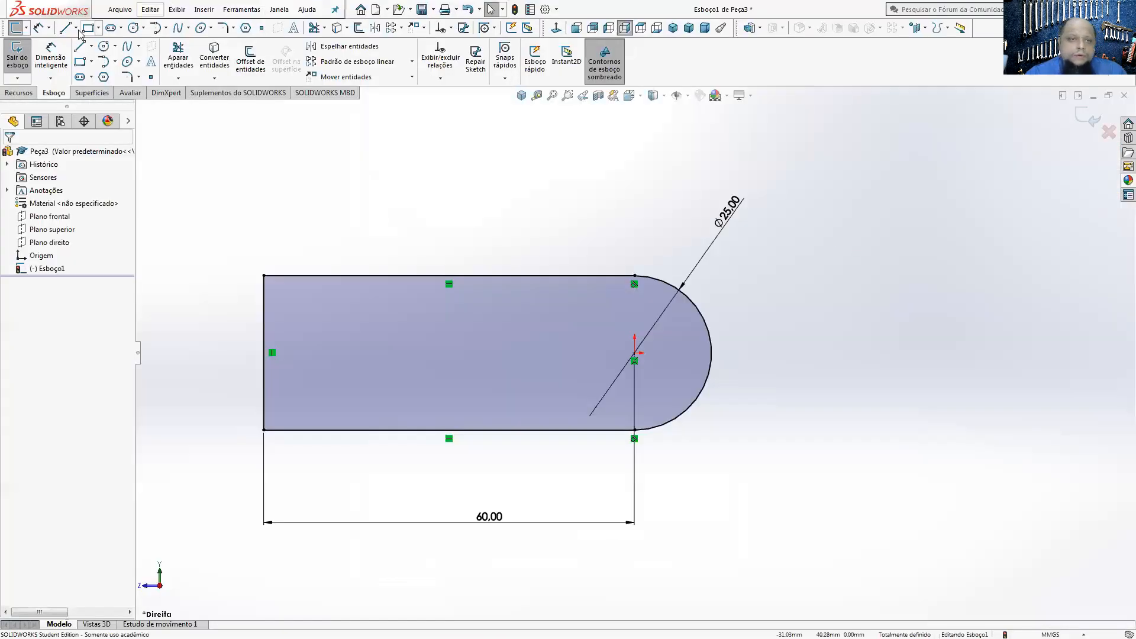
click(25, 94)
click(27, 67)
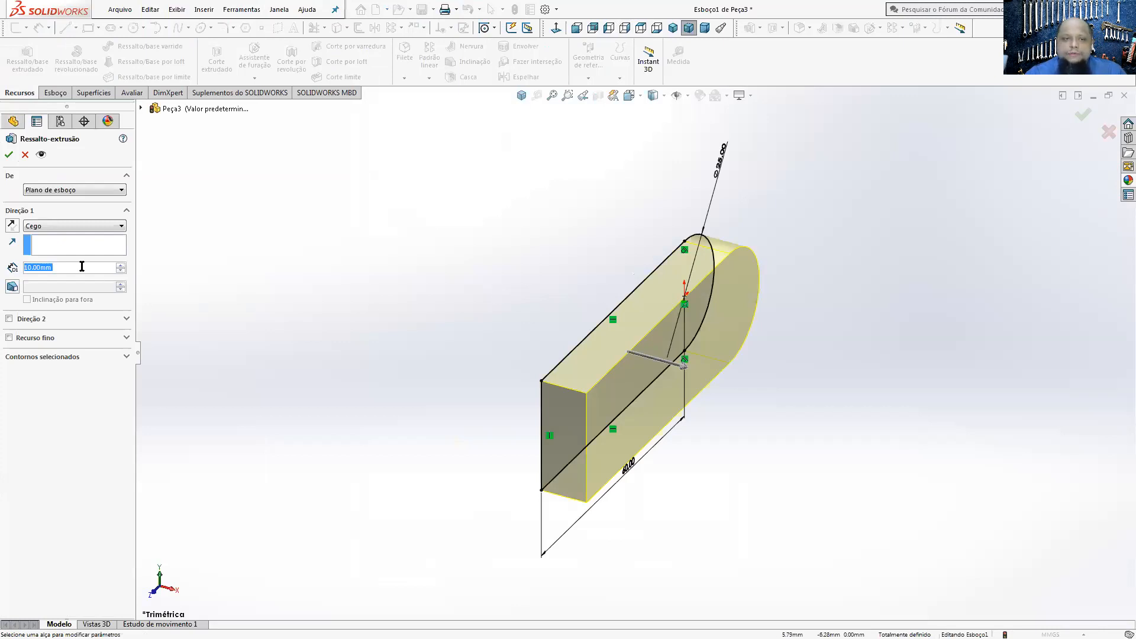
text(20)
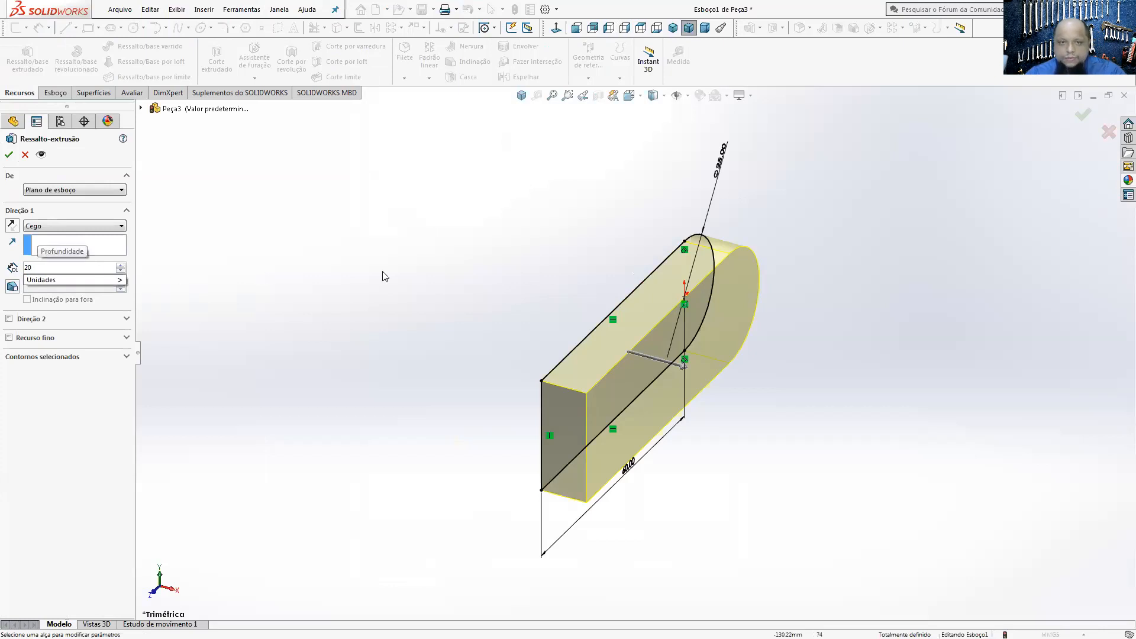
key(Return)
middle_drag(419, 274, 595, 298)
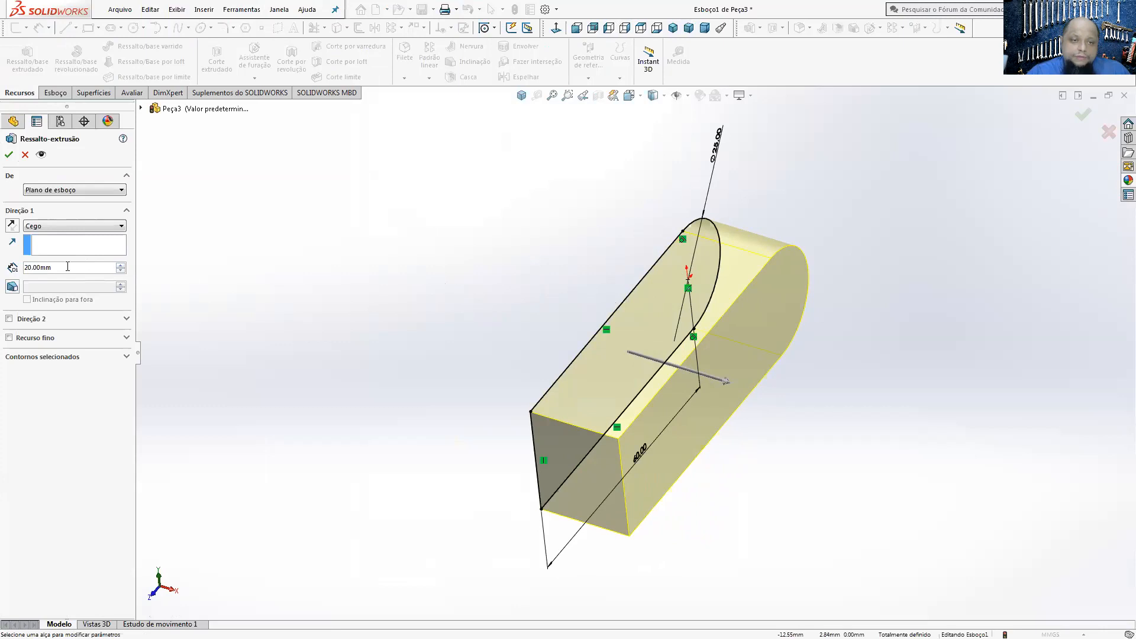
click(58, 229)
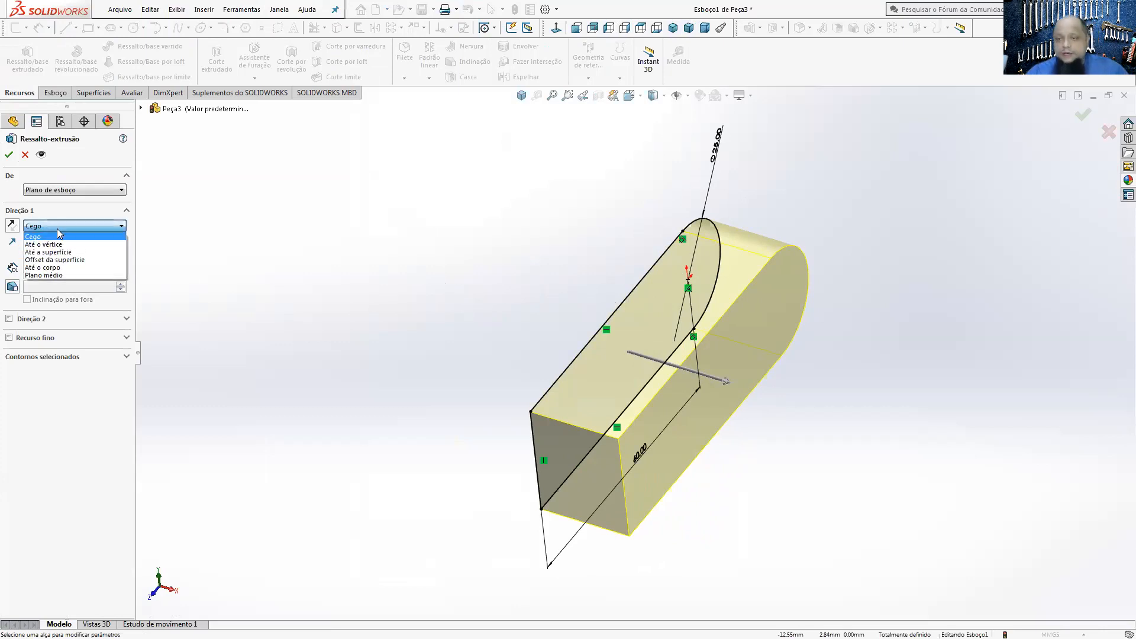
click(57, 275)
middle_drag(497, 274, 512, 371)
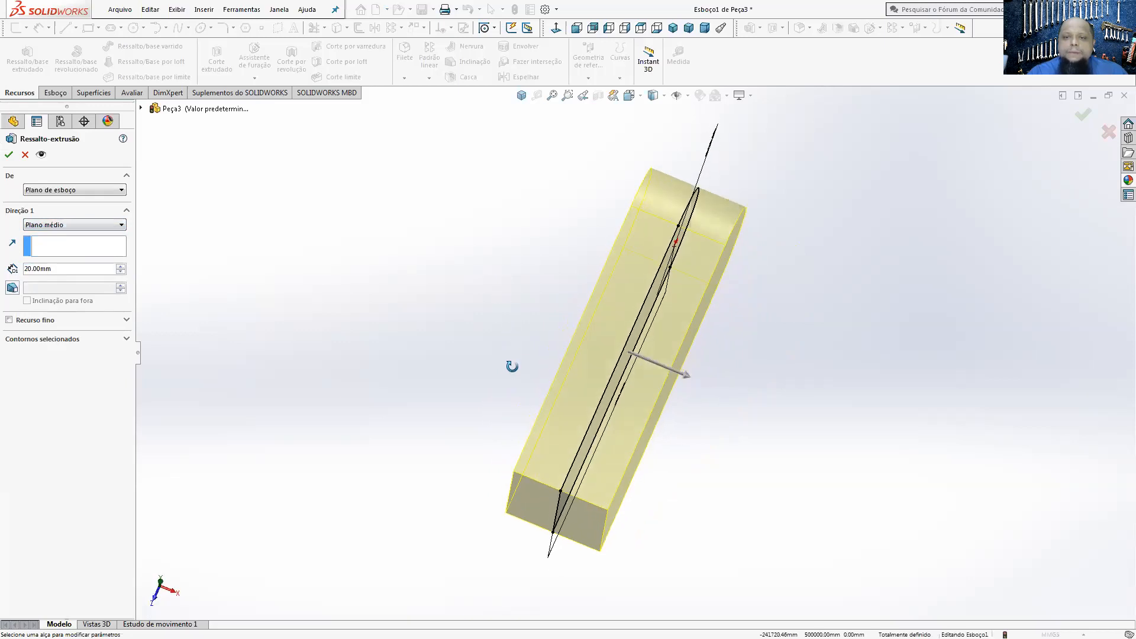
middle_drag(621, 435, 584, 320)
Step: Try a depth of 7.39 mm for the mid-plane extrusion
click(71, 269)
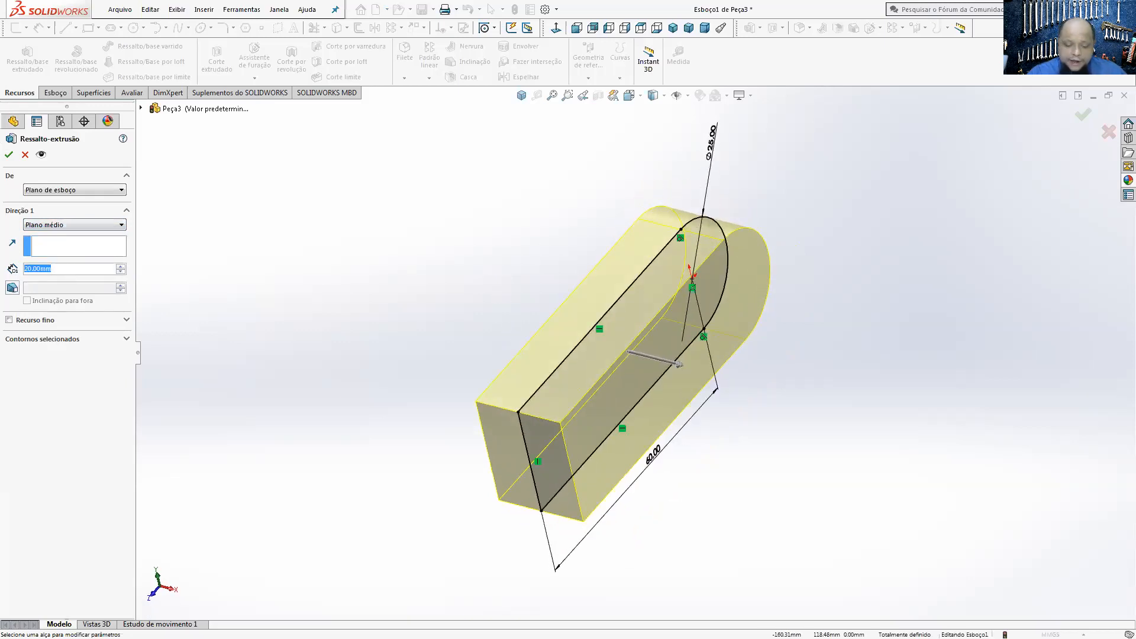
text(7,)
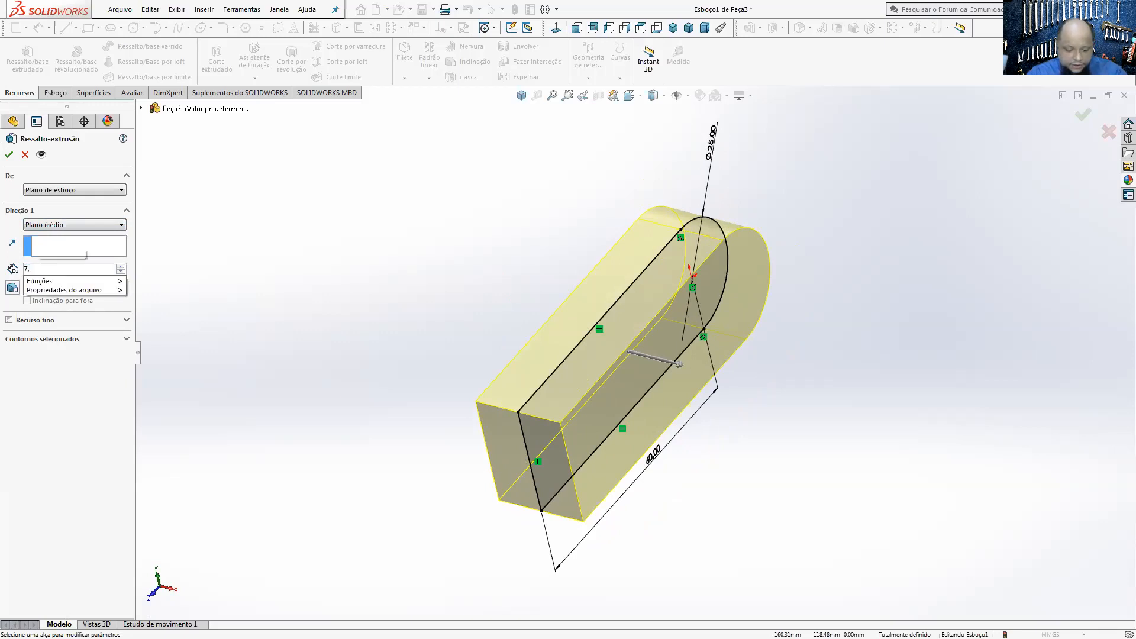
text(39)
key(Return)
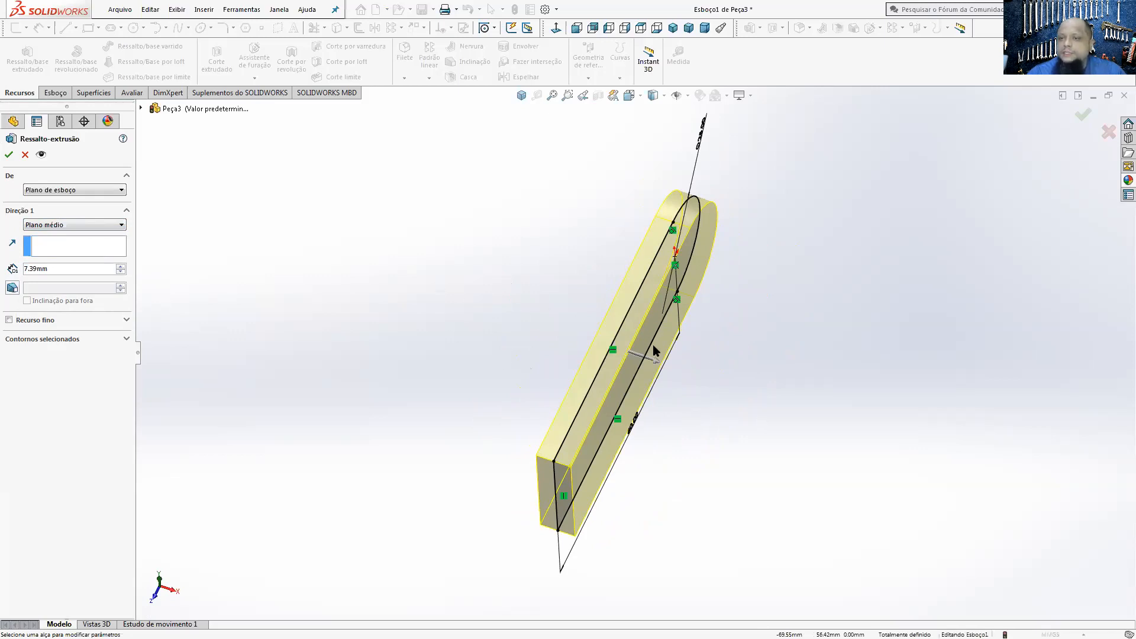
Step: Set the mid-plane extrusion's depth to 20 mm and finish the extrusion
drag(69, 270, 24, 269)
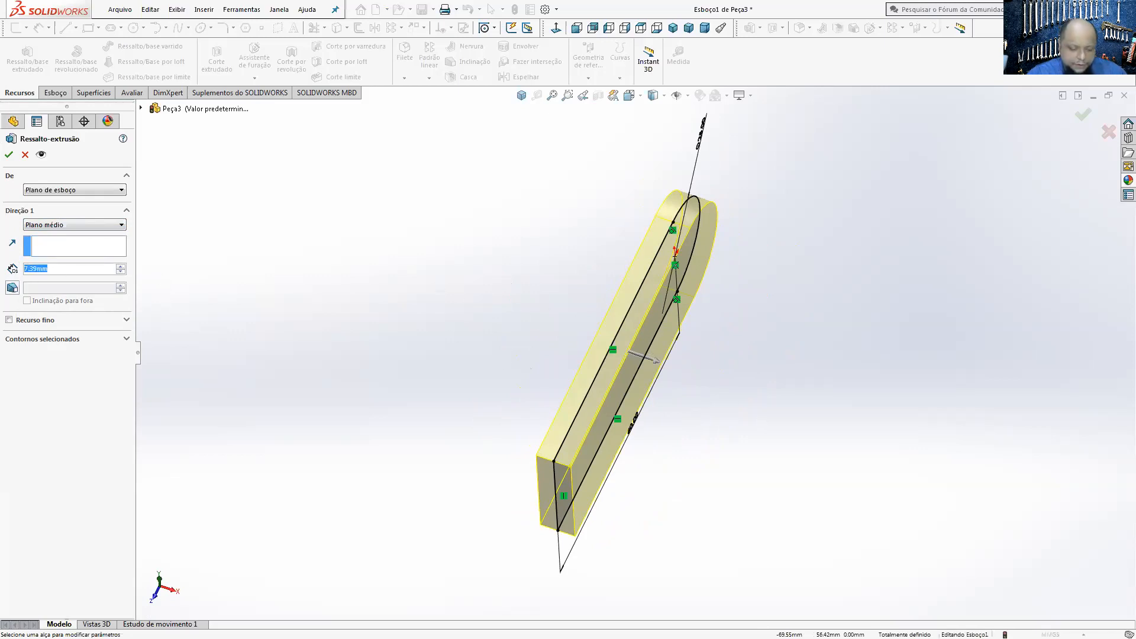
text(20)
key(Return)
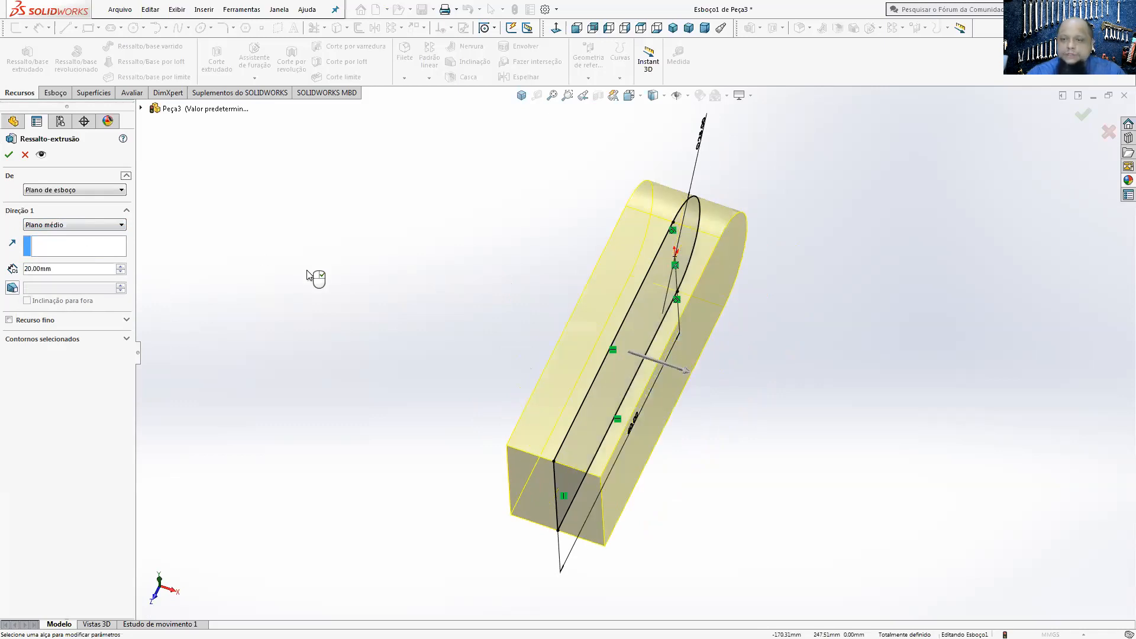
middle_drag(425, 433, 379, 444)
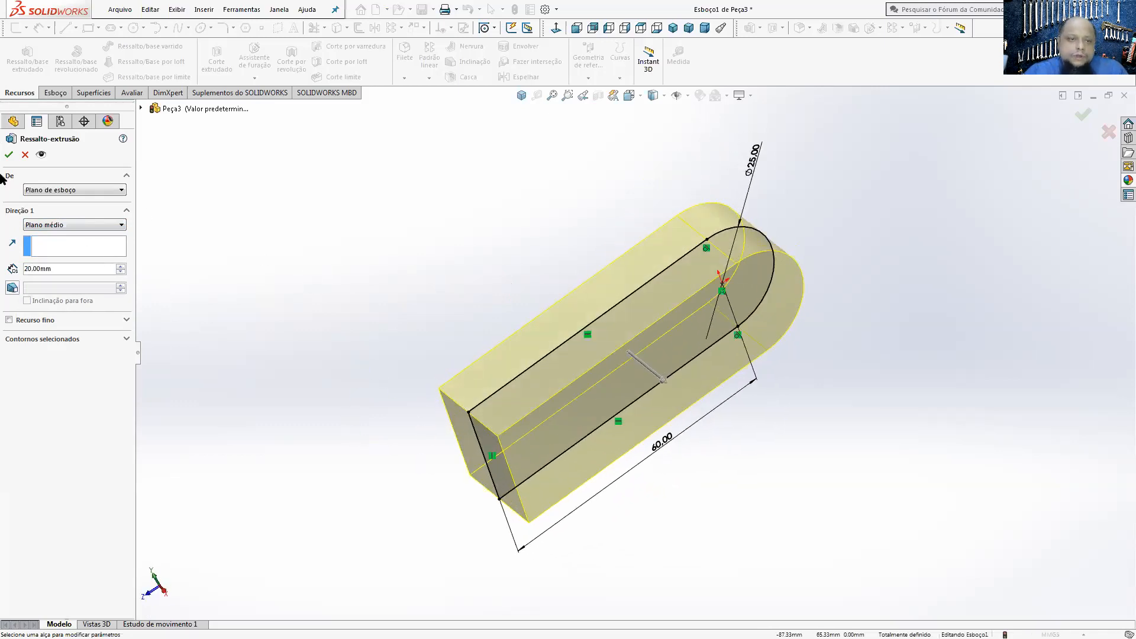
middle_drag(638, 383, 660, 294)
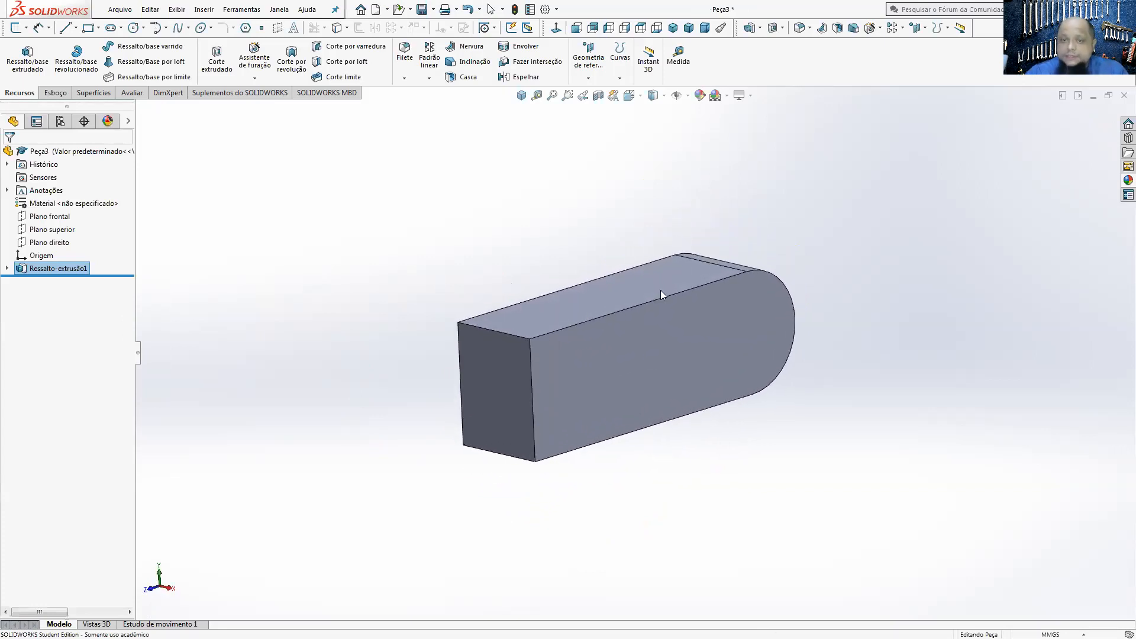
Step: Start a sketch on the body's large rounded side face and view it face-on
click(673, 362)
right_click(673, 362)
click(915, 454)
click(686, 371)
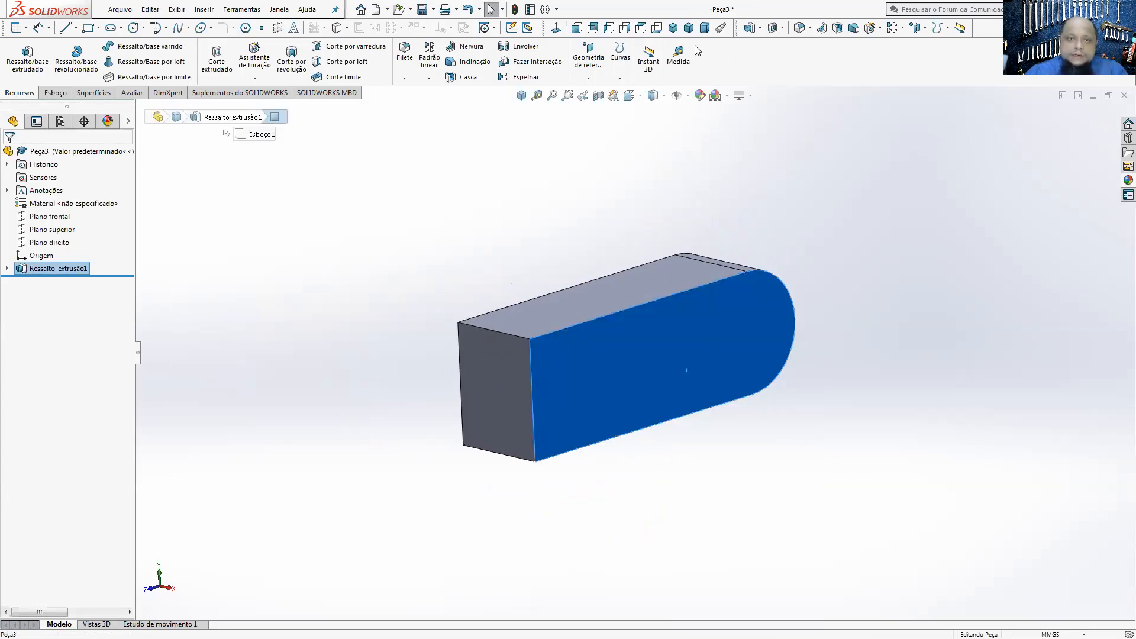
click(55, 93)
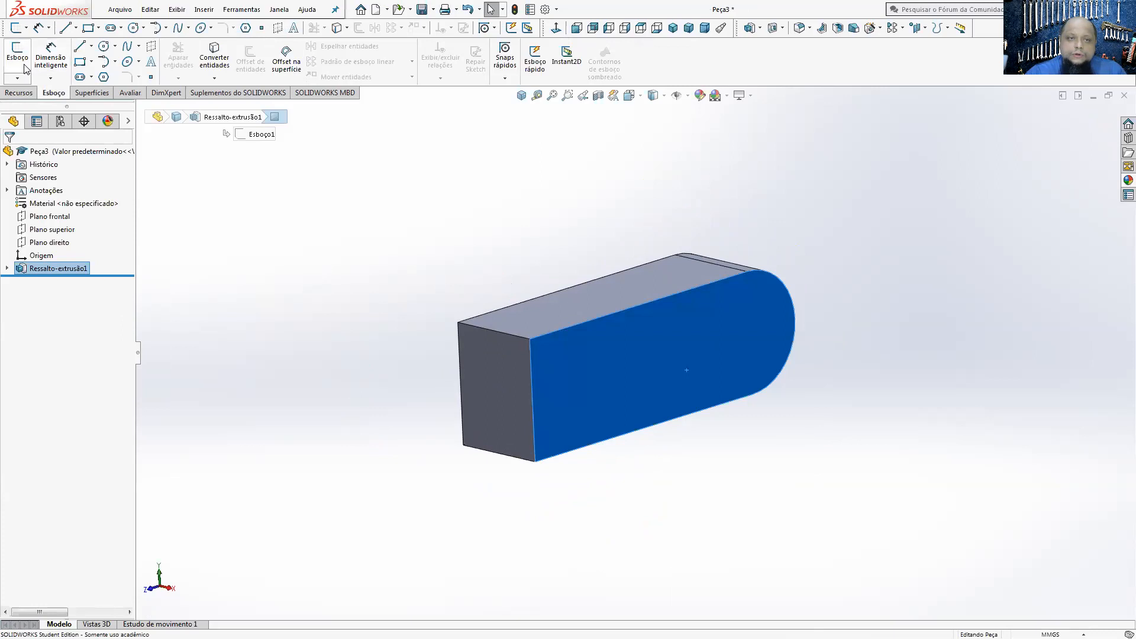
click(24, 67)
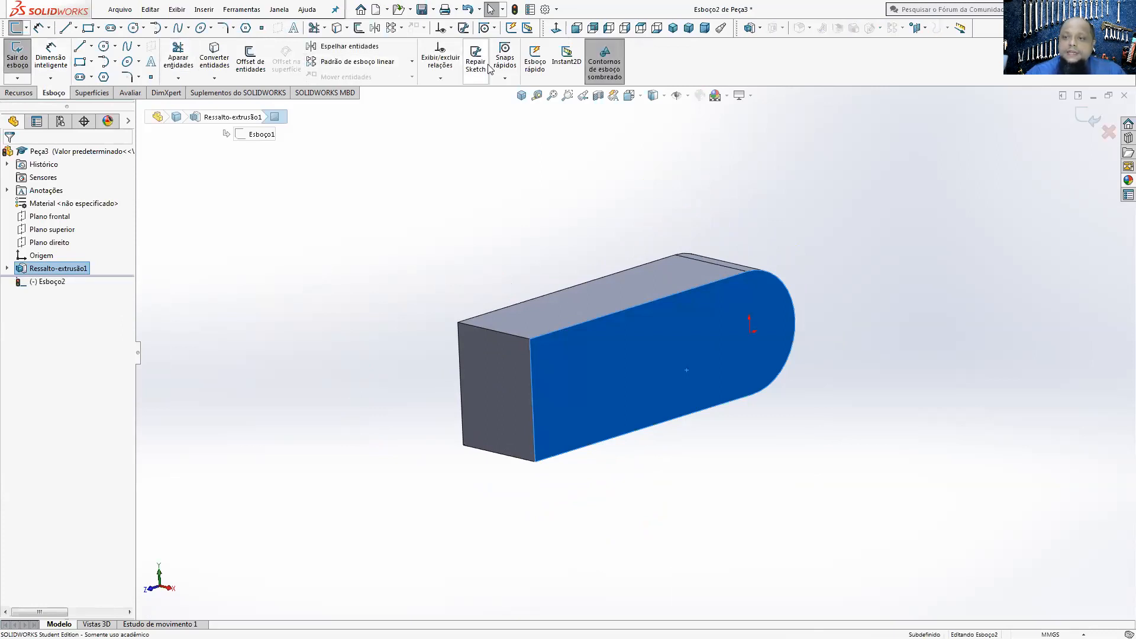
click(556, 28)
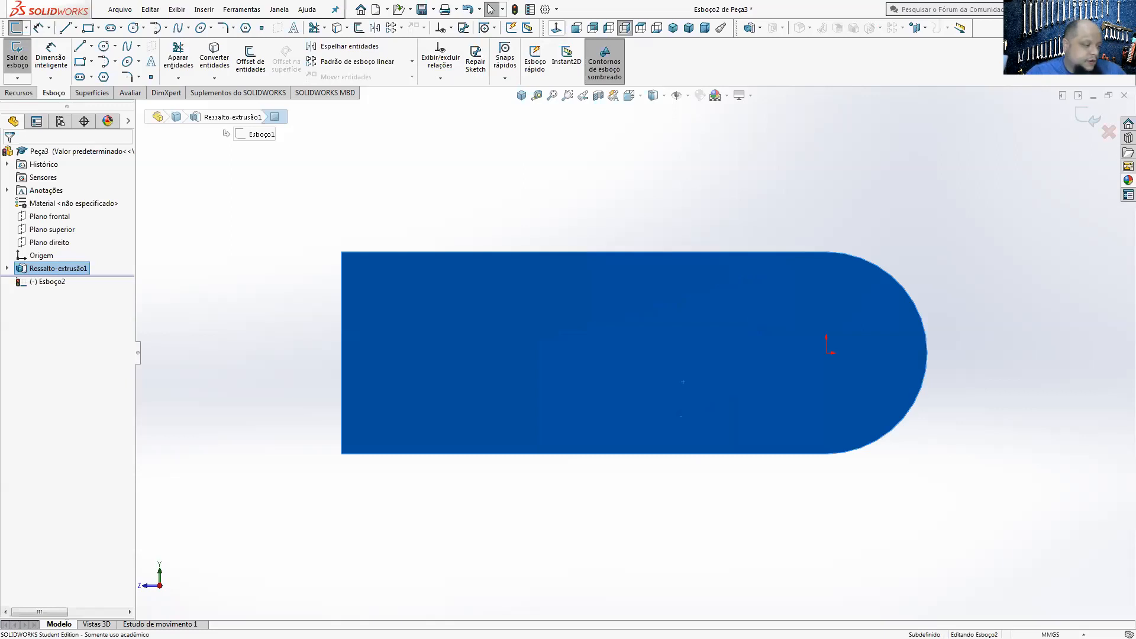
Step: Check the PEÇA 01 drawing in Acrobat Reader and, back in SOLIDWORKS, sketch a circle about 12.5 mm in diameter centred on the origin
key(alt+Tab)
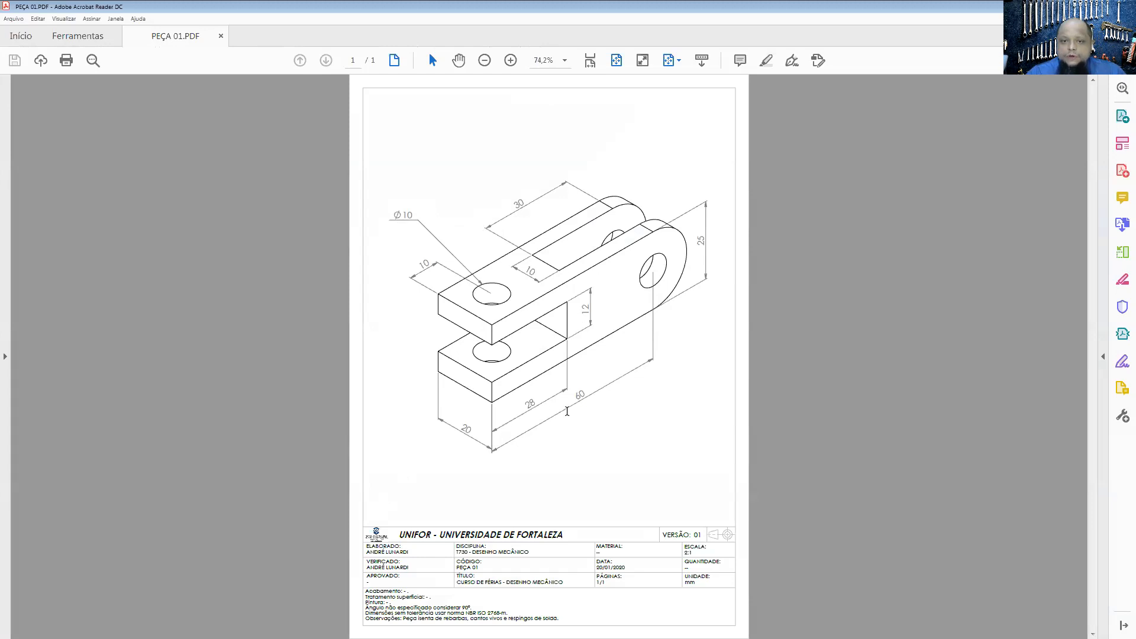
key(alt+Tab)
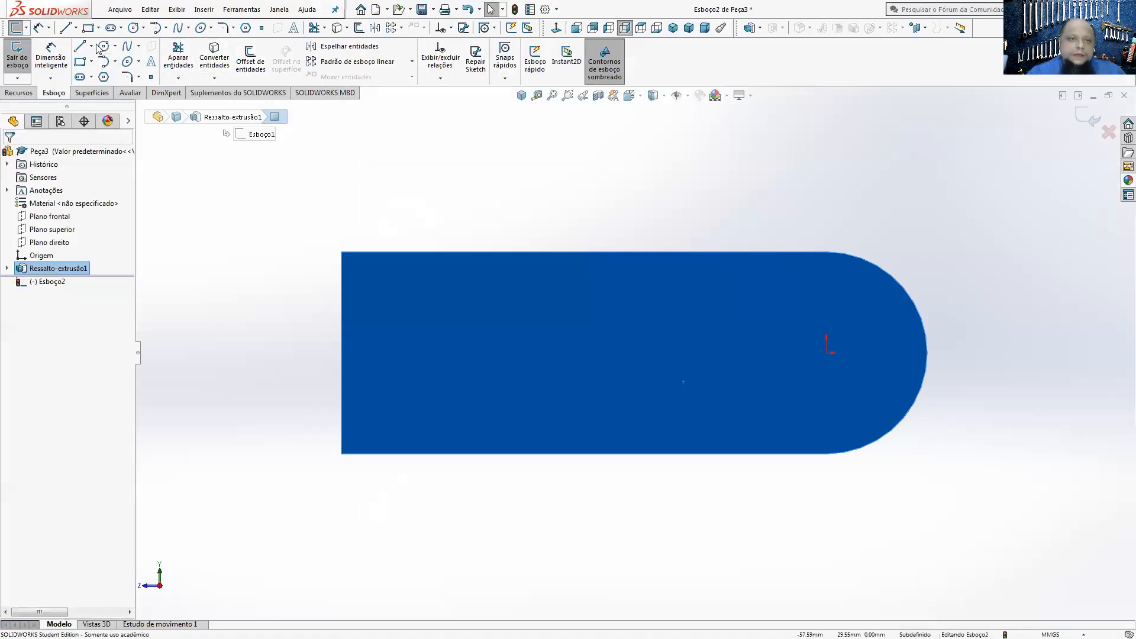
click(102, 47)
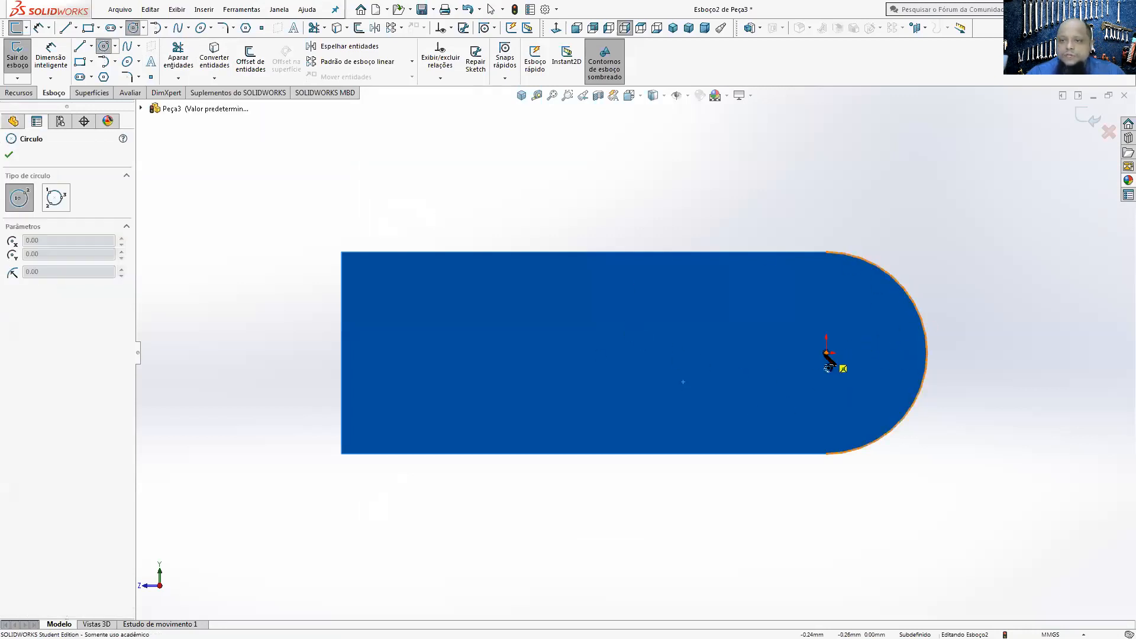
click(828, 350)
click(812, 305)
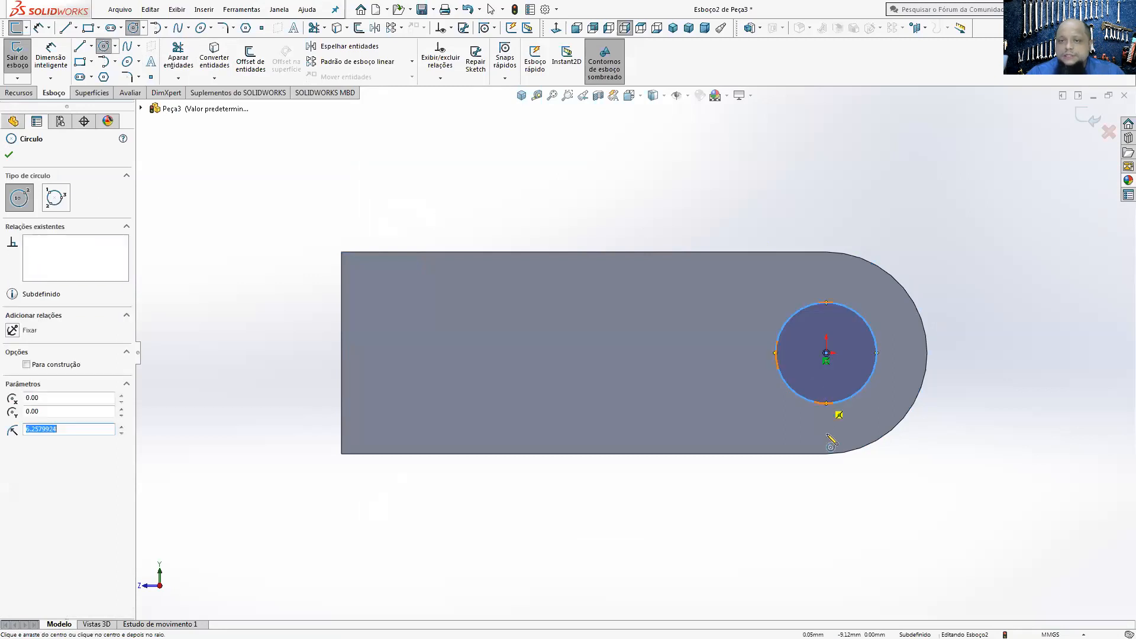
Step: Sketch a corner rectangle about 28.4 by 12.5 mm starting on the body's straight end edge, opposite the rounded end
click(80, 61)
click(341, 303)
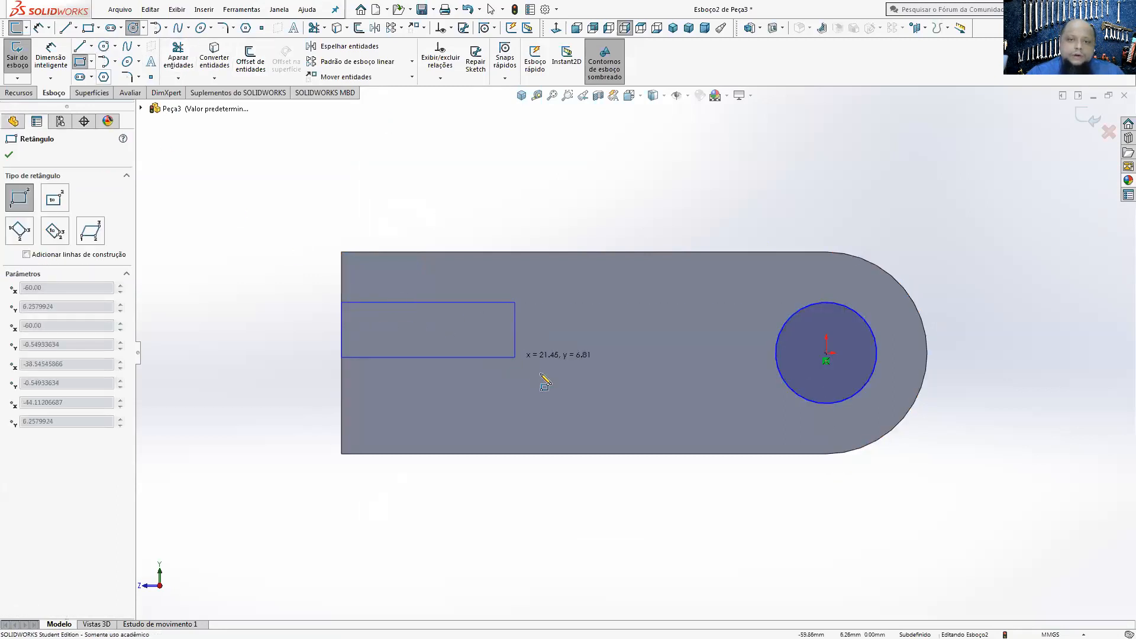
click(571, 403)
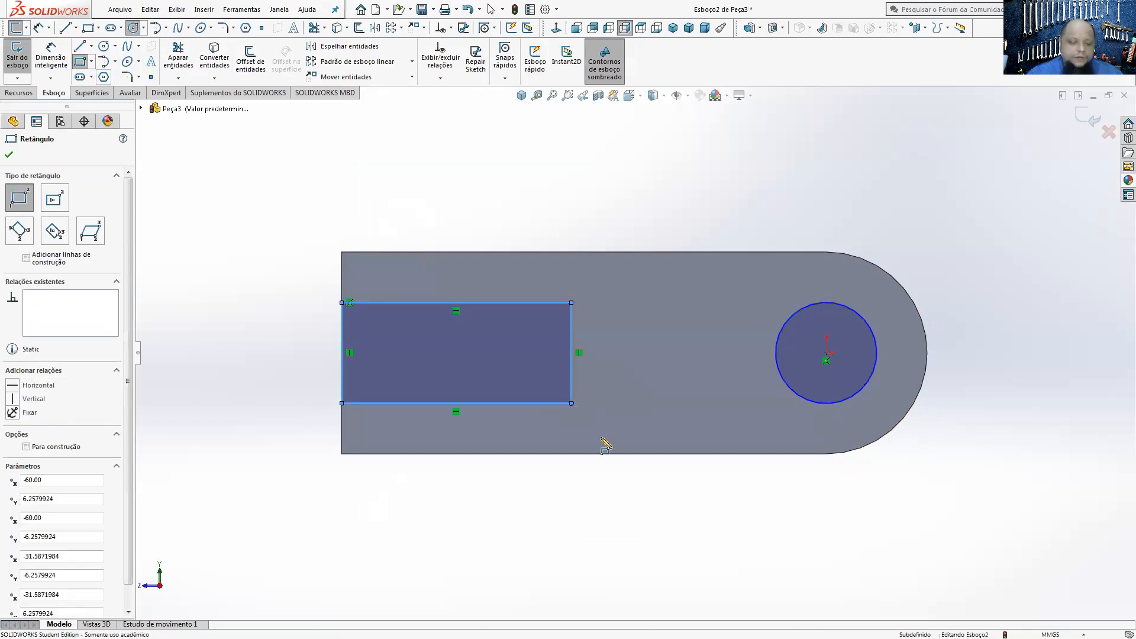
key(Escape)
Step: Dimension the rectangle 28 mm long and 12 mm high
click(51, 59)
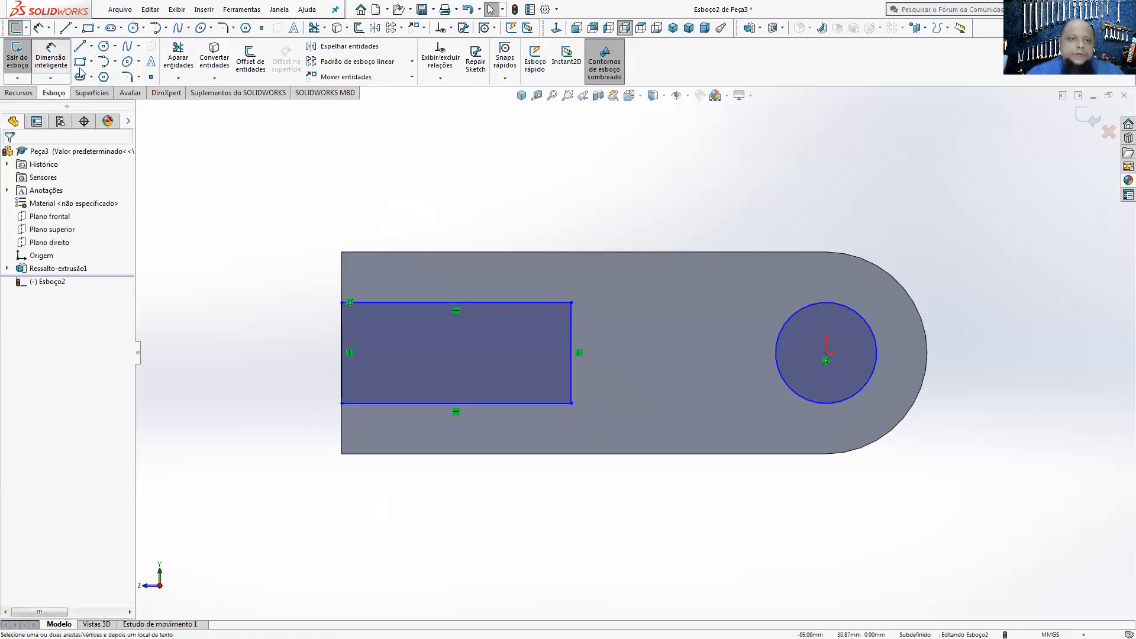
click(513, 405)
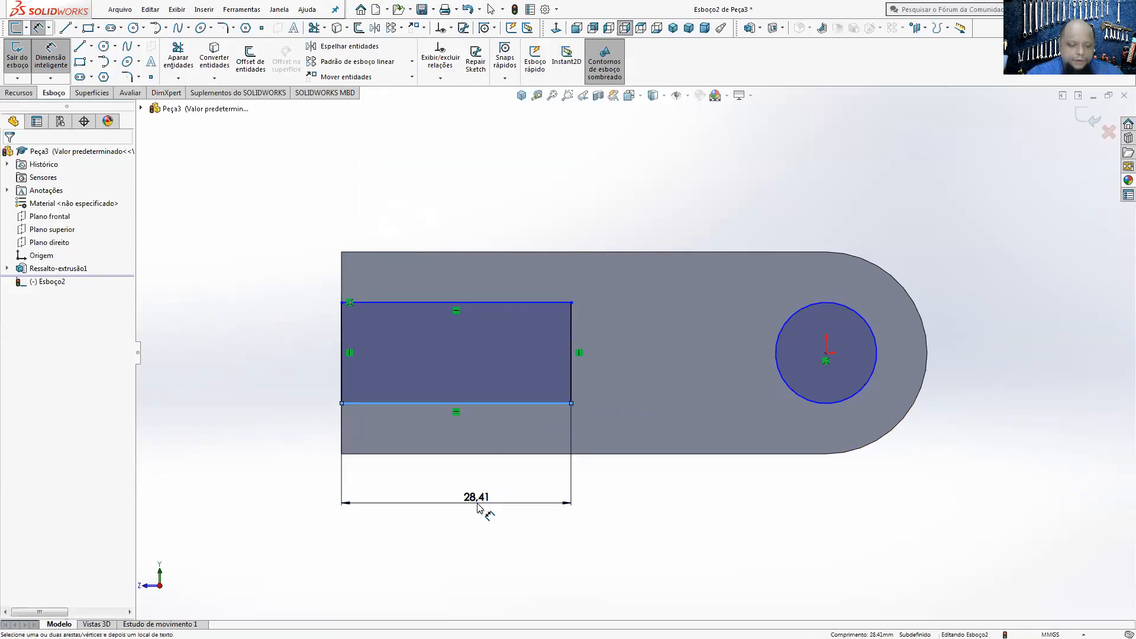
click(481, 506)
text(28)
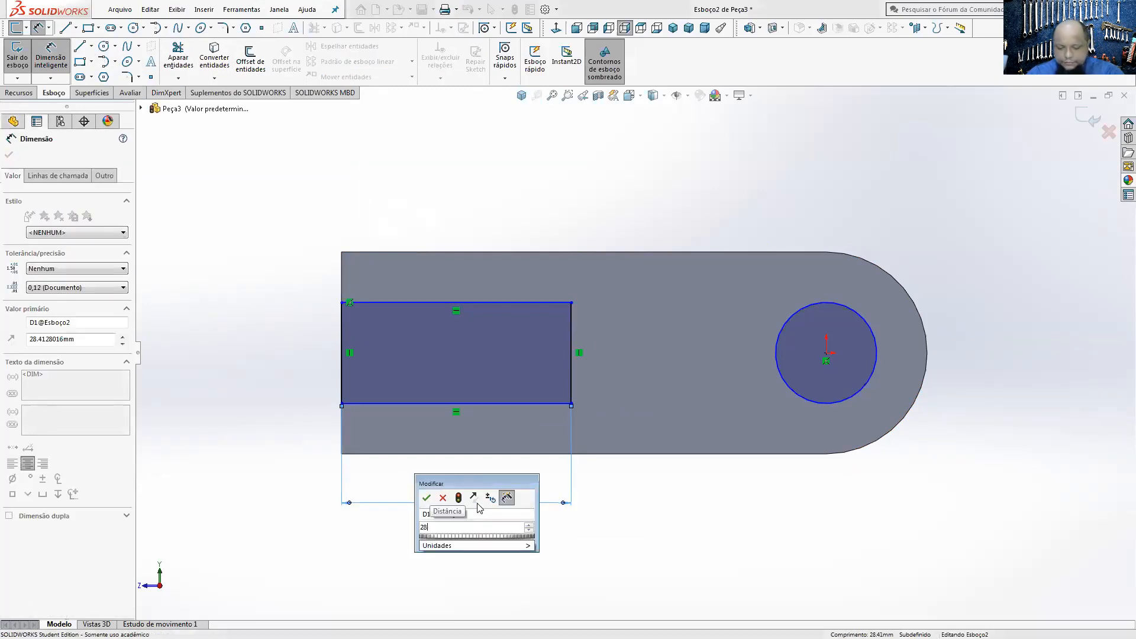
key(Return)
click(568, 371)
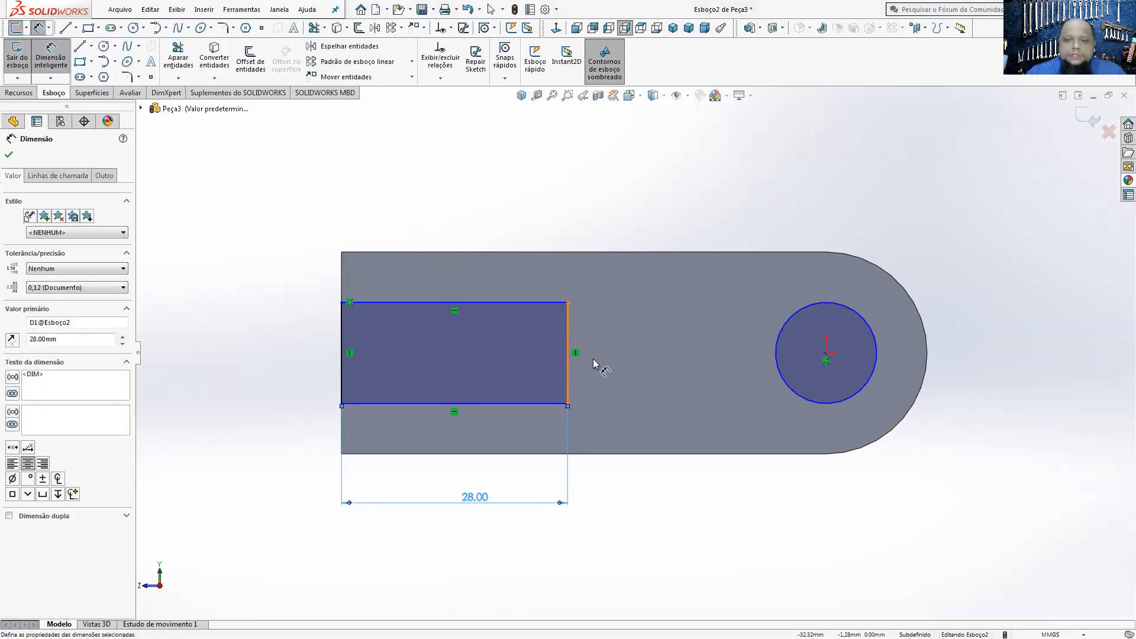
click(616, 363)
text(12)
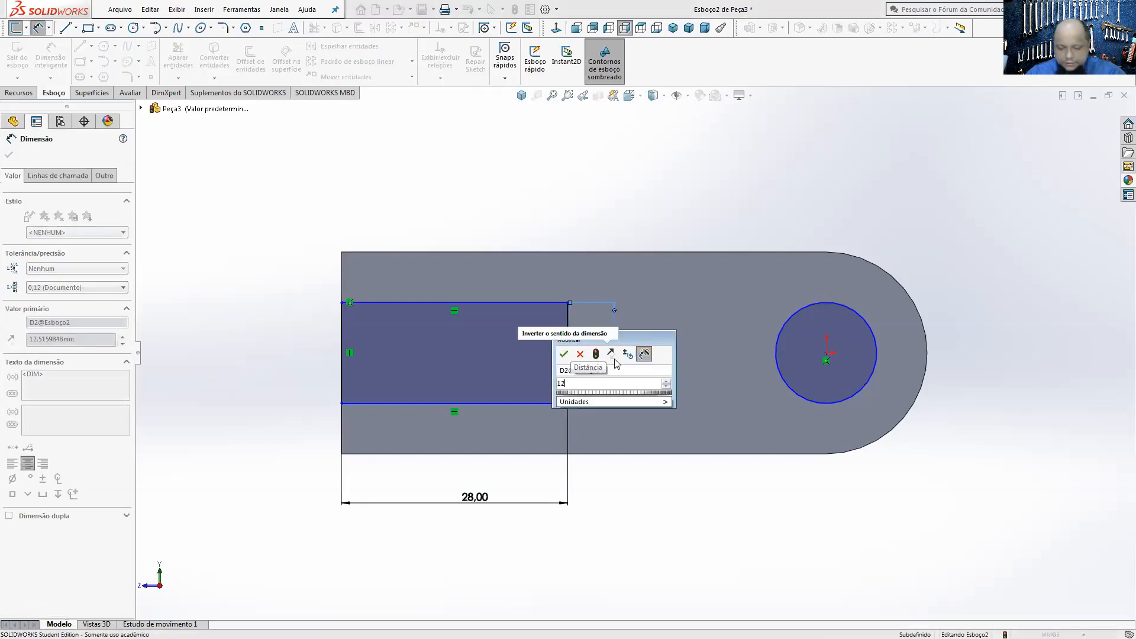
key(Return)
Step: Dimension the circle's diameter as 10 mm
click(561, 195)
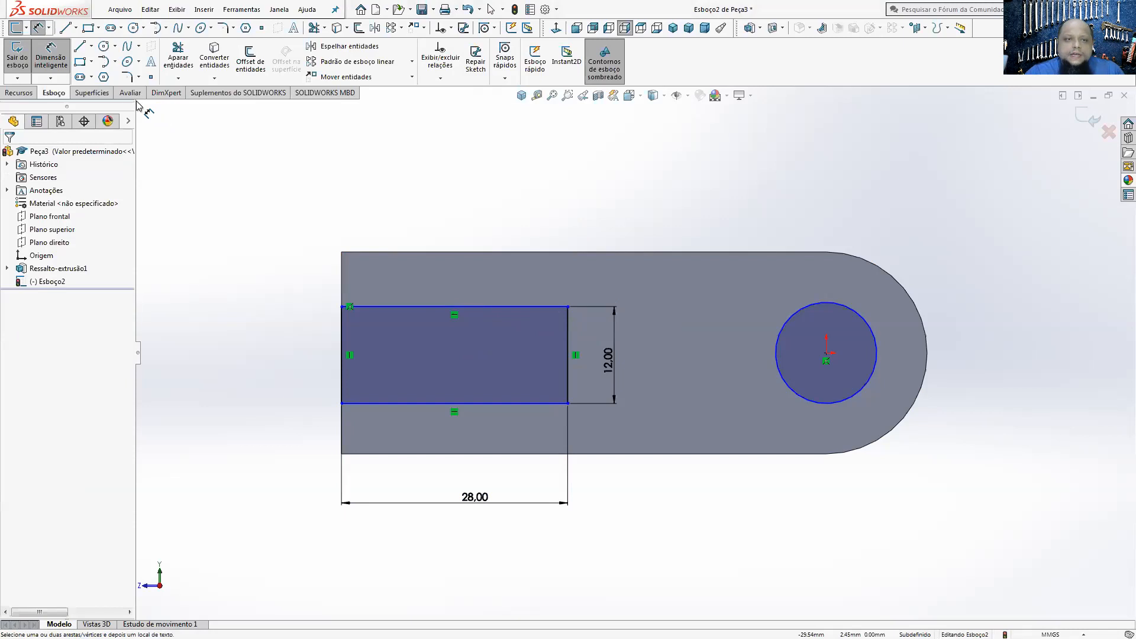
click(839, 306)
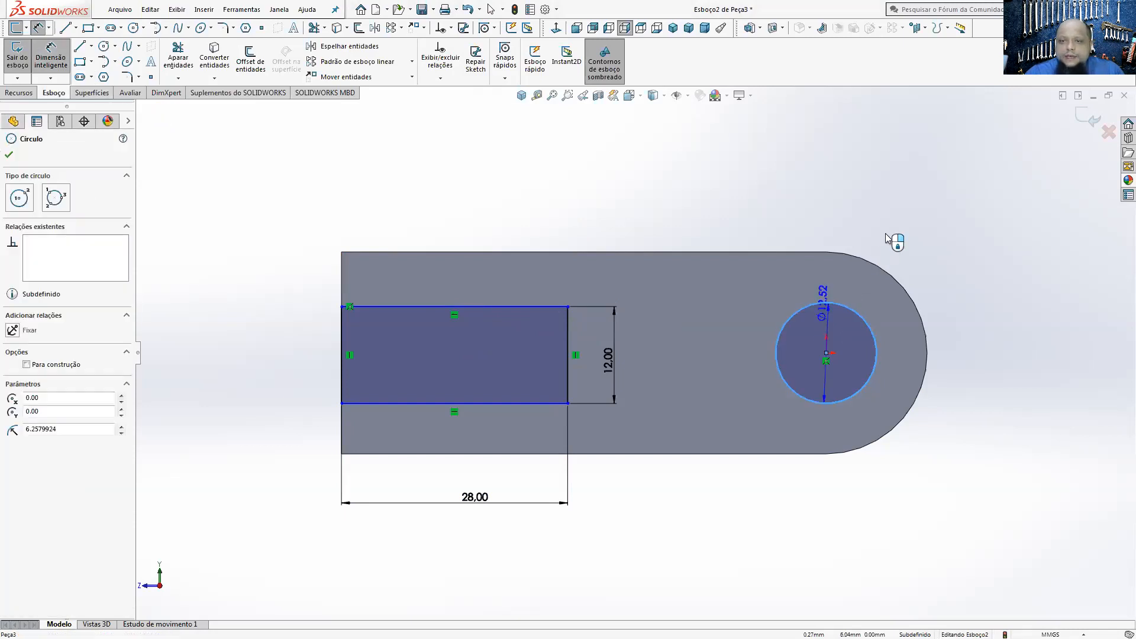
click(914, 211)
text(10)
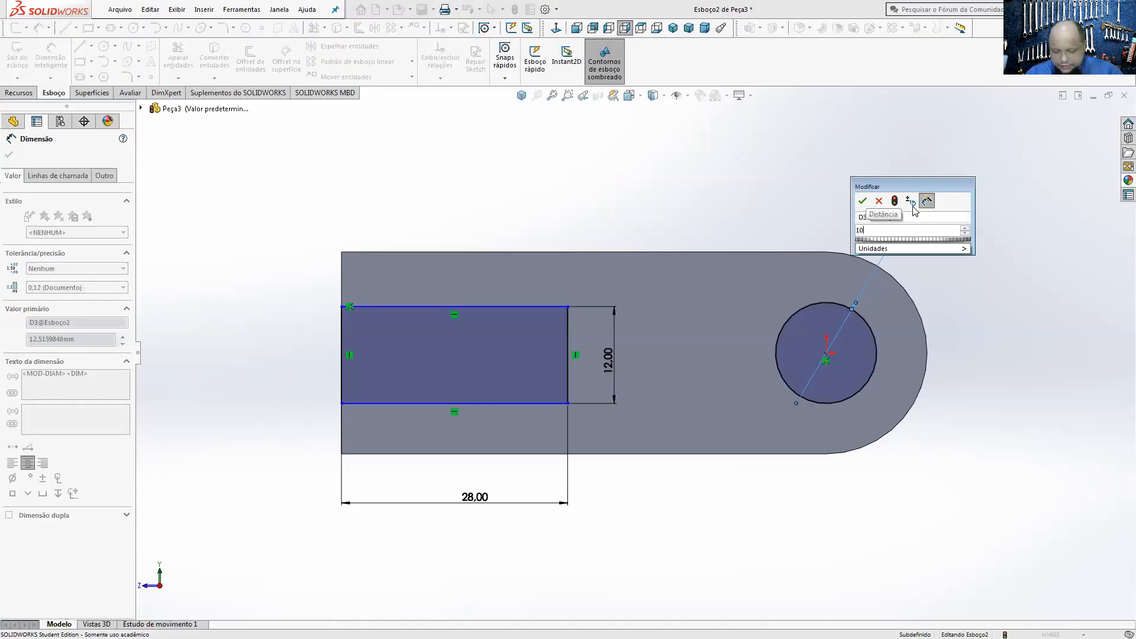
key(Return)
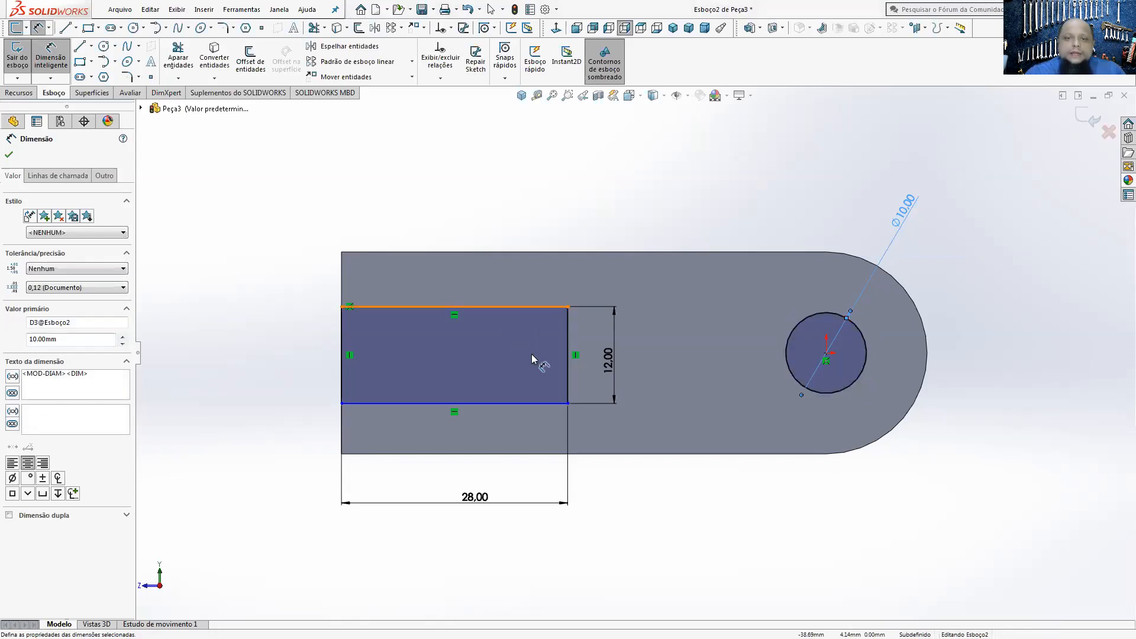
Step: Dimension the distance between the rectangle's upper line and the body's upper edge as (25-12)/2 mm
click(50, 60)
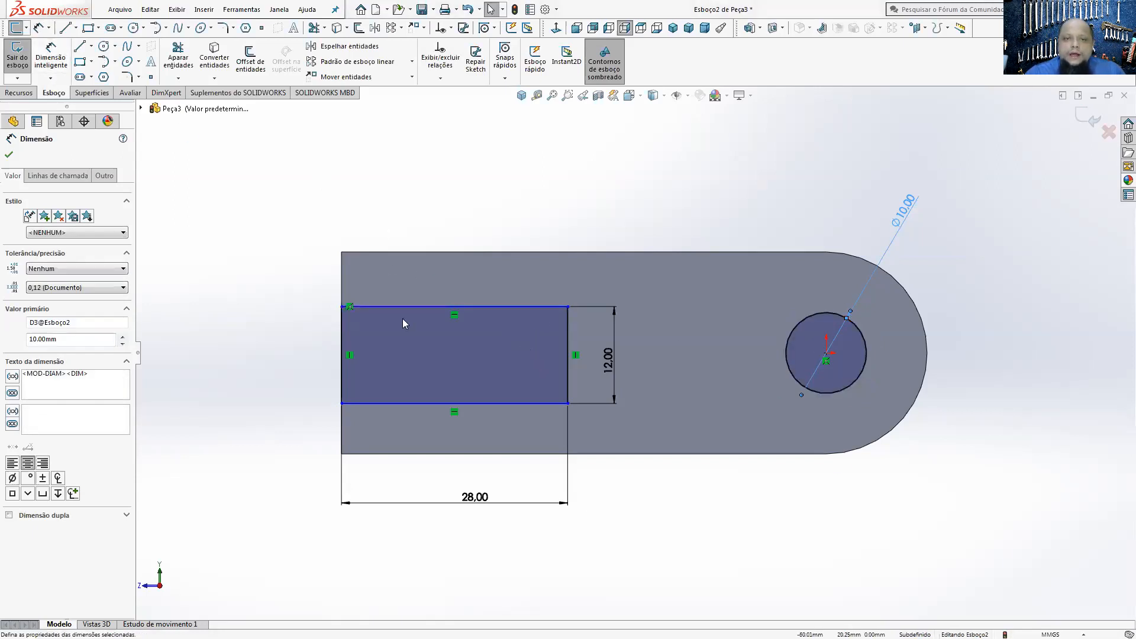
mouse_move(404, 303)
mouse_down()
mouse_move(403, 252)
mouse_move(397, 366)
mouse_move(421, 231)
mouse_move(420, 328)
mouse_move(423, 307)
mouse_up()
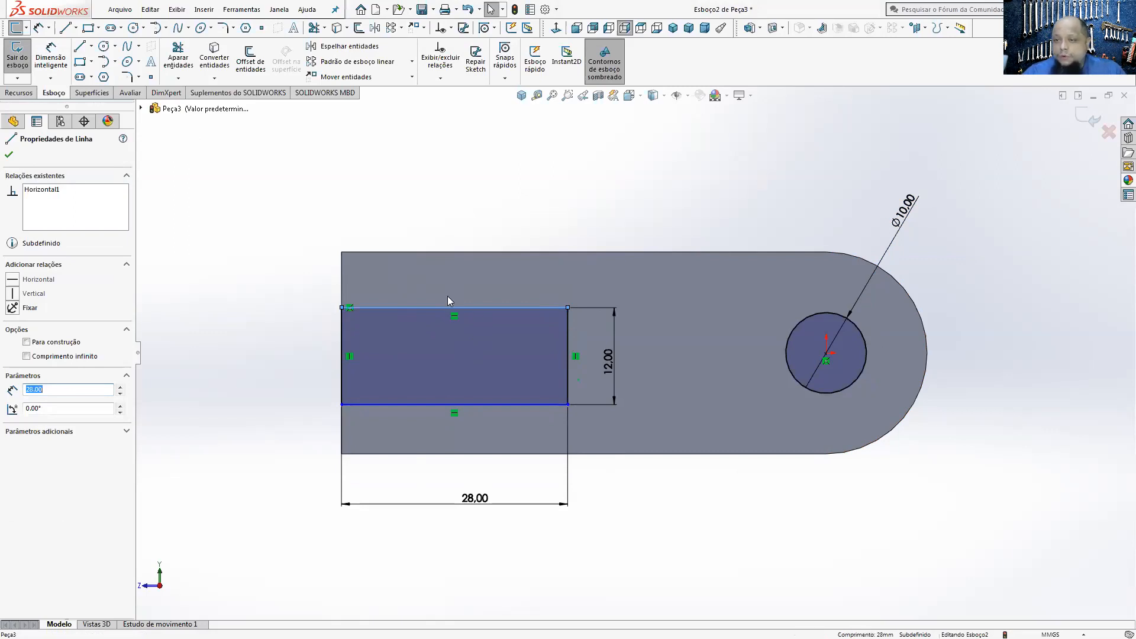
click(62, 64)
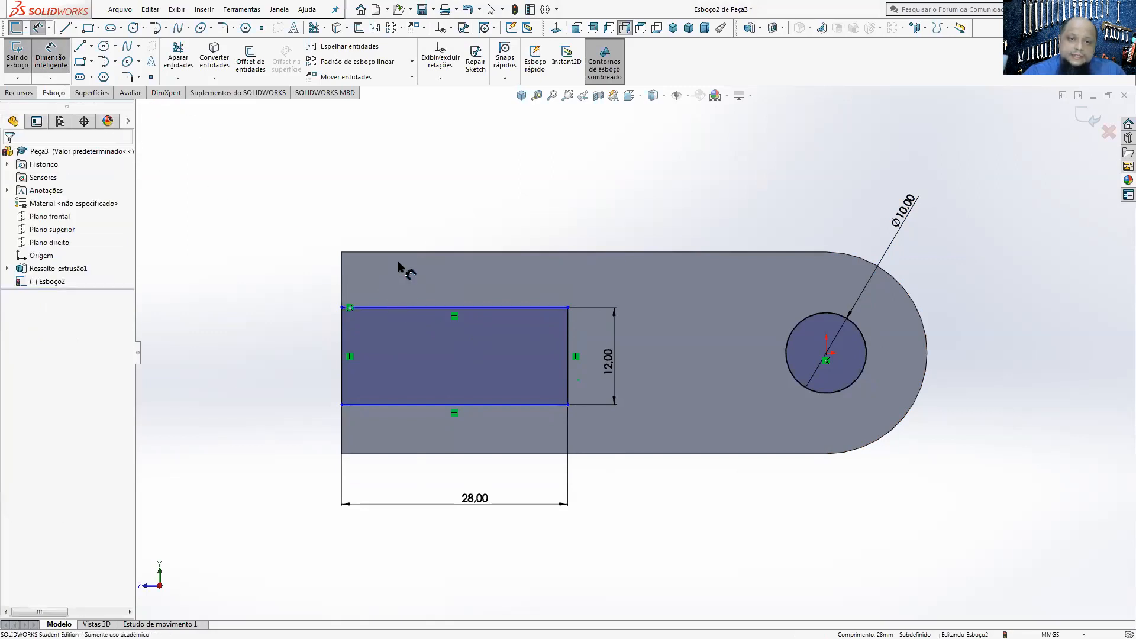
click(399, 308)
click(406, 253)
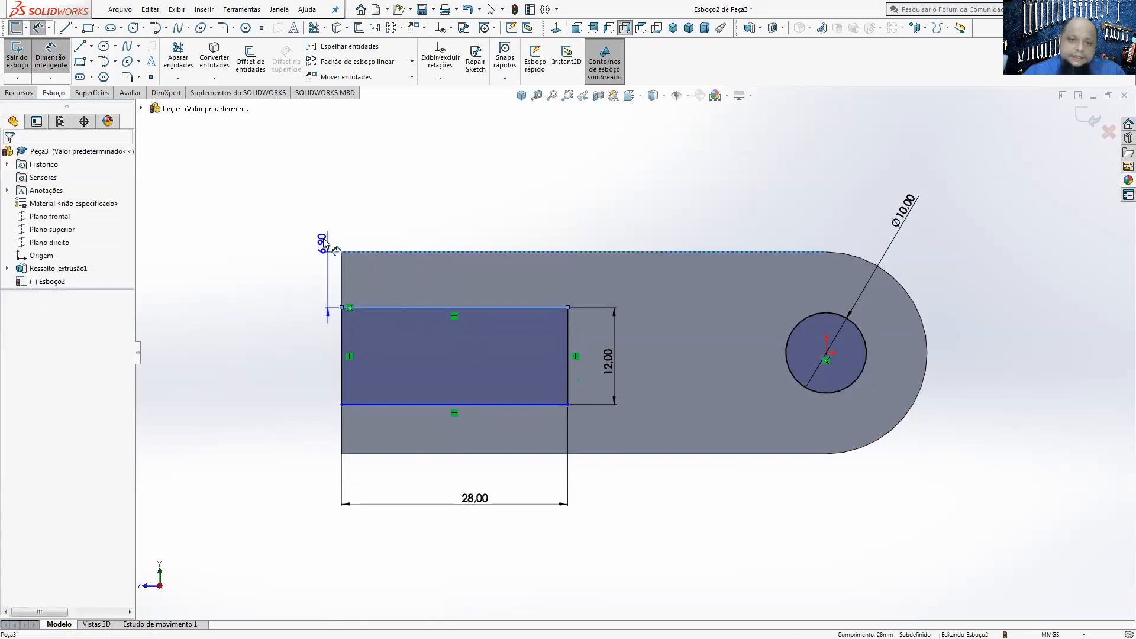
click(303, 179)
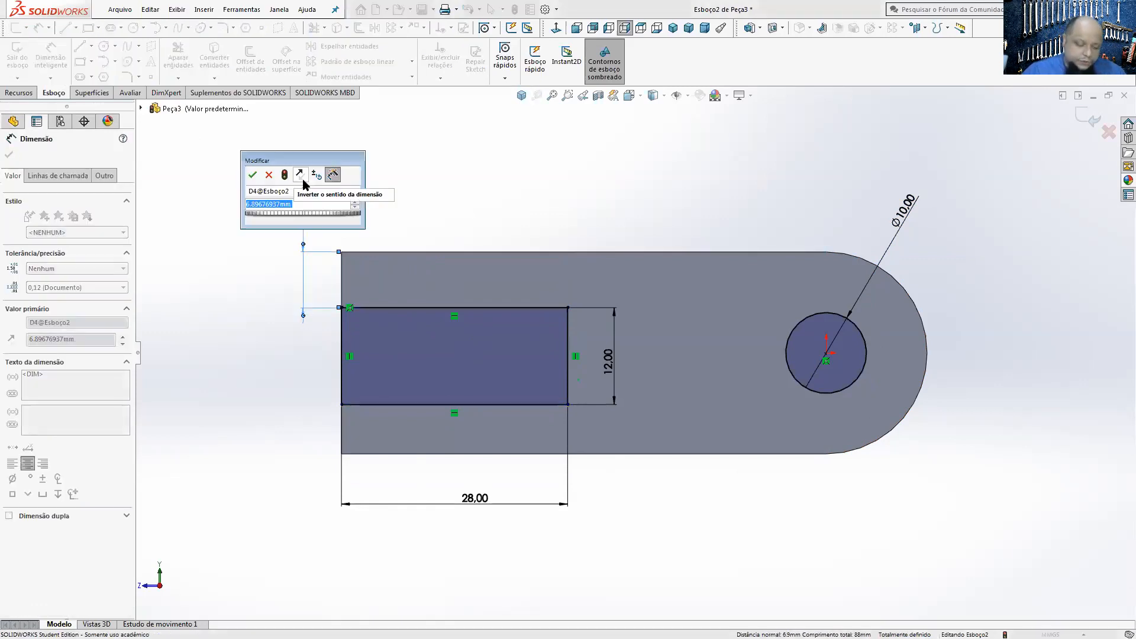
text(()
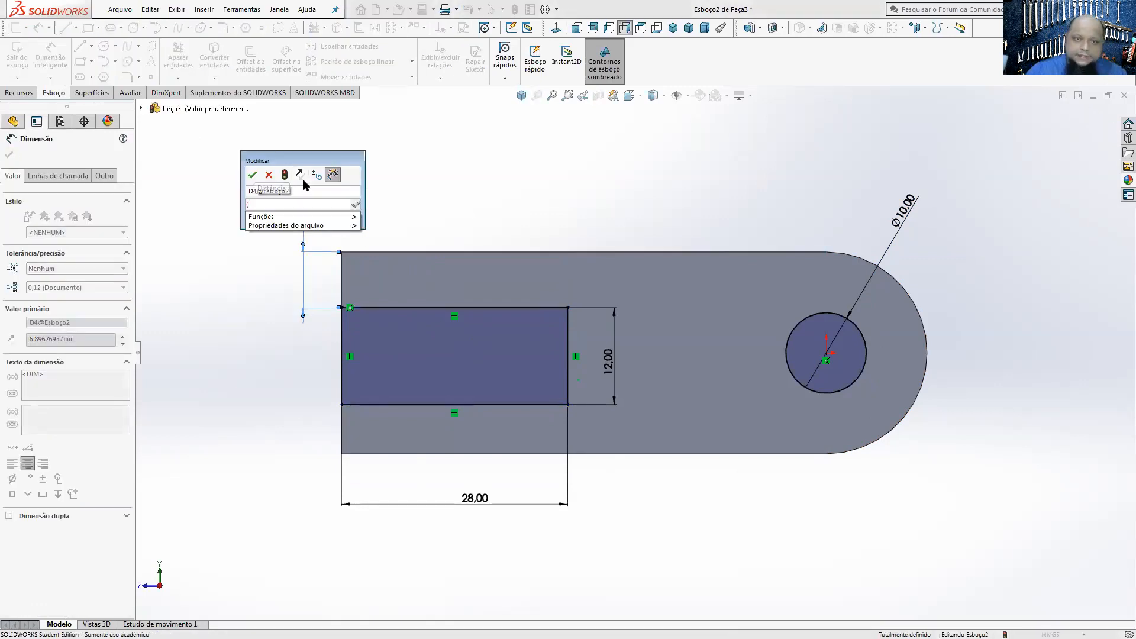
text(2)
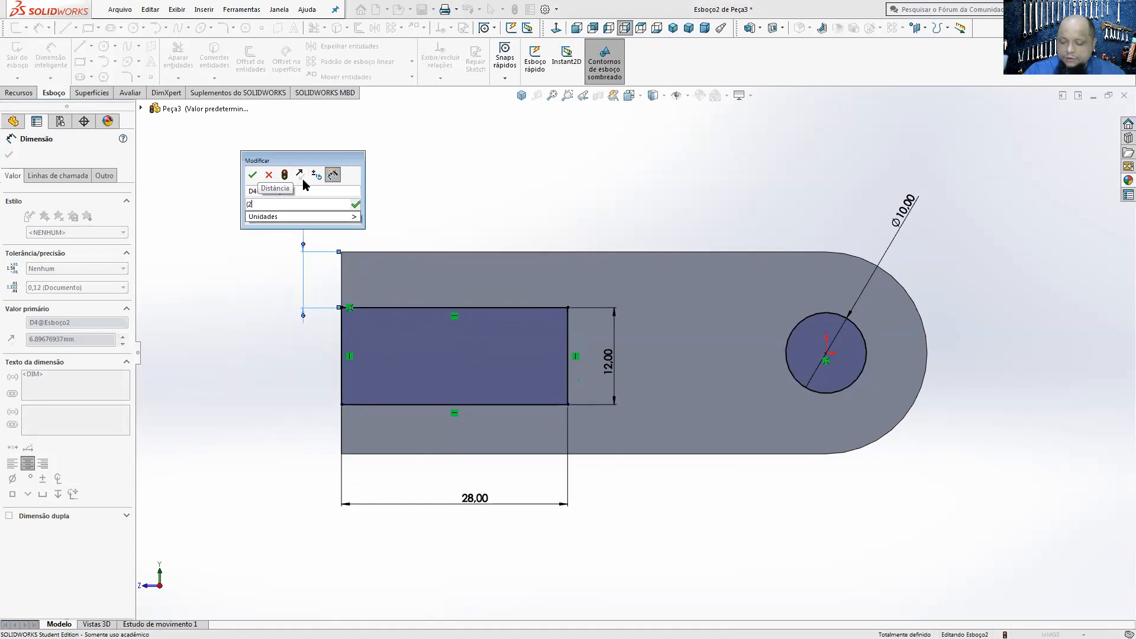
text(5- 12)
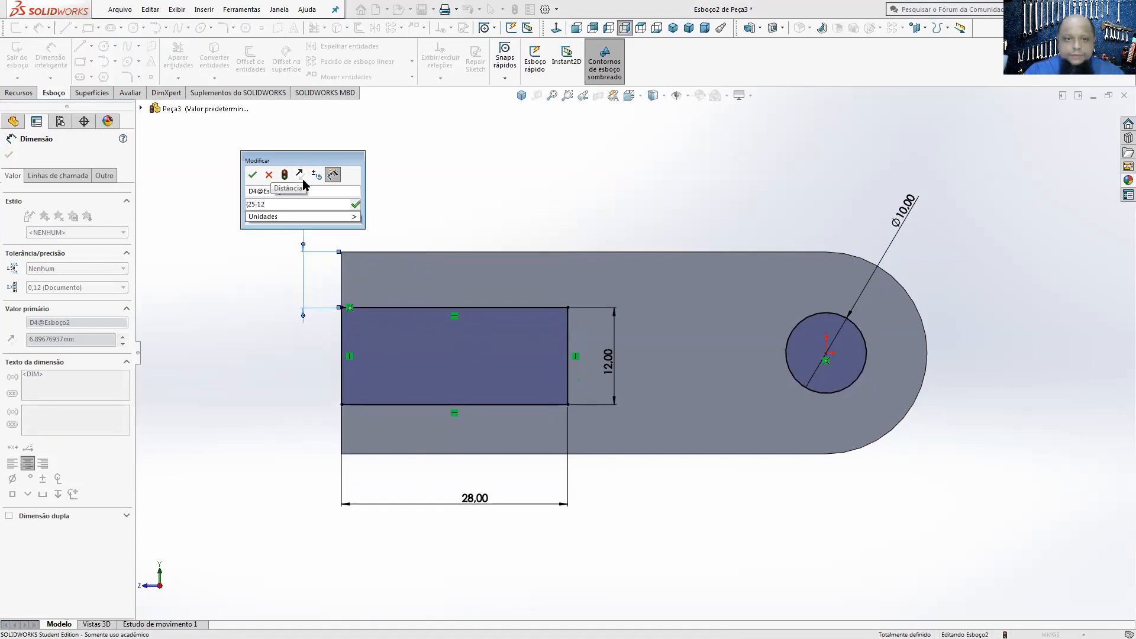
text()/2)
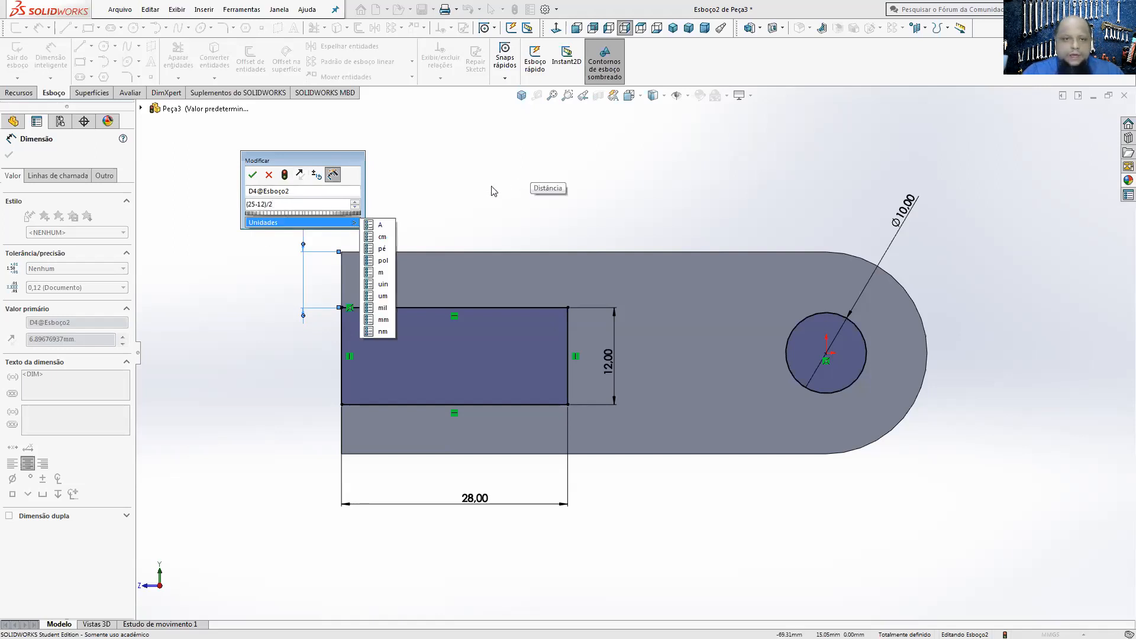
click(256, 178)
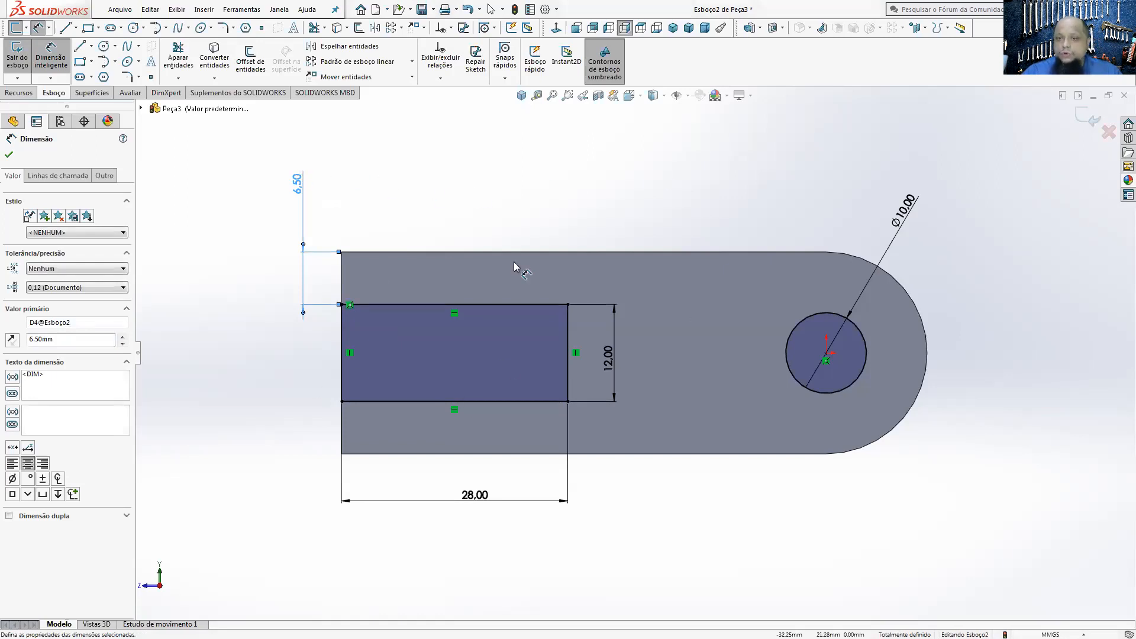
Step: Cut-extrude the rectangle and circle through the body with a blind (Cego) depth of 20 mm, working in isometric view
scroll(681, 232, up, 3)
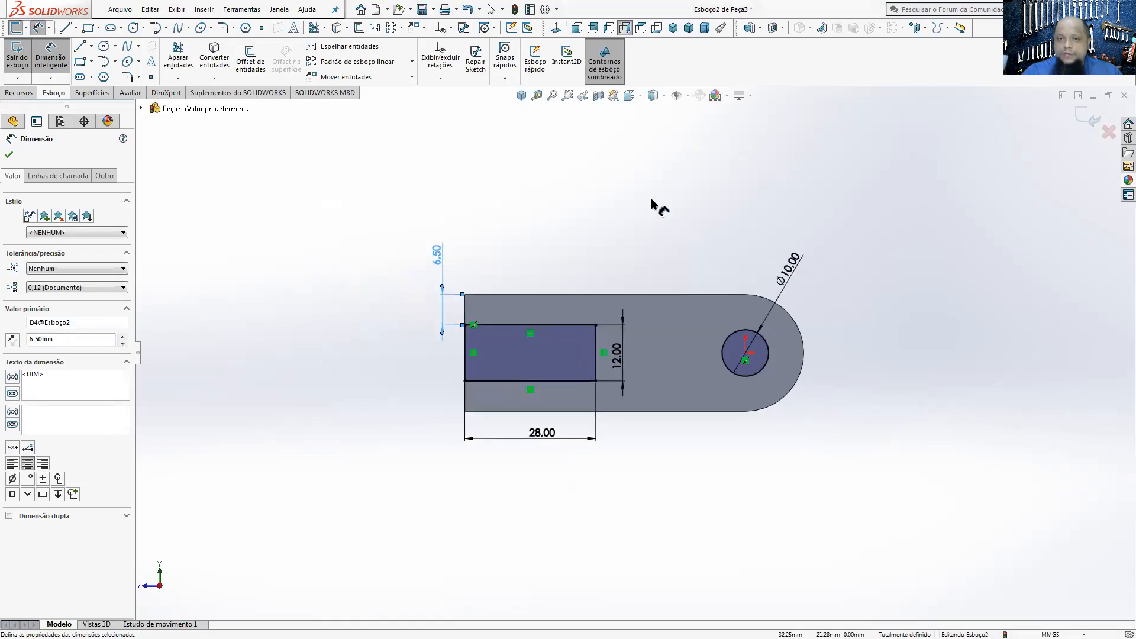
click(521, 100)
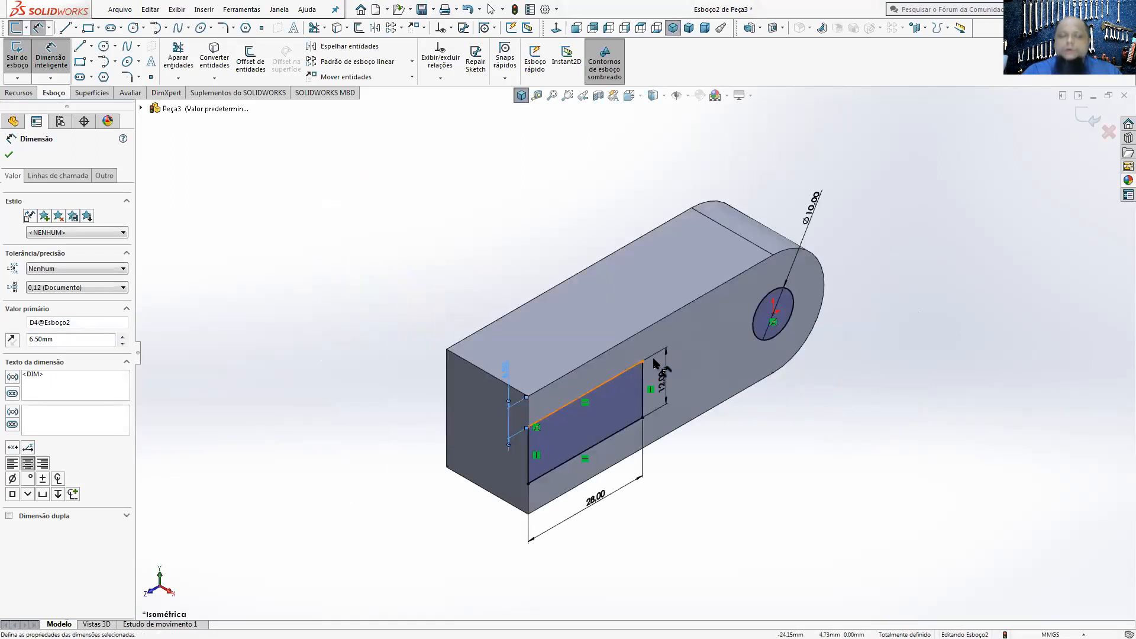
click(20, 92)
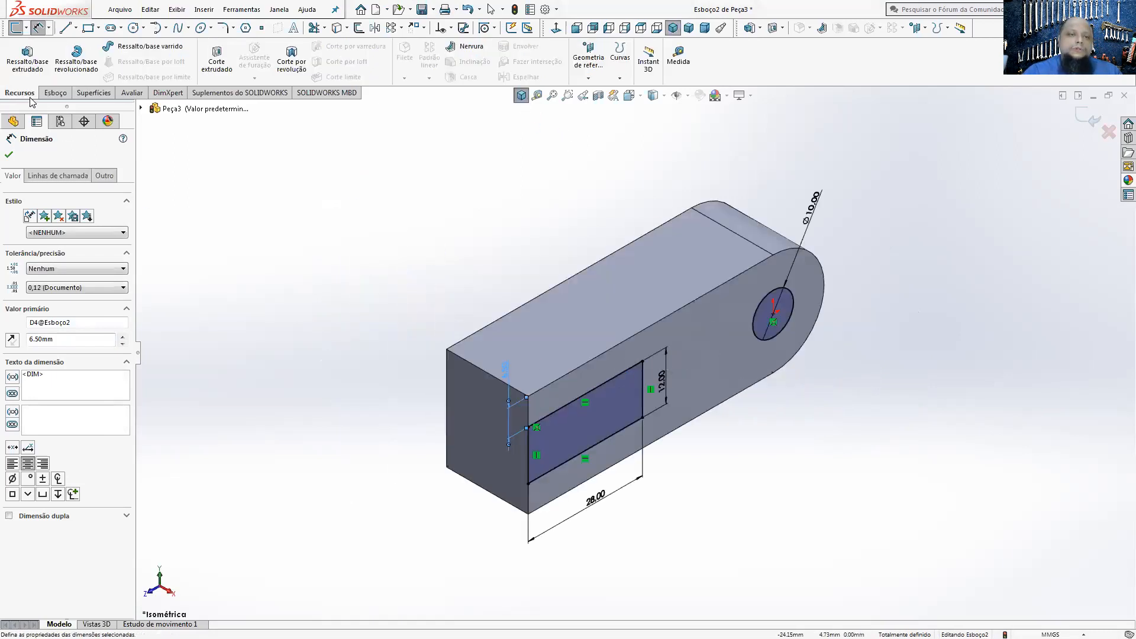
click(217, 59)
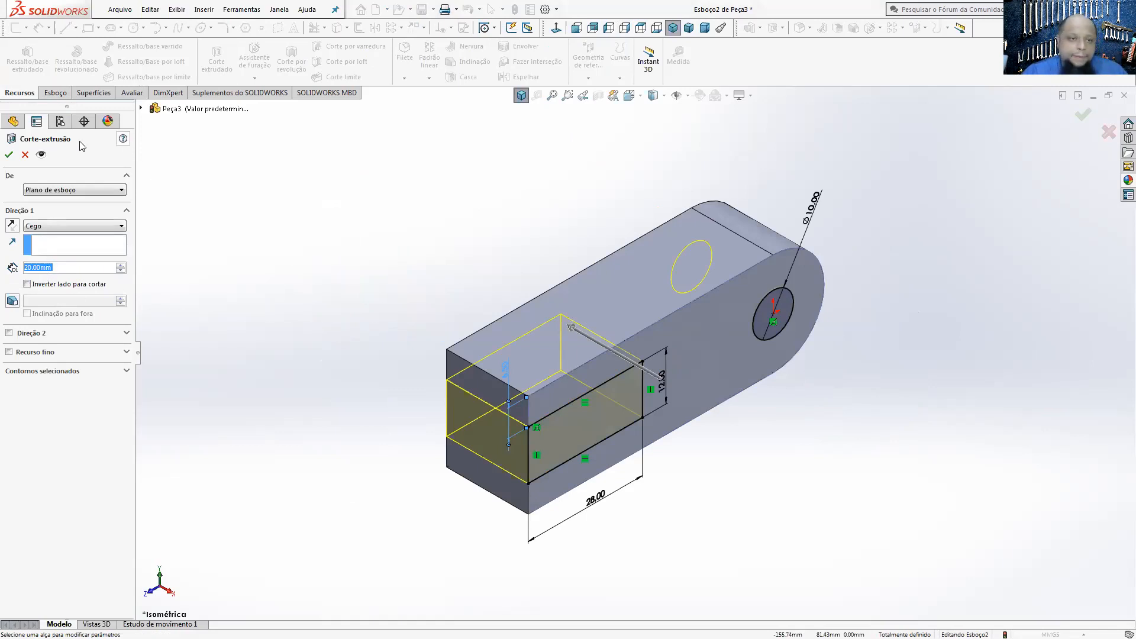
click(9, 154)
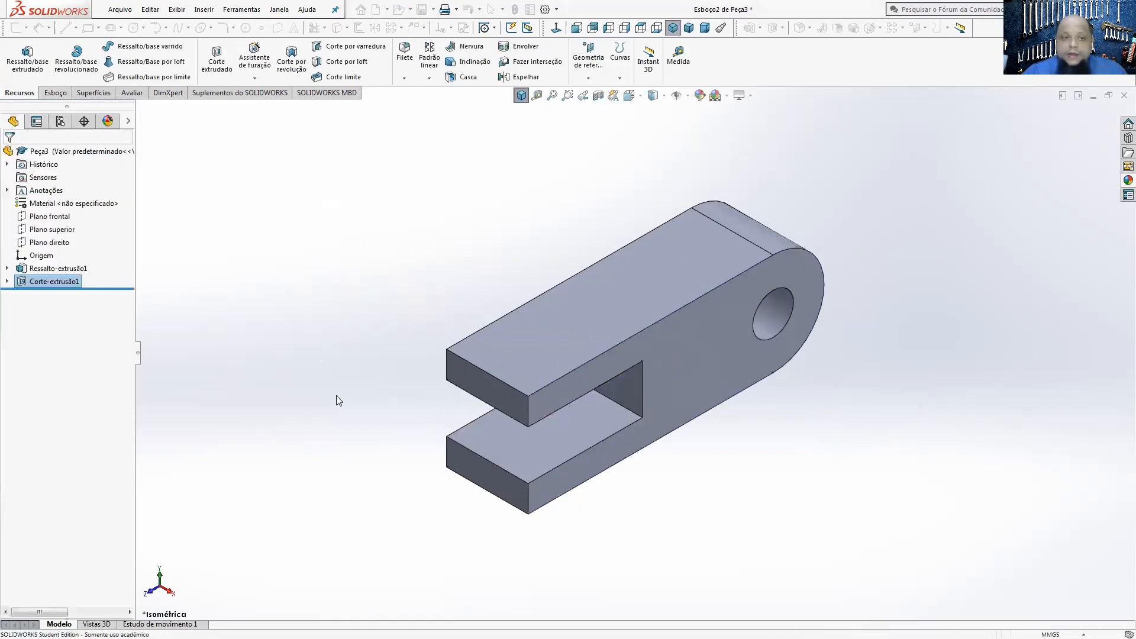
Step: Try a mid-plane depth of 25 mm on the base body extrusion, inspect the slot and undo the change
right_click(30, 271)
click(49, 236)
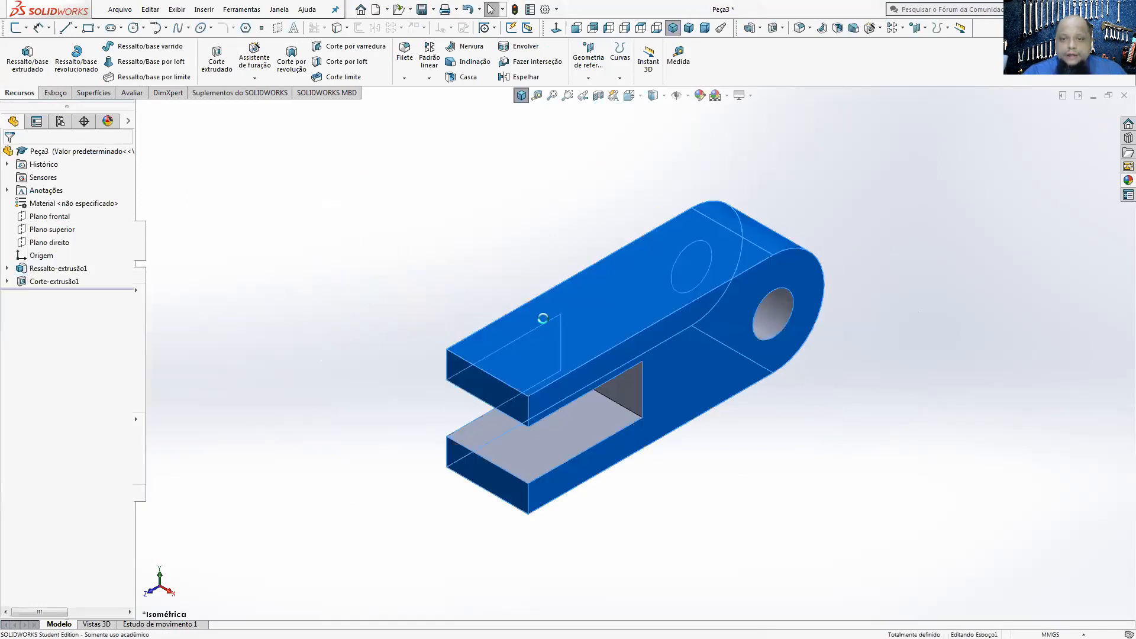
click(67, 269)
double_click(67, 269)
text(25)
key(Return)
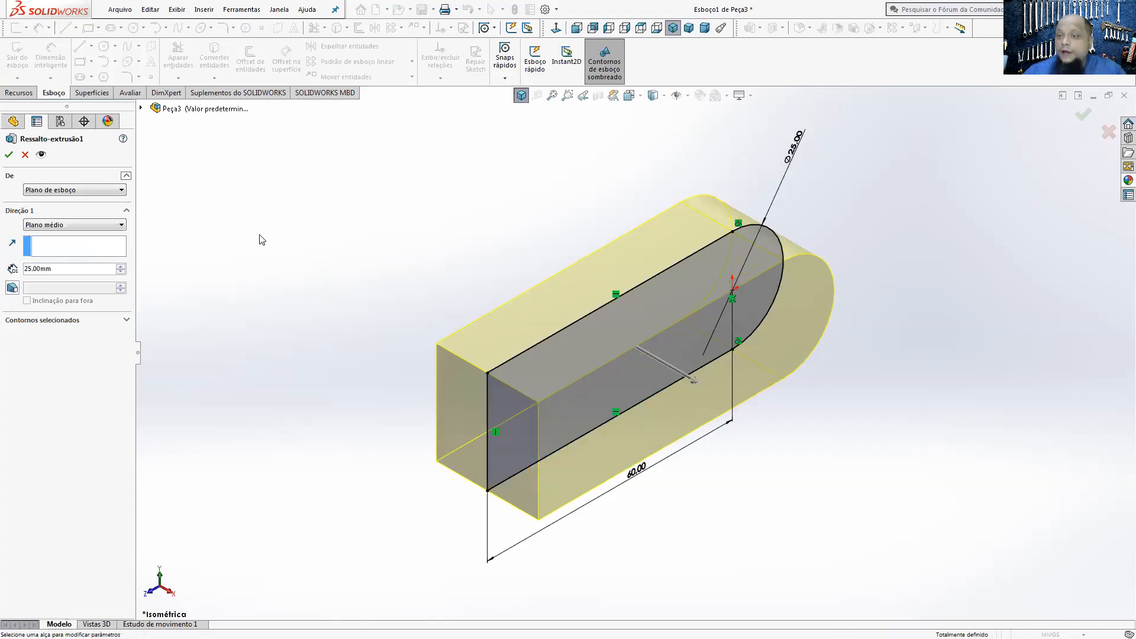
click(8, 157)
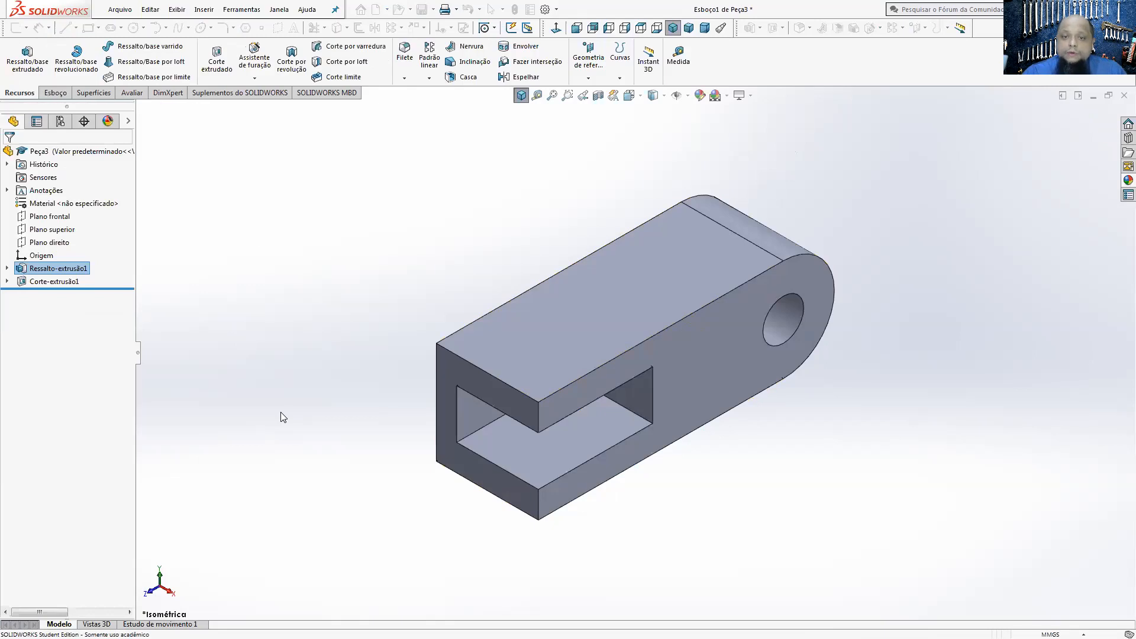
mouse_move(472, 426)
middle_down()
mouse_move(406, 456)
mouse_move(401, 343)
mouse_move(485, 438)
middle_up()
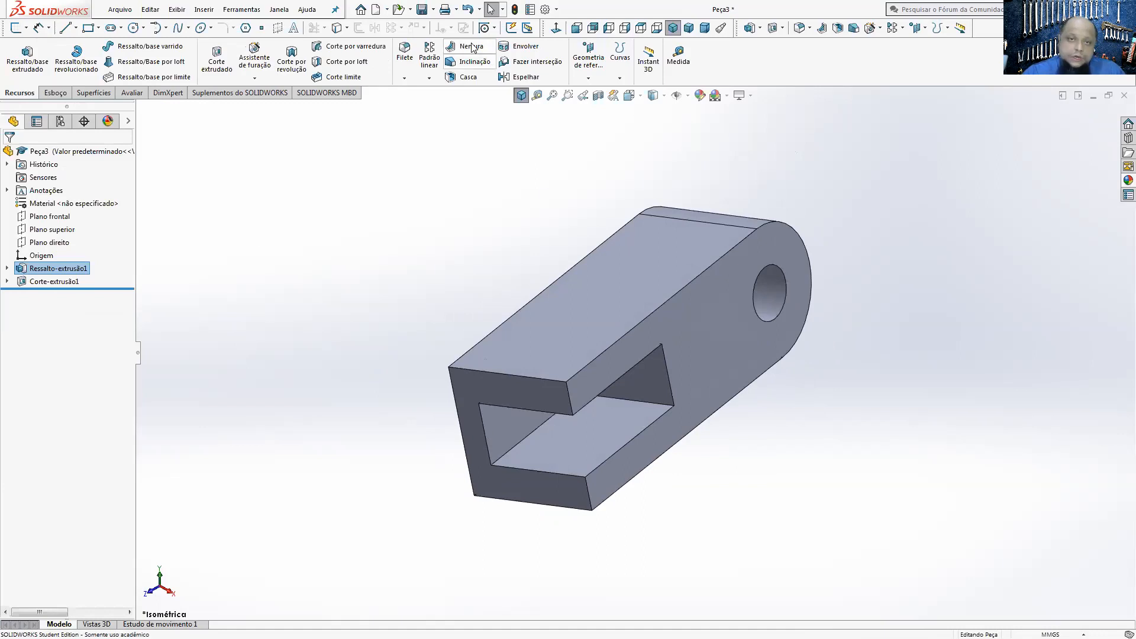
click(467, 11)
click(467, 10)
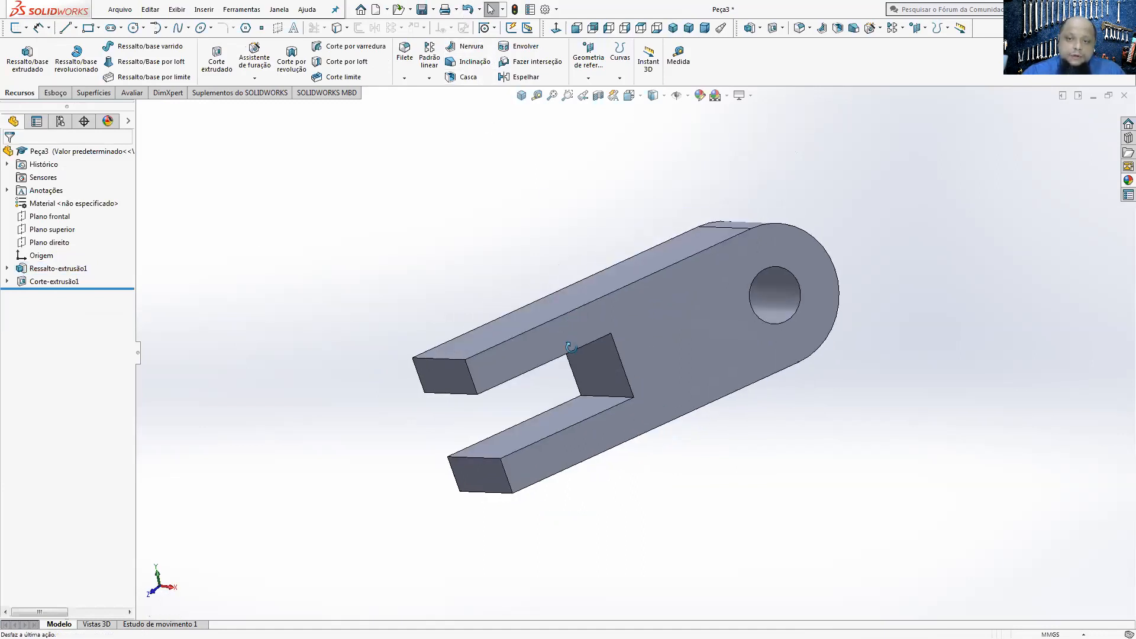
Step: Change the end condition of the slot and pin-hole cut to through all (Passante)
right_click(65, 282)
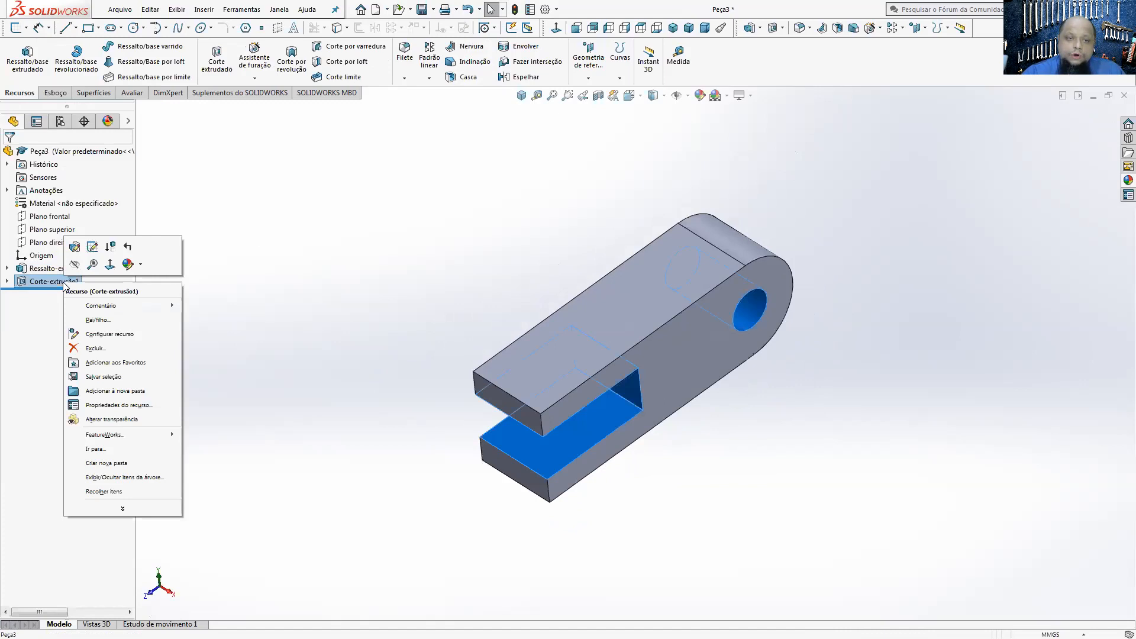
click(77, 248)
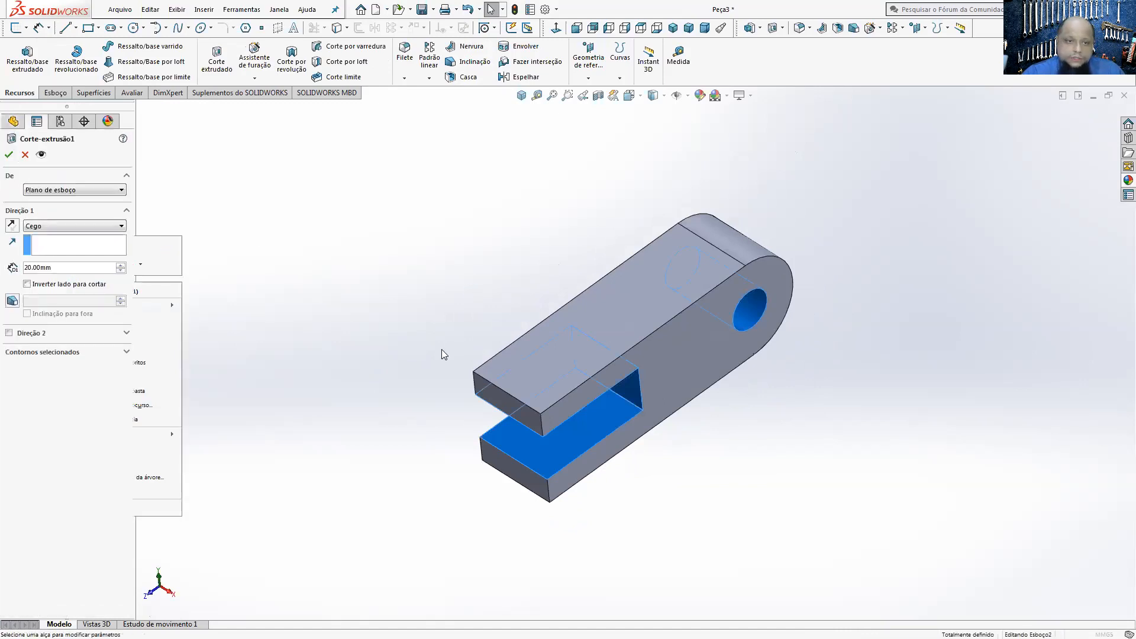
click(44, 226)
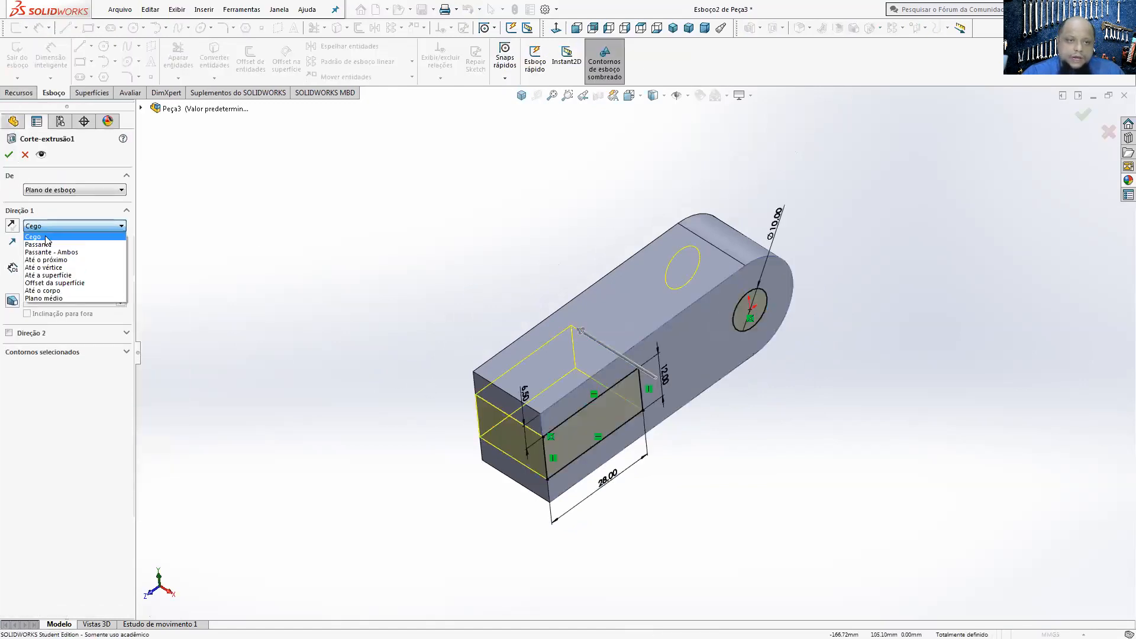
click(37, 243)
click(9, 154)
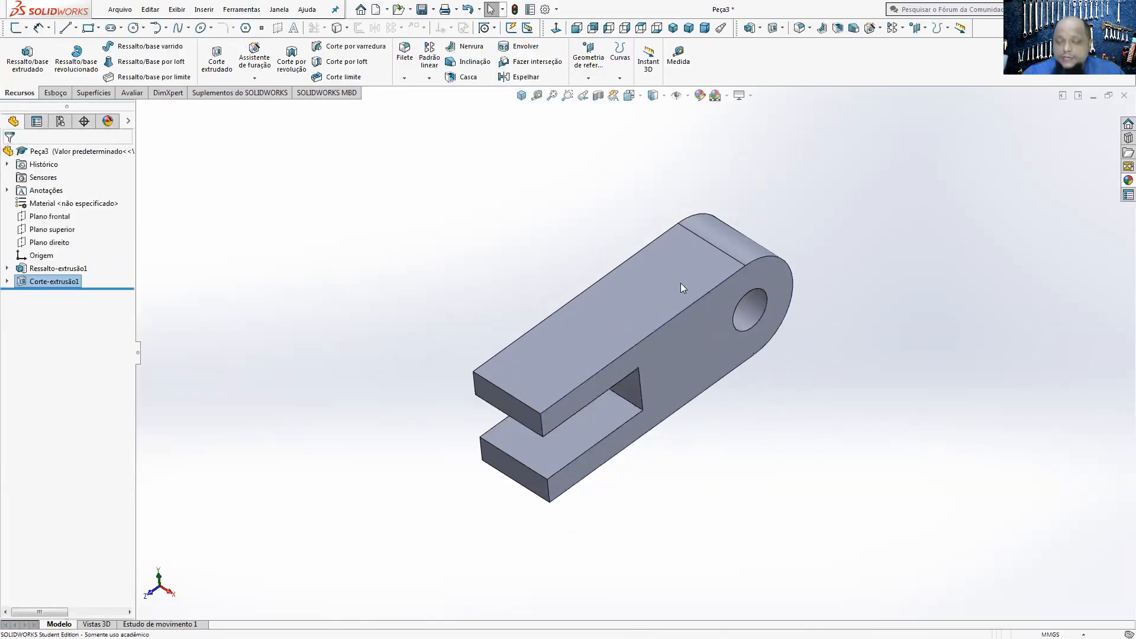
Step: Set the base body extrusion's mid-plane depth to 70 mm and inspect the slot and hole from another angle
right_click(39, 271)
click(49, 235)
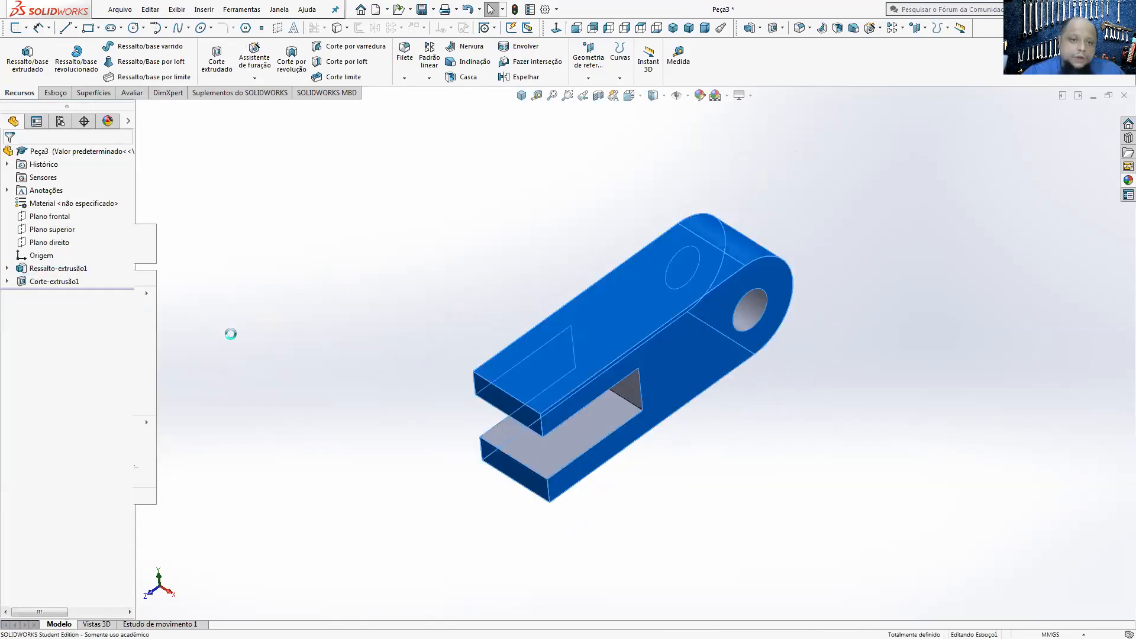
click(91, 268)
text(50)
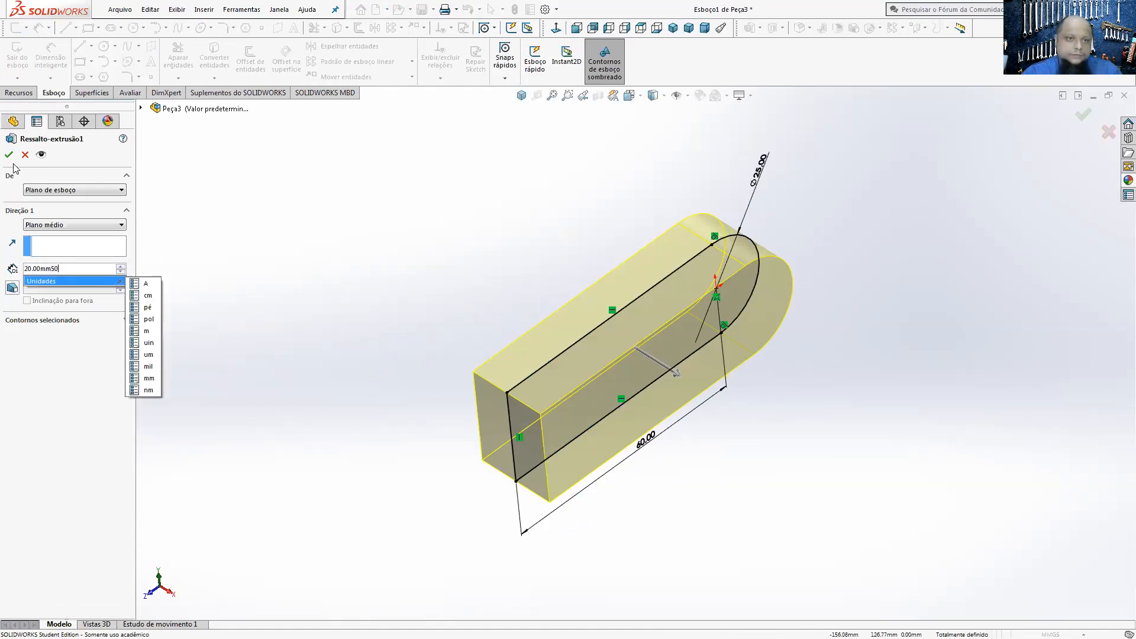
key(Return)
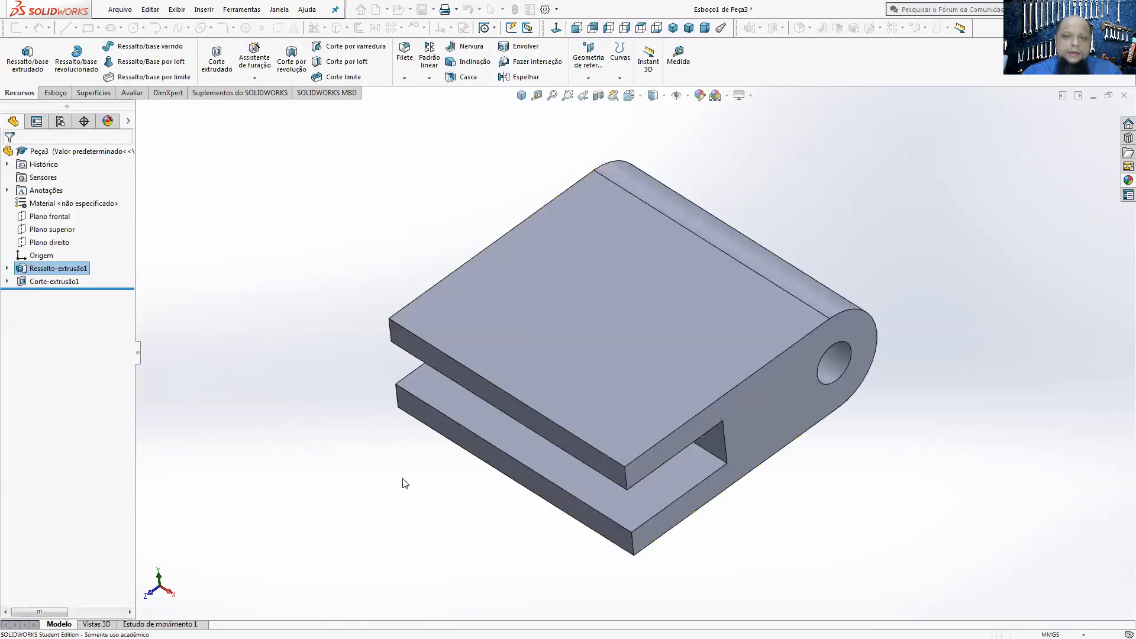
middle_drag(403, 482, 387, 401)
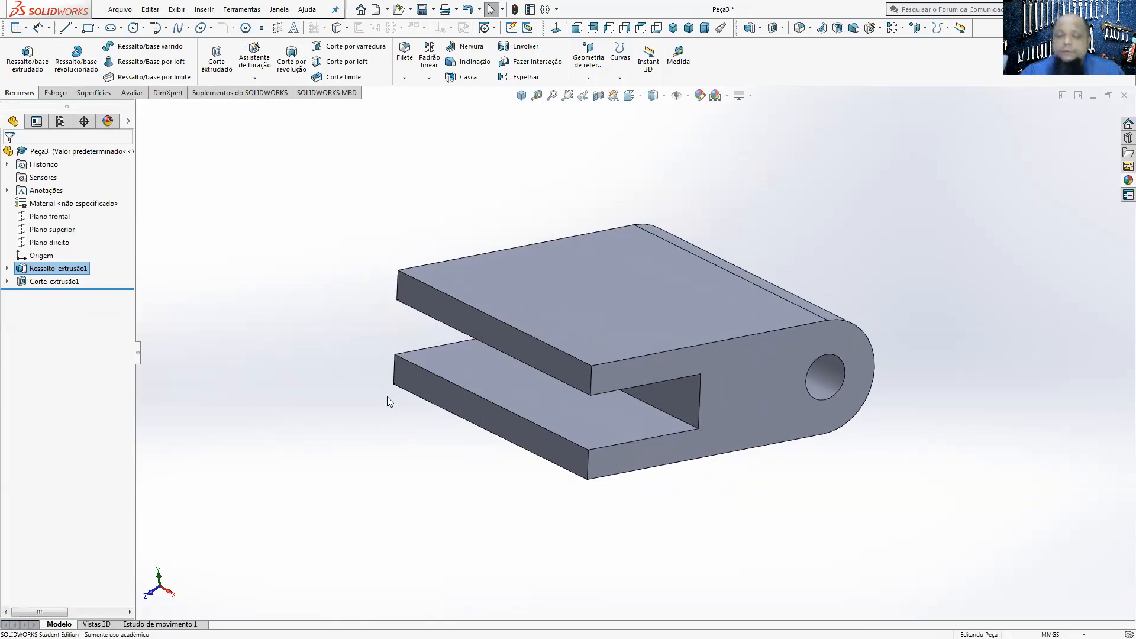
Step: Set the base body extrusion's mid-plane depth to 20 mm
right_click(47, 272)
click(63, 253)
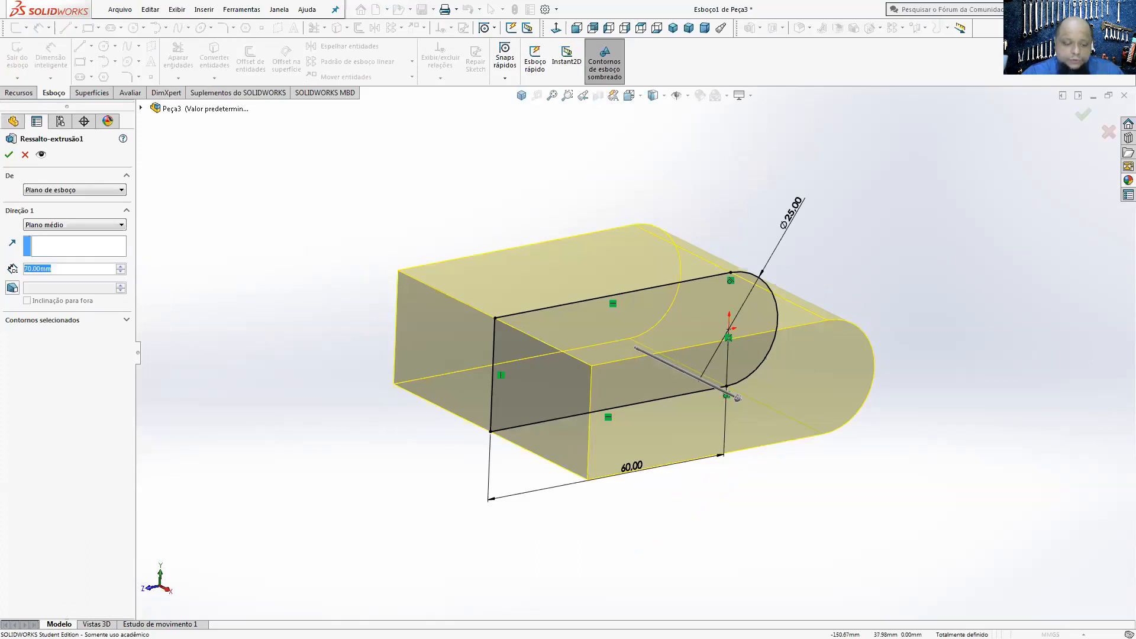
text(20)
key(Return)
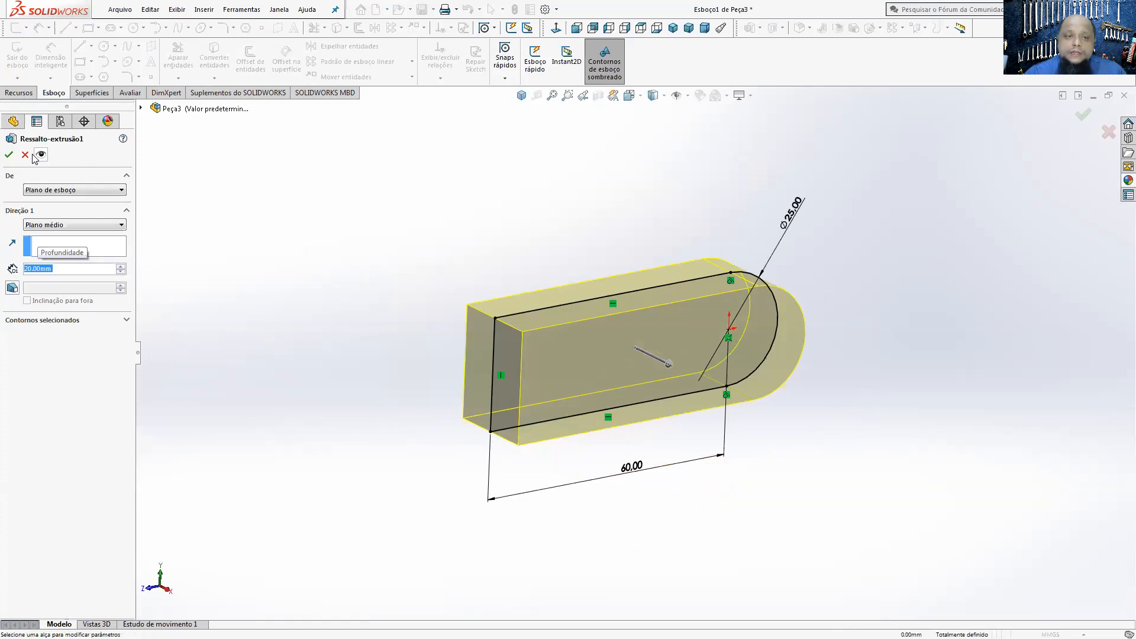
click(10, 155)
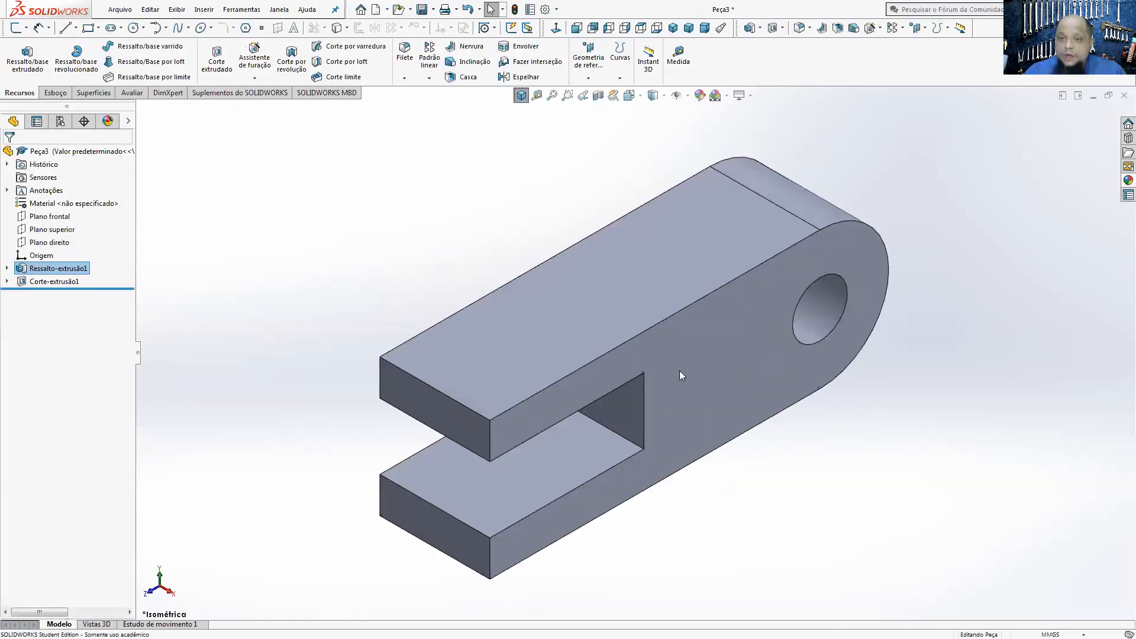
Step: Start a sketch on the body's flat upper face, viewed normal to it, and check the dimensions in the PEÇA 01 drawing
click(715, 252)
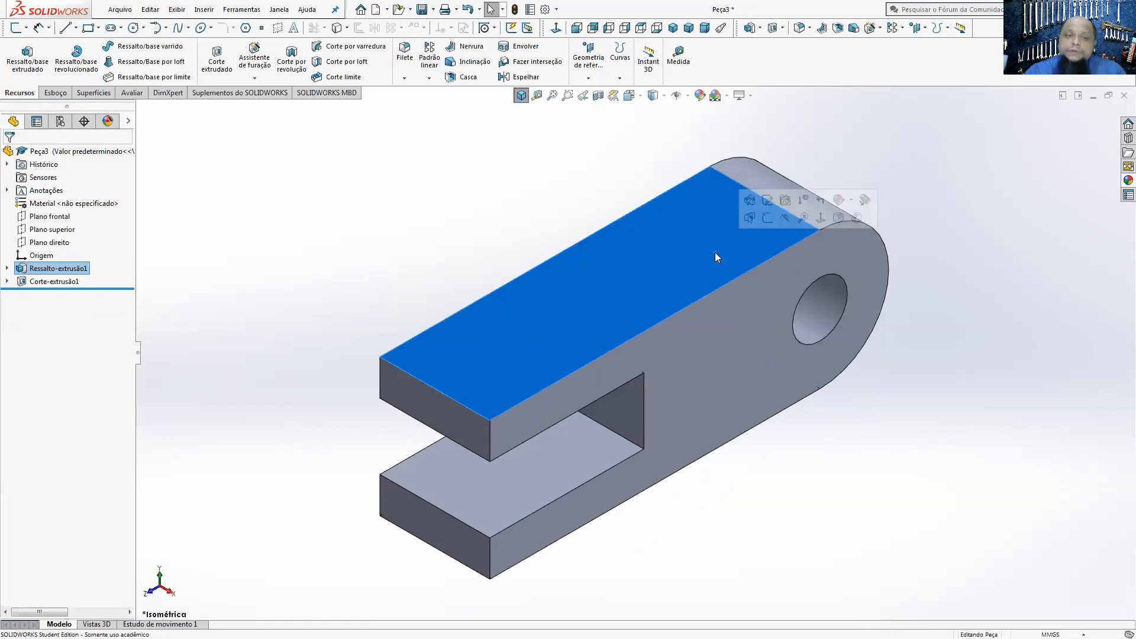
click(55, 93)
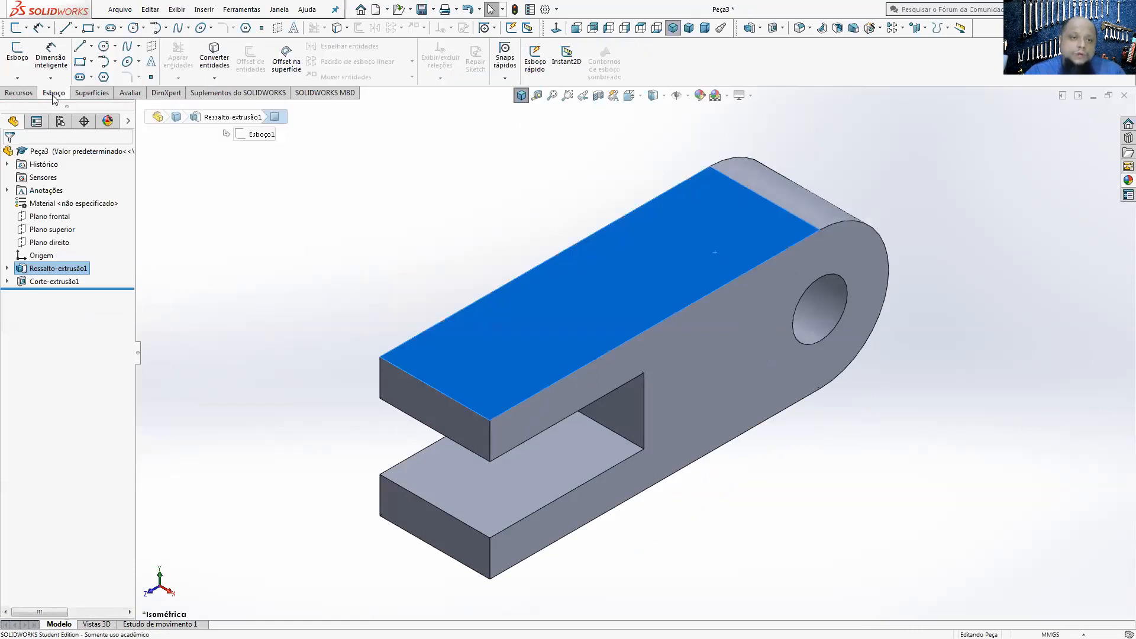
click(17, 57)
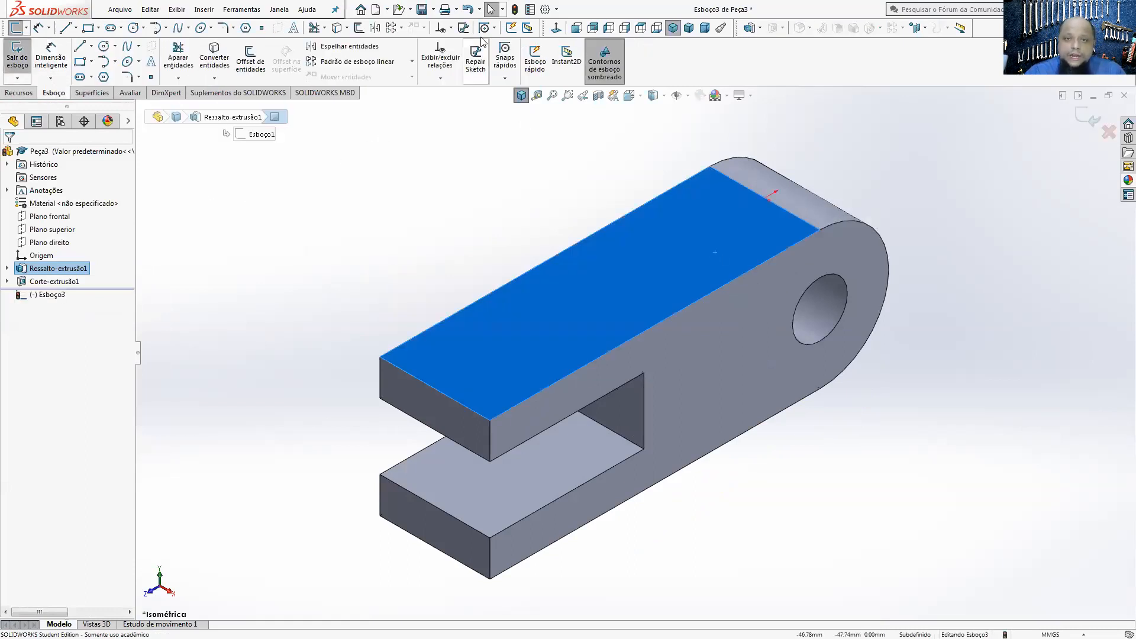
click(556, 28)
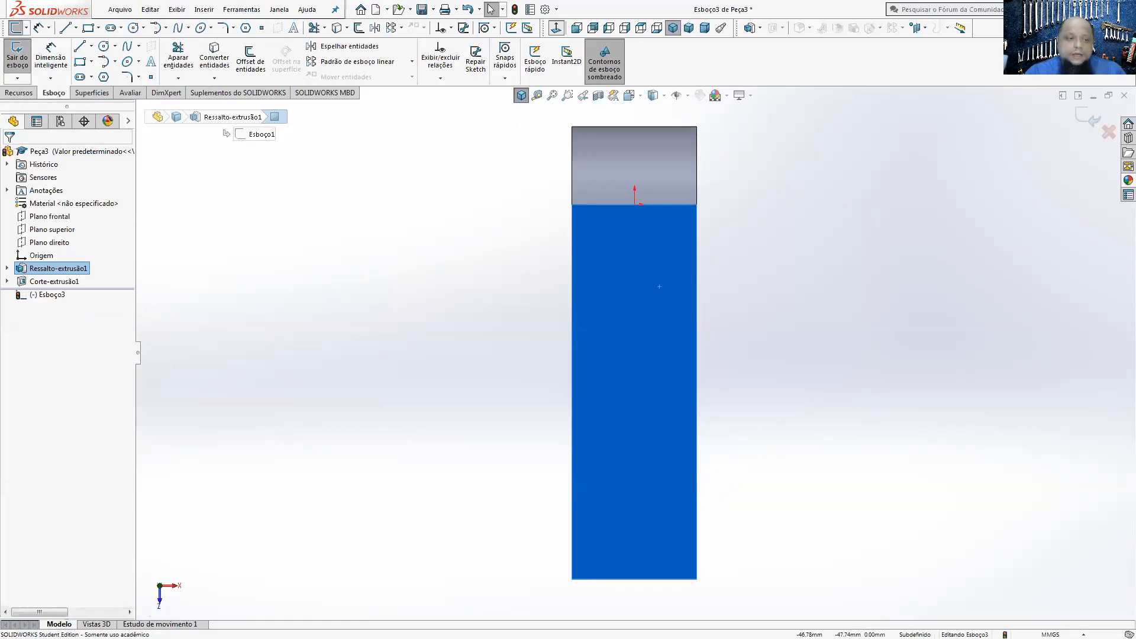
key(alt+Tab)
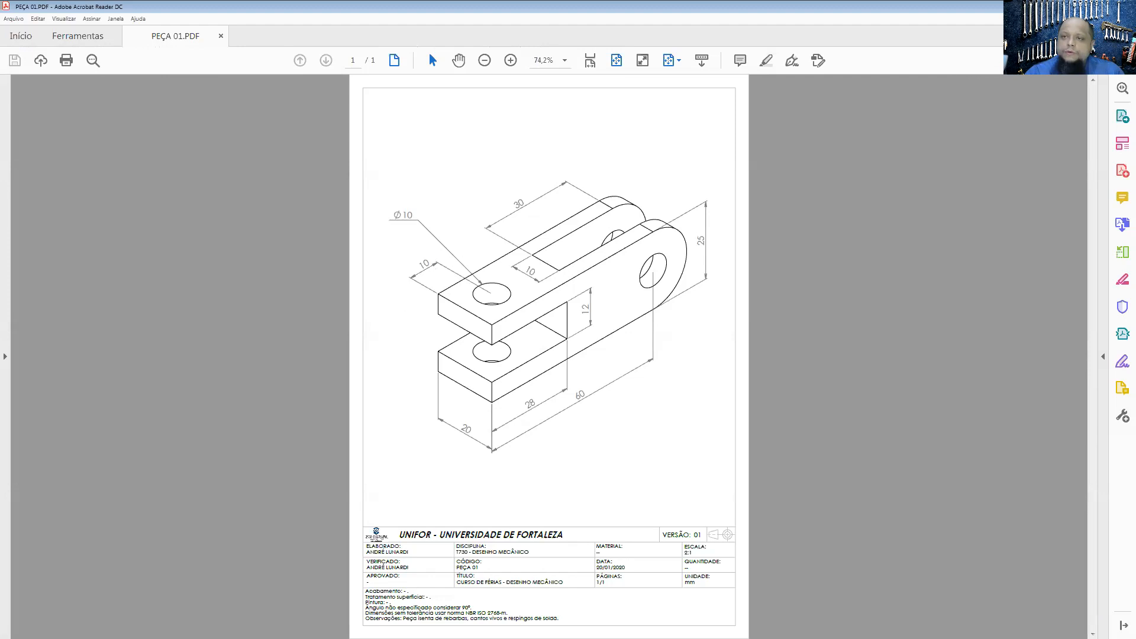
key(alt+Tab)
Step: Sketch a rectangle about 8.5 by 55 mm extending past the rounded end and a circle about 8 mm in diameter near the forked end
scroll(321, 248, up, 2)
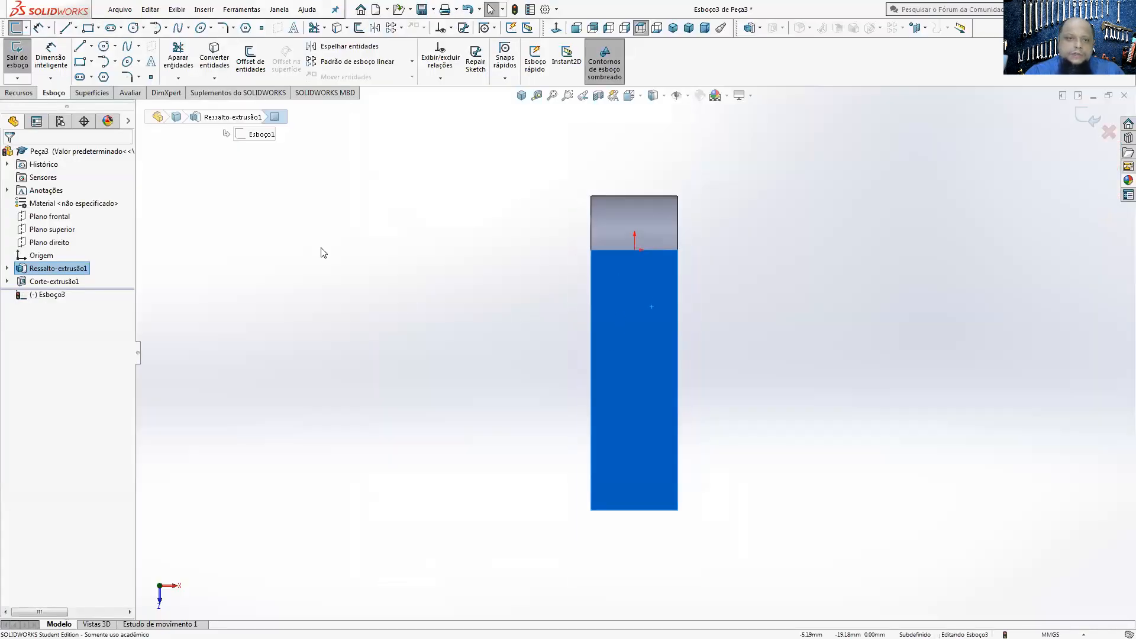
click(80, 61)
drag(615, 149, 652, 387)
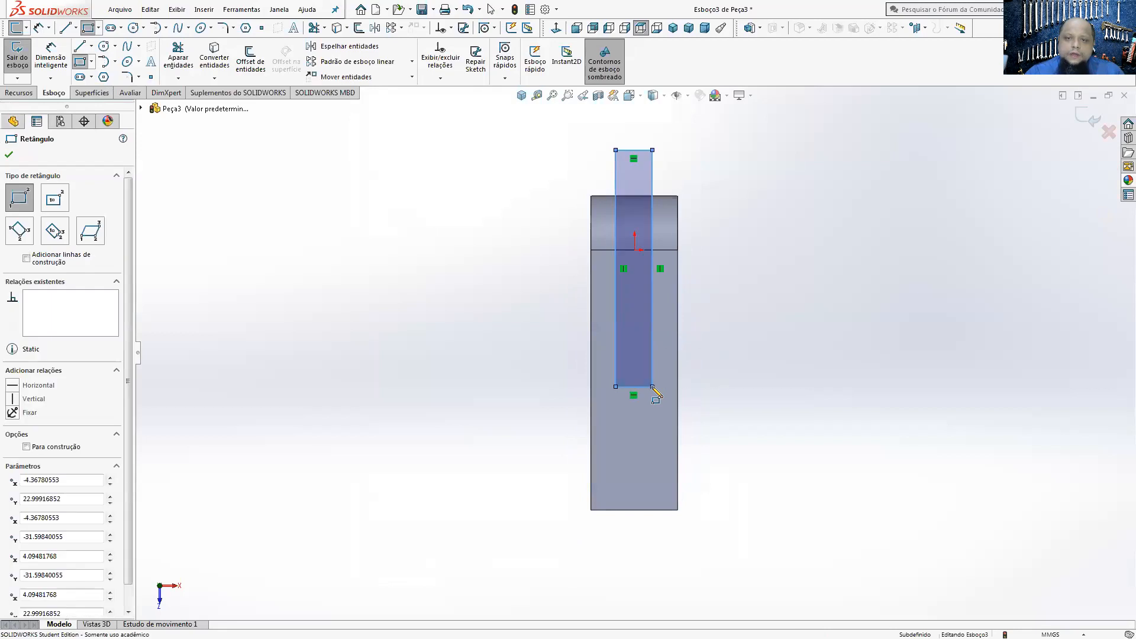
click(104, 47)
click(607, 485)
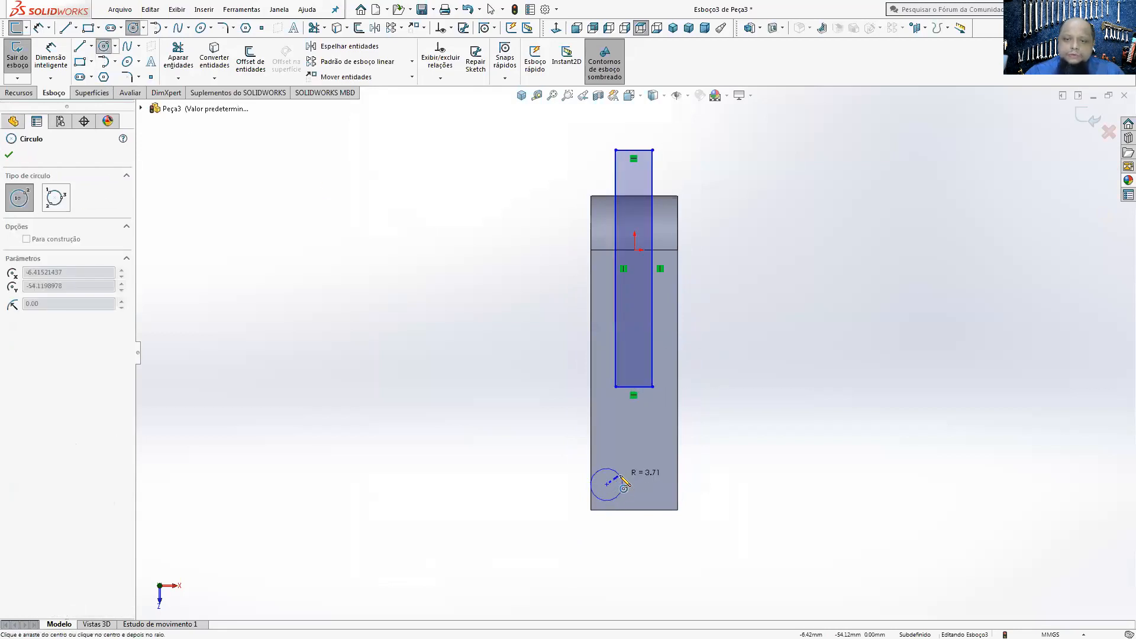
click(623, 485)
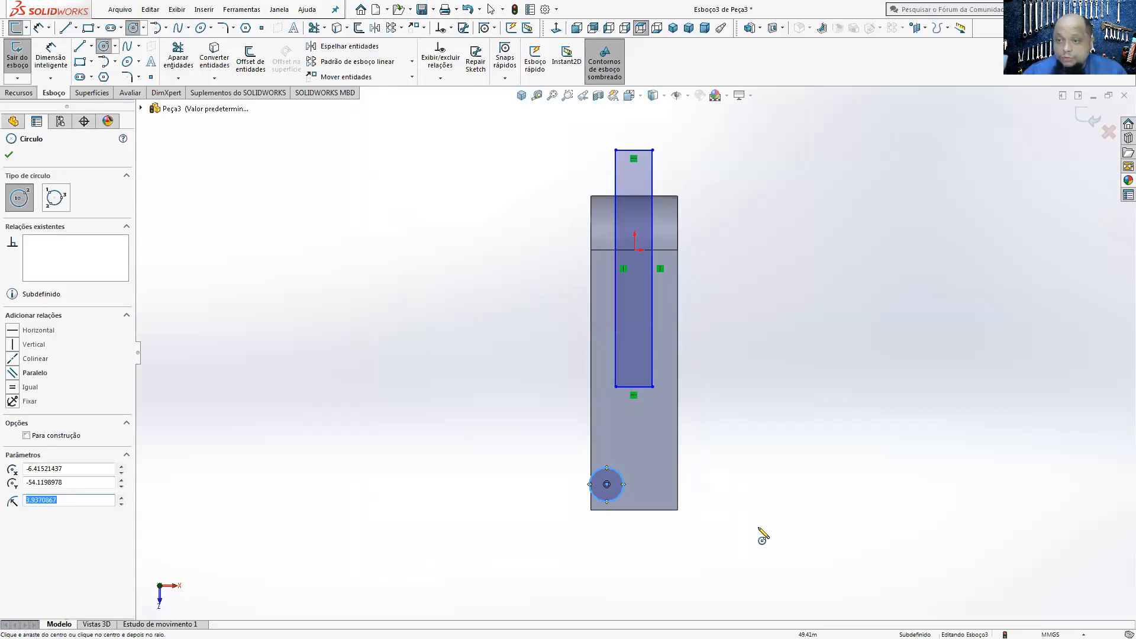
Step: Measure the length of the body's short straight edge at the forked end
click(51, 58)
scroll(582, 518, down, 1)
scroll(582, 518, down, 2)
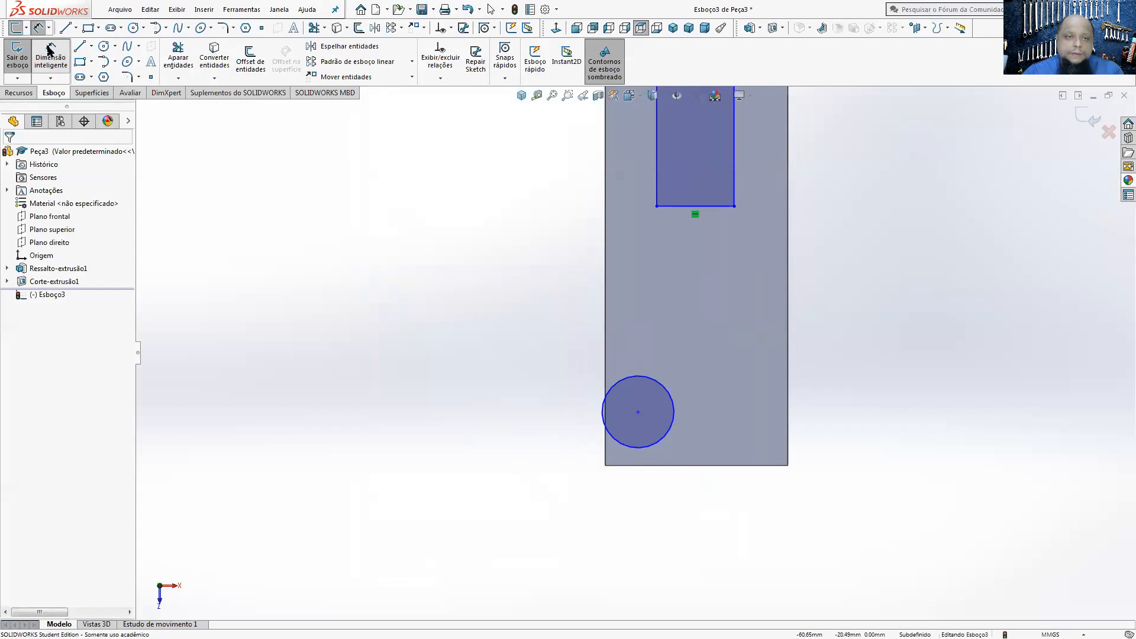
key(Escape)
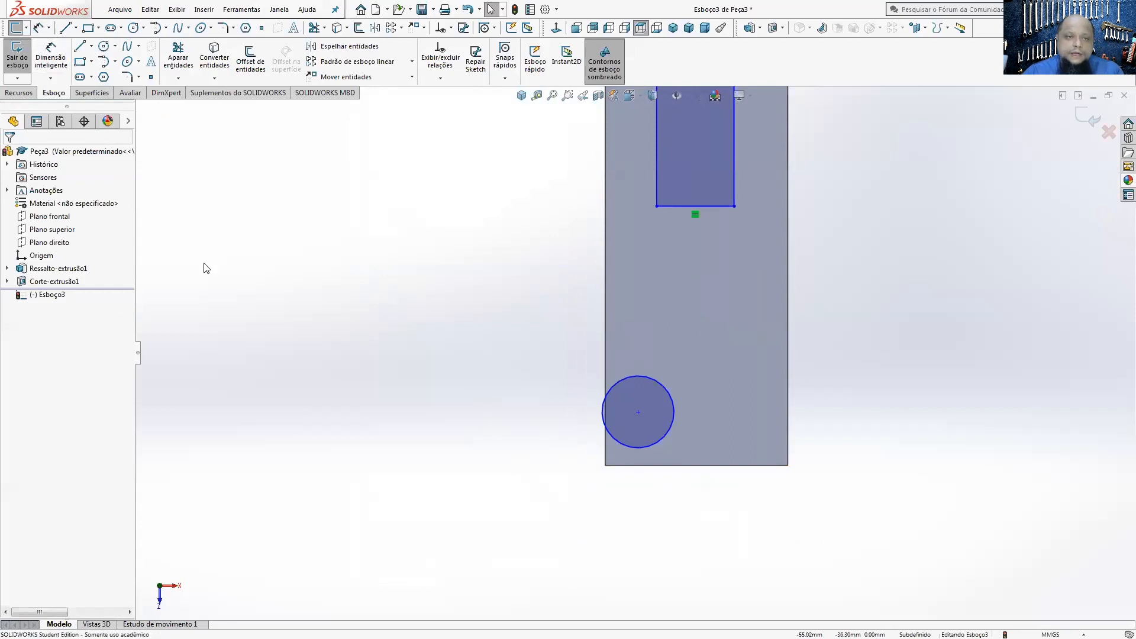
click(129, 92)
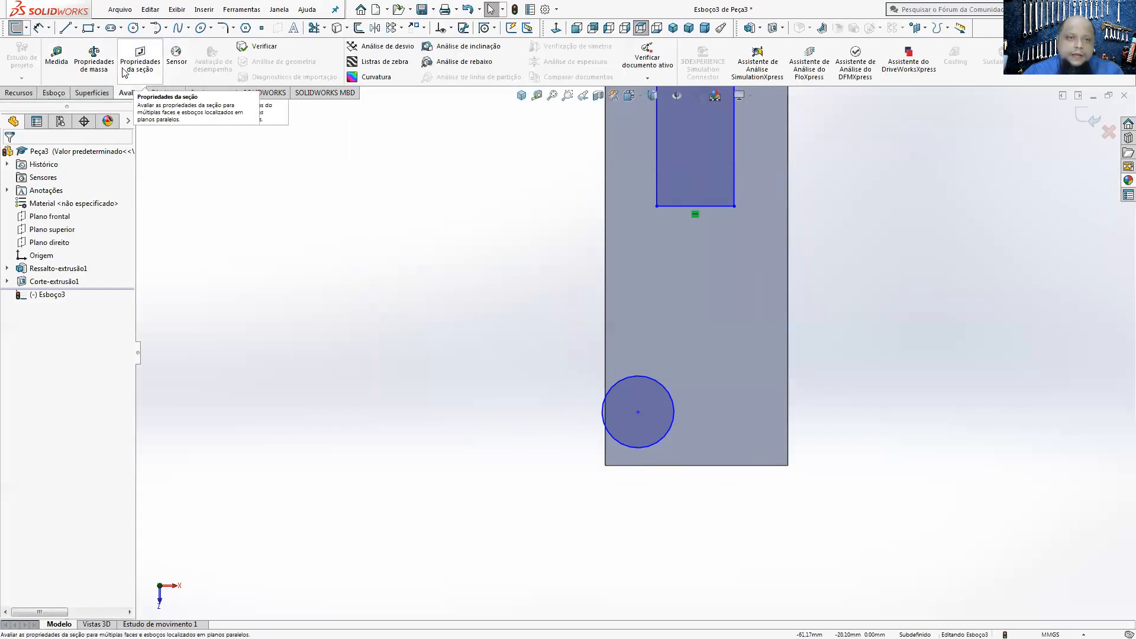
click(56, 58)
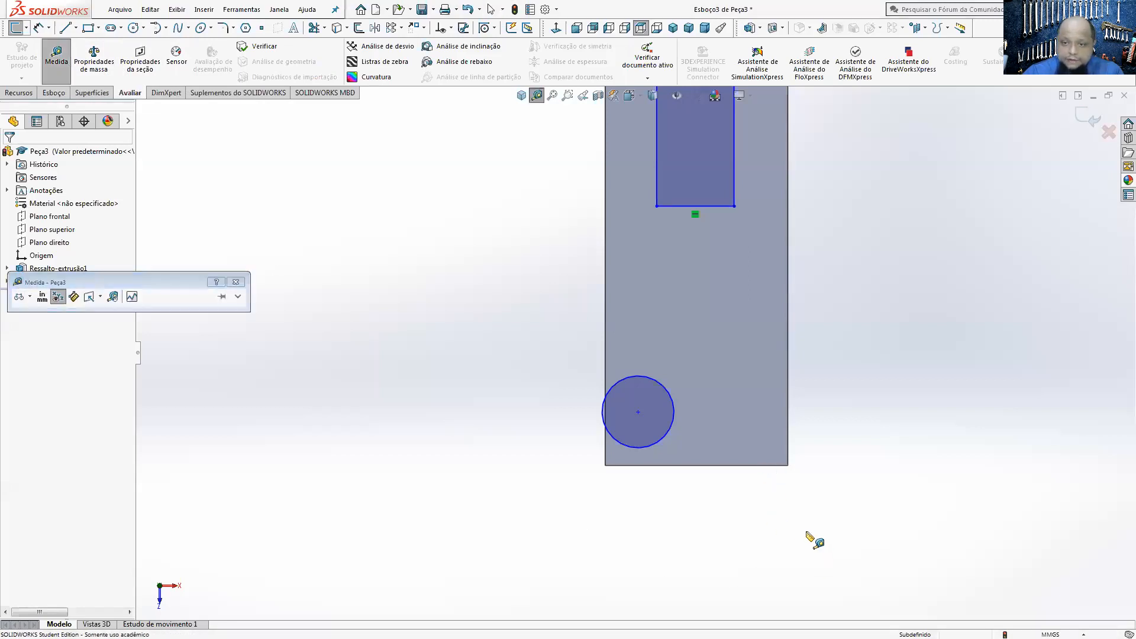
click(760, 465)
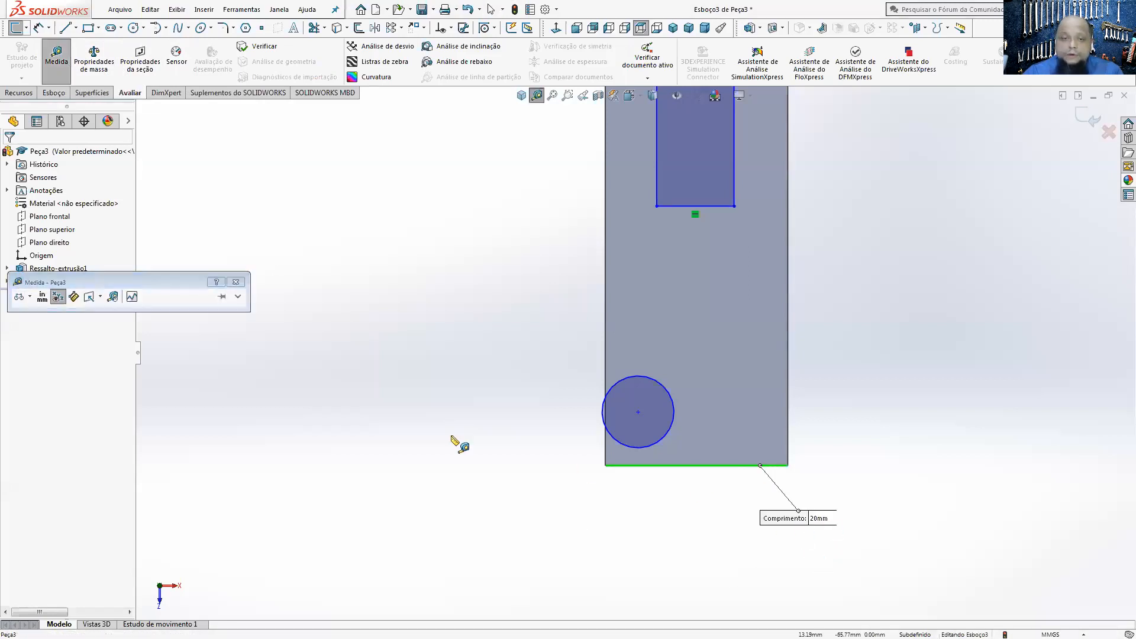
click(236, 282)
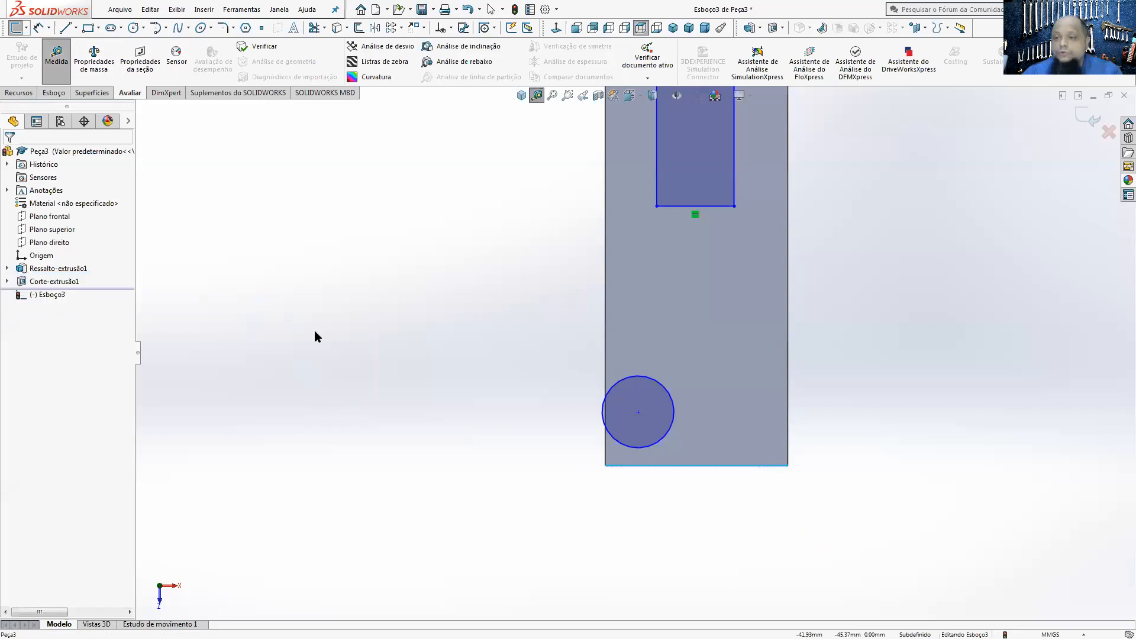
Step: Dimension the circle's centre to the body's long side edge and set the distance to 20/2 mm
click(52, 92)
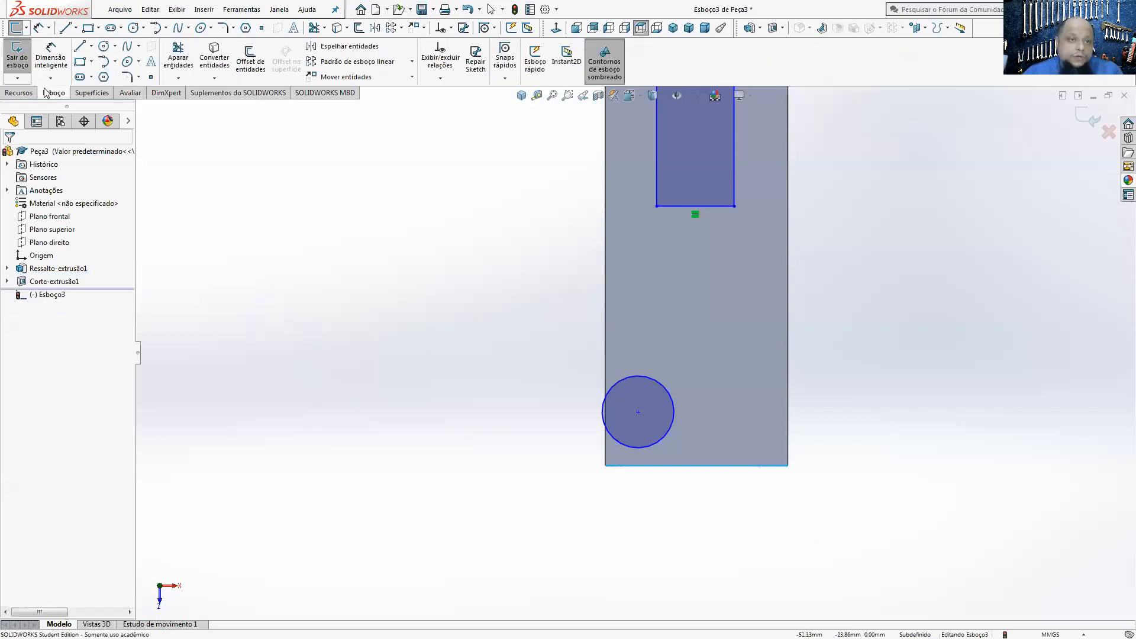
click(52, 60)
click(637, 412)
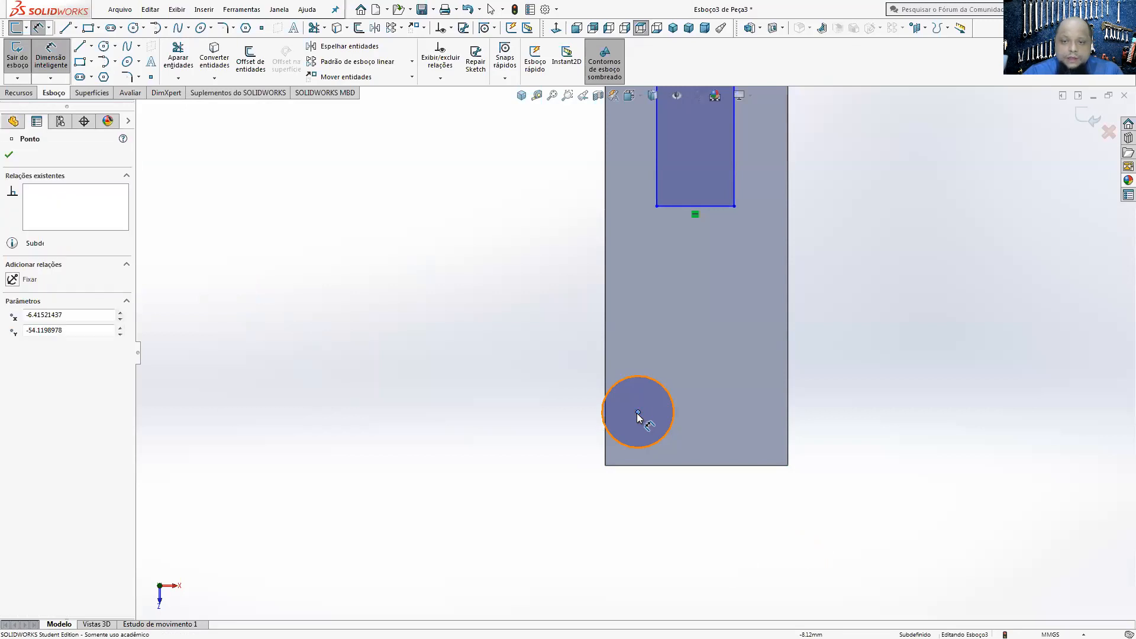
click(787, 409)
click(742, 513)
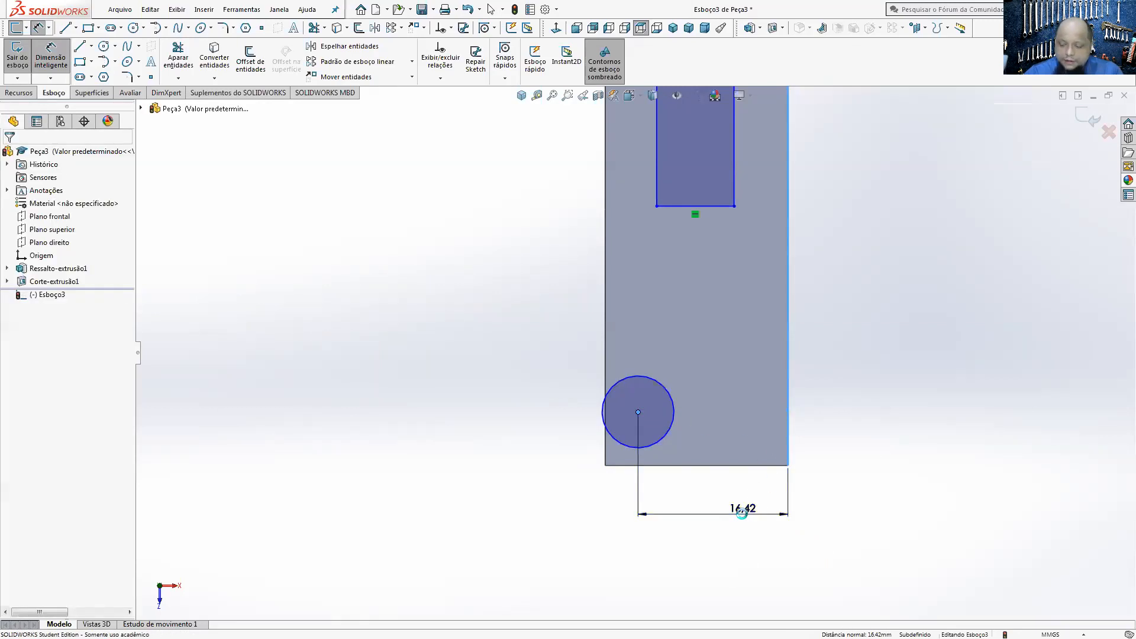
text(20/0)
key(BackSpace)
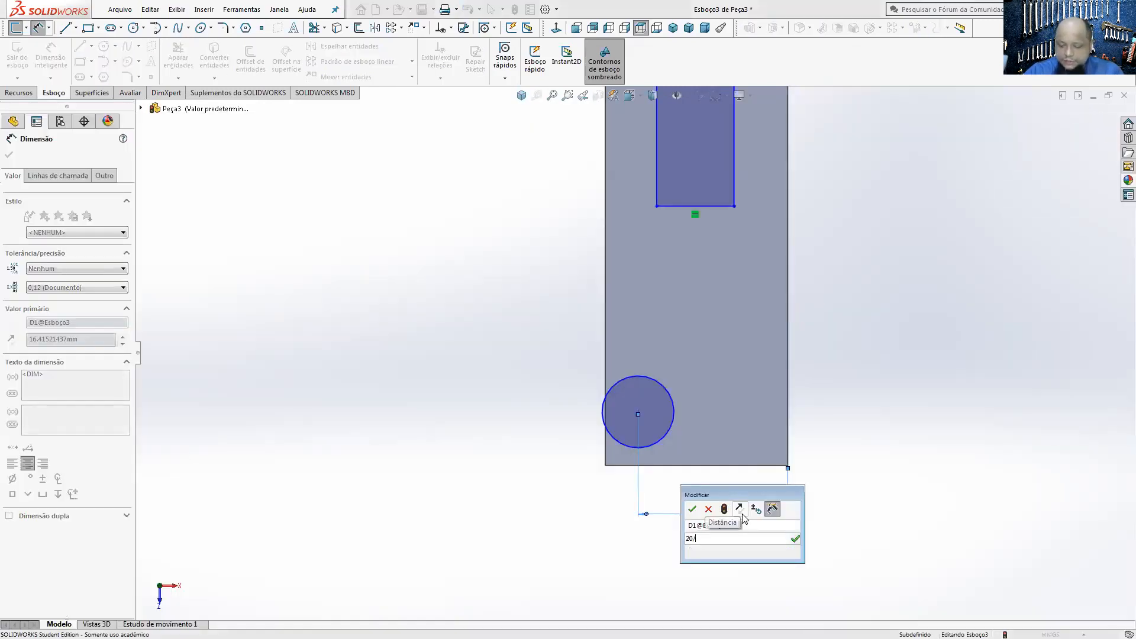
text(2)
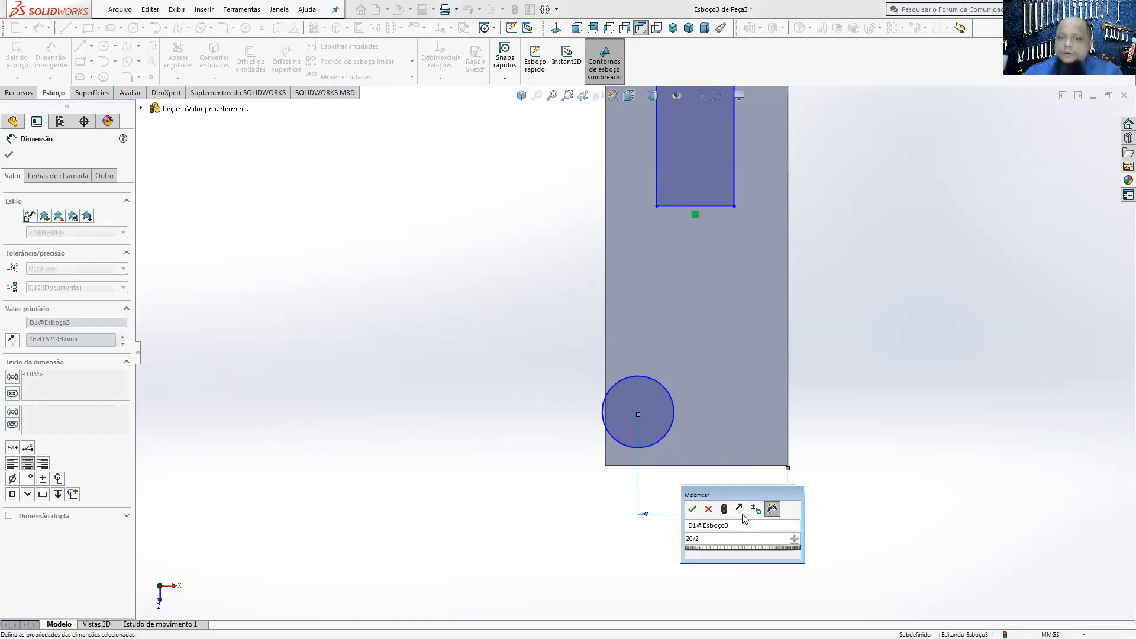
key(Return)
Step: Dimension the circle near the forked end and set its diameter to 10 mm
click(732, 406)
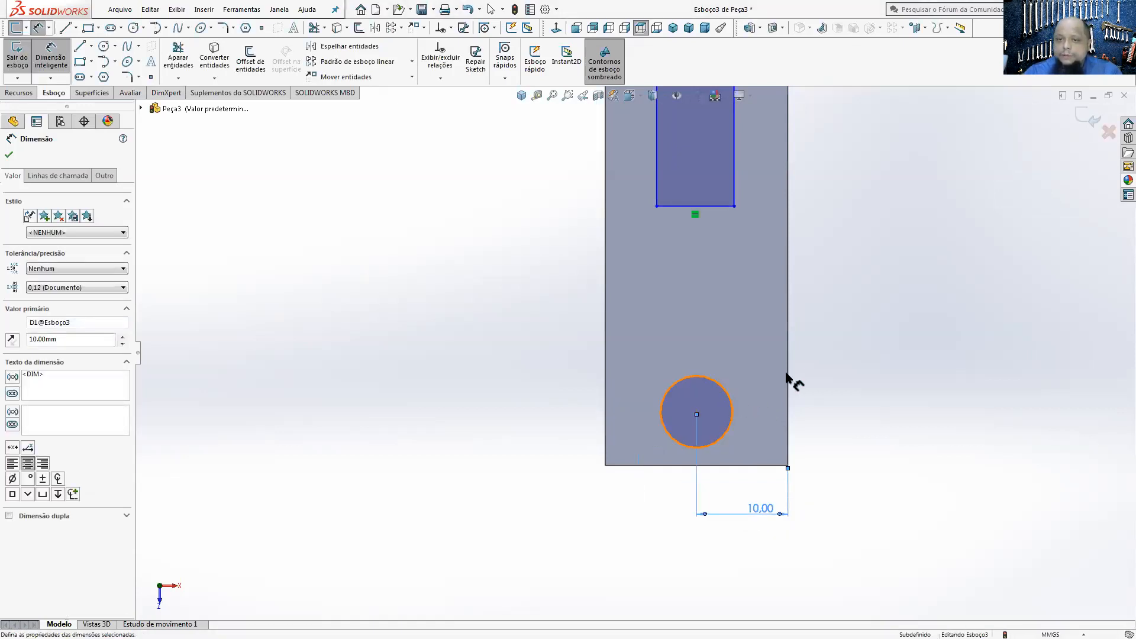
click(846, 342)
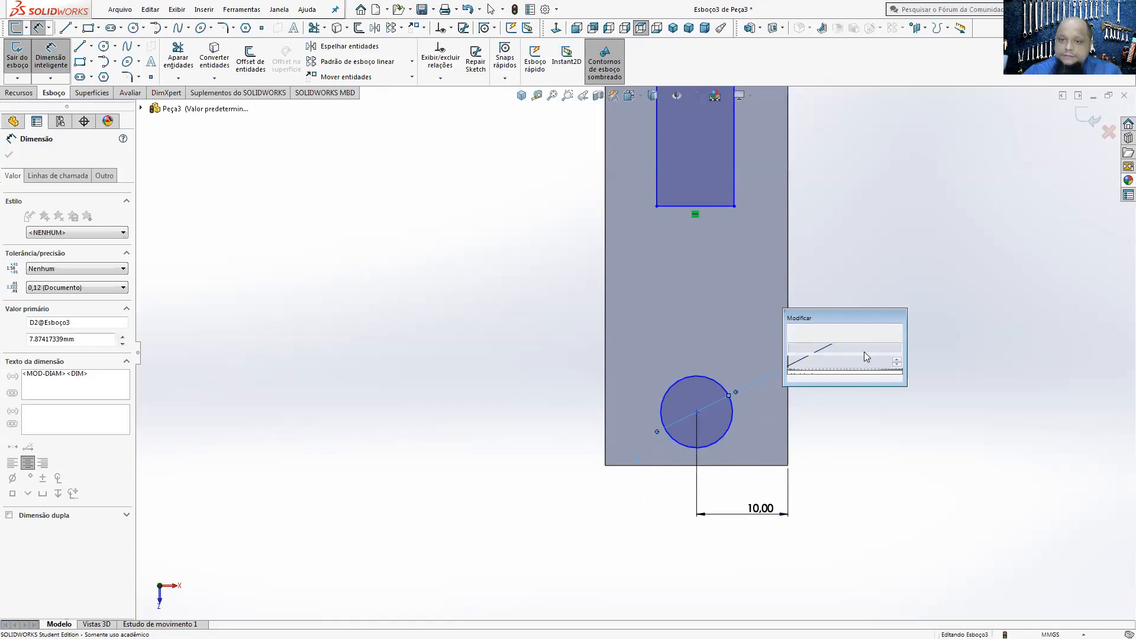
text(10)
key(Return)
click(930, 416)
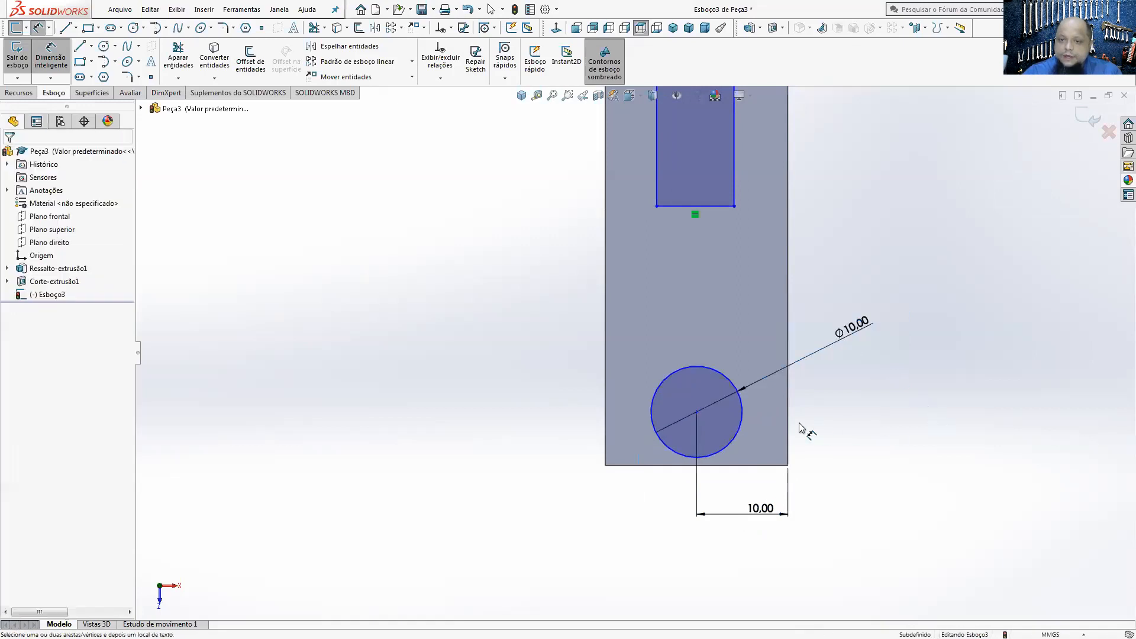
Step: Set the distance from the circle's centre to the short edge at the forked end to 10 mm
click(696, 413)
click(775, 466)
click(826, 442)
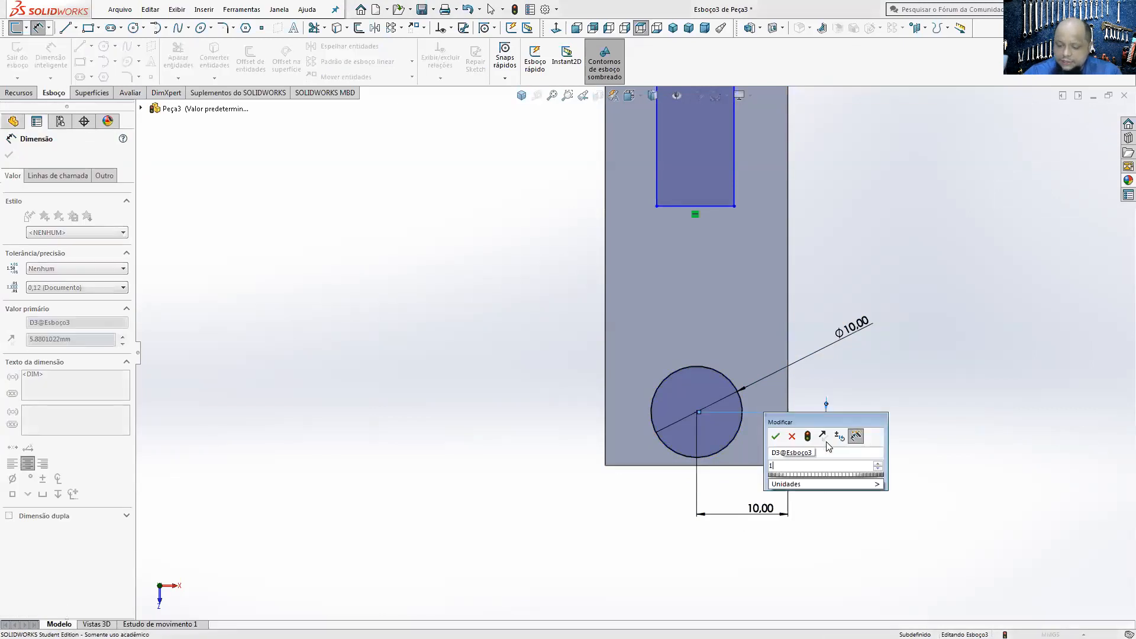
text(10)
key(Return)
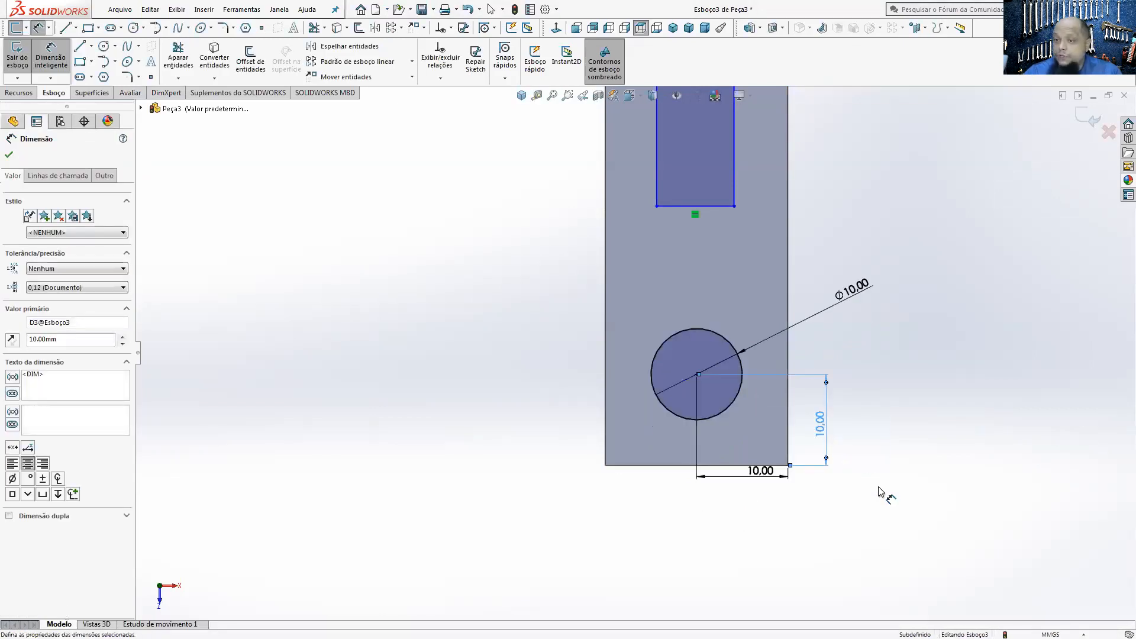
Step: Set the distance from the edge where the rounded end begins to the slot rectangle's inner end to 30 mm
scroll(722, 203, up, 5)
scroll(651, 189, down, 2)
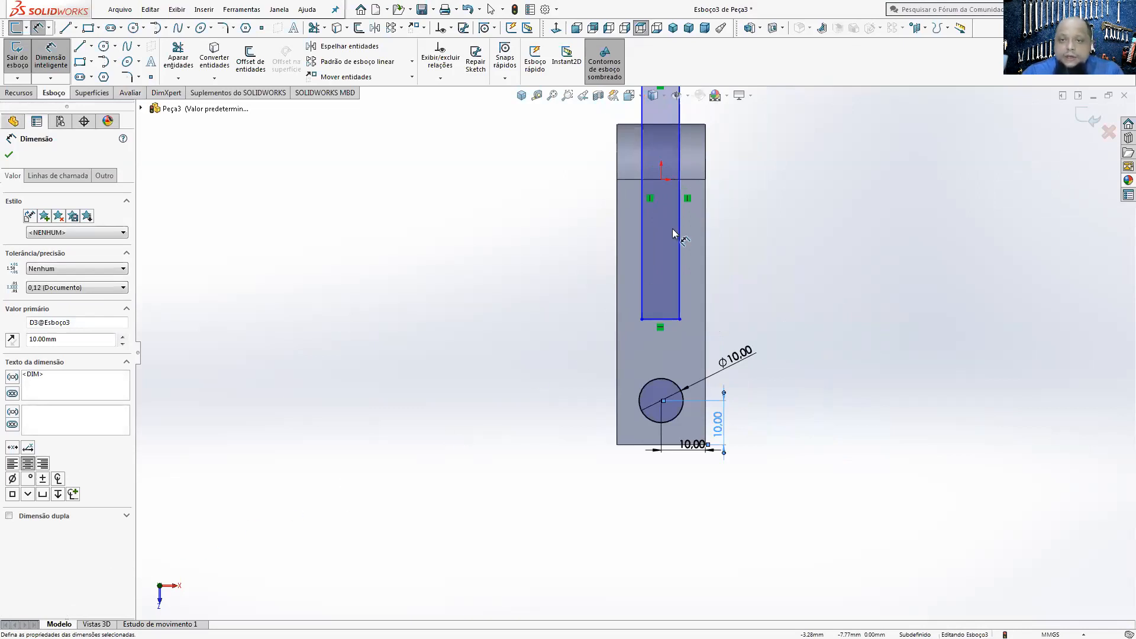
click(696, 180)
click(650, 319)
click(529, 228)
text(30)
key(Return)
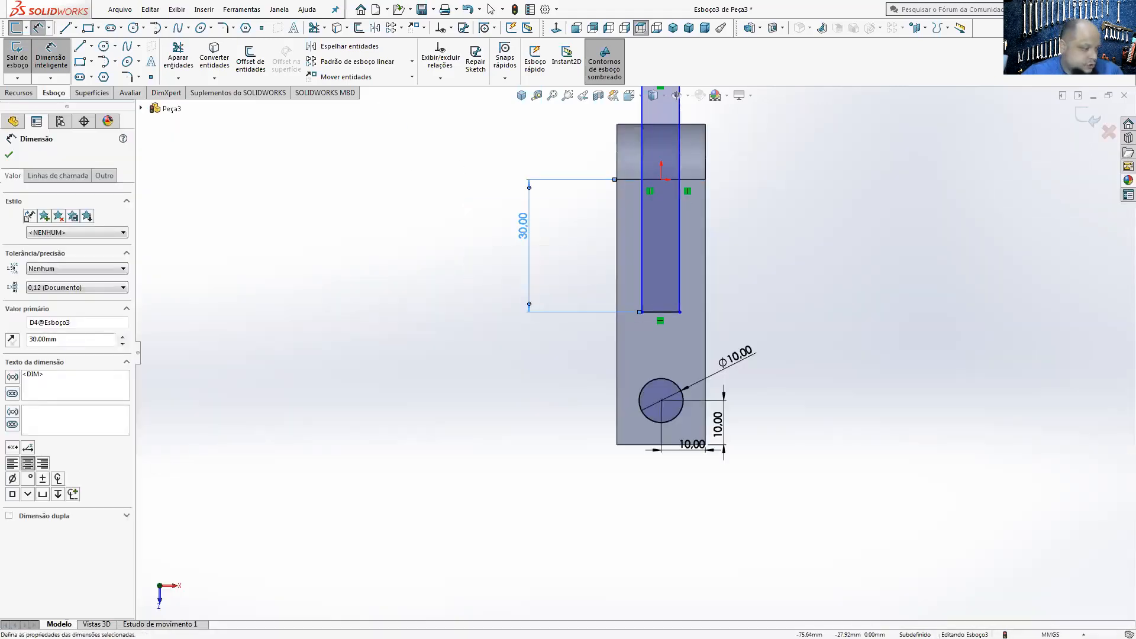
Step: Check the slot width in the PEÇA 01 drawing and set the slot rectangle's width to 10 mm
key(alt+Tab)
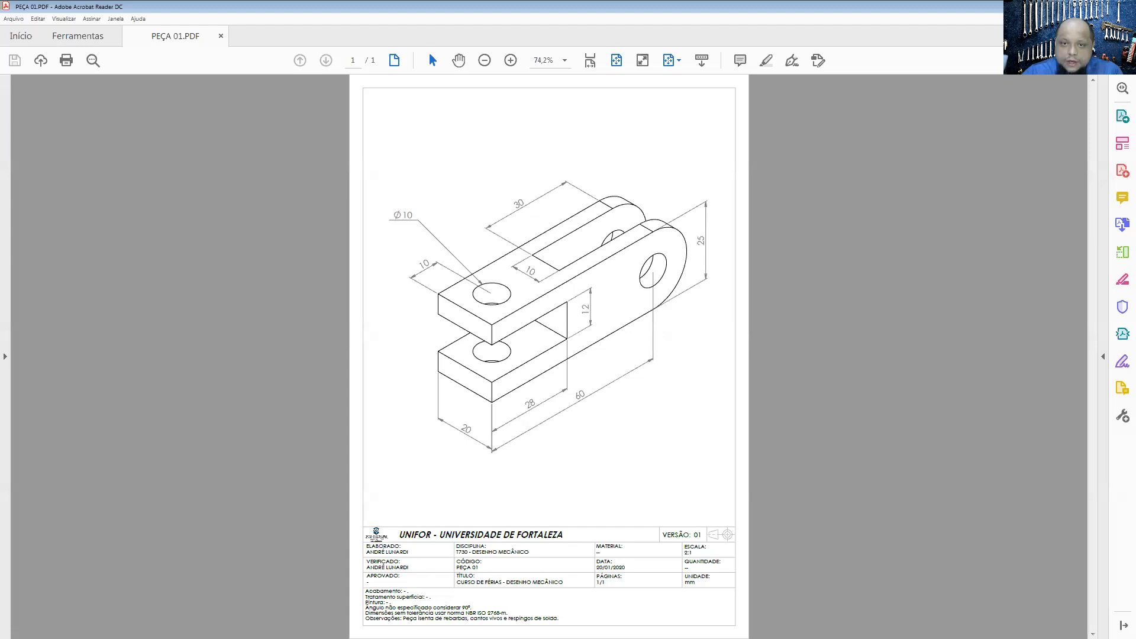
key(alt+Tab)
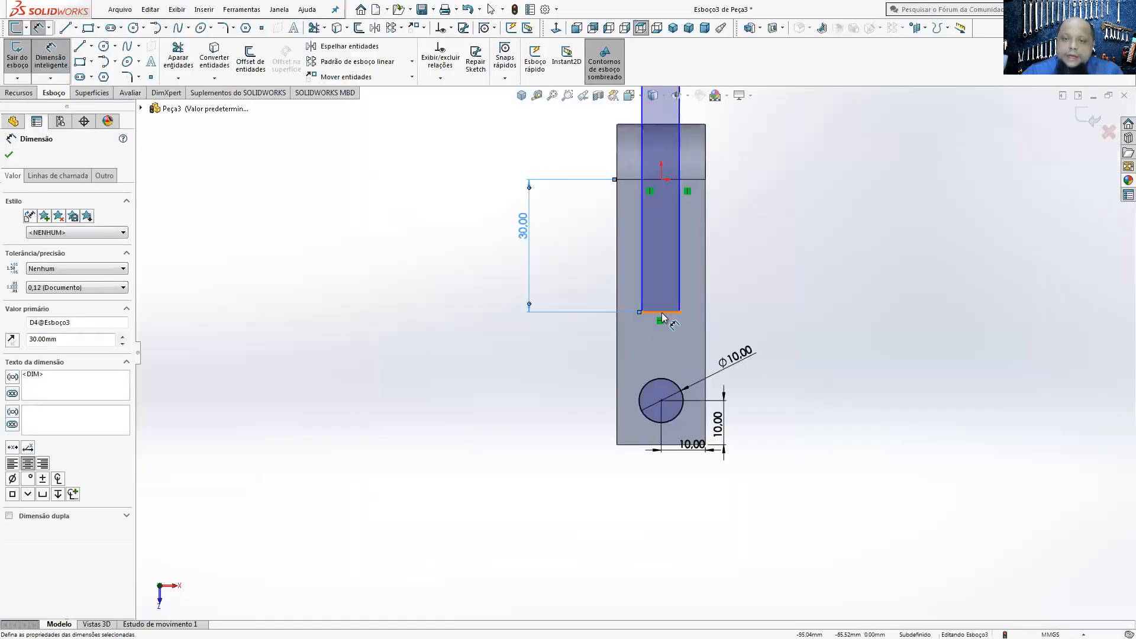
click(663, 318)
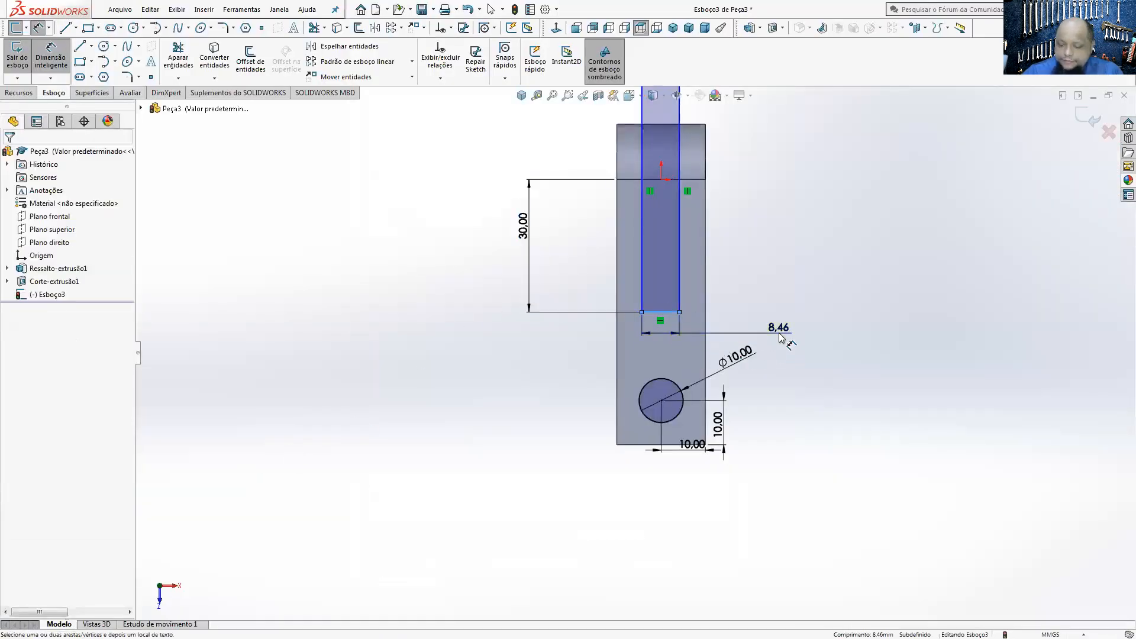
click(769, 331)
text(10)
key(Return)
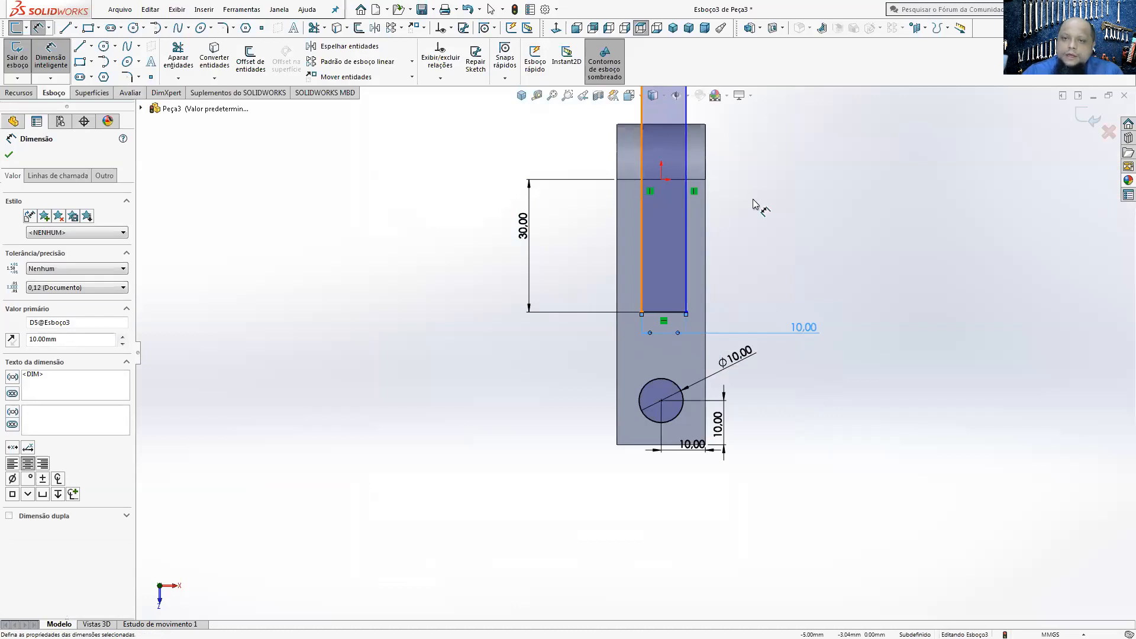
Step: Dimension the slot rectangle's long side to the nearest long body edge and set the distance to 5 mm
click(643, 288)
click(618, 285)
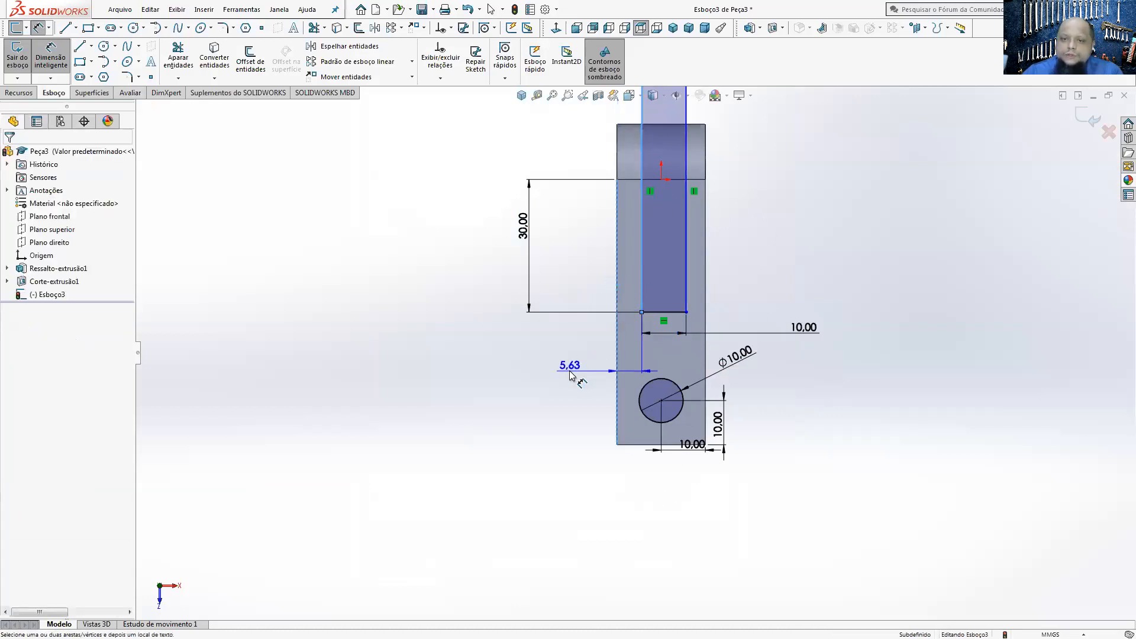
click(568, 368)
text(5)
key(Return)
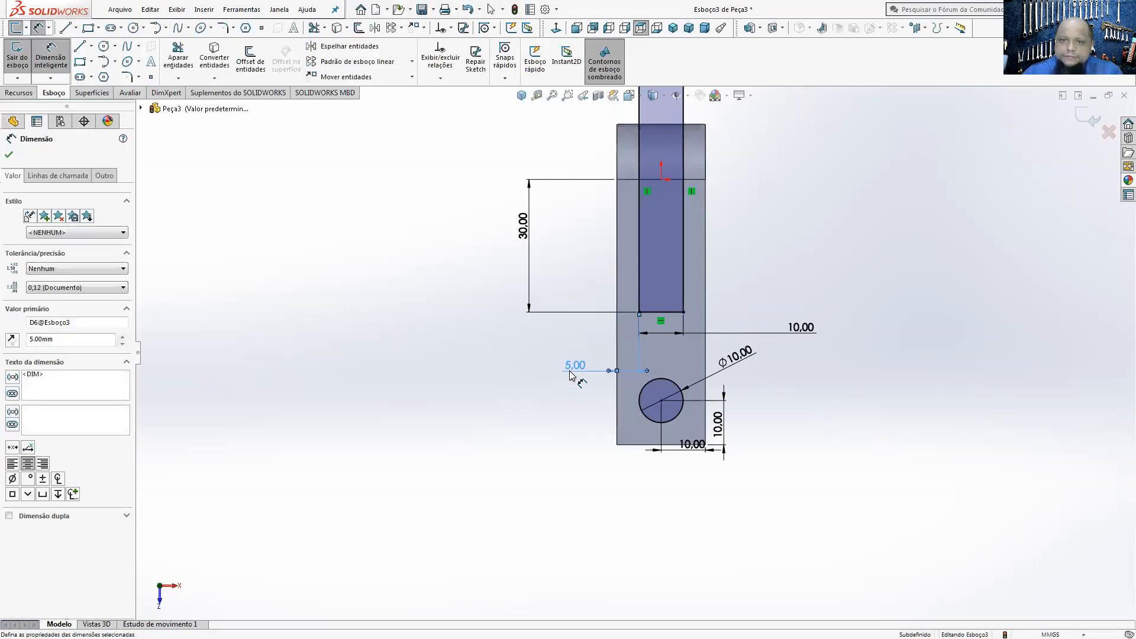
Step: Shorten the slot rectangle by moving its free end to just beyond the body's rounded end
middle_drag(616, 406, 644, 327)
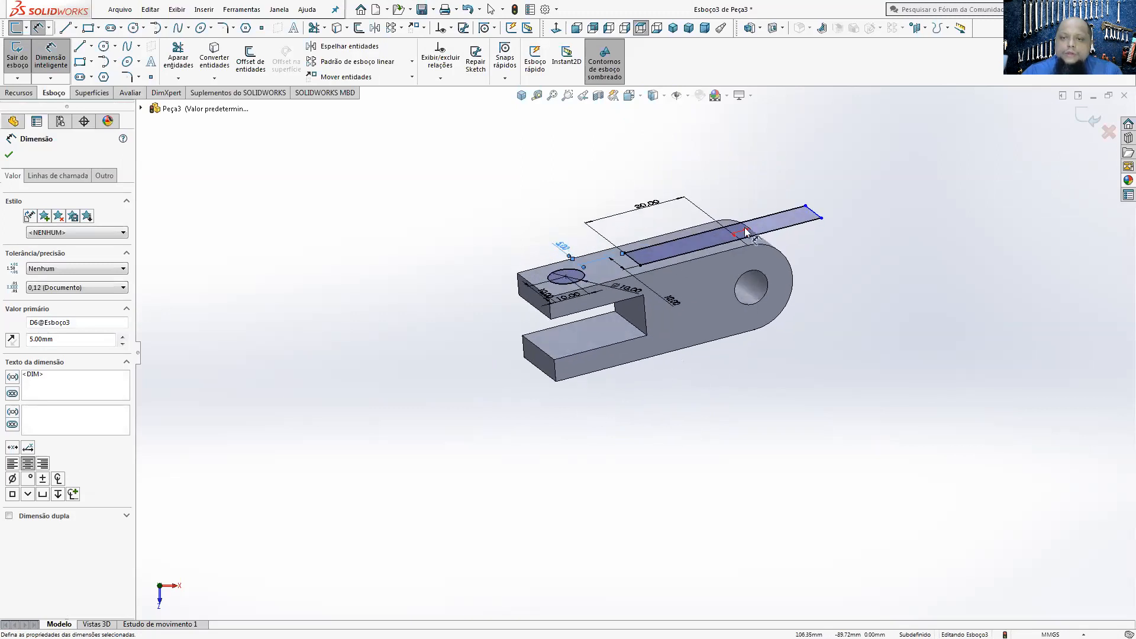
middle_drag(724, 287, 817, 190)
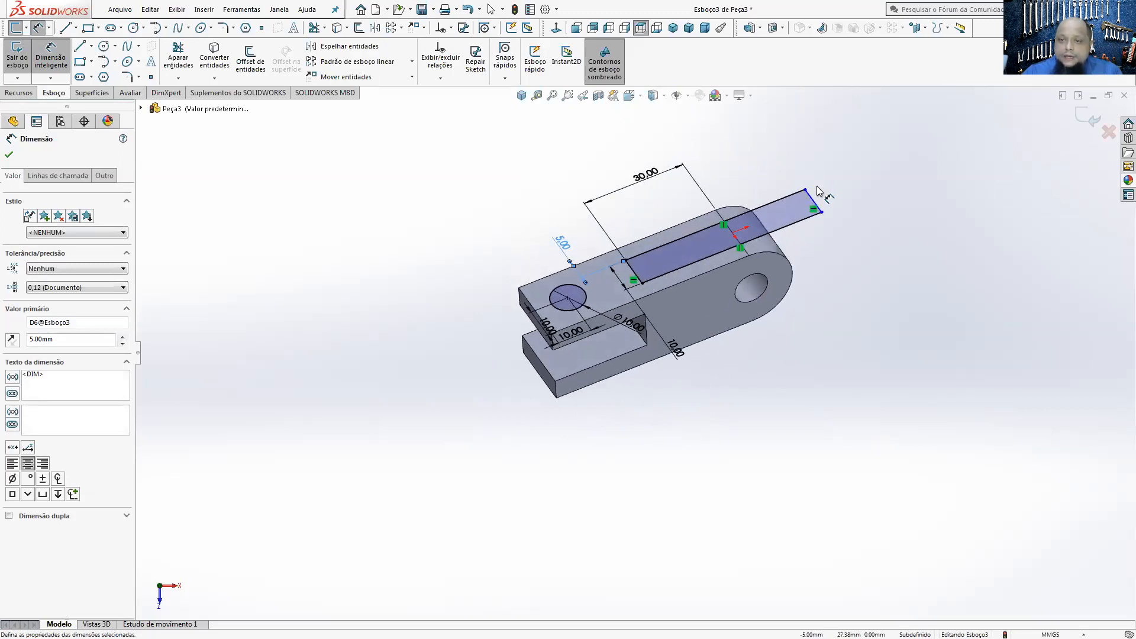
click(556, 28)
key(Escape)
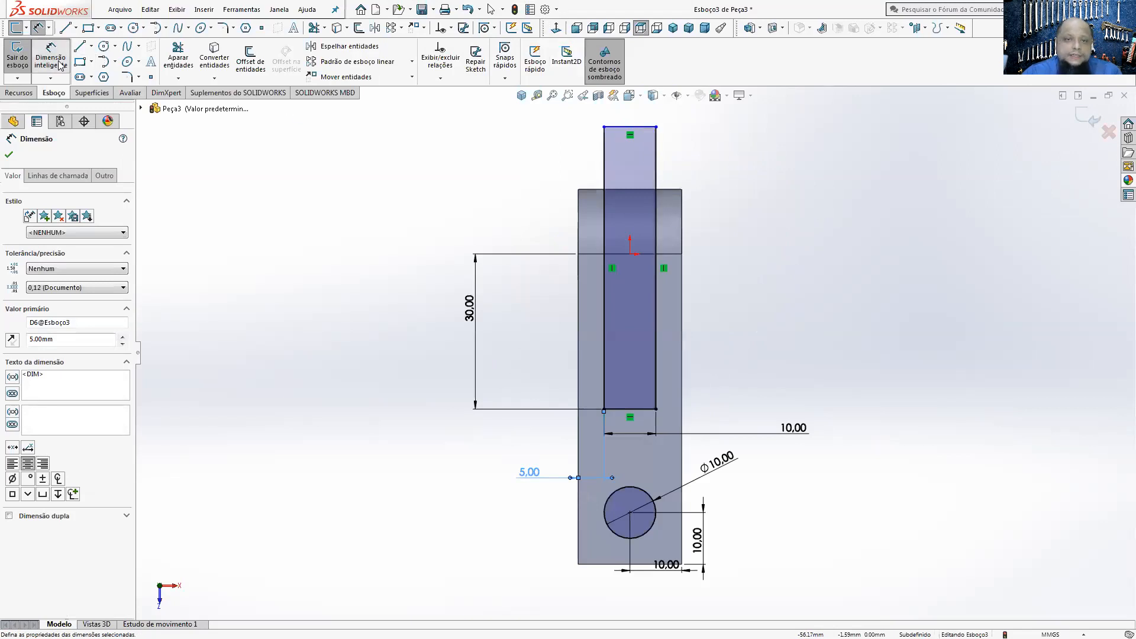
mouse_move(633, 131)
mouse_down()
mouse_move(633, 282)
mouse_move(634, 178)
mouse_move(635, 191)
mouse_up()
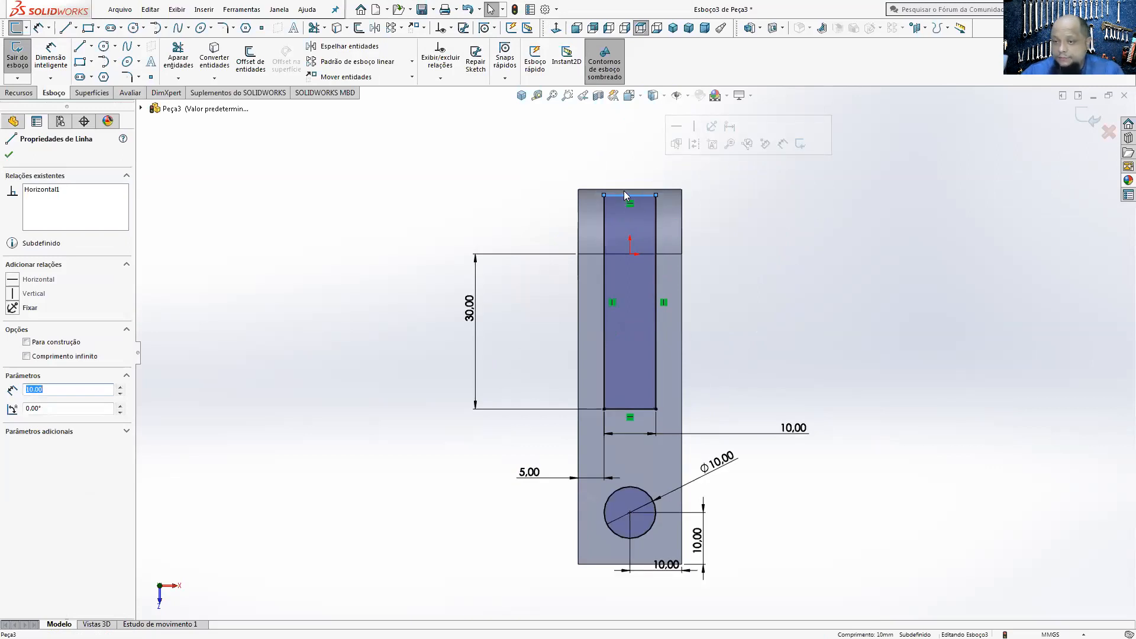
drag(633, 202, 629, 180)
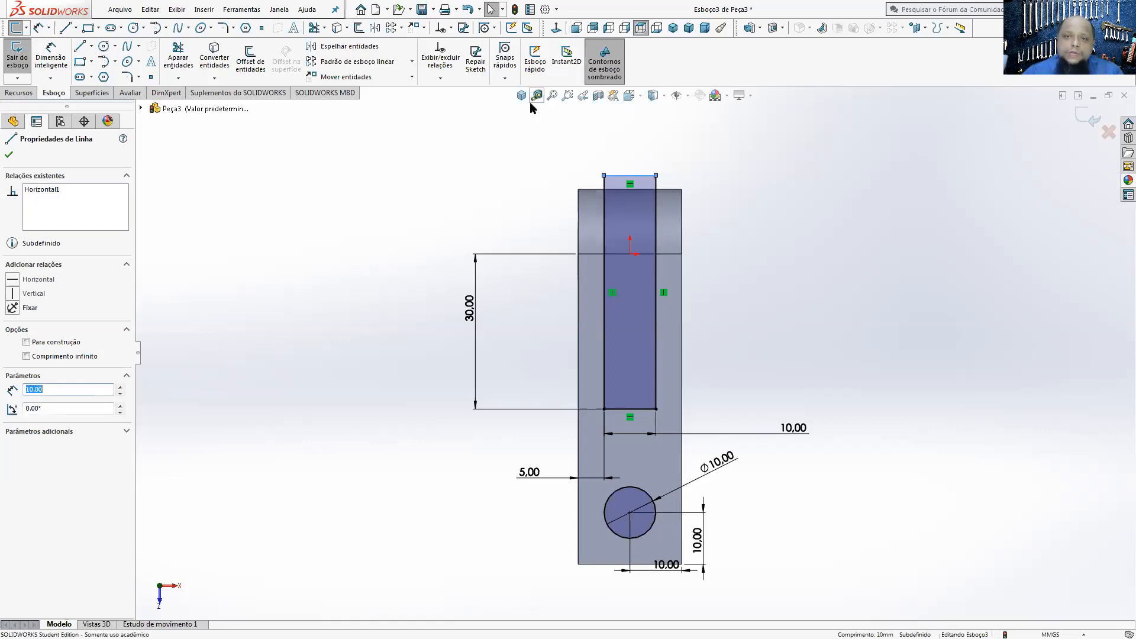
Step: Cut-extrude the slot and circle profiles through the whole body using the Passante end condition
key(ctrl+7)
click(19, 93)
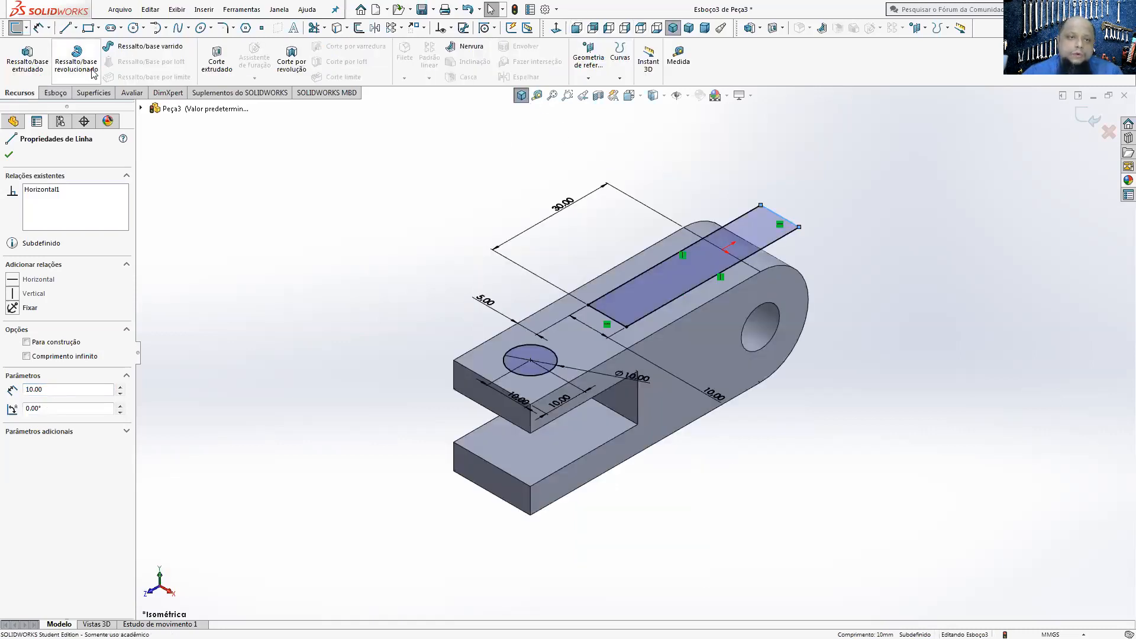
click(217, 60)
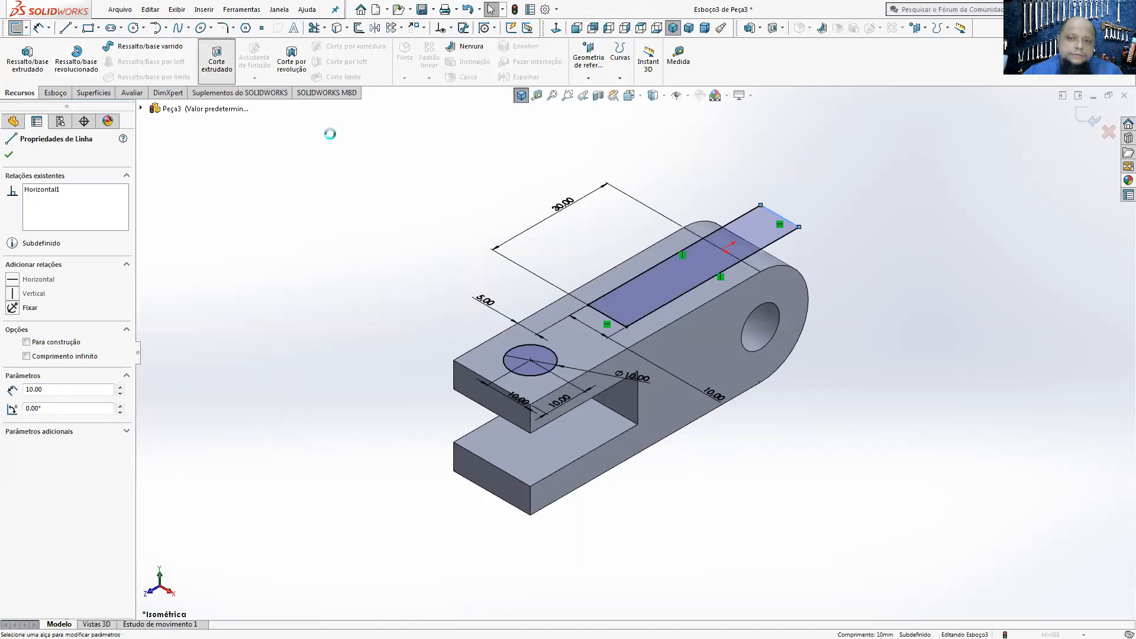
click(60, 228)
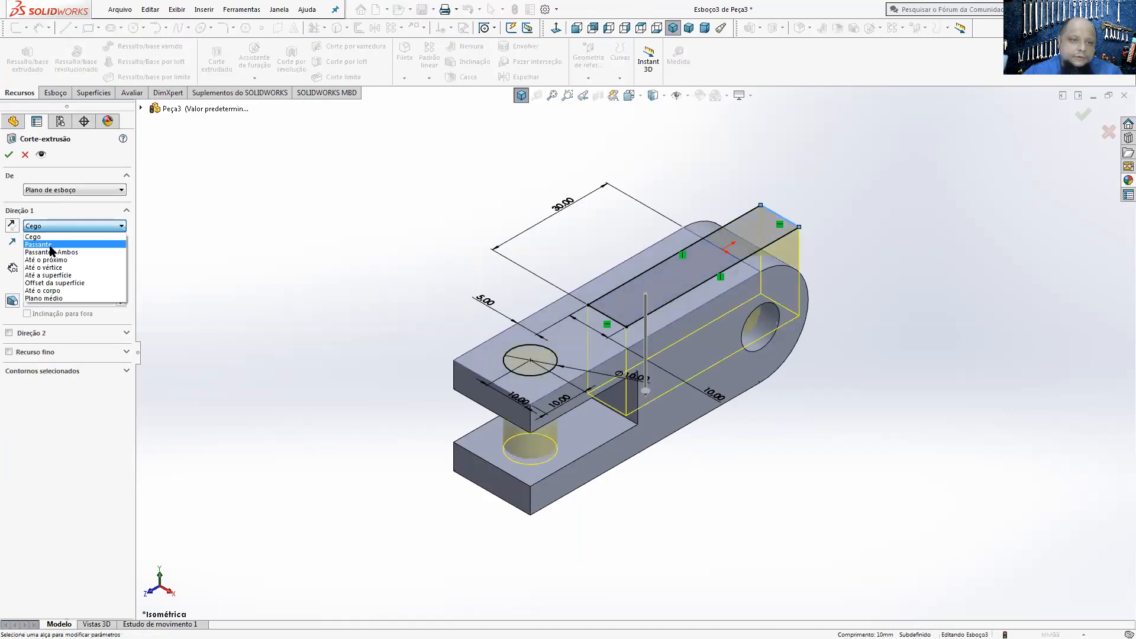
click(51, 245)
click(8, 156)
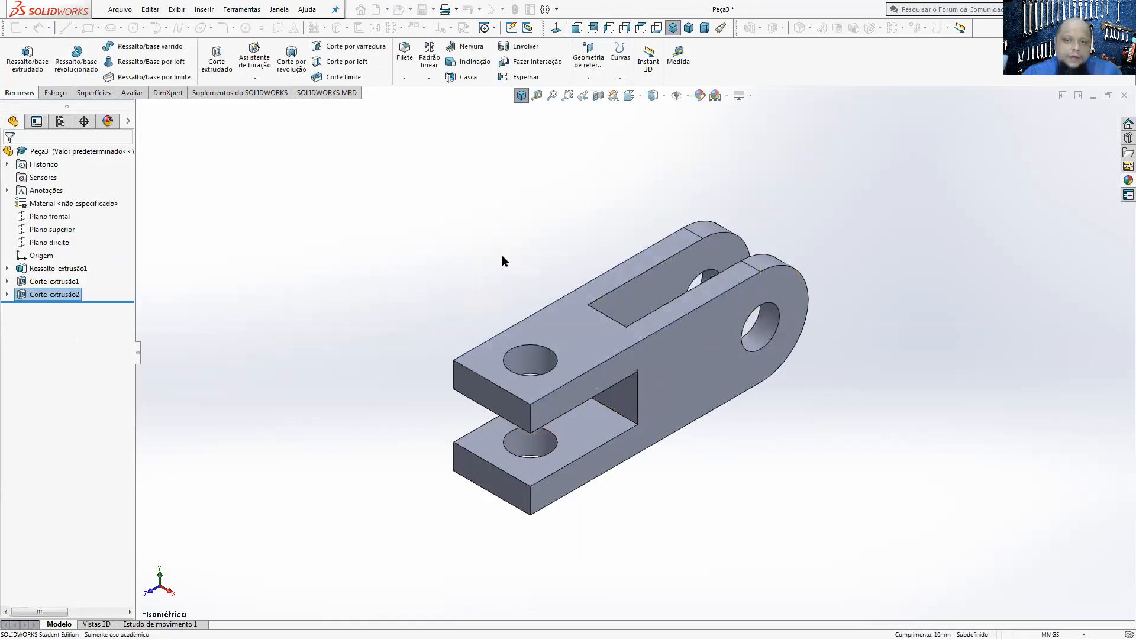
middle_drag(679, 386, 652, 325)
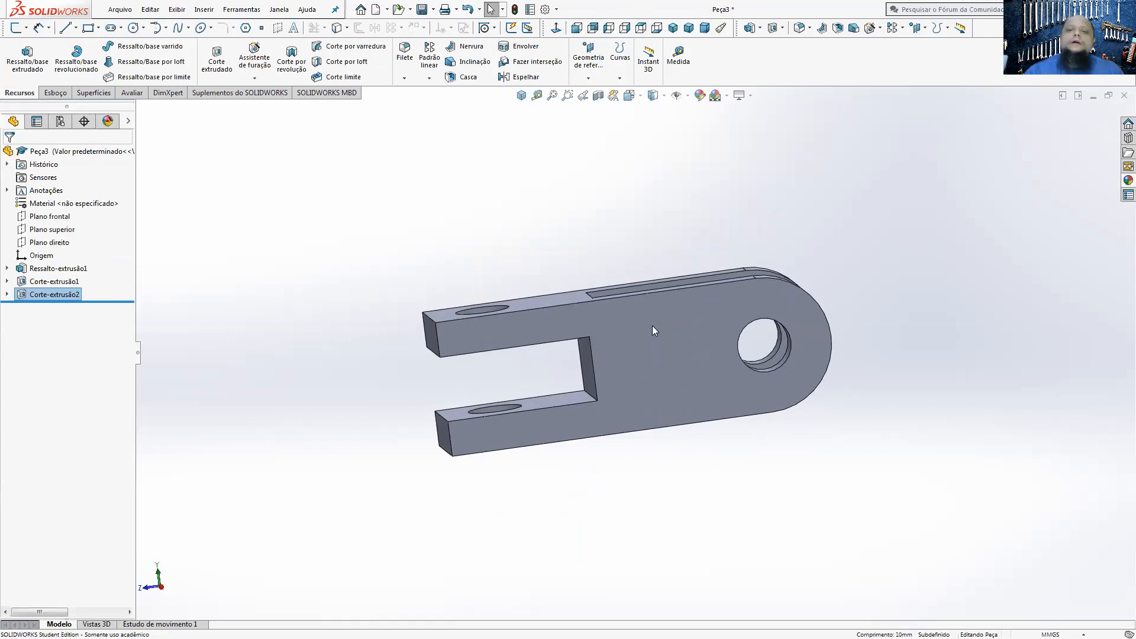
middle_drag(681, 341, 762, 413)
key(Escape)
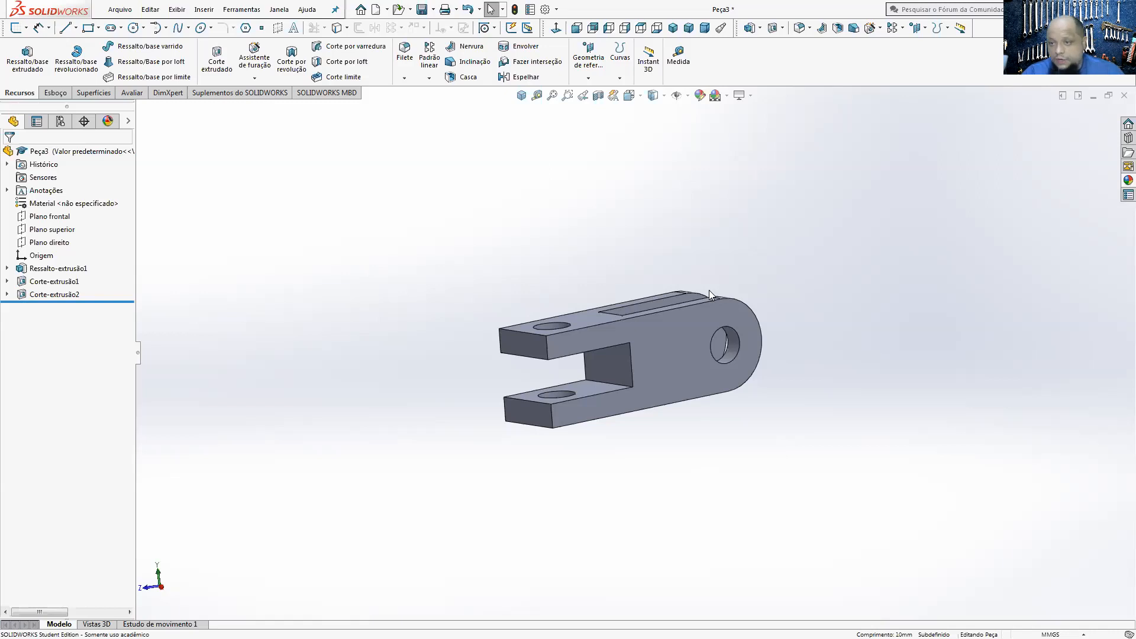
middle_drag(664, 381, 568, 396)
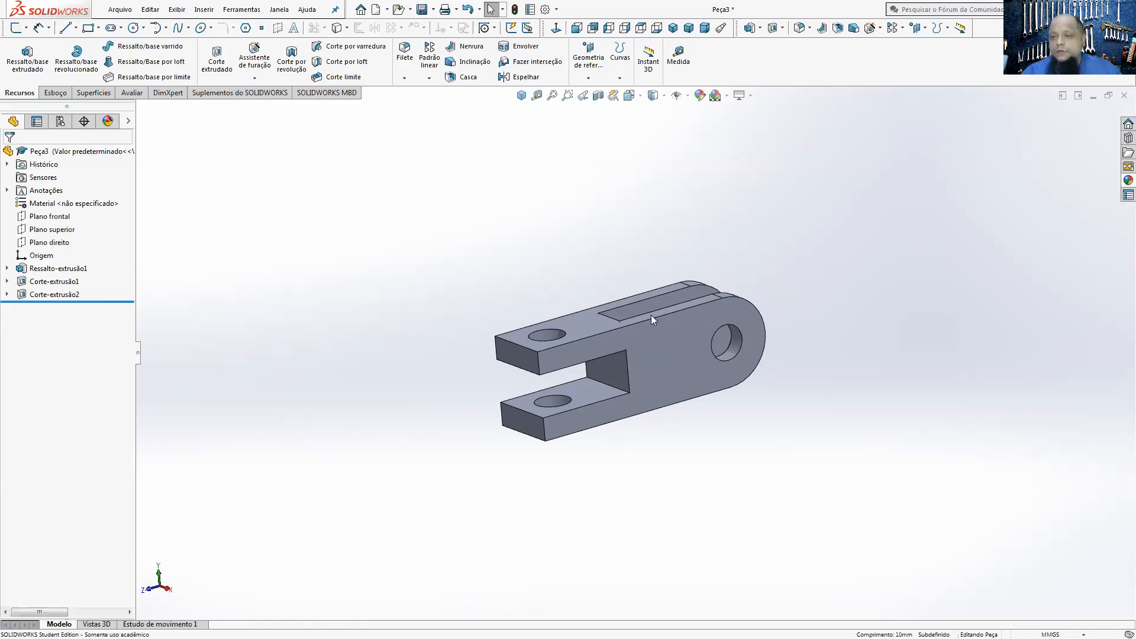
click(522, 96)
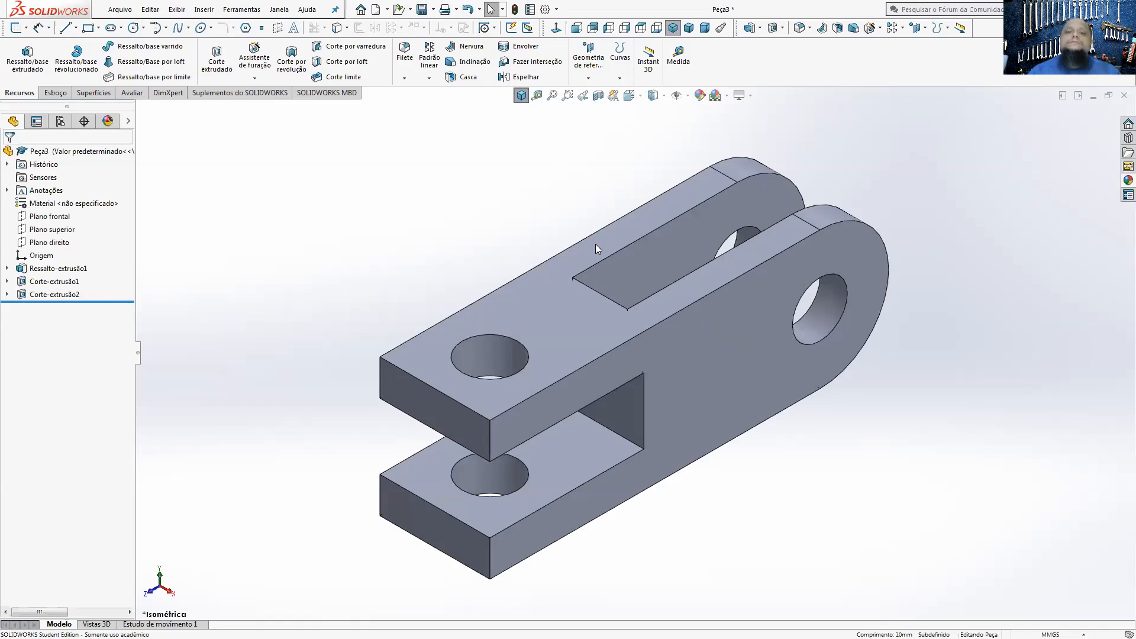
Step: Close the finished part without saving it and create a new part document (Peça)
click(1116, 96)
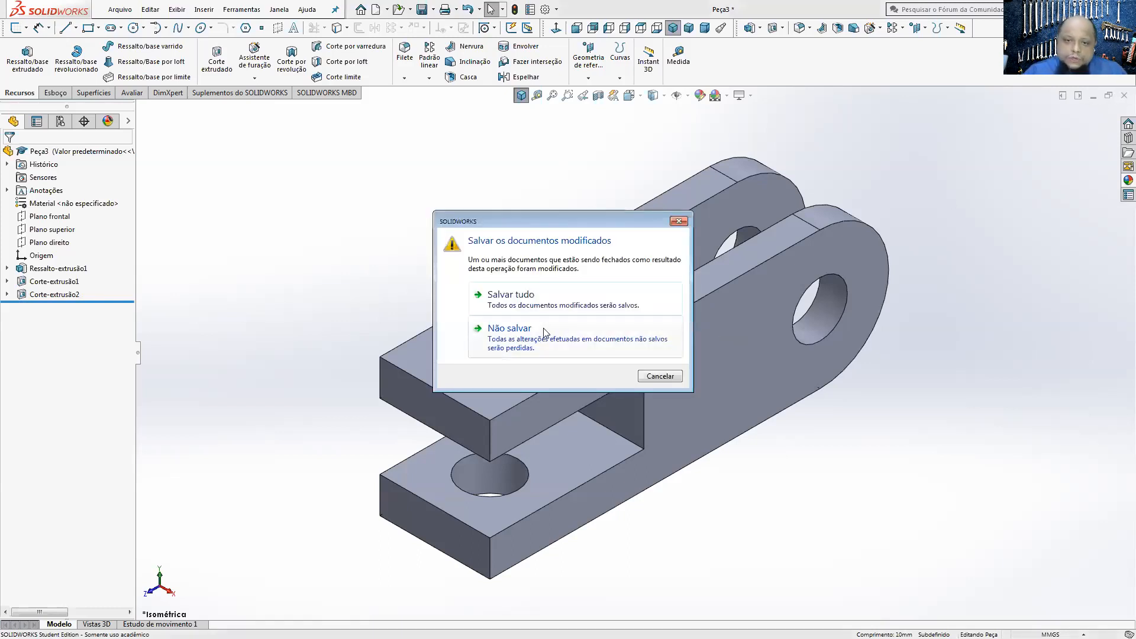
click(543, 333)
click(292, 10)
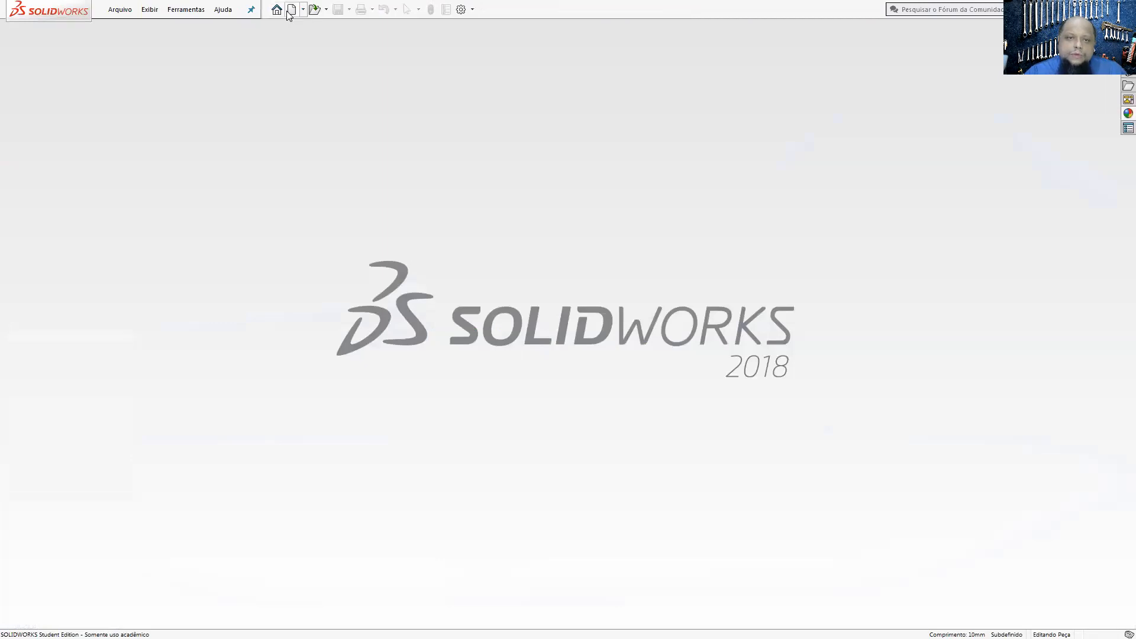
click(441, 309)
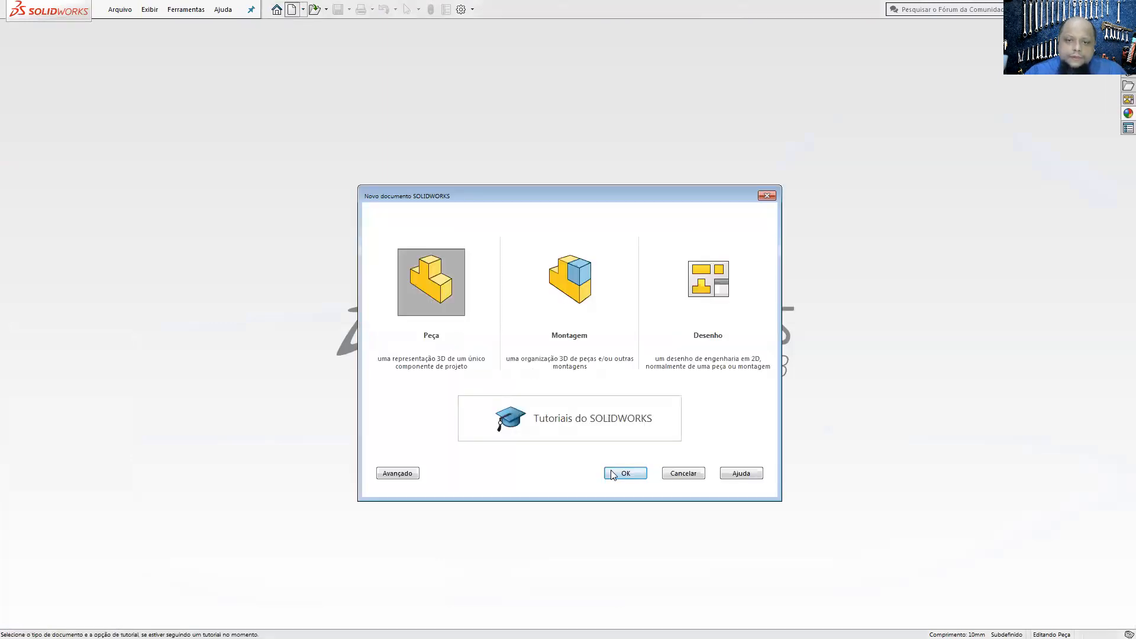
click(611, 472)
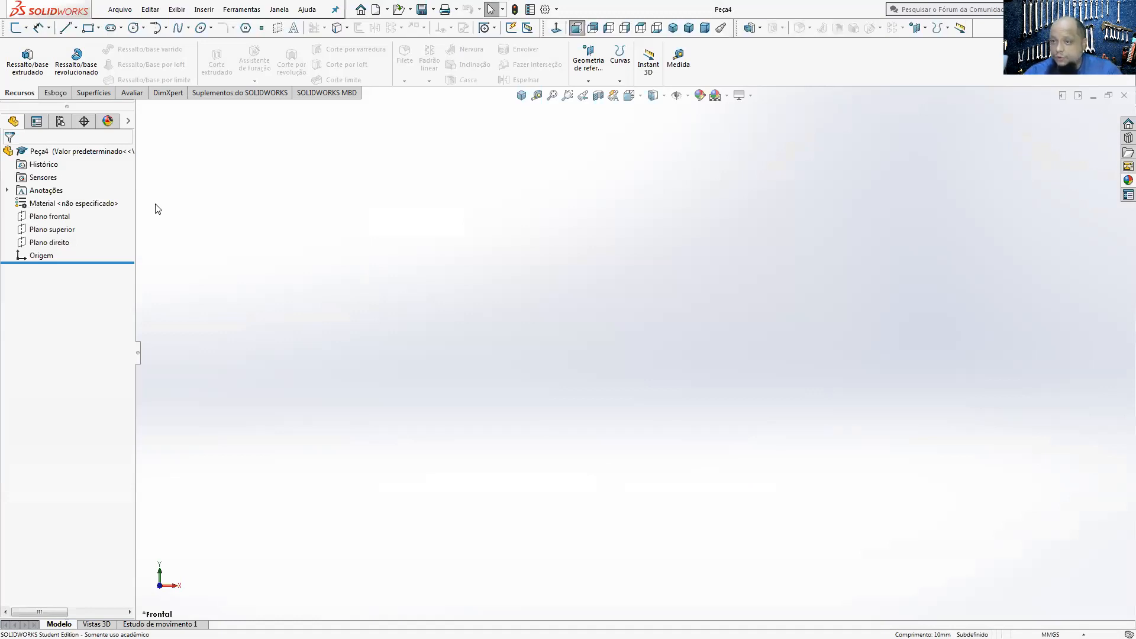
Step: Start an extruded boss on Plano frontal and sketch a central rectangle about 44 by 62 mm, centred on the origin
click(27, 65)
click(517, 98)
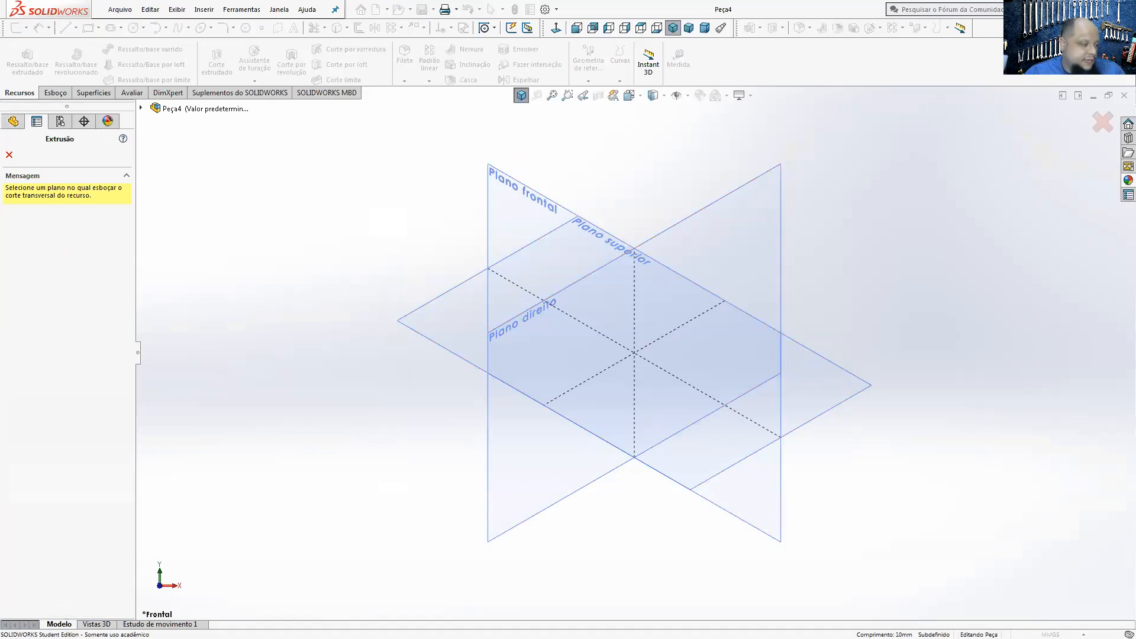
key(alt+Tab)
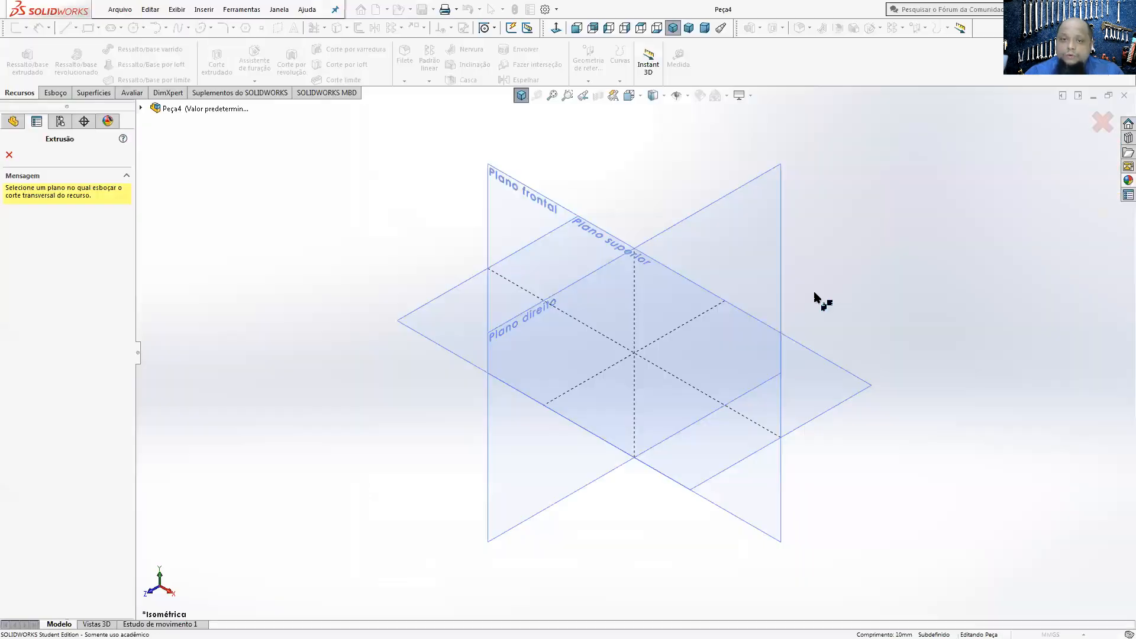
click(522, 208)
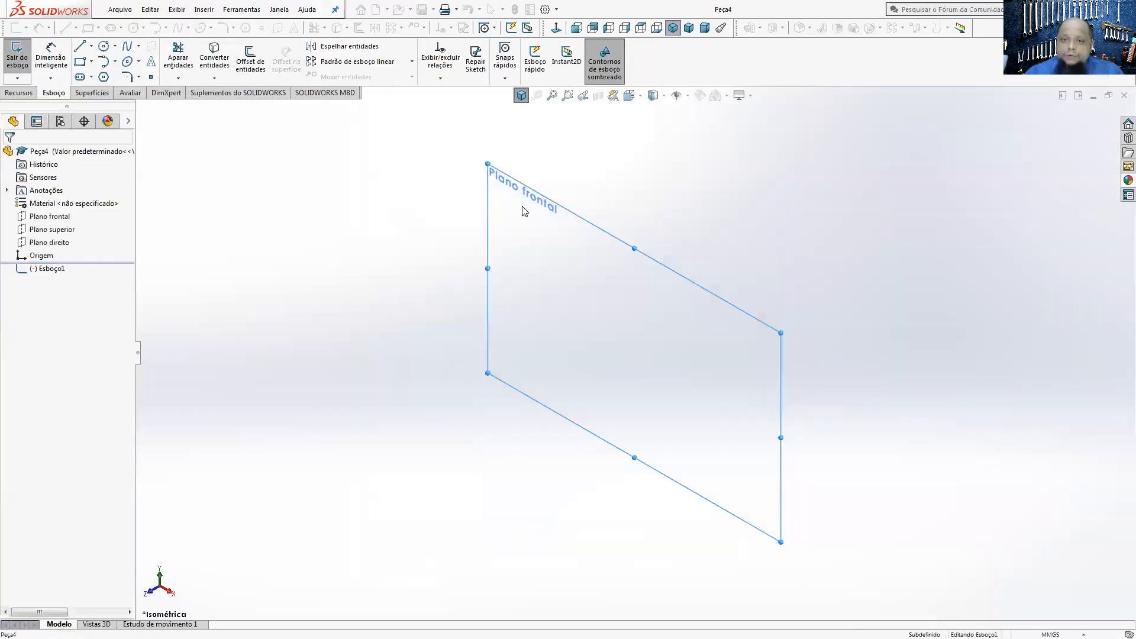
click(90, 61)
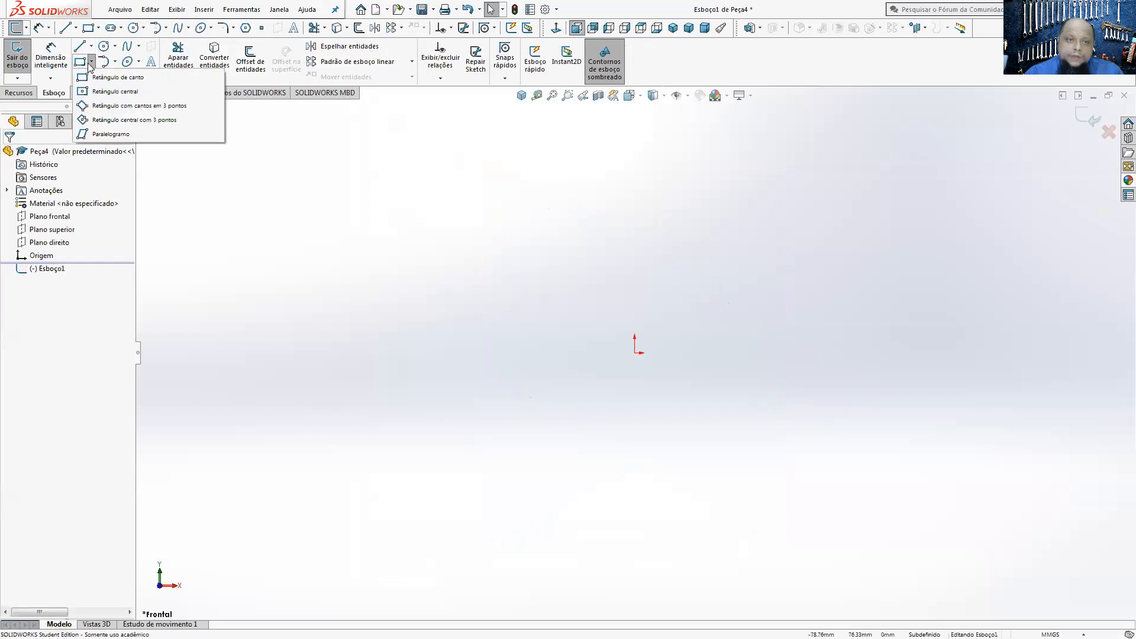
click(114, 91)
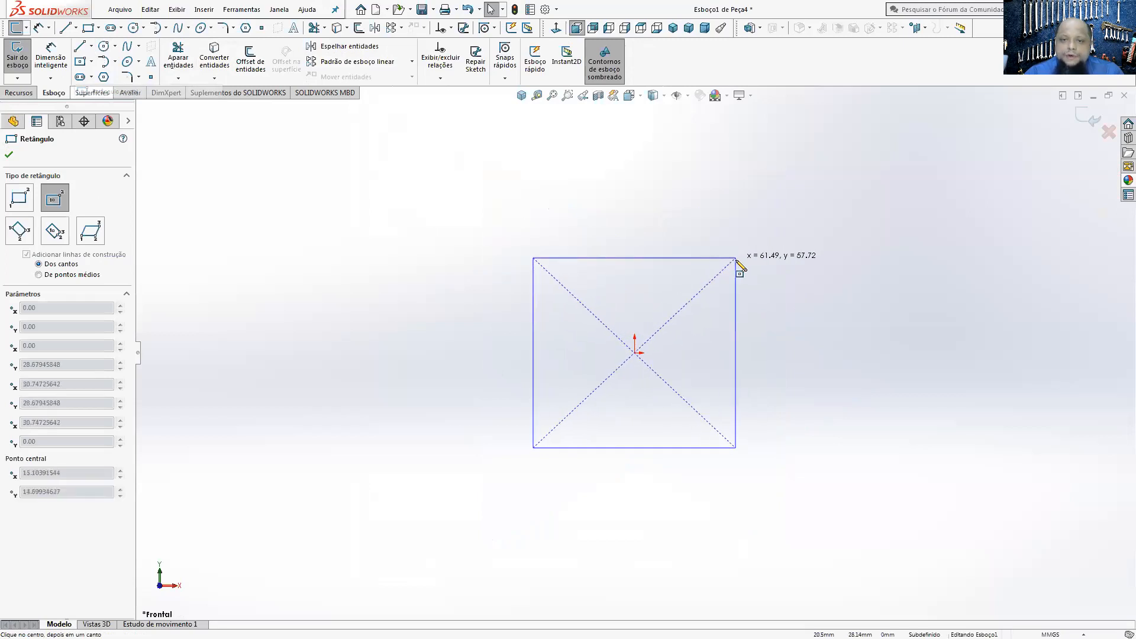
click(709, 255)
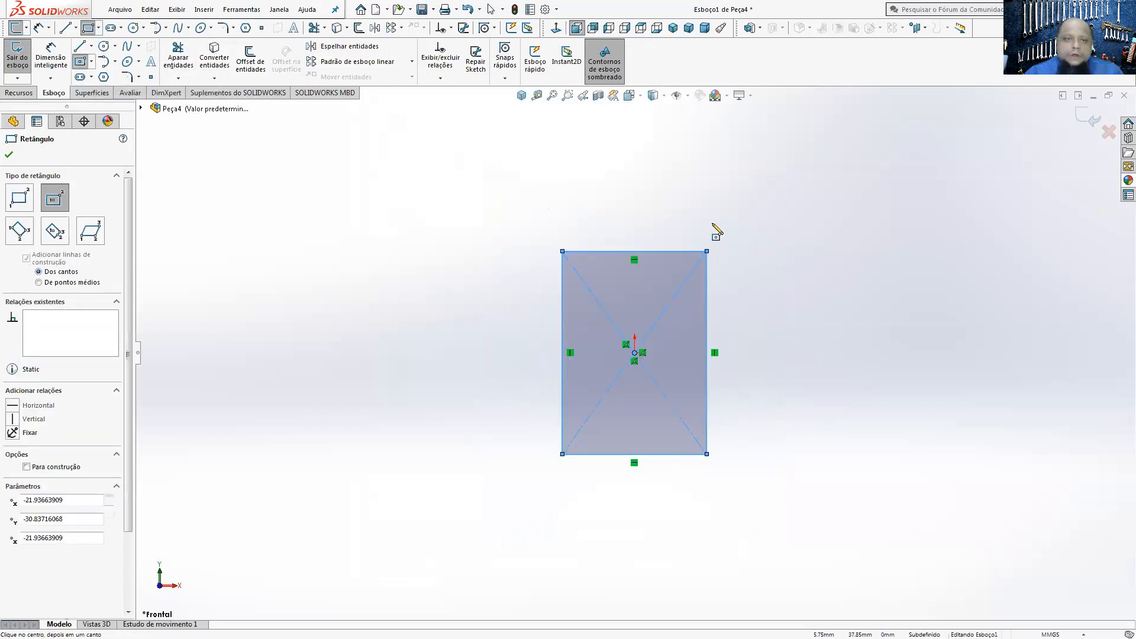
Step: Dimension the rectangle to 20 mm wide and 25 mm high
click(51, 59)
click(608, 251)
click(605, 228)
text(20)
key(Return)
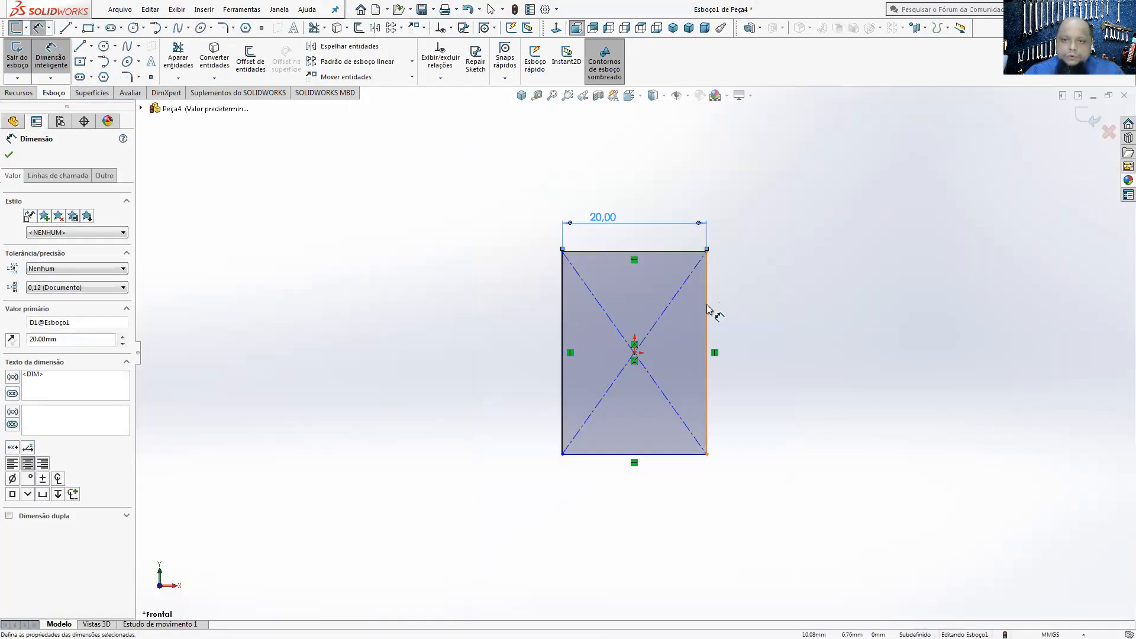
click(712, 313)
click(762, 315)
text(25)
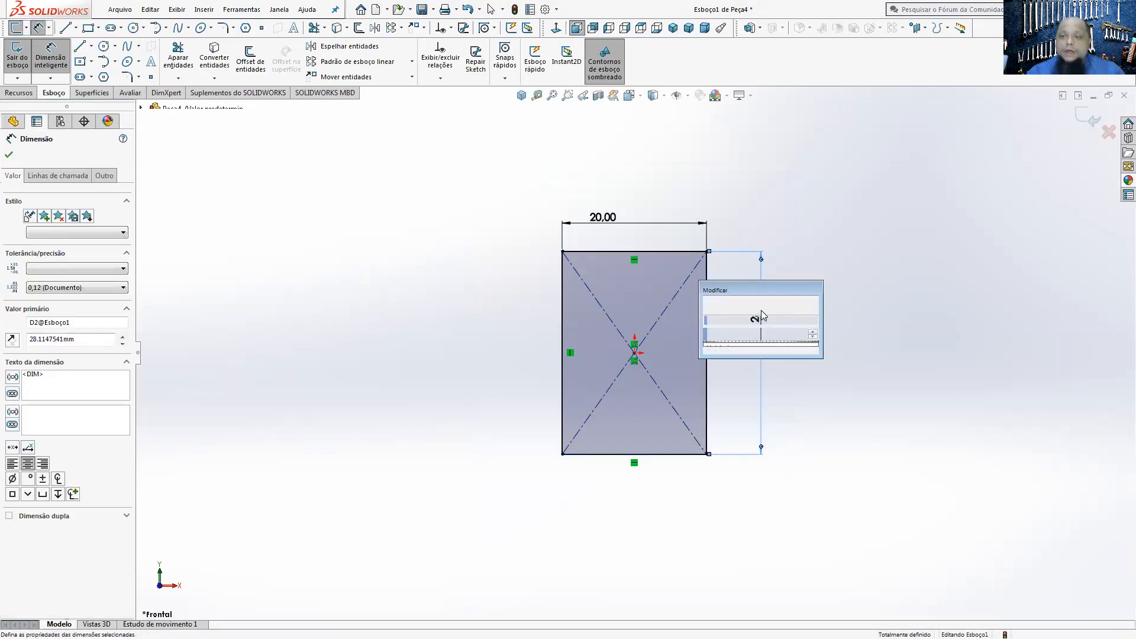
key(Return)
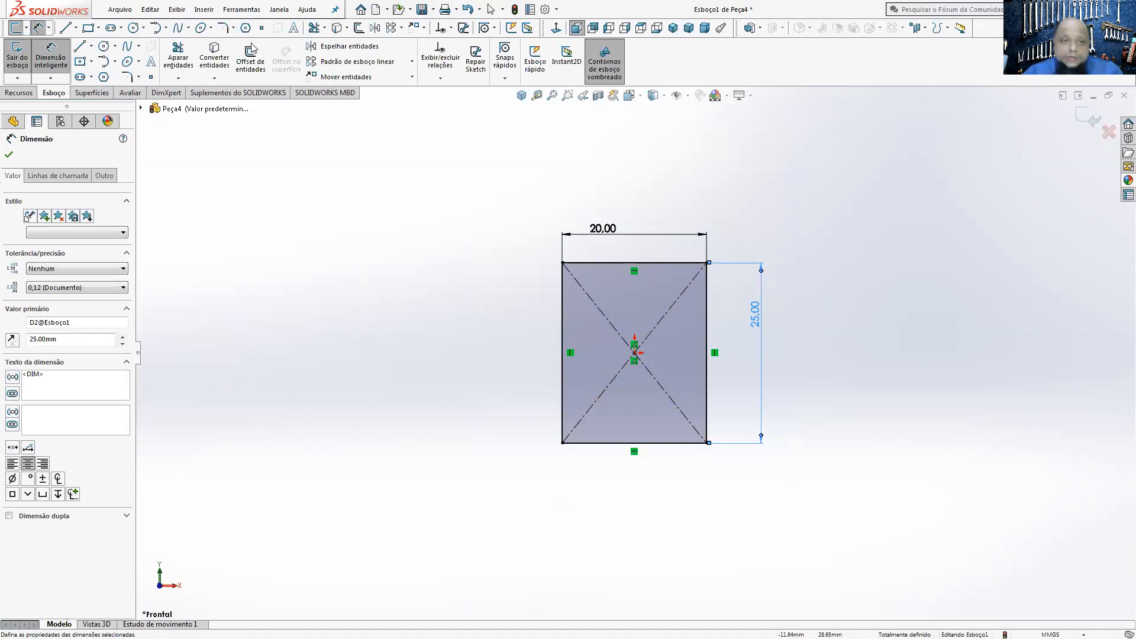
Step: Extrude the rectangle as a Cego boss 2 mm deep and show the plate in isometric view
click(19, 93)
click(23, 67)
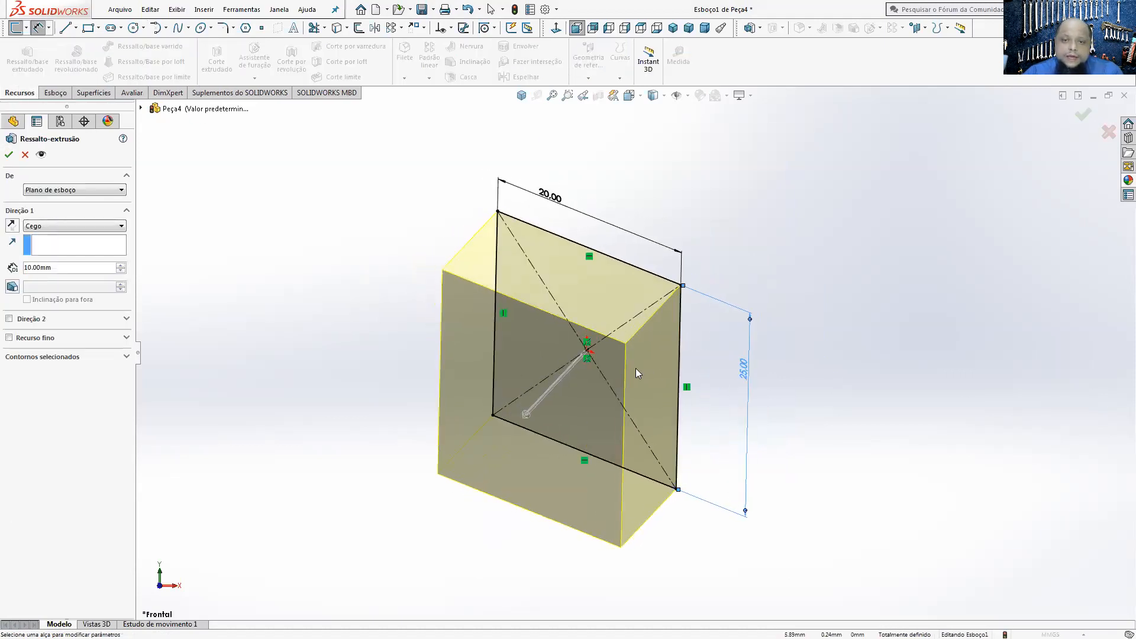
click(78, 268)
text(2)
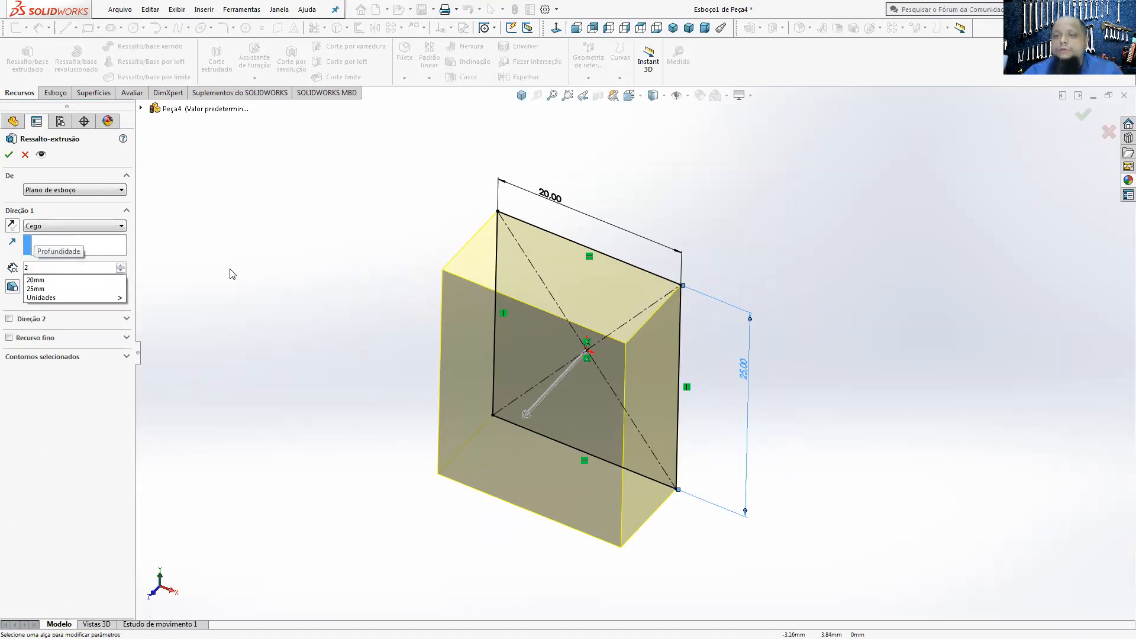
key(Return)
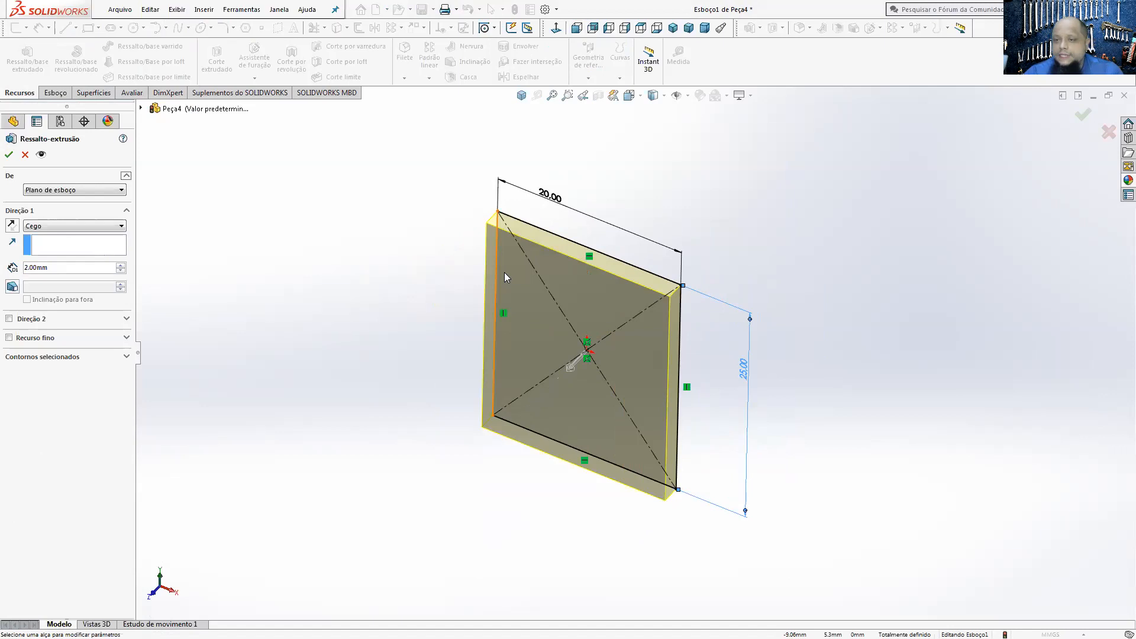
click(9, 155)
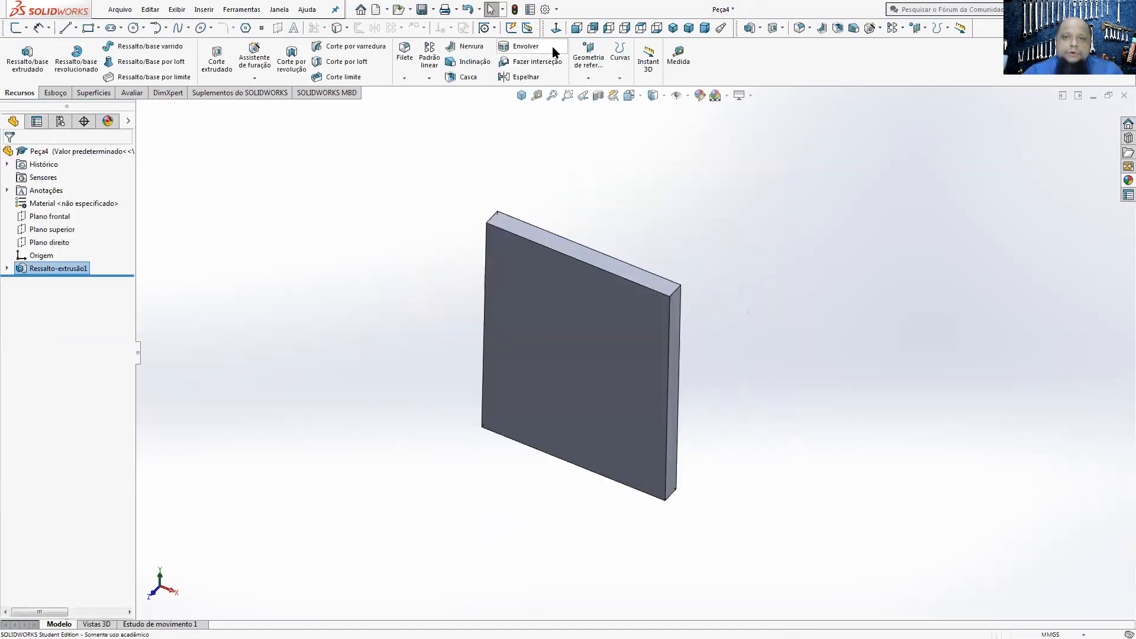
click(524, 98)
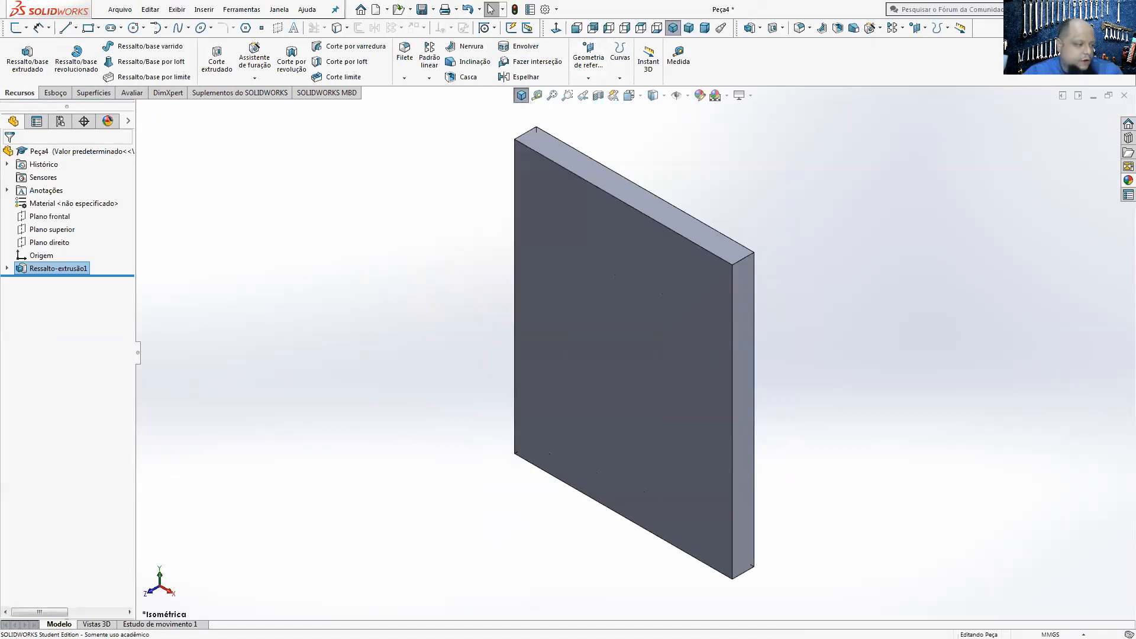
Step: Check the PEÇA 01 drawing in the PDF reader, then start a sketch on the plate's narrow side face in SOLIDWORKS, viewed normal to it
key(alt+Tab)
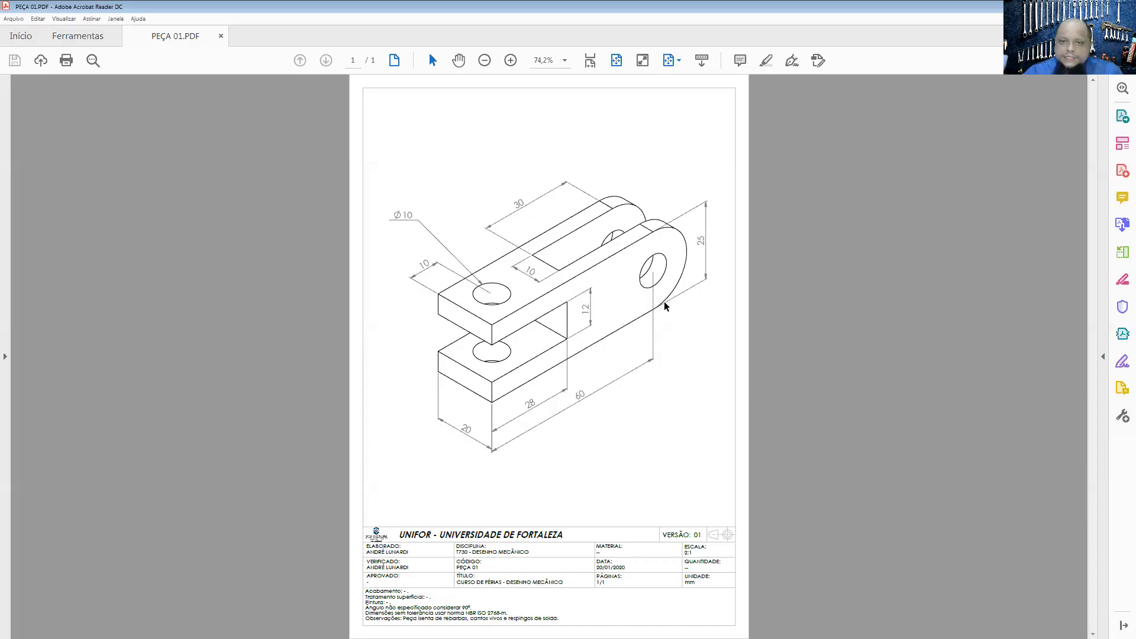
key(alt+Tab)
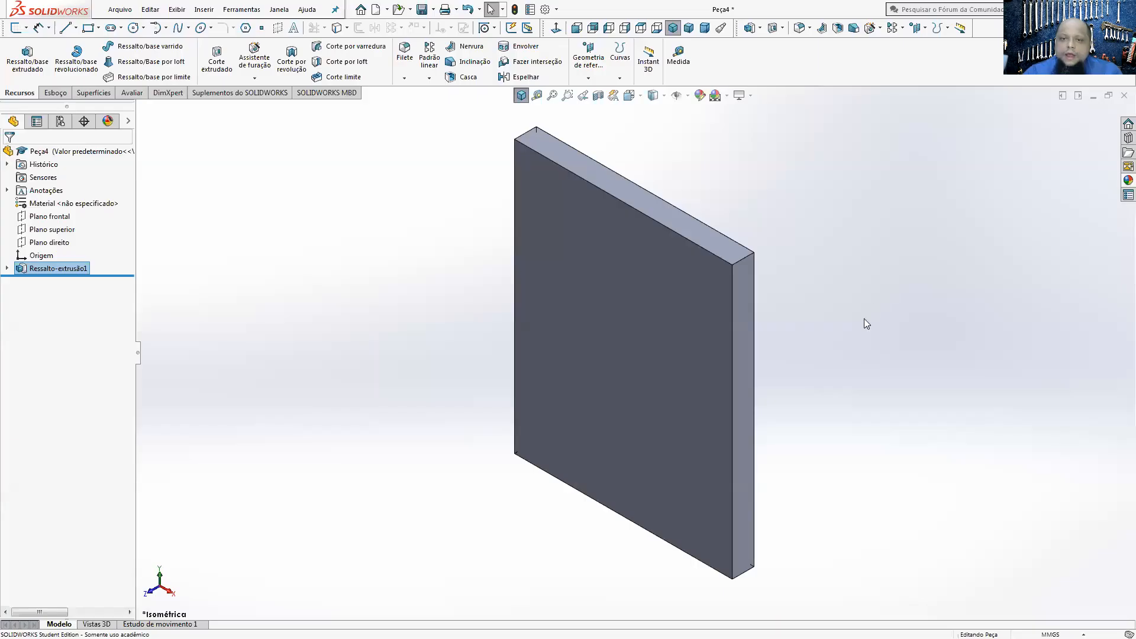
click(745, 343)
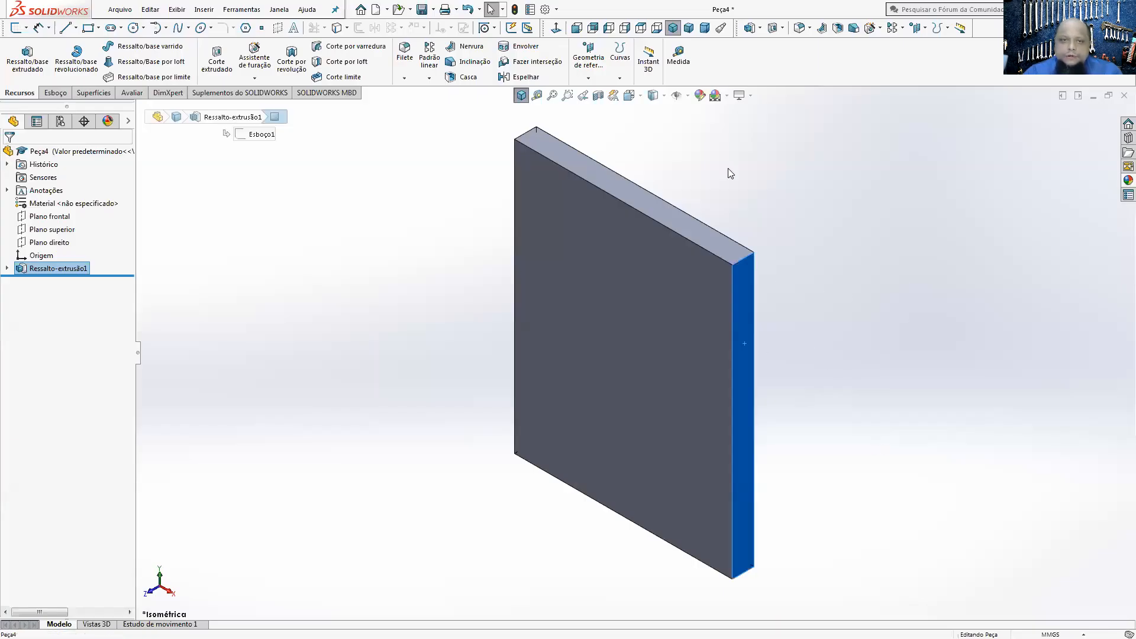
click(48, 96)
click(26, 48)
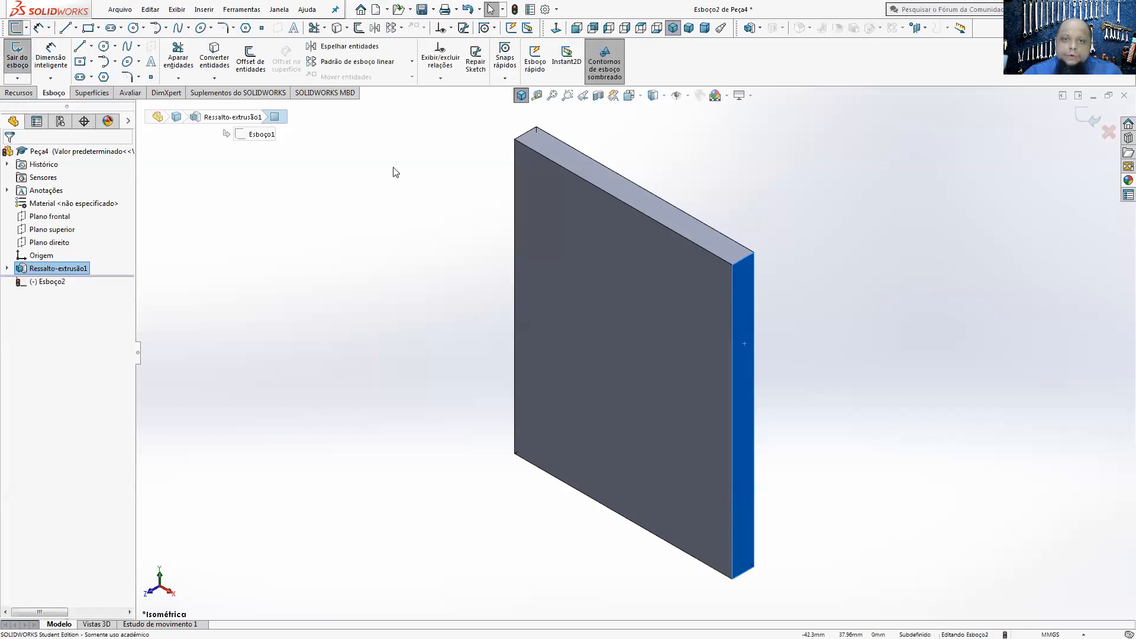
click(556, 29)
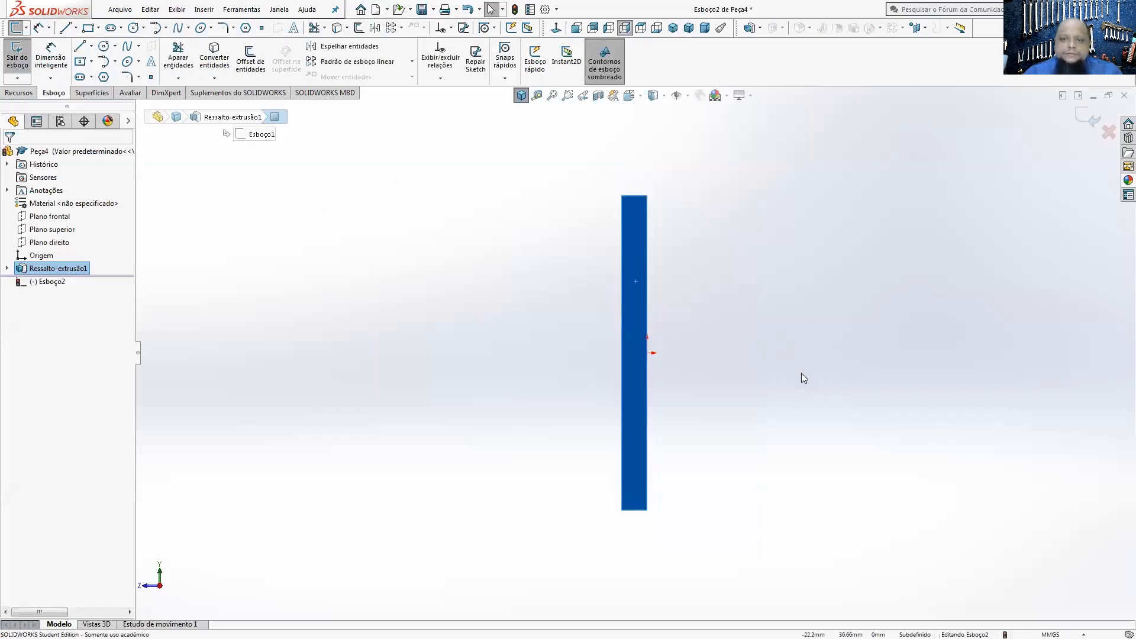
Step: Sketch a corner rectangle about 44 by 26 mm extending backwards from the plate's upper rear corner
click(79, 62)
click(91, 62)
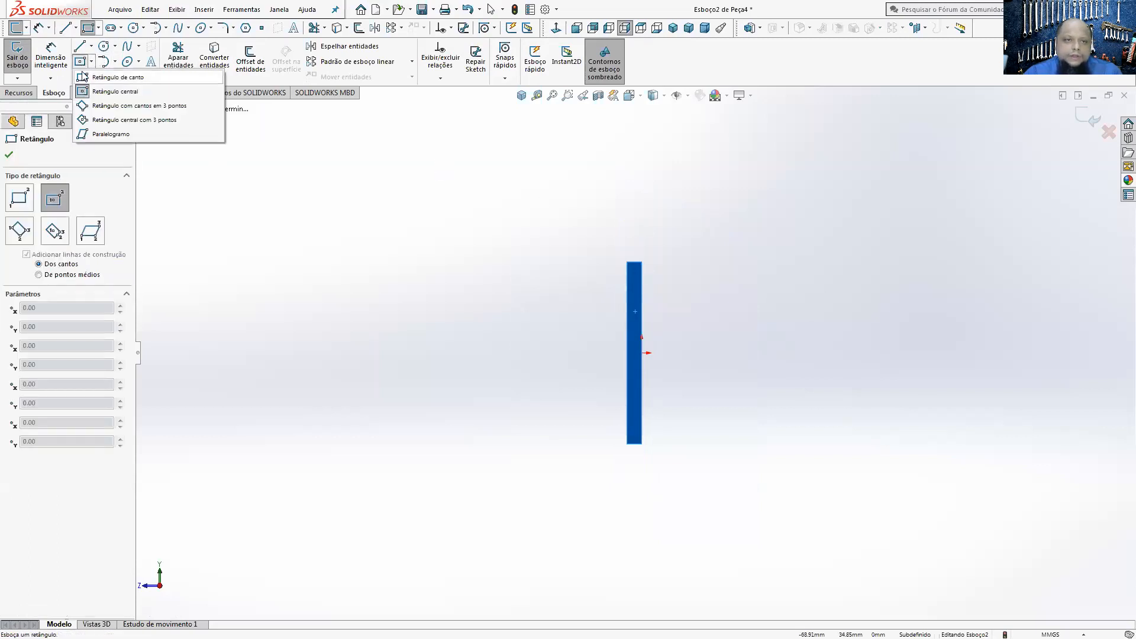
click(84, 77)
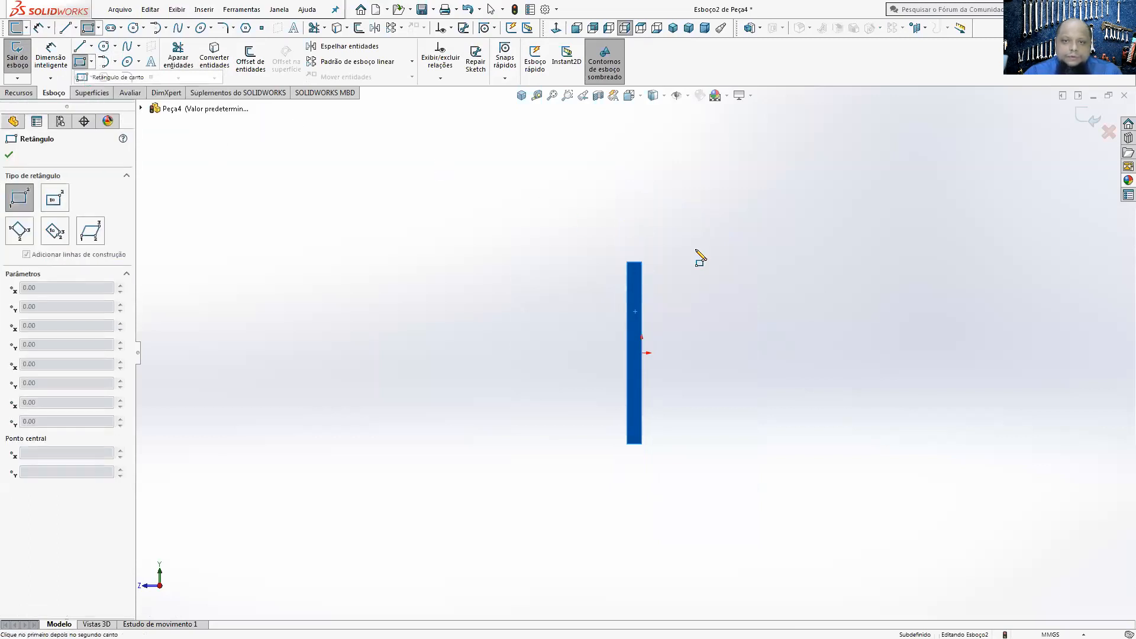
click(643, 262)
click(962, 454)
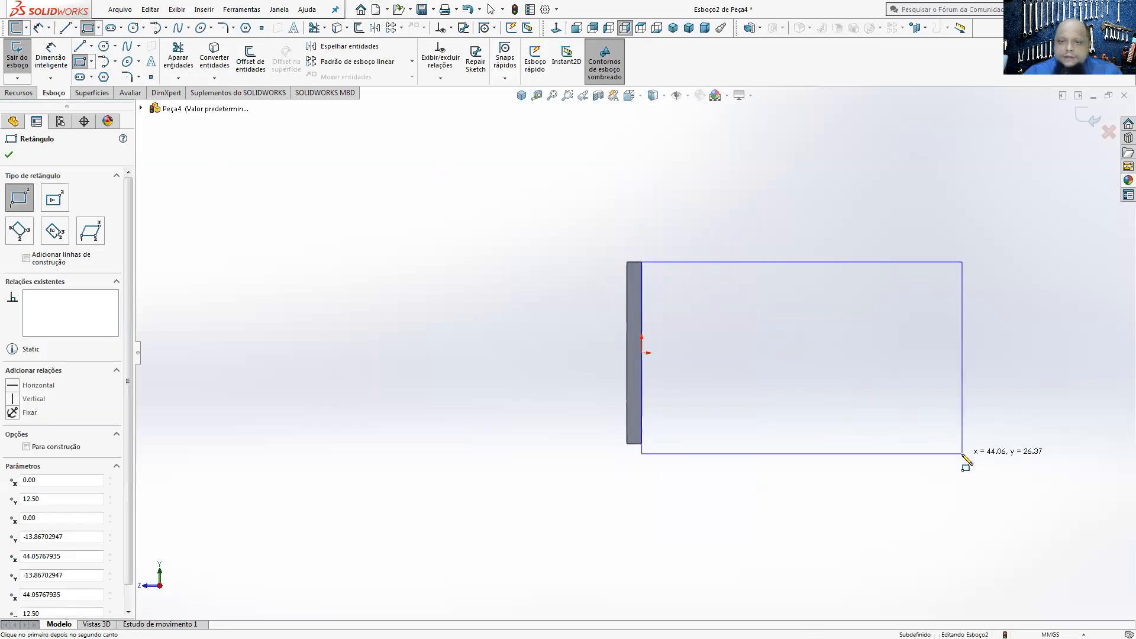
Step: Sketch a circle of about 13 mm radius centred on the midpoint of the rectangle's far vertical side, reaching its corners
click(104, 46)
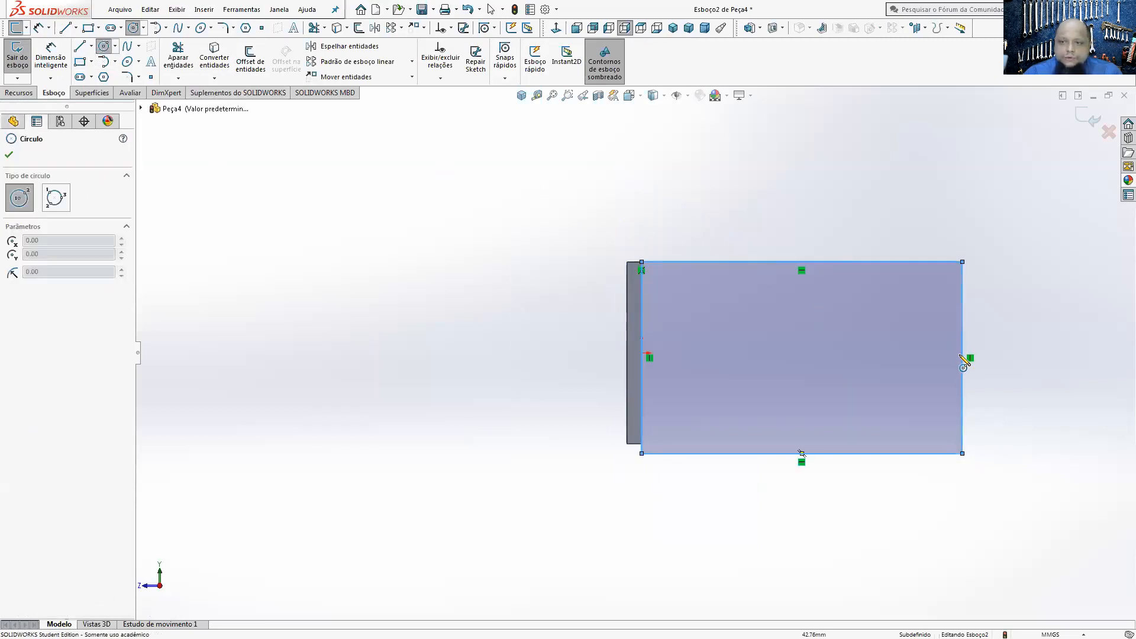
click(962, 357)
click(962, 262)
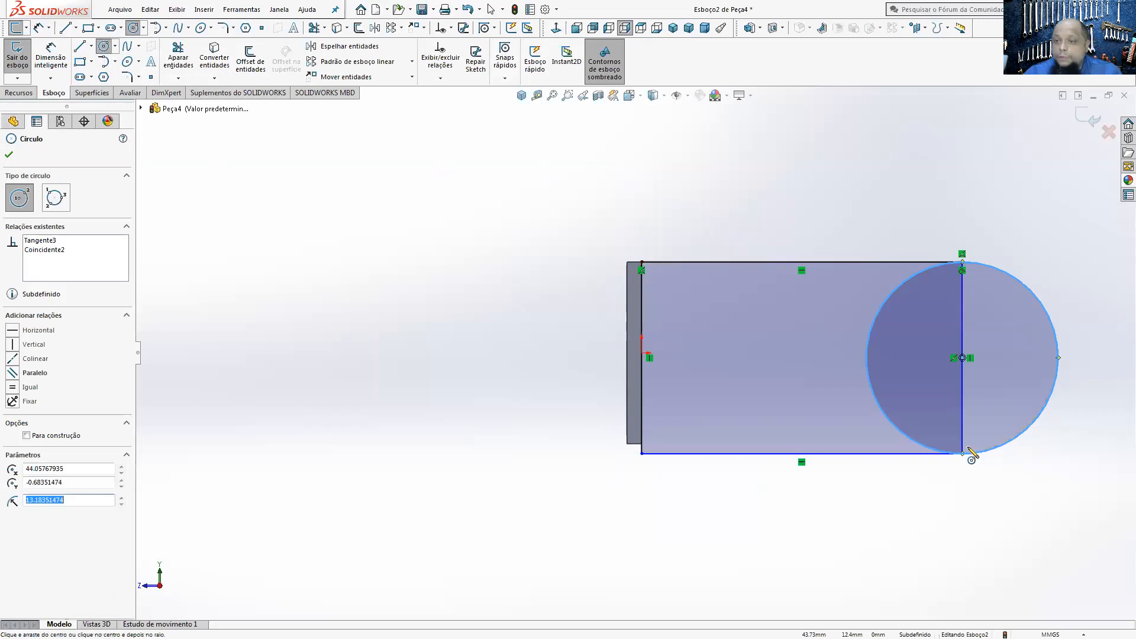
key(f)
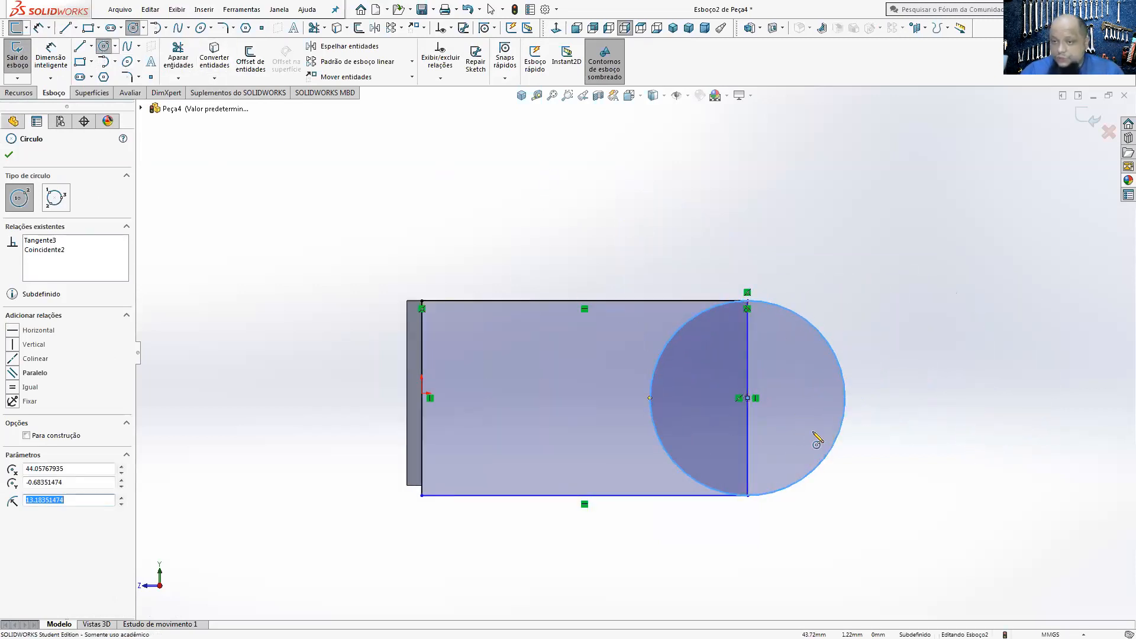
Step: Trim away the circle's inner half and the rectangle's far vertical side, leaving a profile with a rounded end
click(178, 57)
click(703, 315)
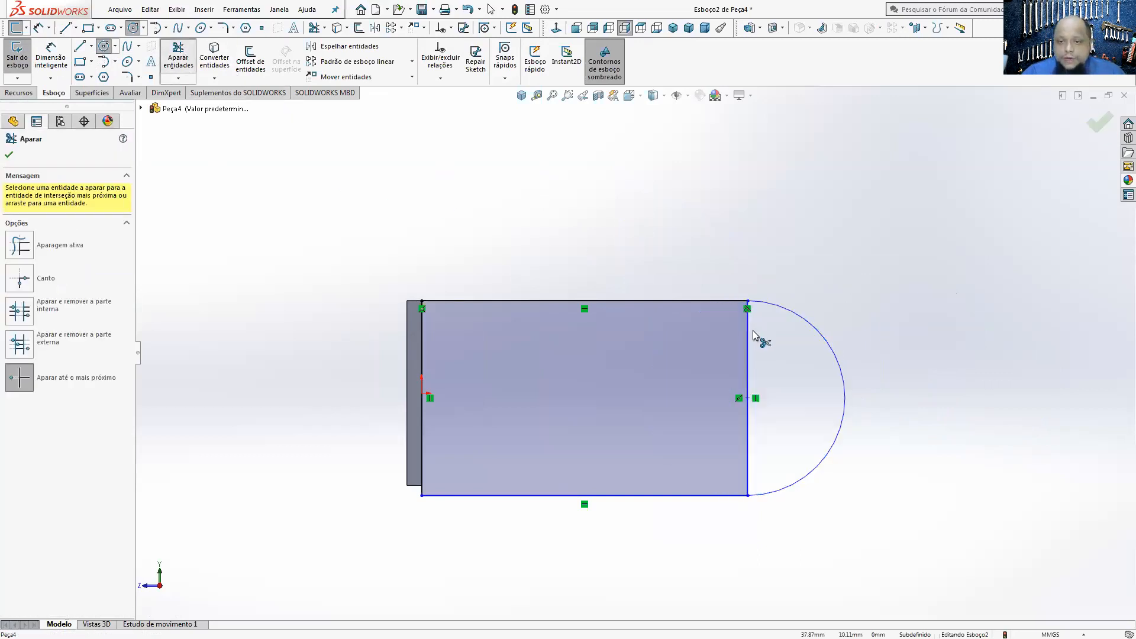
click(750, 332)
click(615, 335)
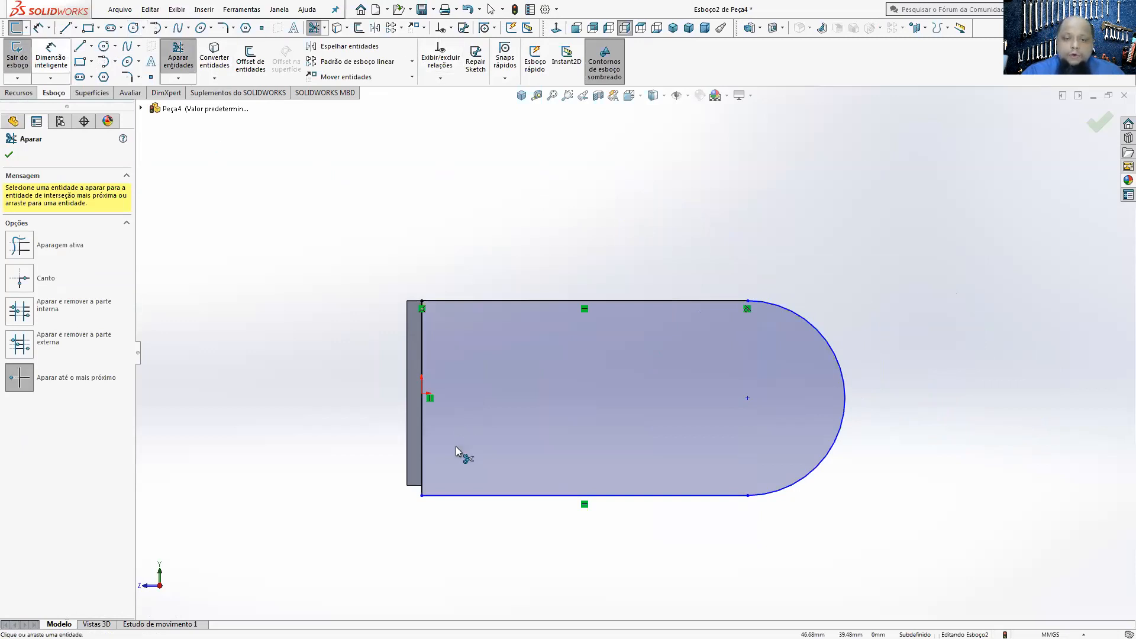
click(177, 57)
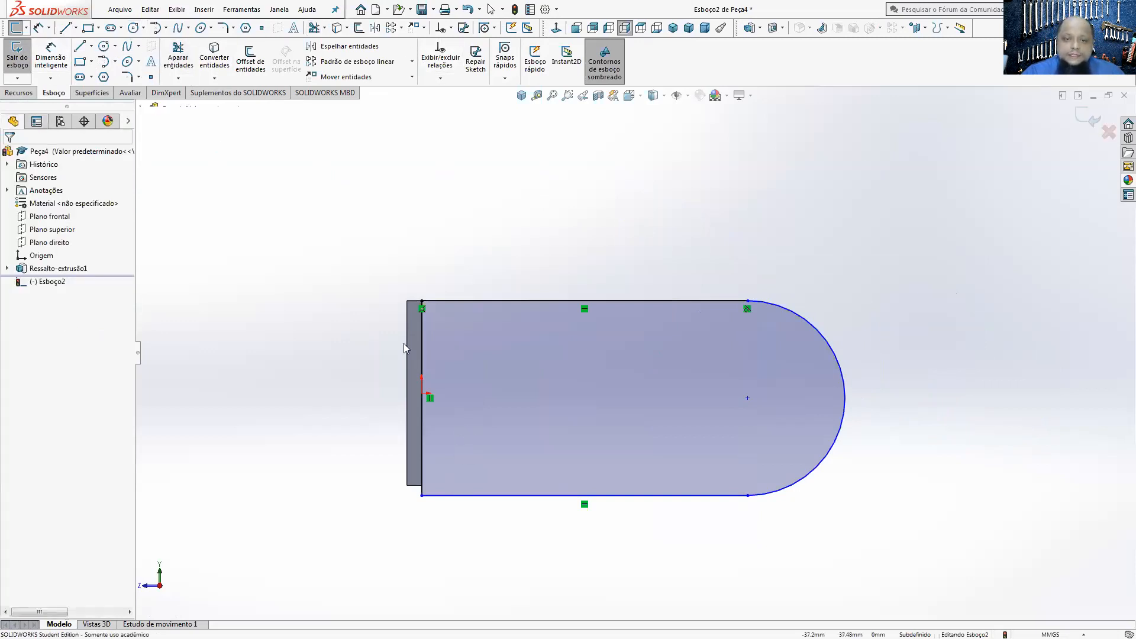
Step: Make the profile's lower line collinear with the plate's bottom edge
click(448, 498)
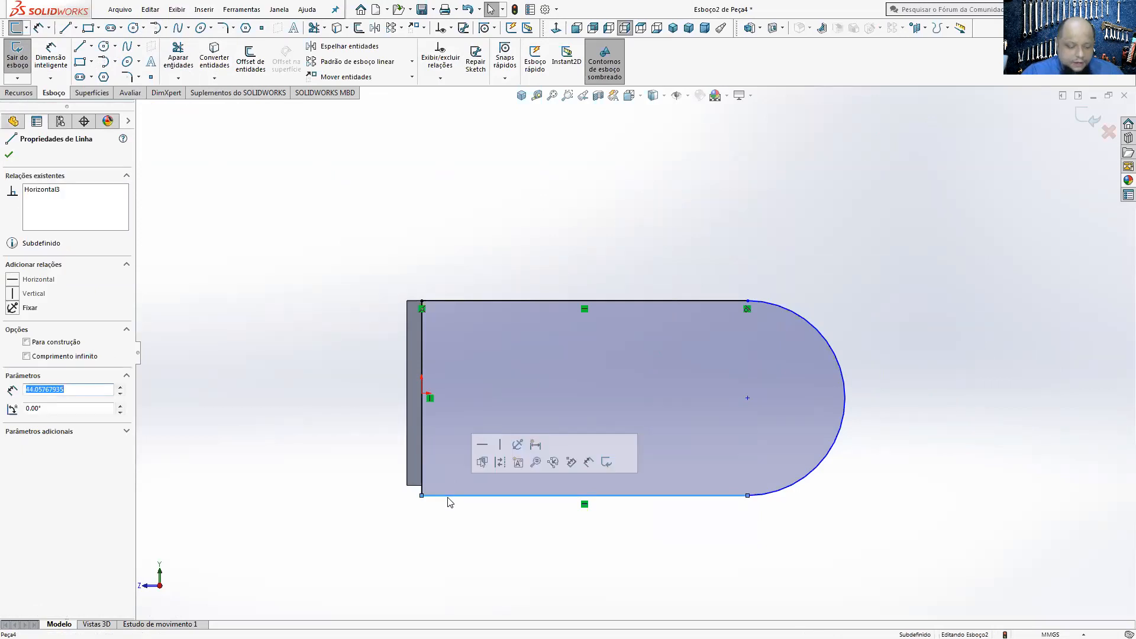
ctrl+click(415, 482)
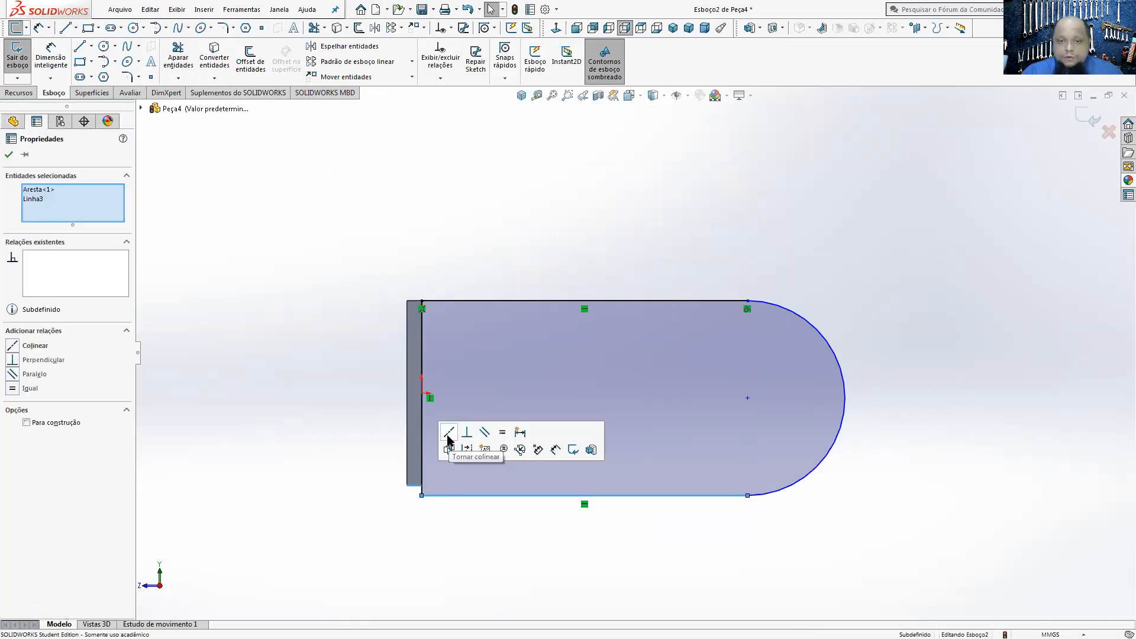
click(448, 438)
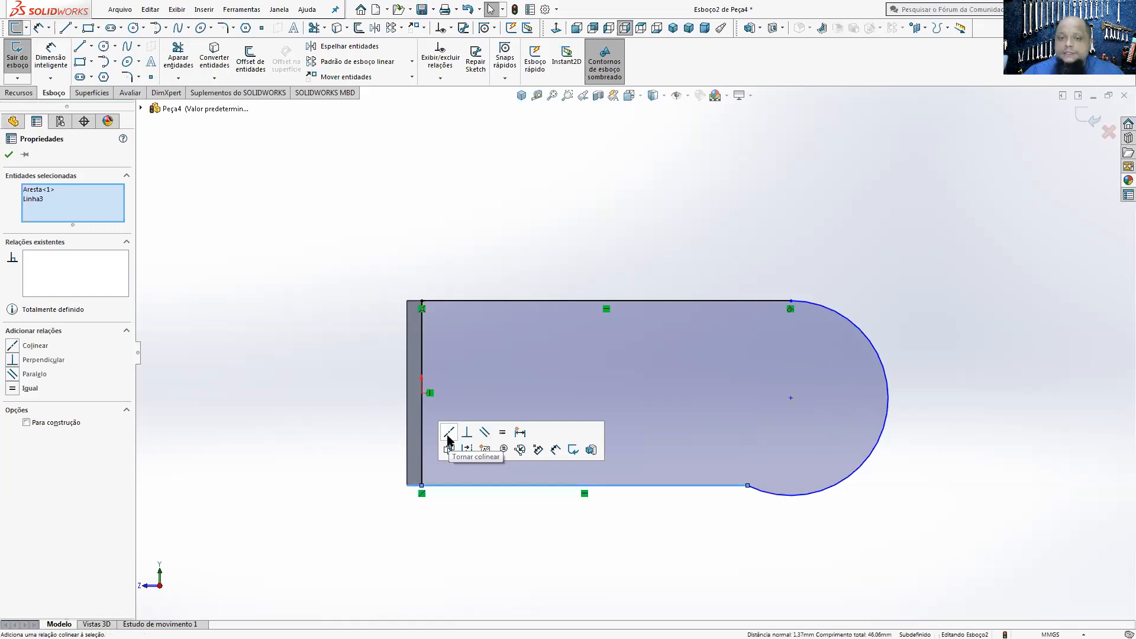
Step: Make the end arc tangent to the profile's lower line
click(783, 495)
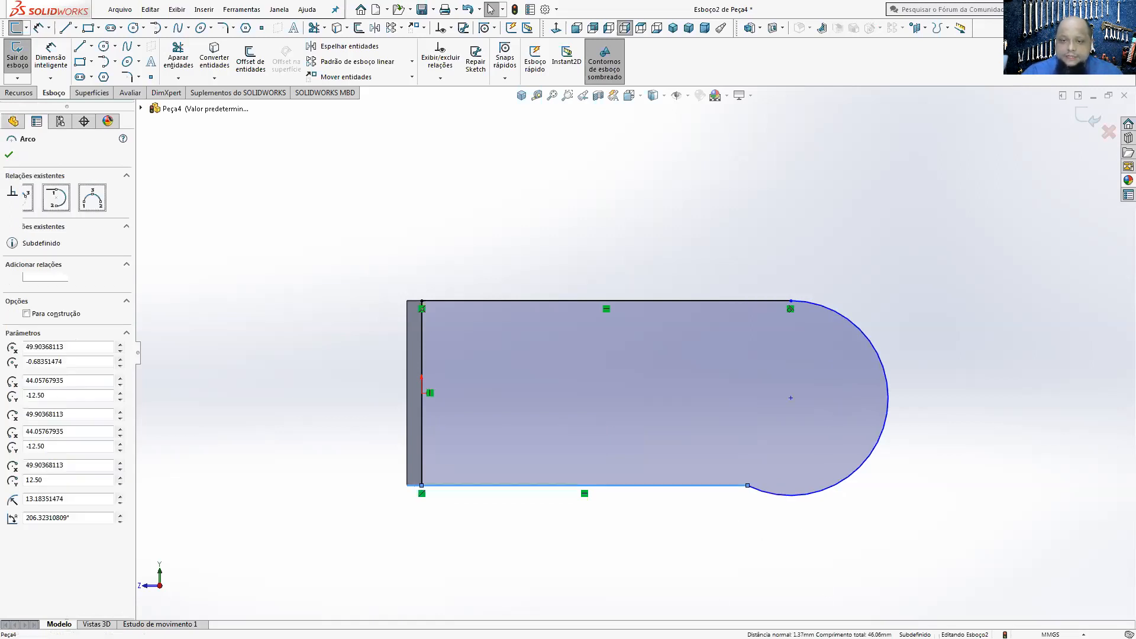
ctrl+click(729, 486)
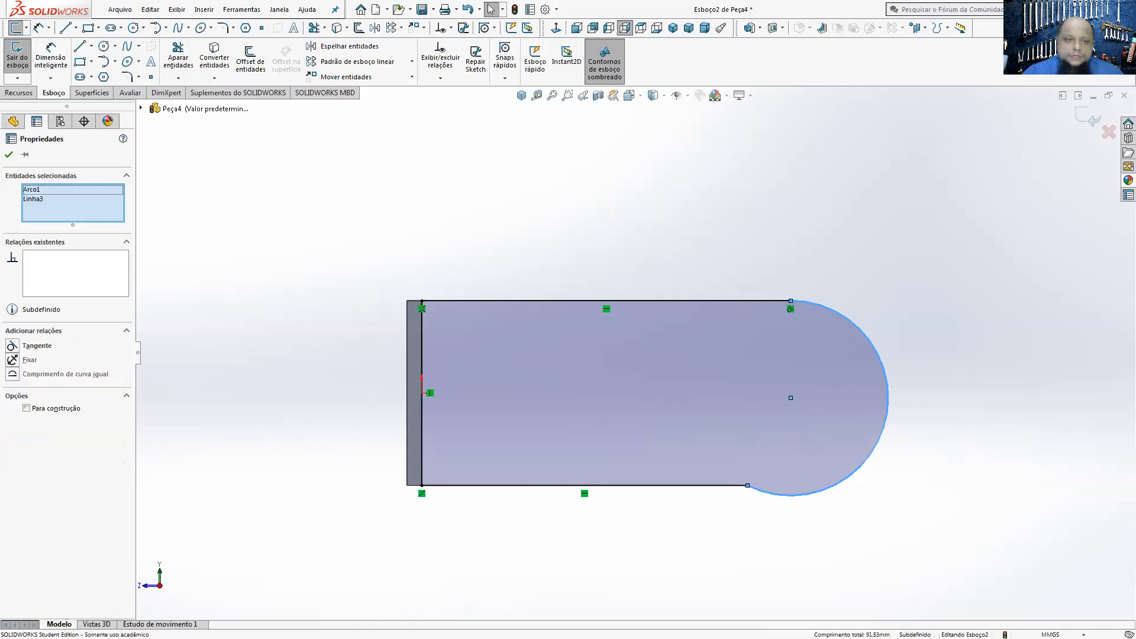
click(13, 346)
click(512, 211)
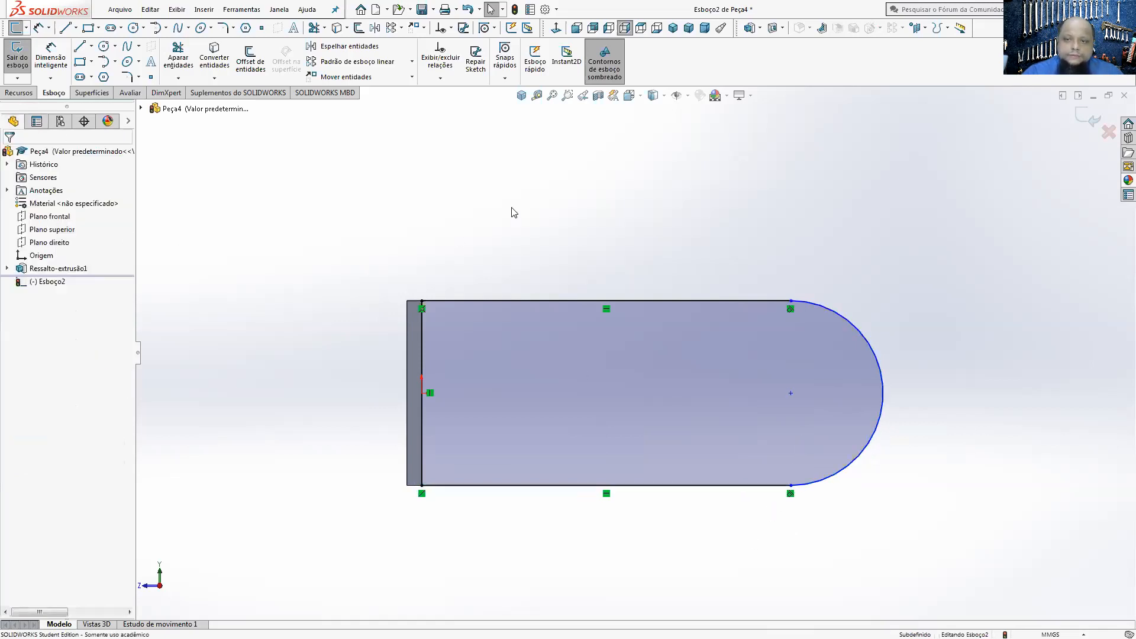
Step: Dimension the distance from the profile's vertical line at the plate to the end arc's centre as 30 mm
click(51, 59)
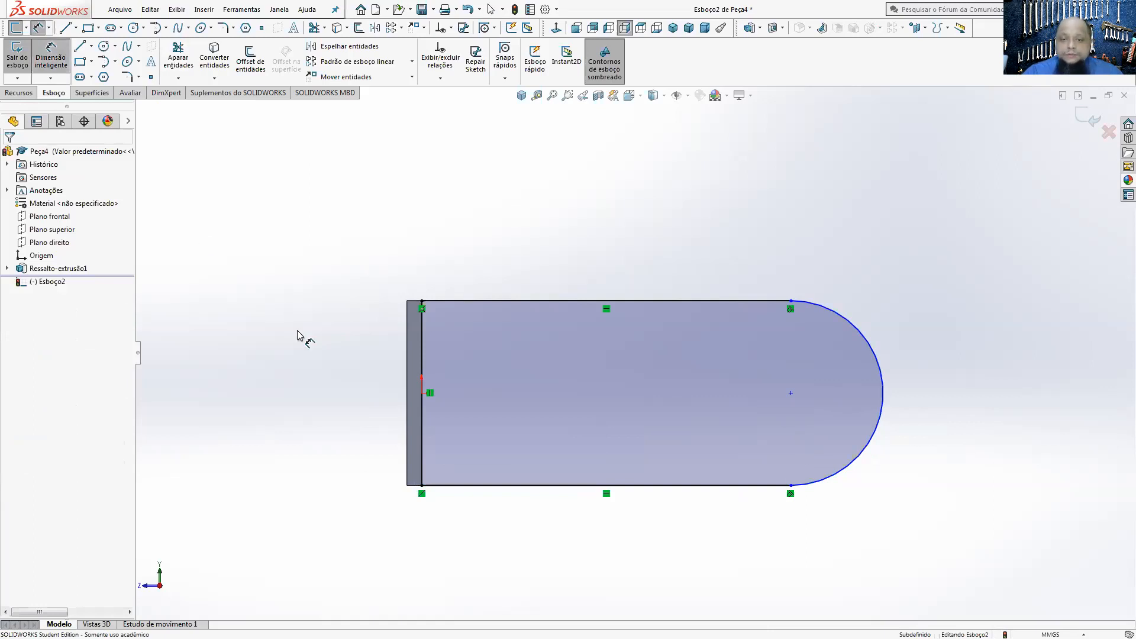
click(424, 331)
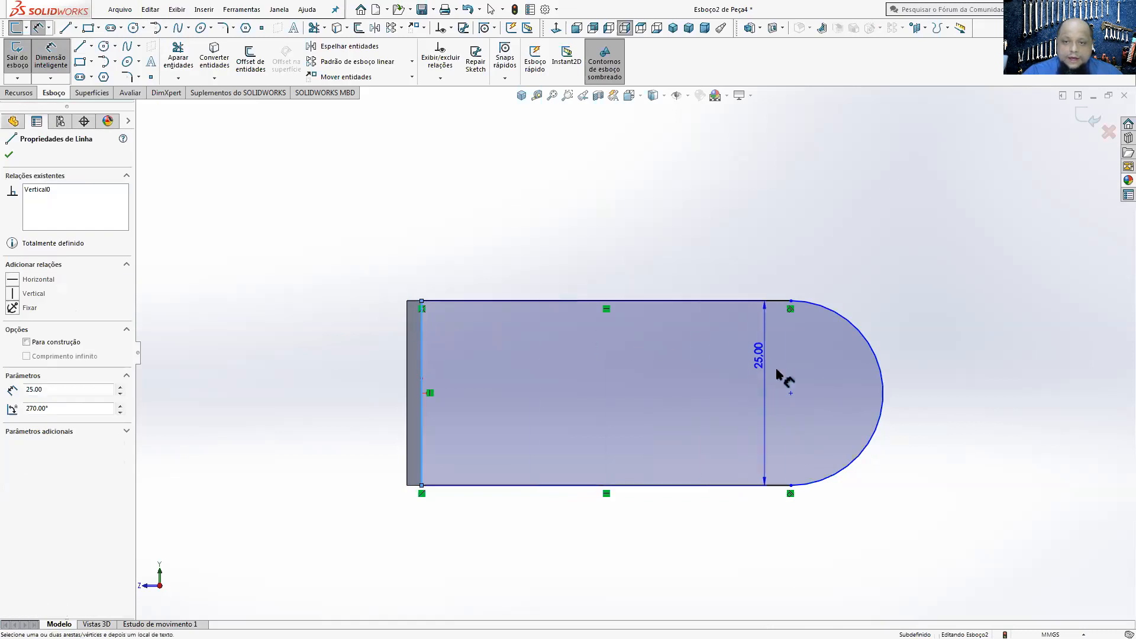
click(792, 394)
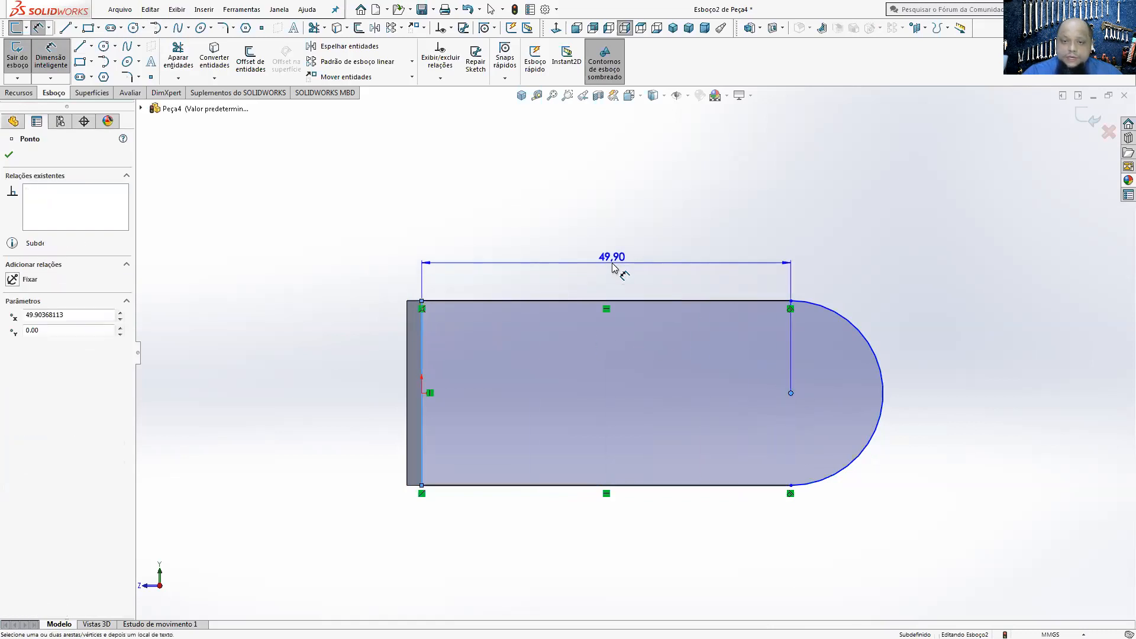
click(626, 267)
text(30)
key(Return)
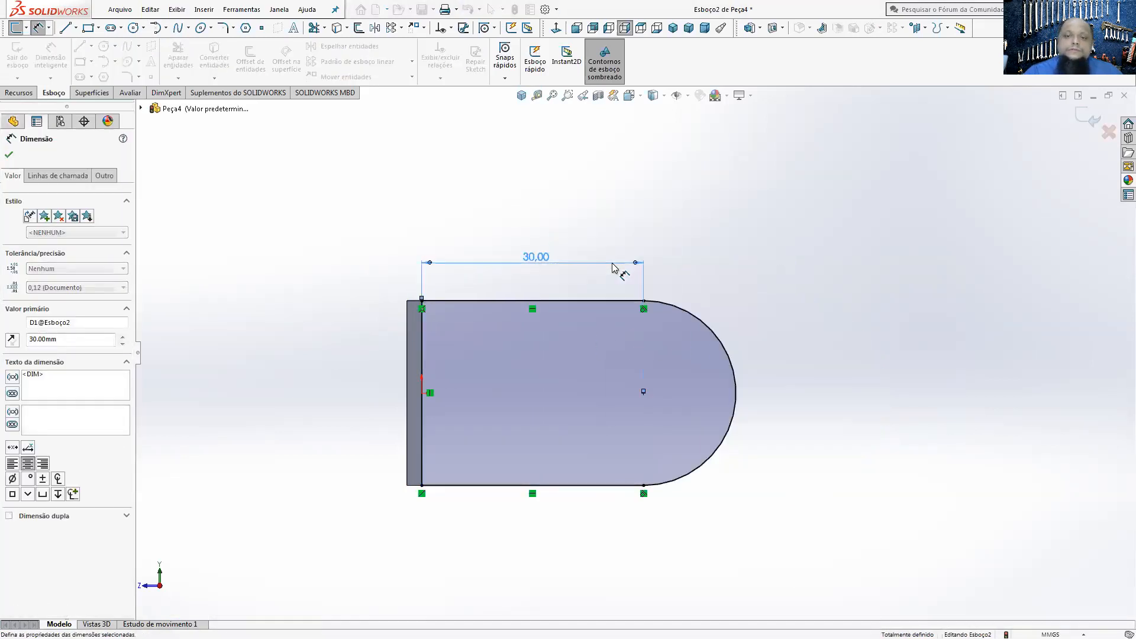
click(20, 93)
click(26, 59)
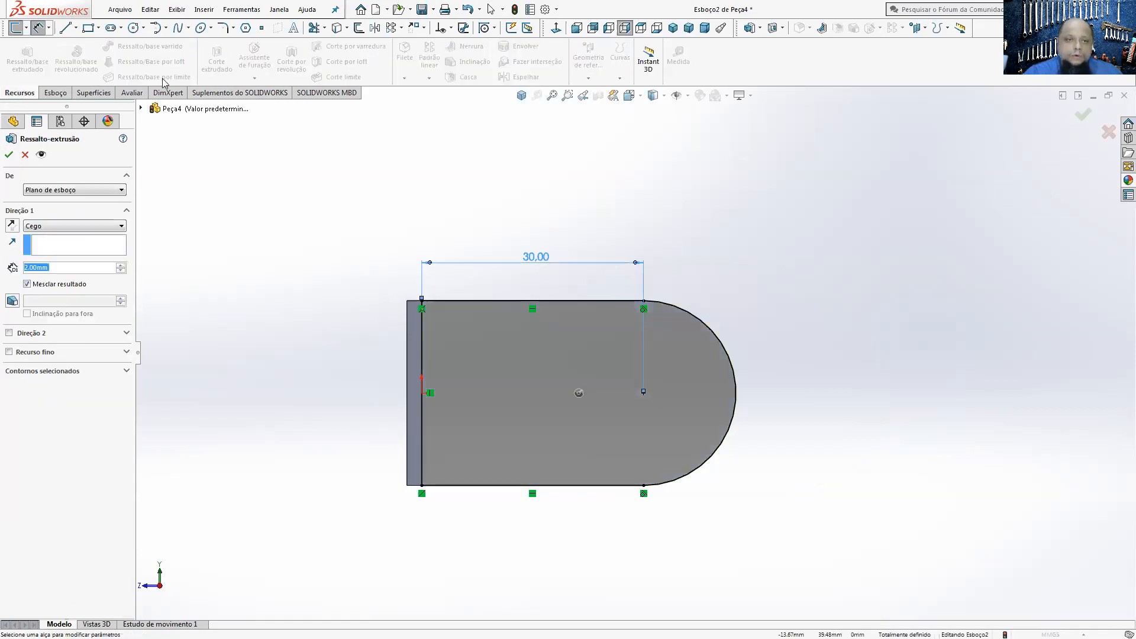
click(25, 155)
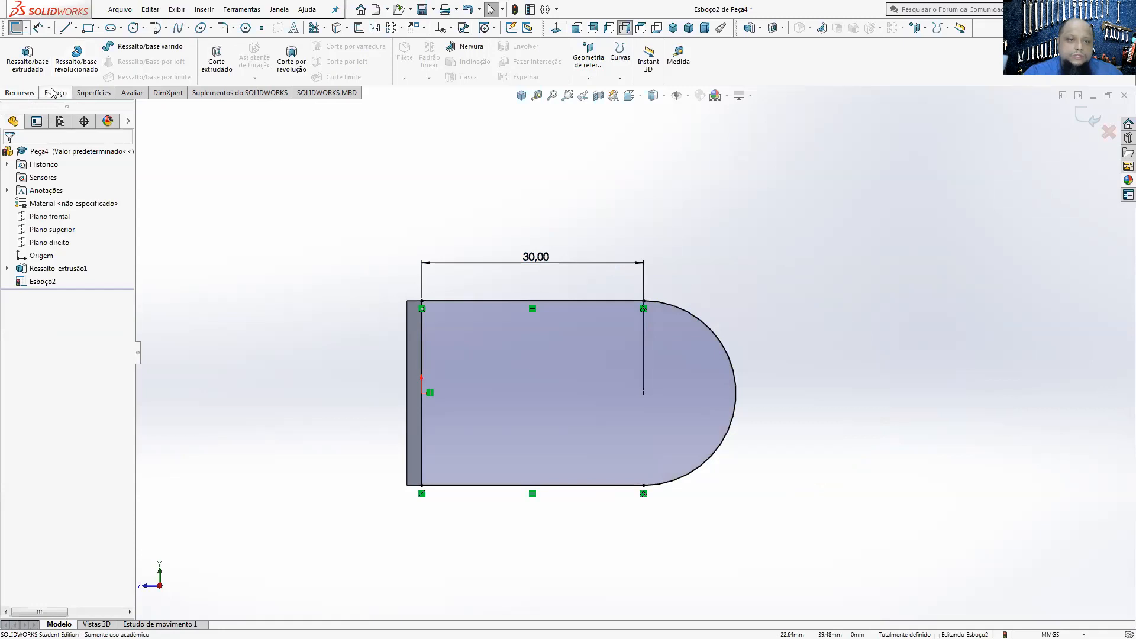
Step: Sketch a circle for the hole on the end arc's centre and set its diameter to 10 mm
click(53, 93)
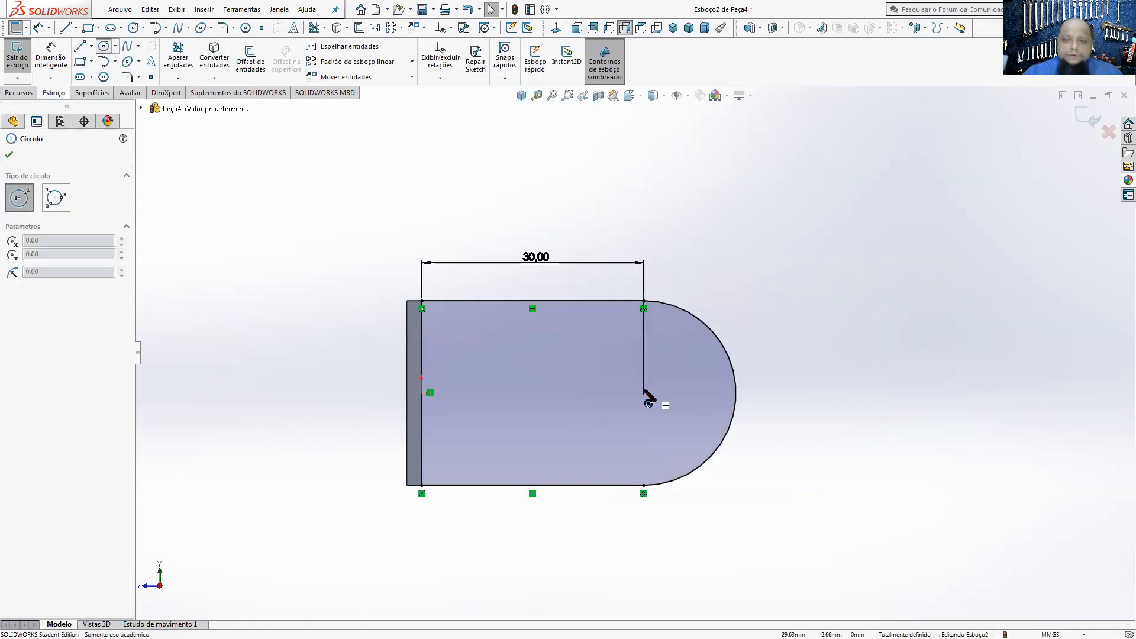
click(643, 393)
click(680, 373)
click(50, 60)
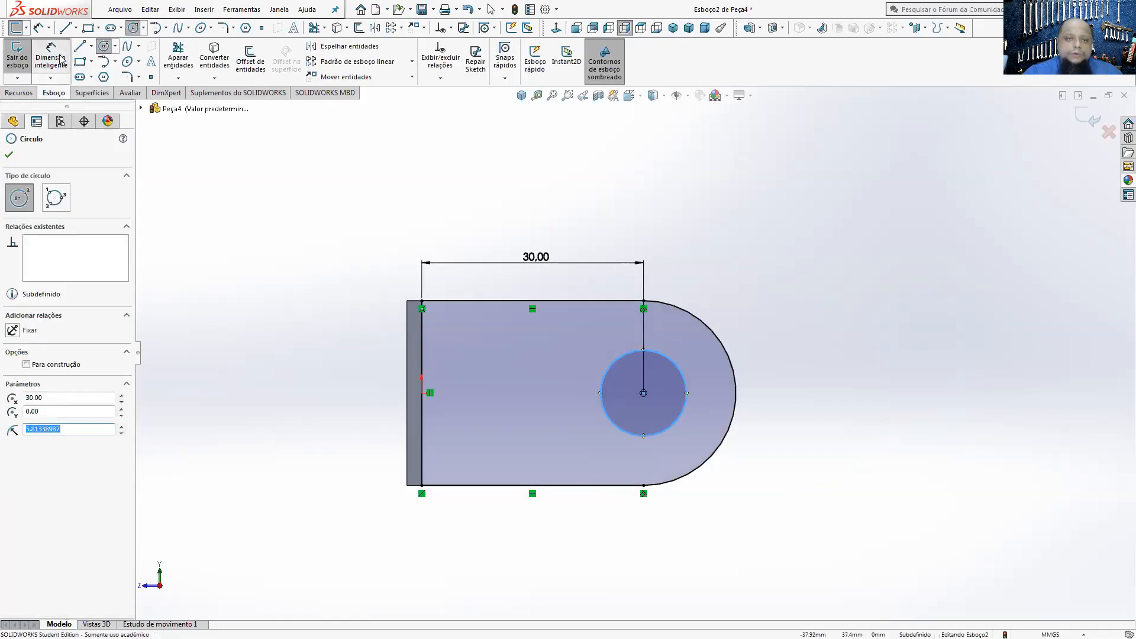
click(676, 359)
click(767, 263)
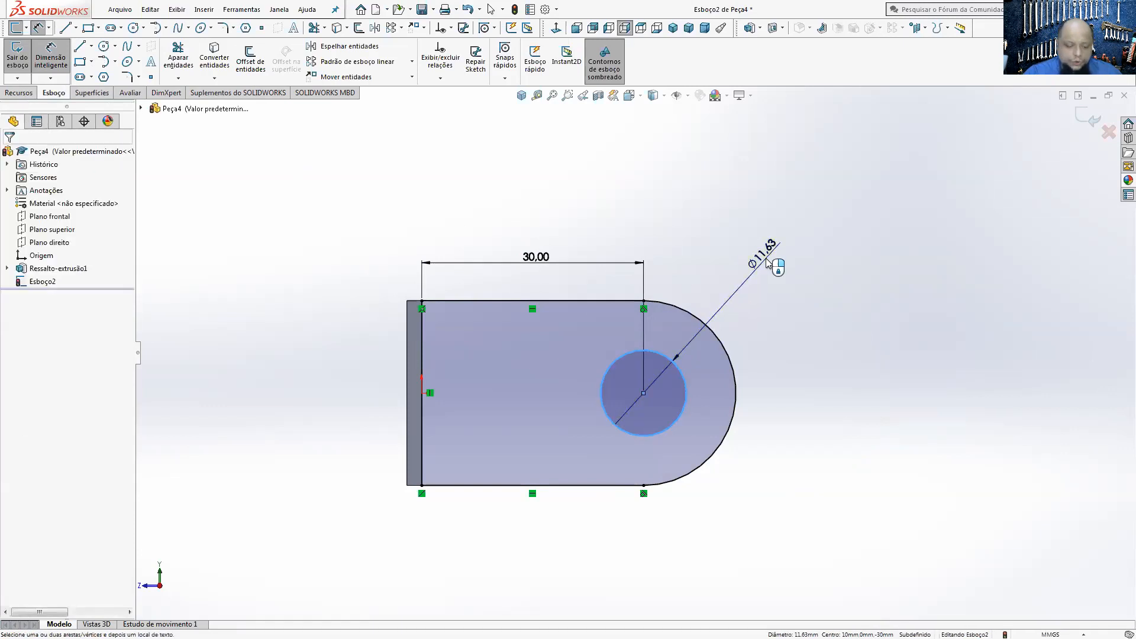
text(10)
key(Return)
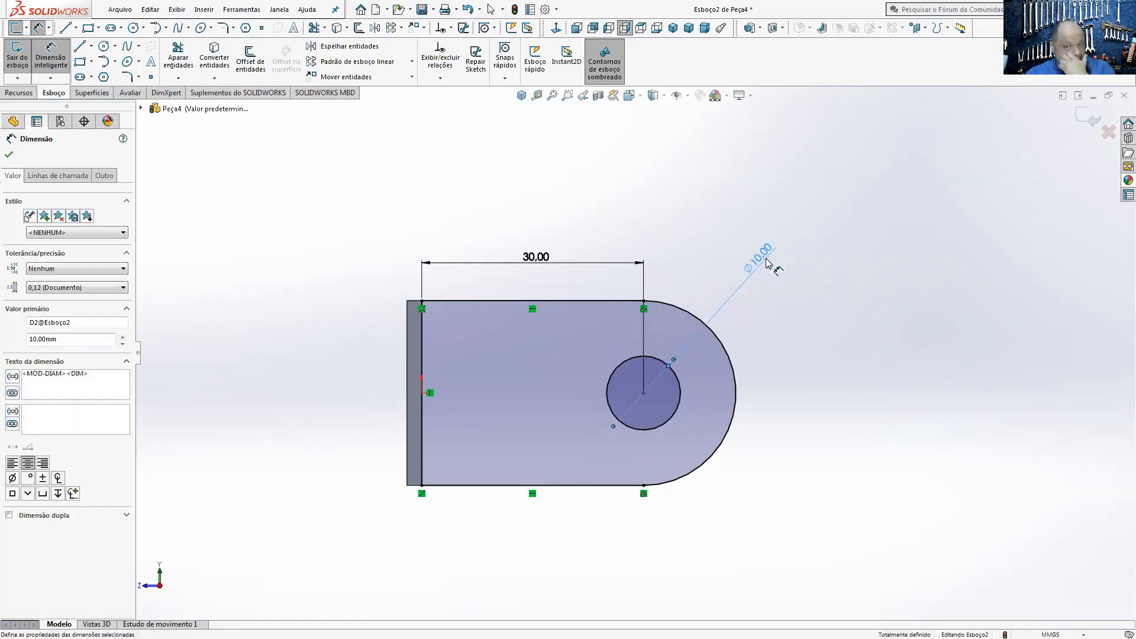
Step: Extrude the rounded profile with its hole 5 mm in the reversed direction, toward the inside of the plate
click(20, 93)
click(27, 59)
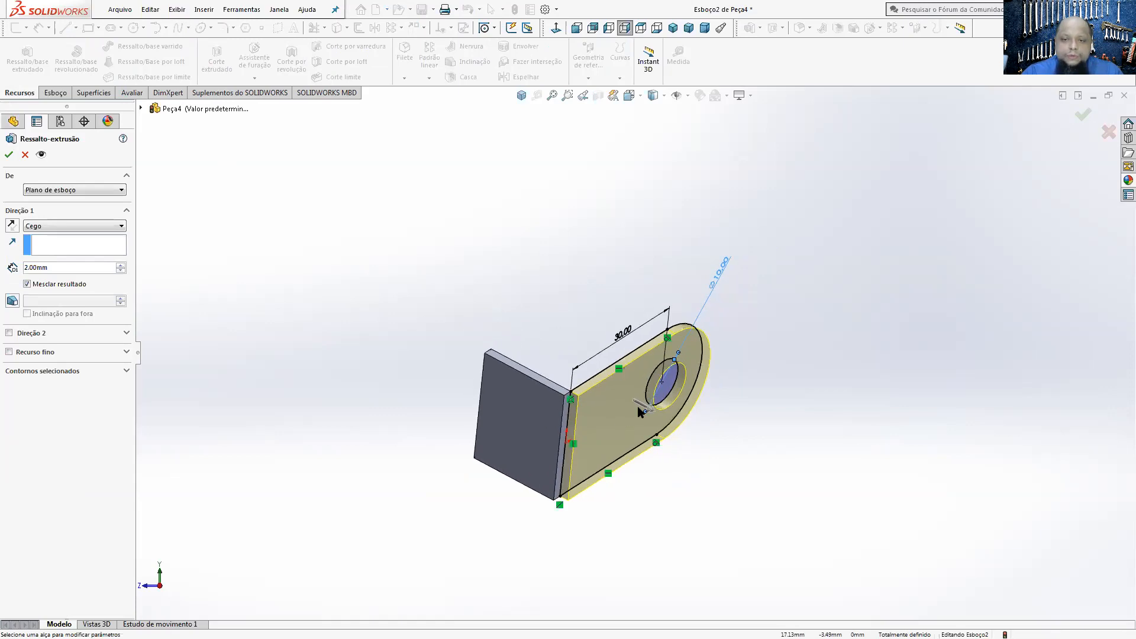
click(13, 223)
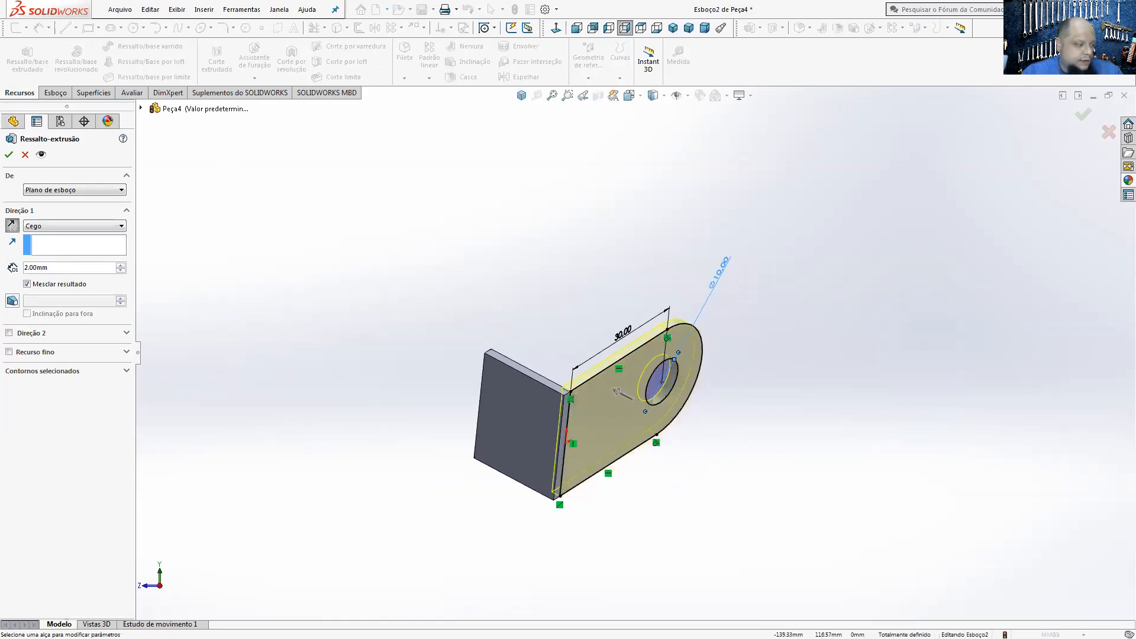
key(alt+Tab)
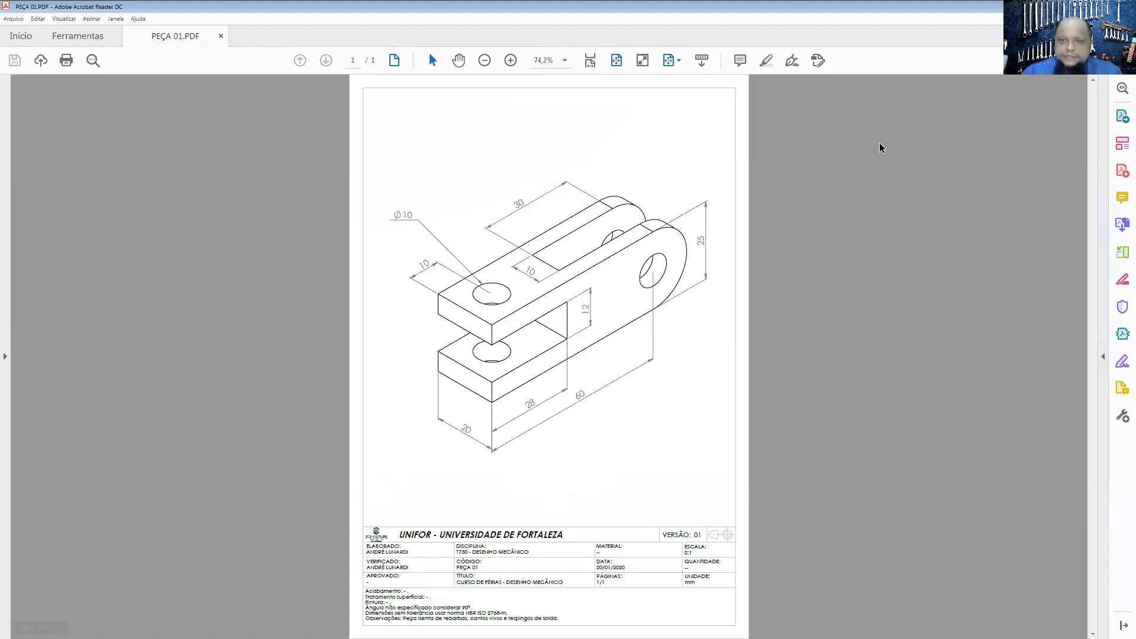
key(alt+Tab)
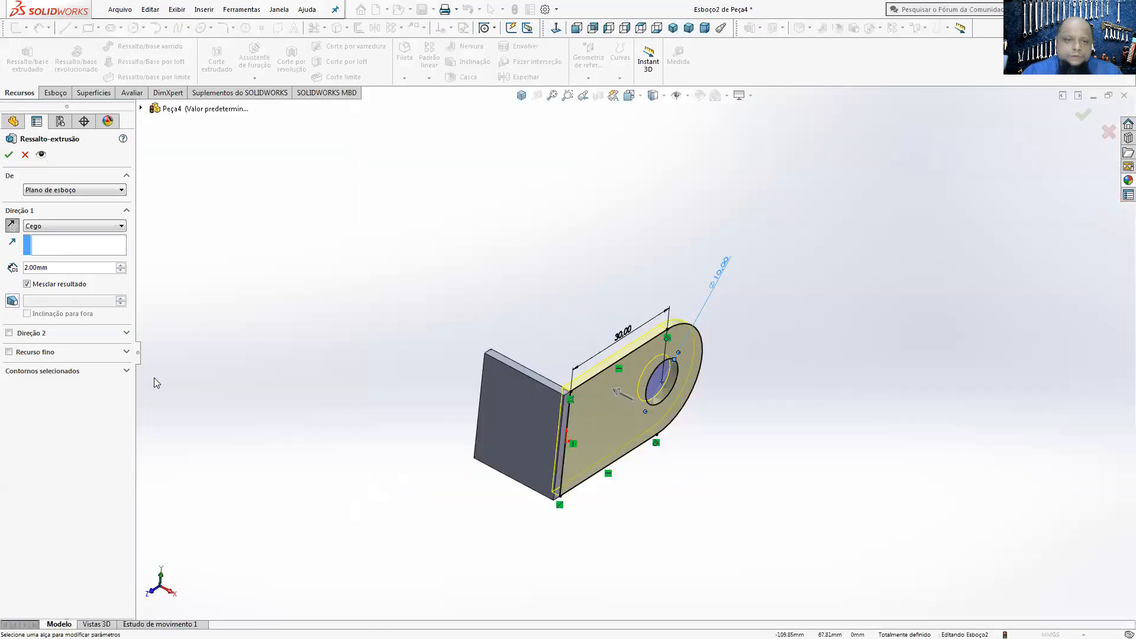
double_click(67, 267)
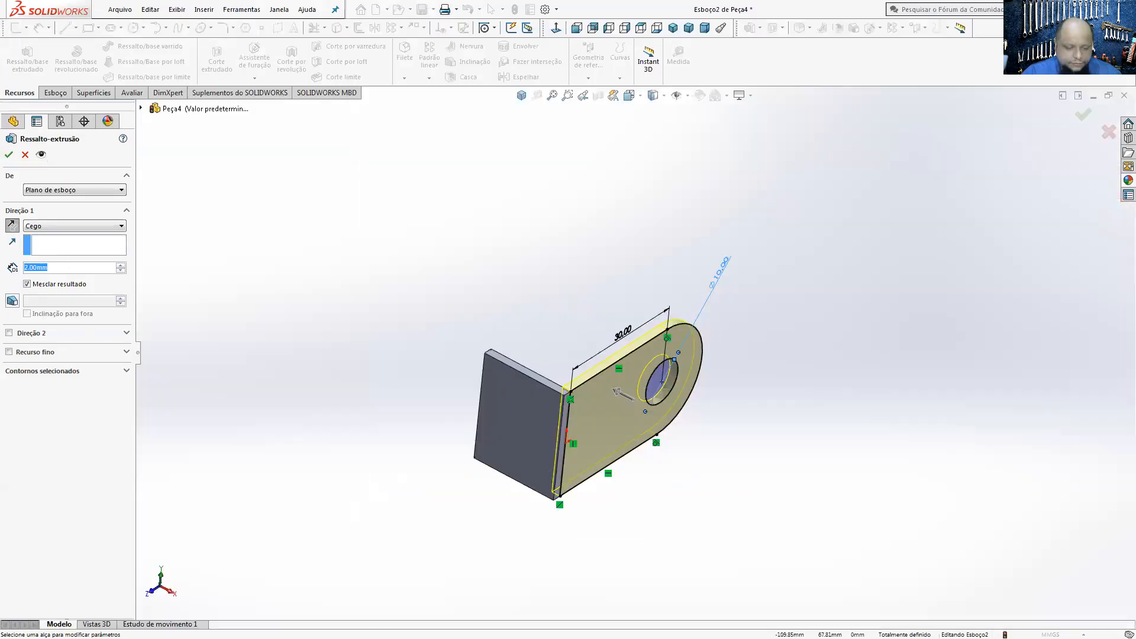
text(5)
key(Return)
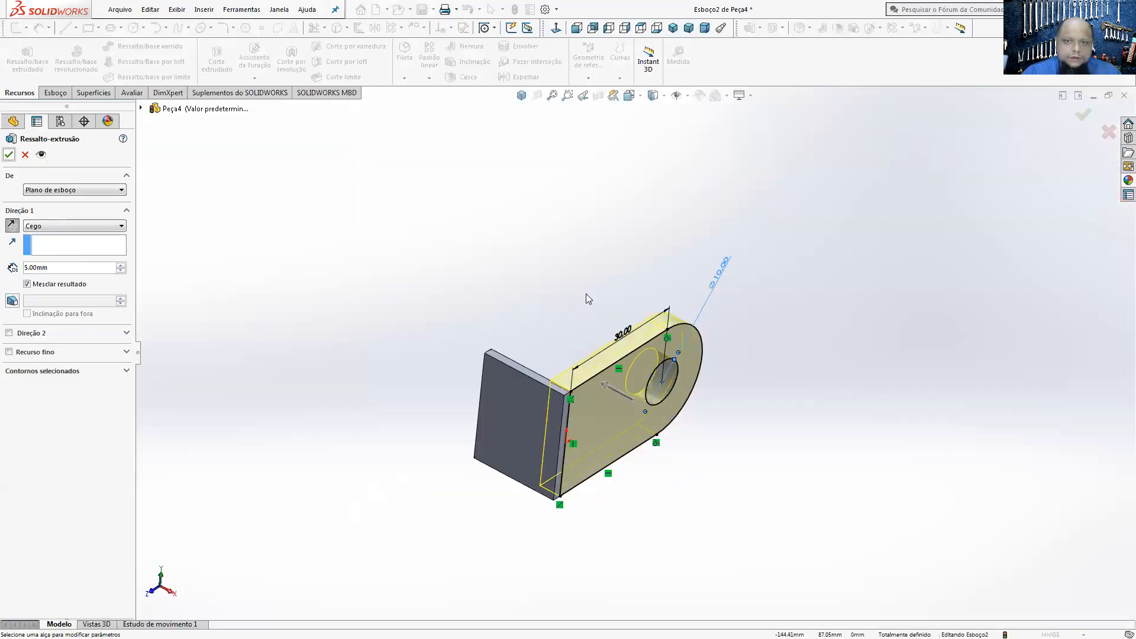
click(8, 155)
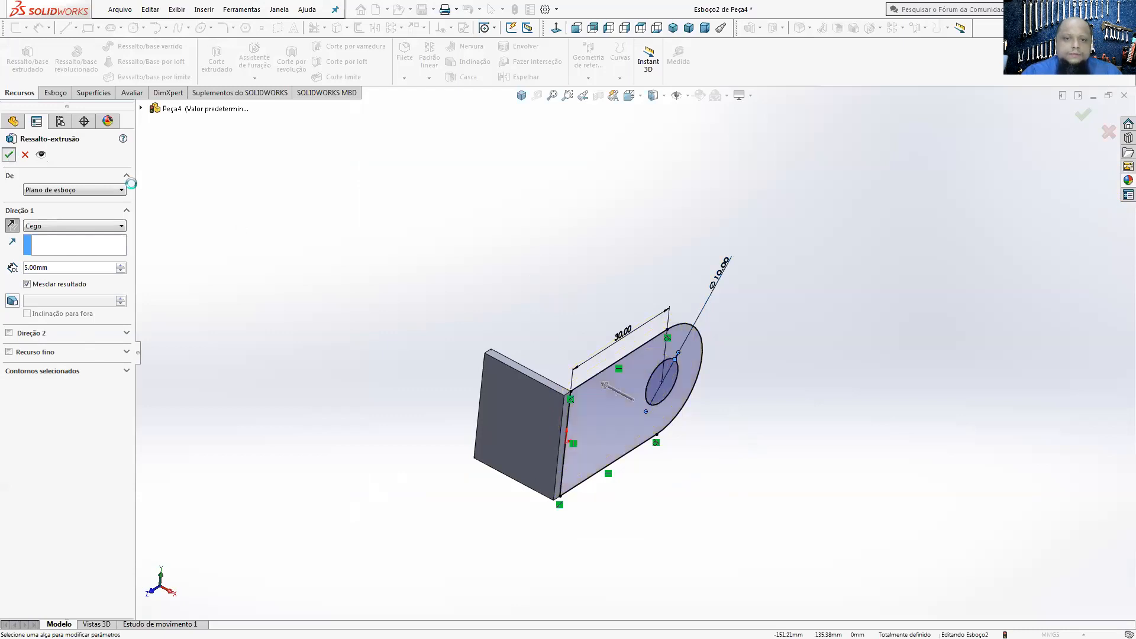
middle_drag(520, 316, 503, 277)
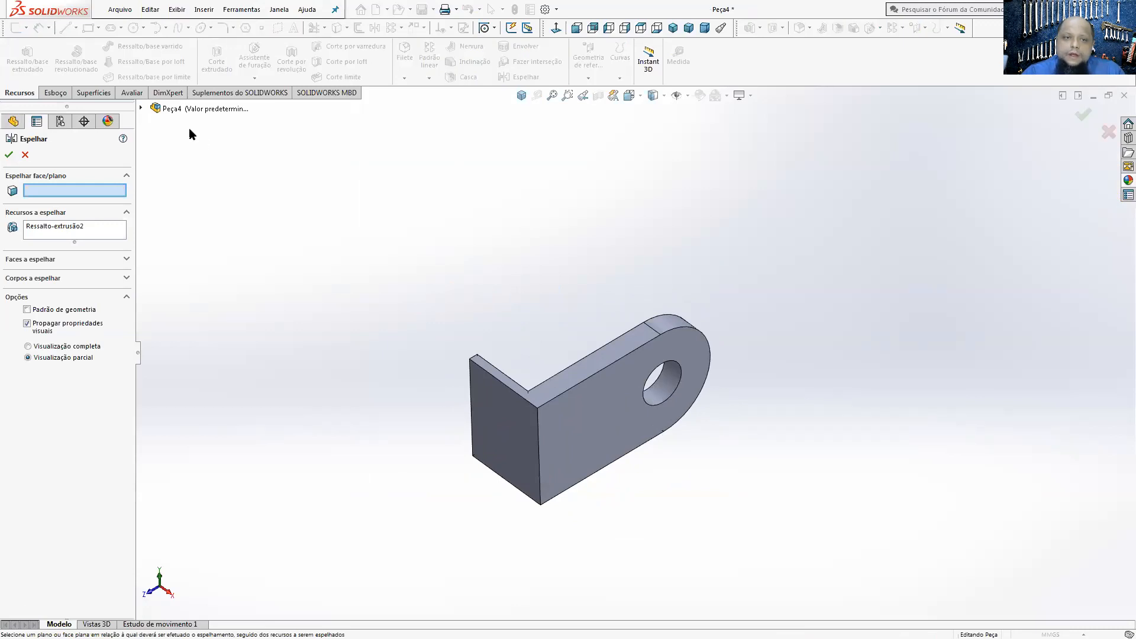
click(141, 108)
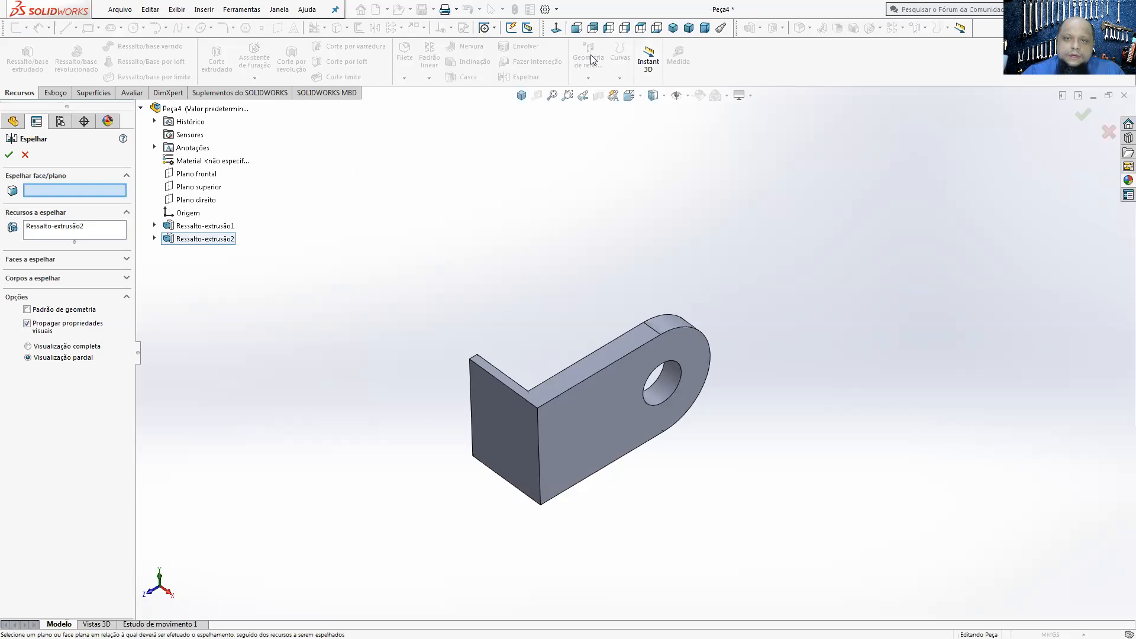
click(25, 155)
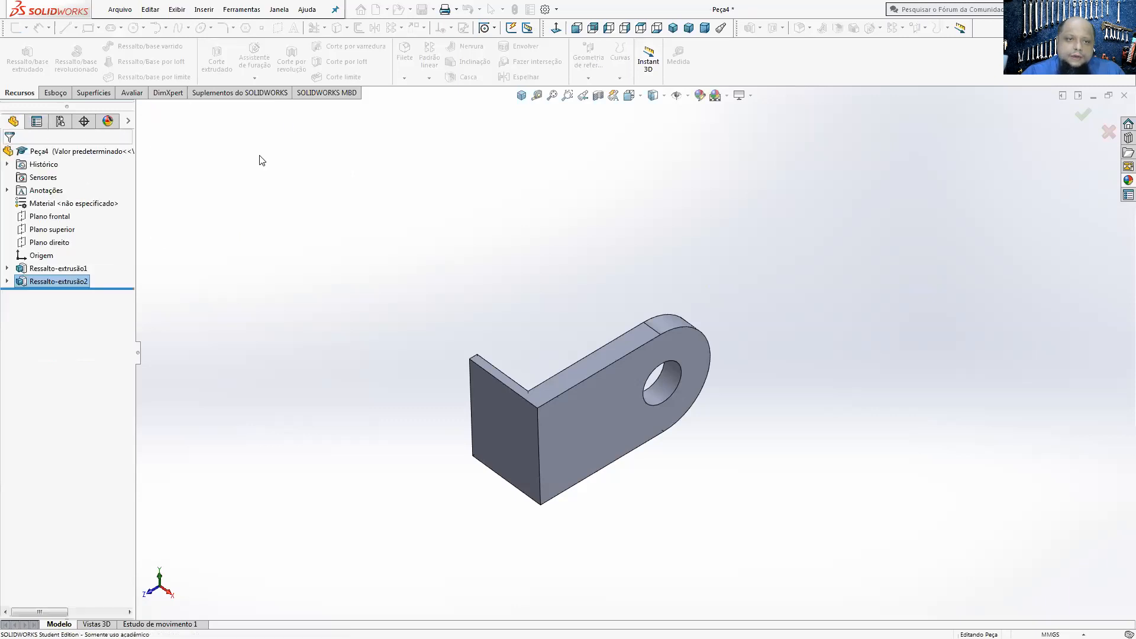
click(66, 217)
click(62, 230)
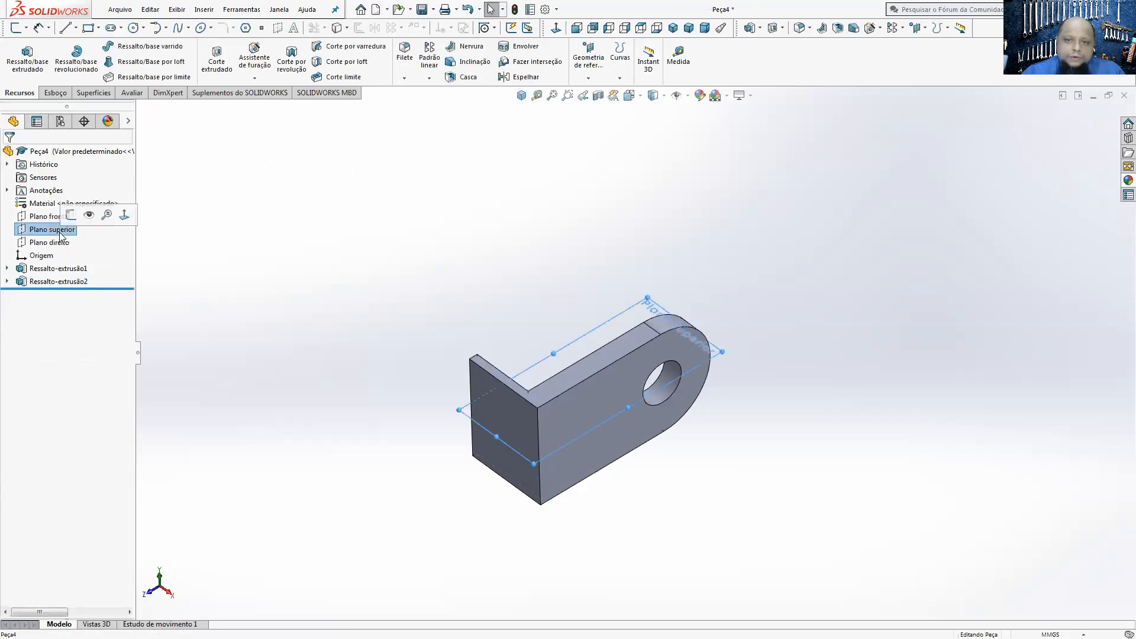
click(451, 204)
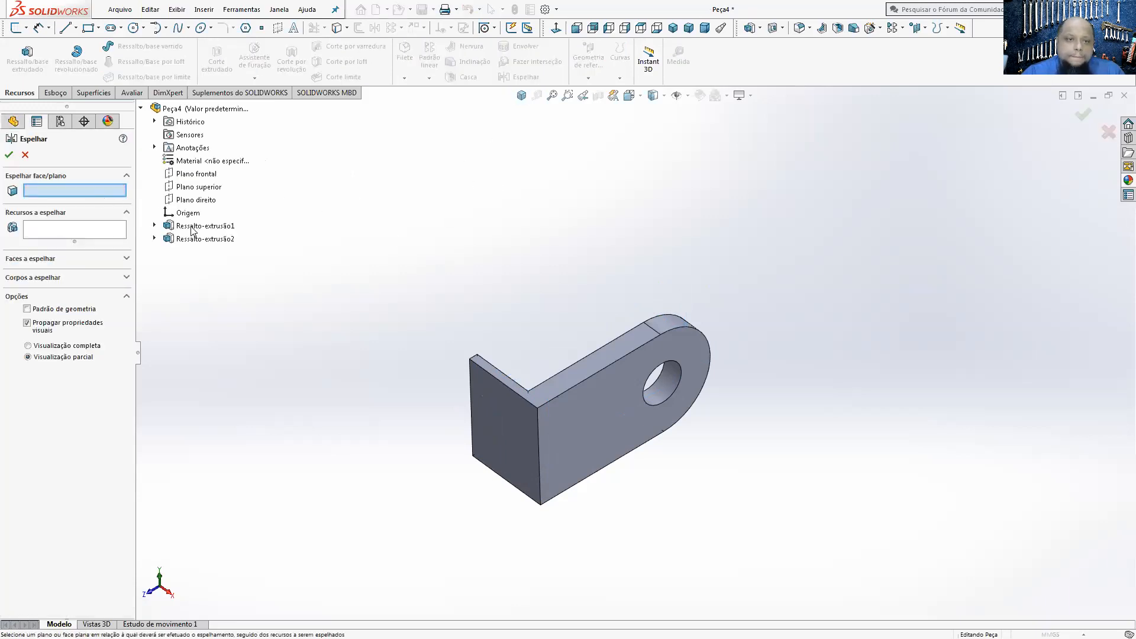
Step: Mirror the extruded arm Ressalto-extrusão2 about the plane Plano direito to form the second arm of the fork
click(195, 201)
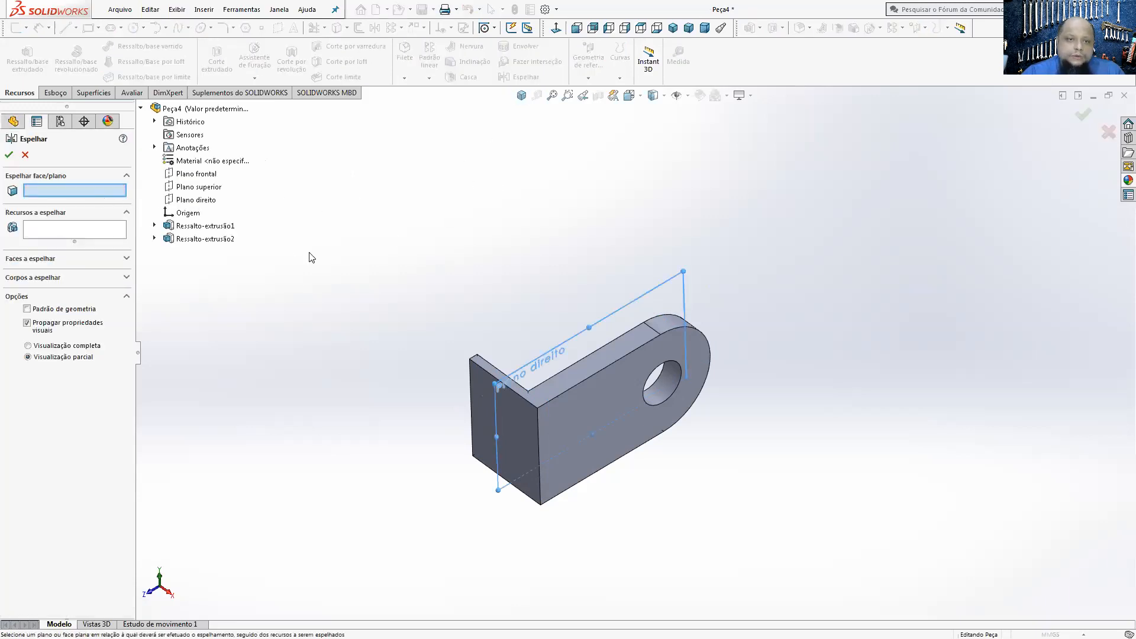
click(208, 239)
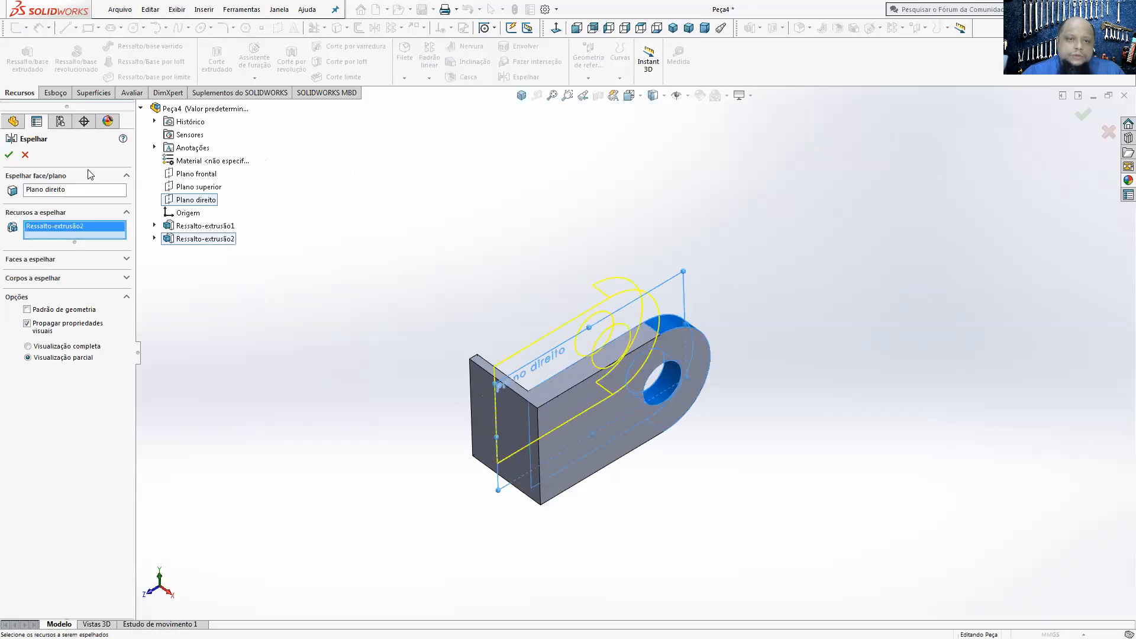
middle_drag(493, 254, 460, 246)
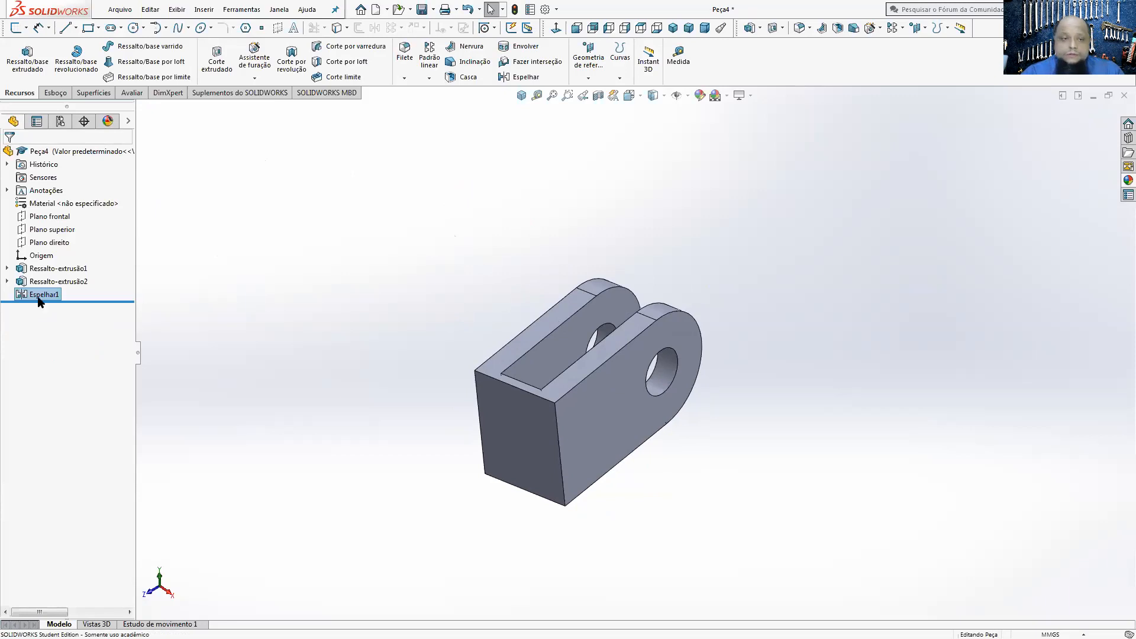
Step: Edit the original arm's sketch, set the hole diameter to 20 mm and exit the sketch to rebuild both arms
click(7, 282)
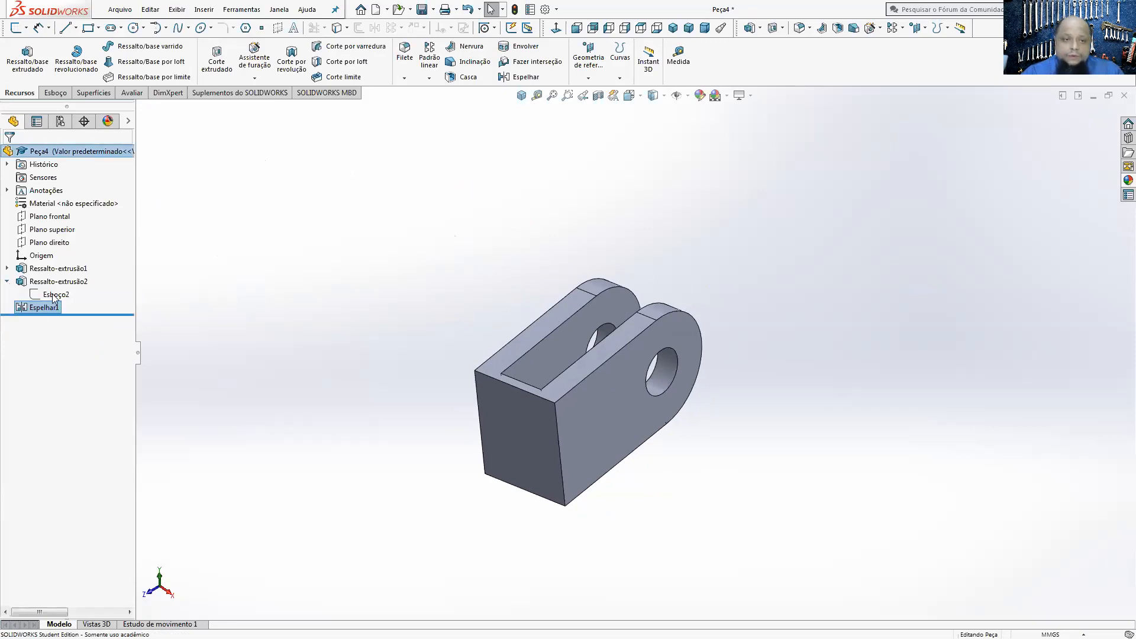
click(54, 294)
click(66, 260)
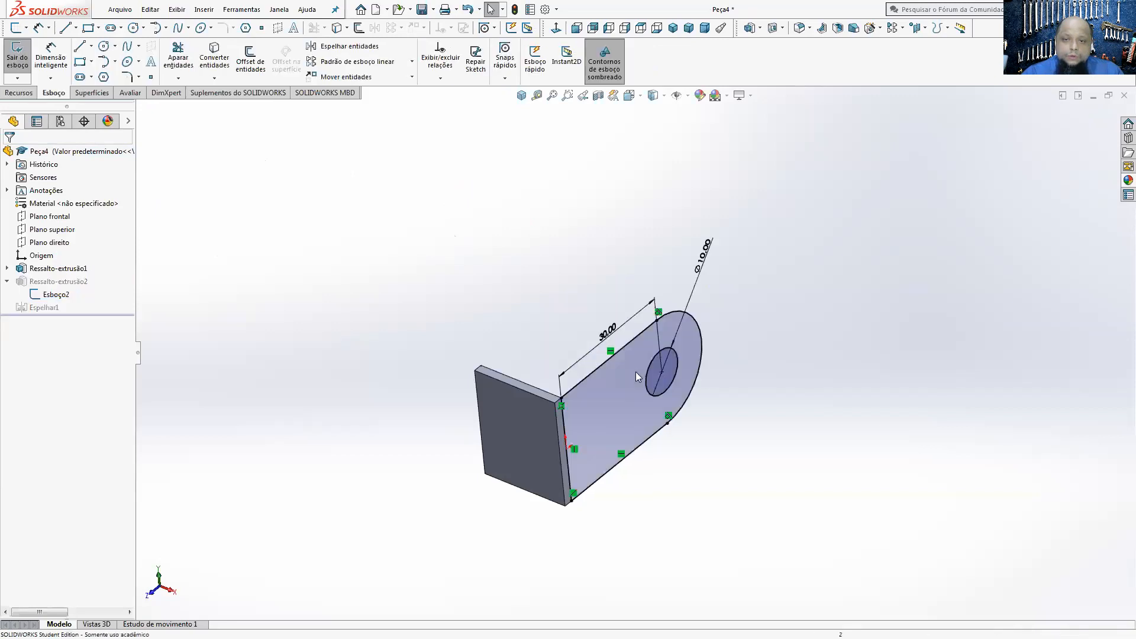
click(702, 261)
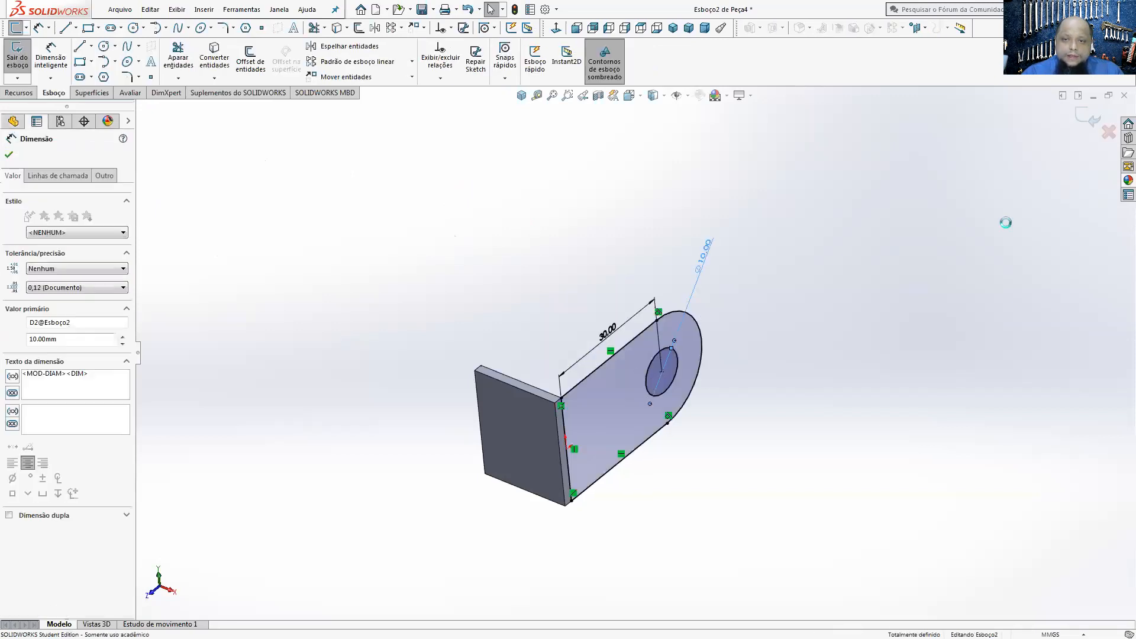
text(20)
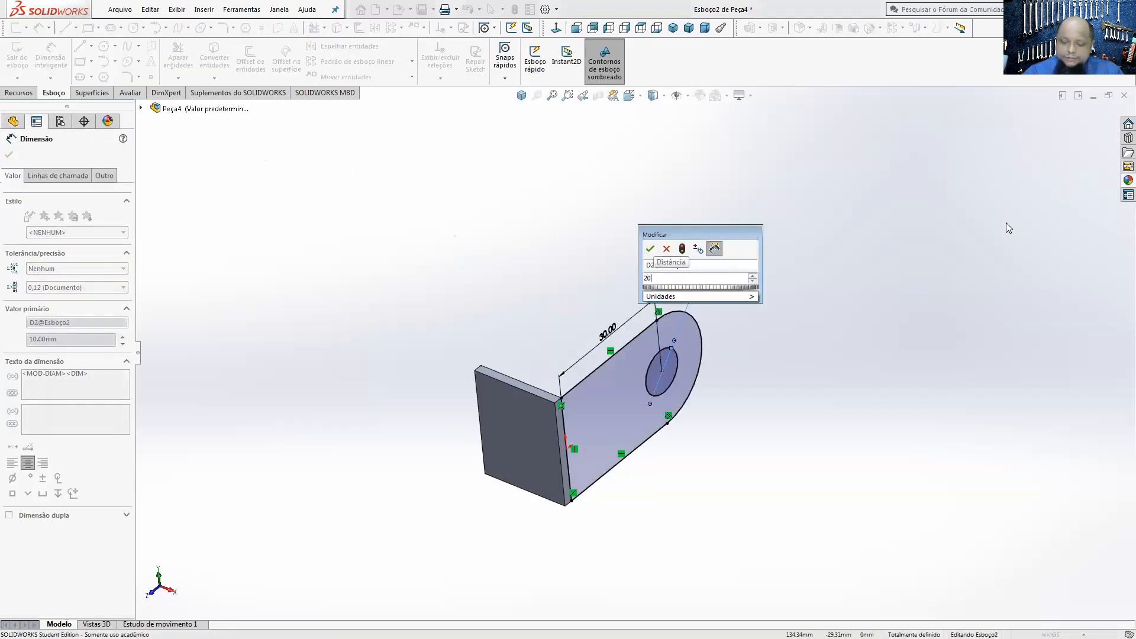
key(Return)
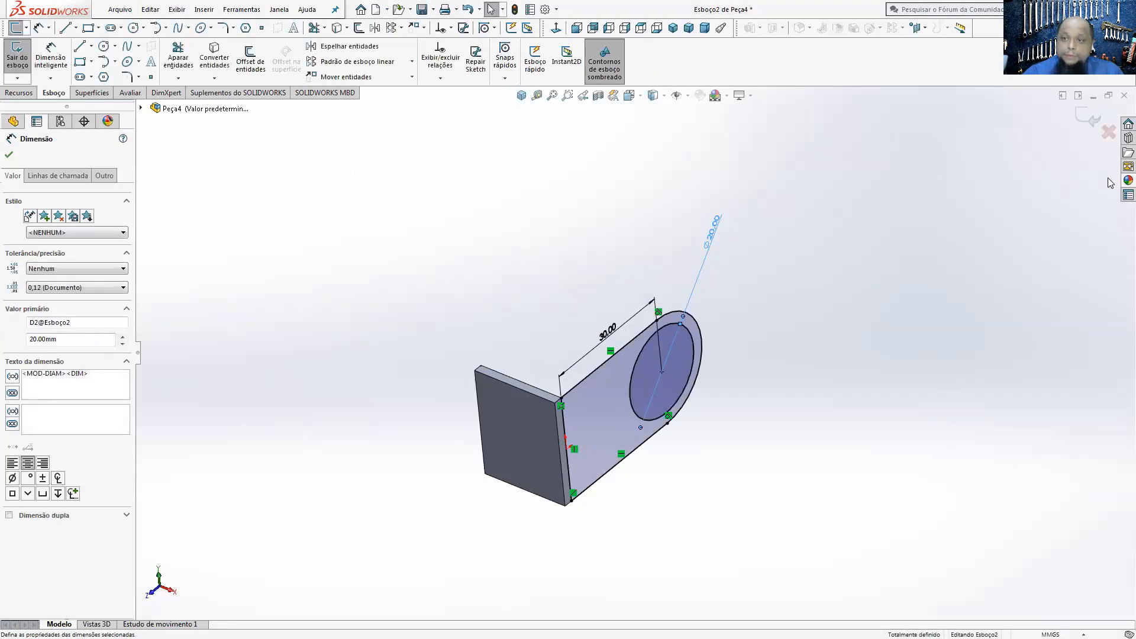
click(1084, 121)
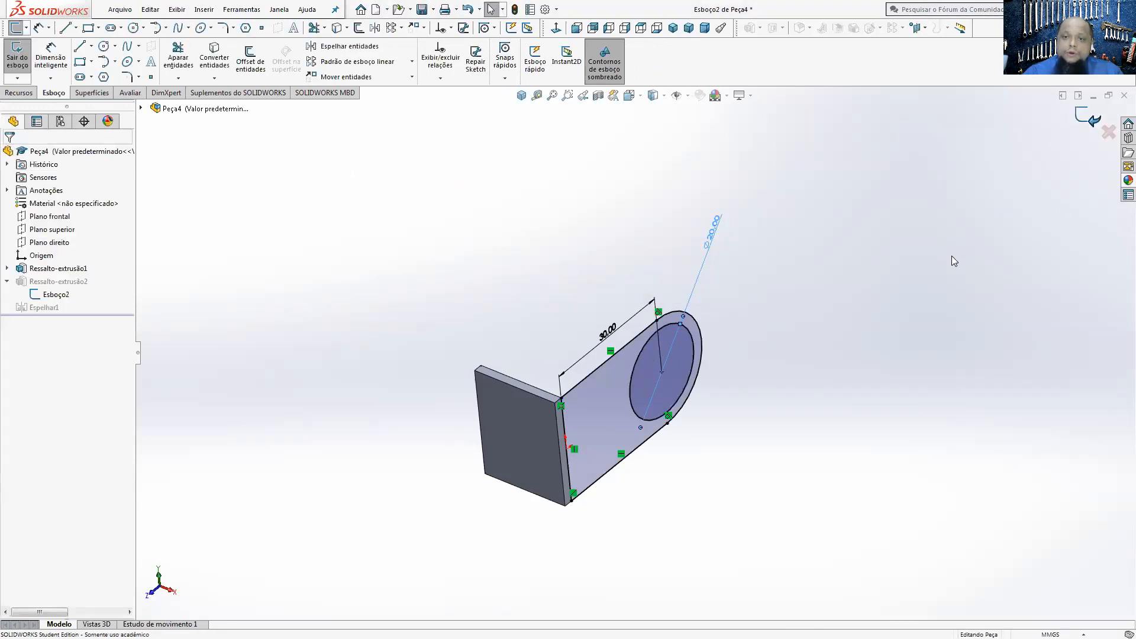
mouse_move(905, 271)
middle_down()
mouse_move(953, 302)
mouse_move(888, 247)
mouse_move(910, 271)
middle_up()
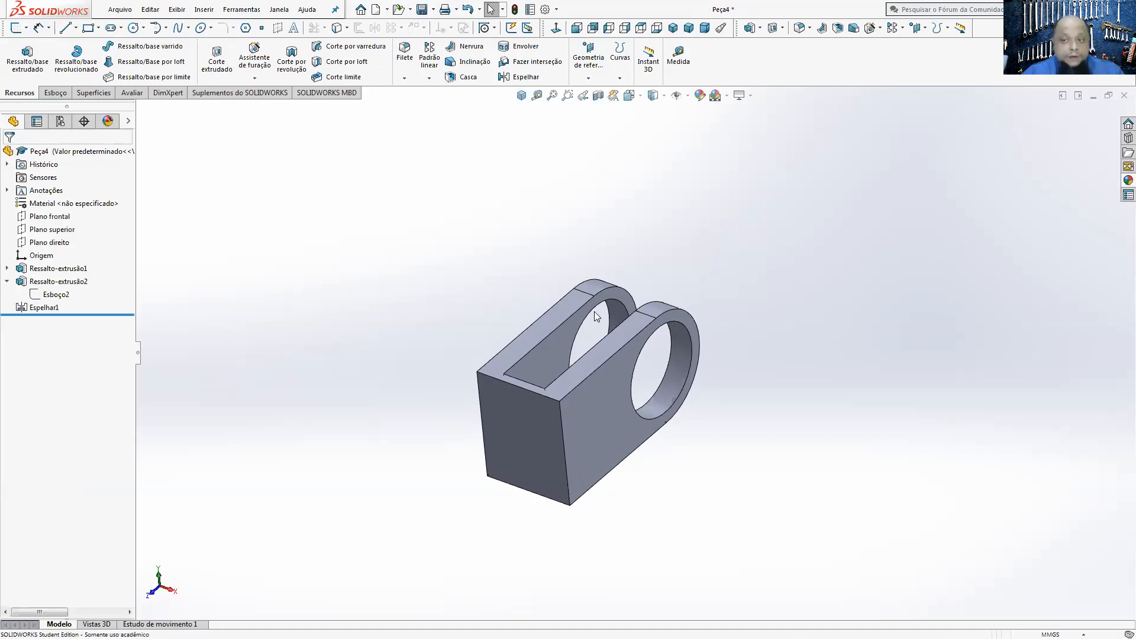
Step: Reopen the original arm's sketch and set the hole diameter to 10 mm
right_click(50, 294)
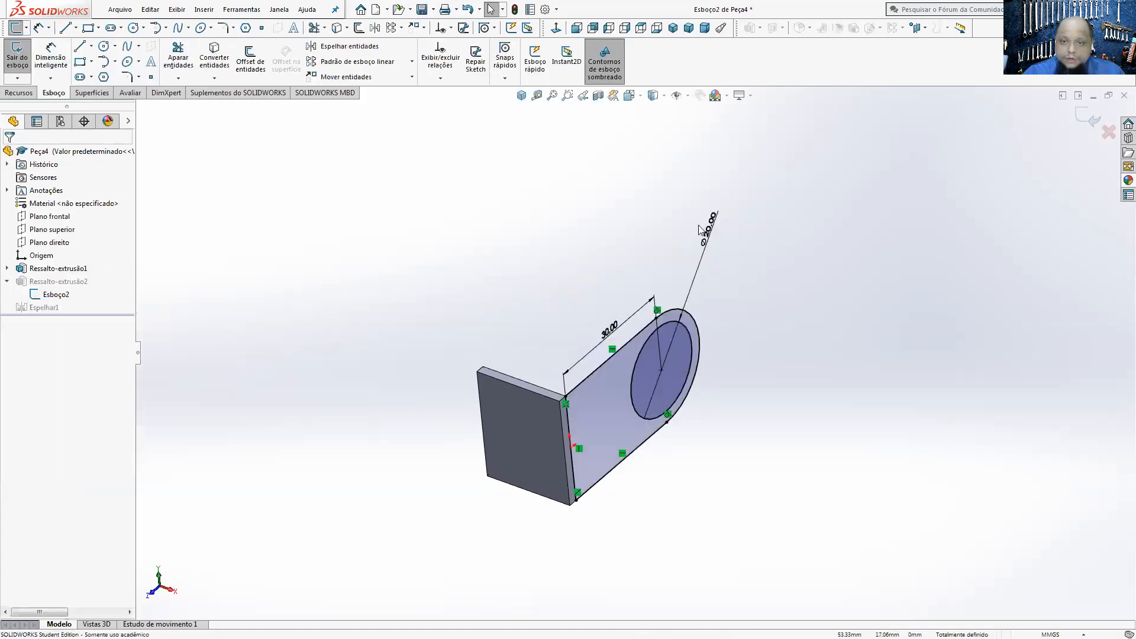
double_click(709, 233)
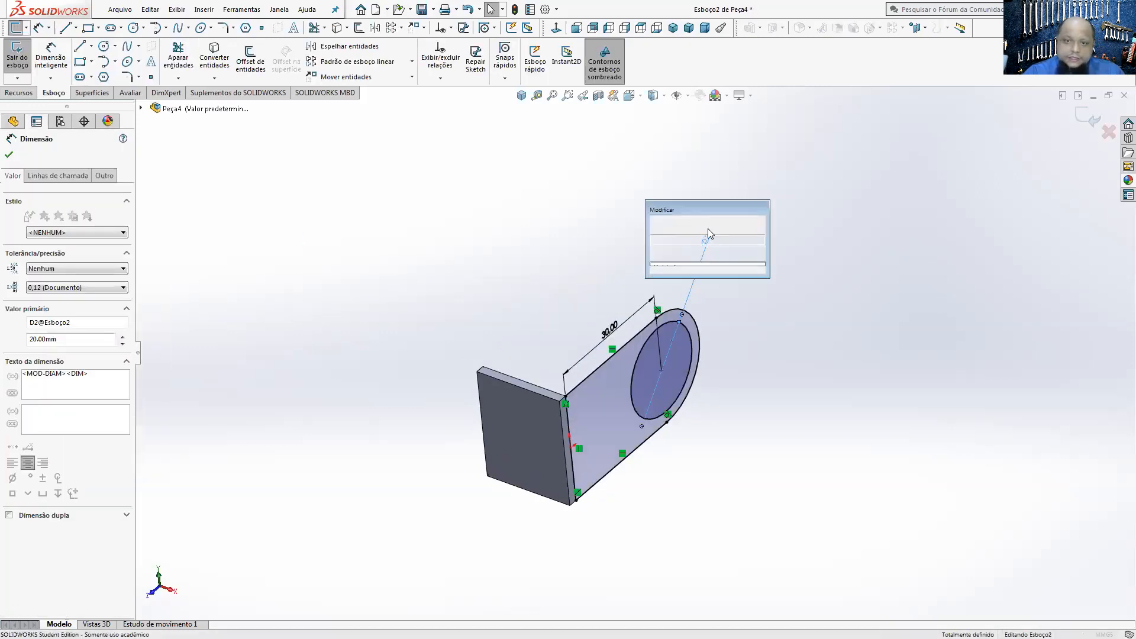
text(10)
key(Return)
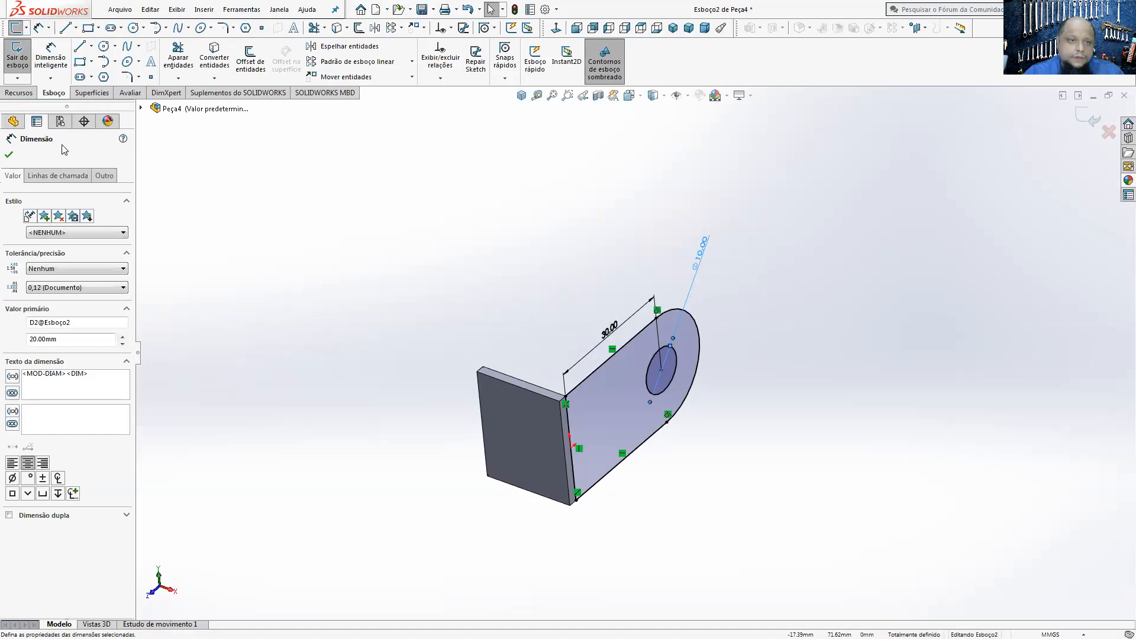
Step: Accept the hole dimension and exit the sketch to rebuild both arms
click(10, 156)
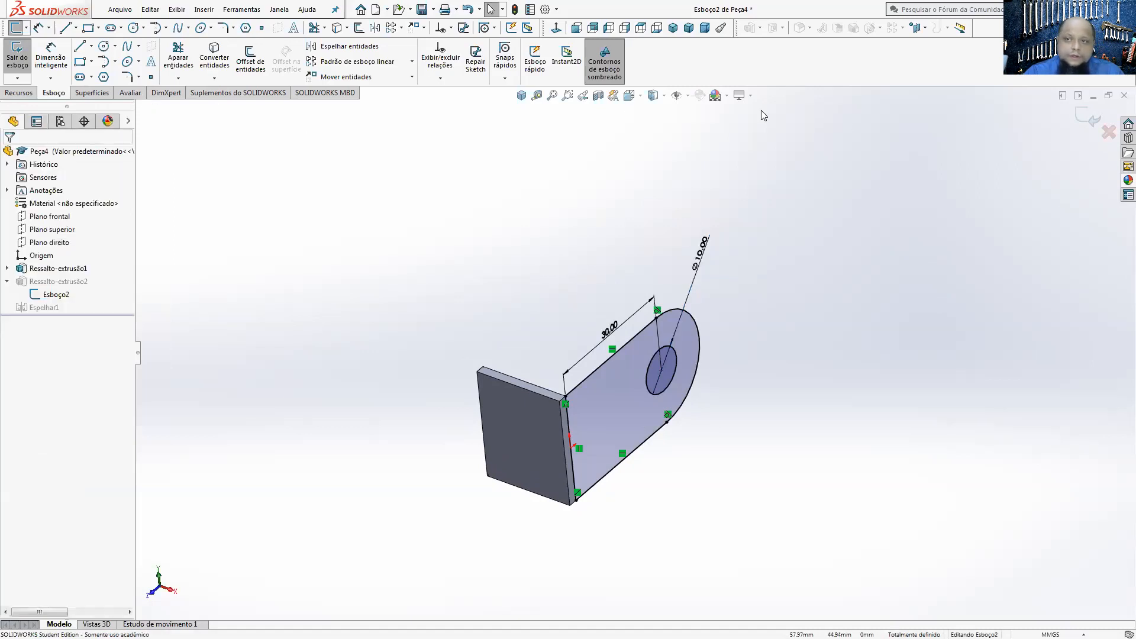
click(1076, 112)
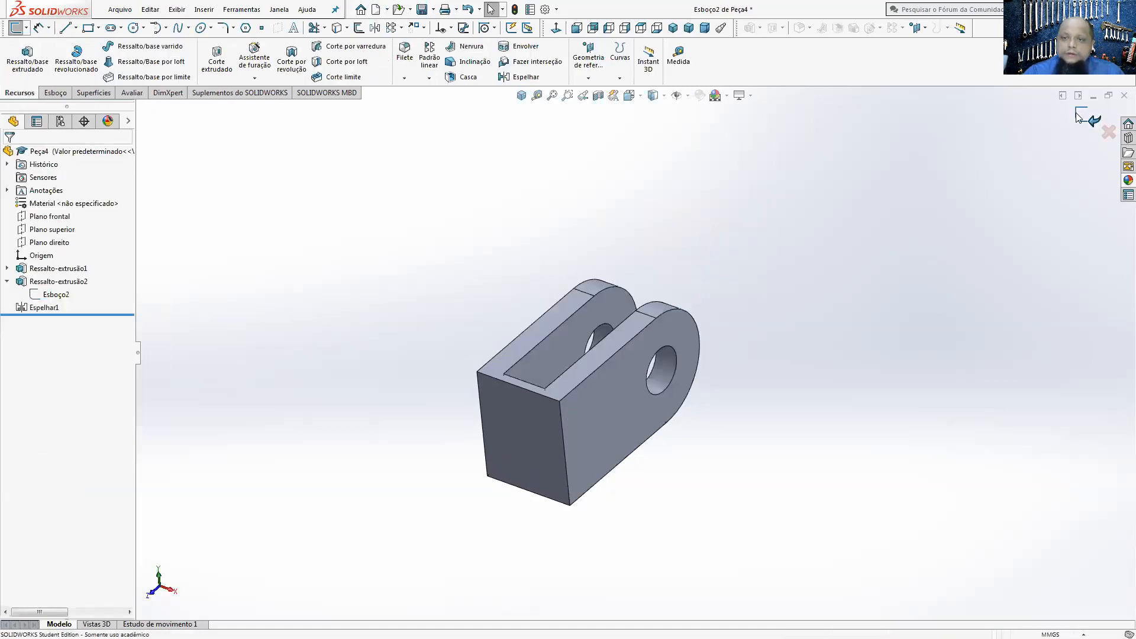
Step: Sketch a full-width rectangle about 20 x 5.3 mm along the lower edge of the plate's outer face
click(534, 420)
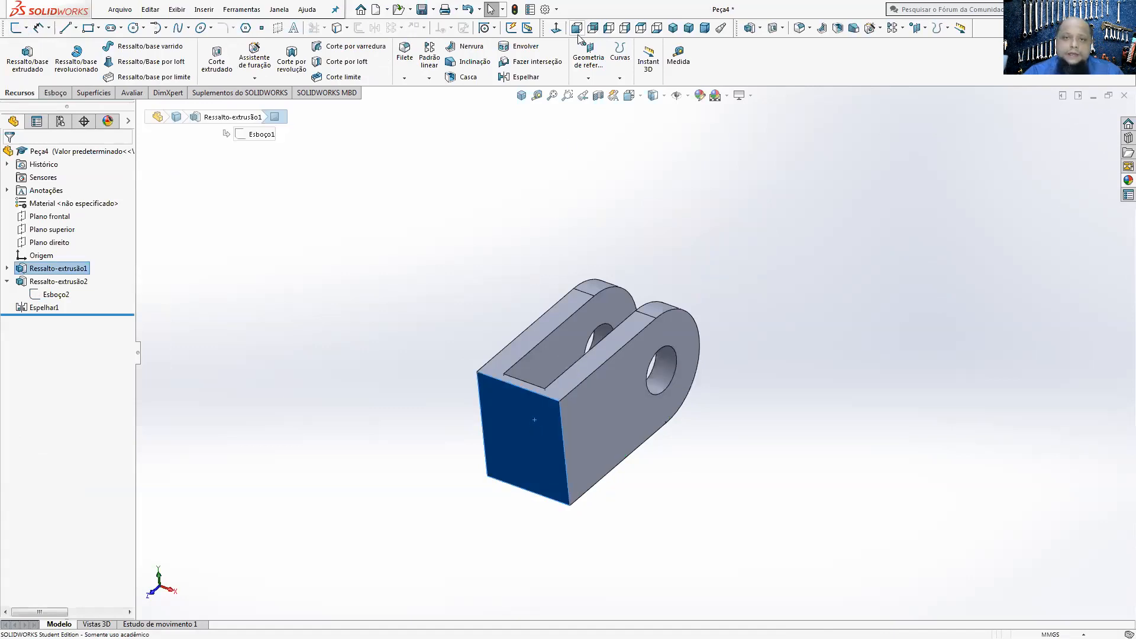
click(555, 29)
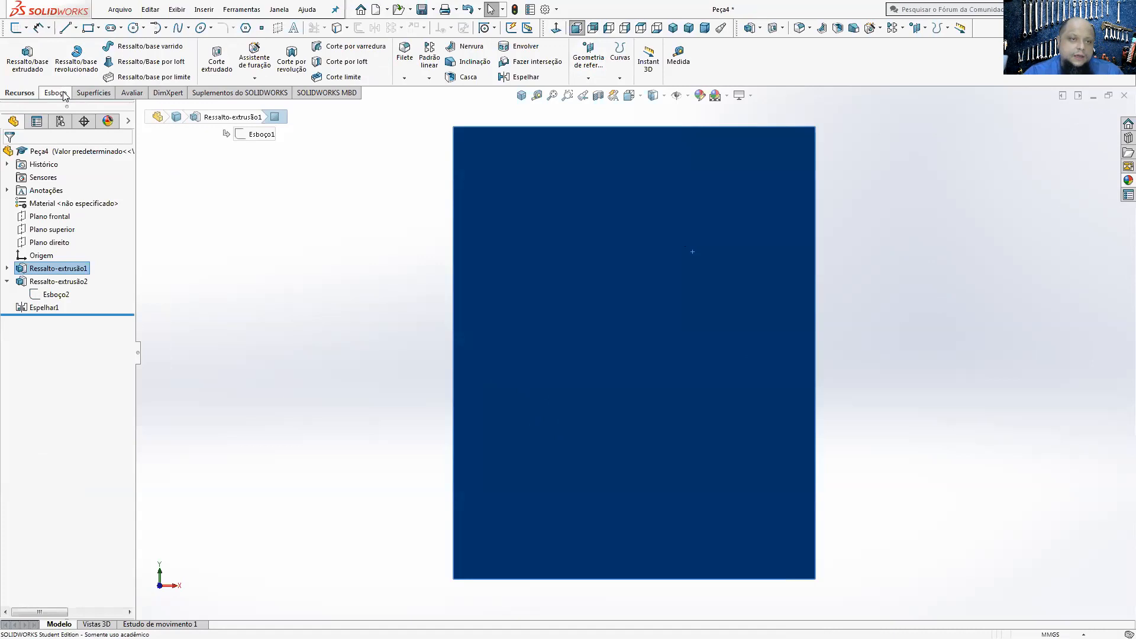
click(55, 93)
click(18, 58)
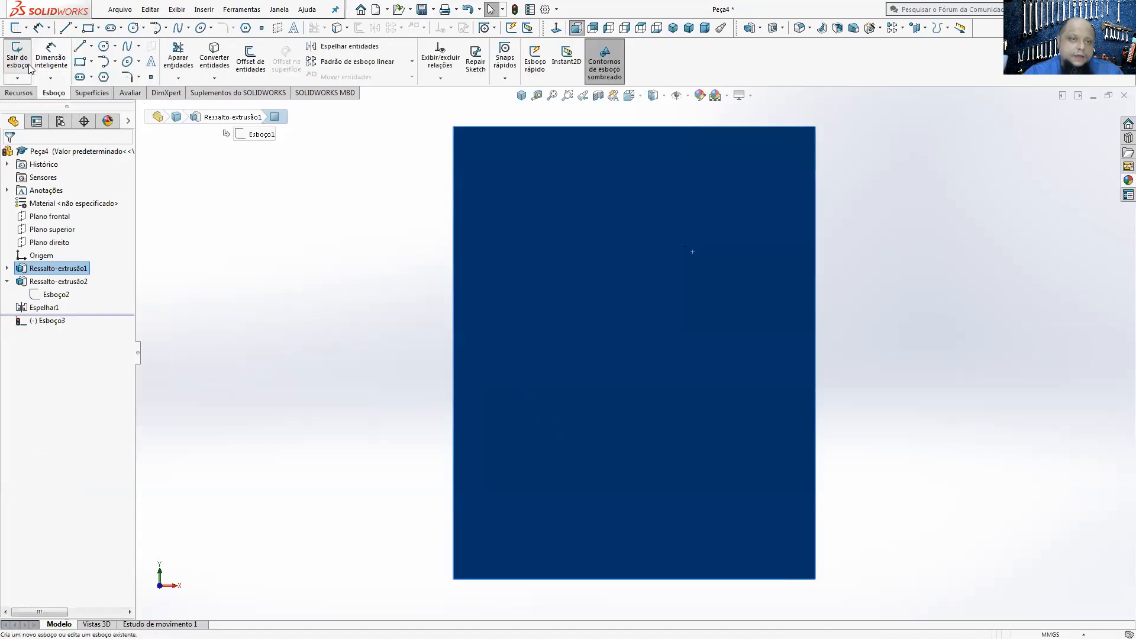
click(79, 62)
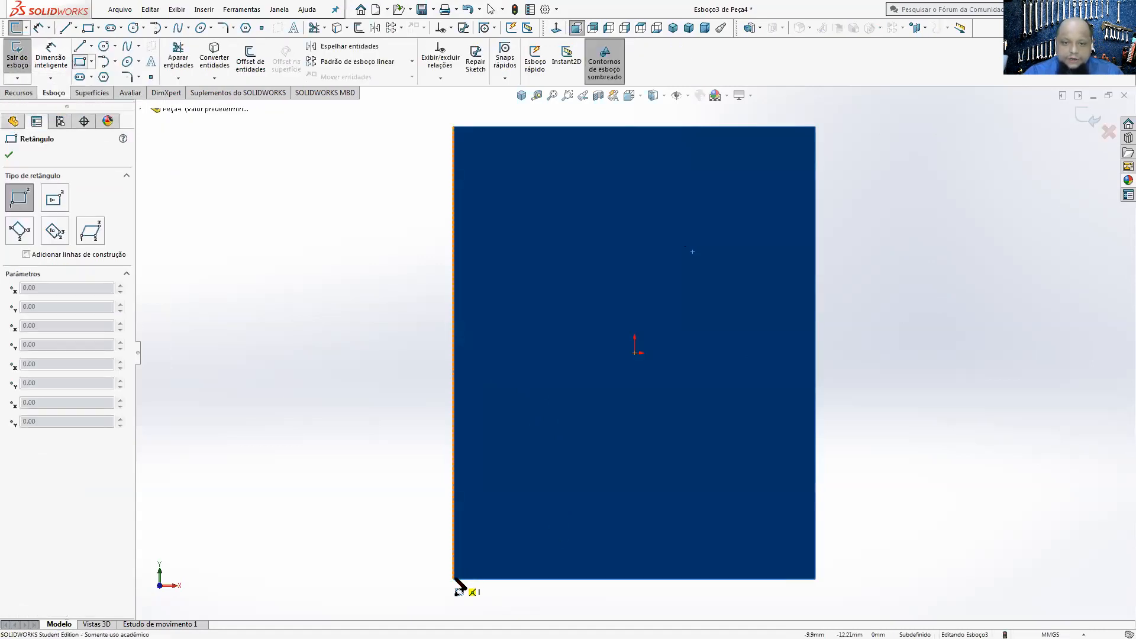
click(454, 578)
click(816, 482)
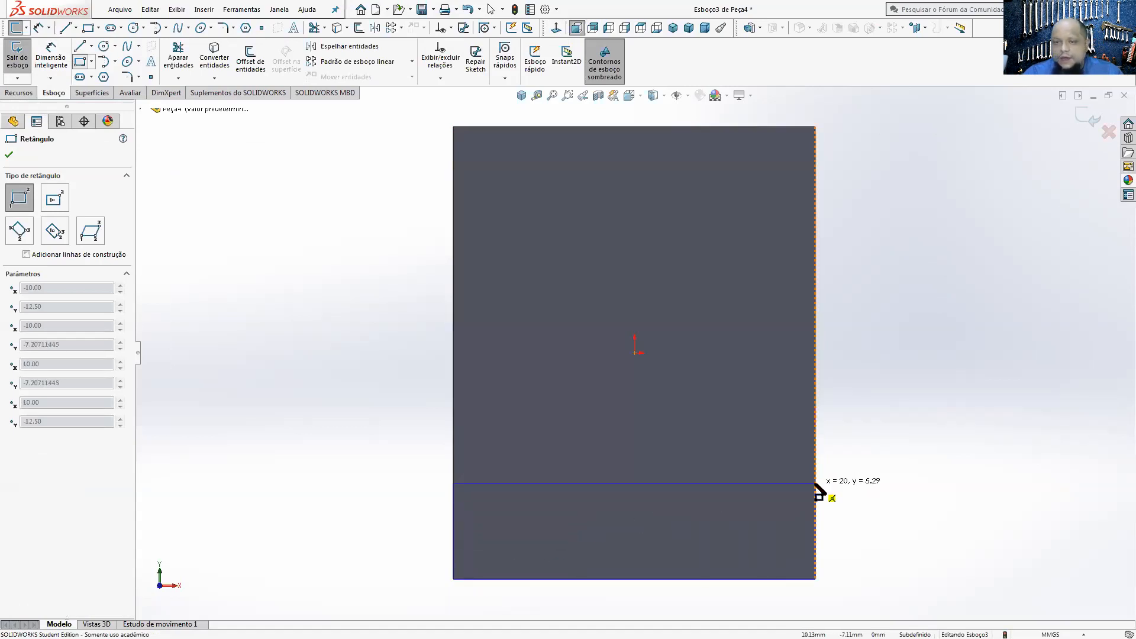
scroll(815, 484, up, 5)
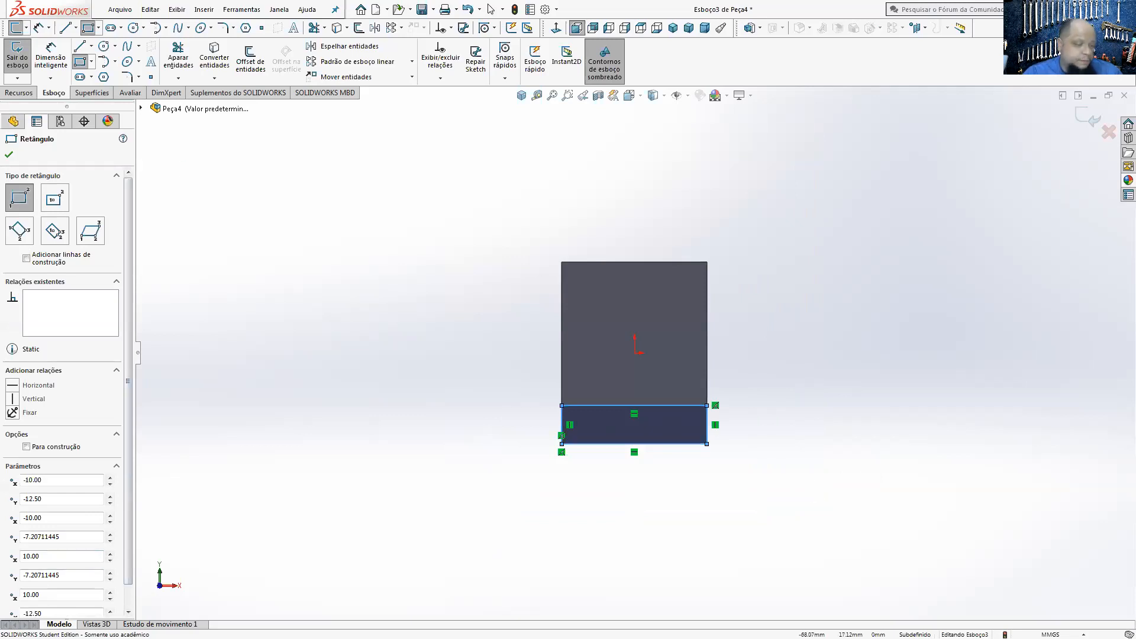
Step: Try to dimension the rectangle's height while consulting the PEÇA 01 drawing in Adobe Acrobat Reader
key(alt+Tab)
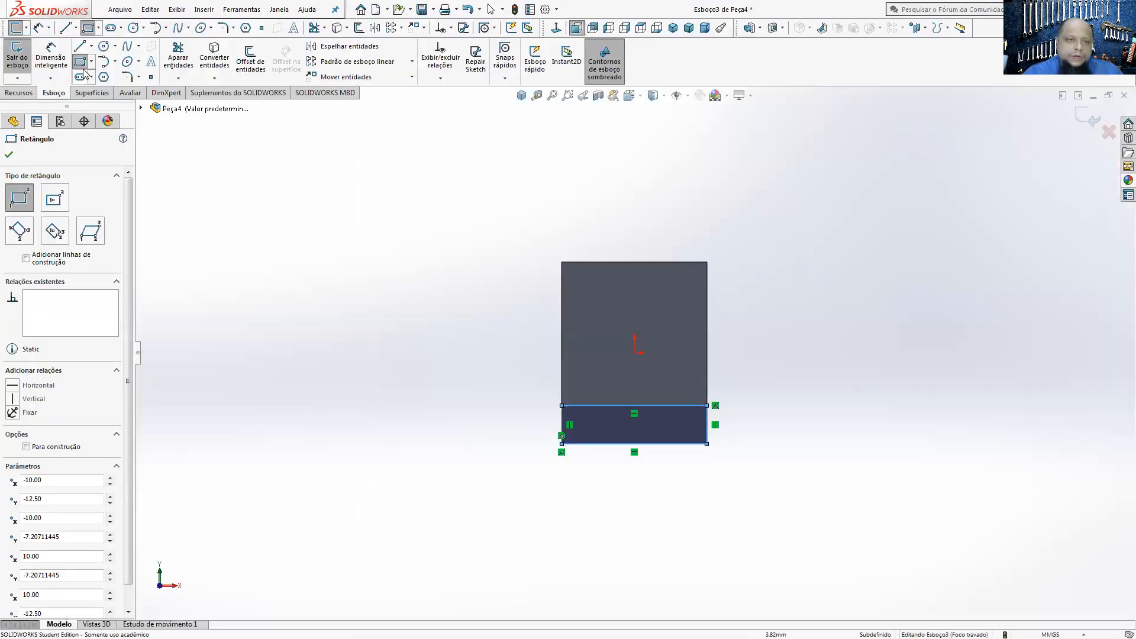
click(50, 57)
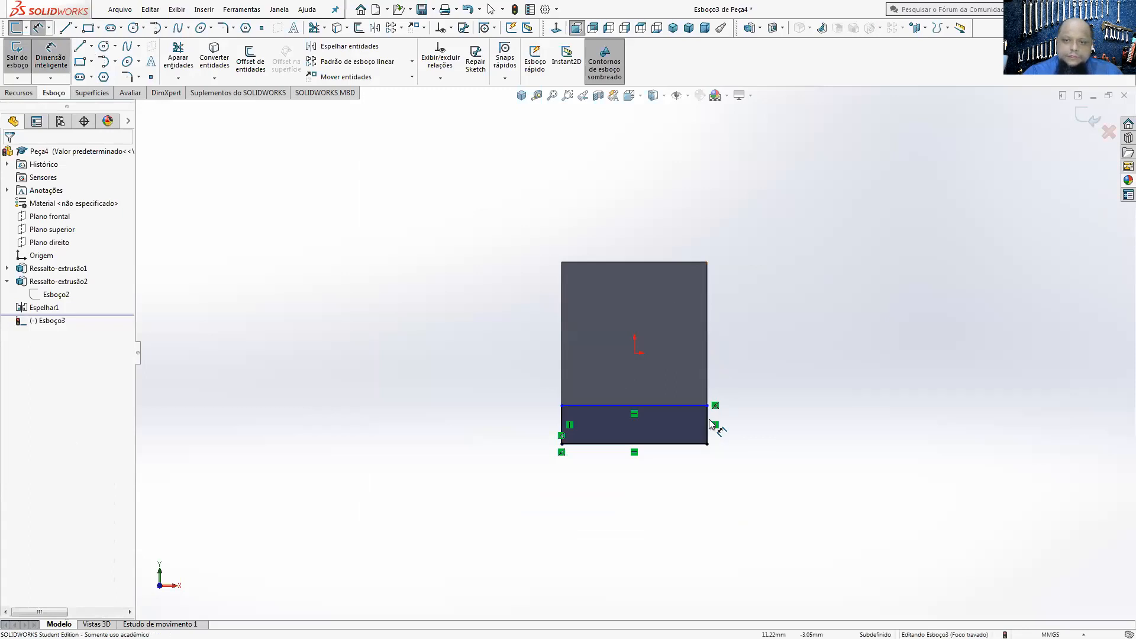
click(708, 420)
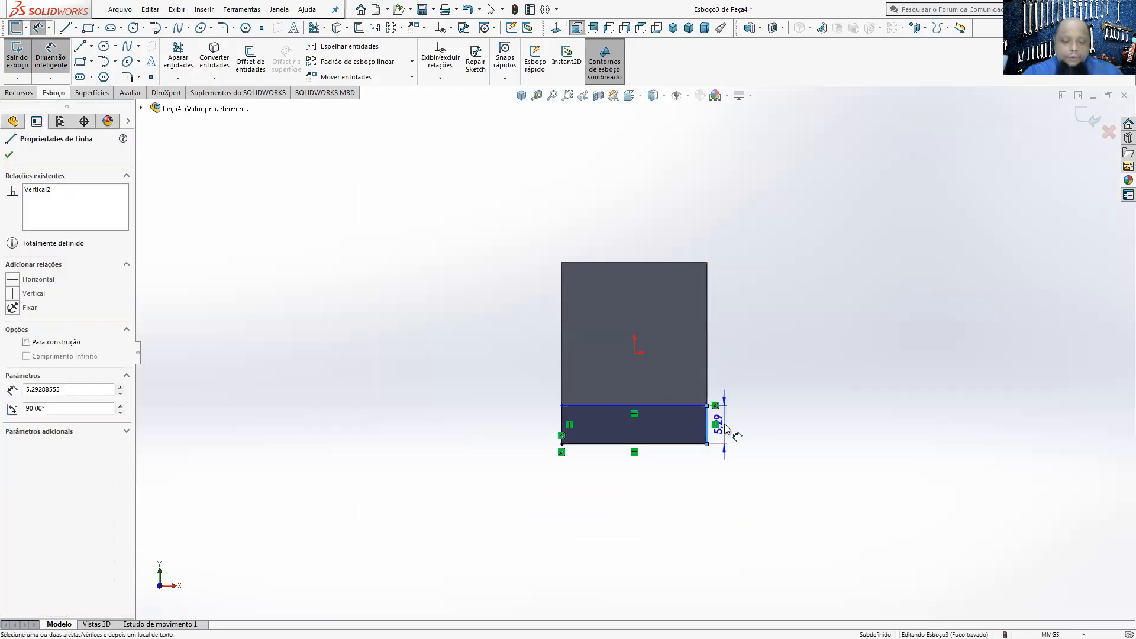
key(Escape)
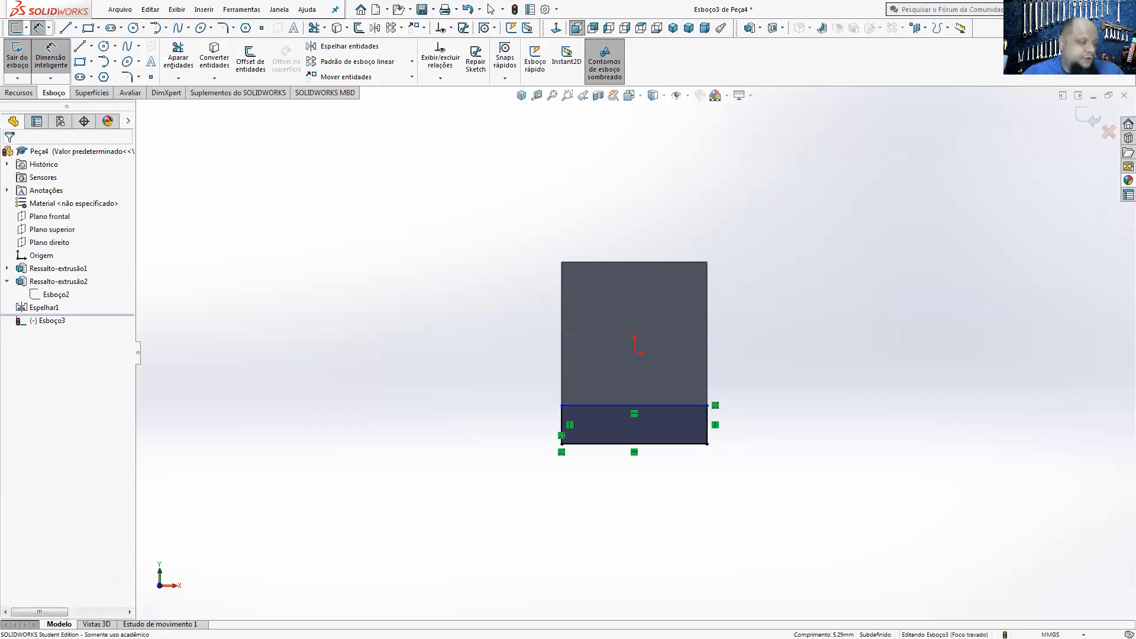
key(alt+Tab)
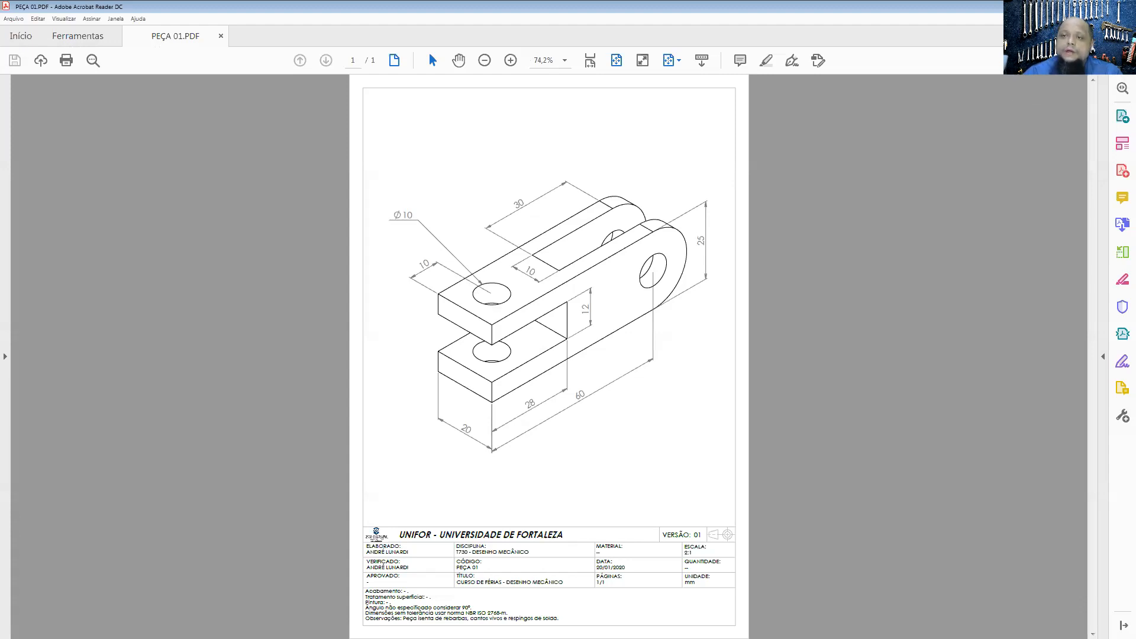
key(alt+Tab)
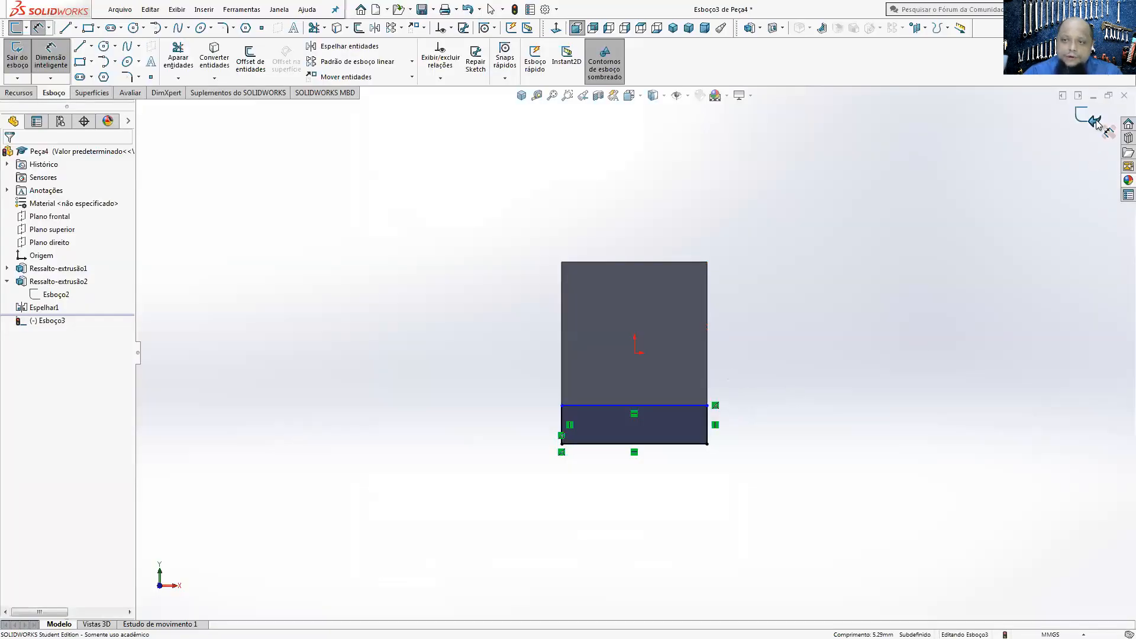
Step: Exit the rectangle sketch on the plate's outer face and delete it
click(1078, 128)
click(814, 457)
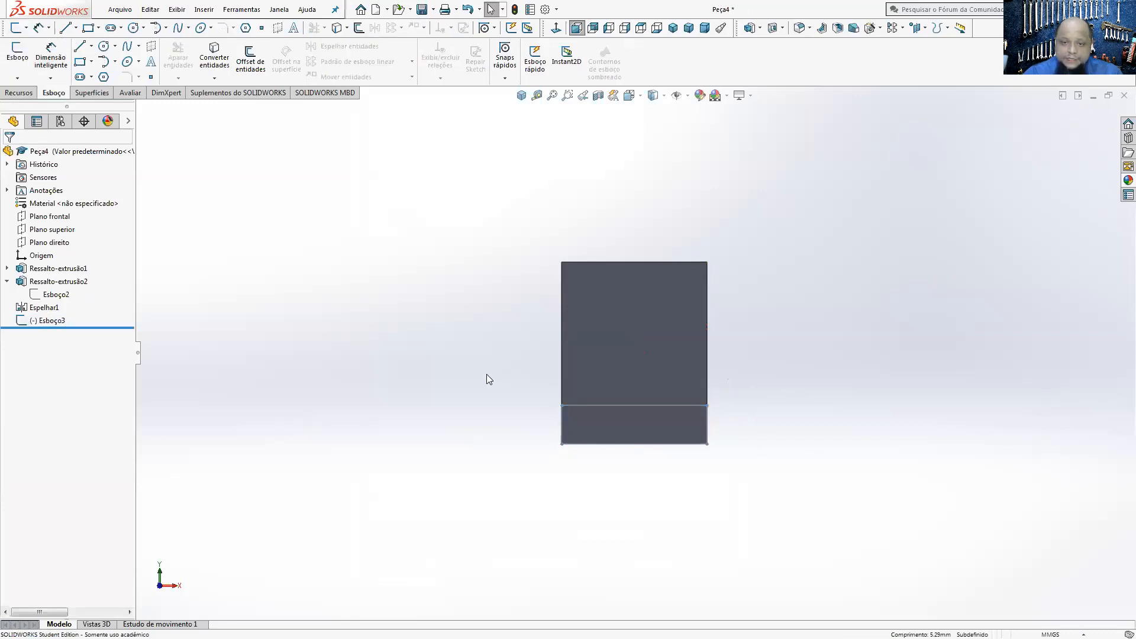
key(Delete)
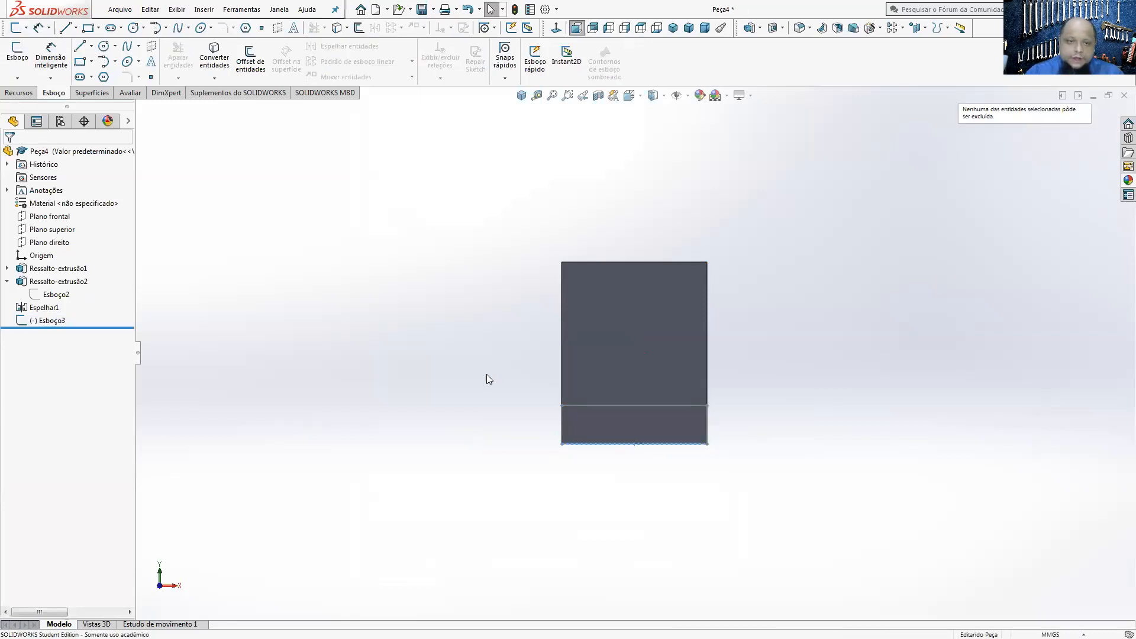
right_click(44, 329)
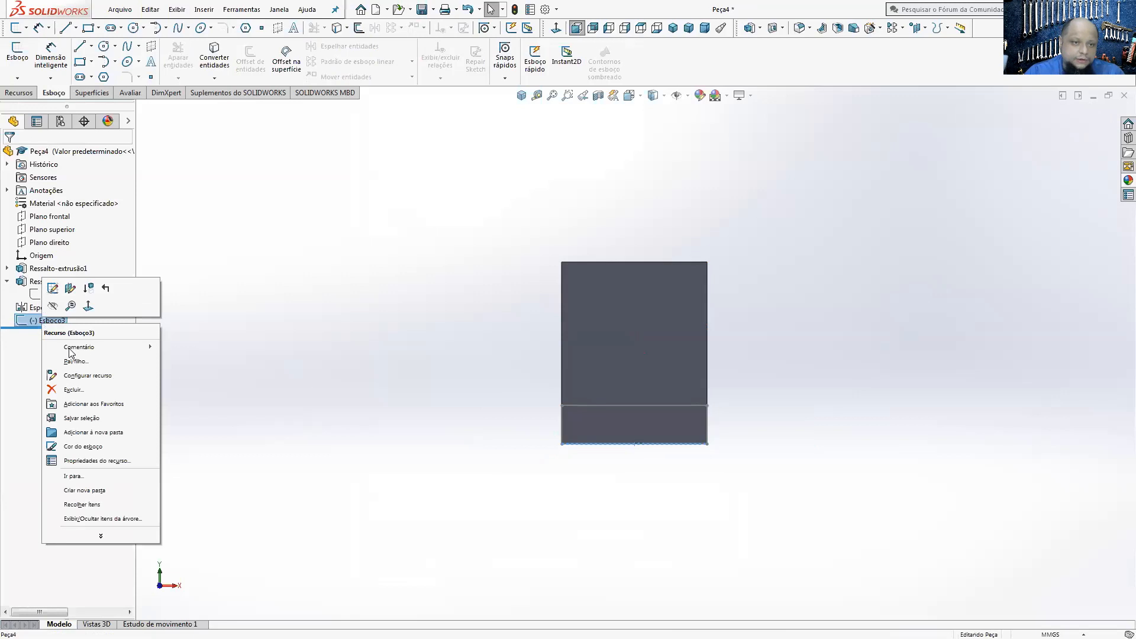
click(71, 393)
Step: Start a sketch on the fork's underside and draw a rectangle about 28 x 22 mm outward from the plate's outer corner
middle_drag(776, 406, 663, 302)
click(620, 343)
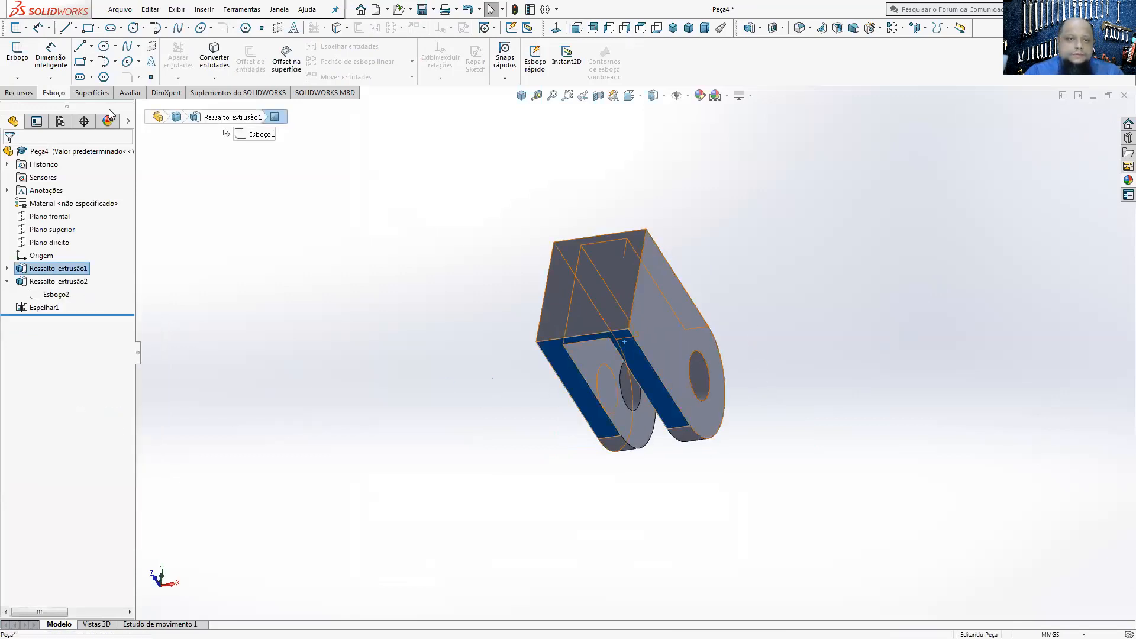
click(17, 53)
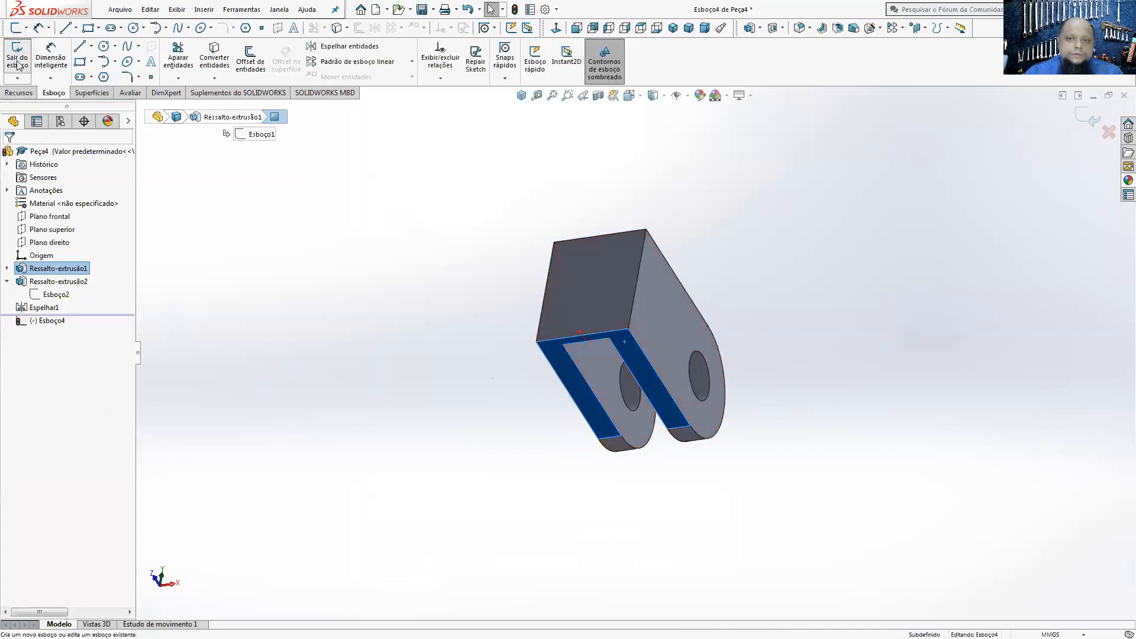
click(557, 28)
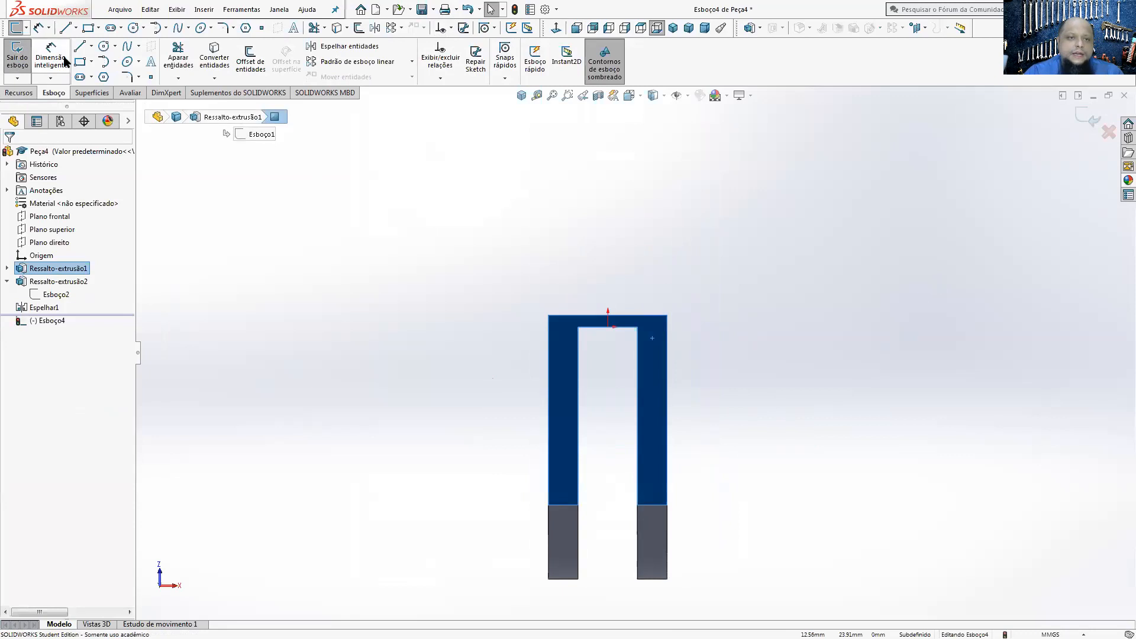
click(548, 314)
click(714, 184)
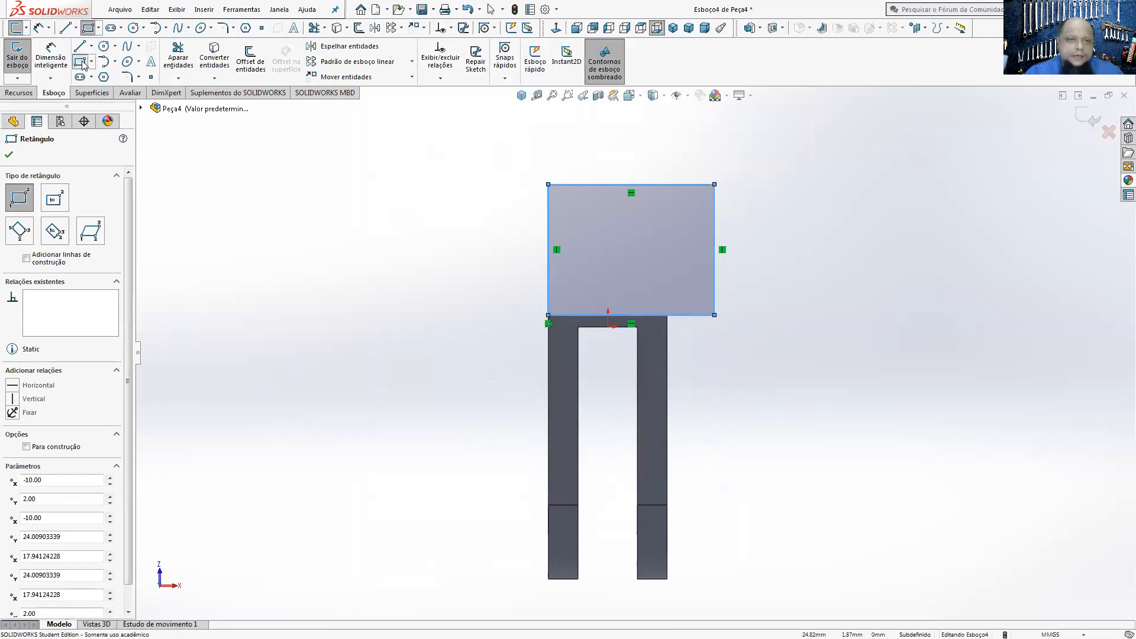
key(Escape)
Step: Try to align the rectangle's free side with the arm's outer edge, delete conflicting relations, and undo the attempt
ctrl+click(667, 355)
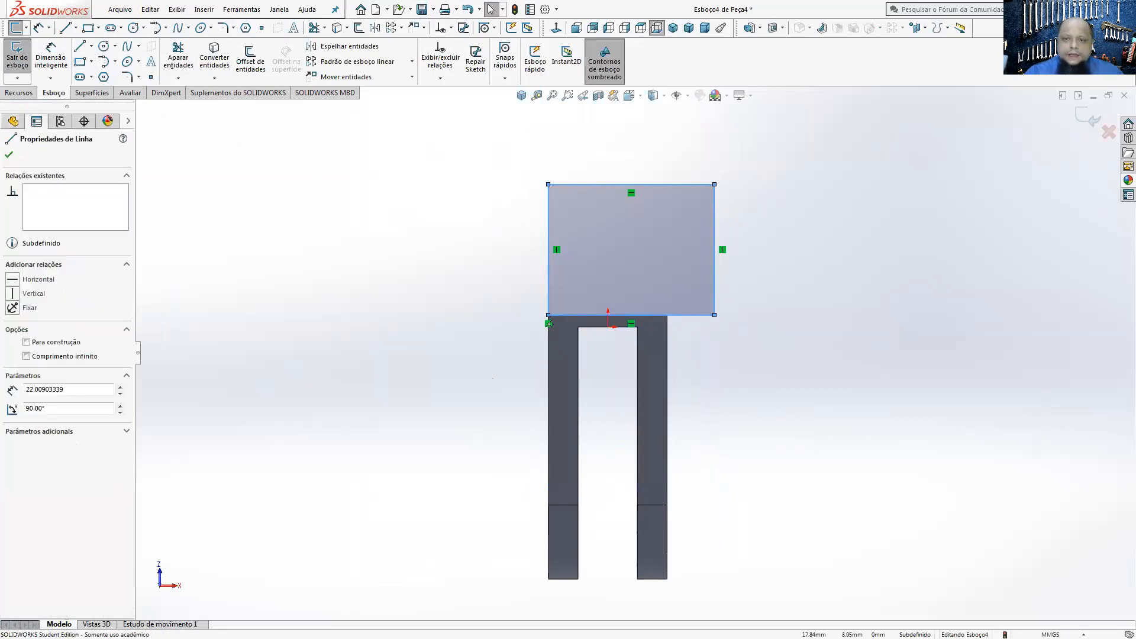
click(701, 303)
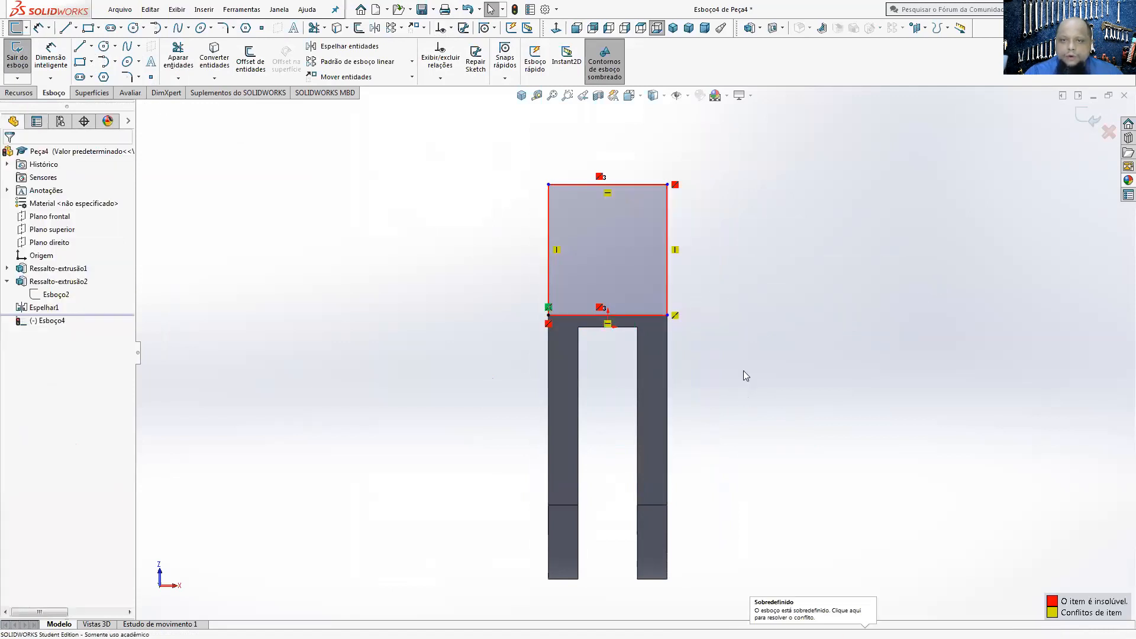
right_click(600, 309)
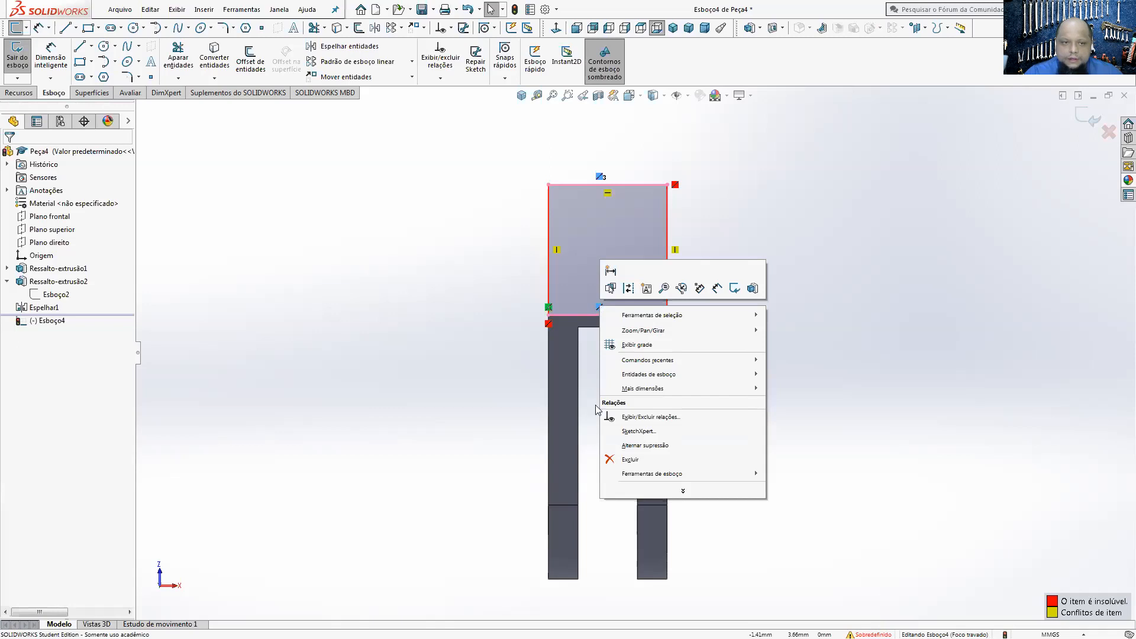
click(630, 460)
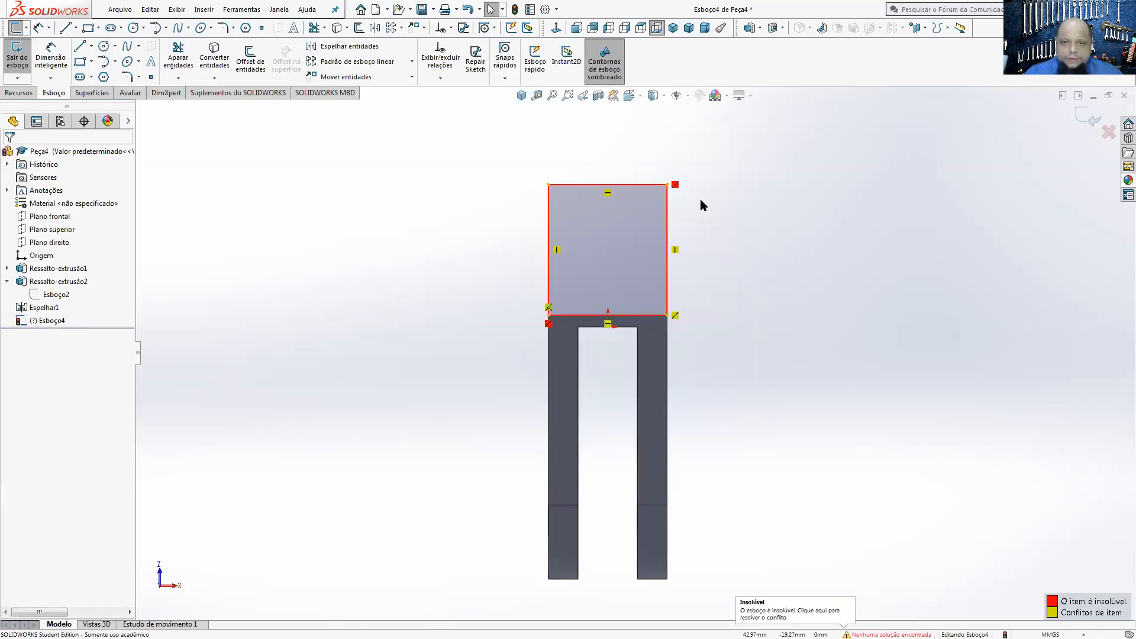
right_click(676, 186)
click(822, 325)
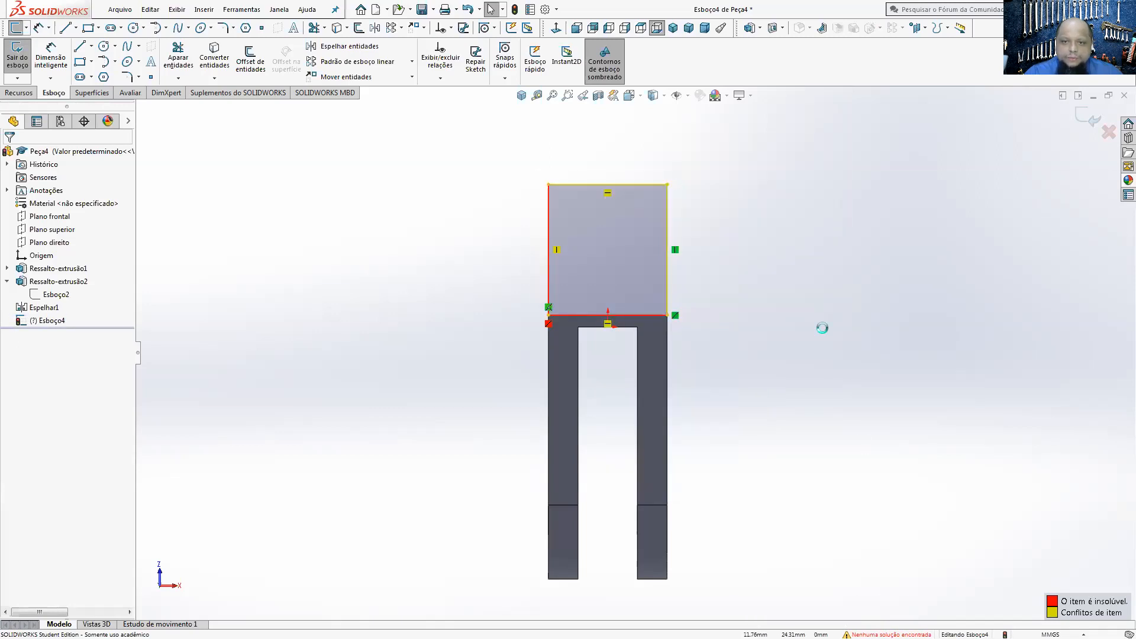
click(468, 9)
click(468, 10)
Step: Make the rectangle's free side collinear with the outer edge of the adjacent arm
click(752, 355)
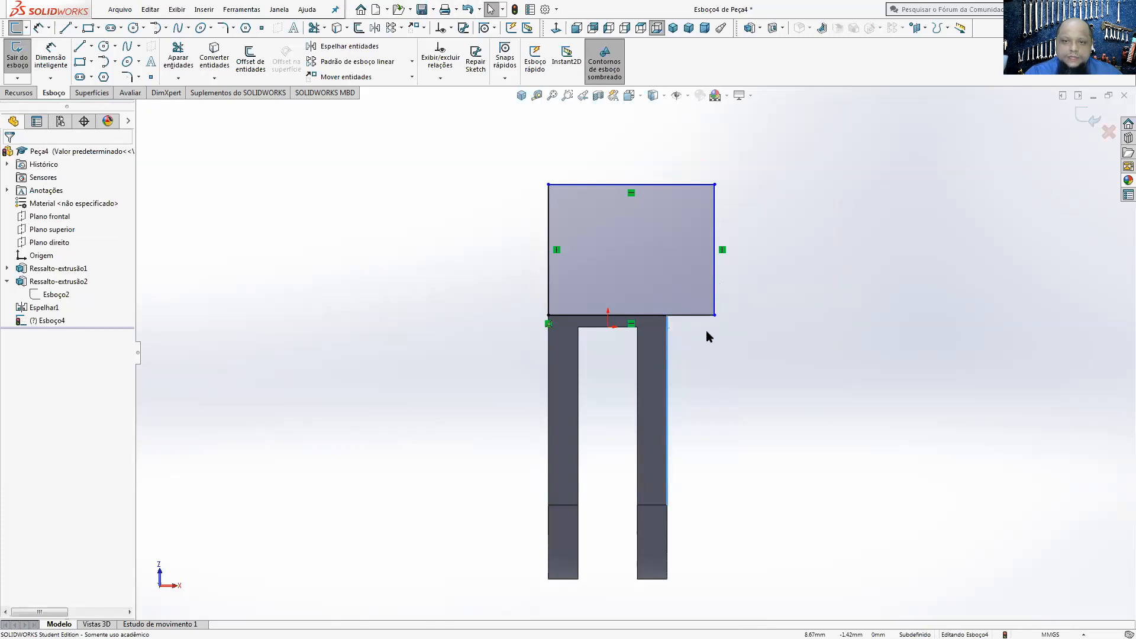
ctrl+click(716, 276)
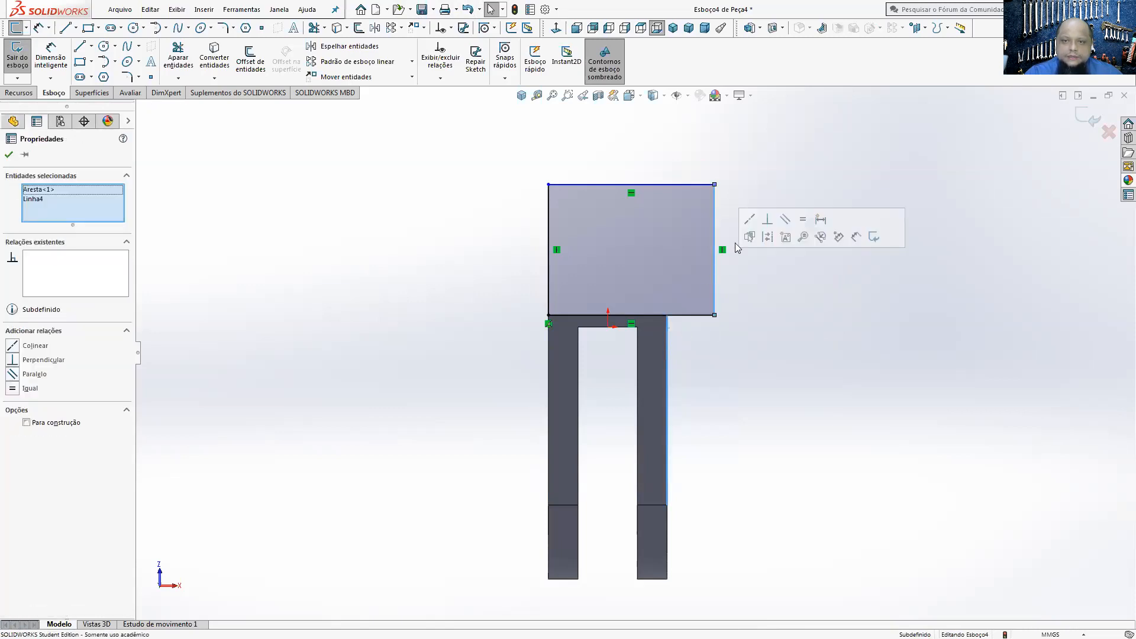
click(748, 244)
click(729, 356)
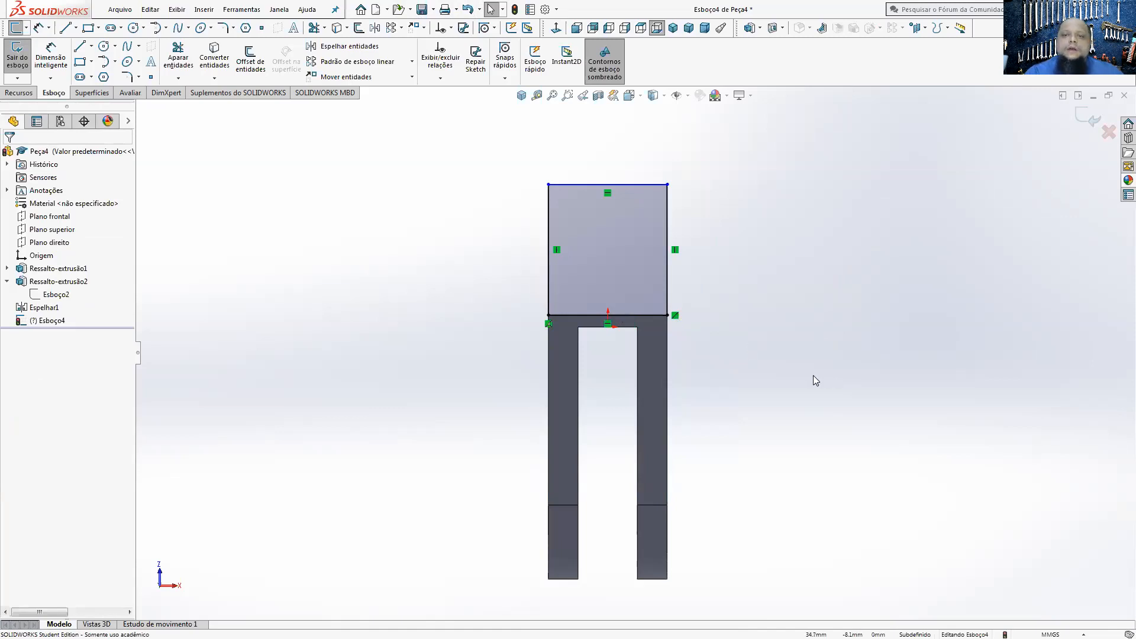
Step: Dimension the rectangle's length away from the plate and set it to 28 mm
click(51, 58)
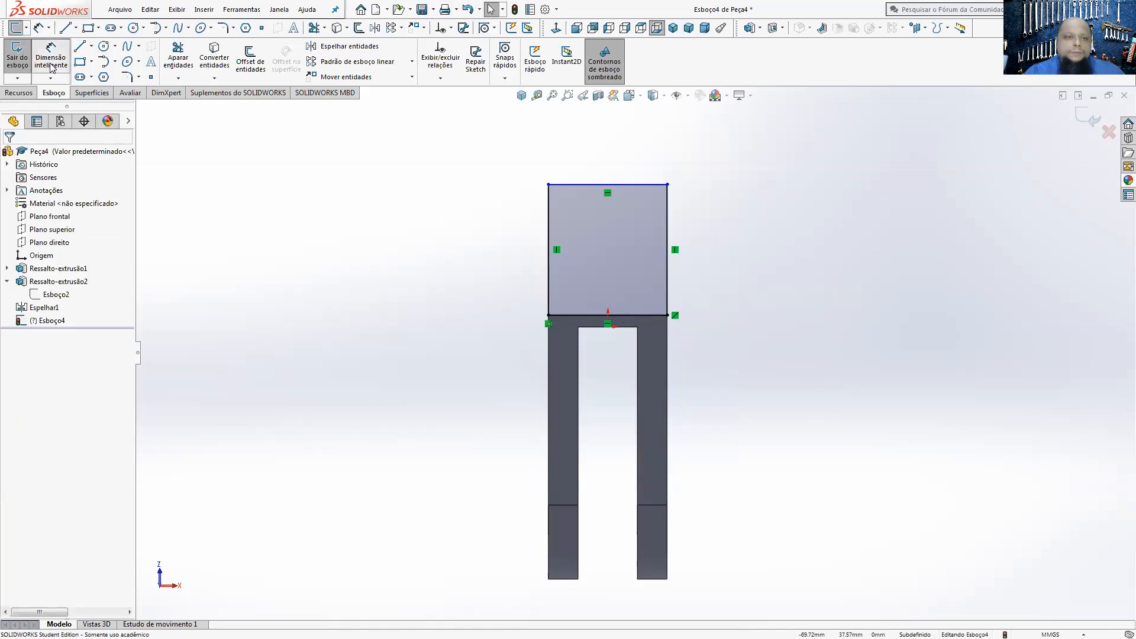
click(668, 255)
click(733, 263)
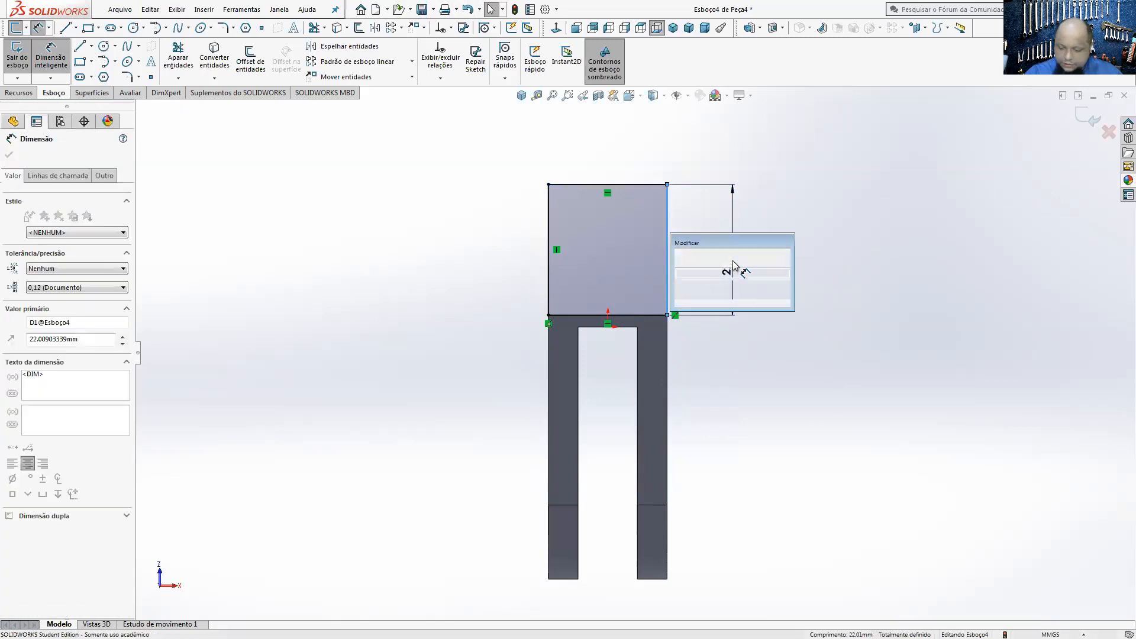
text(28)
key(Return)
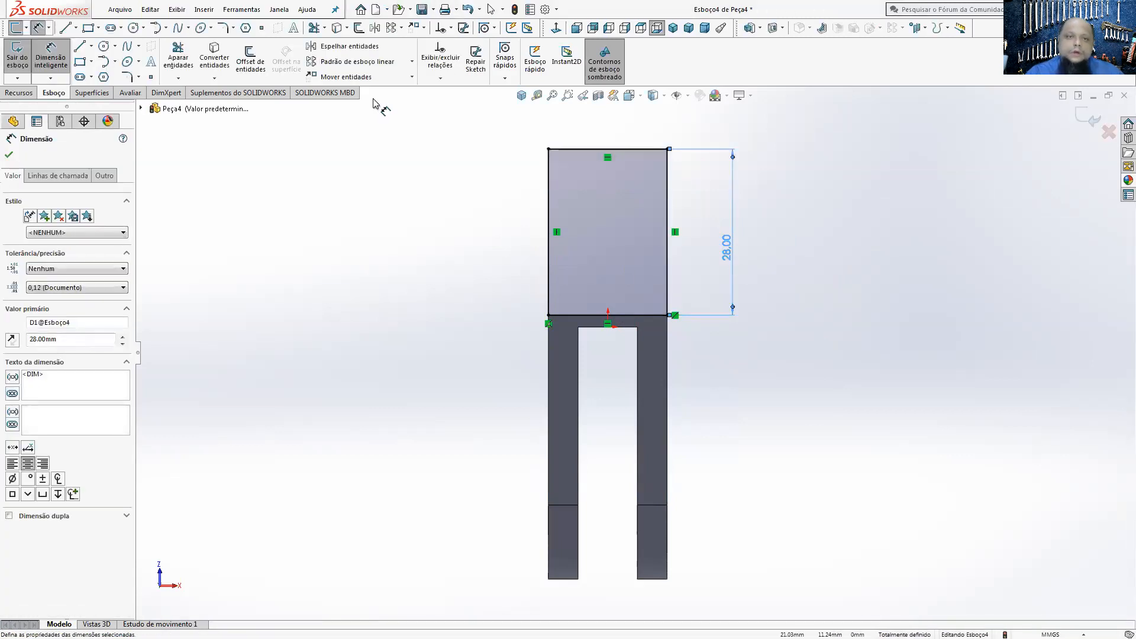
Step: Draw a circle inside the 28 mm rectangle and set its diameter to 10 mm
click(103, 46)
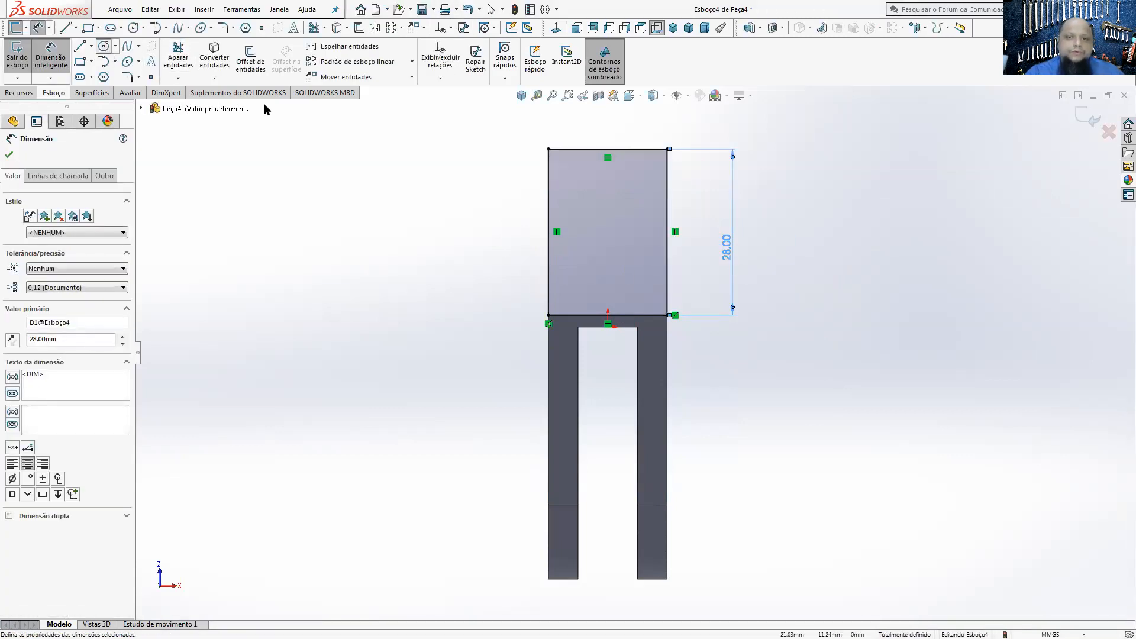
click(621, 191)
click(51, 58)
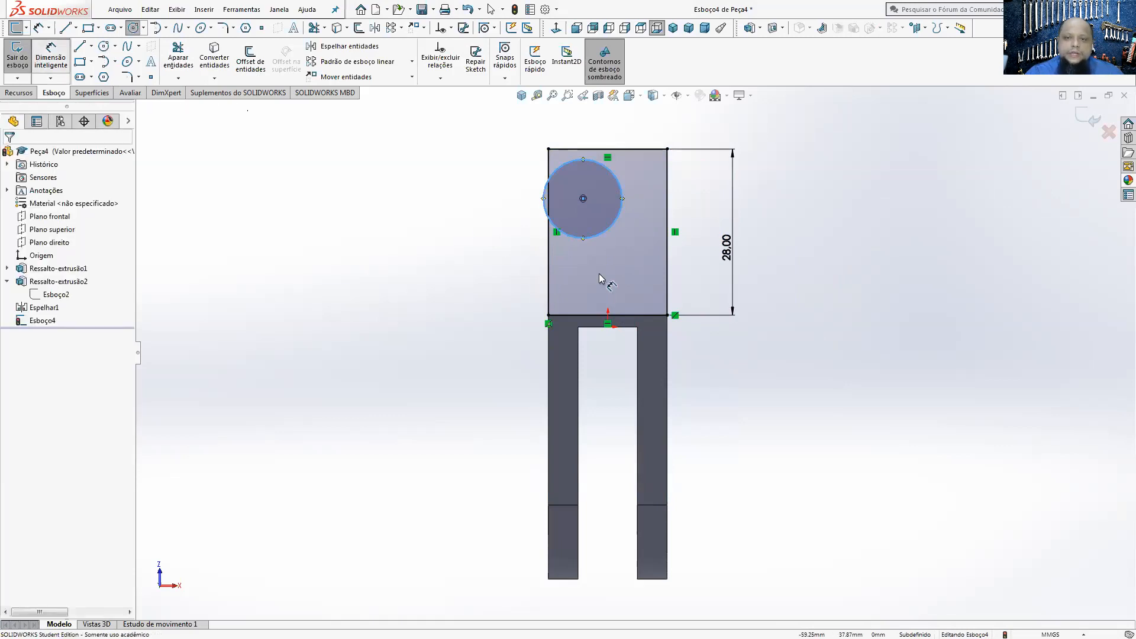
click(605, 233)
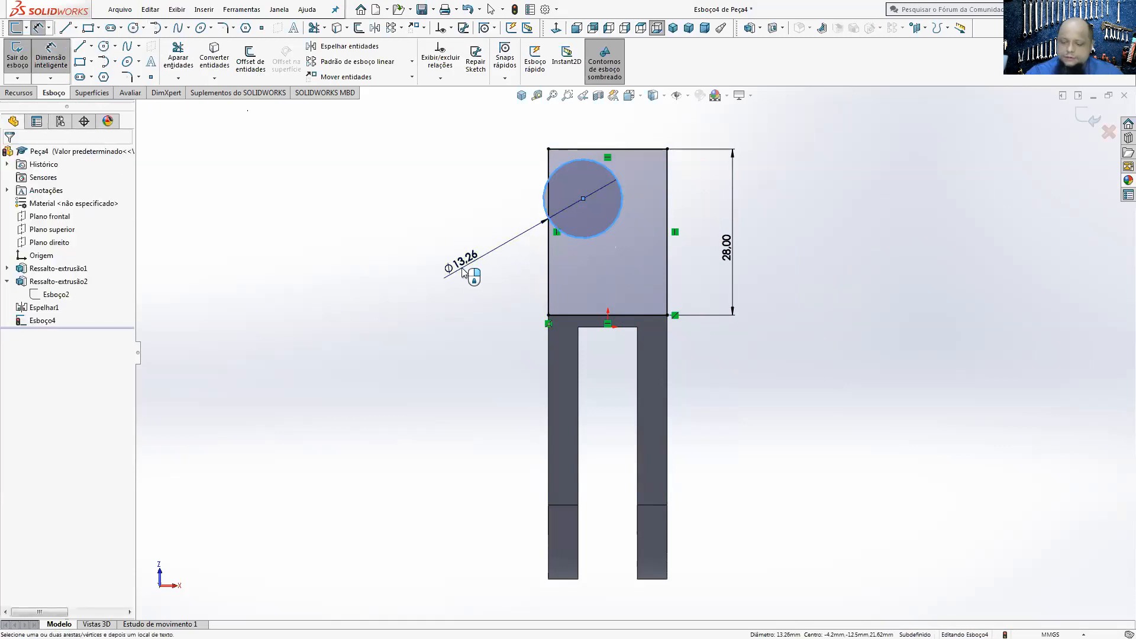
click(463, 272)
text(10)
key(Return)
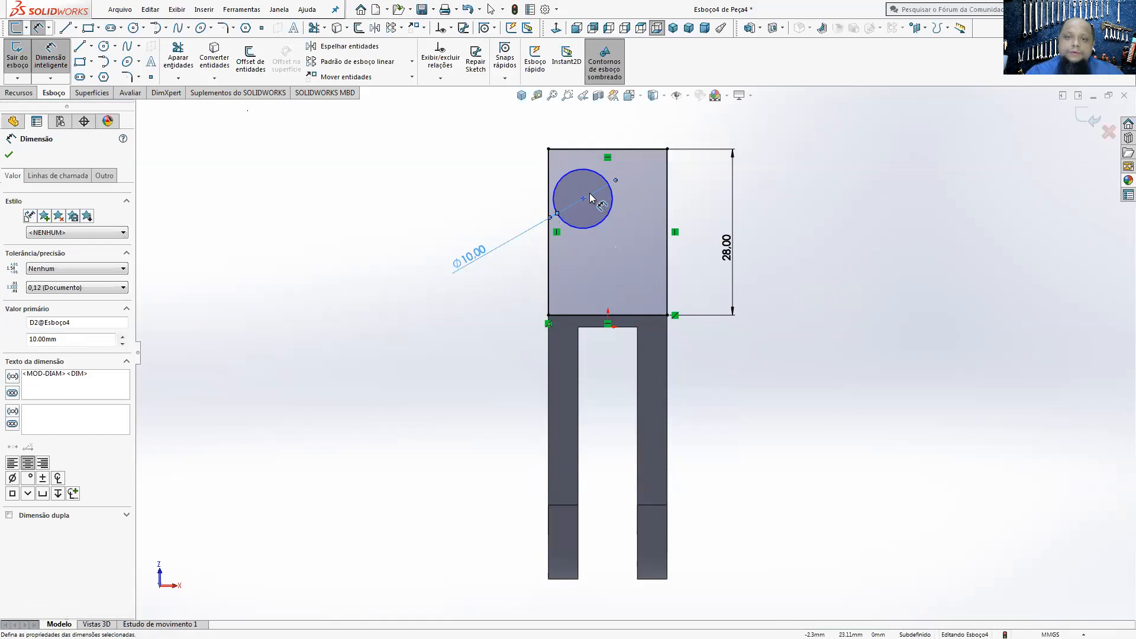
Step: Dimension the circle's center from the rectangle's outer end edge and set the distance to 10 mm
click(584, 198)
click(645, 151)
click(775, 175)
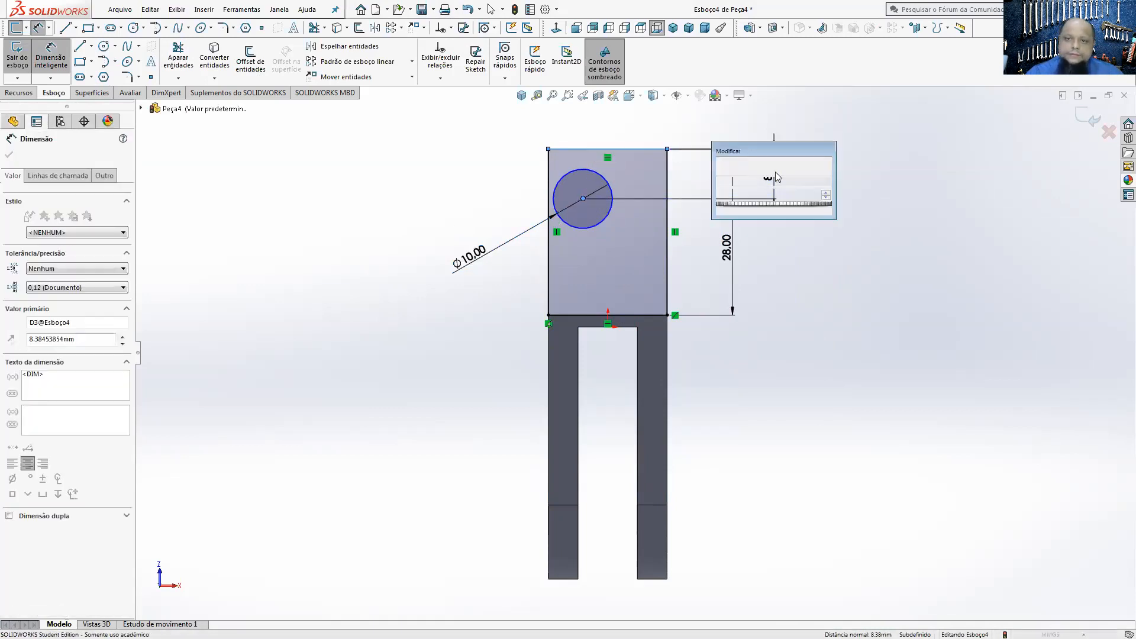
text(10)
key(Return)
click(51, 59)
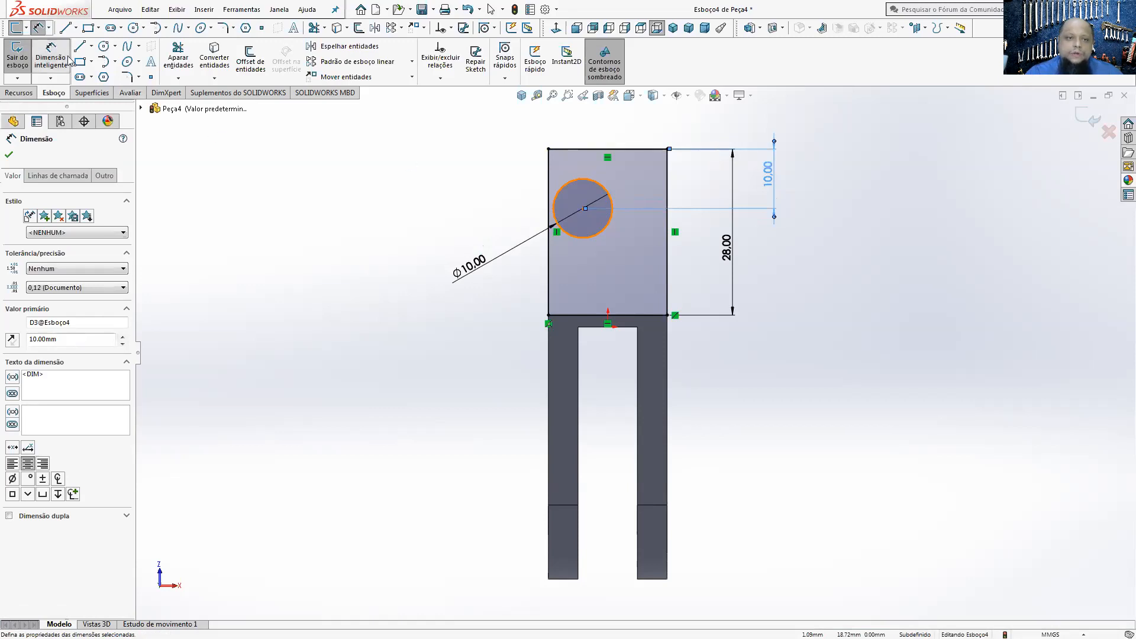
click(776, 288)
Step: Add a vertical relation between the circle's center and the origin to center the hole across the rectangle's width
click(584, 209)
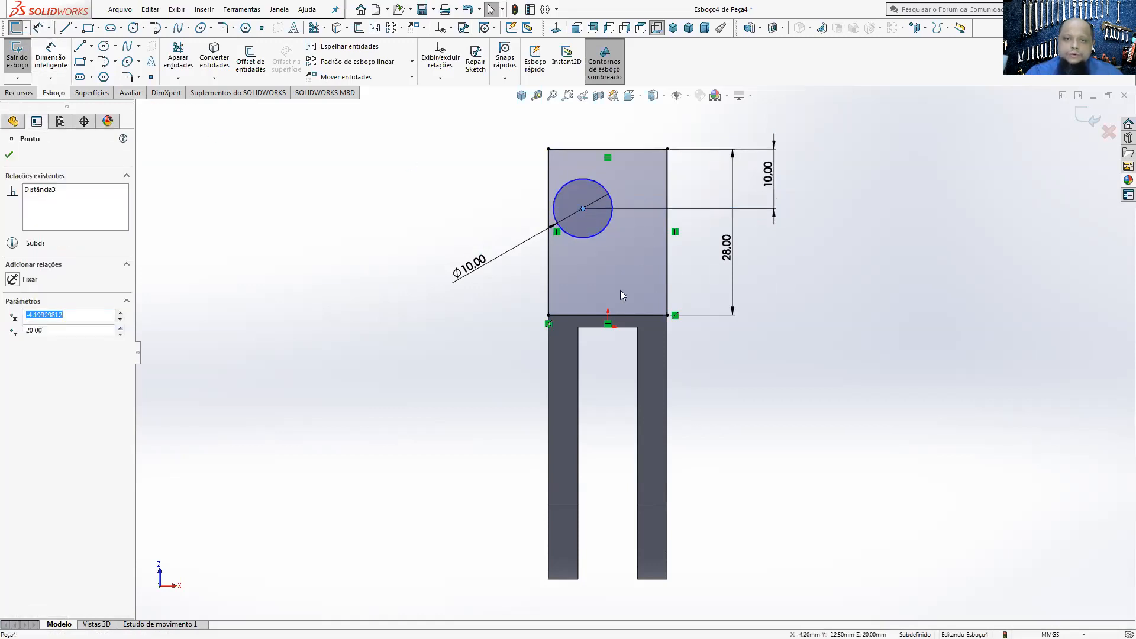
scroll(608, 326, down, 5)
key(Escape)
ctrl+click(617, 341)
scroll(634, 388, up, 5)
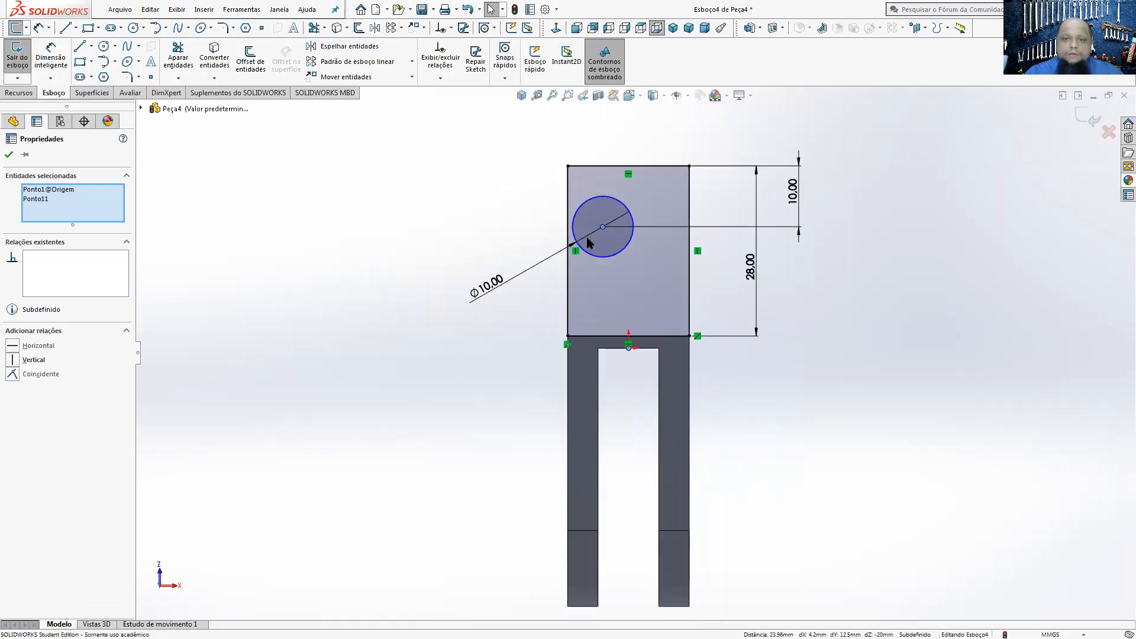
click(13, 359)
click(262, 422)
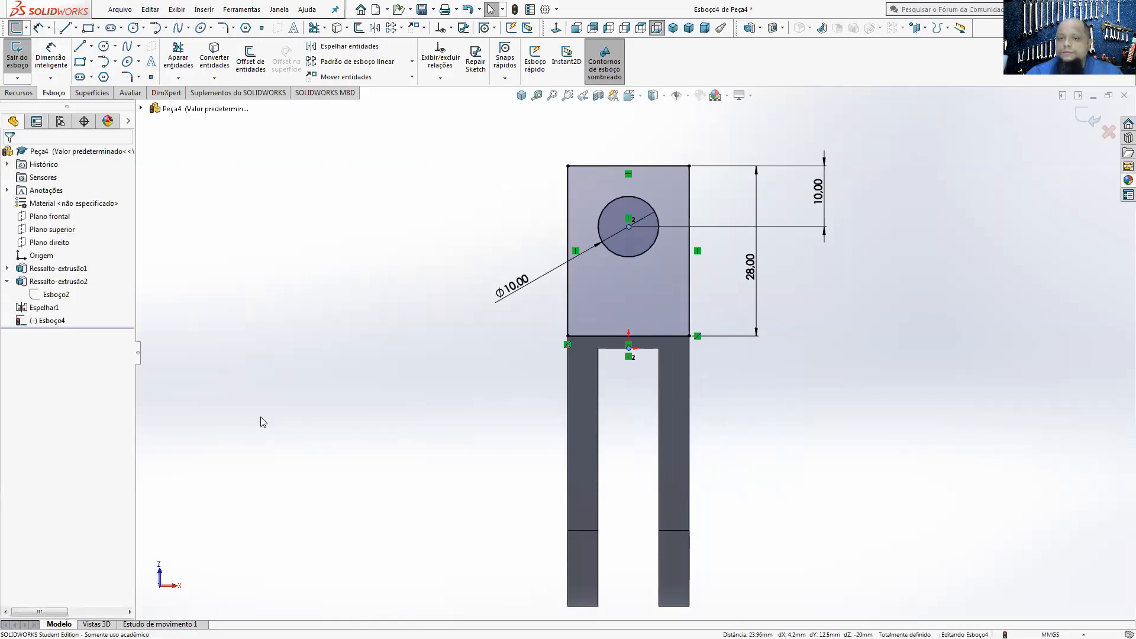
Step: Extrude the holed profile 6.5 mm in the reversed direction, into the fork body, merging the result
click(23, 93)
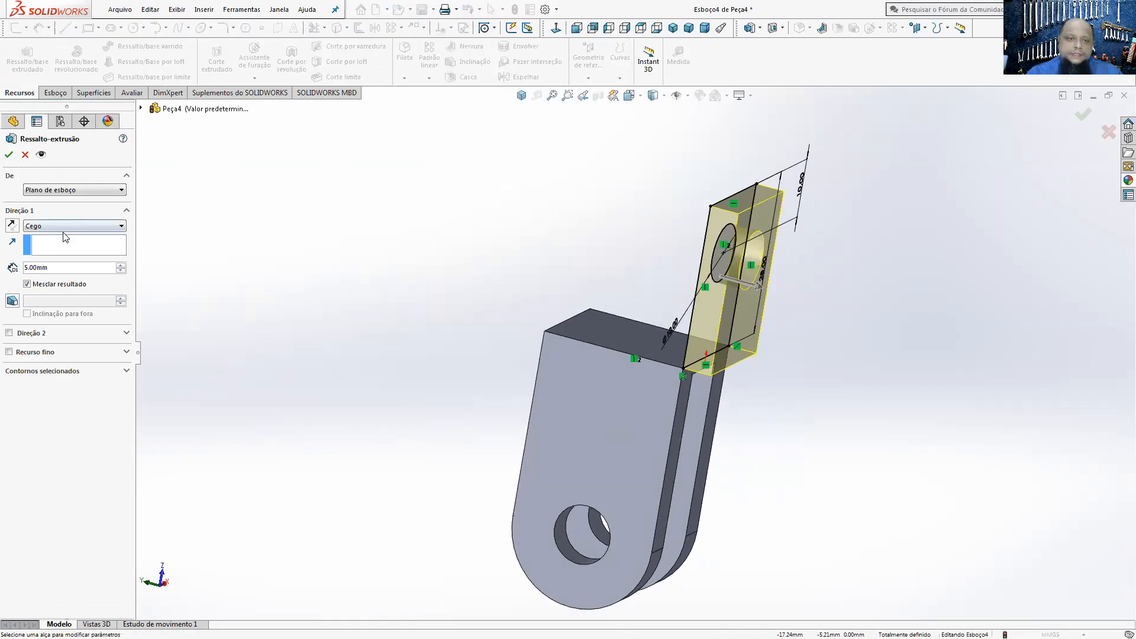
click(13, 225)
drag(72, 264, 7, 268)
text(6.5)
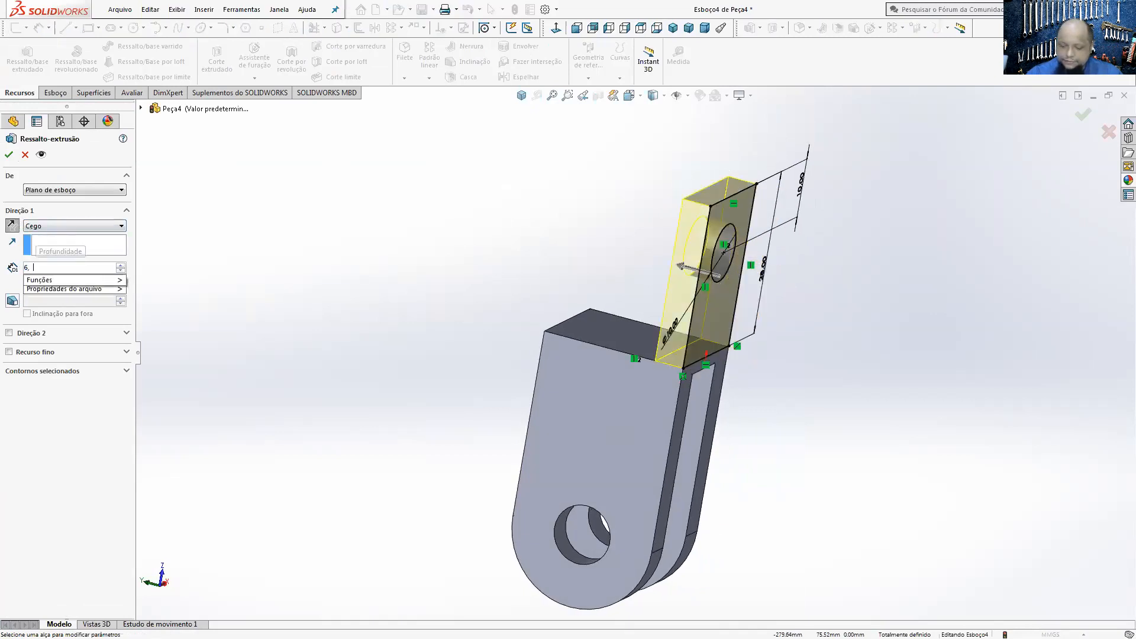
key(Return)
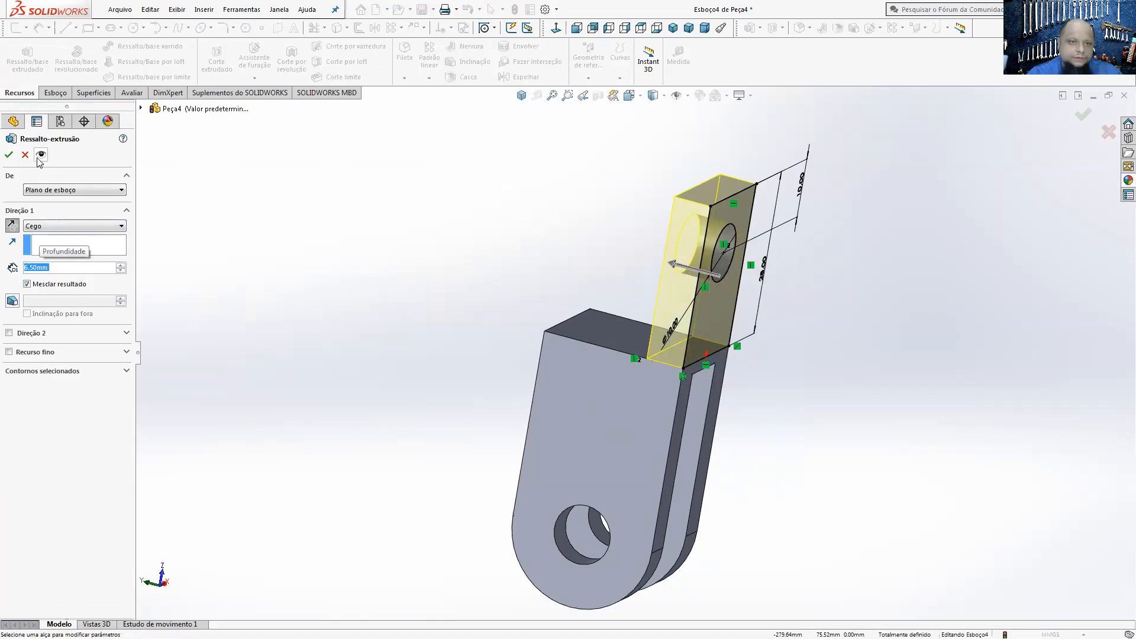
click(9, 155)
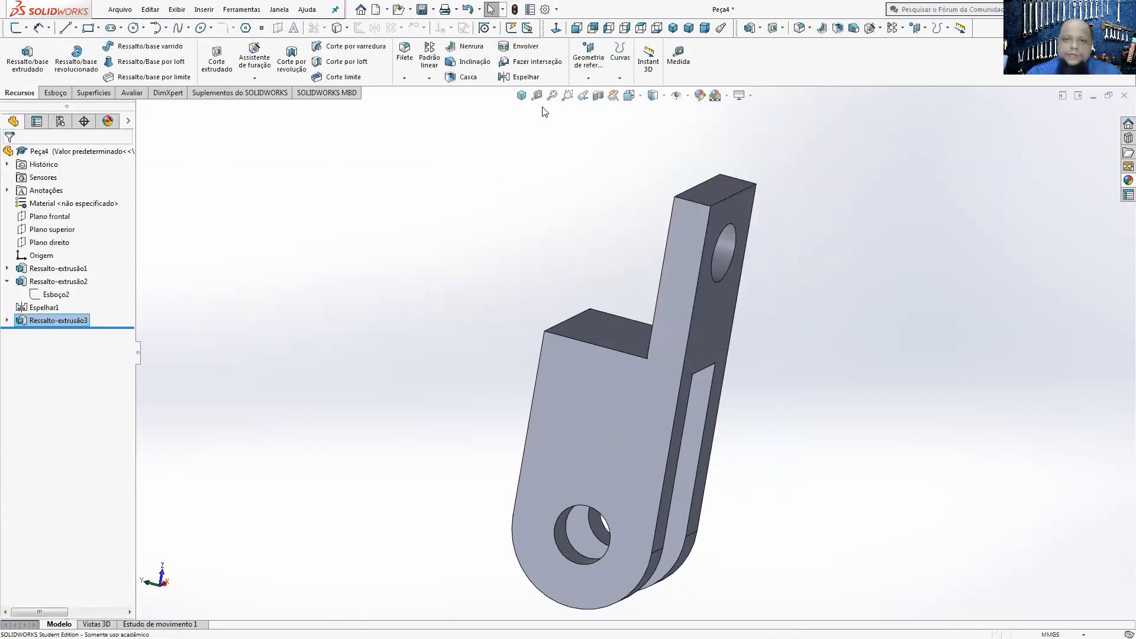
Step: Mirror the holed arm extrusion about the Plano superior to form the second arm
click(520, 96)
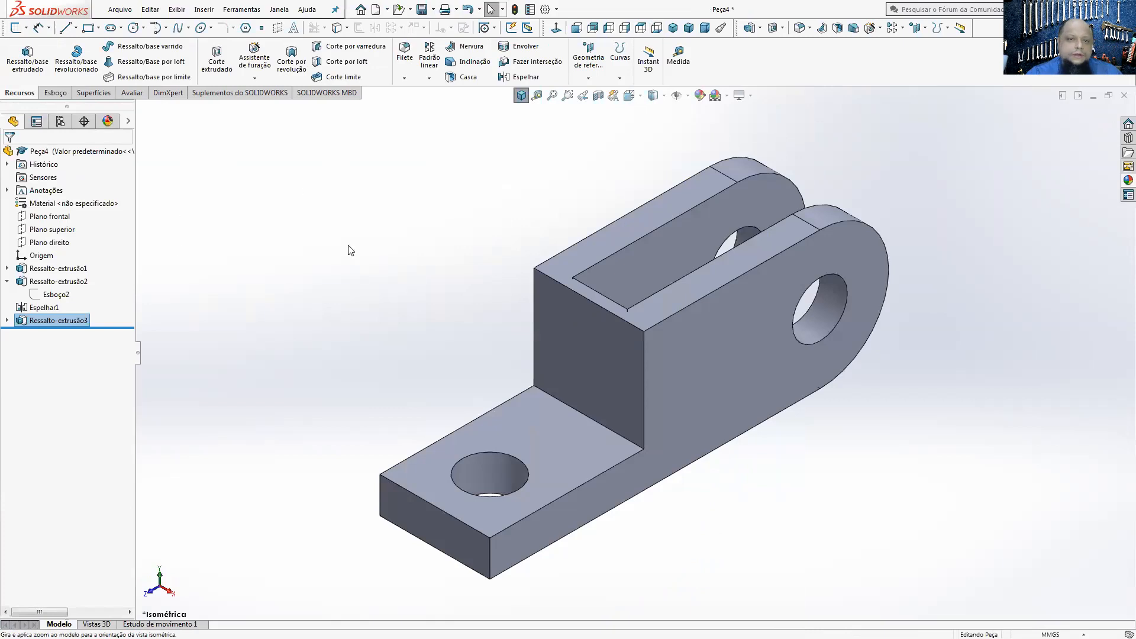
click(517, 77)
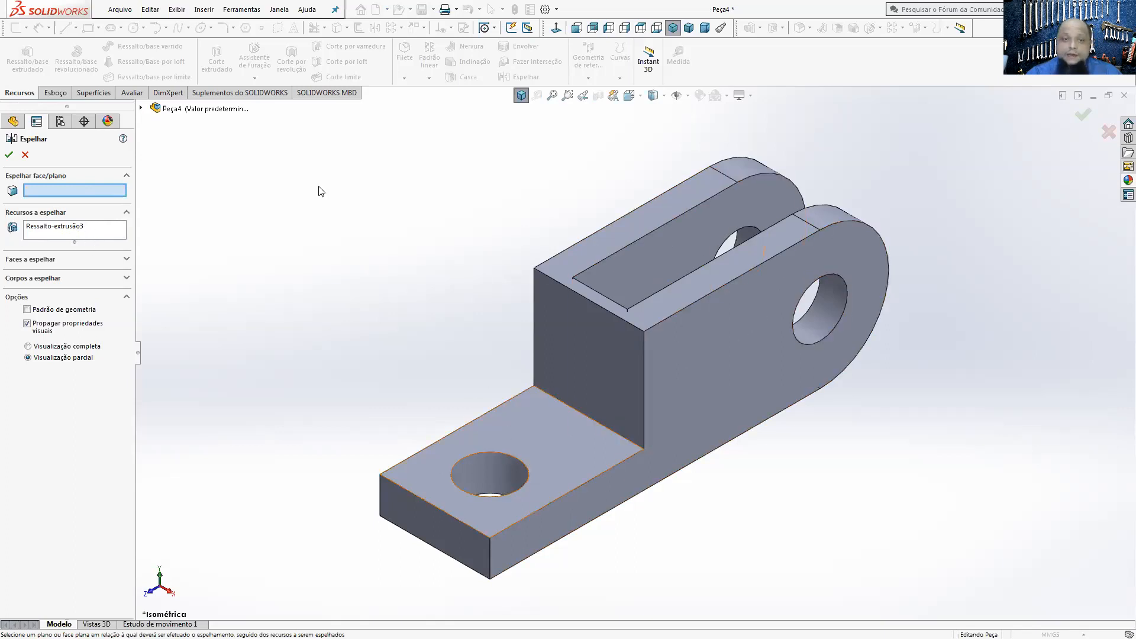
click(143, 109)
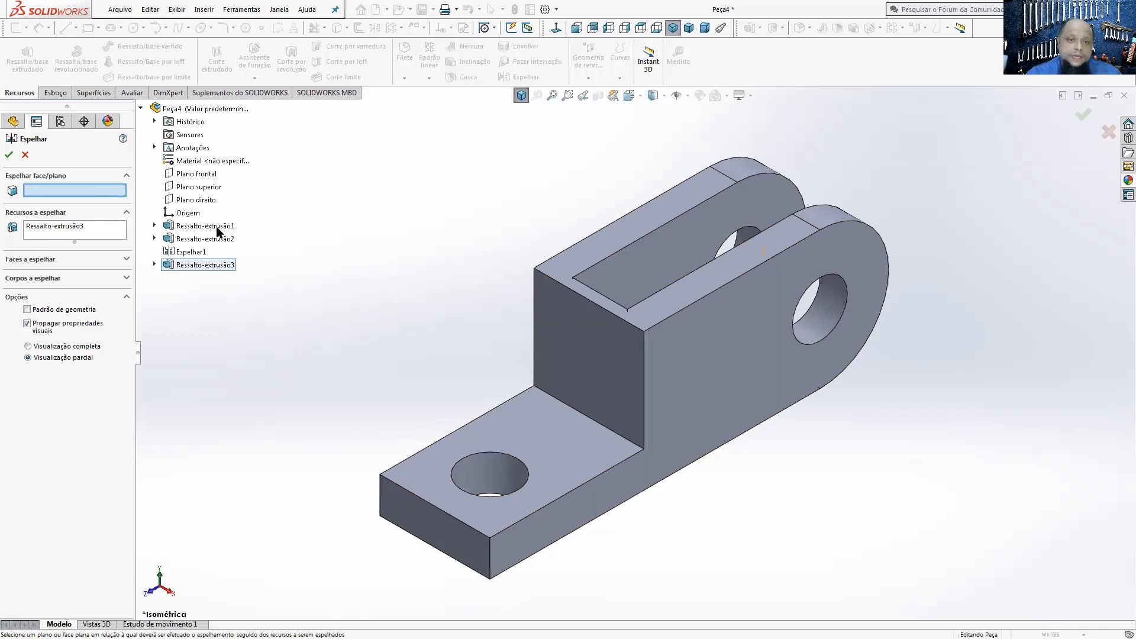
click(215, 187)
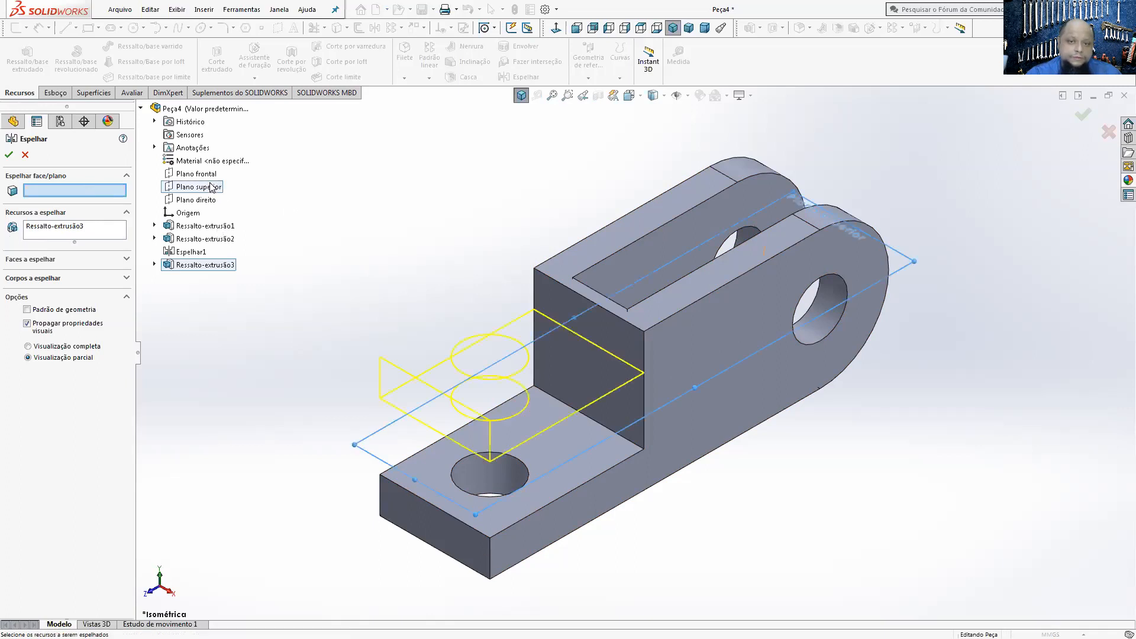
click(10, 156)
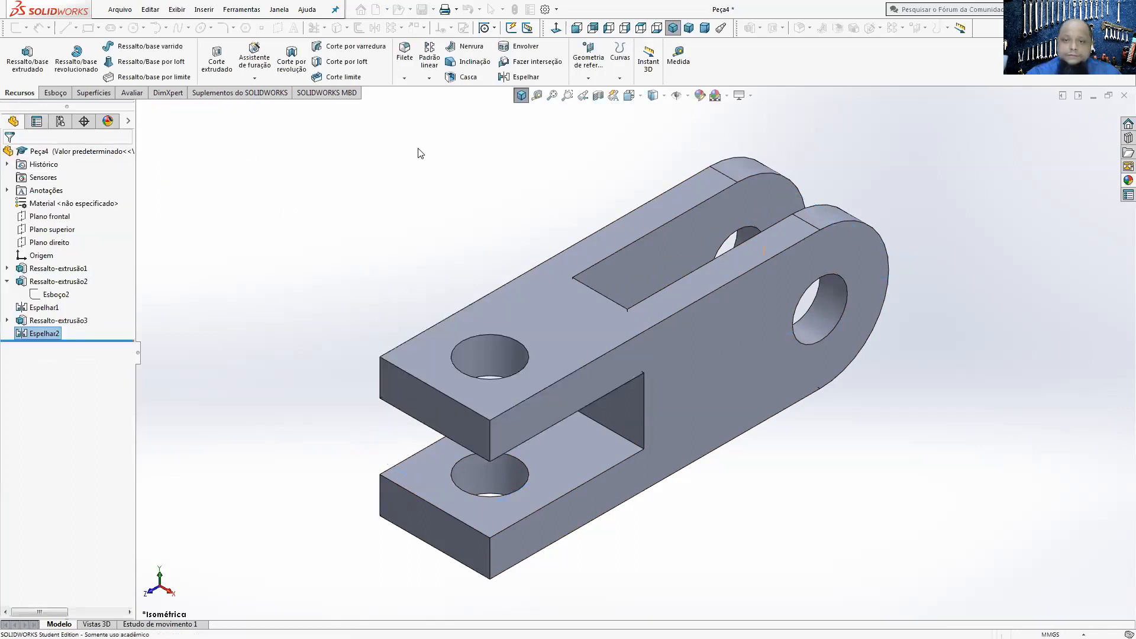
Step: Show the part in isometric view, compare it with the PEÇA 01 drawing in Adobe Acrobat Reader, and return to SOLIDWORKS
scroll(651, 407, up, 2)
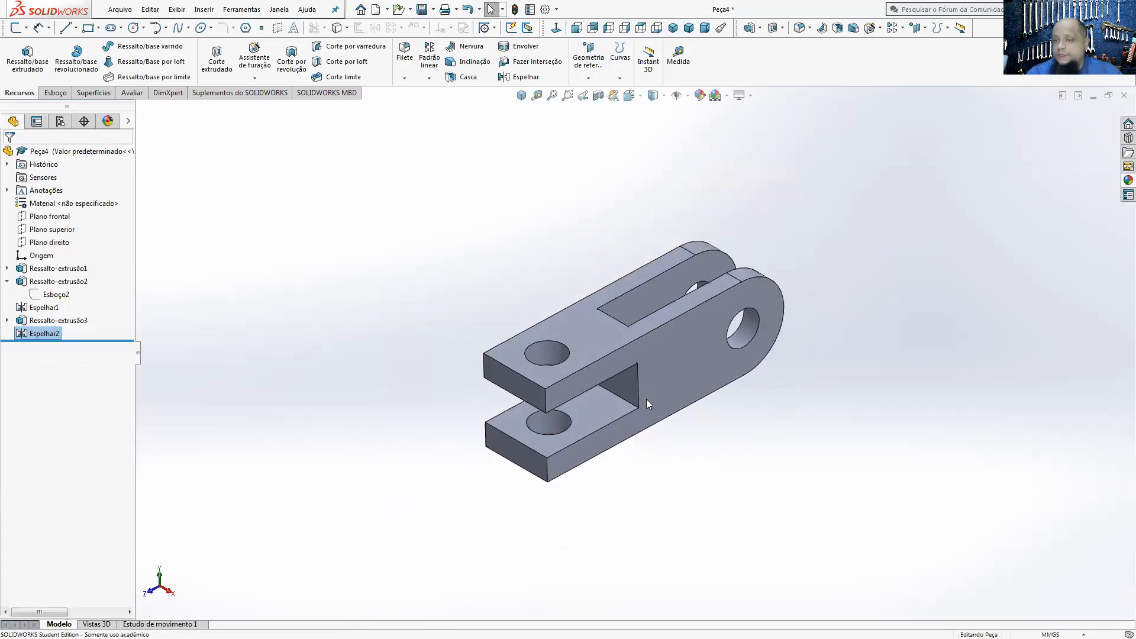
click(522, 95)
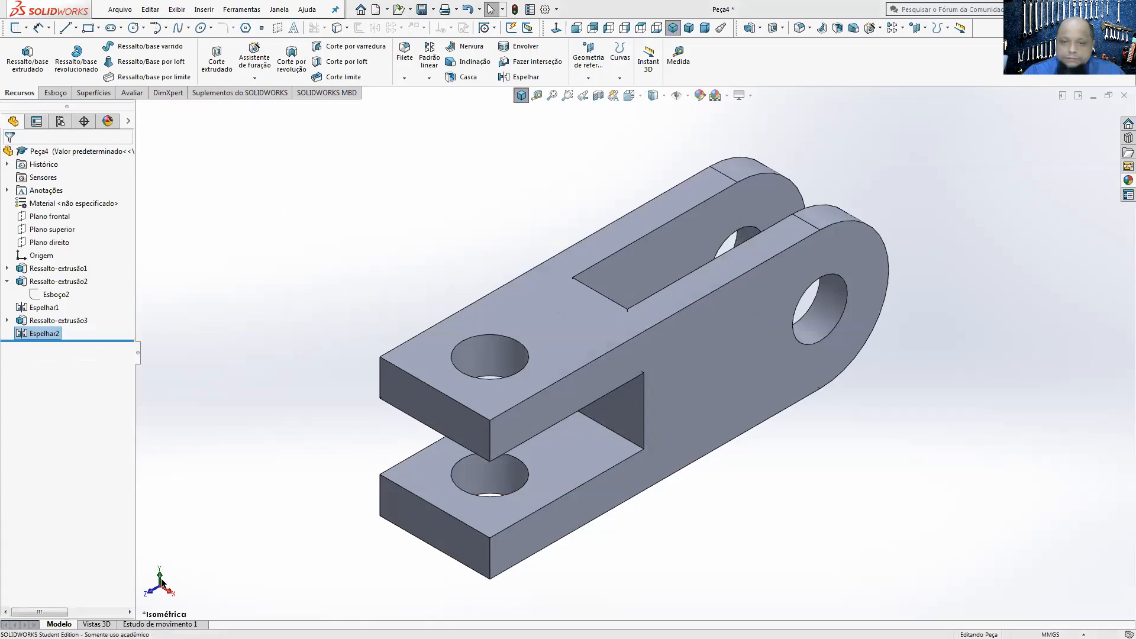
key(alt+Tab)
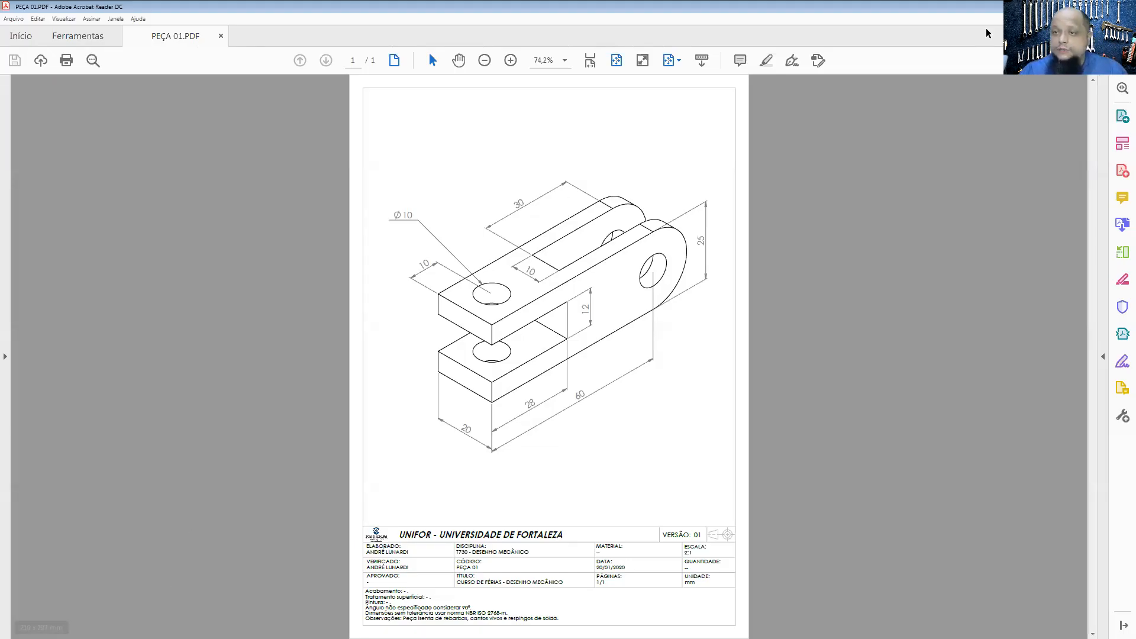
key(alt+Tab)
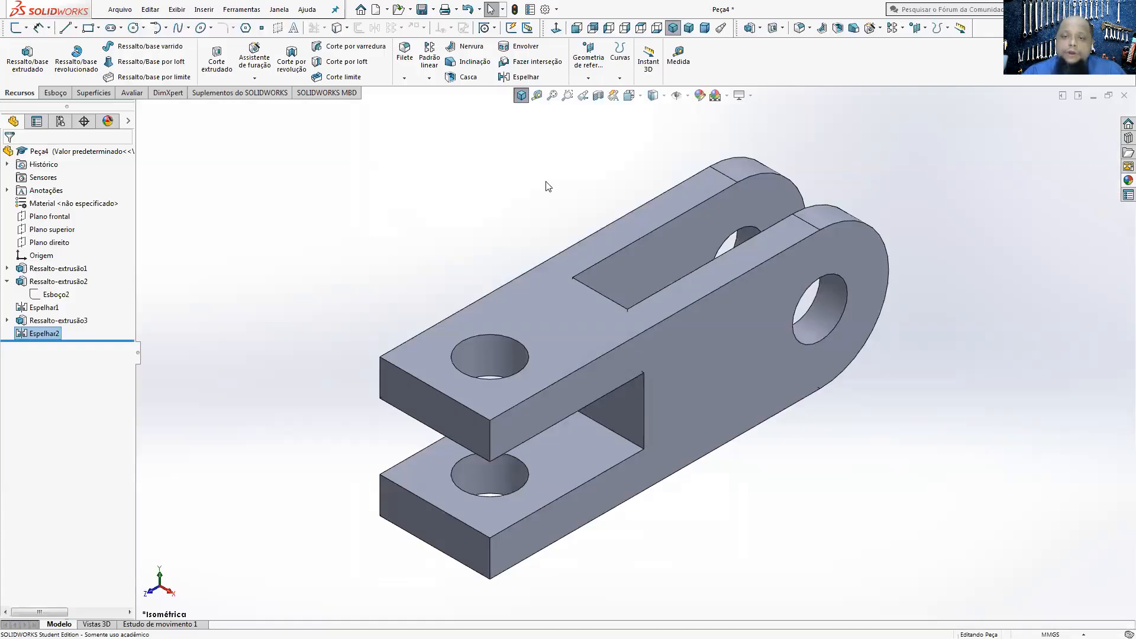
Step: Start saving the part under a new file type, choosing the Área de Trabalho folder and Adobe Portable Document Format (*.pdf)
click(433, 9)
click(445, 39)
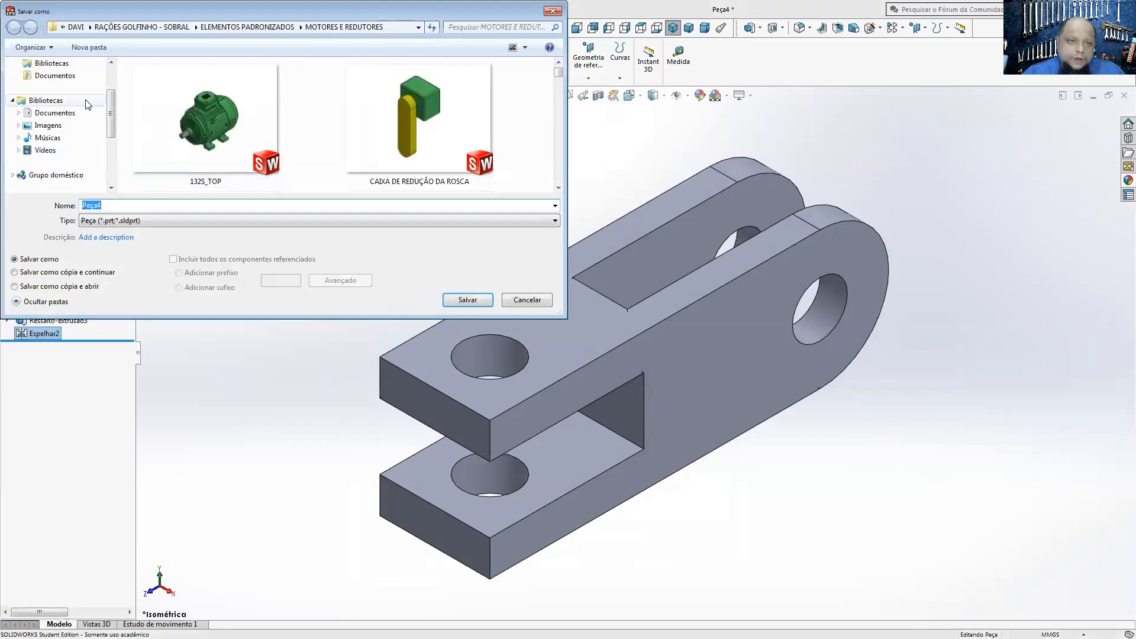
scroll(71, 100, up, 2)
click(62, 80)
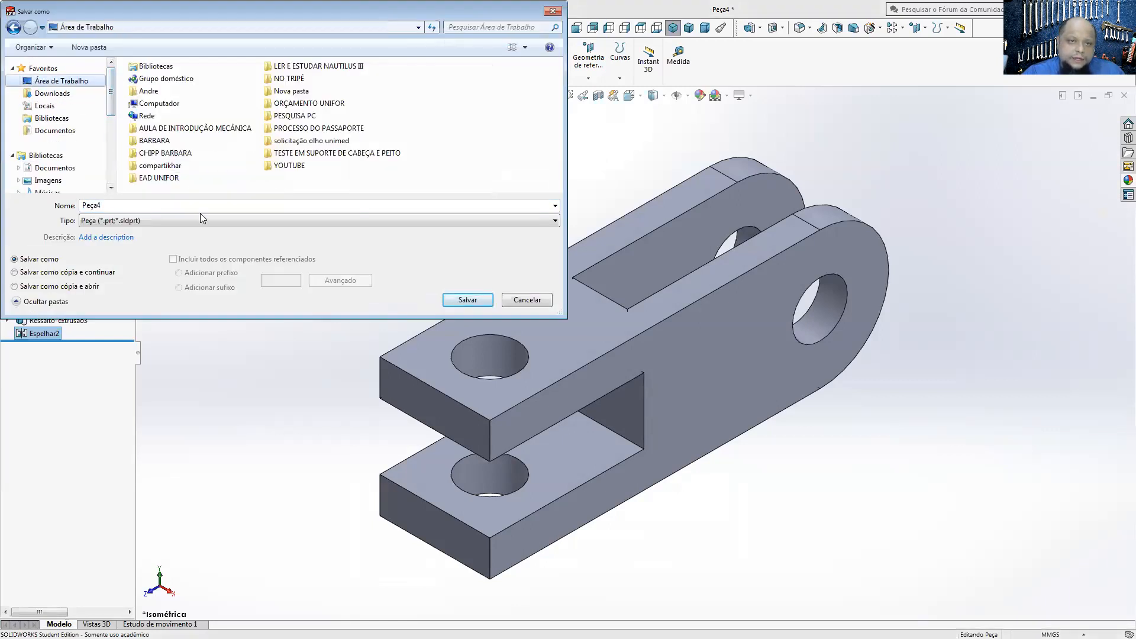
click(121, 221)
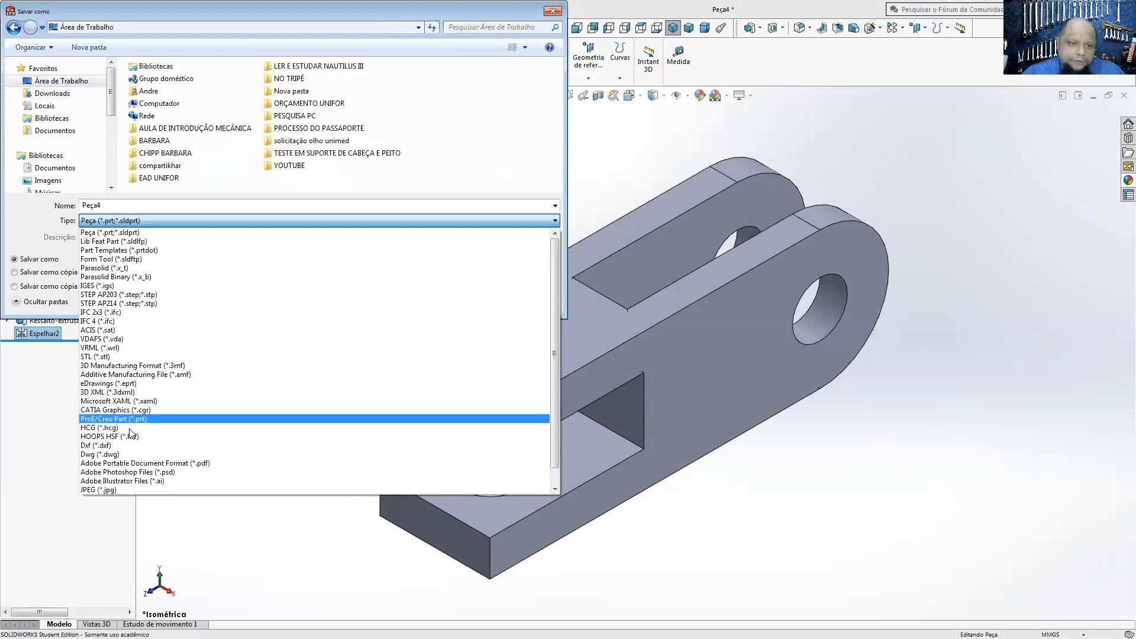
click(135, 463)
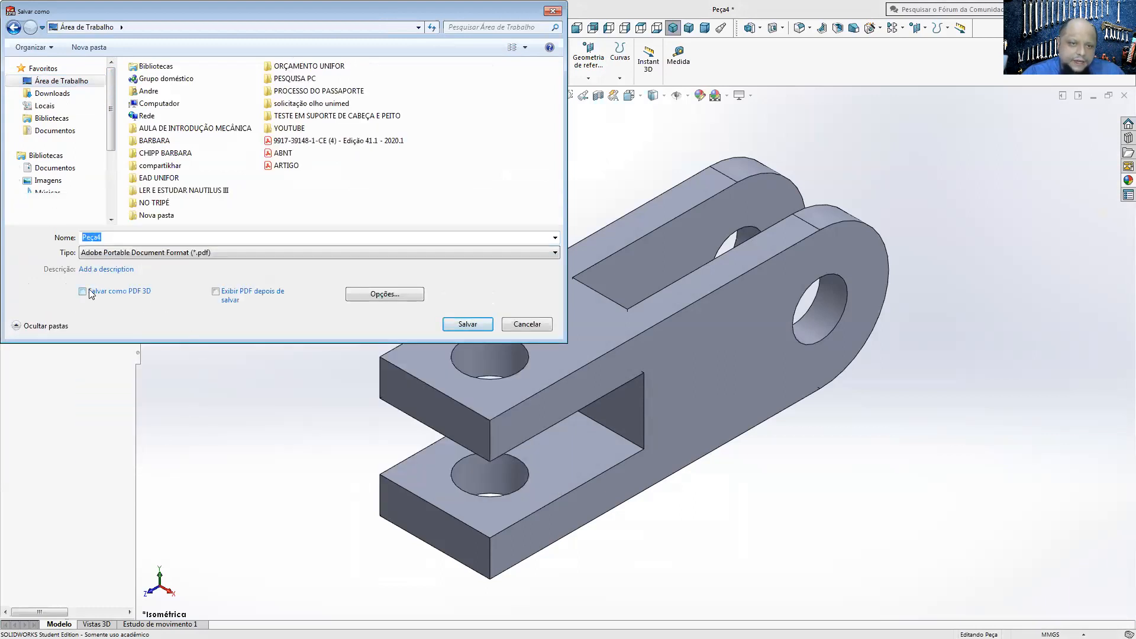
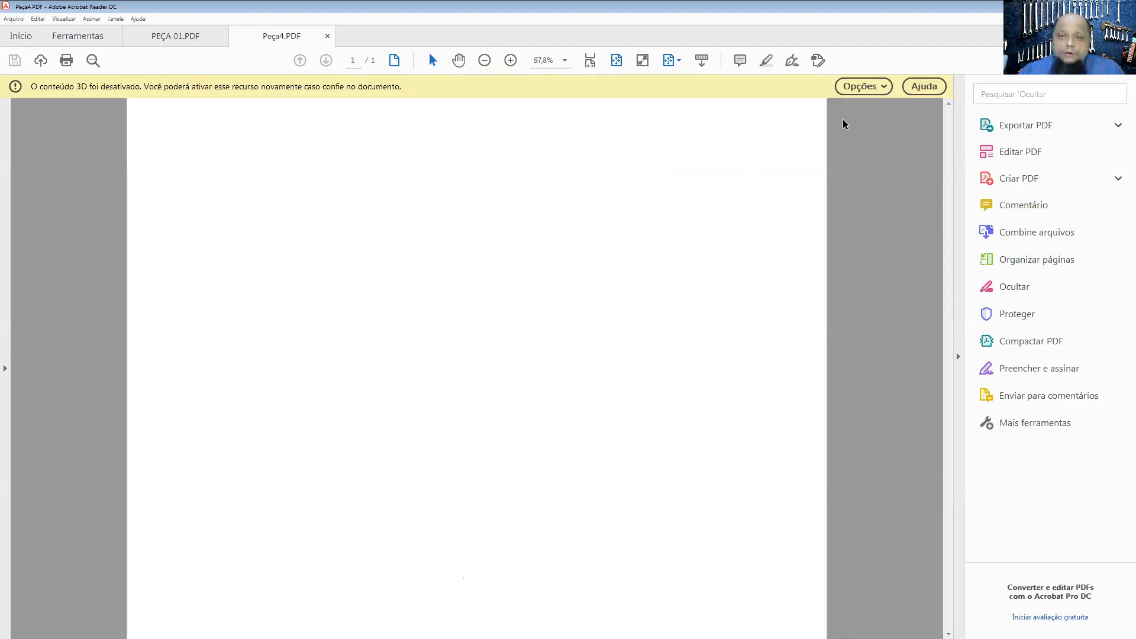
Step: Enable the disabled 3D content in Peça4.PDF and rotate the fork model to inspect it
click(861, 87)
click(869, 107)
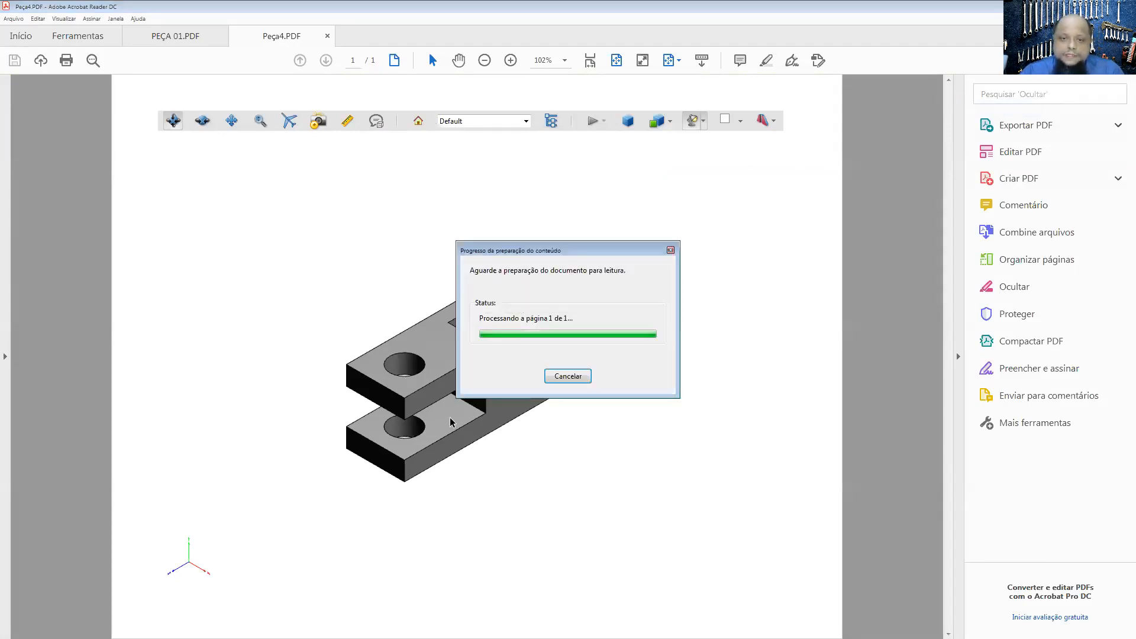
mouse_move(451, 362)
mouse_down()
mouse_move(469, 303)
mouse_move(443, 420)
mouse_move(454, 382)
mouse_move(440, 323)
mouse_up()
Step: Close Peça4.PDF without closing the other document, leave Adobe Acrobat Reader and the PowerPoint presentation, and return to SOLIDWORKS
click(1123, 6)
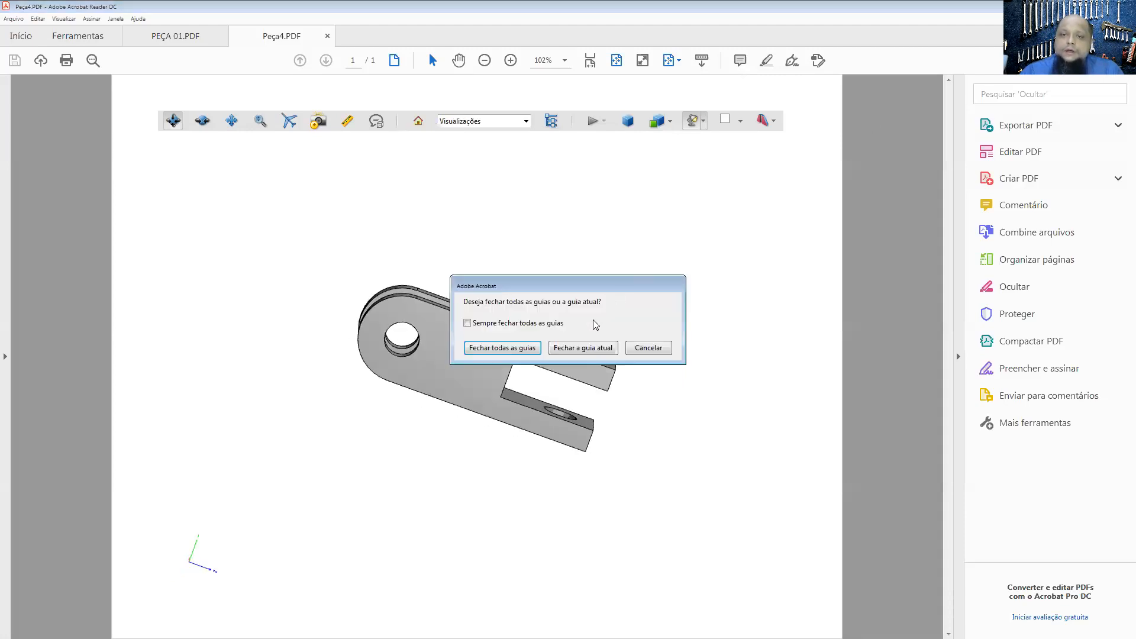
click(577, 349)
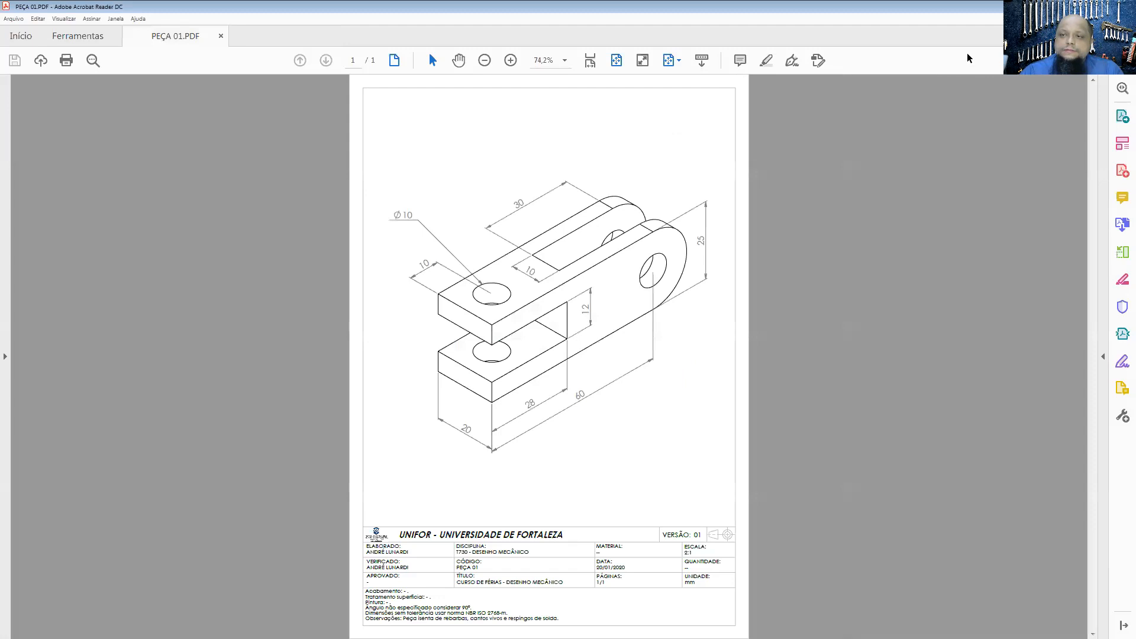
click(1123, 6)
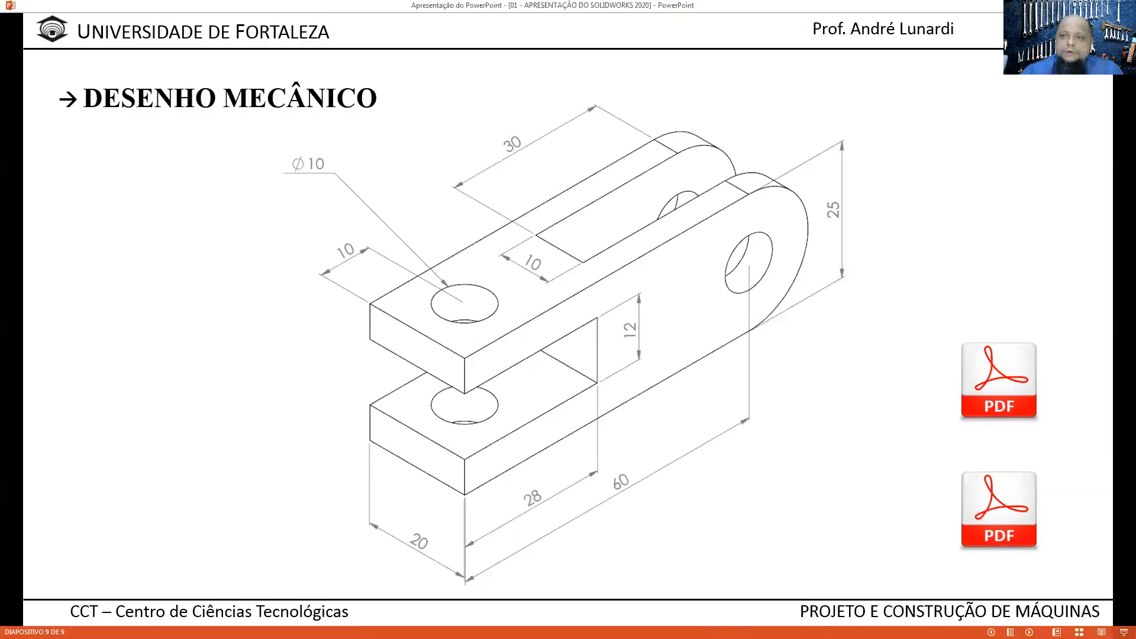
click(1090, 5)
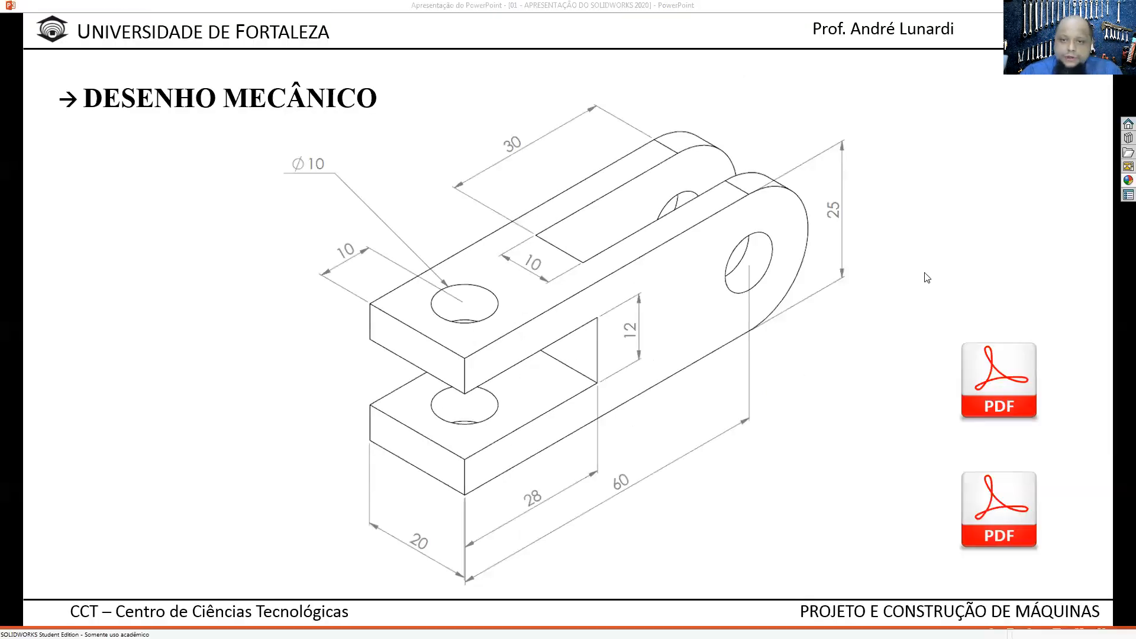
scroll(727, 447, up, 1)
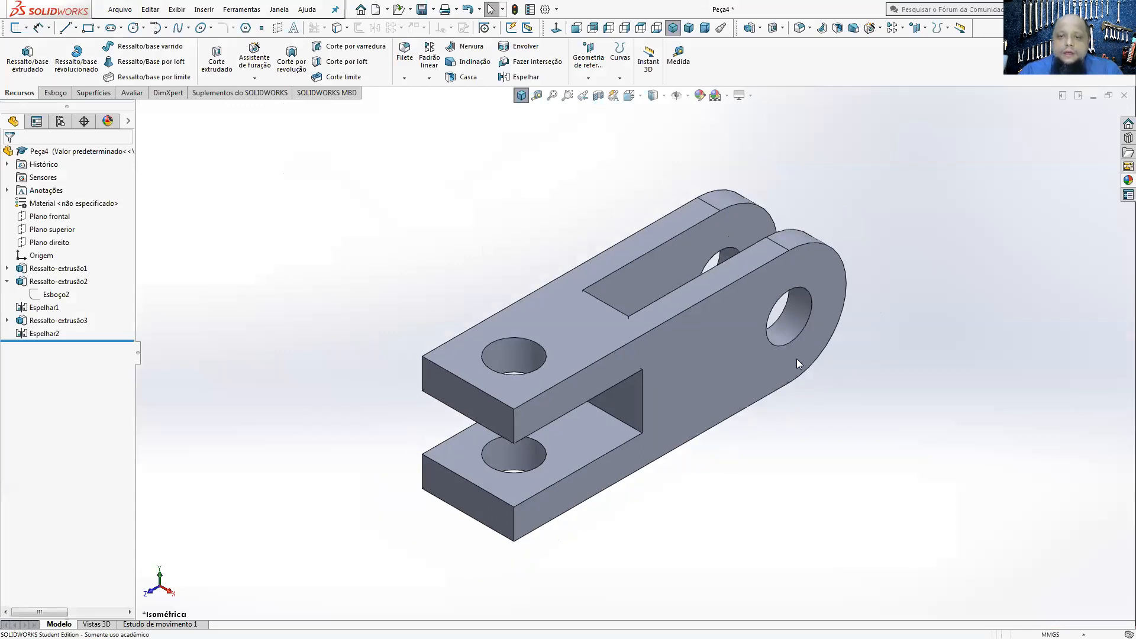
Step: Examine the mass properties of the part with no material assigned, highlighting the mass value
click(131, 93)
click(95, 59)
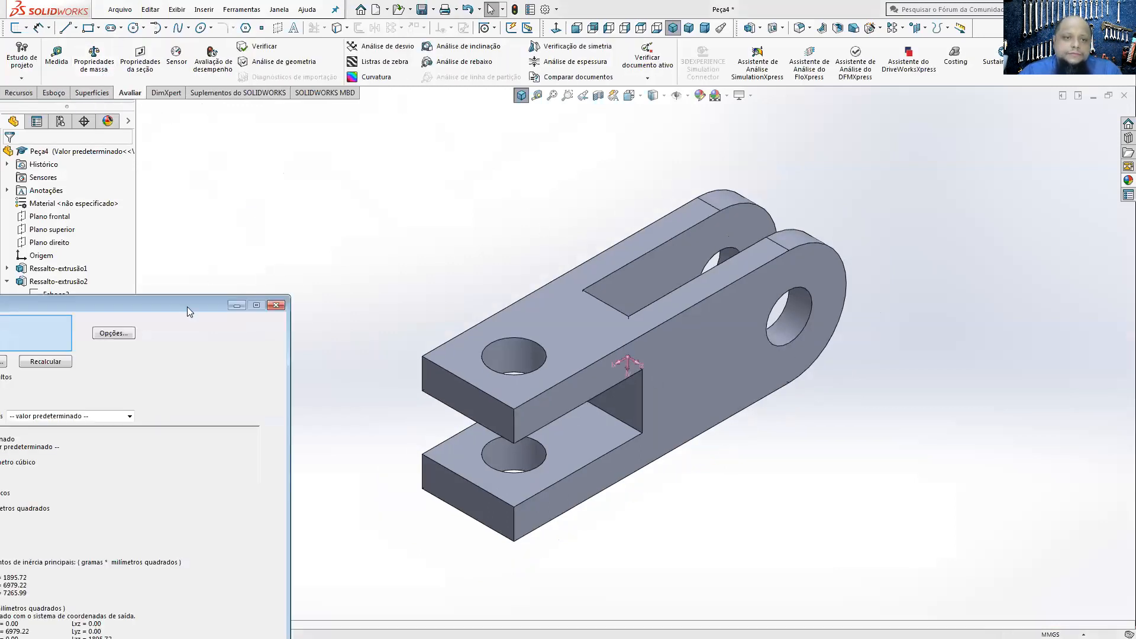
drag(194, 303, 375, 108)
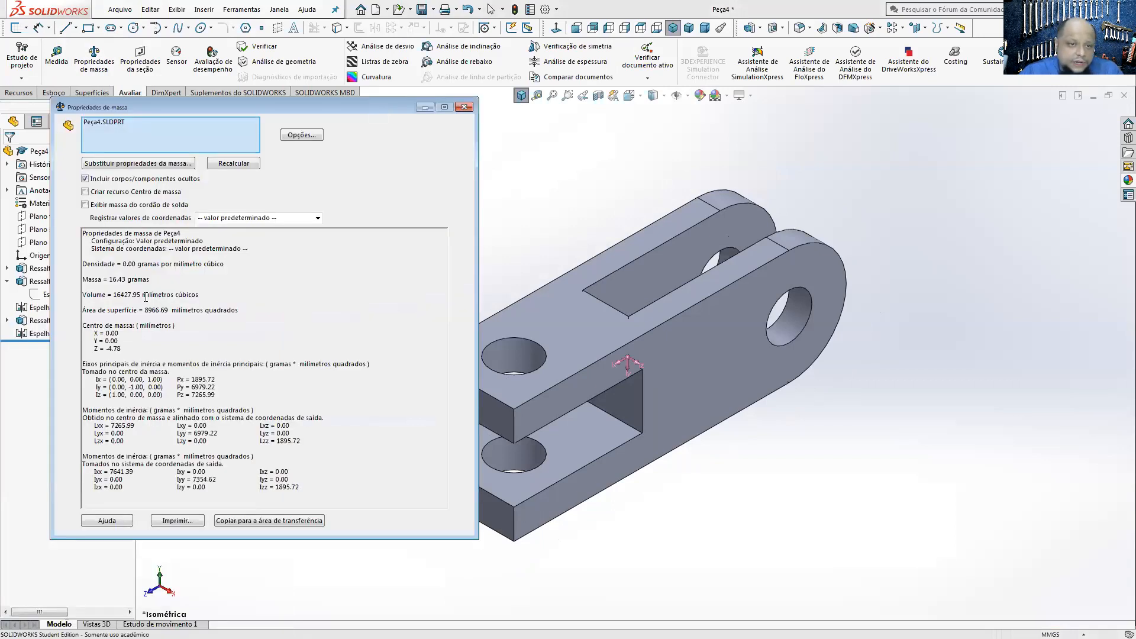
drag(110, 279, 132, 280)
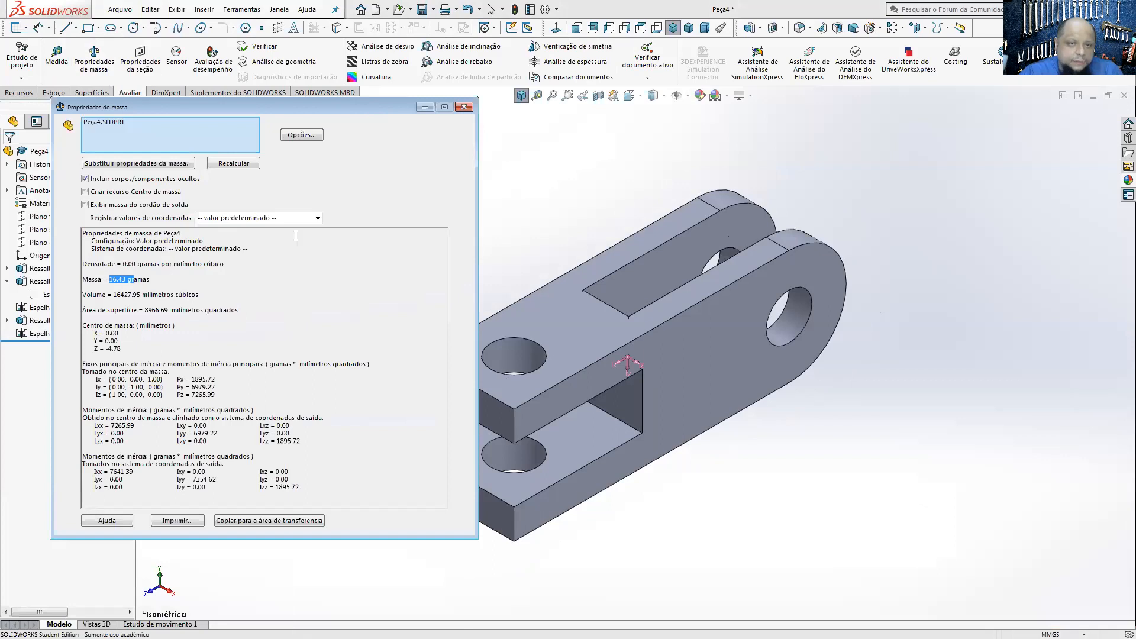
click(429, 108)
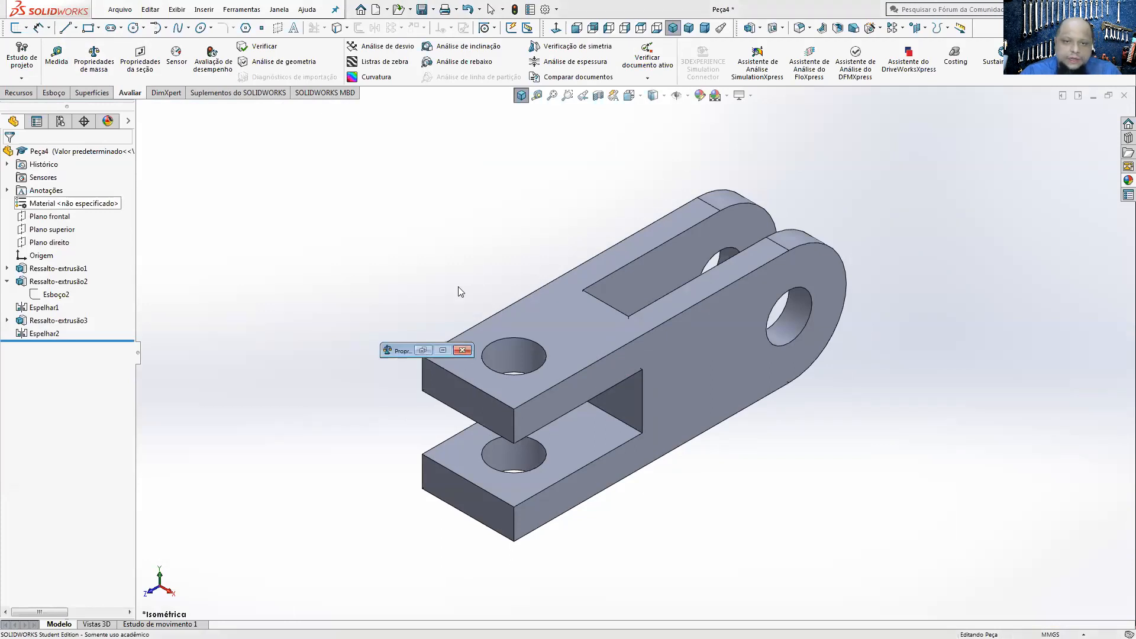
click(422, 350)
click(464, 107)
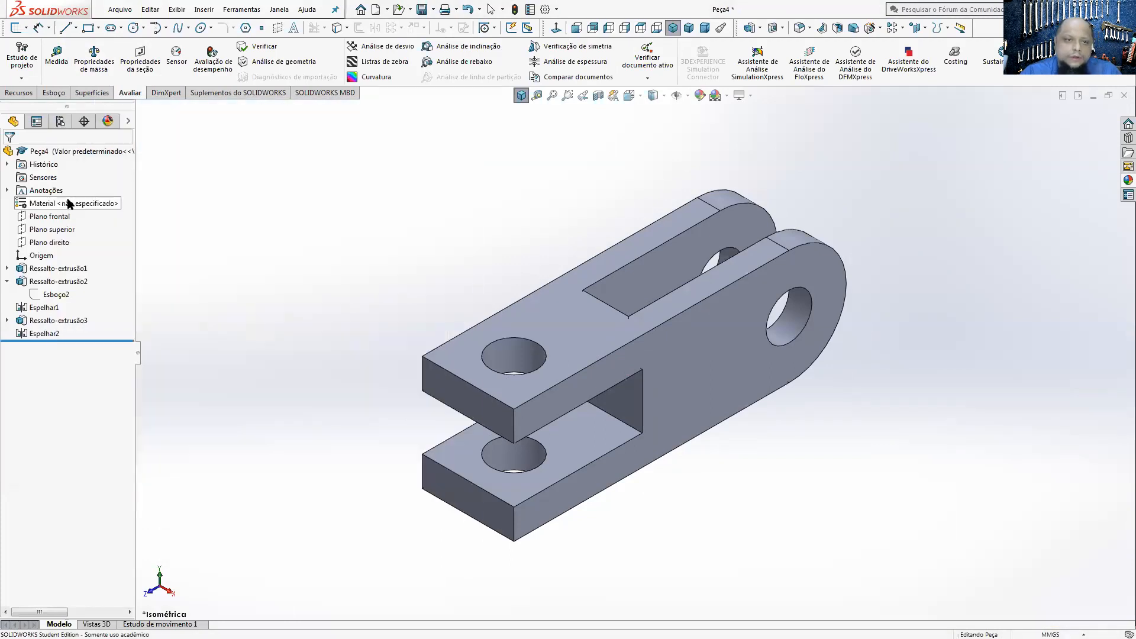
Step: Assign the material Ferro fundido cinza from the Ferro category of solidworks materials to the part
right_click(69, 203)
click(101, 211)
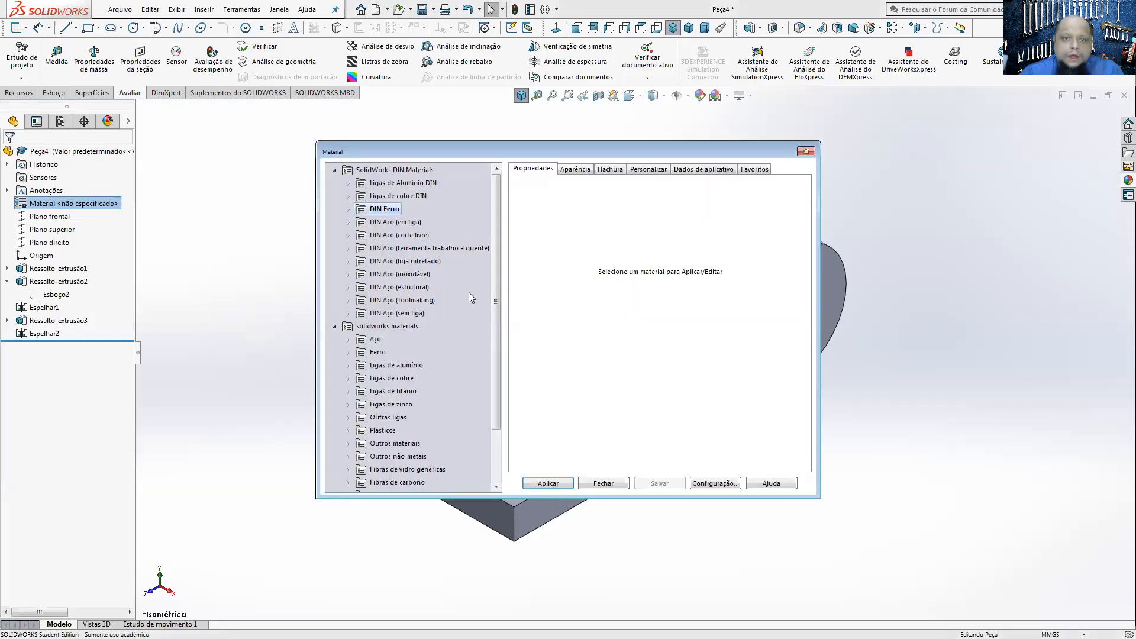
click(349, 209)
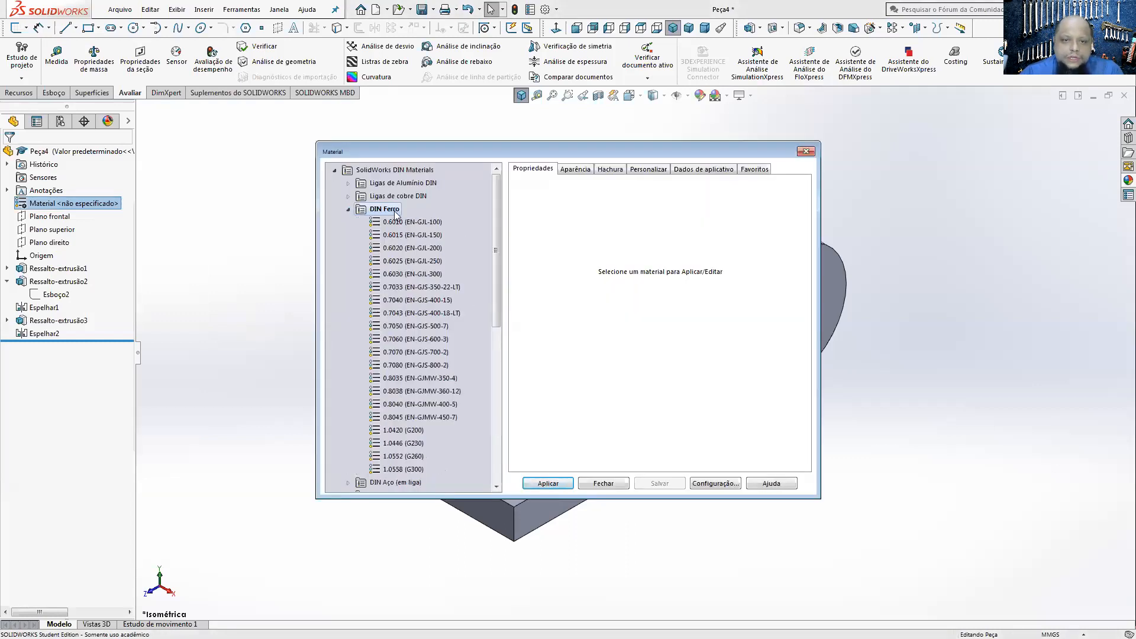
click(348, 209)
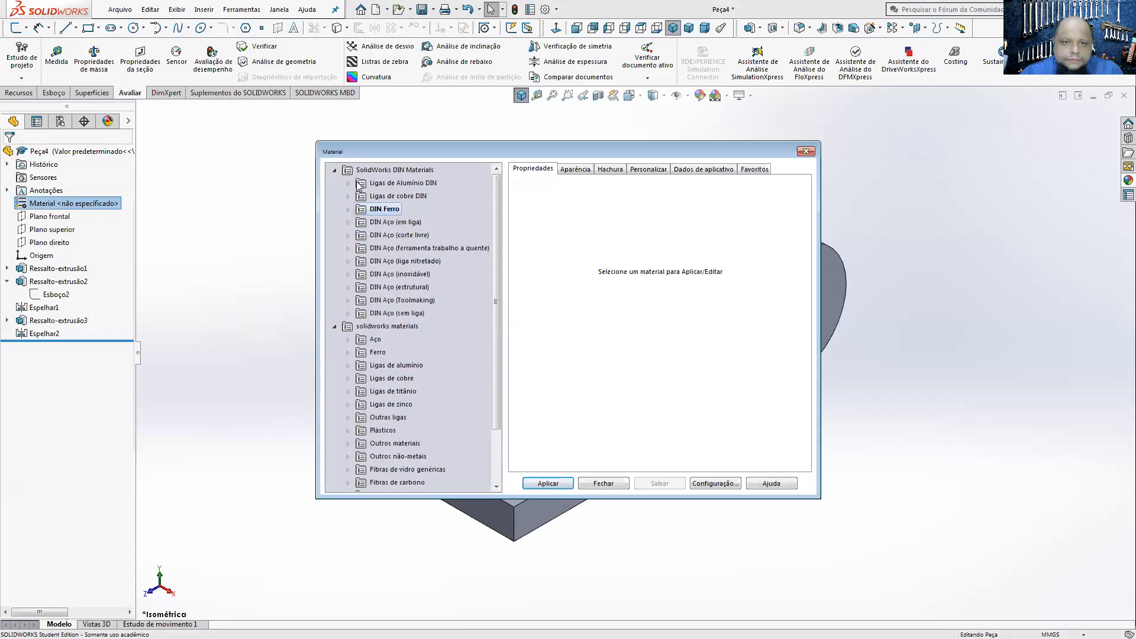
double_click(370, 352)
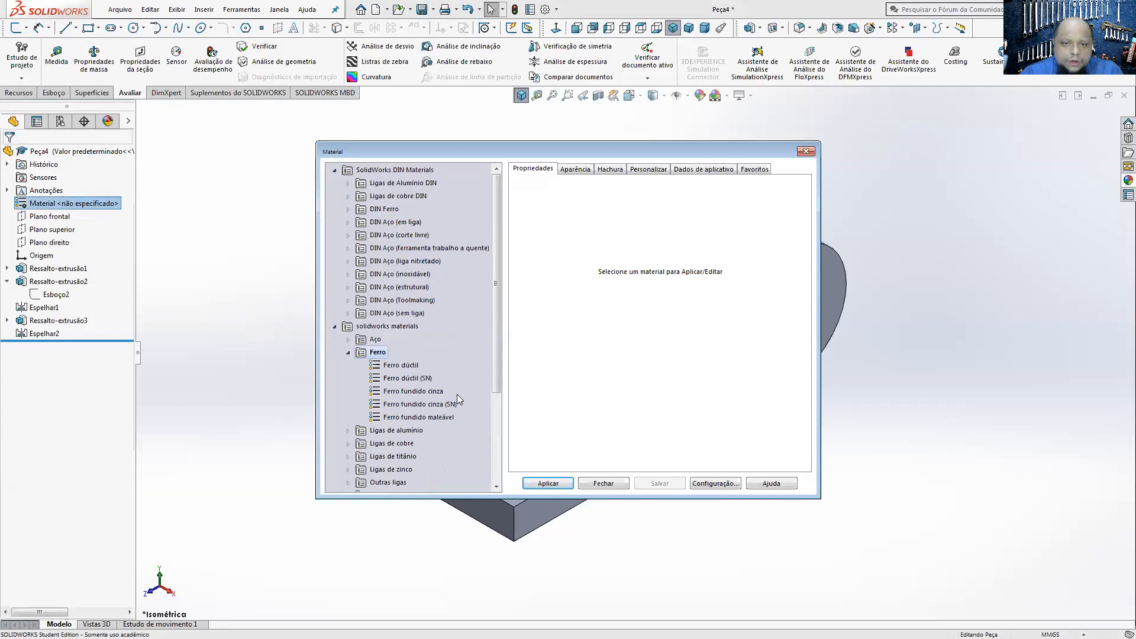
click(430, 393)
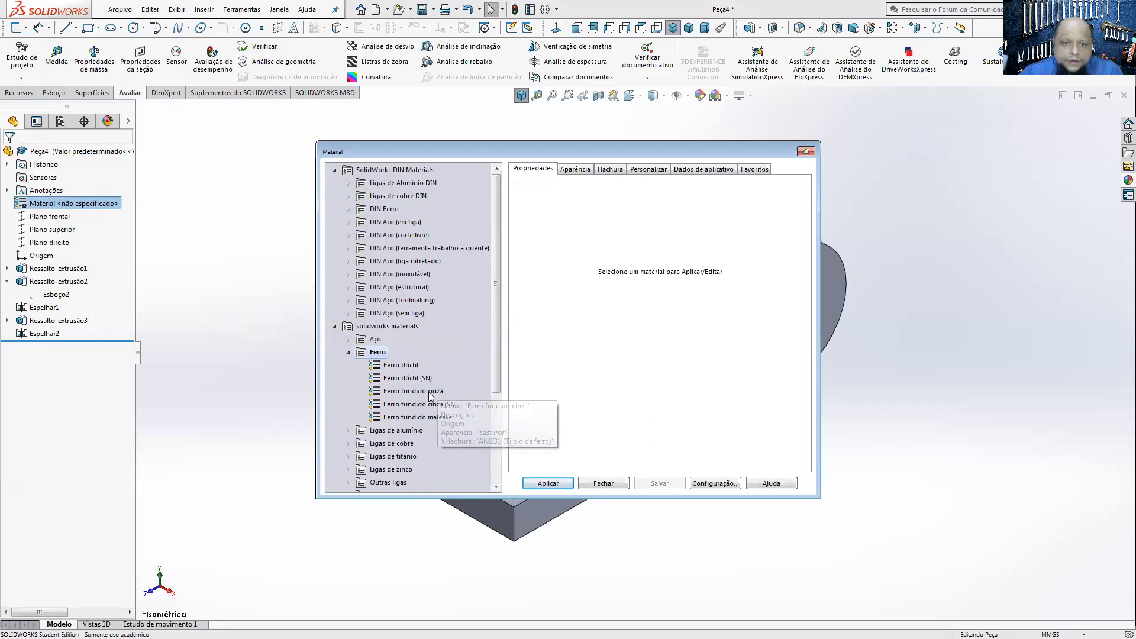
click(548, 483)
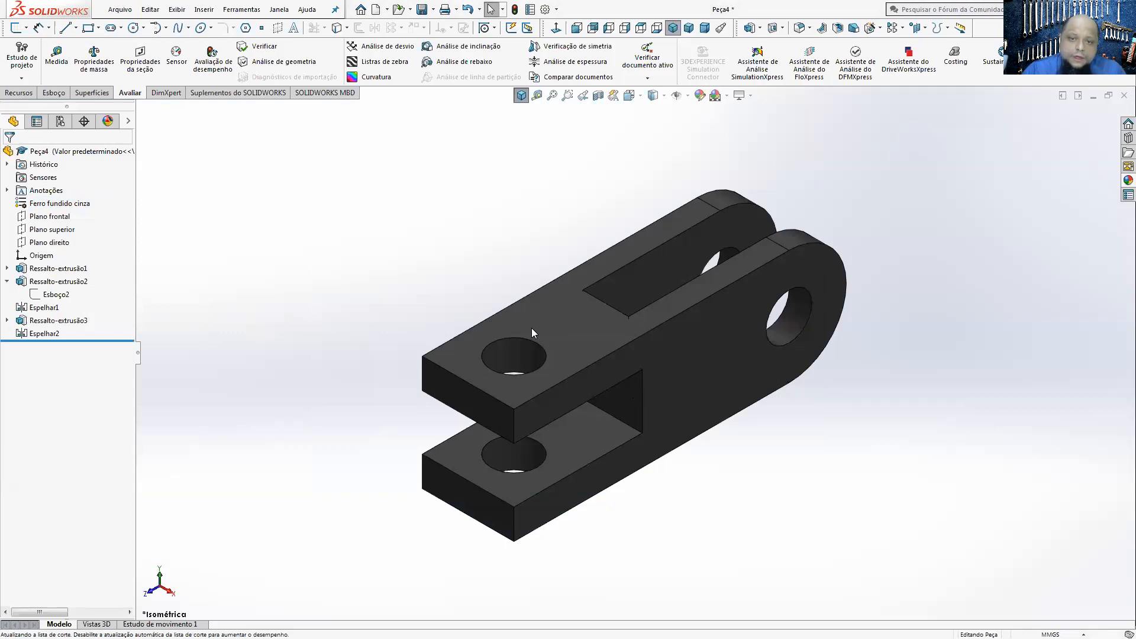
Step: Check the part's mass in the mass properties with the cast iron material
click(94, 59)
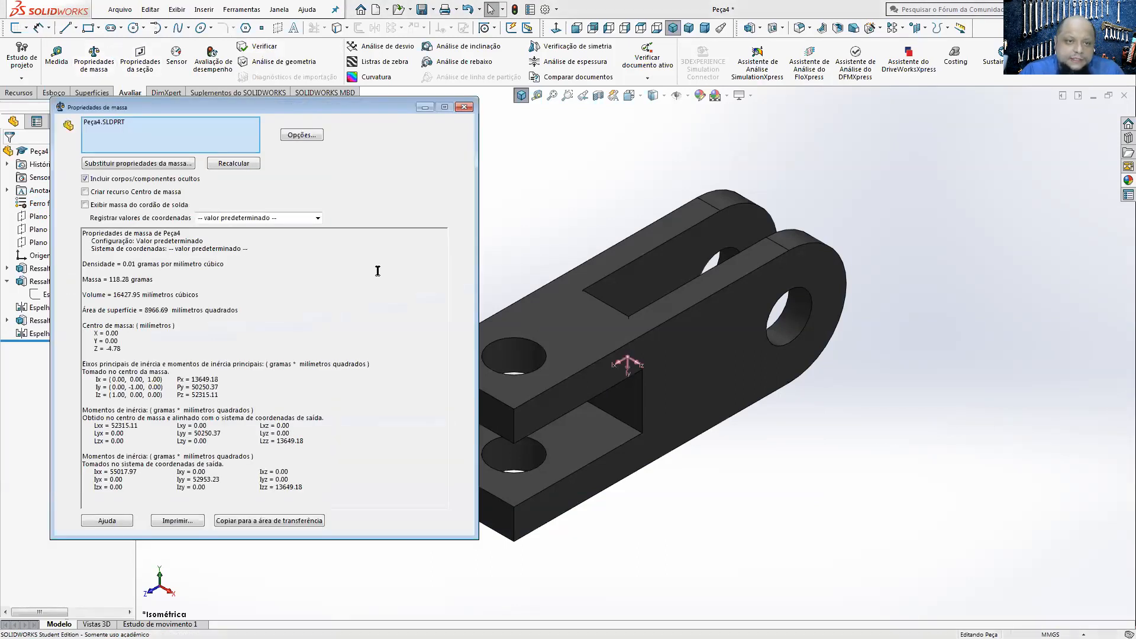
drag(175, 283, 112, 281)
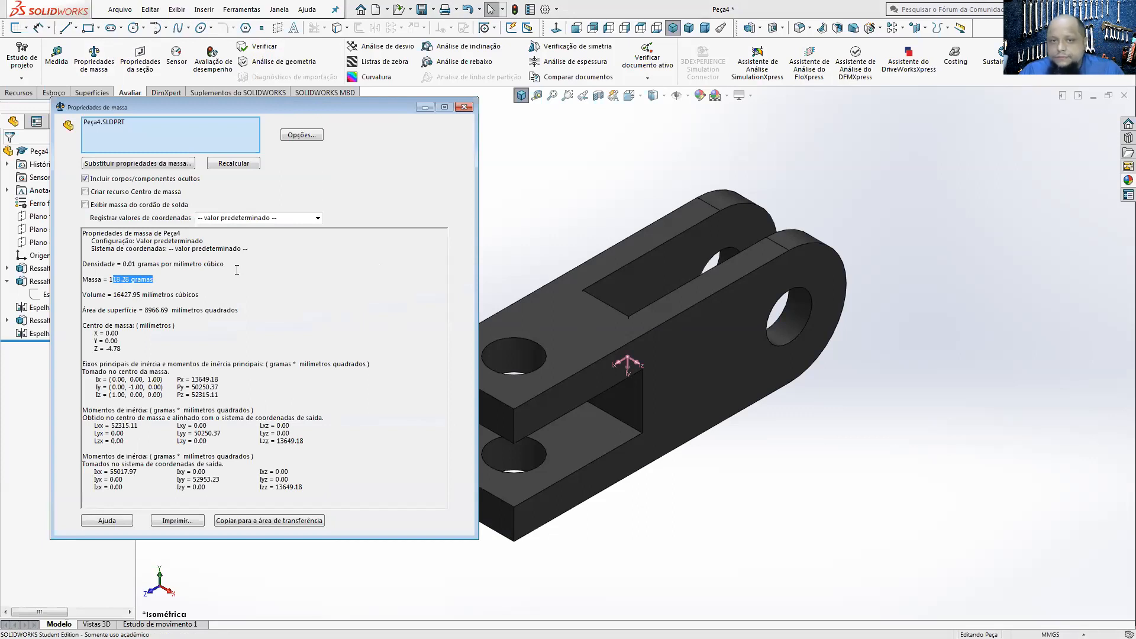
click(458, 109)
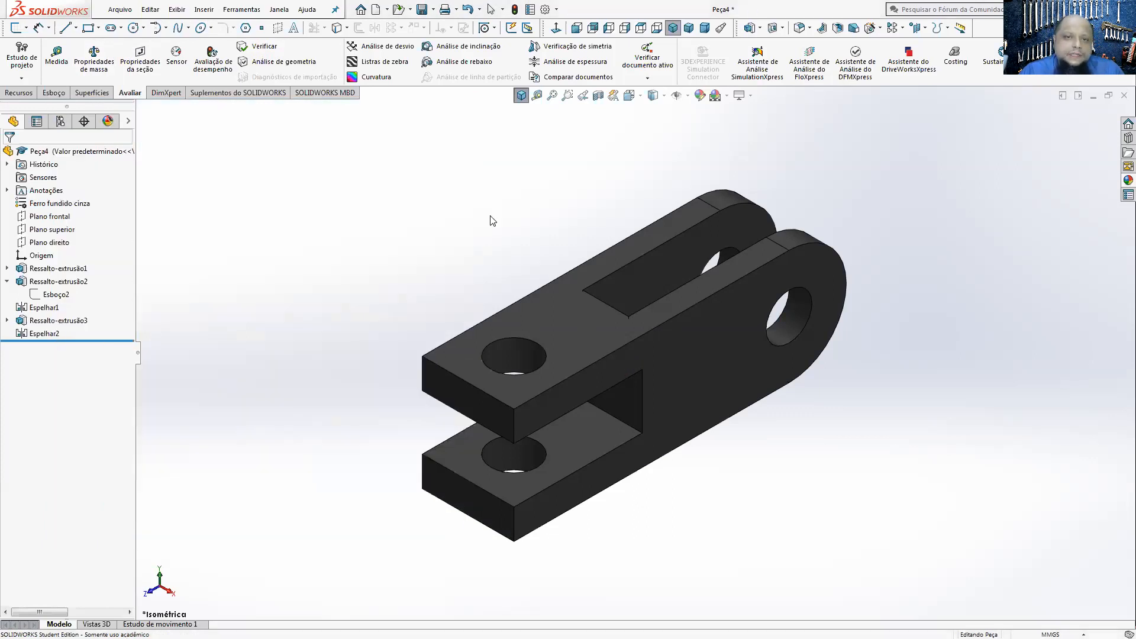
Step: Change the part's material to Carvalho from the Madeiras category of solidworks materials
right_click(54, 208)
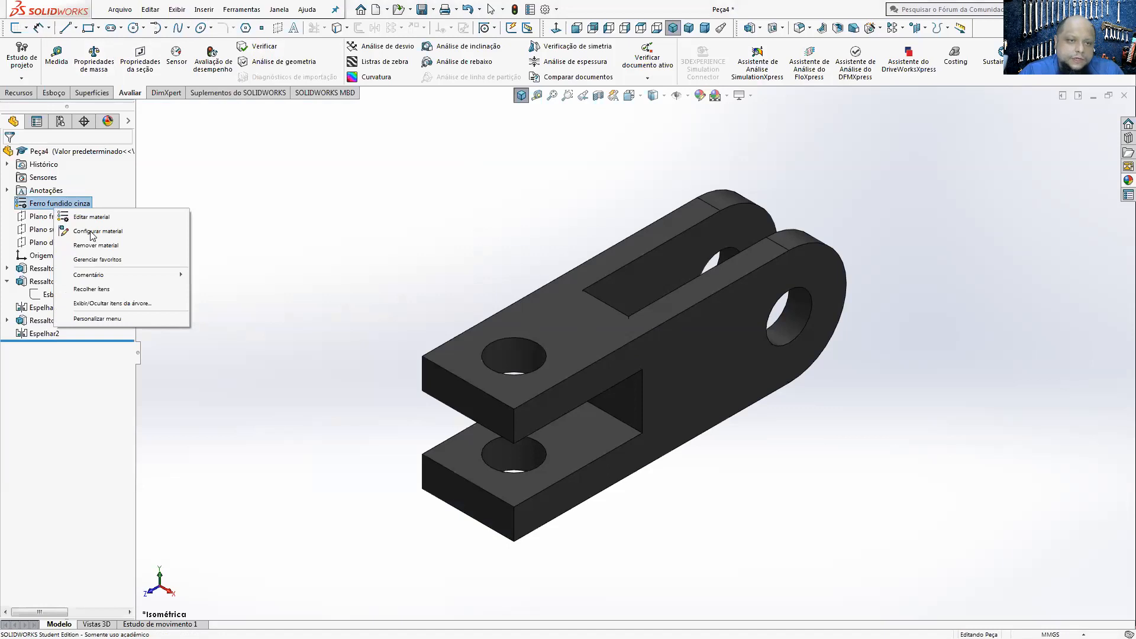
click(90, 217)
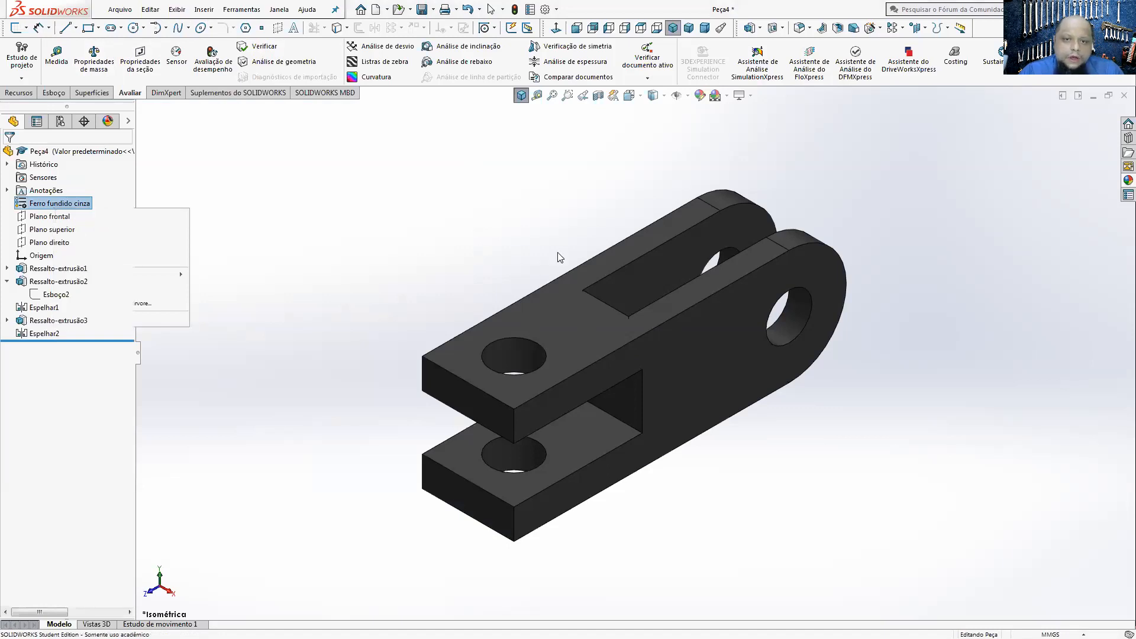
click(347, 210)
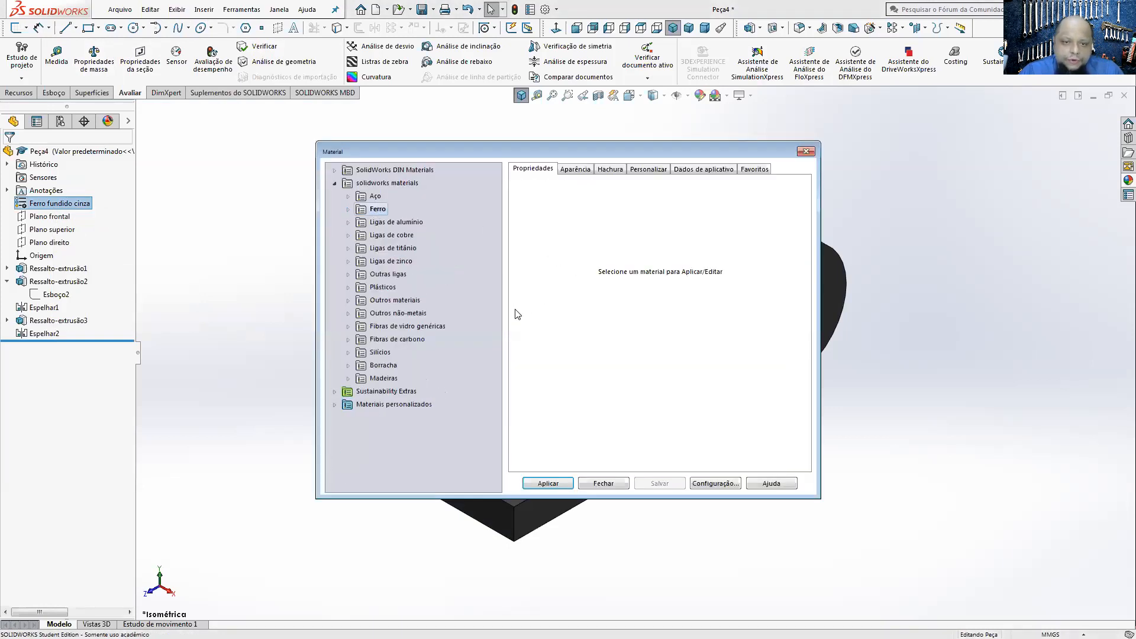
double_click(366, 382)
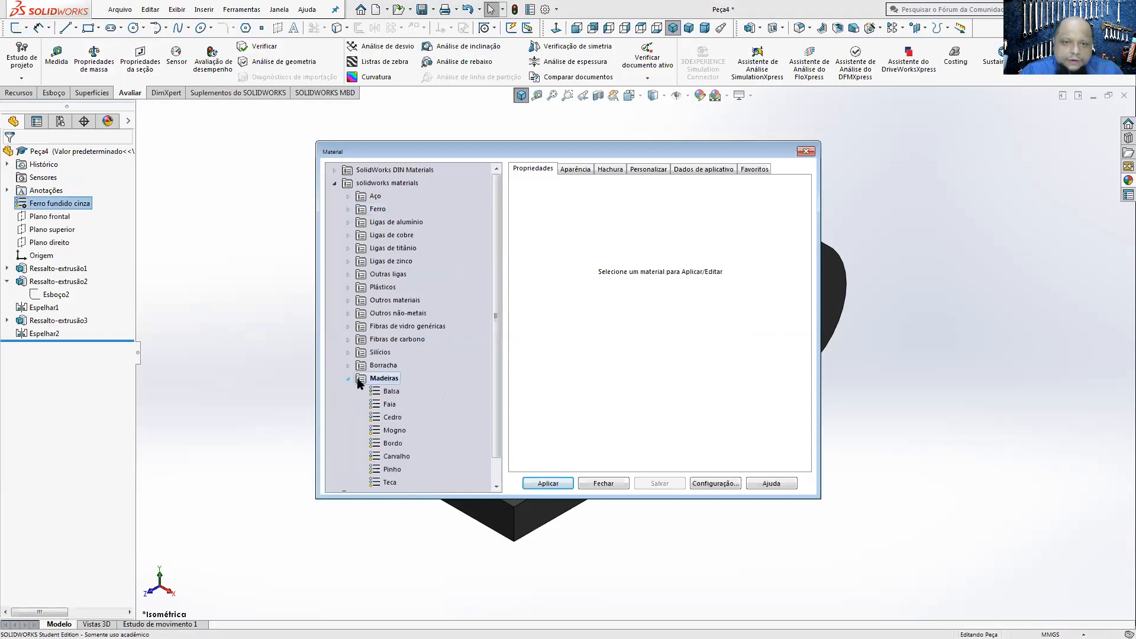
click(396, 456)
click(543, 487)
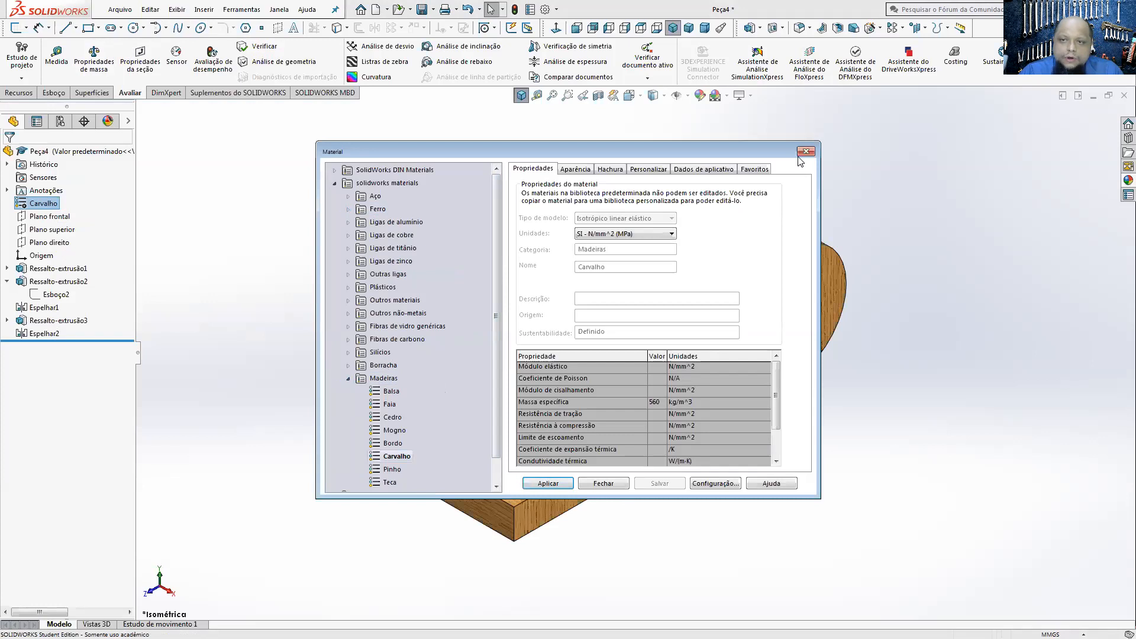
click(603, 483)
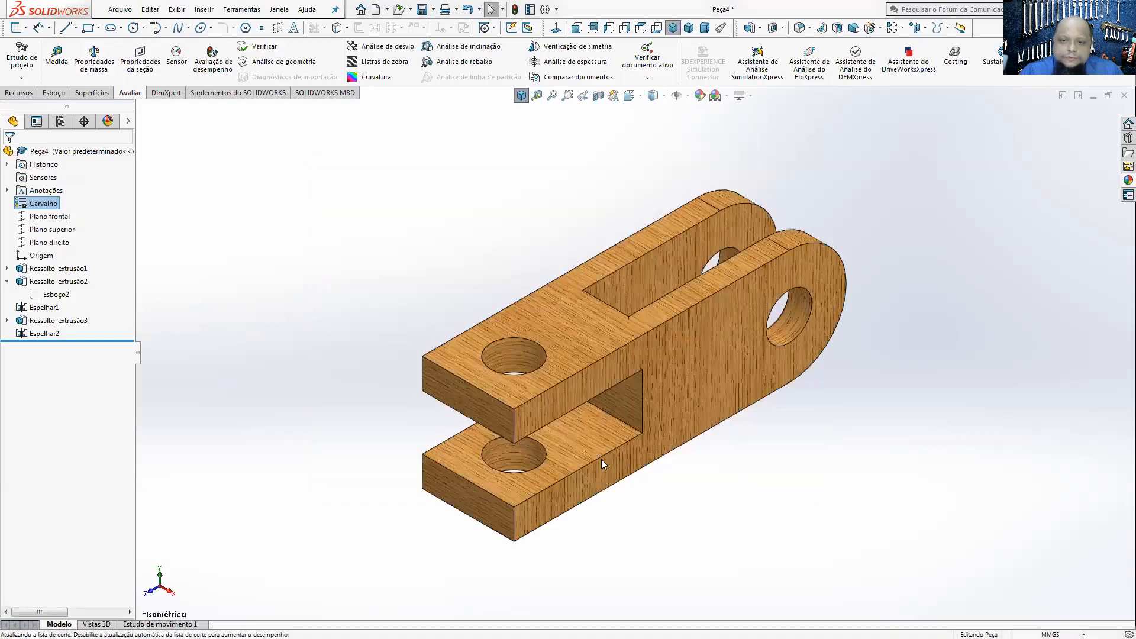
Step: Check the part's mass in the mass properties with the oak material
right_click(77, 61)
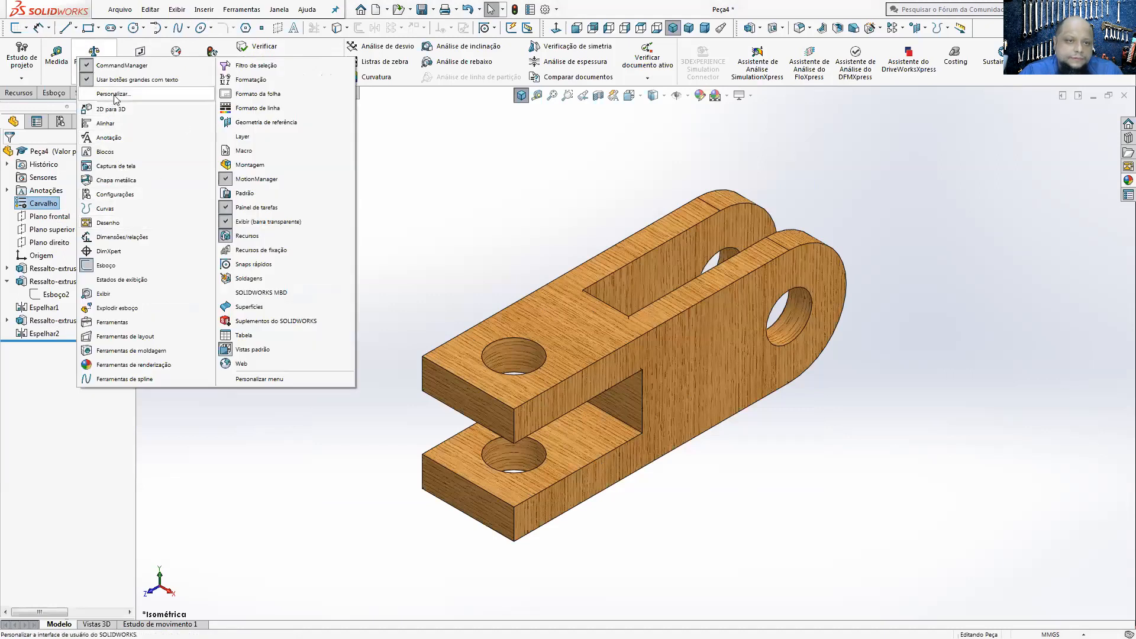
click(459, 216)
click(102, 62)
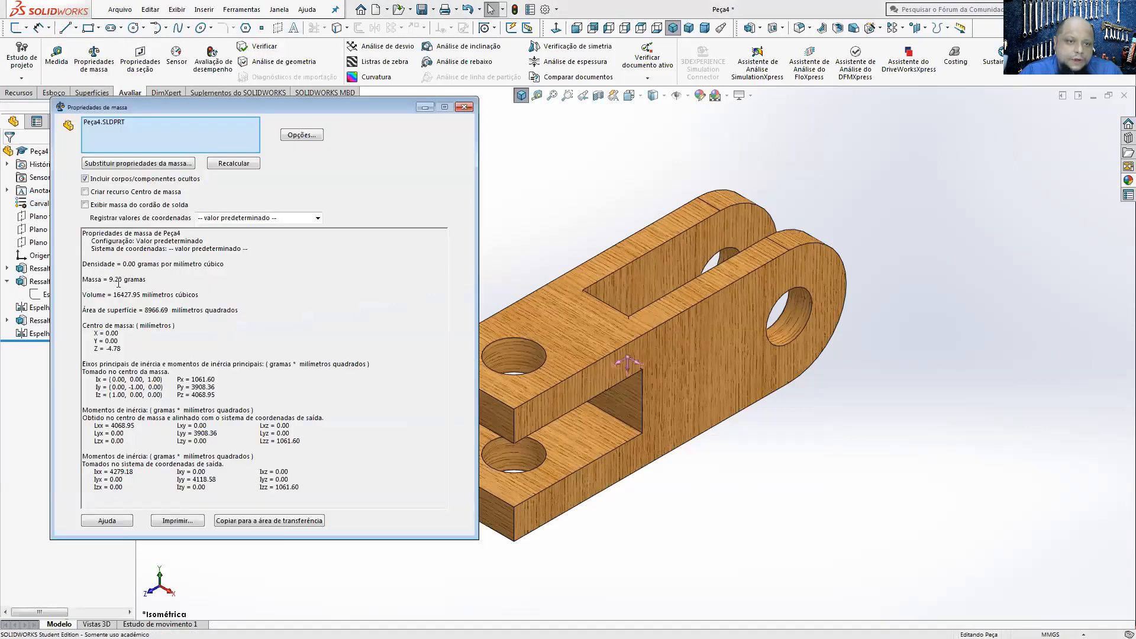
drag(148, 282, 96, 274)
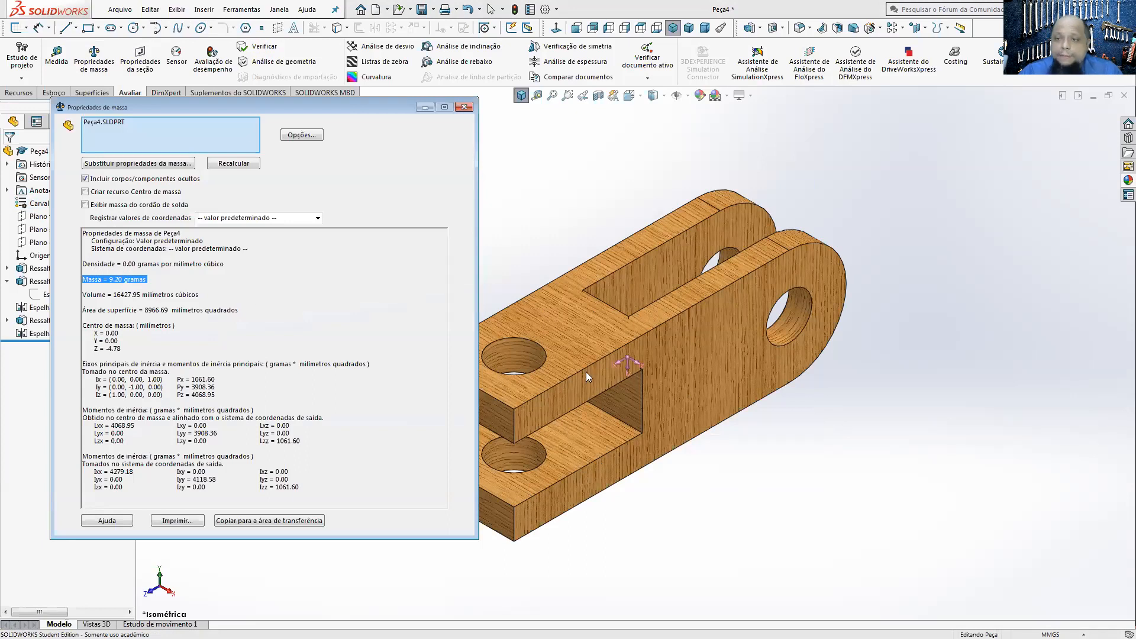
click(463, 107)
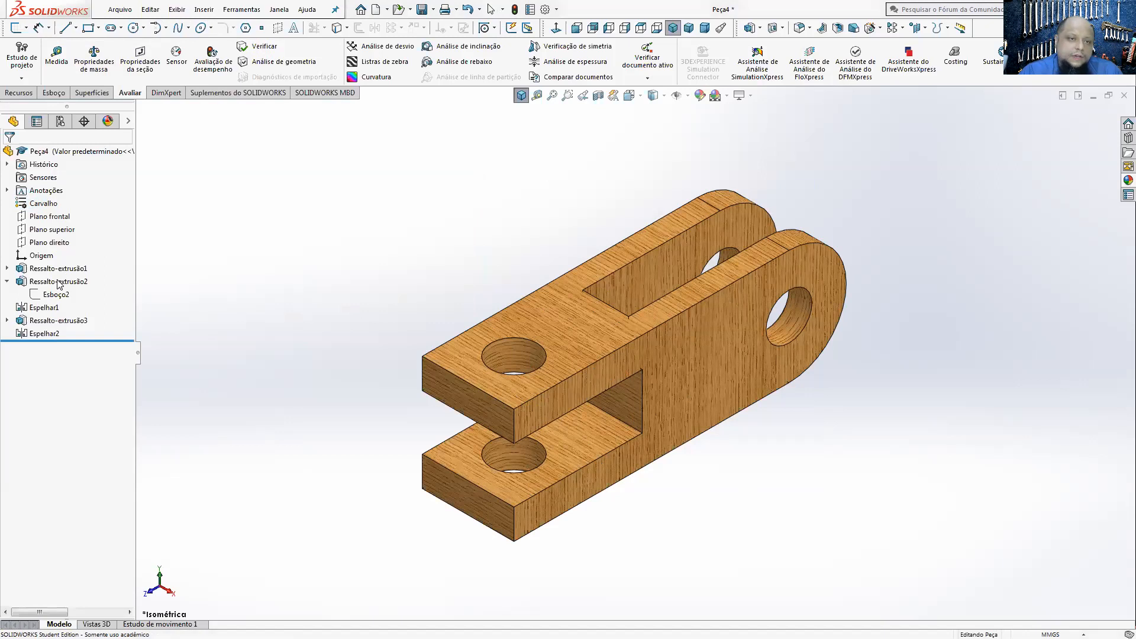
Step: Change the part's material to the aluminium alloy 6061-O (SS) from the Ligas de alumínio category
right_click(45, 204)
click(67, 210)
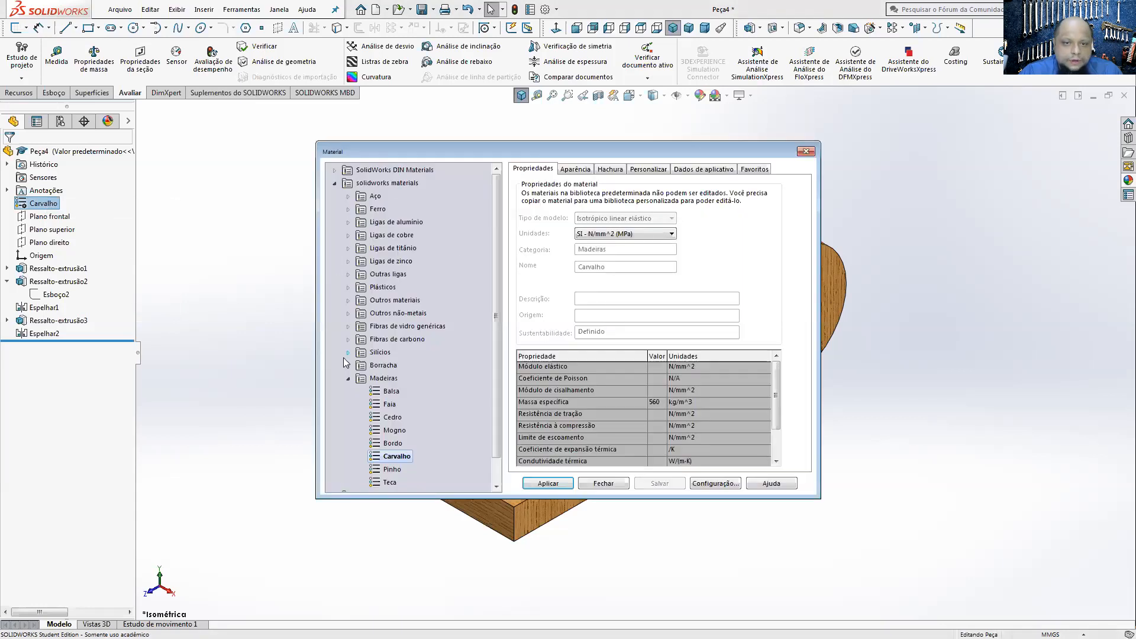
click(348, 378)
double_click(367, 224)
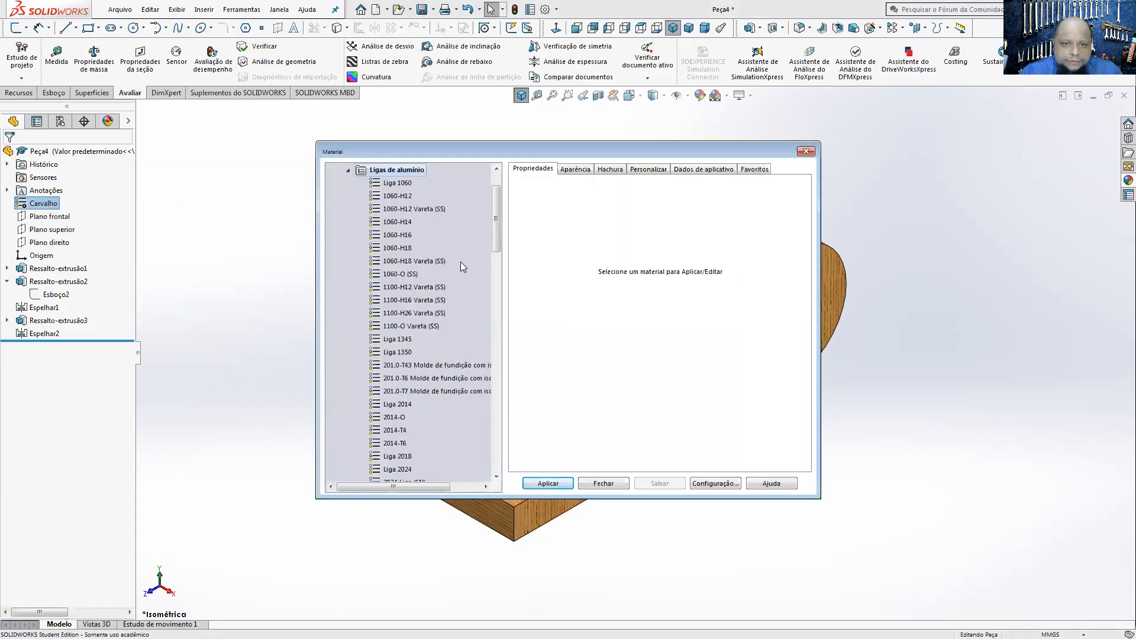
scroll(497, 301, down, 4)
drag(497, 301, 497, 366)
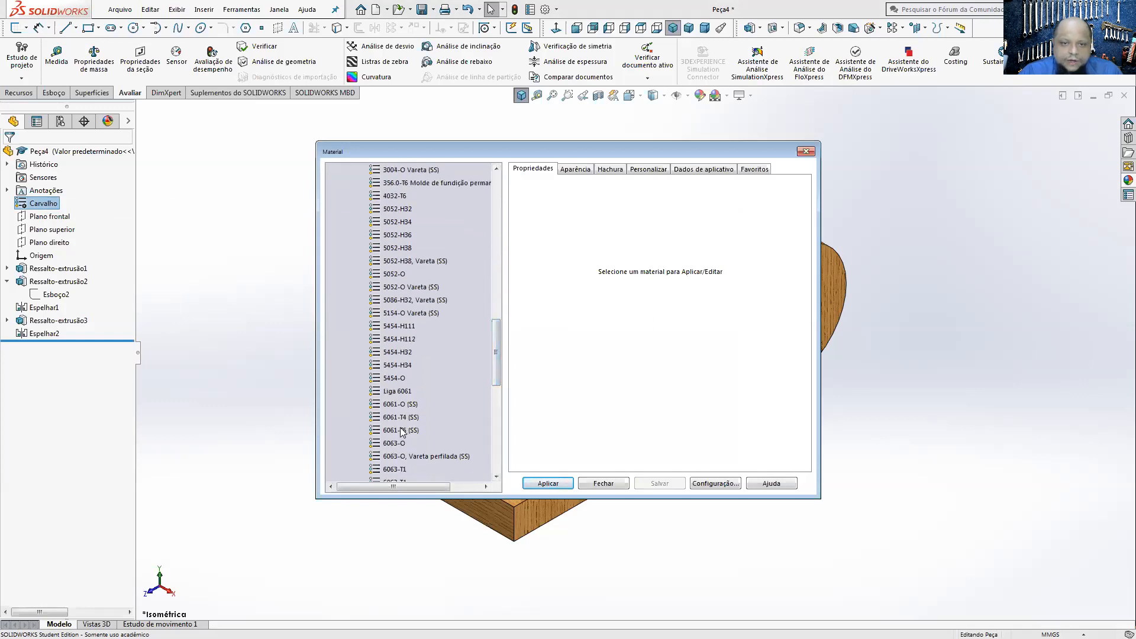
click(400, 404)
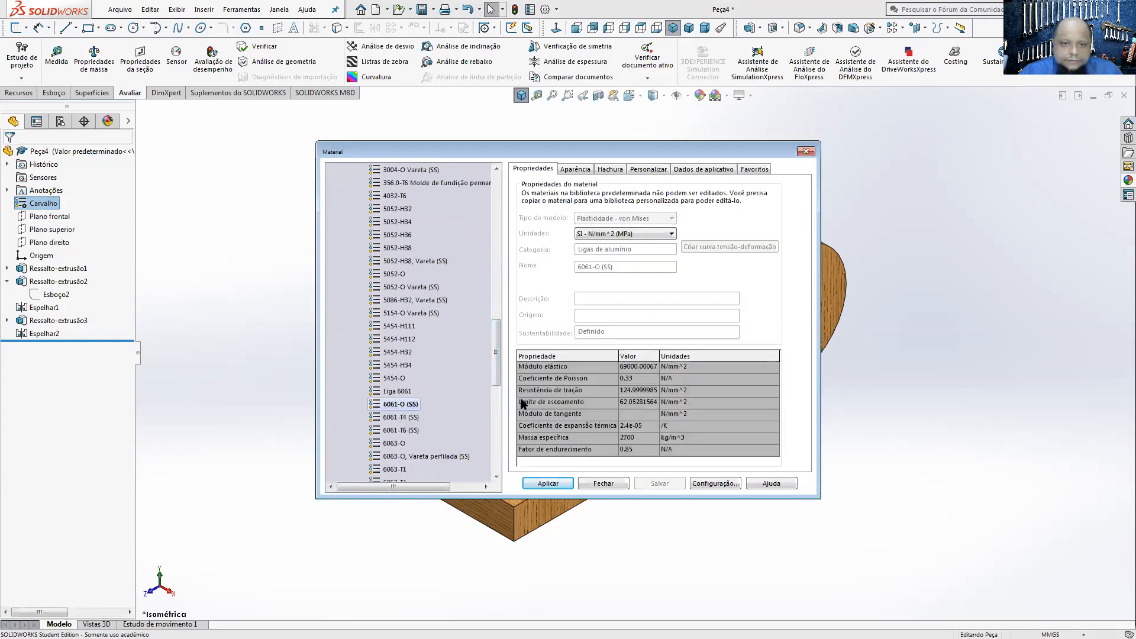
click(561, 483)
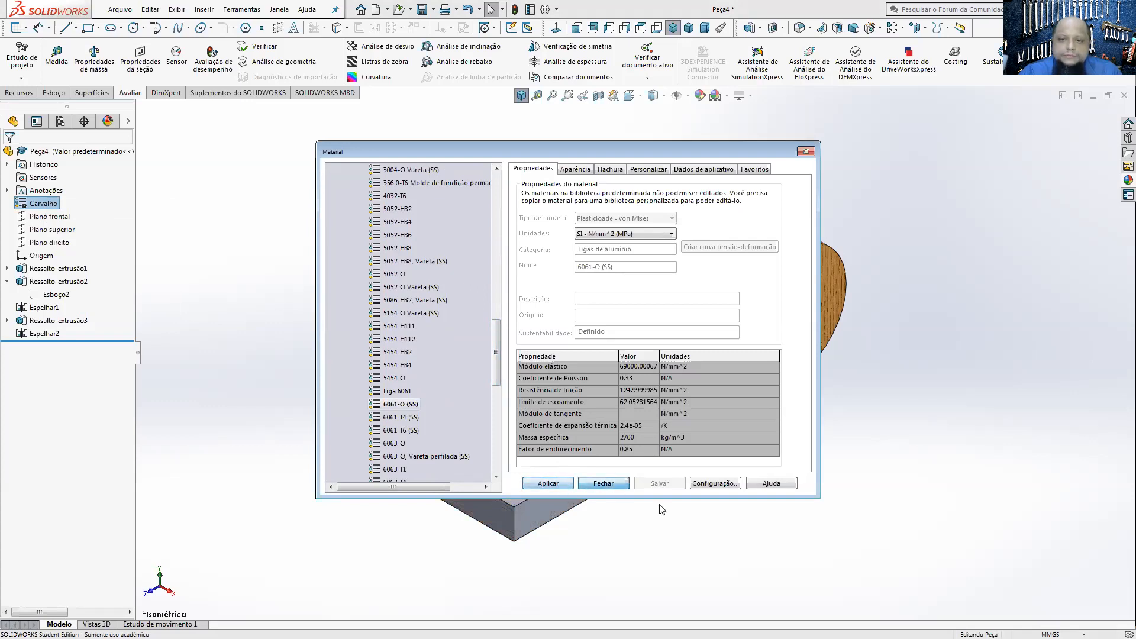
Step: Check the part's mass and surface area in the mass properties with the aluminium alloy 6061-O (SS)
key(Return)
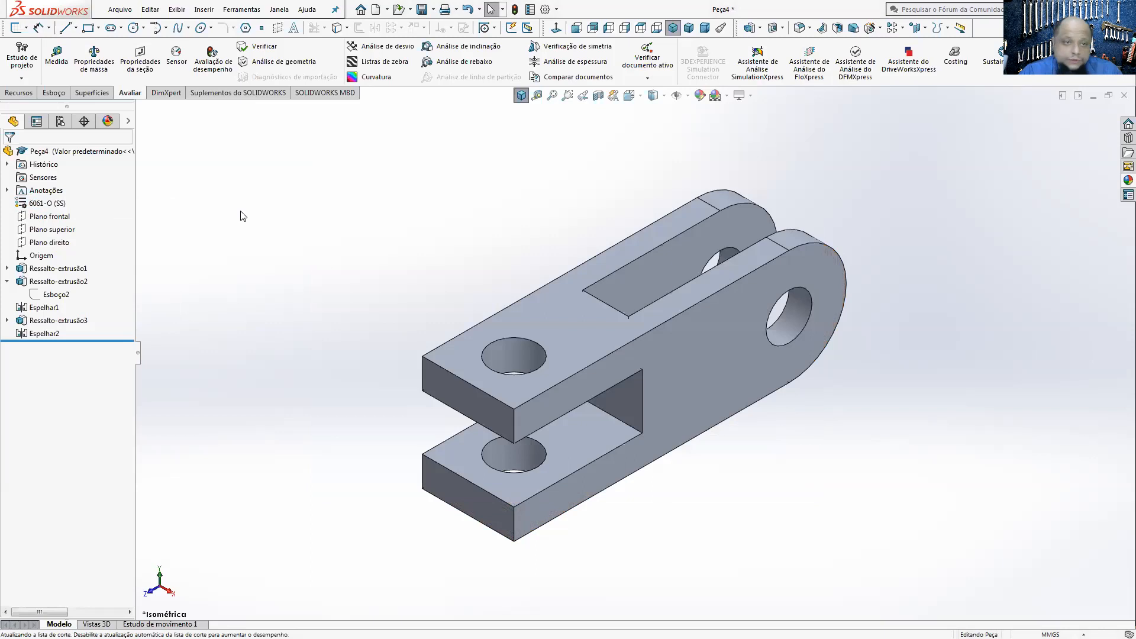
click(90, 56)
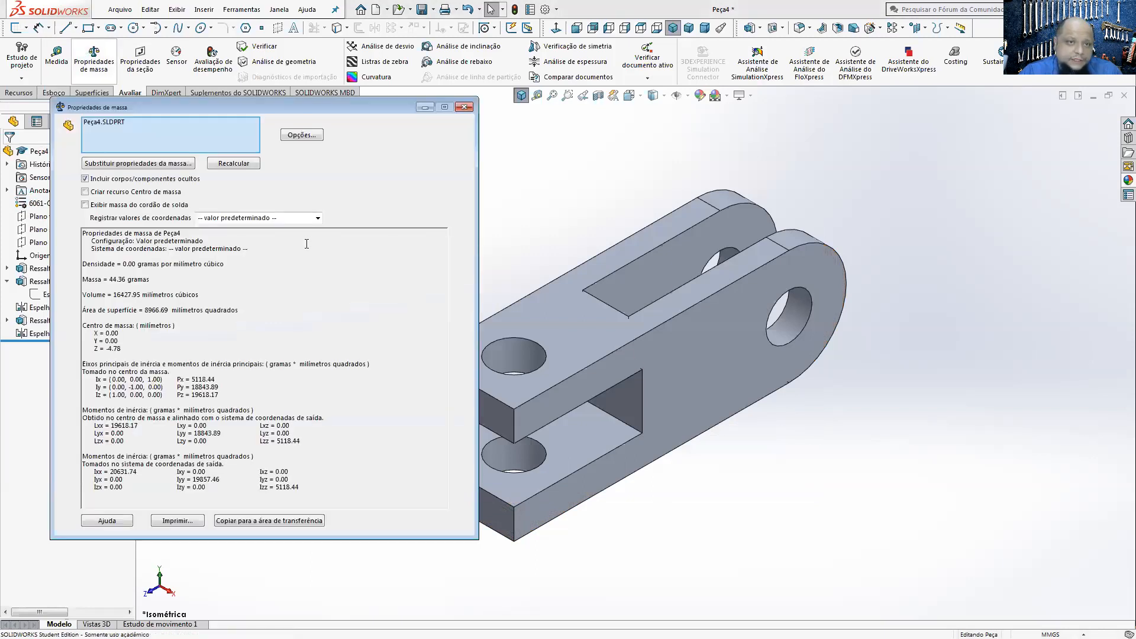
drag(196, 282, 116, 281)
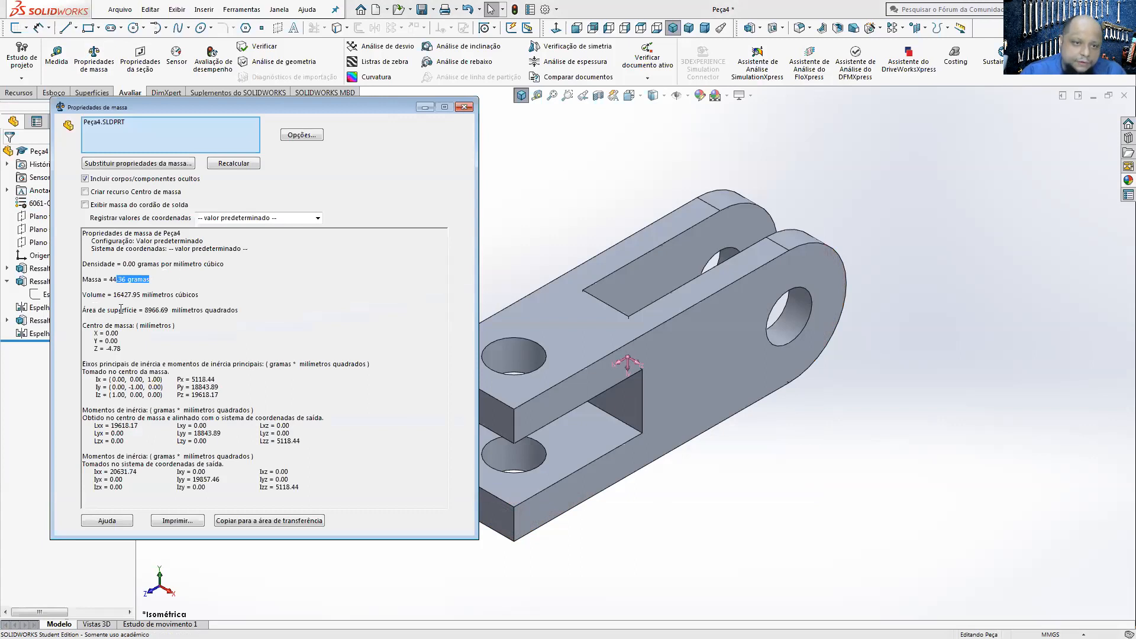
drag(143, 311, 239, 312)
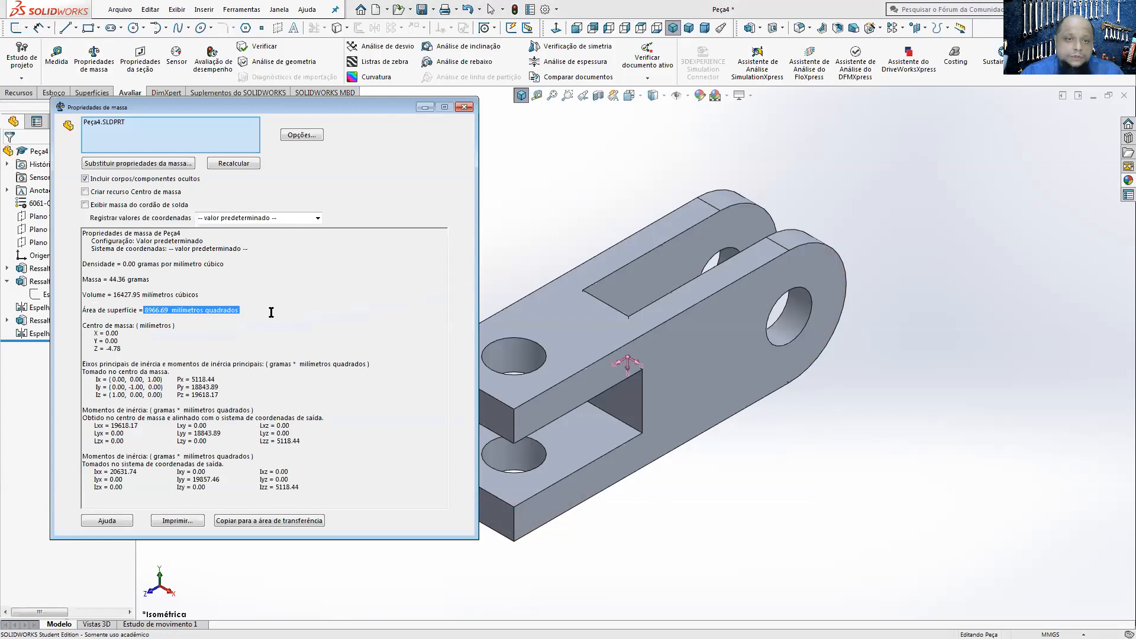
click(153, 318)
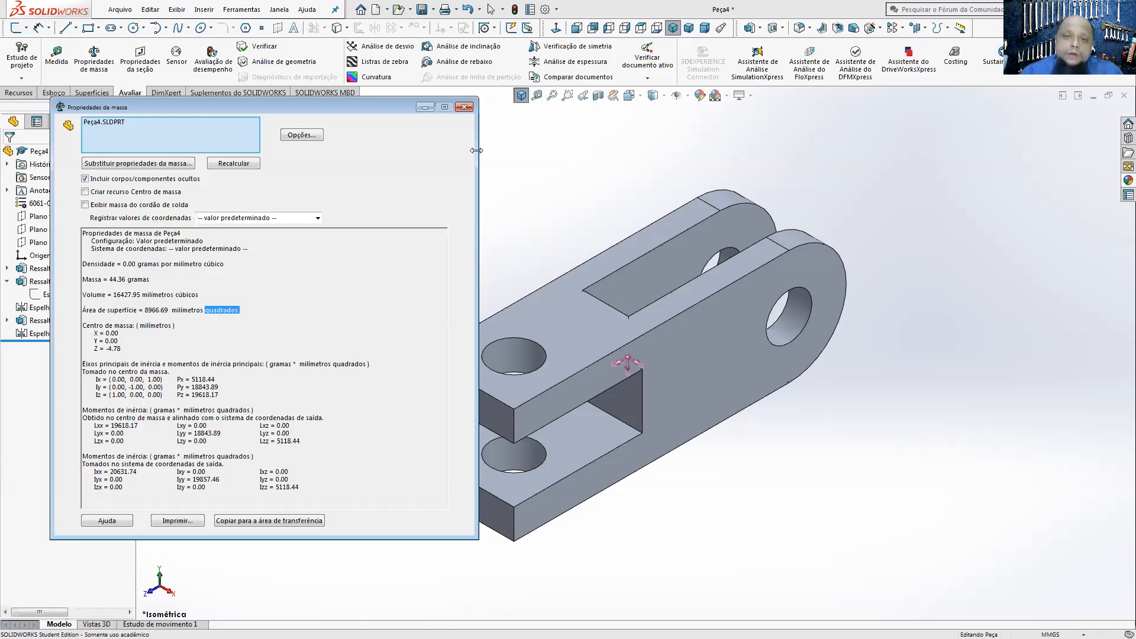
click(463, 108)
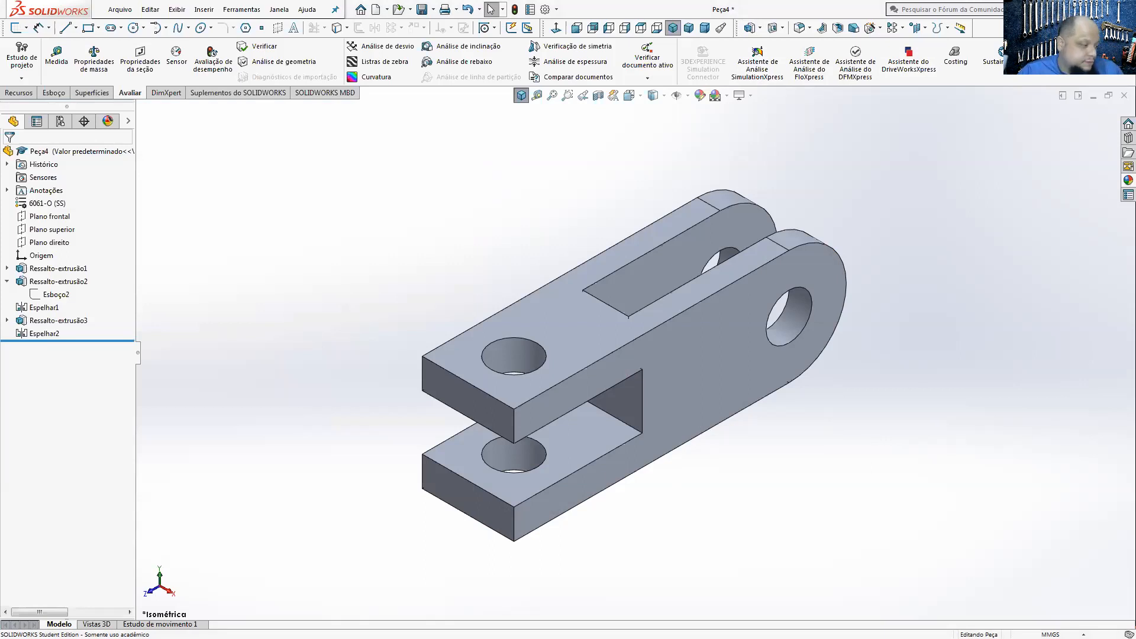
Step: Switch to PEÇA DO TUTORIAL 01.PDF in Acrobat Reader, trust the document one time only, and inspect the 3D part from other angles
key(alt+Tab)
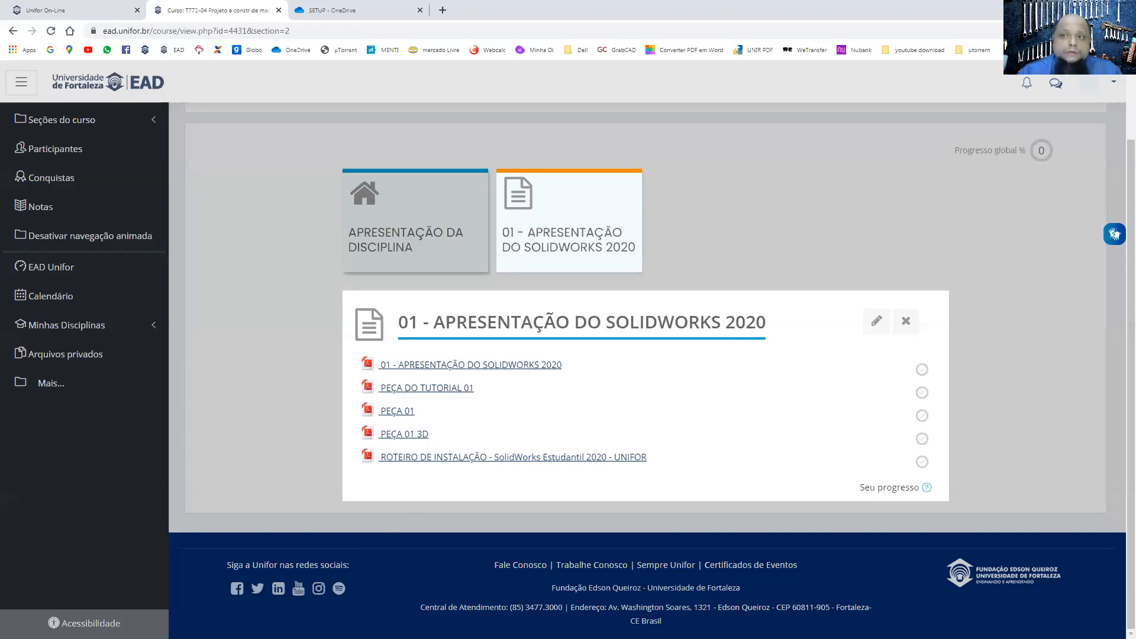
key(alt+Tab)
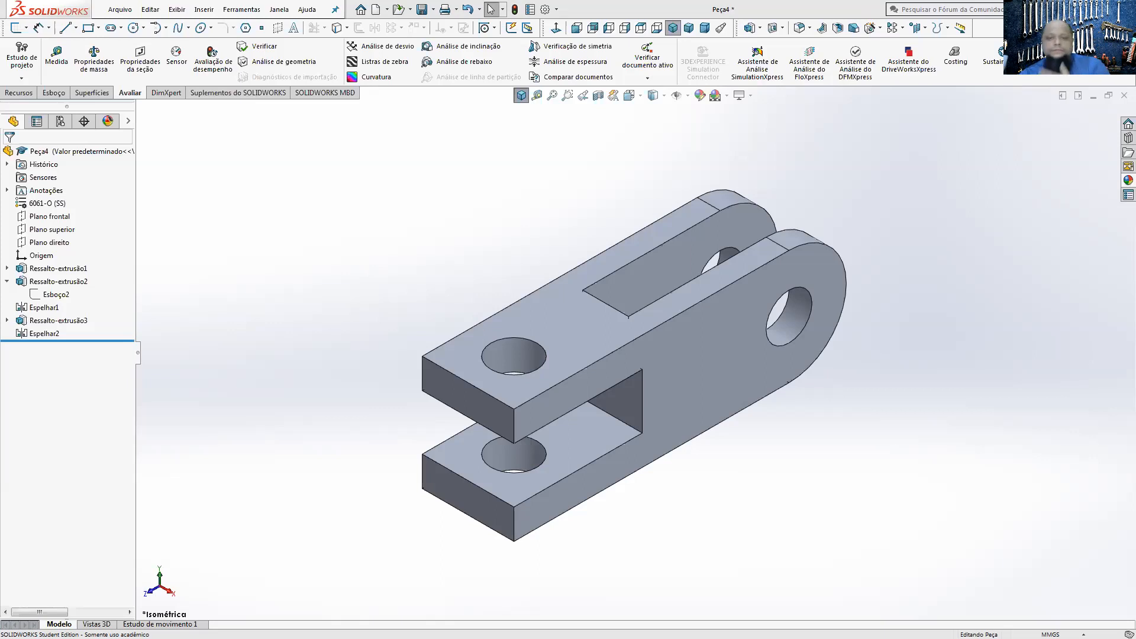
key(alt+Tab)
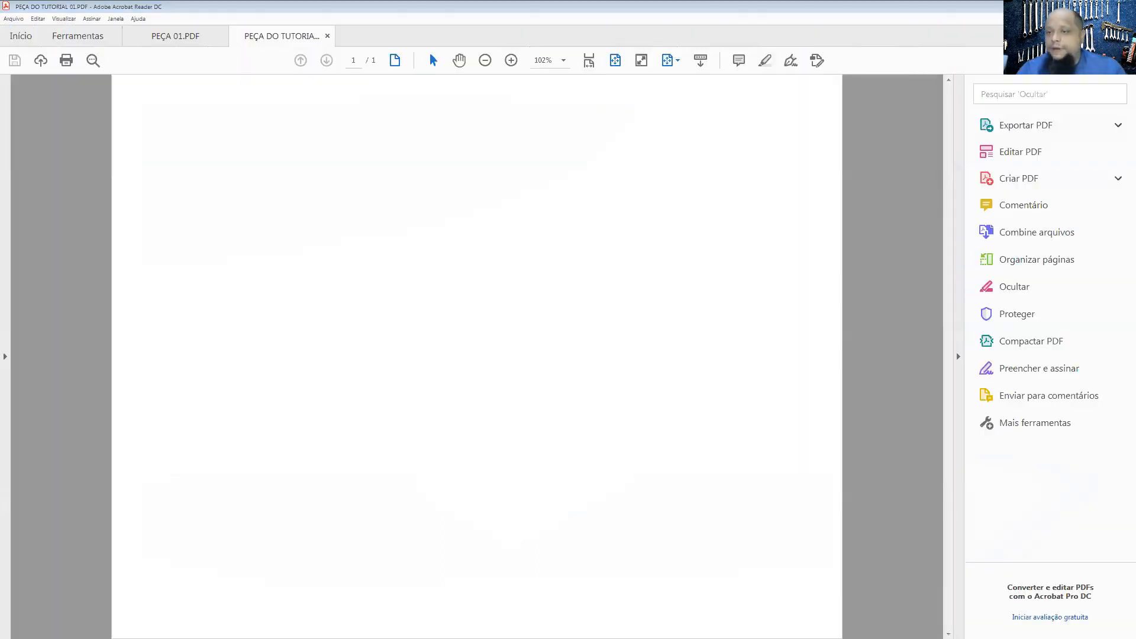
click(859, 87)
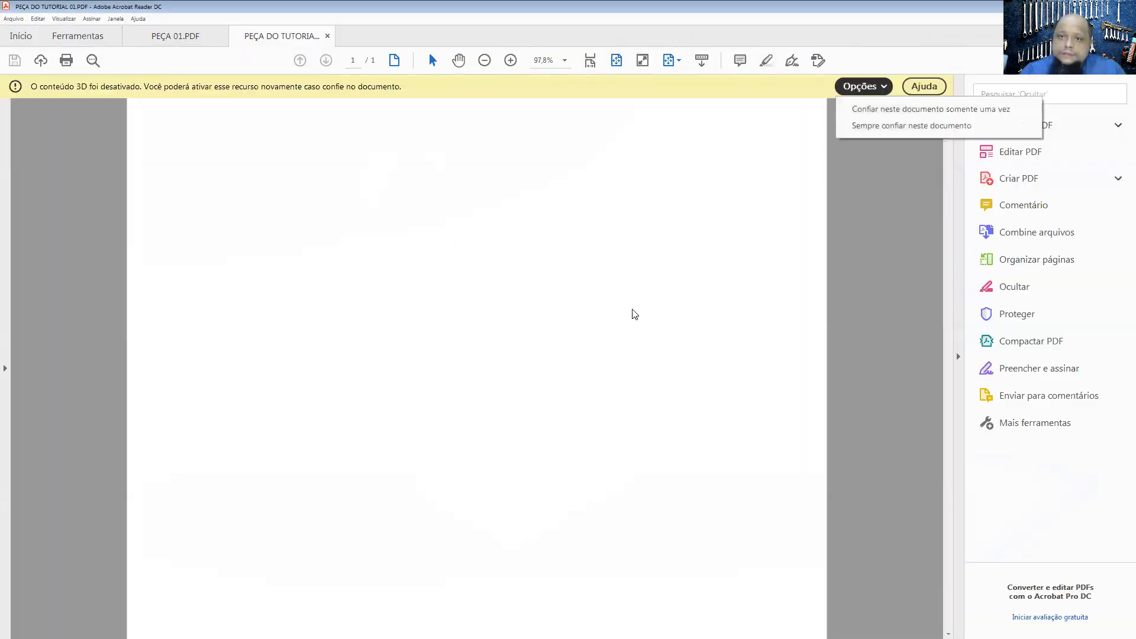
click(868, 112)
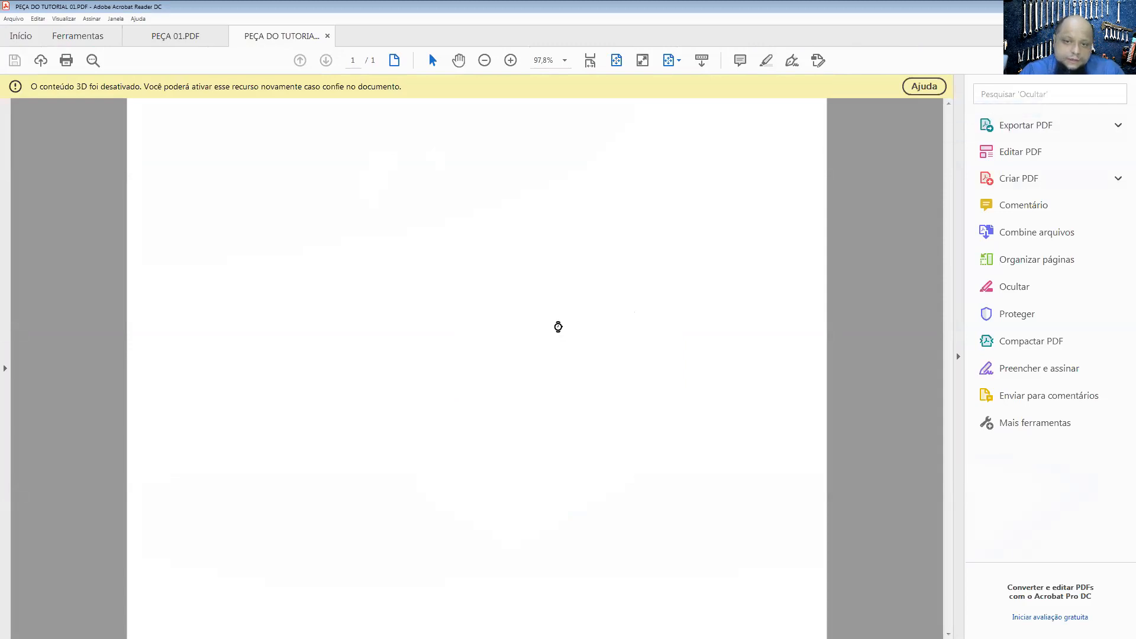
scroll(471, 415, up, 2)
drag(470, 416, 521, 485)
mouse_move(431, 380)
mouse_down()
mouse_move(523, 385)
mouse_move(538, 456)
mouse_move(448, 416)
mouse_move(317, 401)
mouse_move(502, 419)
mouse_move(480, 423)
mouse_up()
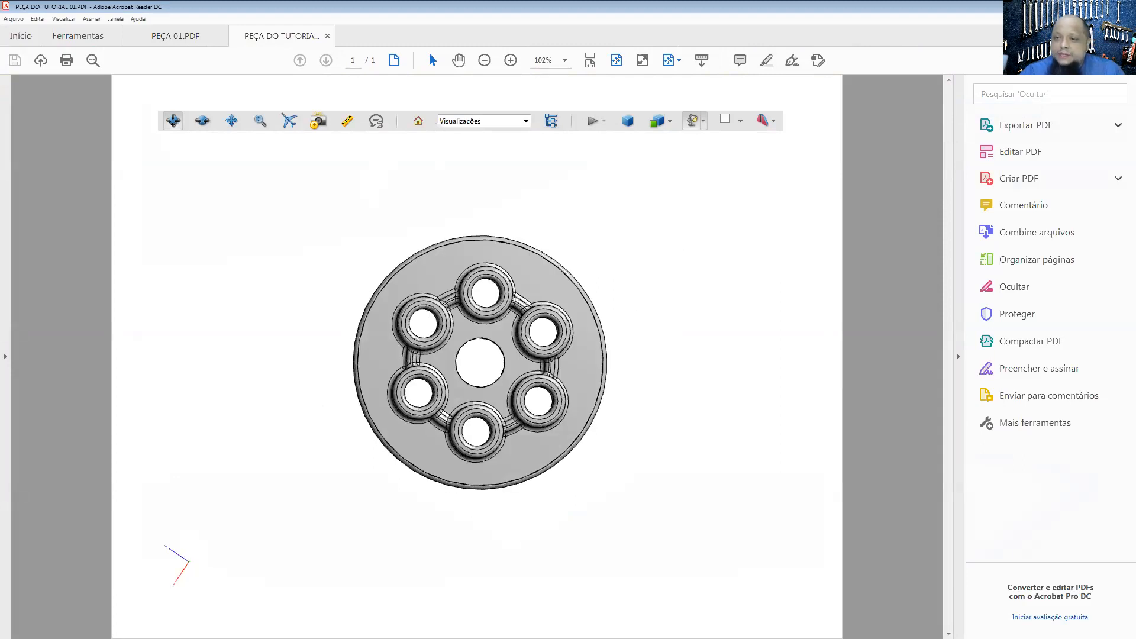
Step: Switch back to SOLIDWORKS and close the double-fork part without saving its changes
key(alt+Tab)
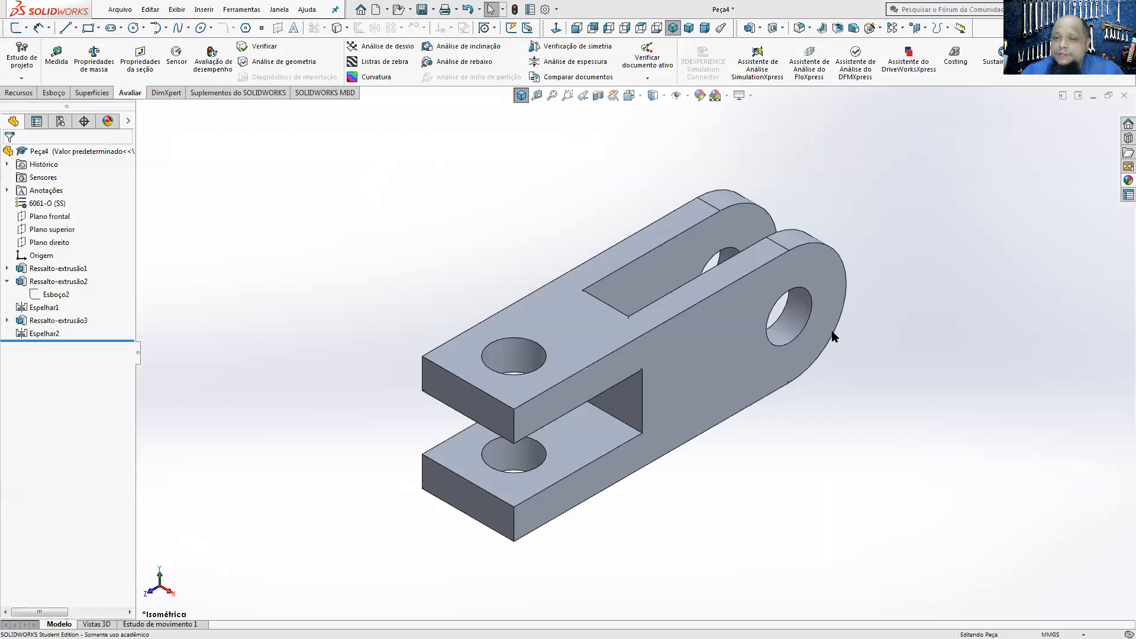
click(1124, 95)
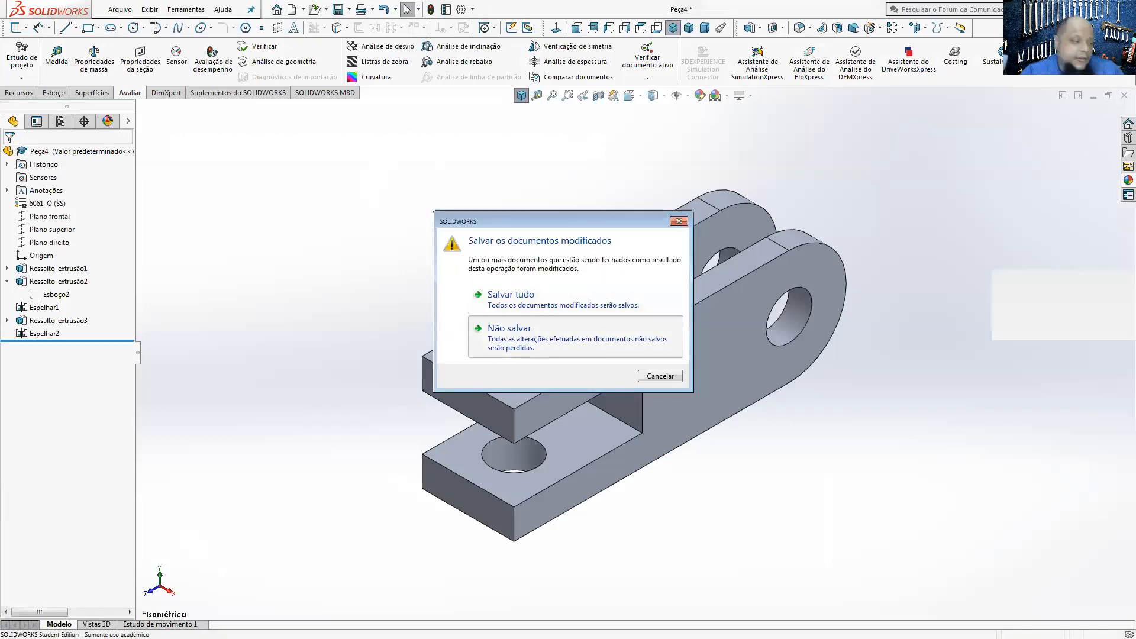
click(570, 337)
Step: Switch to the PowerPoint presentation and advance to the Tutorial SolidWorks slide
key(alt+Tab)
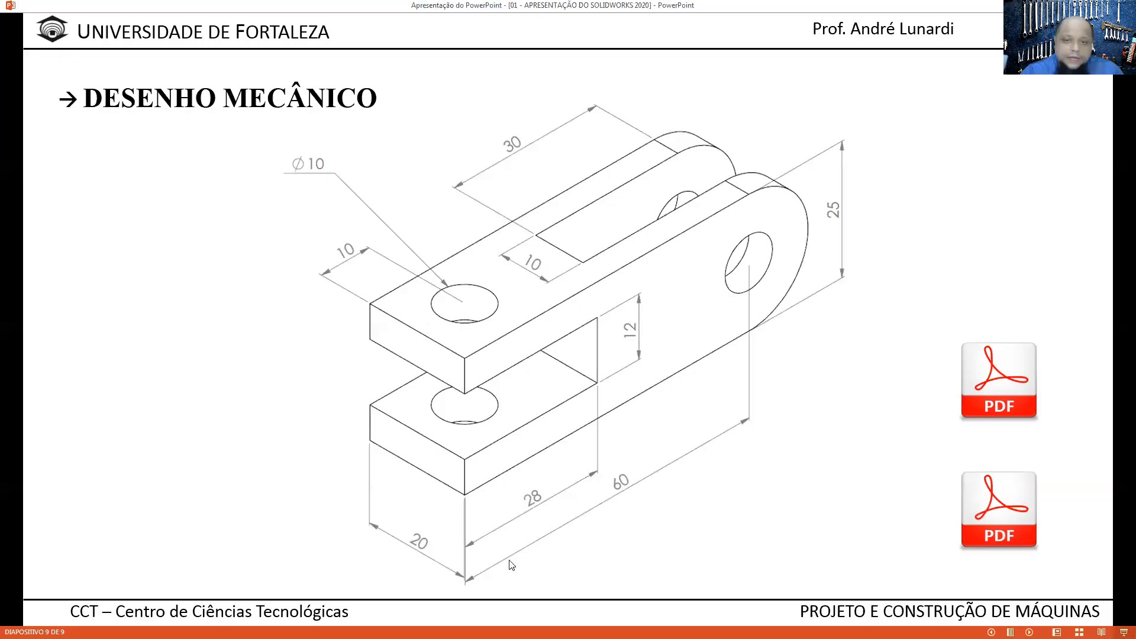
click(568, 523)
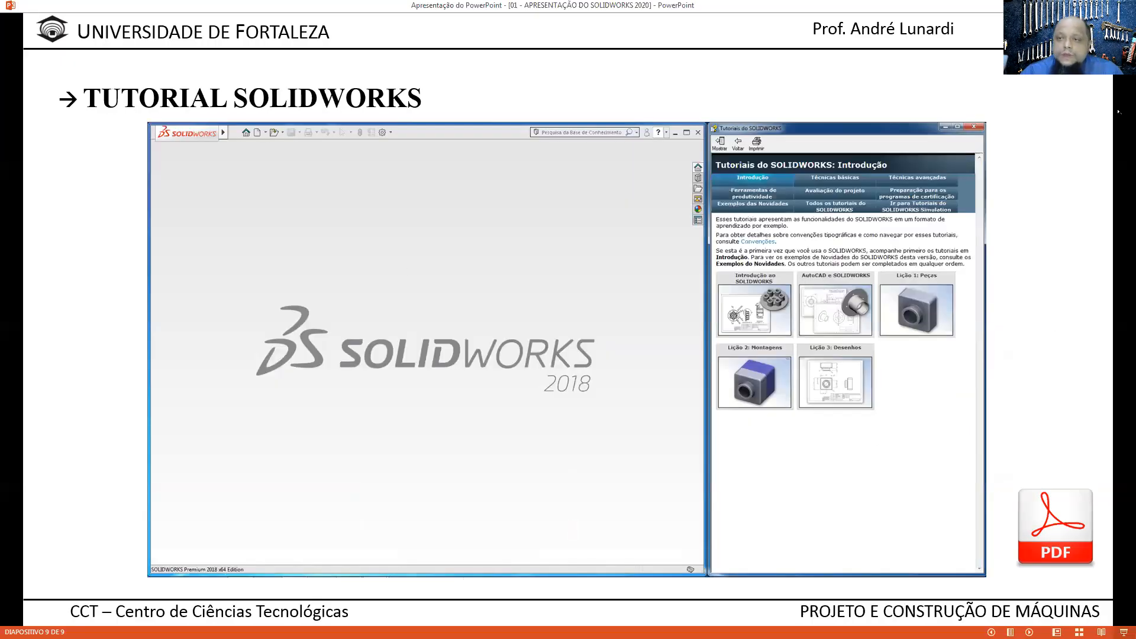
Step: Open the SOLIDWORKS tutorials and enlarge the SOLIDWORKS window to full height and up to the edge of the tutorial window
key(alt+Tab)
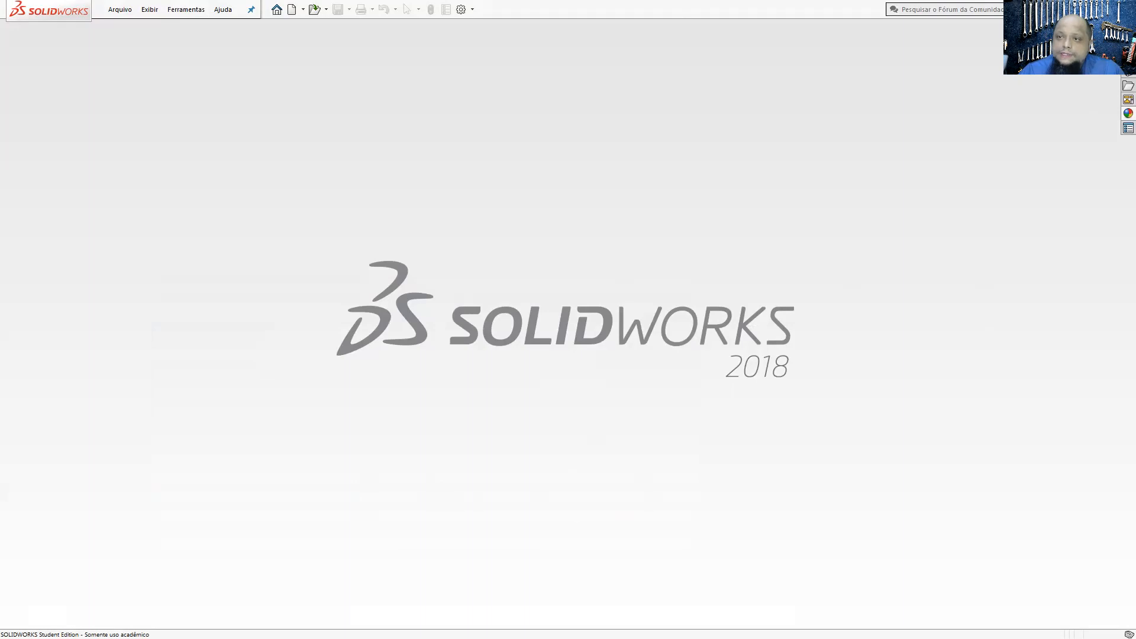
click(1059, 9)
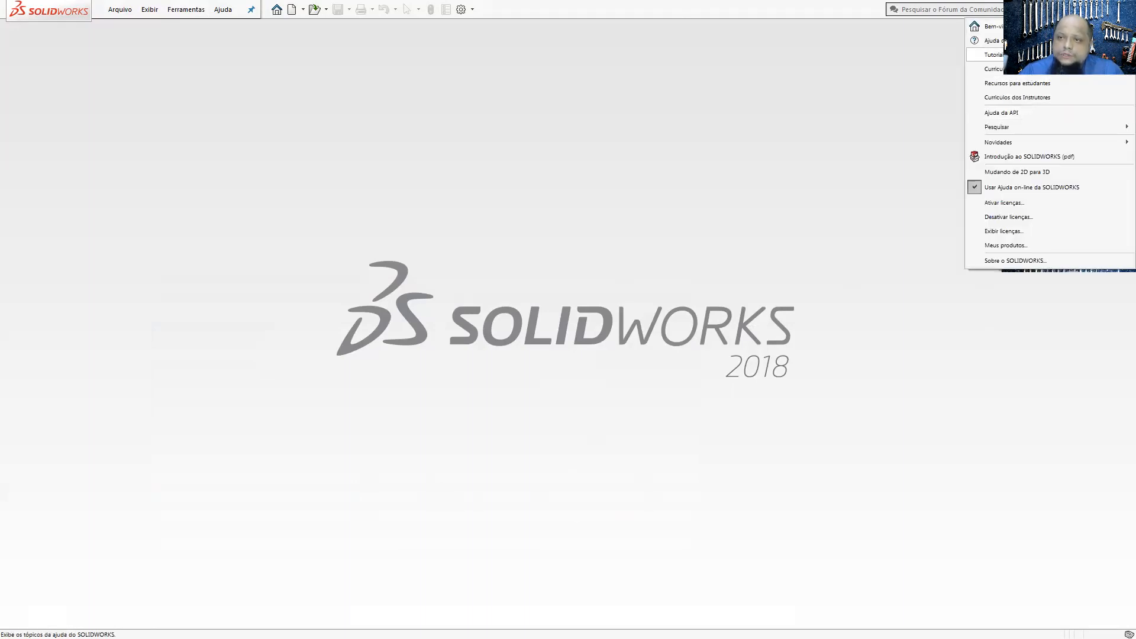
click(1029, 54)
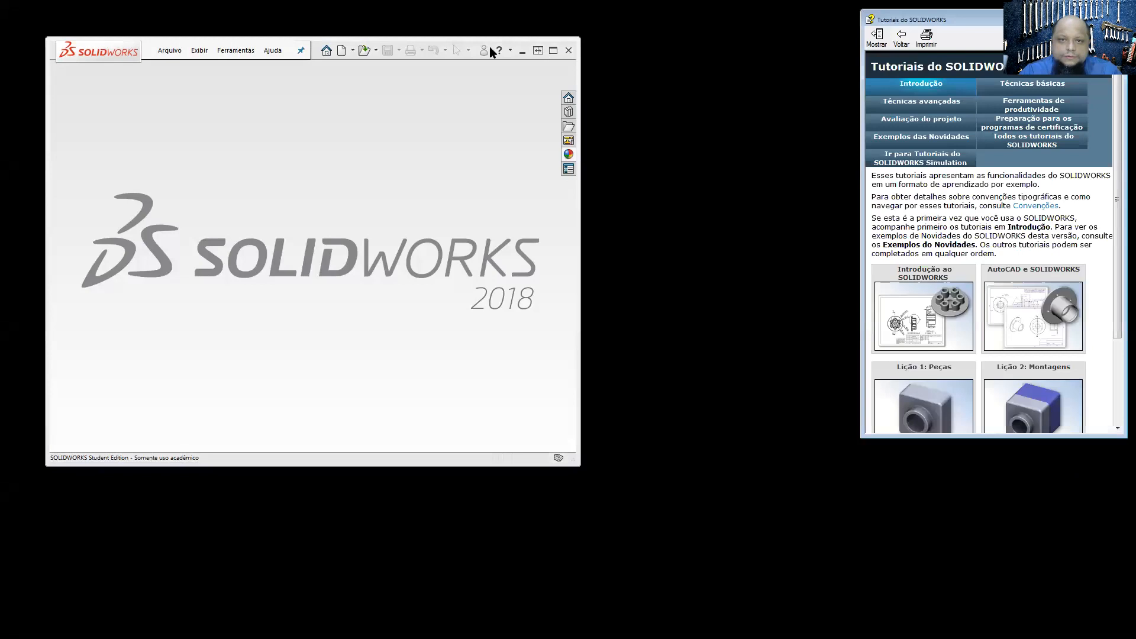
double_click(484, 37)
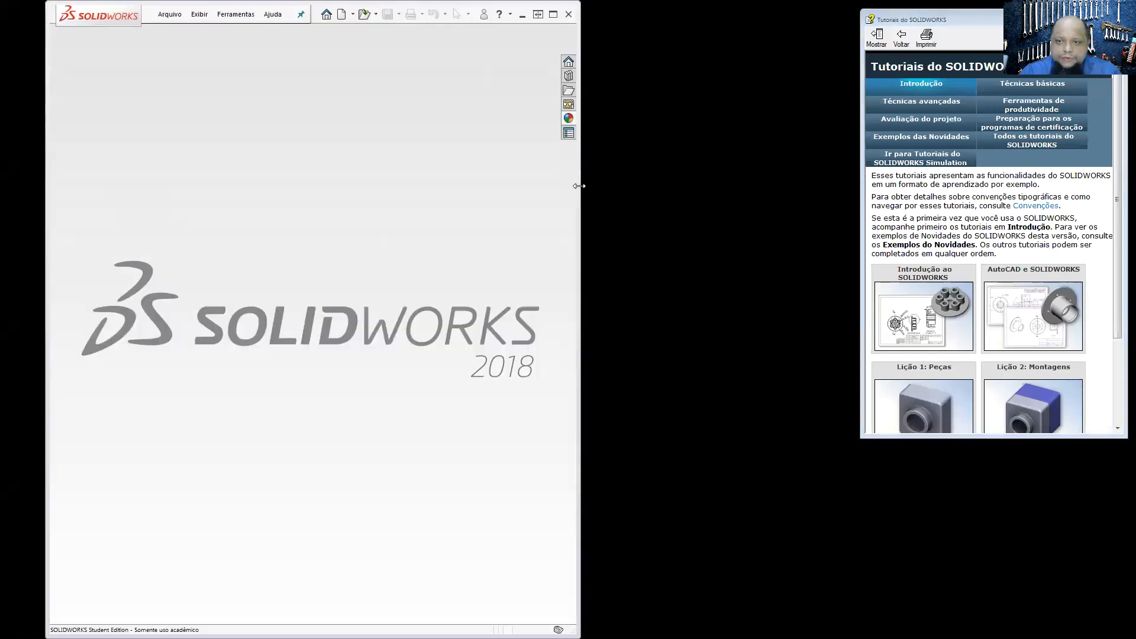
drag(579, 186, 858, 185)
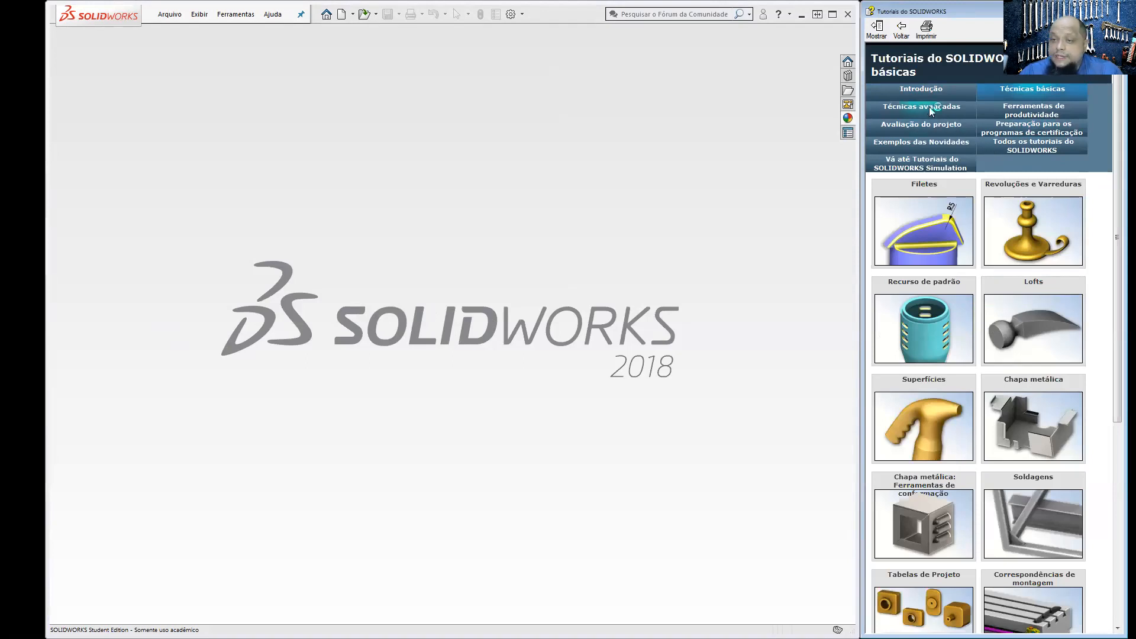
Step: Browse the tutorial categories for productivity tools, design evaluation and certification preparation, and return to Introdução
click(1010, 113)
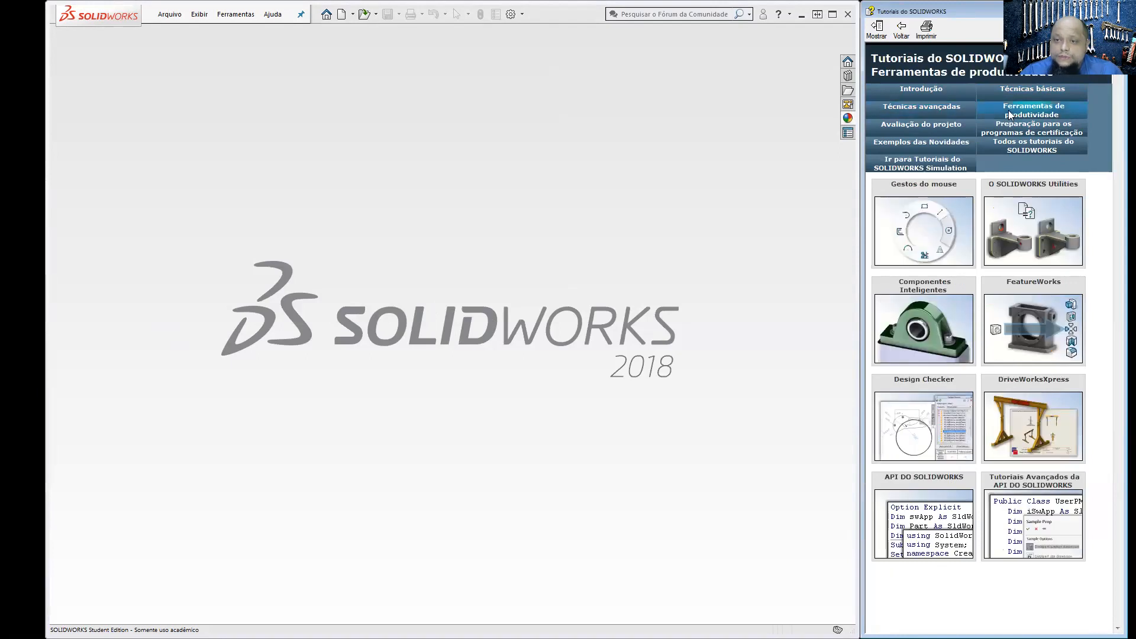
click(925, 132)
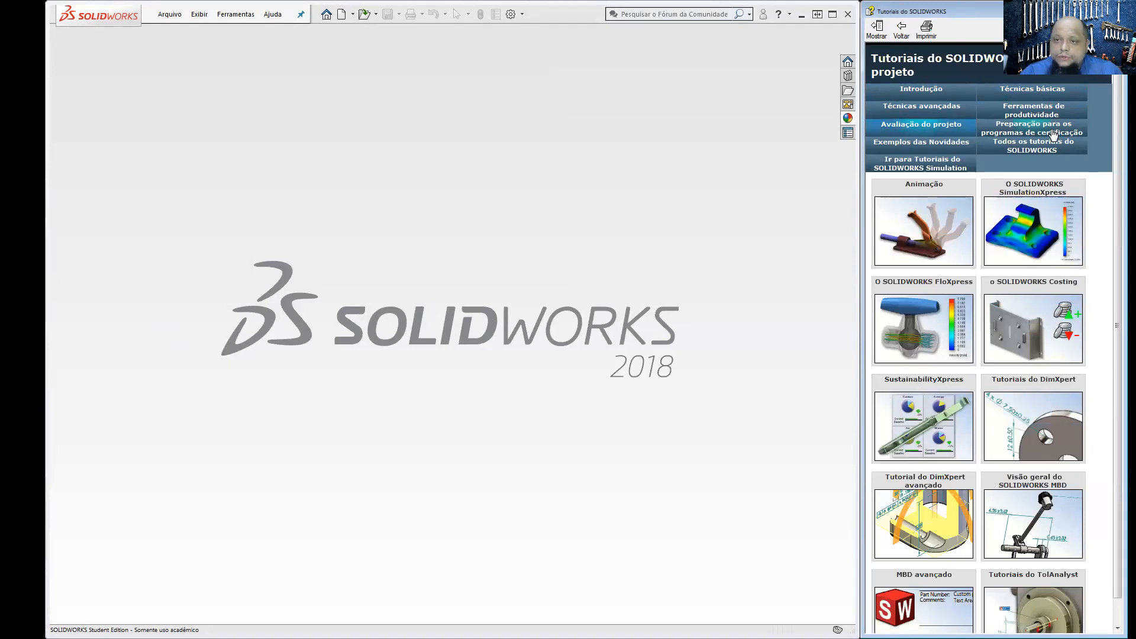
click(1050, 132)
click(921, 88)
Step: Open the Introdução ao SOLIDWORKS lesson at the Minha primeira peça topic and create a new part document
mouse_move(949, 328)
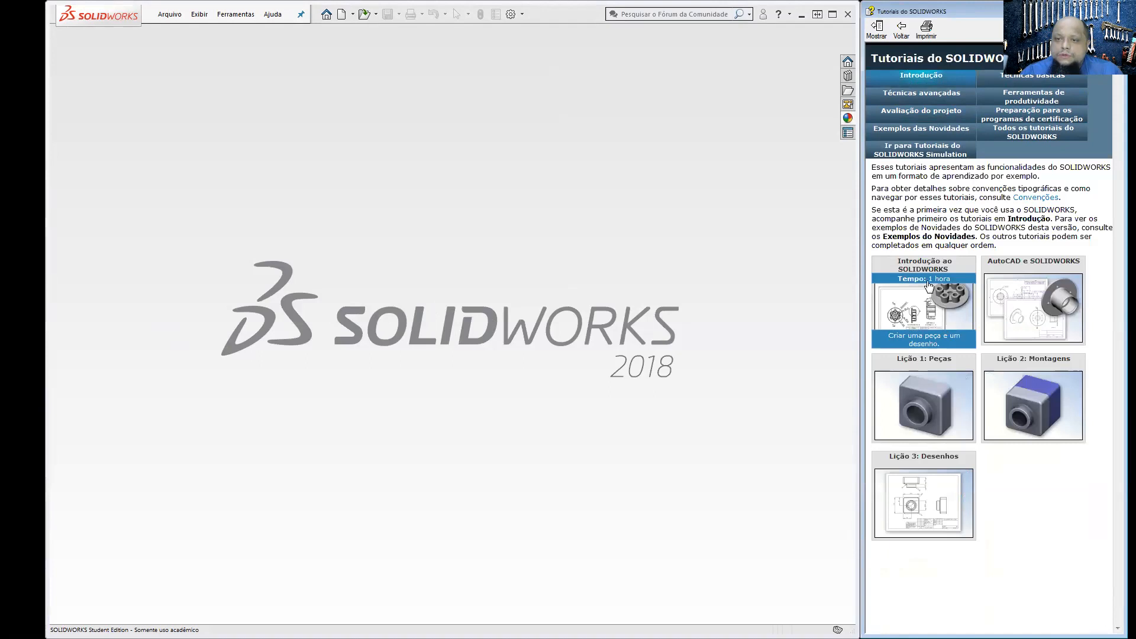
click(918, 306)
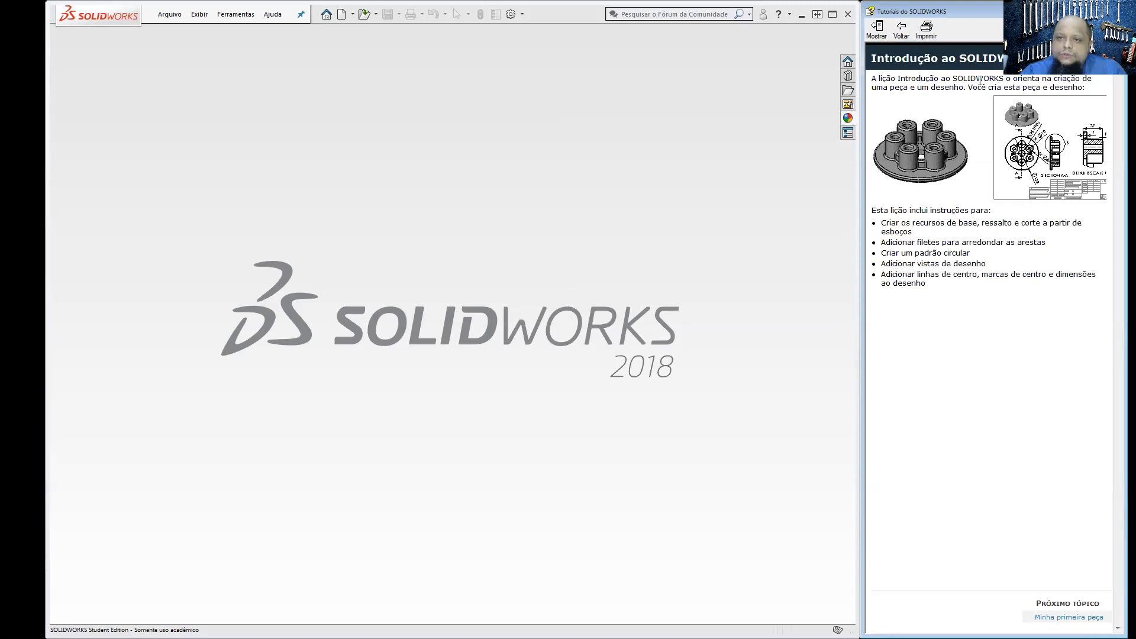
click(1064, 617)
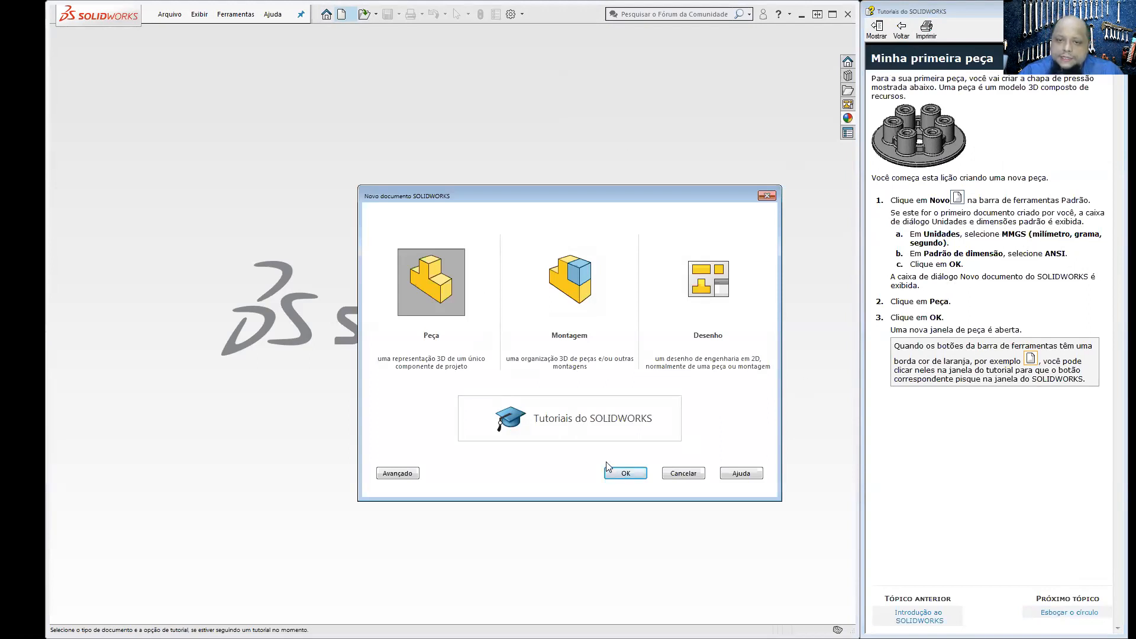
click(628, 474)
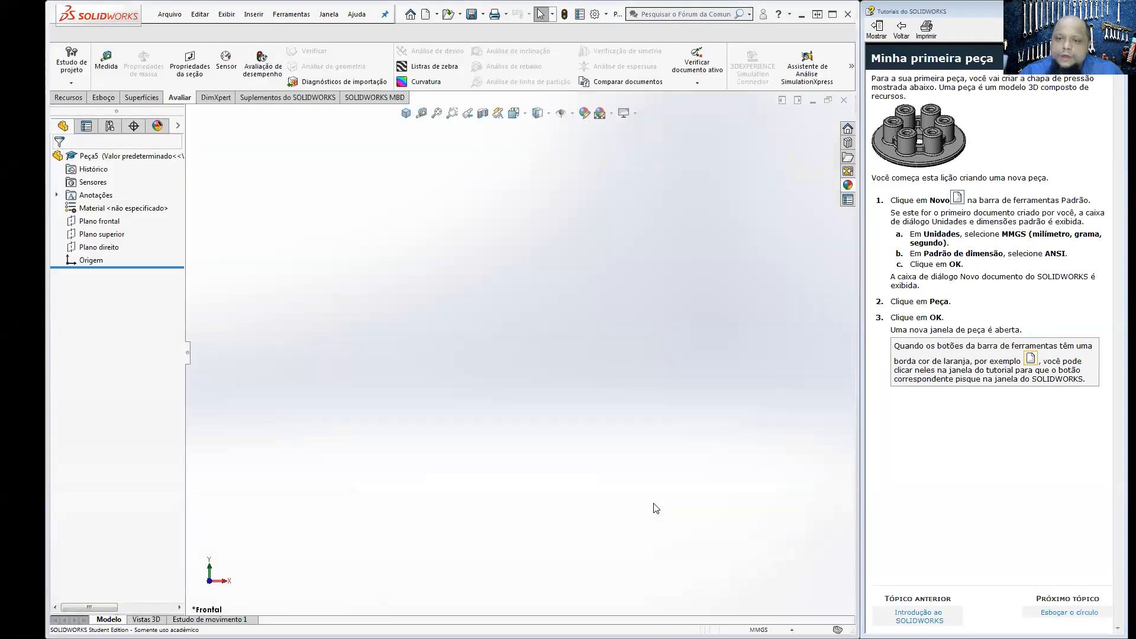
Step: Go to the Esboçar o círculo topic and start an extruded boss/base with its sketch on the top plane
click(1088, 613)
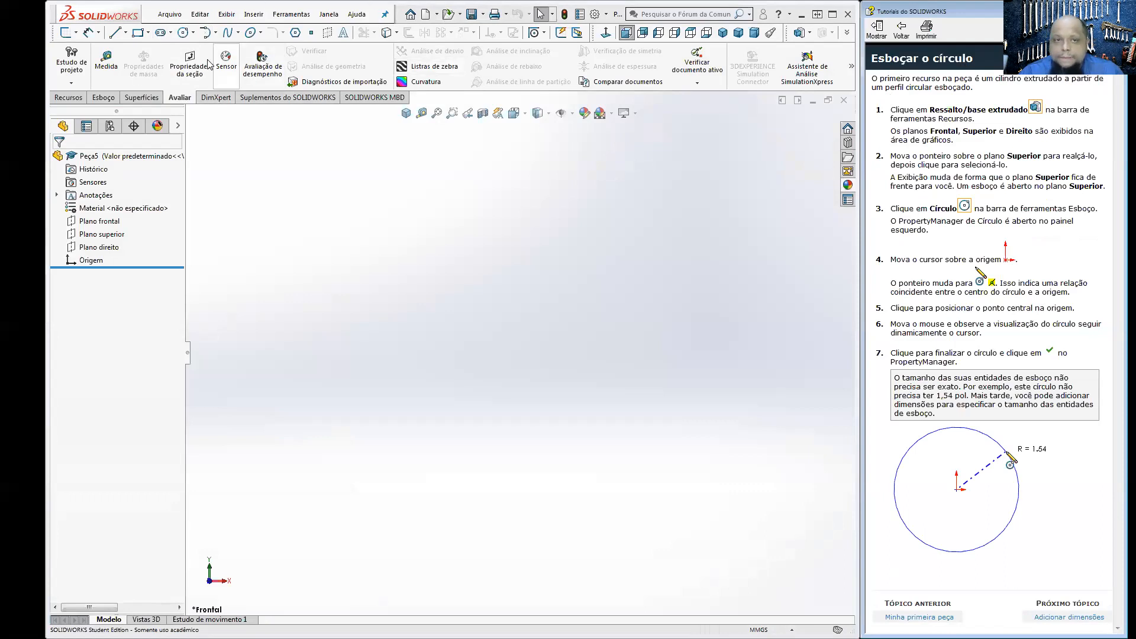
click(1035, 109)
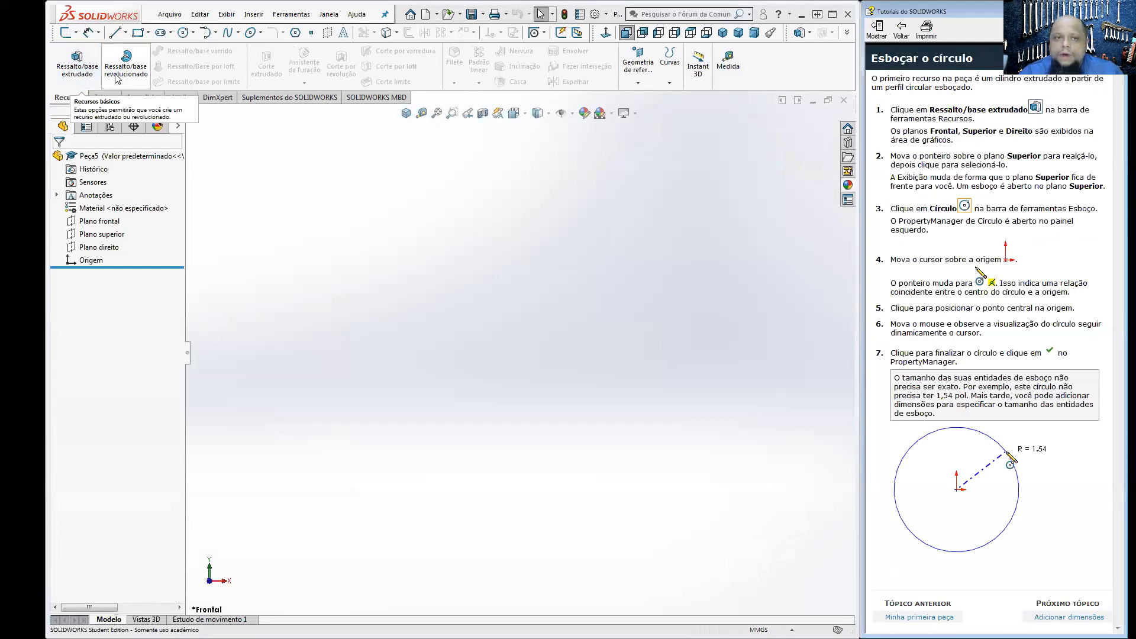
click(77, 62)
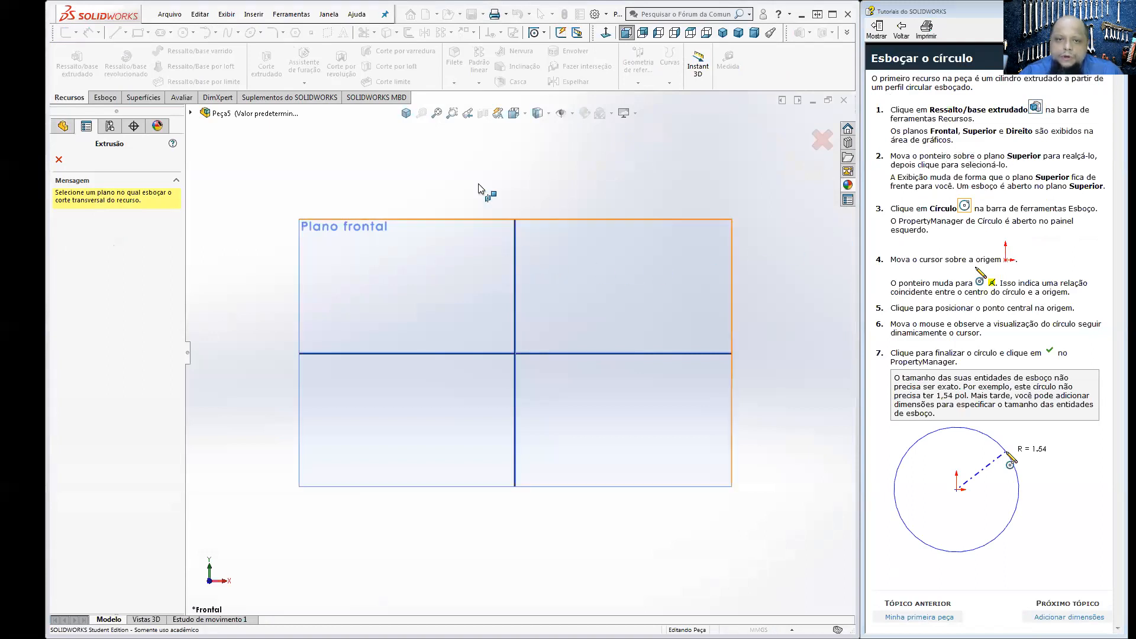
middle_drag(478, 185, 512, 288)
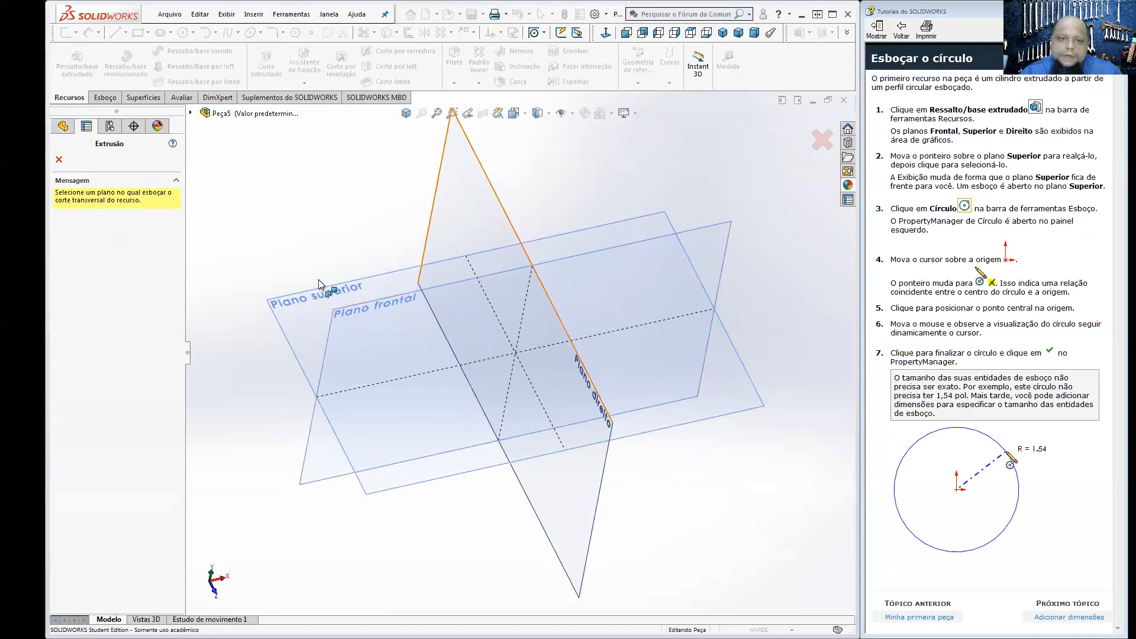
click(301, 302)
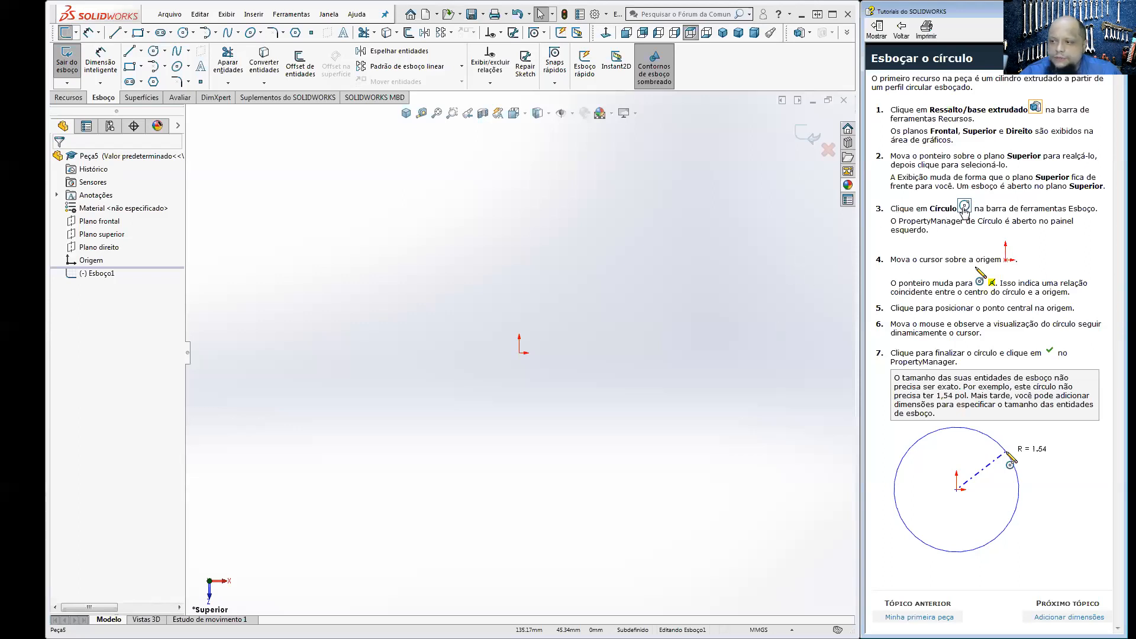
Step: Sketch a circle centred on the origin with a radius of about 47 mm and advance the tutorial to Adicionar dimensões
click(160, 52)
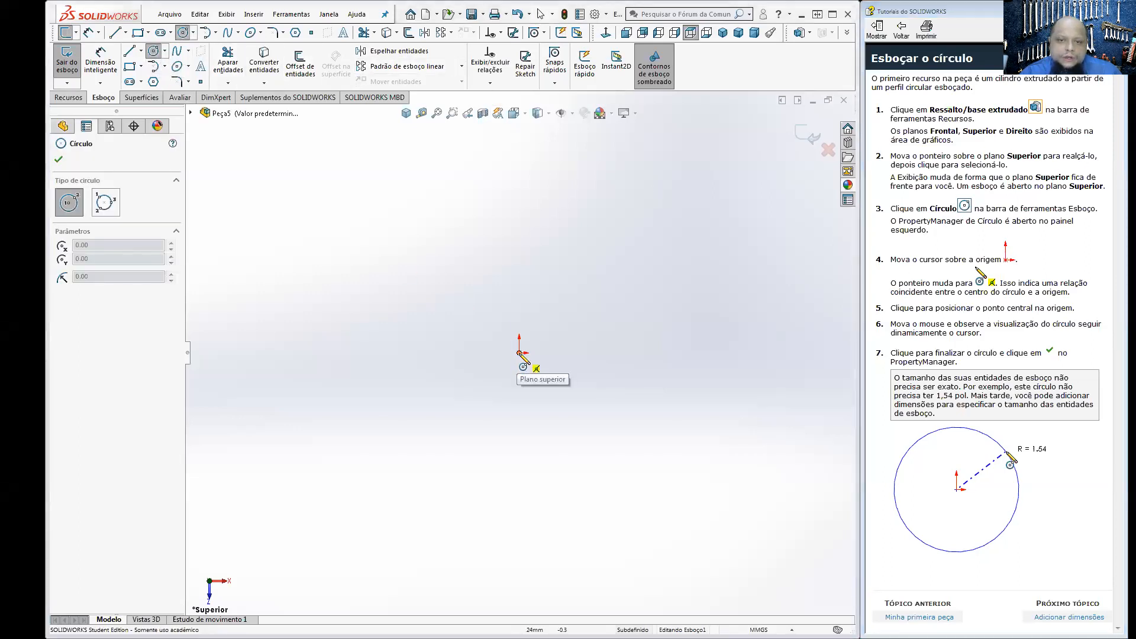
click(520, 353)
click(634, 360)
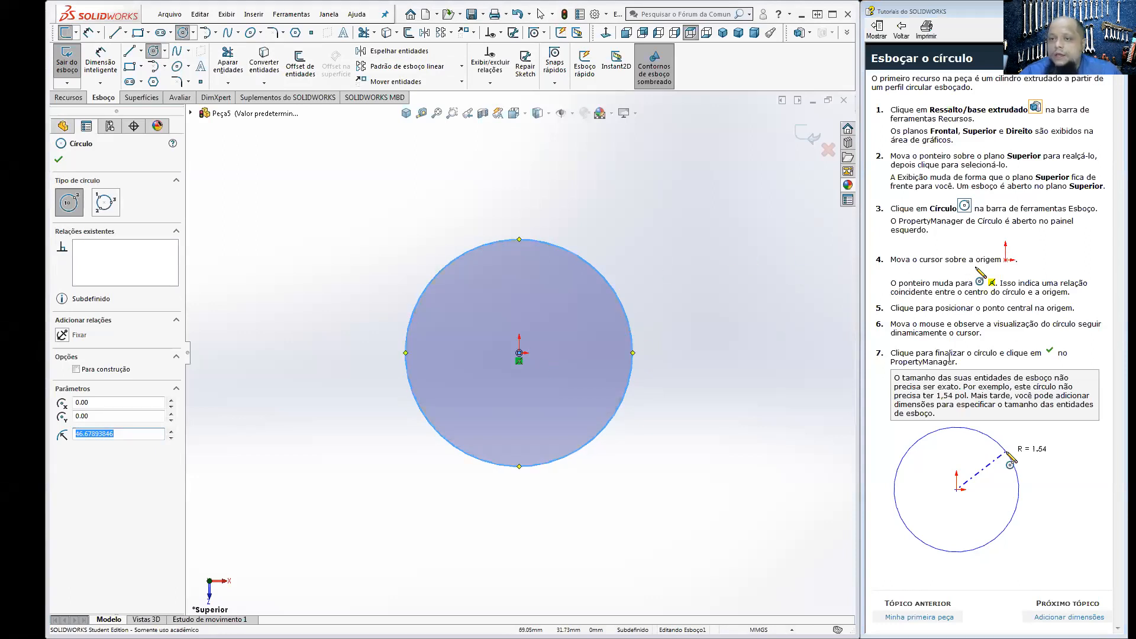
click(1059, 618)
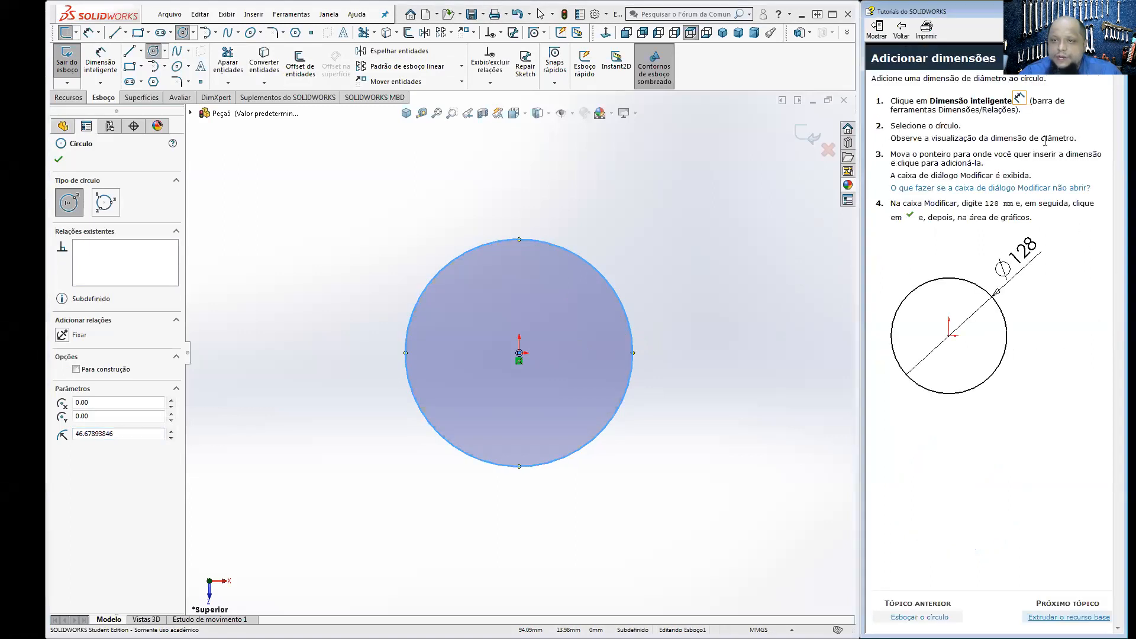
Step: Switch to Acrobat Reader and close only the PEÇA DO TUTORIAL 01 PDF, keeping the other document open
mouse_move(1018, 102)
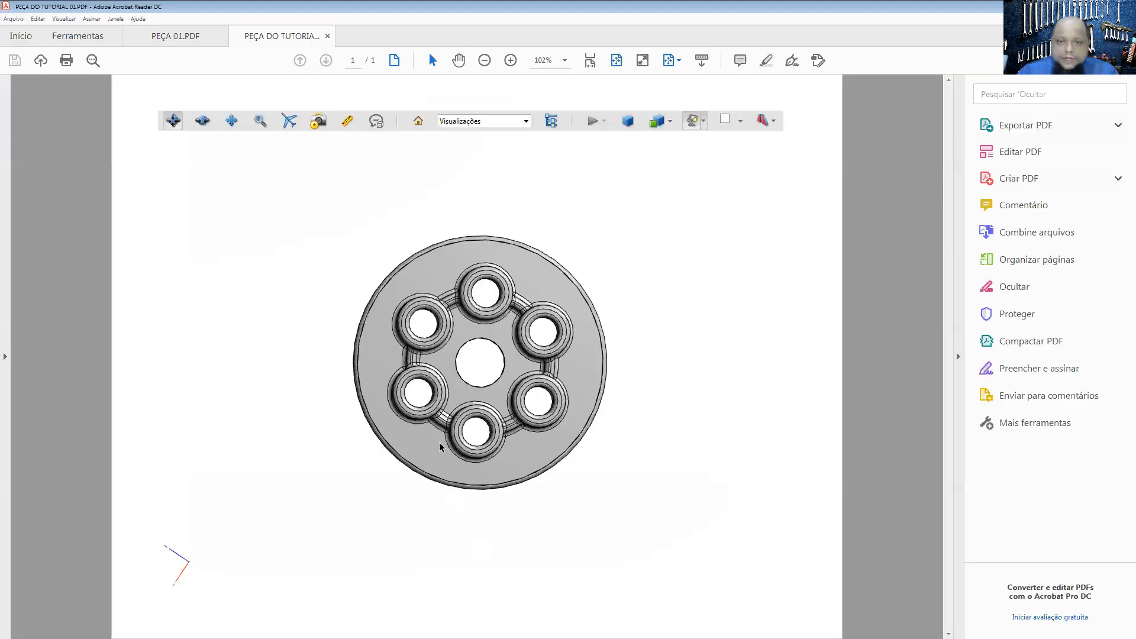
mouse_move(446, 444)
mouse_down()
mouse_move(406, 465)
mouse_move(524, 363)
mouse_move(491, 377)
mouse_move(439, 445)
mouse_up()
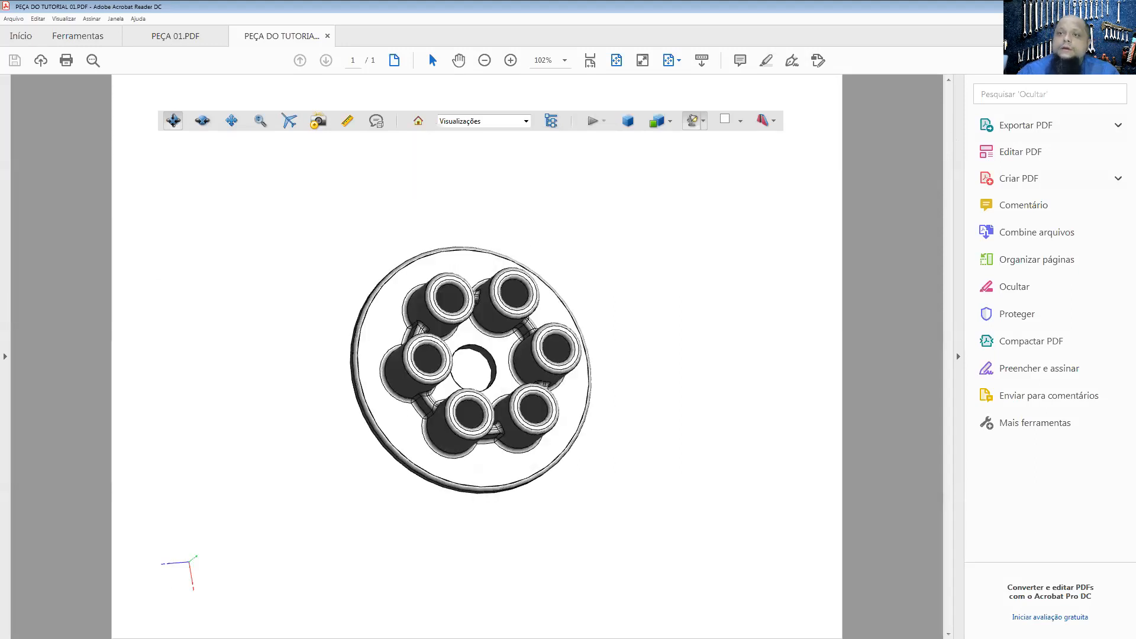
click(1122, 6)
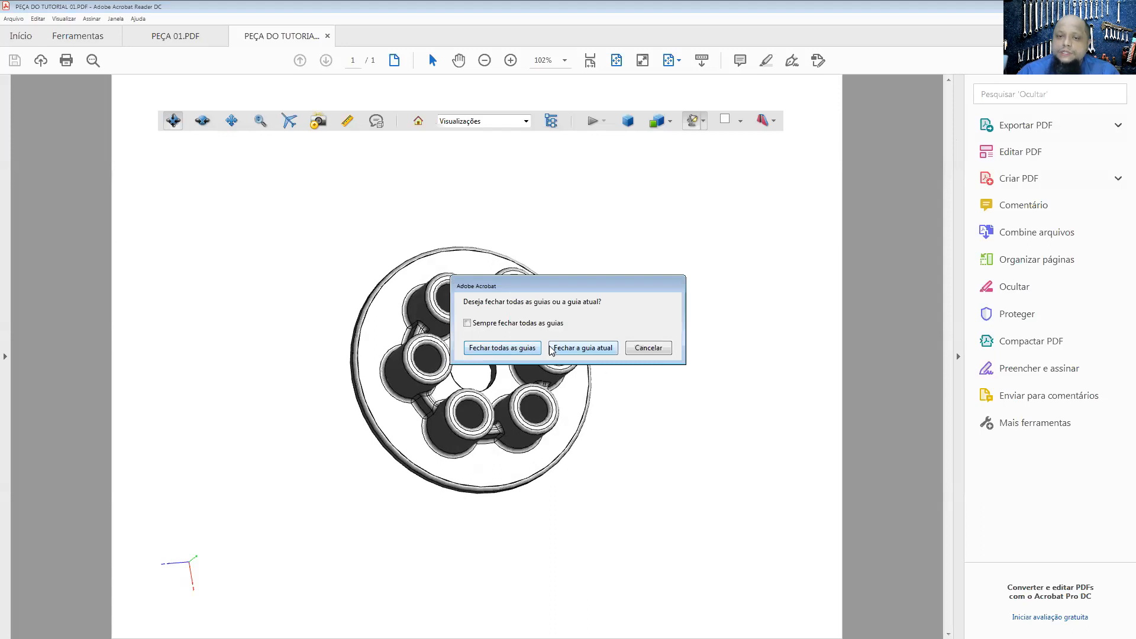
click(571, 350)
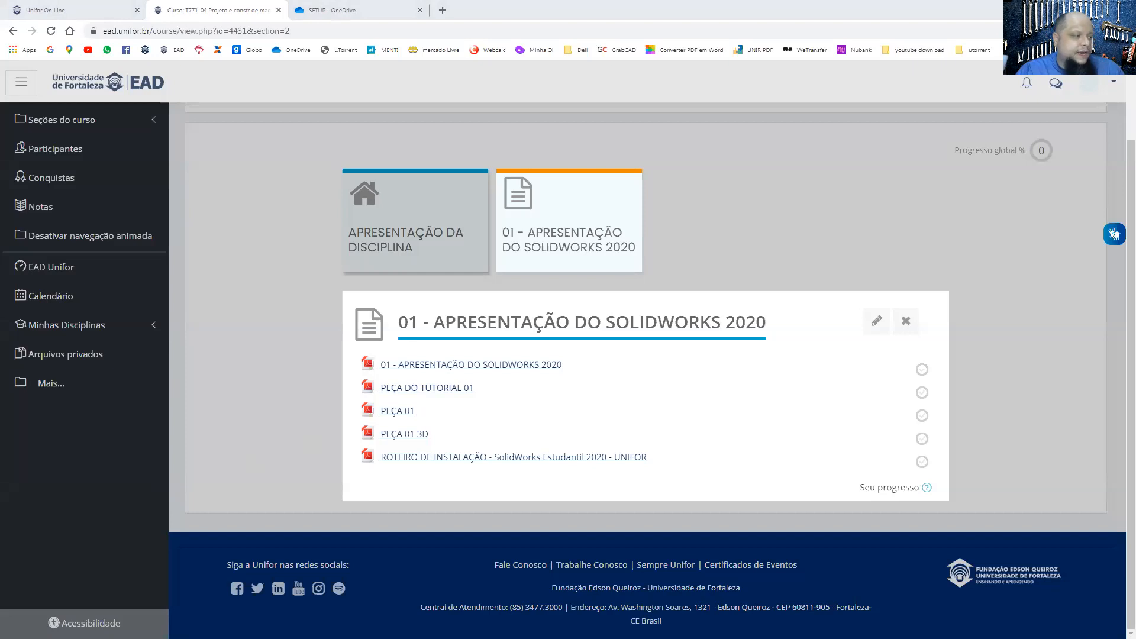
Step: Switch to the PEÇA 01 drawing in Acrobat Reader, review the fork part's dimensions and return to SOLIDWORKS
key(alt+Tab)
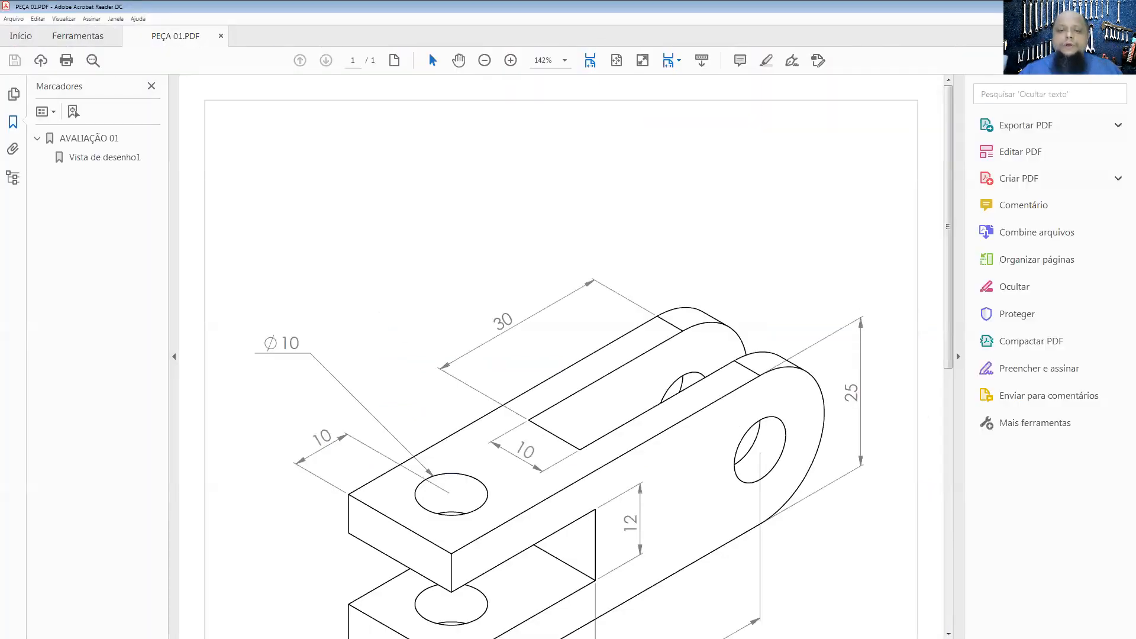
scroll(203, 367, down, 3)
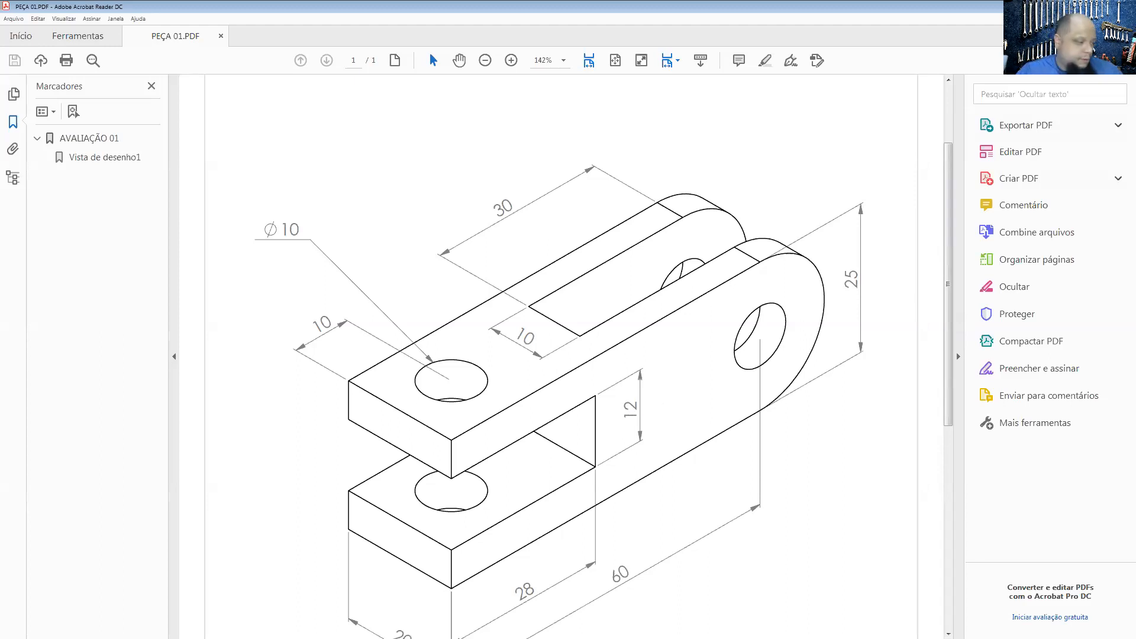
key(alt+Tab)
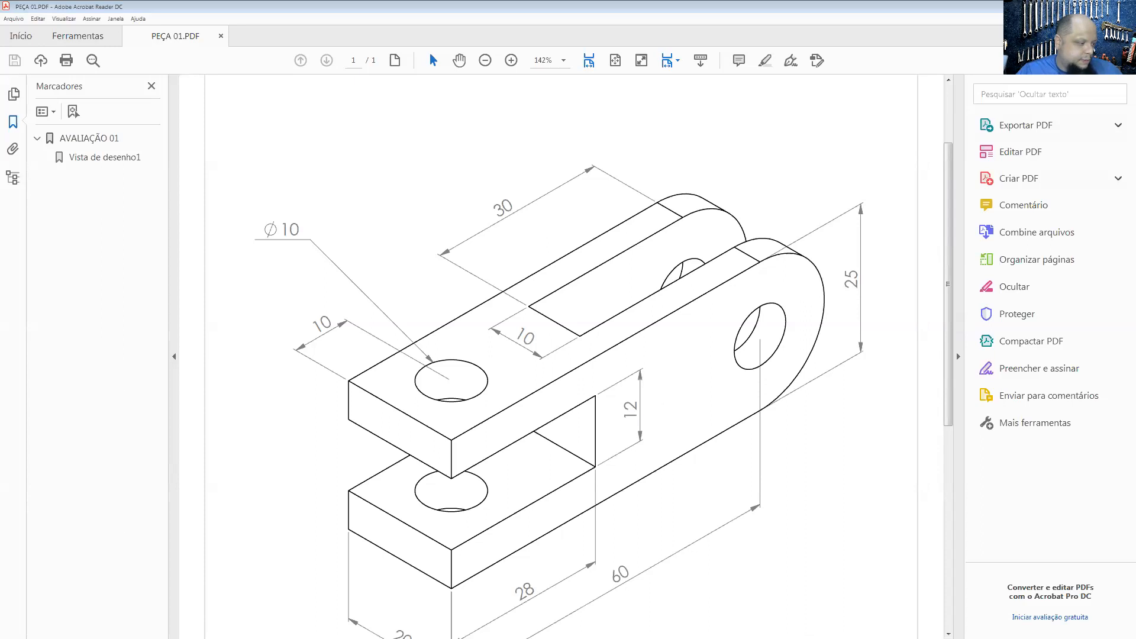
click(1114, 10)
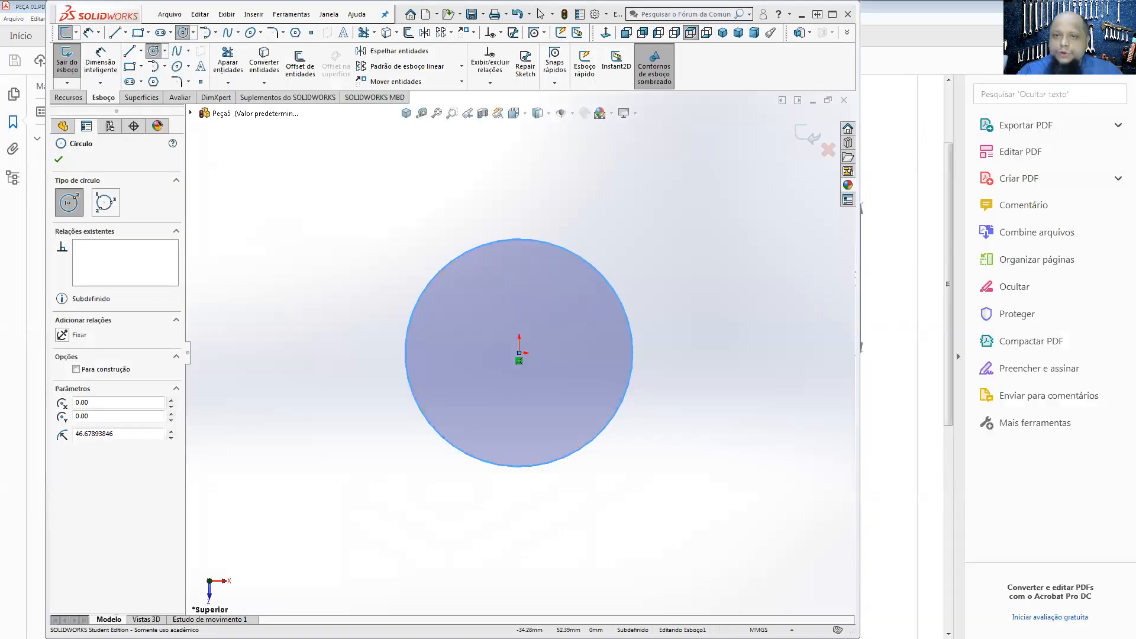
Step: Maximize the SOLIDWORKS window and exit the circle sketch, discarding its changes
click(832, 15)
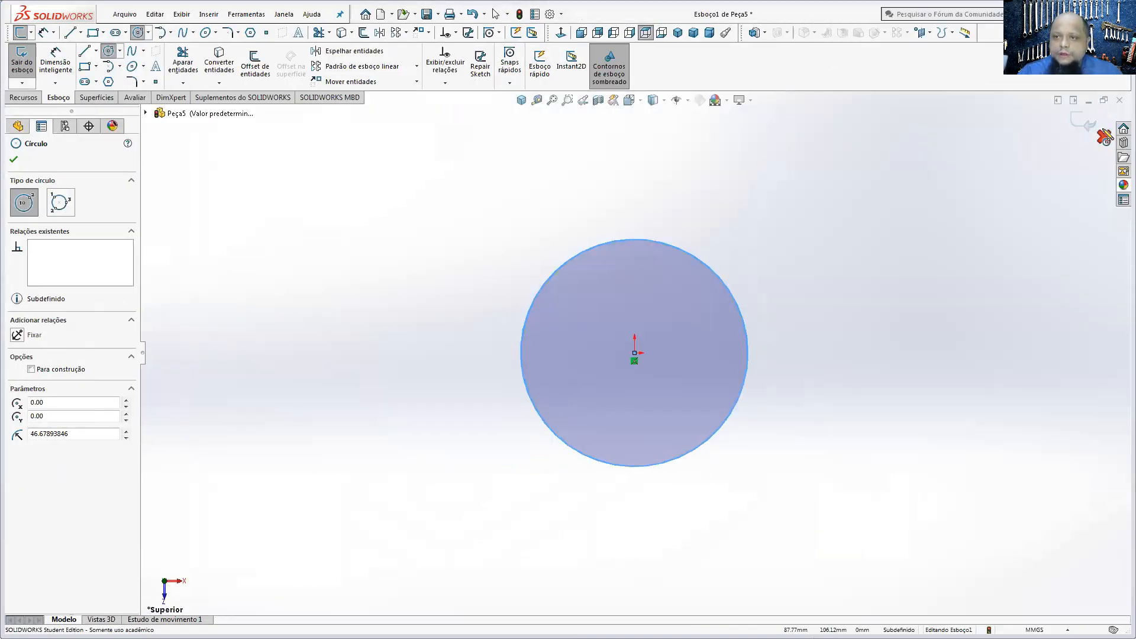
click(1103, 137)
click(608, 333)
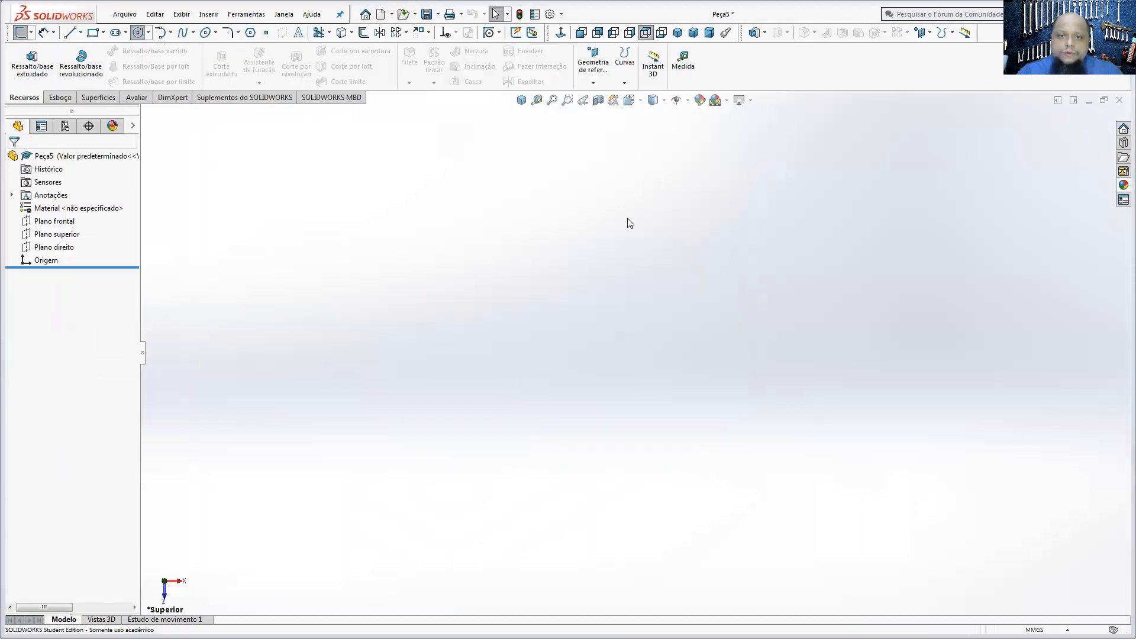
Step: Start a sketch on the right plane and draw a centre rectangle about 143 mm long, centred on the origin
click(60, 98)
click(22, 58)
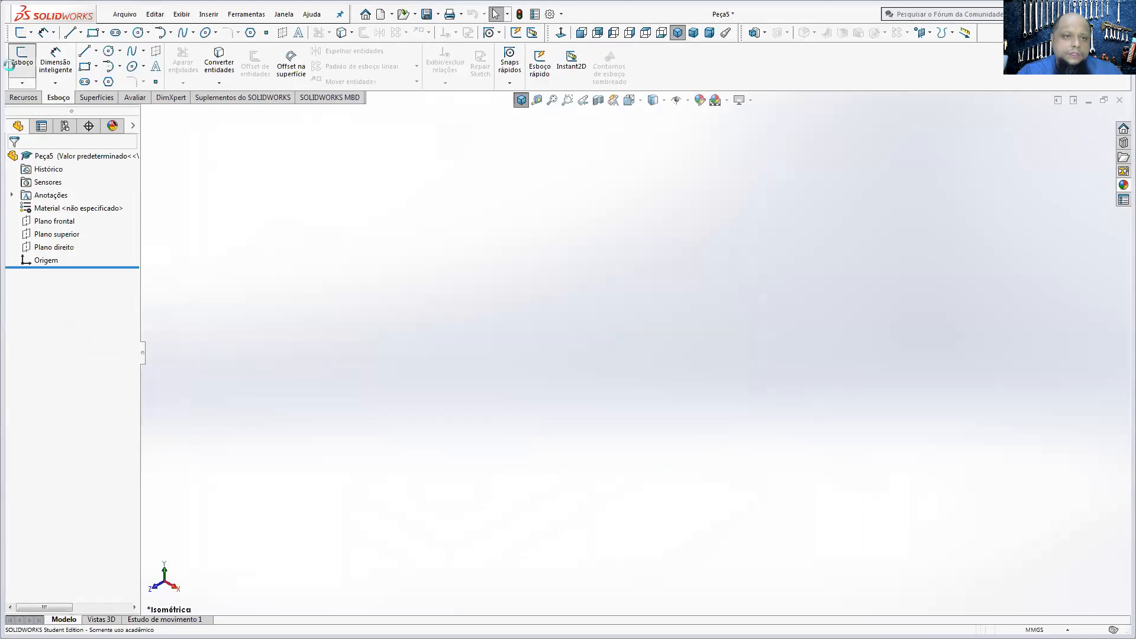
click(733, 256)
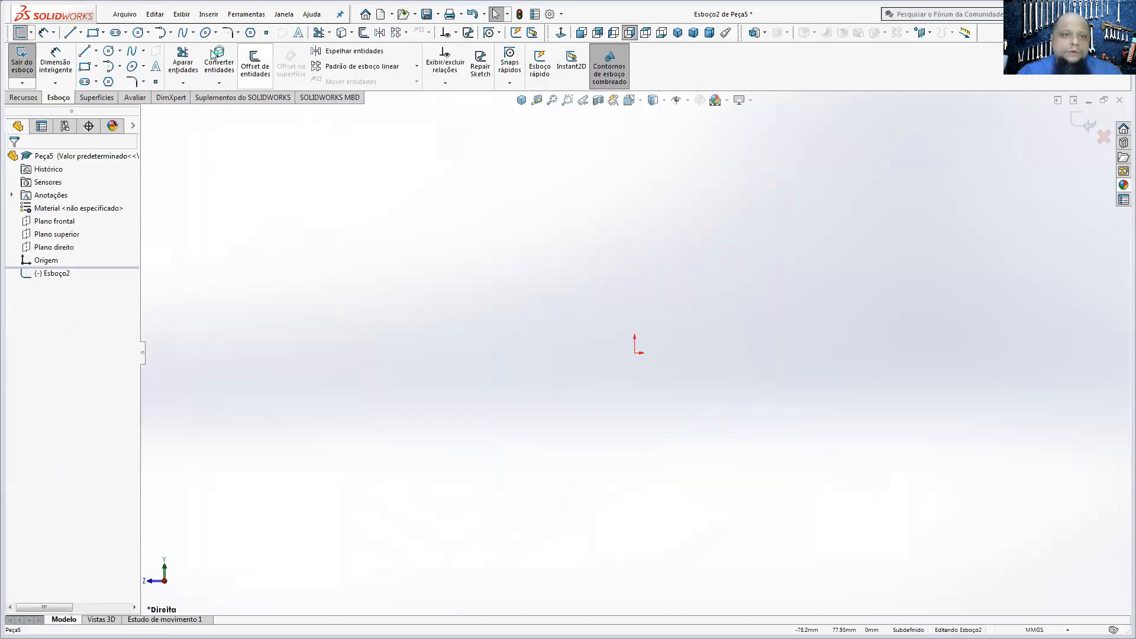
click(86, 67)
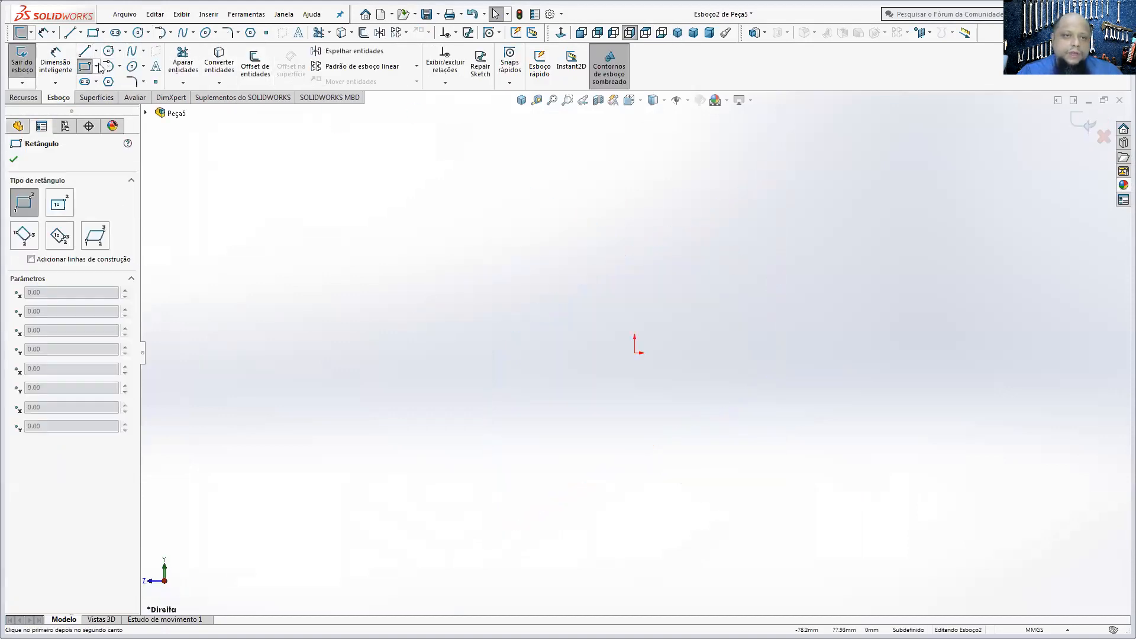
click(109, 50)
click(96, 66)
click(112, 93)
click(634, 353)
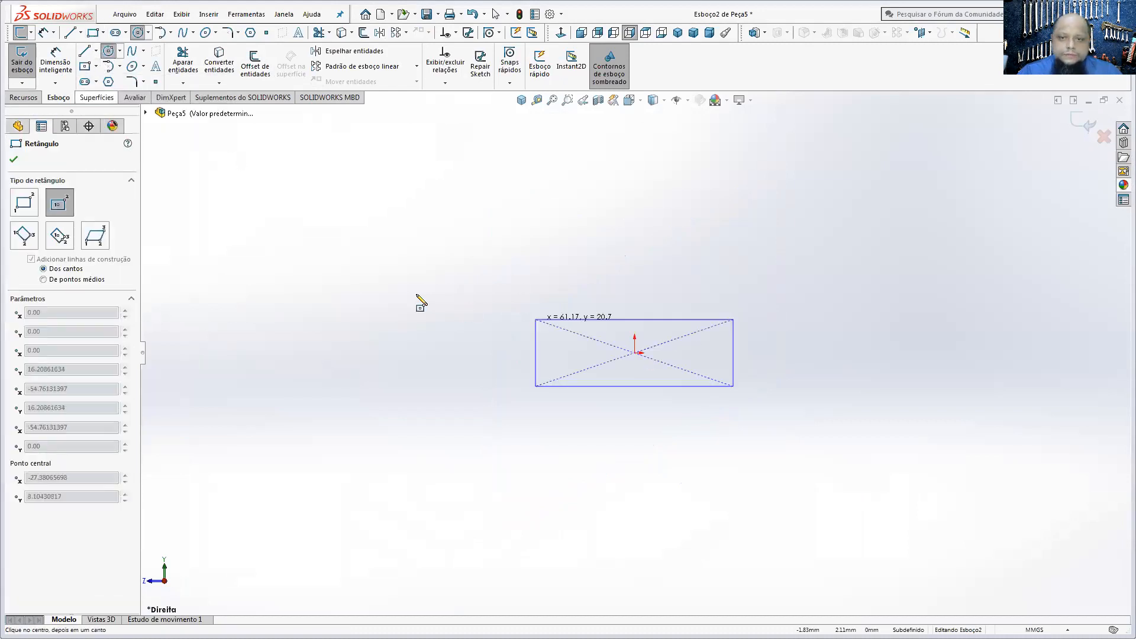
click(403, 291)
Step: Sketch a circle centred on the midpoint of the rectangle's right edge and passing through its upper-right corner
click(109, 51)
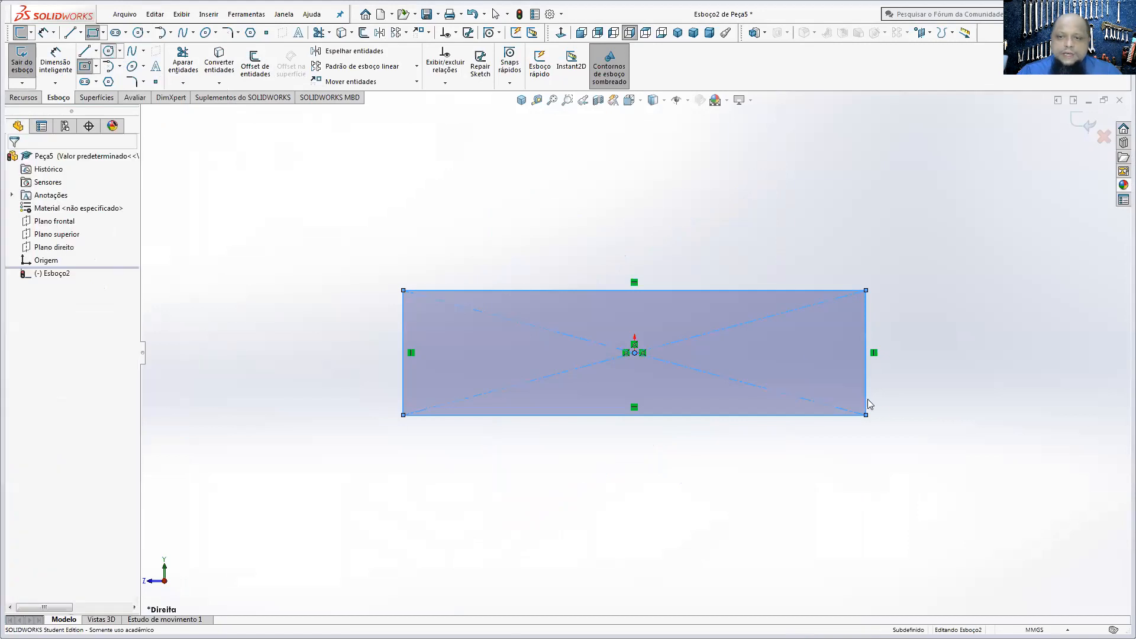
click(866, 353)
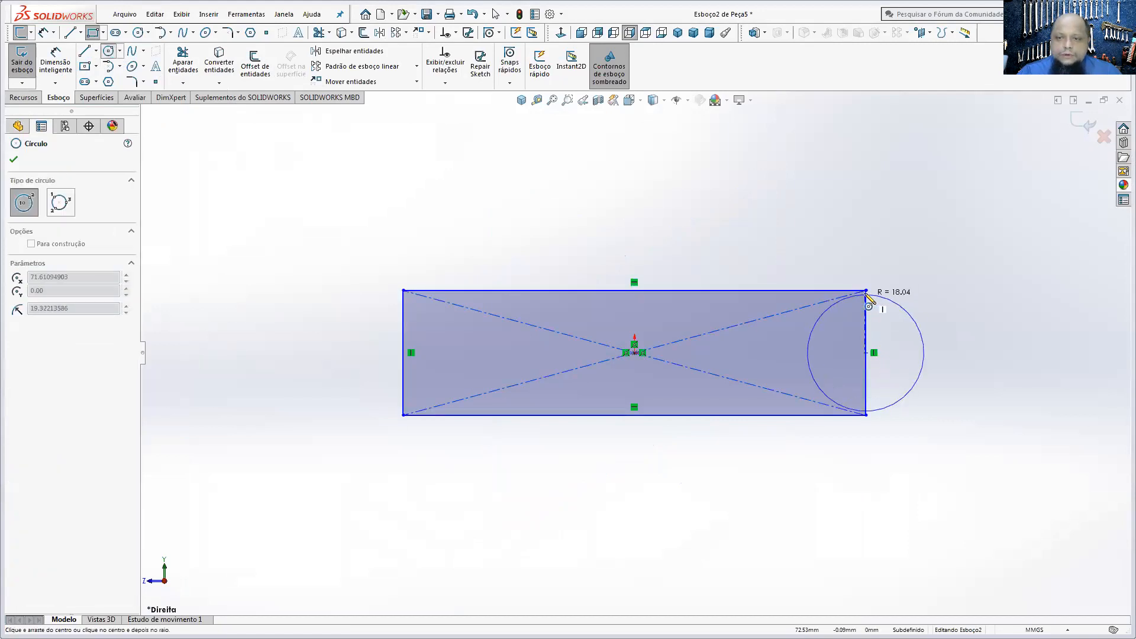
click(865, 291)
Step: Dimension the rectangle's length as 60 mm and the circle's diameter as 25 mm
click(60, 59)
click(588, 416)
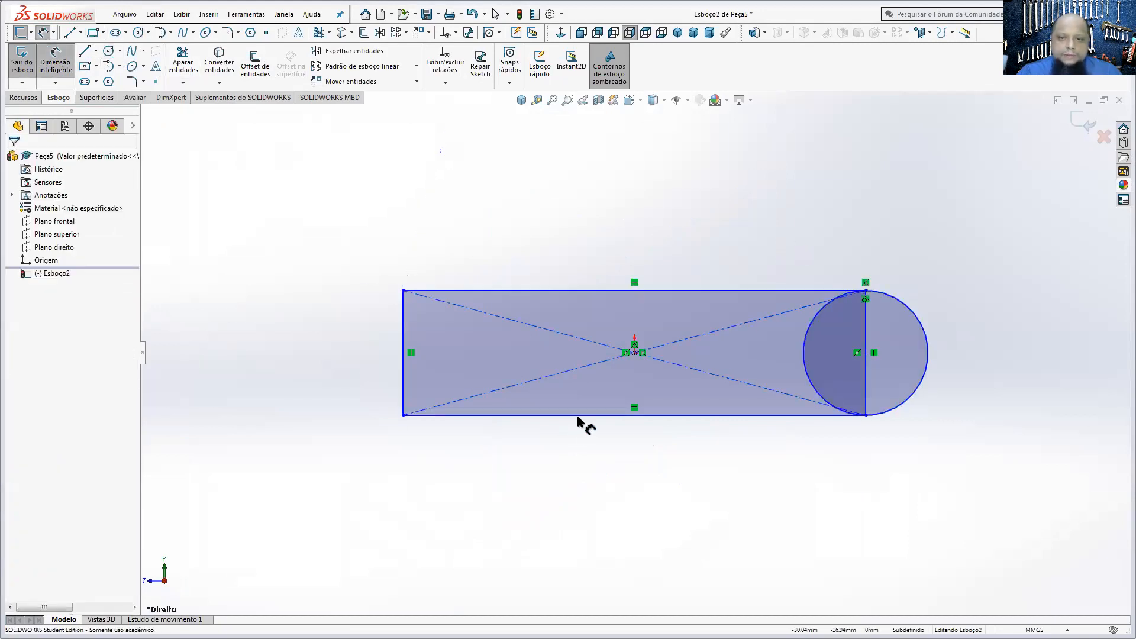
click(582, 468)
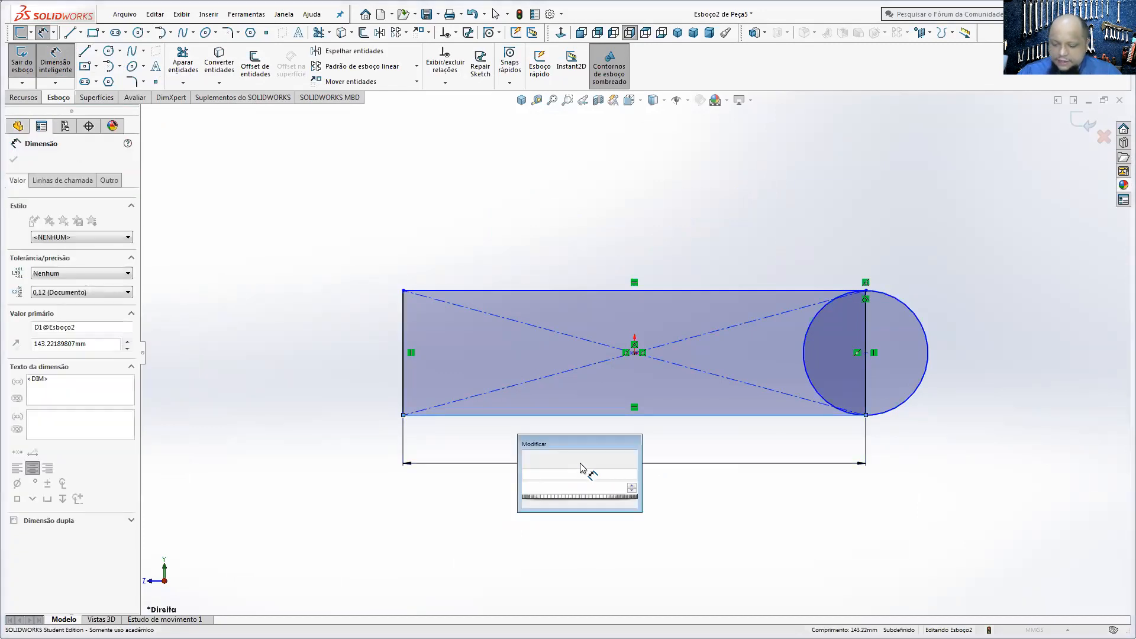
click(886, 417)
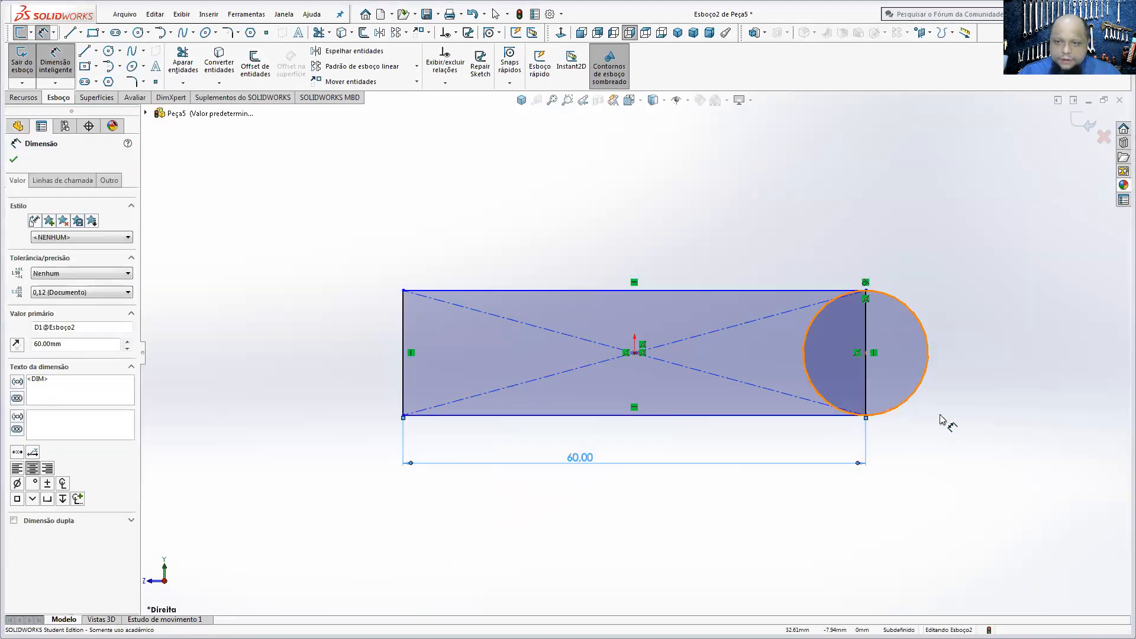
click(967, 419)
text(25)
key(Return)
Step: Trim the rectangle's right edge and the circle's inner arcs to leave a rounded end, accepting the loss of the midpoint relation
click(320, 32)
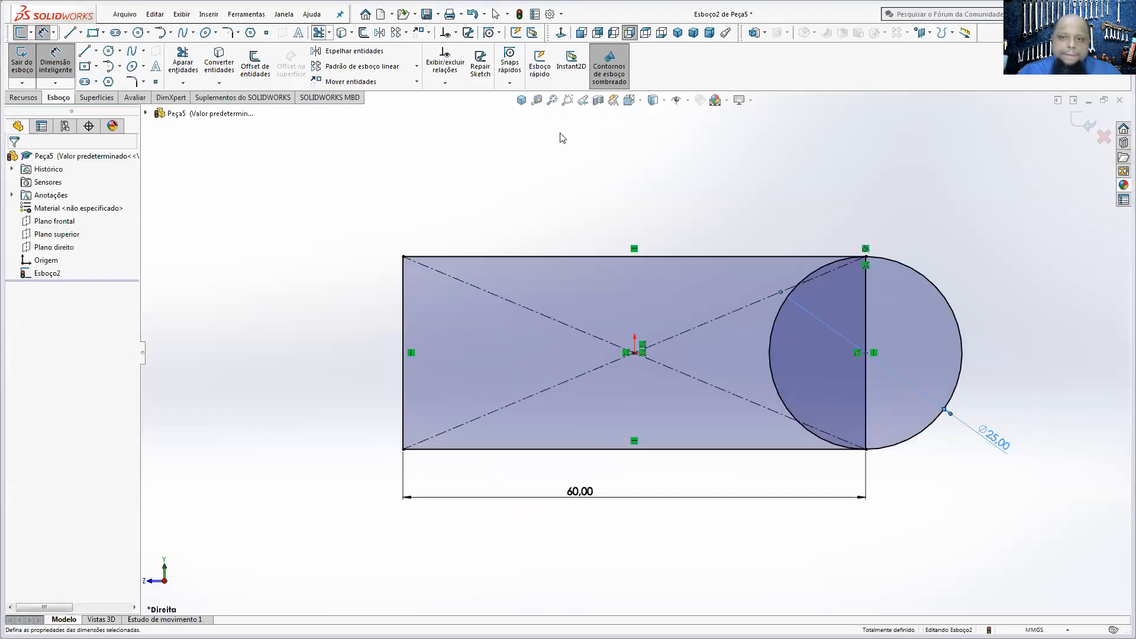
click(865, 343)
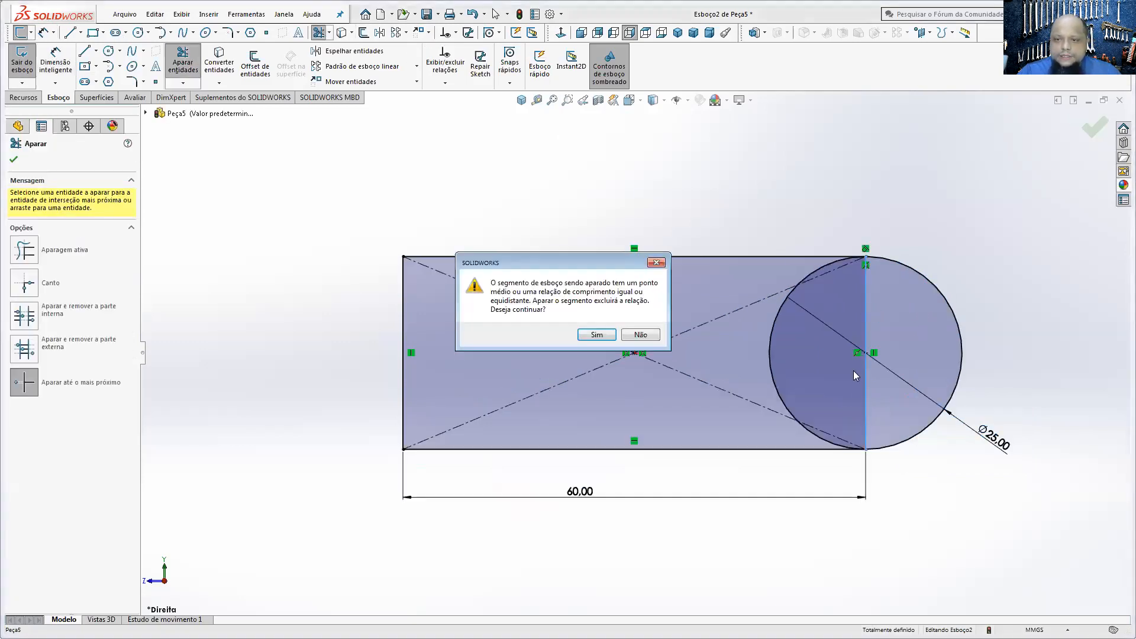
click(598, 334)
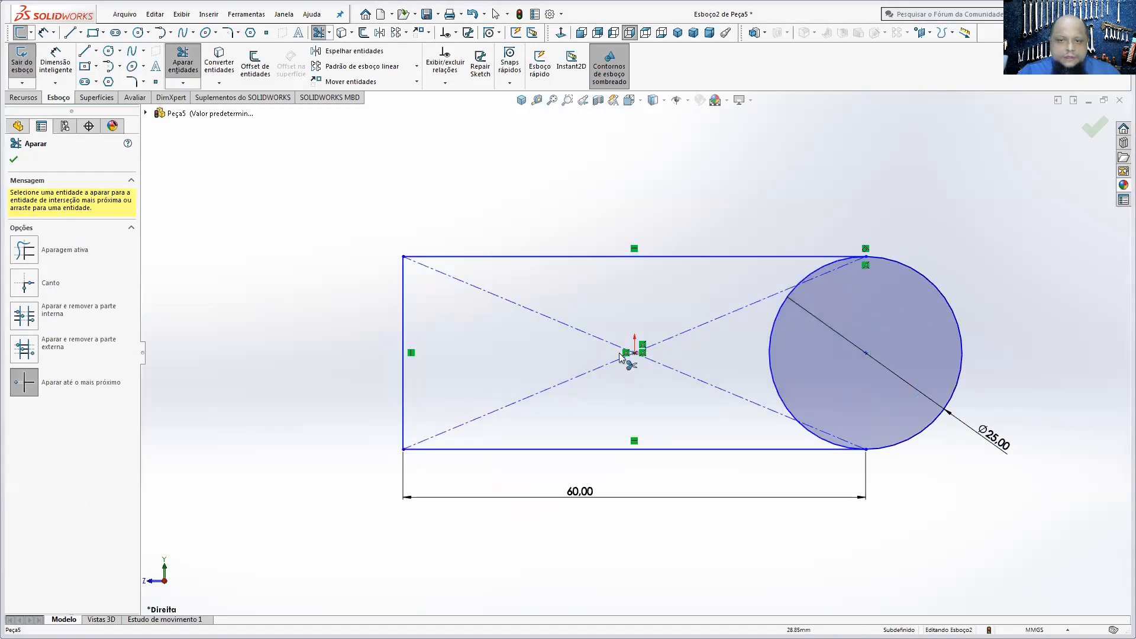
click(769, 352)
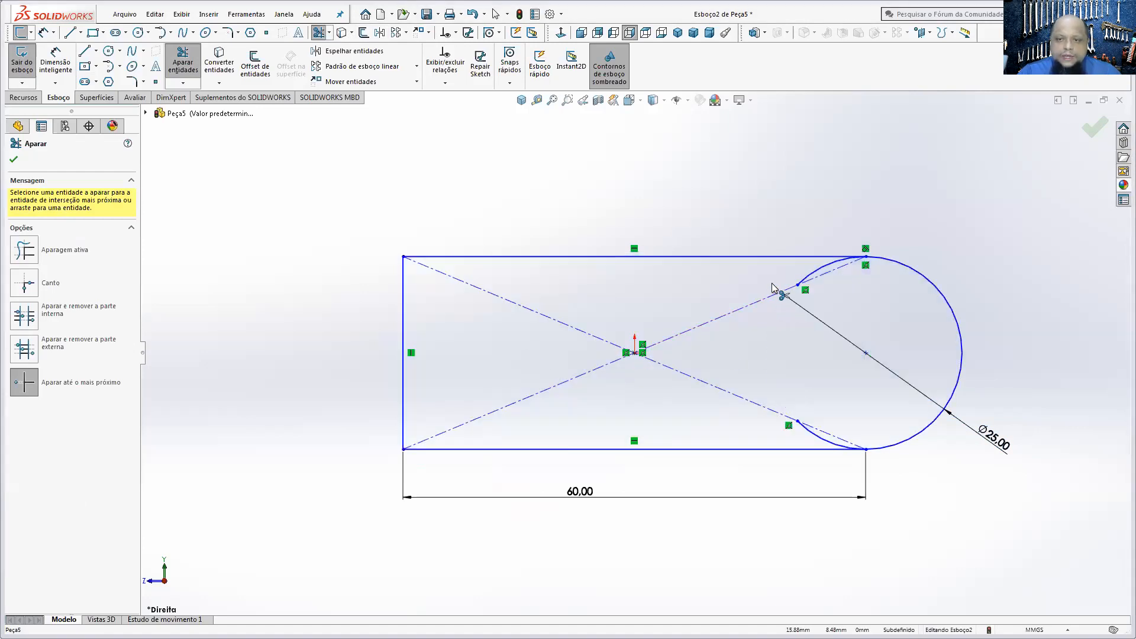
click(810, 275)
click(811, 438)
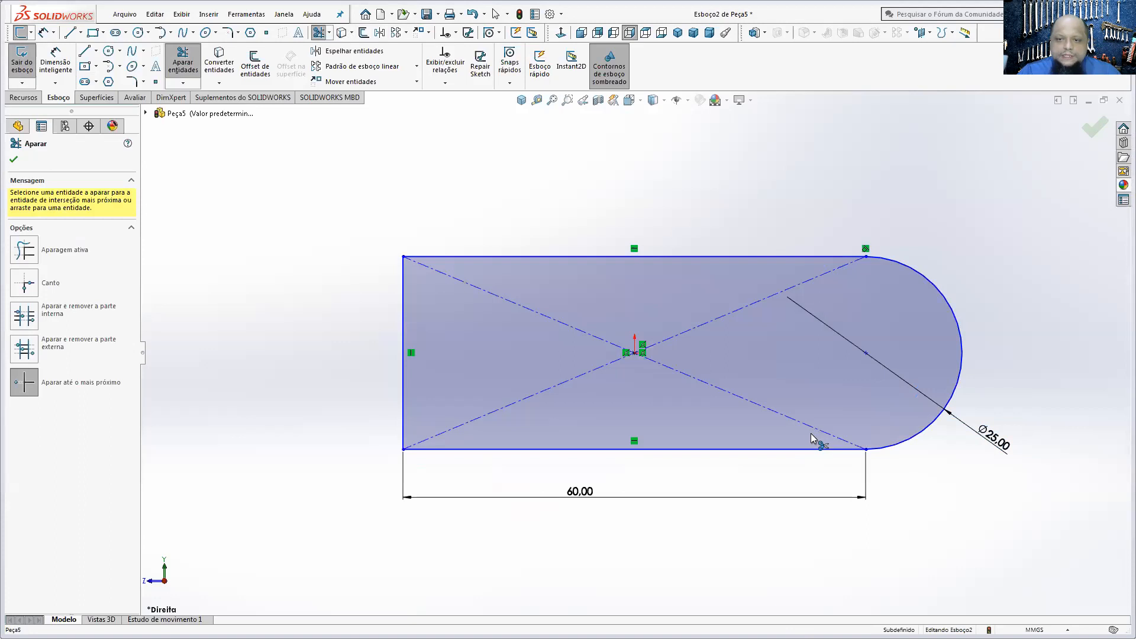
Step: Draw a corner rectangle about 36 by 11 mm from the profile's left edge and trim the edge across its opening
click(95, 67)
click(98, 80)
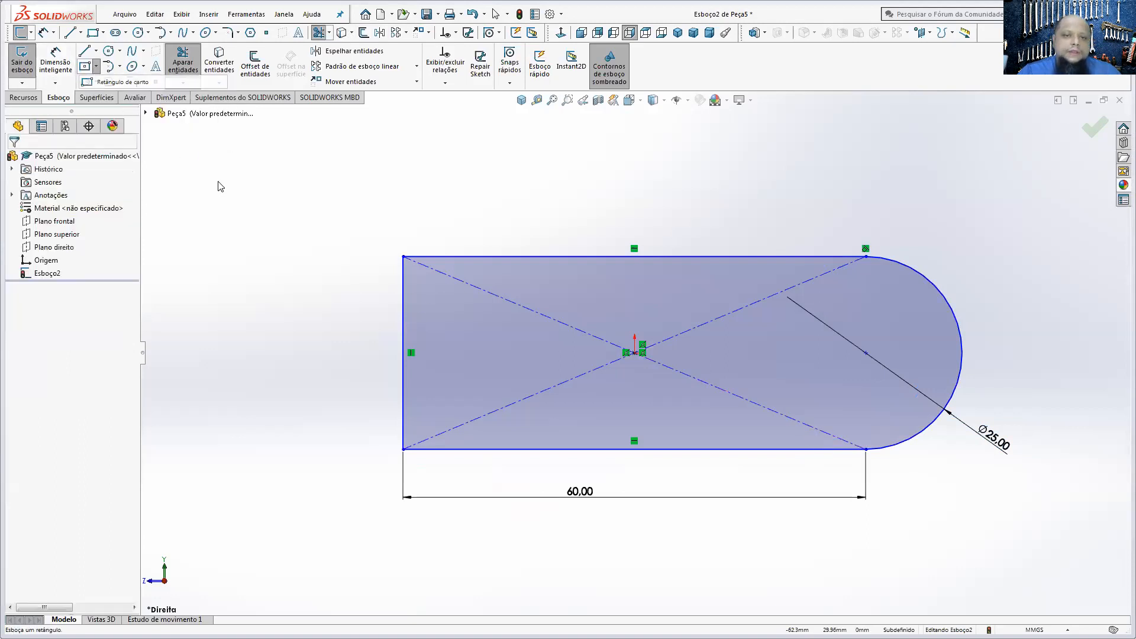
click(403, 316)
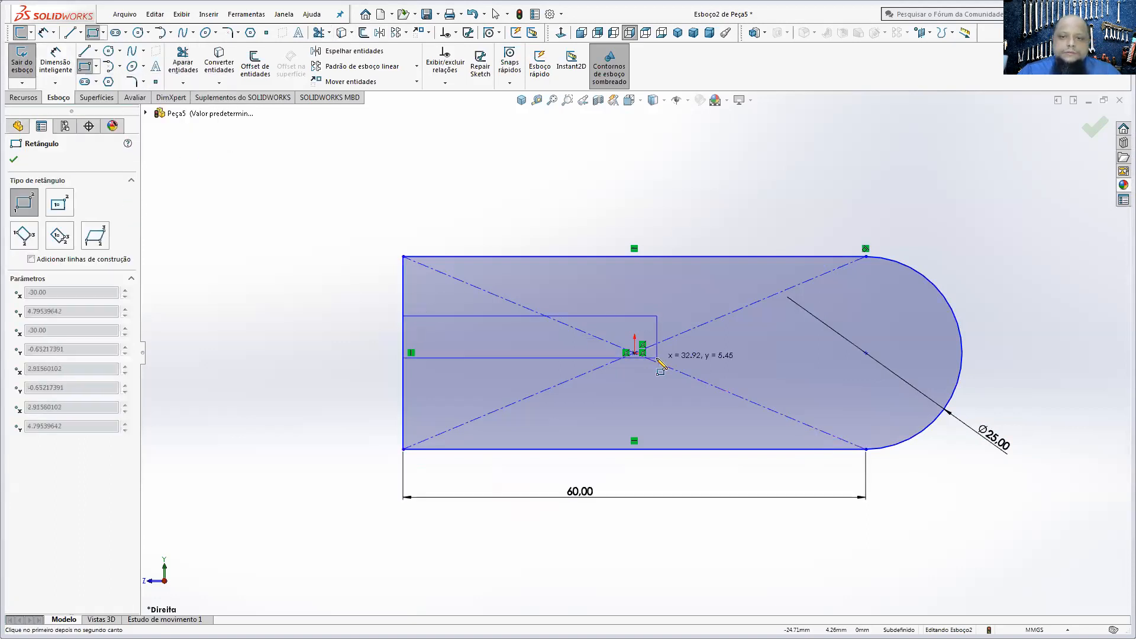
click(683, 399)
key(Escape)
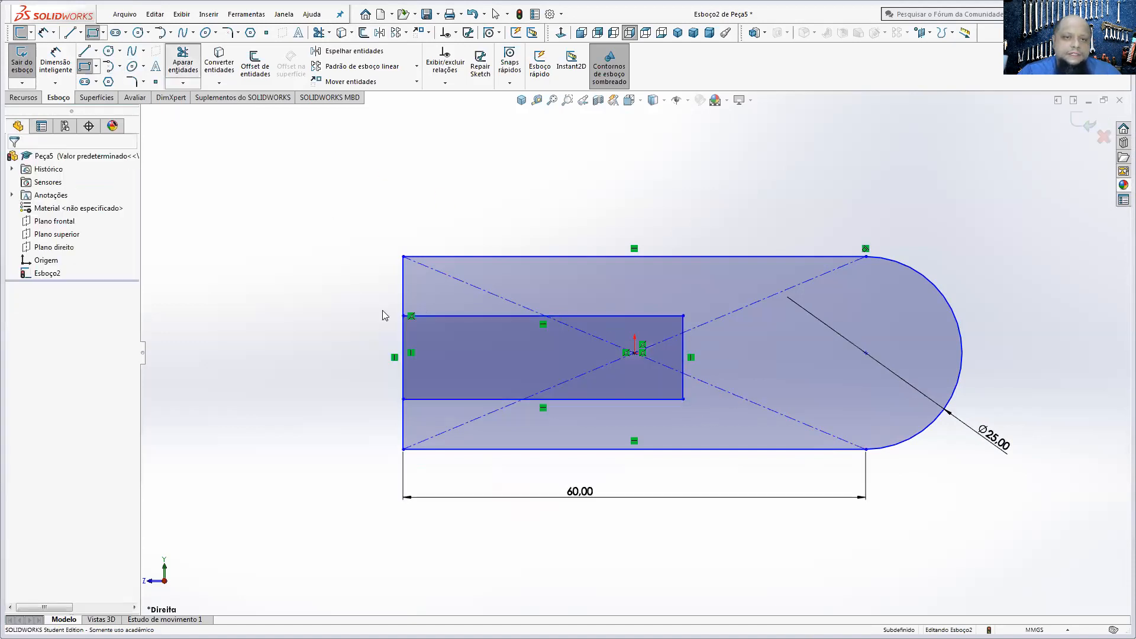
key(t)
click(404, 335)
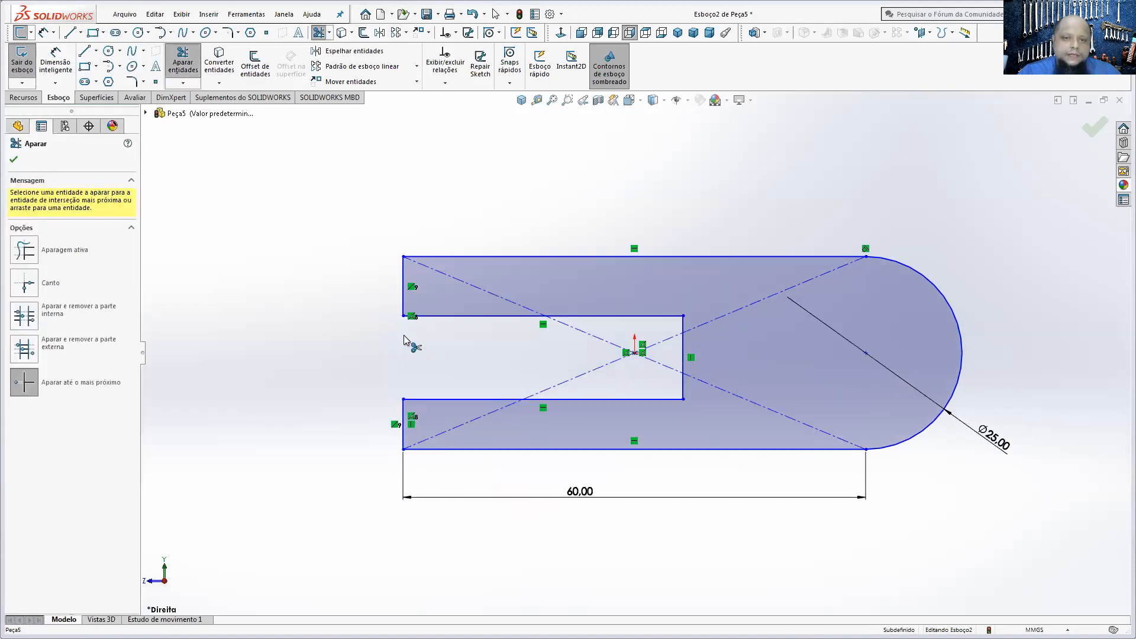
Step: Dimension the end edges of the lower and upper fork arms as 6.5 mm each
key(d)
click(401, 438)
click(336, 436)
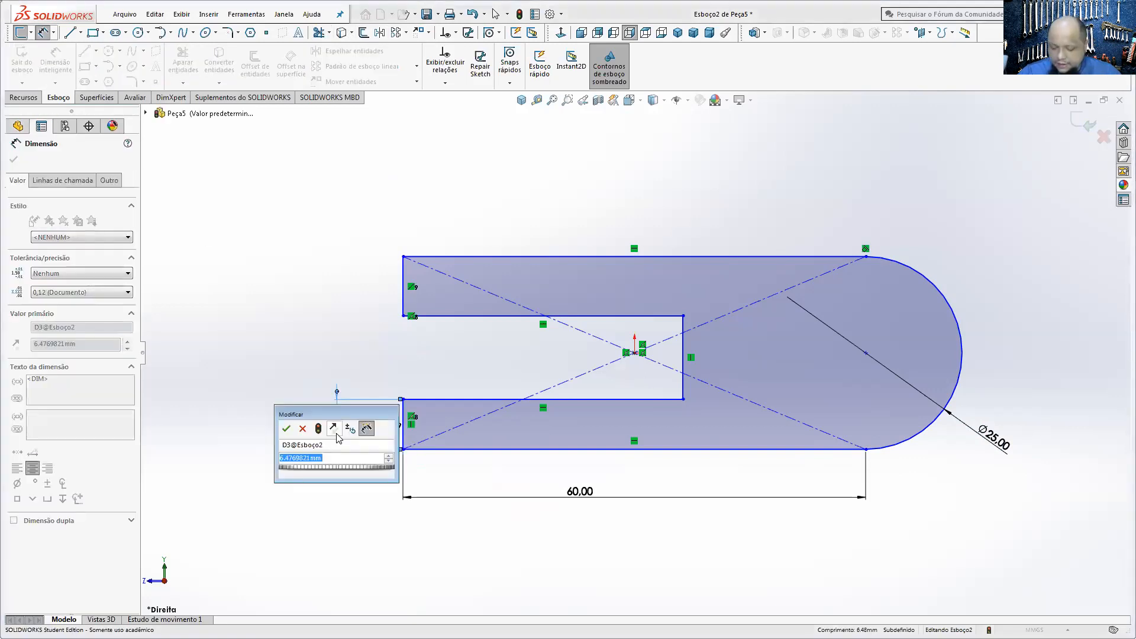
text(6,5)
key(Return)
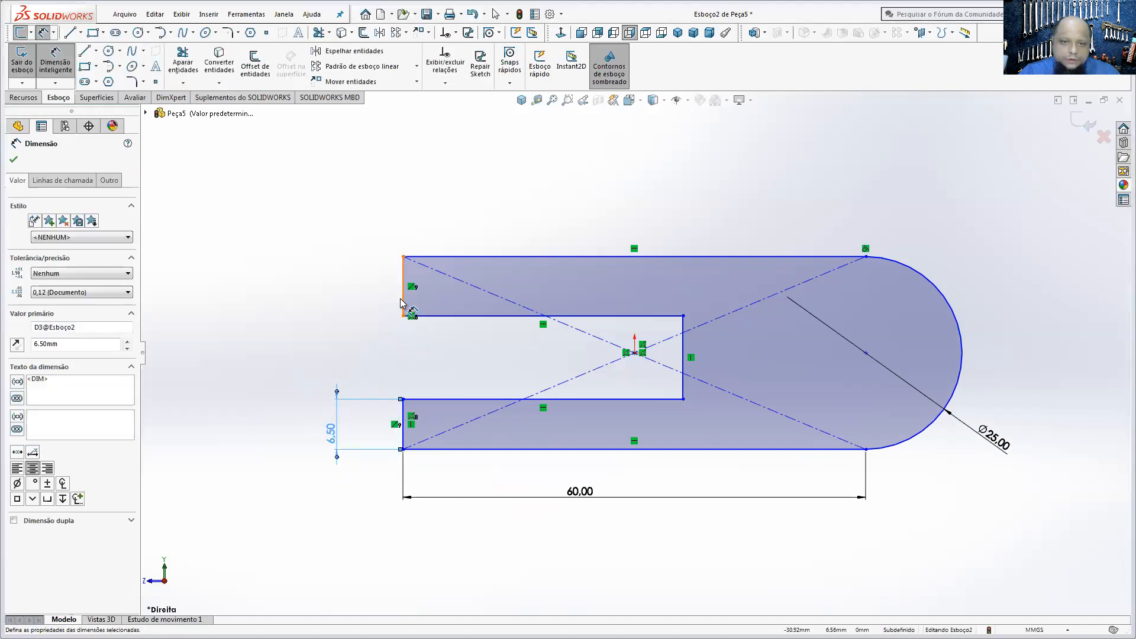
click(401, 303)
click(344, 296)
text(60)
key(BackSpace)
text(,5)
key(Return)
Step: Add a 25 mm overall height dimension between the profile's top and bottom edges
click(448, 257)
click(459, 450)
click(290, 378)
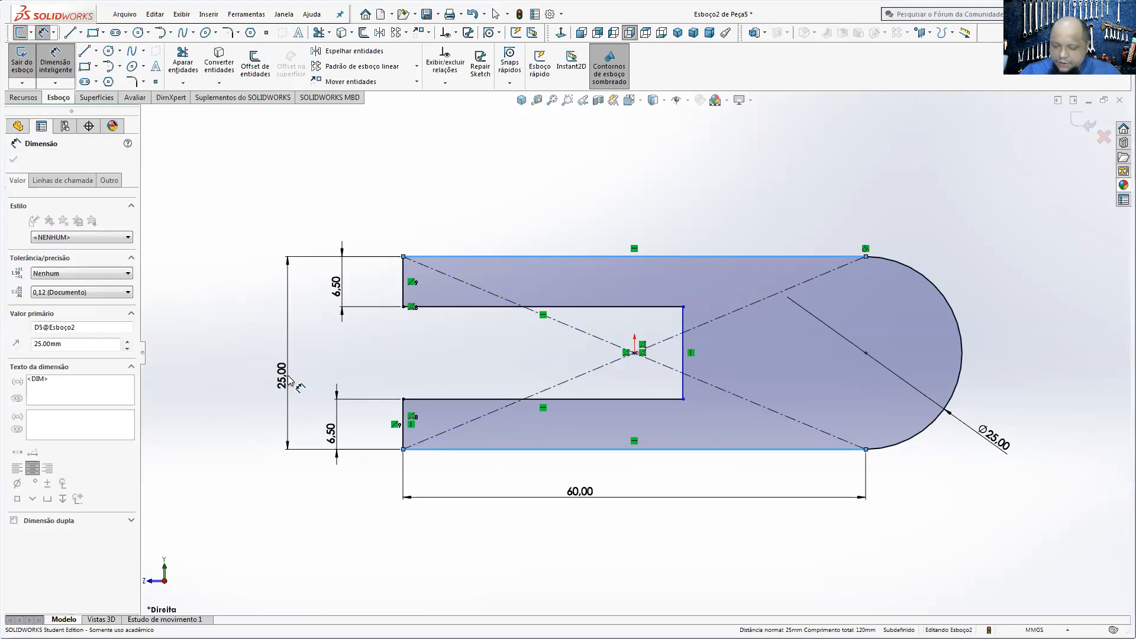
key(Return)
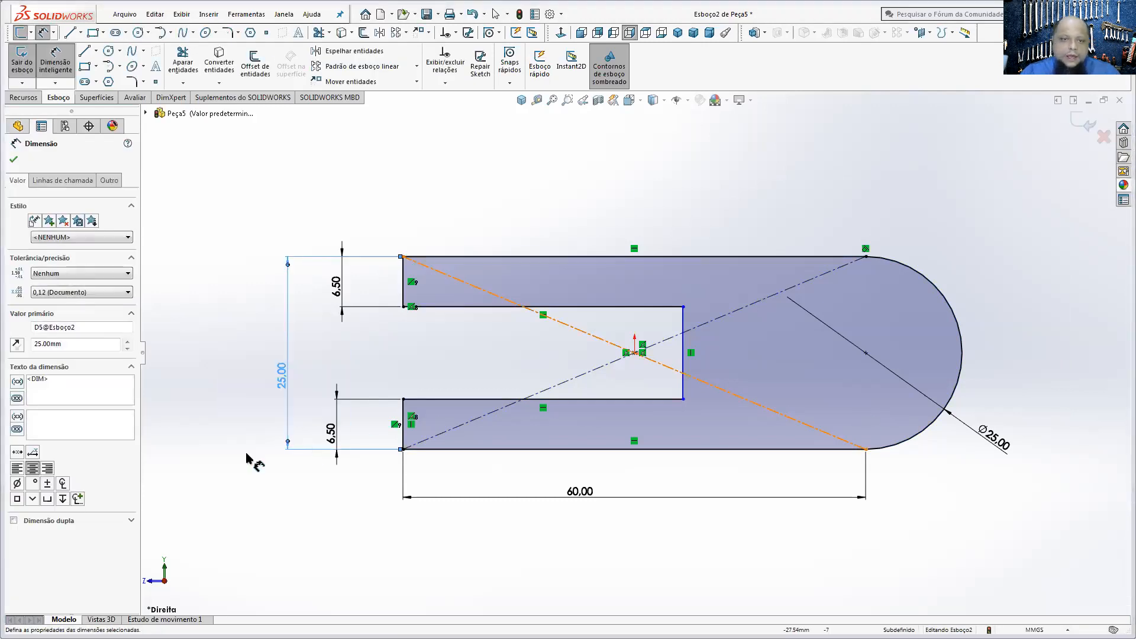
click(222, 364)
Step: Dimension the length of the slot between the fork arms as 28 mm
click(515, 308)
click(523, 208)
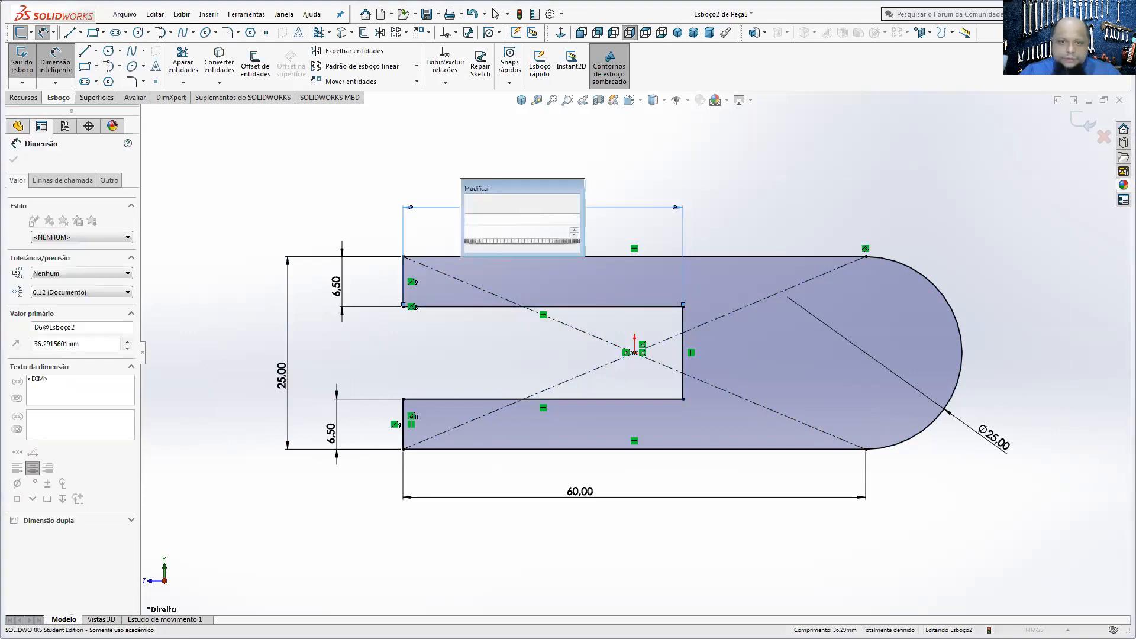
text(289)
key(Return)
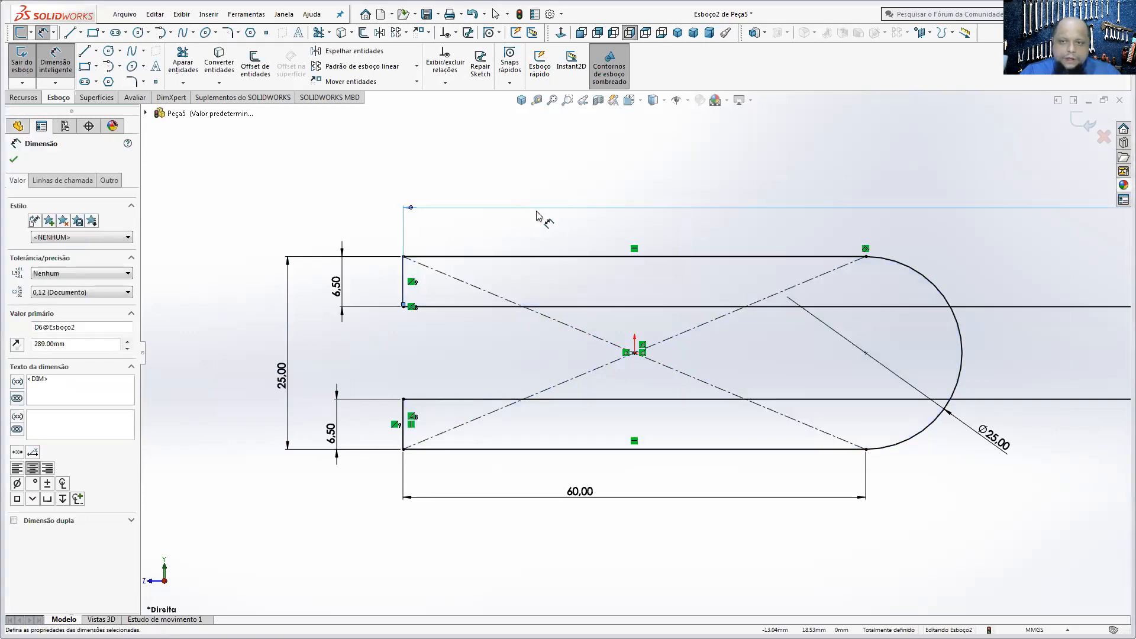
scroll(591, 338, up, 4)
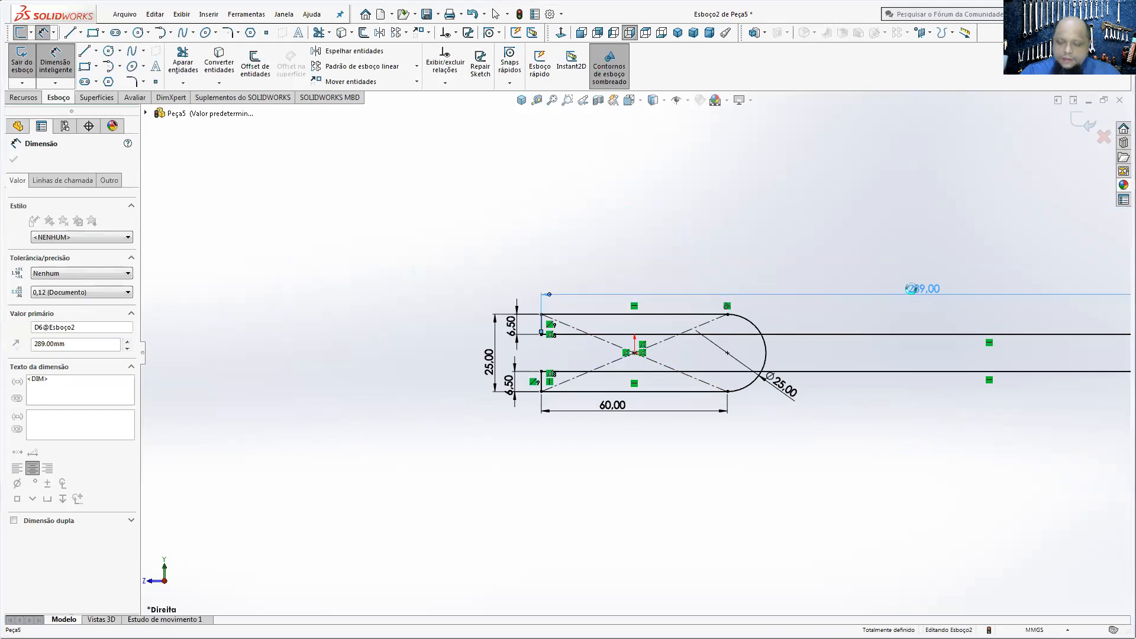
double_click(919, 290)
text(2)
key(Return)
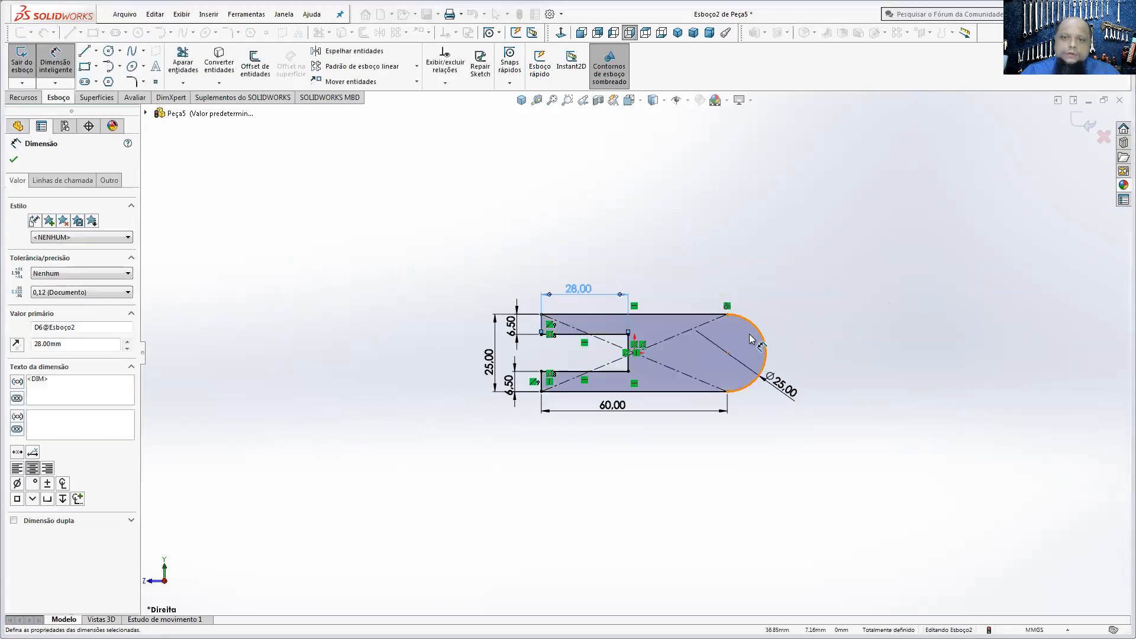
Step: Draw a circle concentric with the profile's rounded end and dimension its diameter as 10 mm
scroll(698, 364, down, 2)
scroll(695, 367, down, 2)
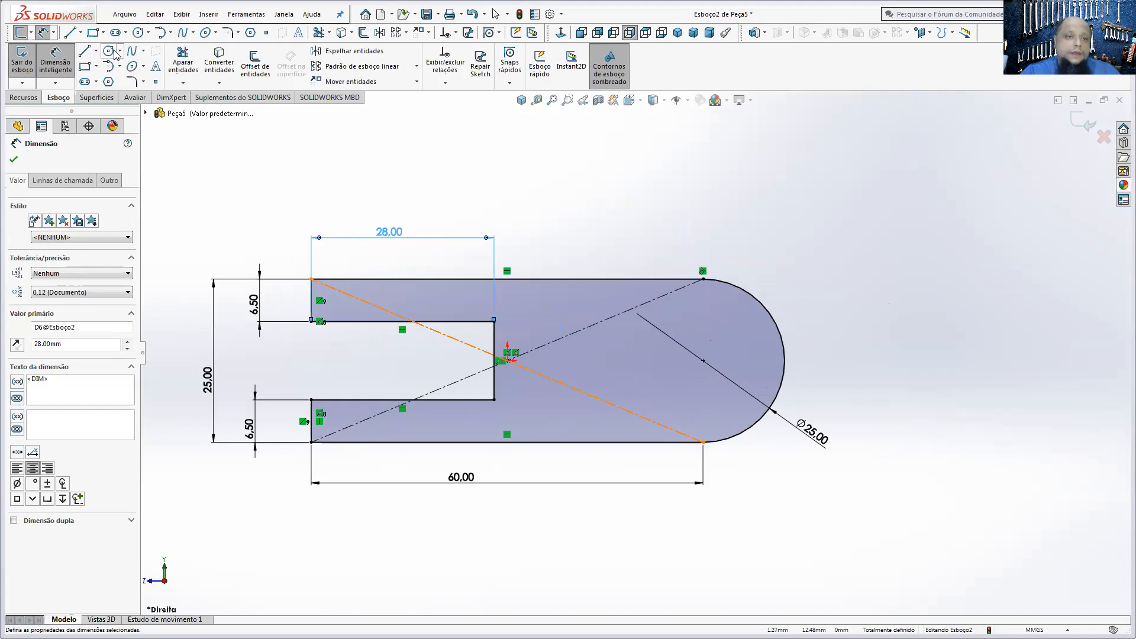
click(703, 360)
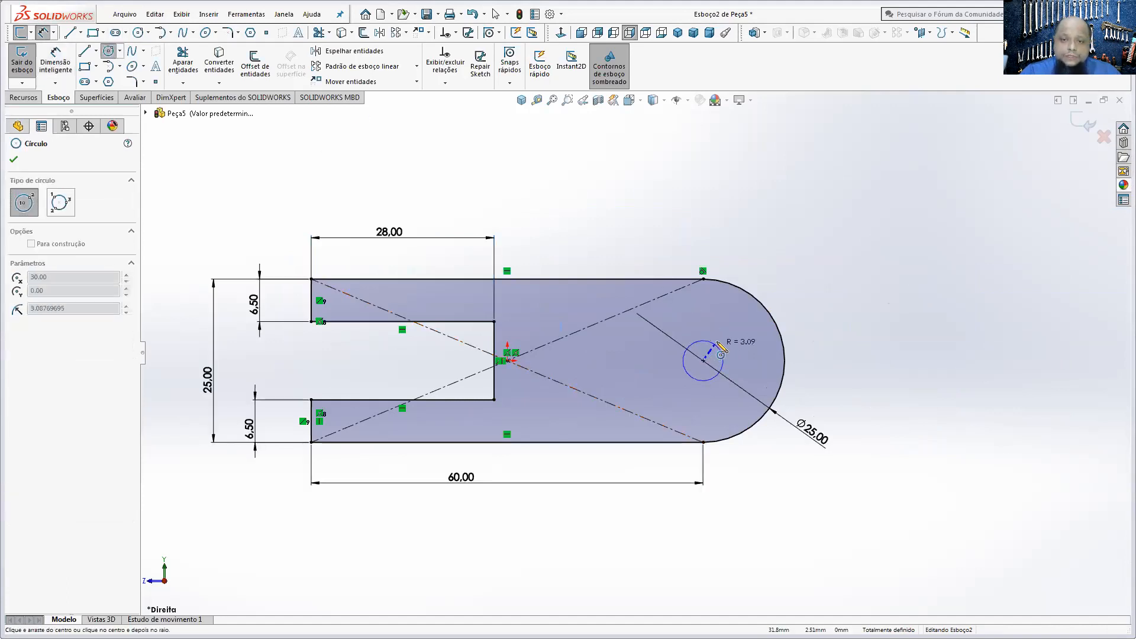
click(718, 341)
click(55, 62)
click(723, 349)
click(790, 235)
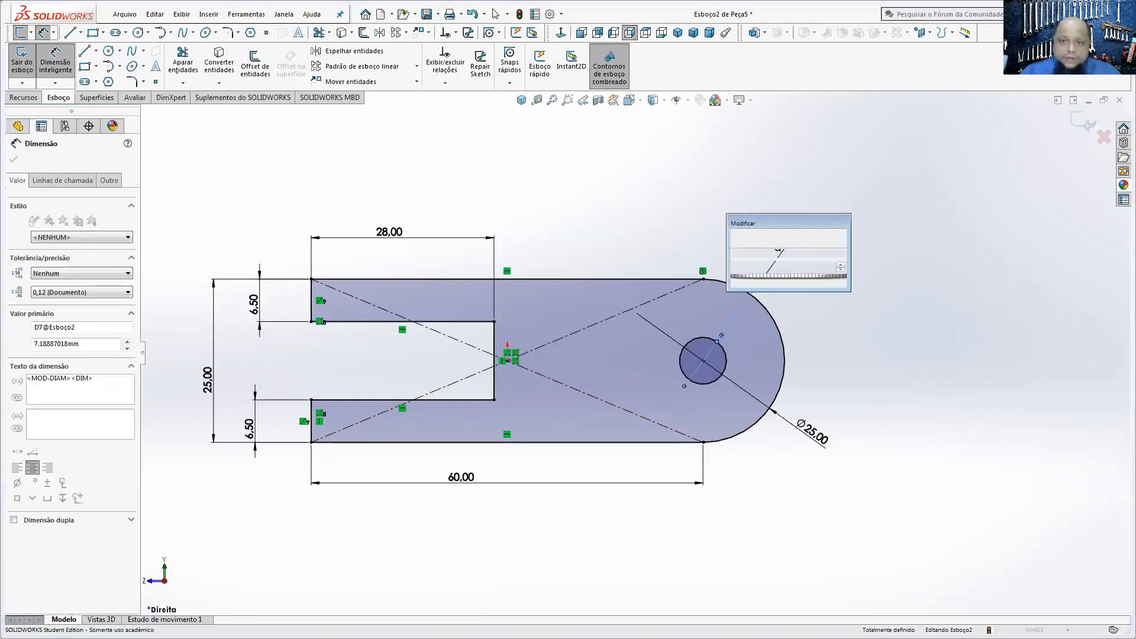
text(10)
key(Return)
Step: Extrude the fork profile 20 mm with the Mid Plane (Plano médio) end condition
click(23, 97)
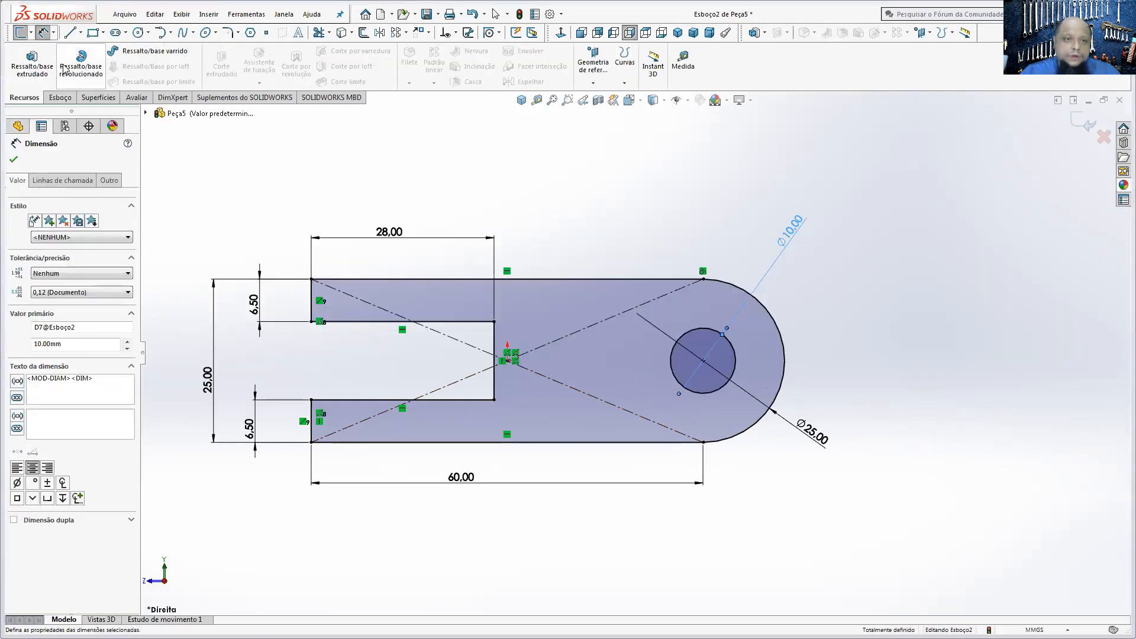
click(31, 63)
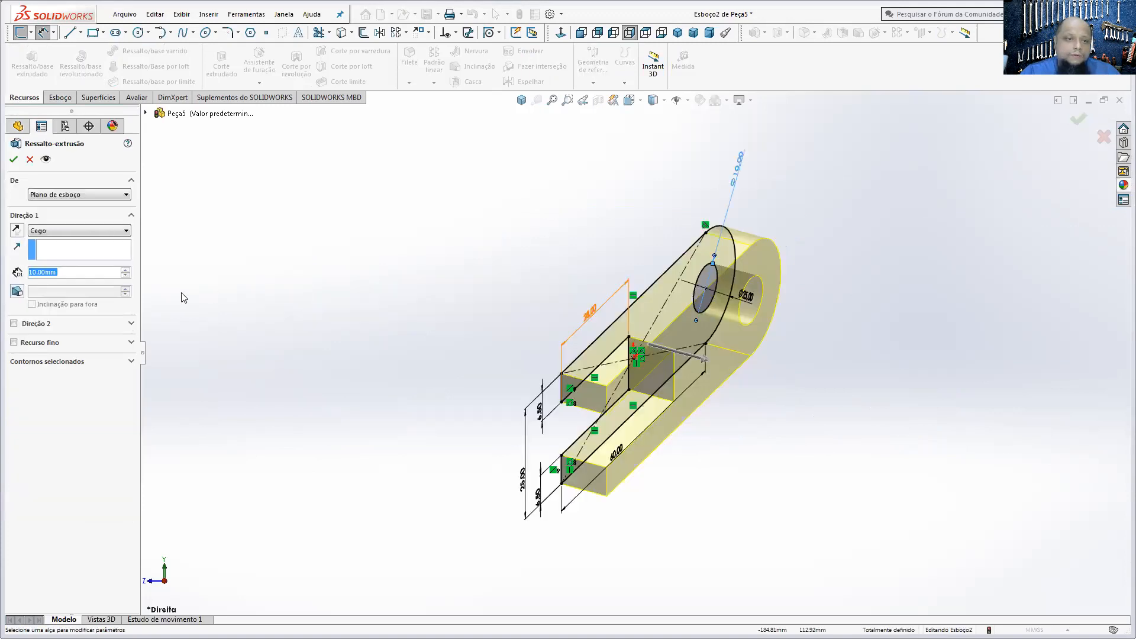
click(65, 230)
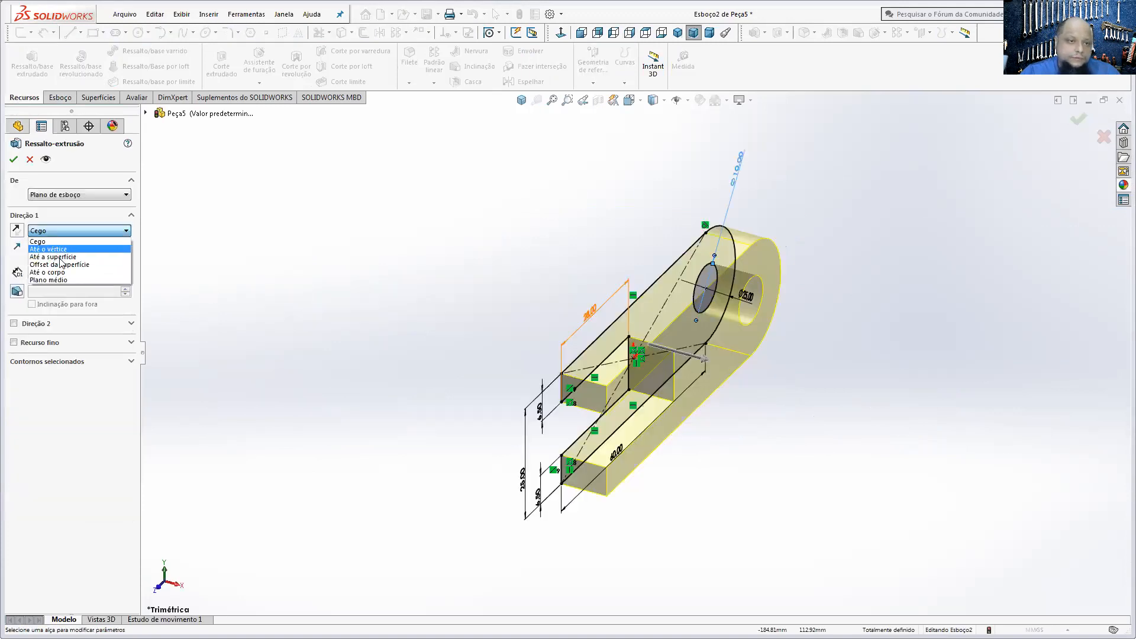
click(63, 280)
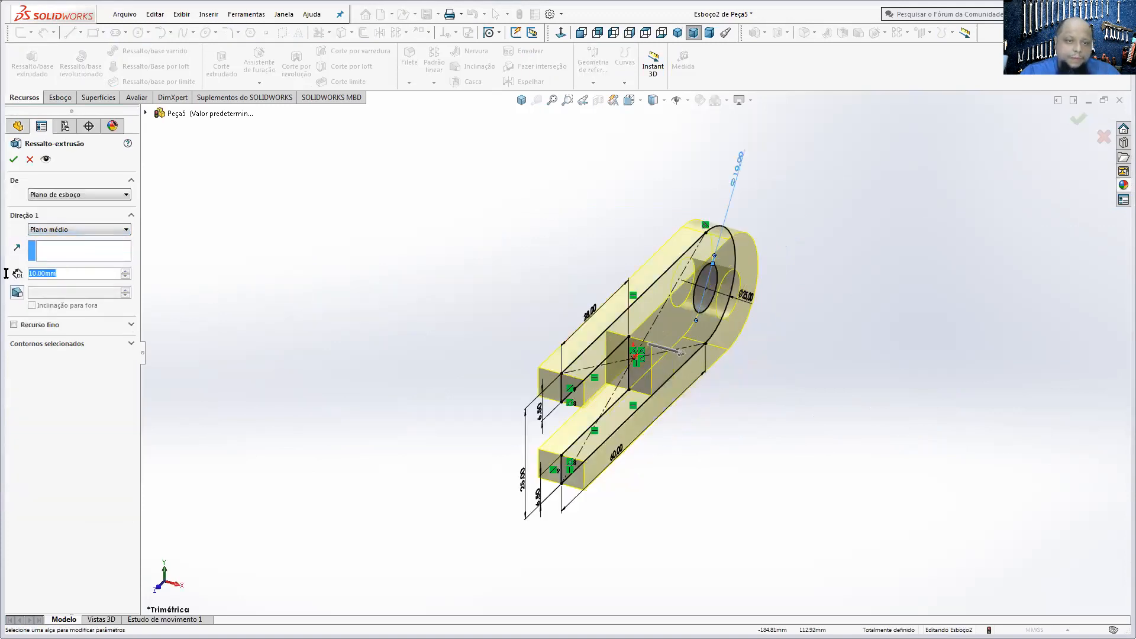
text(20)
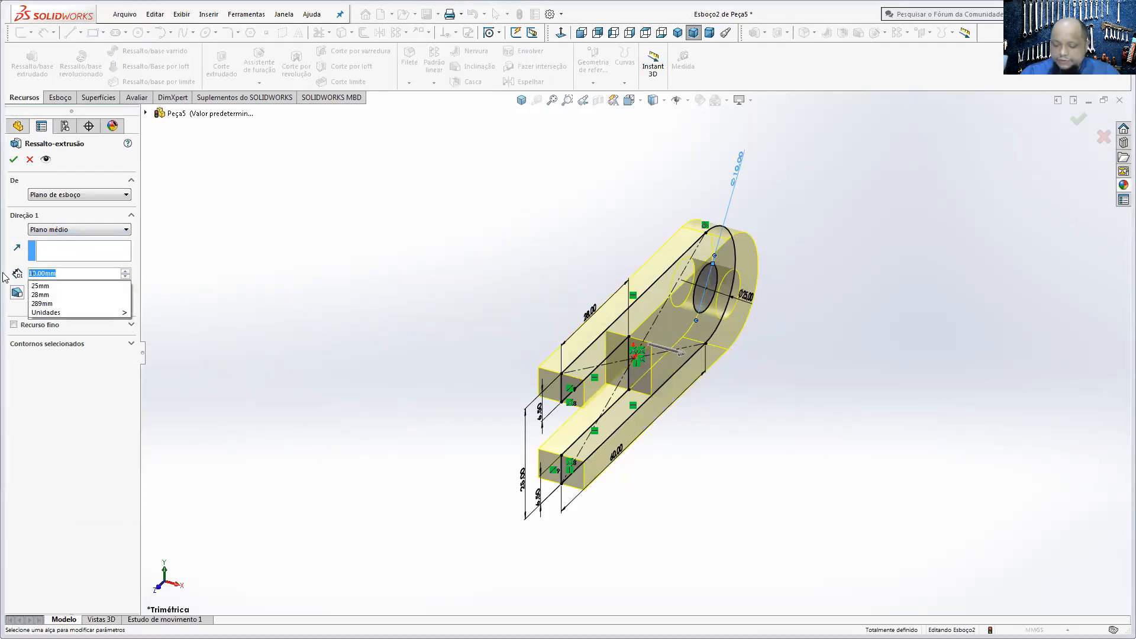
key(Return)
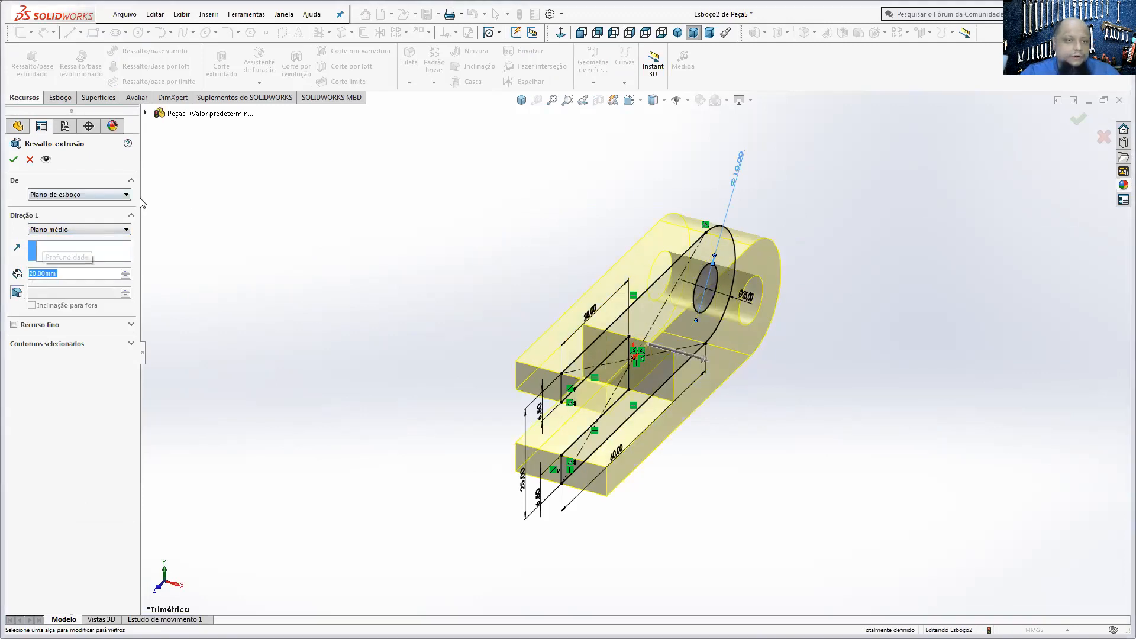
click(15, 159)
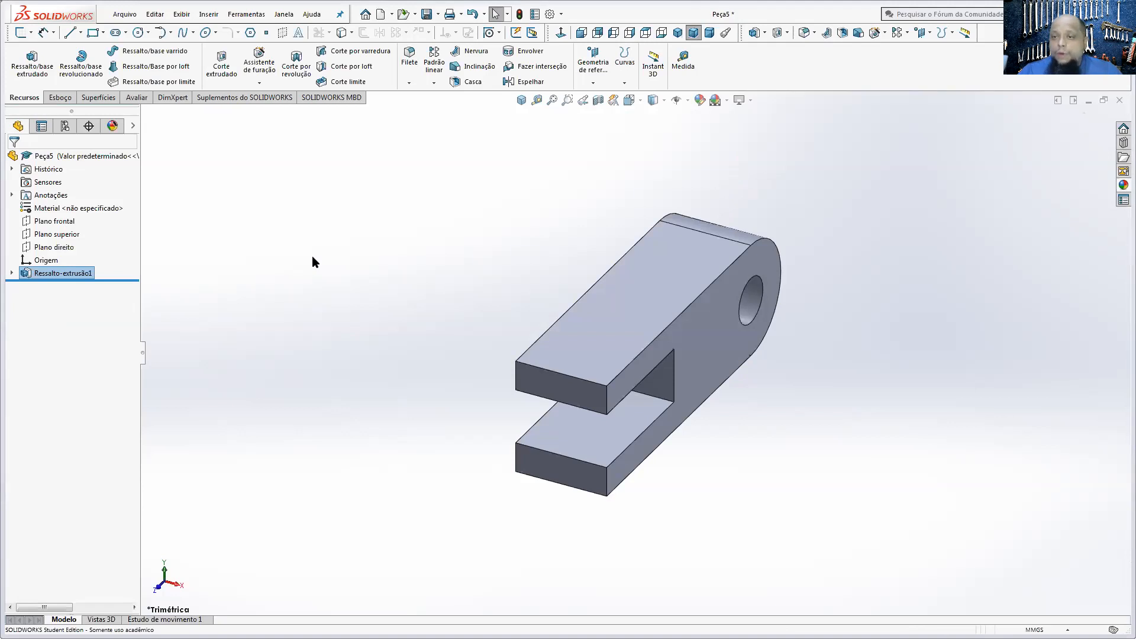
click(688, 279)
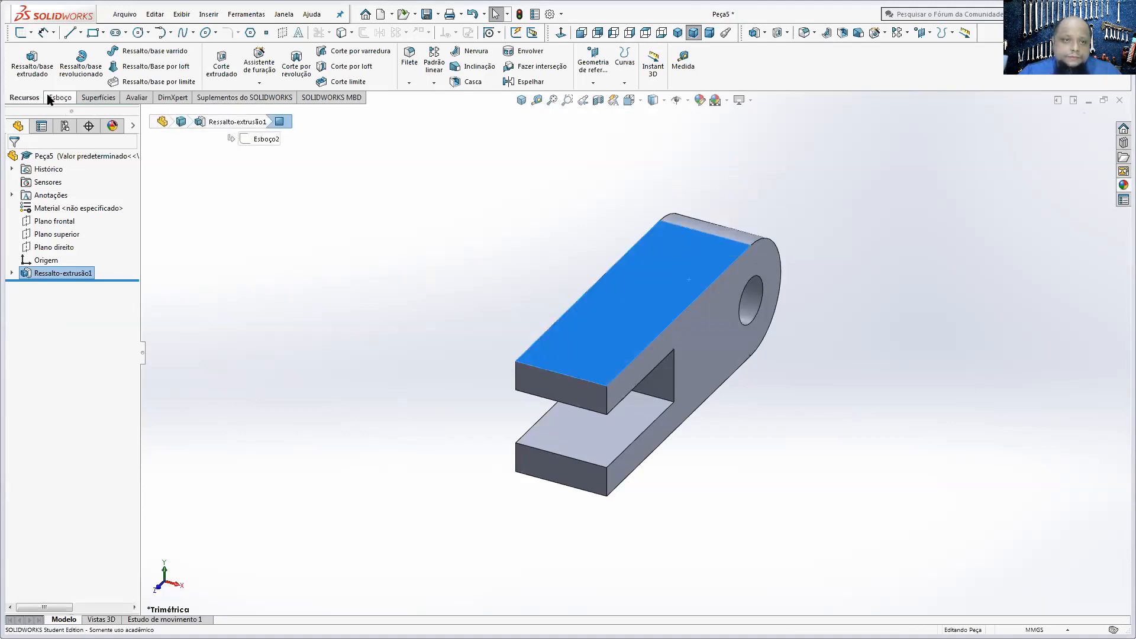
click(50, 98)
click(22, 60)
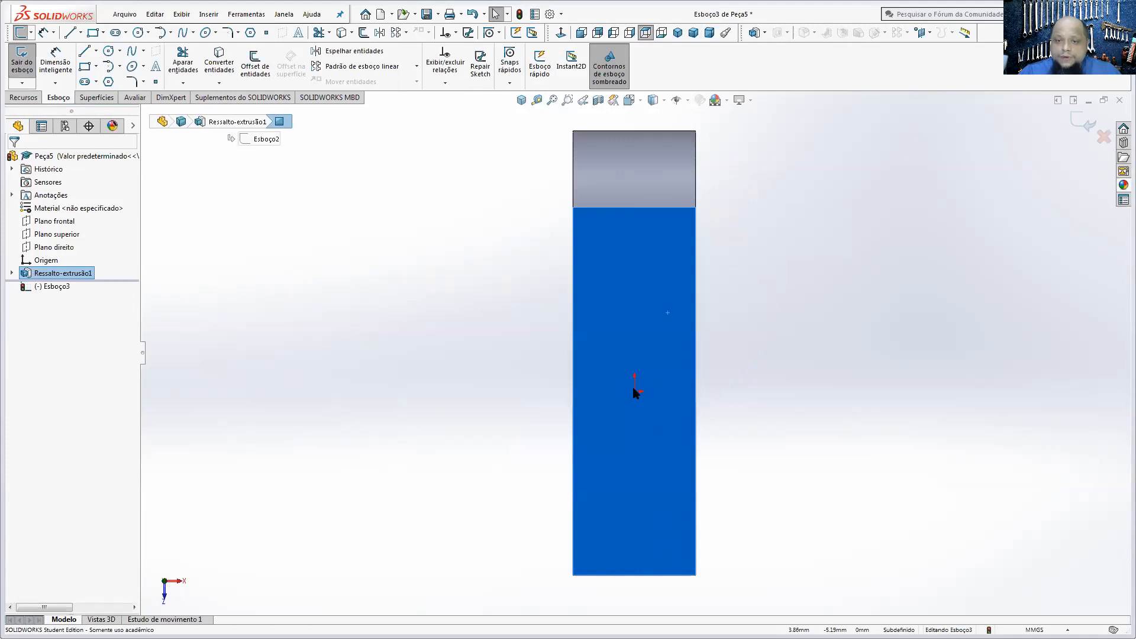
click(1104, 137)
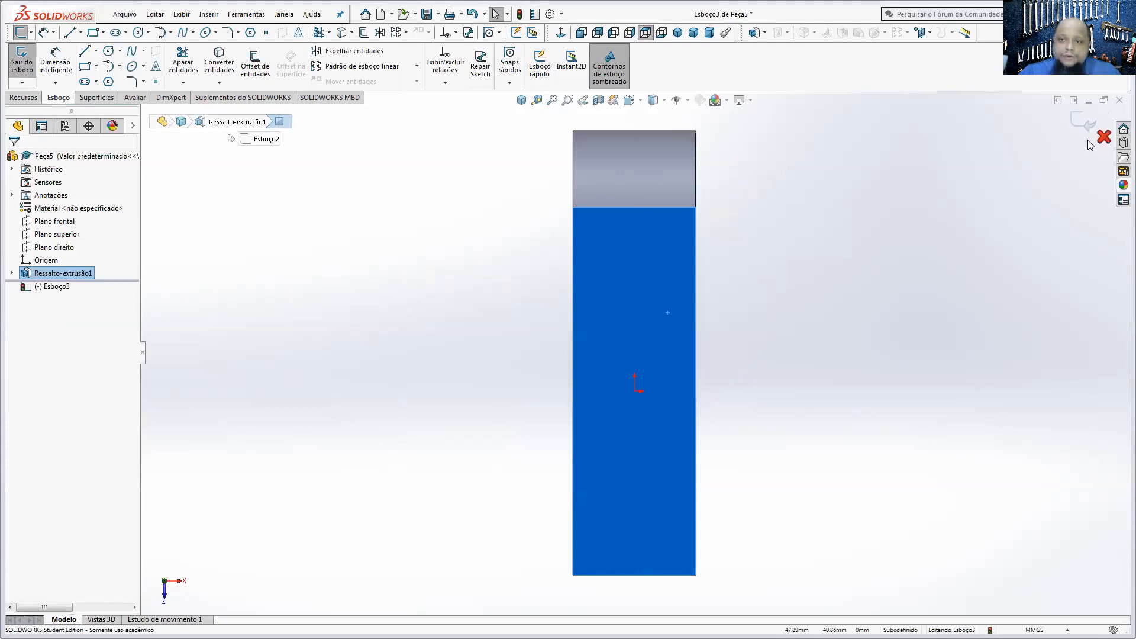
click(593, 336)
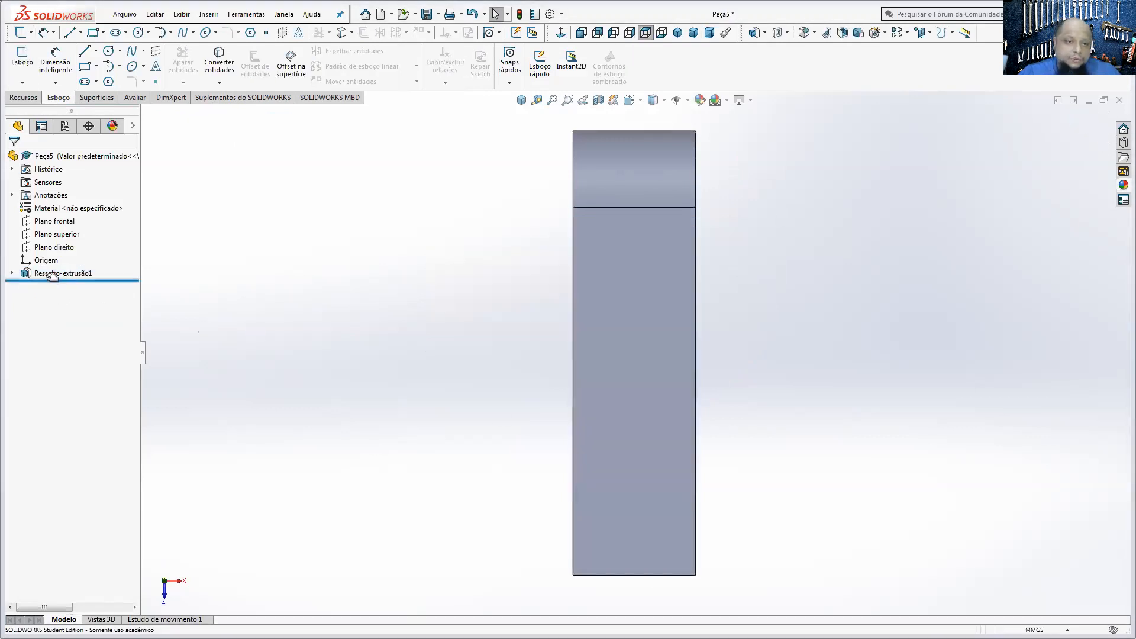
Step: Edit the base extrusion and change its end condition to Blind (Cego)
right_click(54, 273)
click(76, 236)
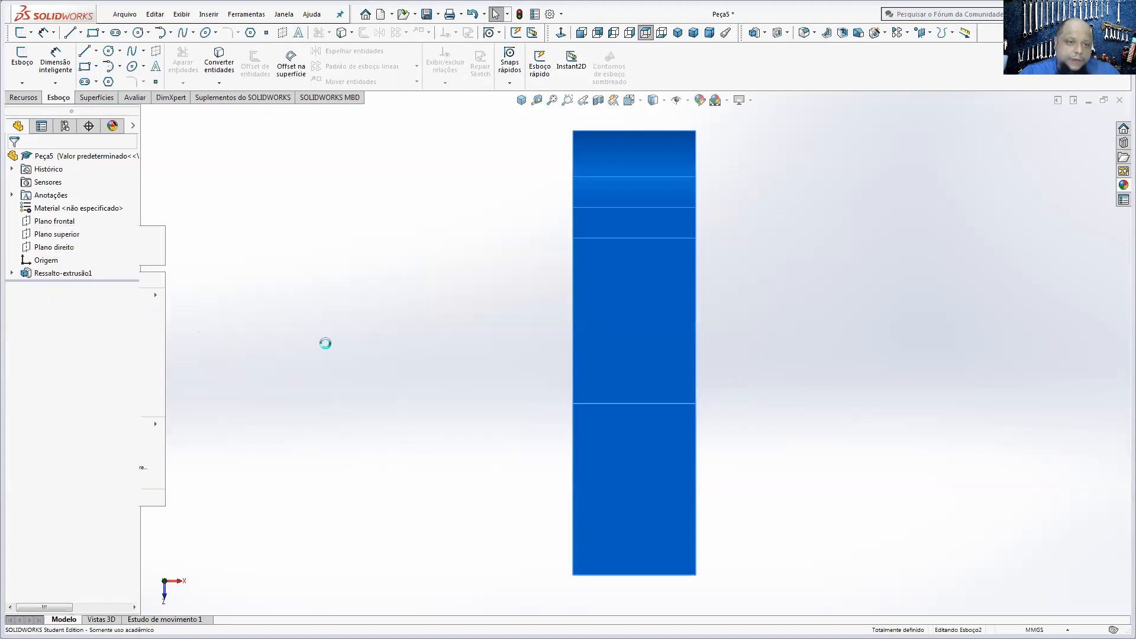
click(62, 230)
click(53, 238)
click(13, 160)
click(752, 383)
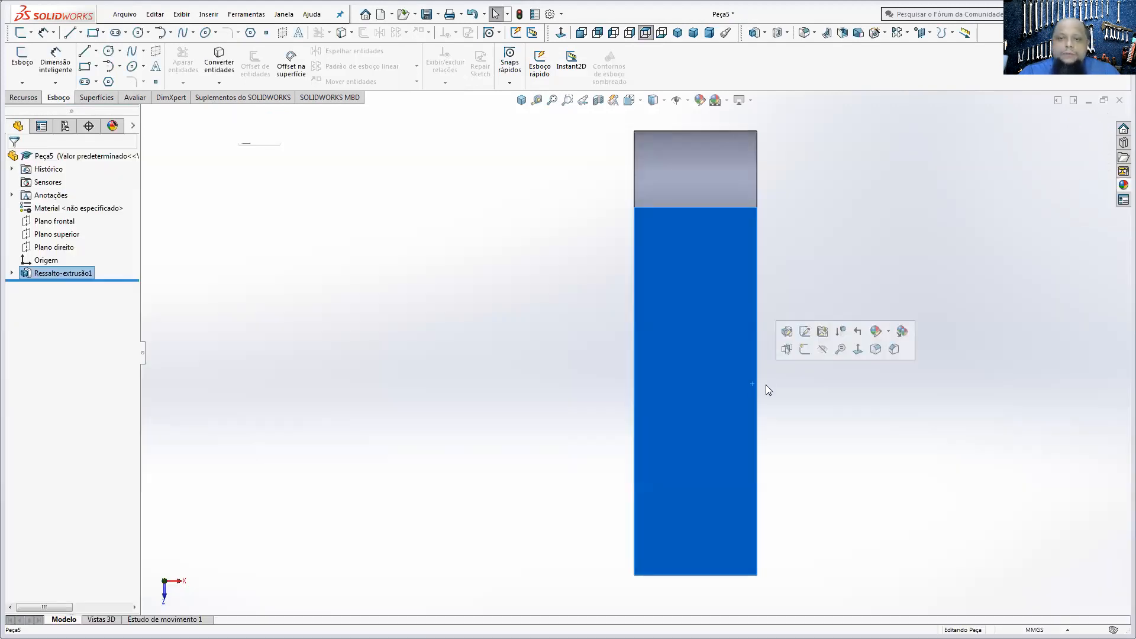
click(22, 57)
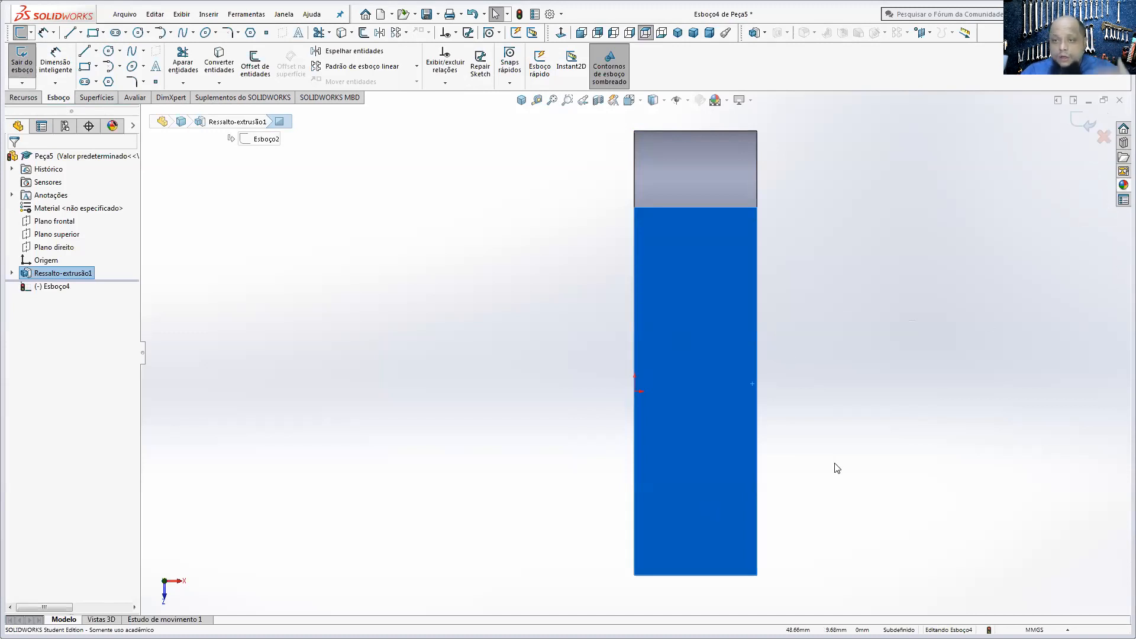
click(1103, 138)
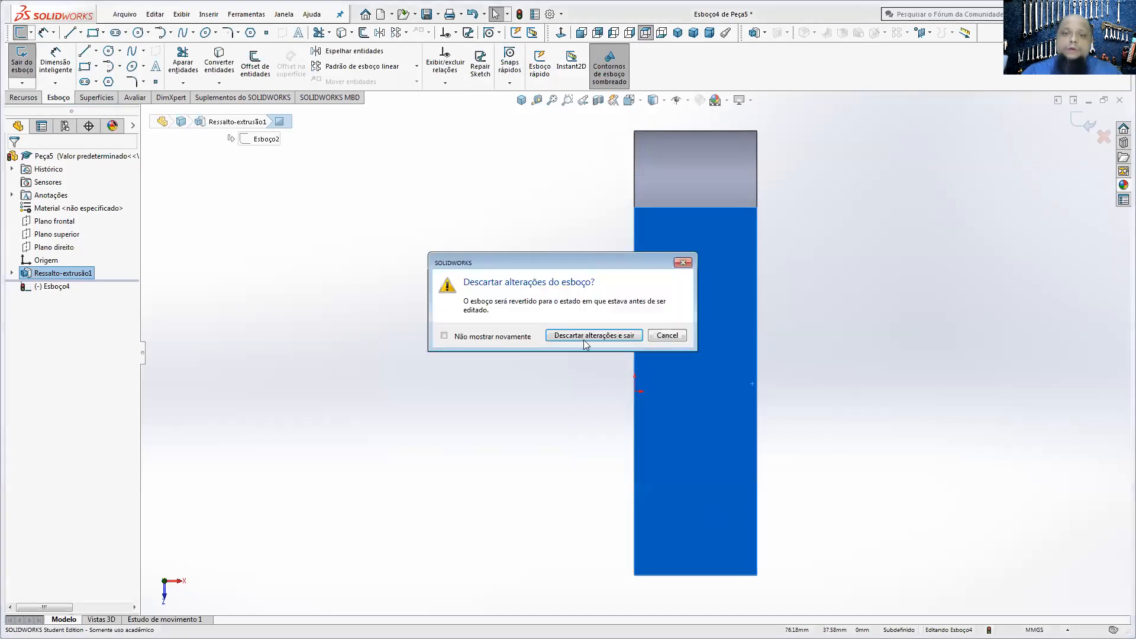
key(Return)
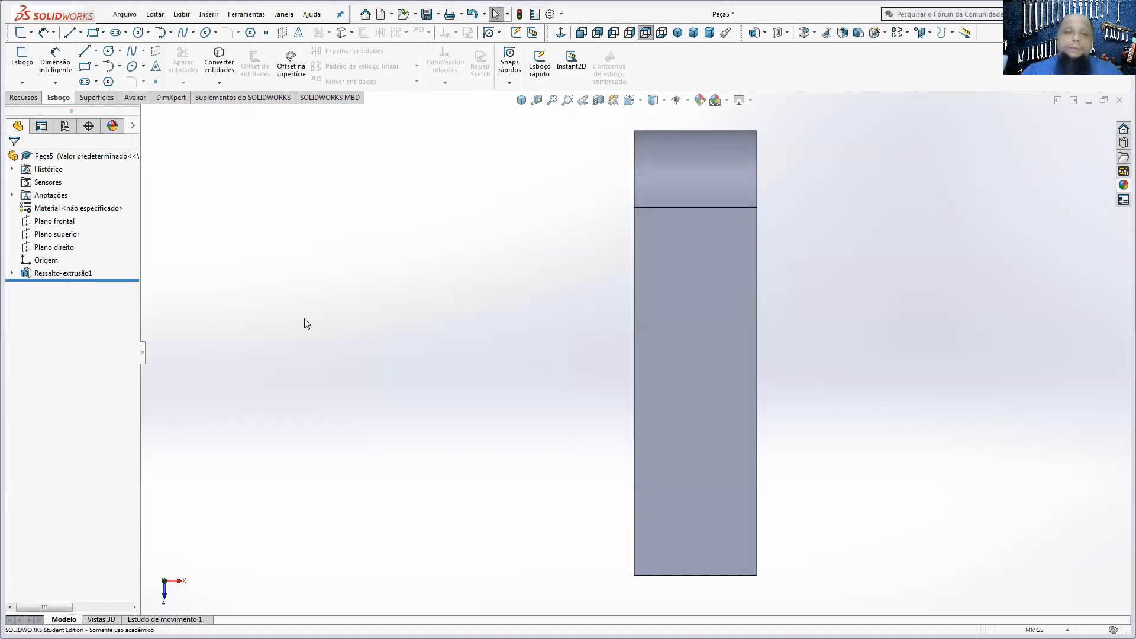
Step: Edit the base extrusion and set its end condition back to Mid Plane (Plano médio)
right_click(71, 274)
click(99, 239)
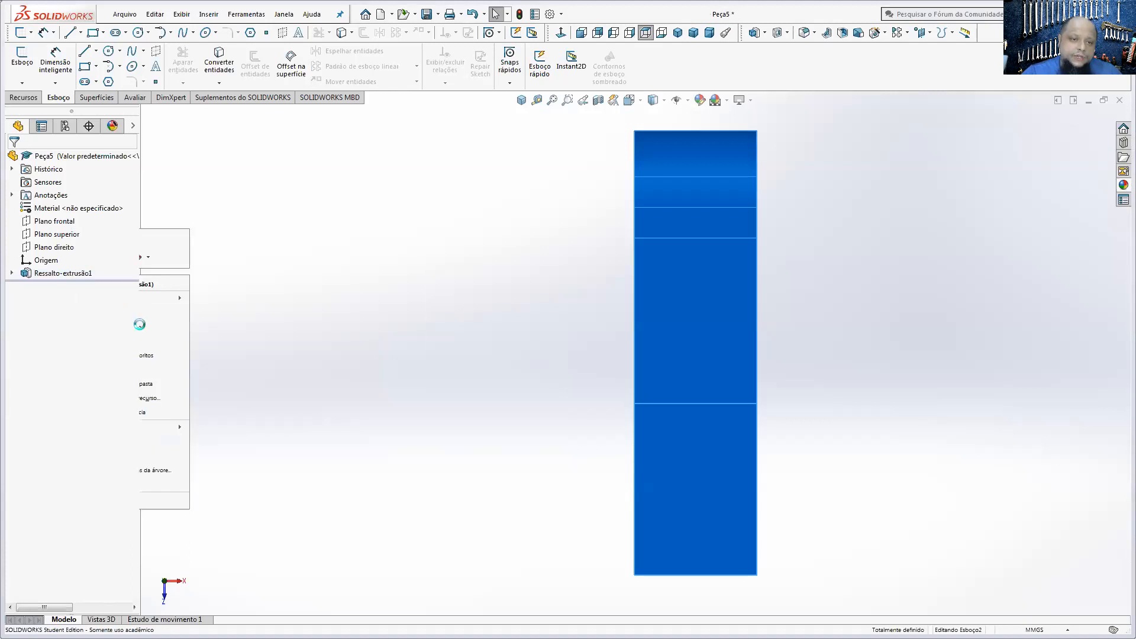
click(51, 232)
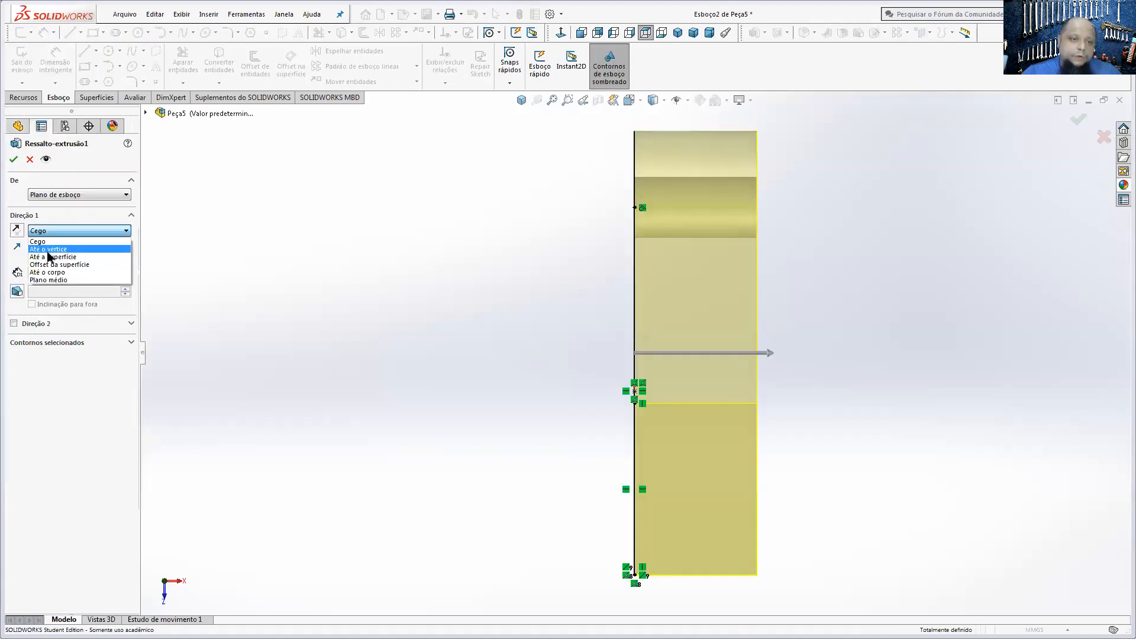
click(53, 283)
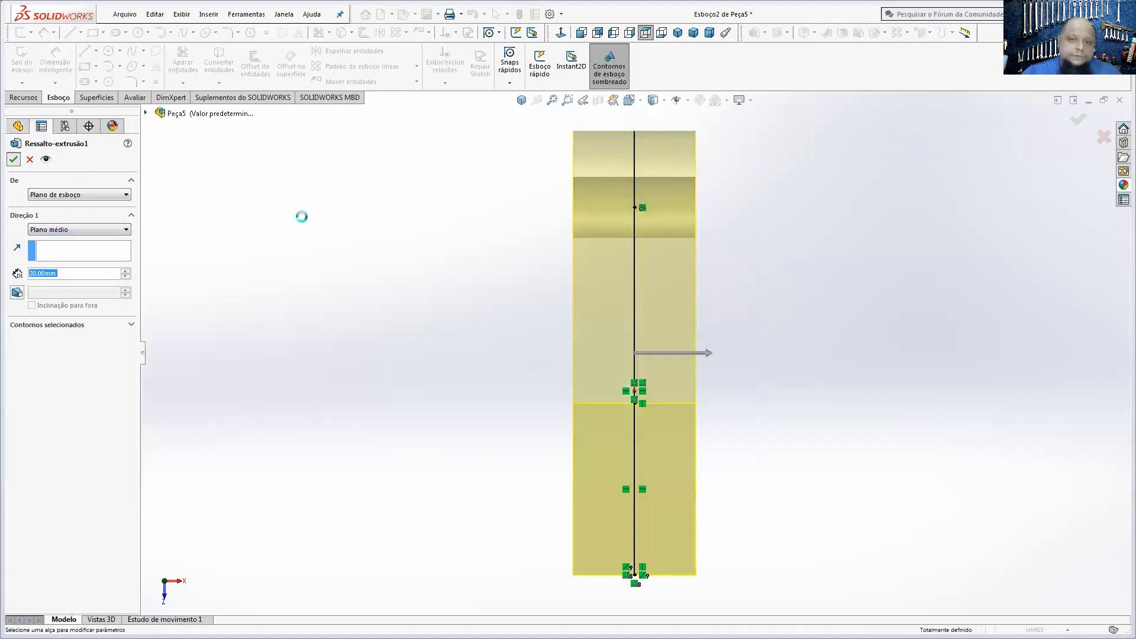
key(Return)
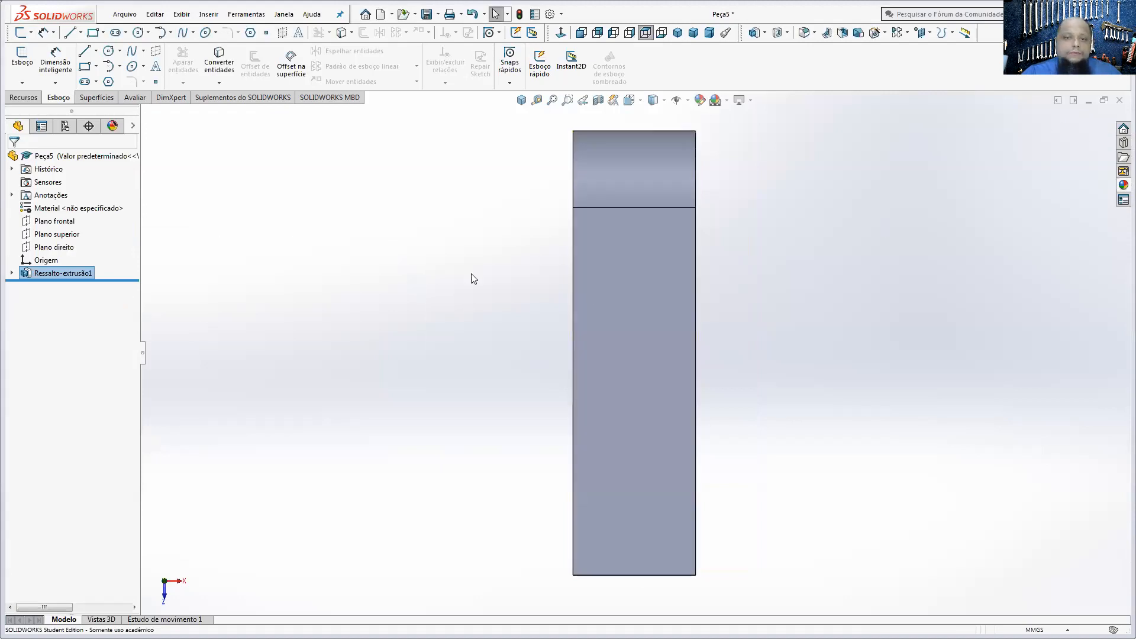
Step: Start a sketch on the upper flat face and draw a corner rectangle about 7 by 42 mm extending past the rounded end
click(608, 313)
click(23, 97)
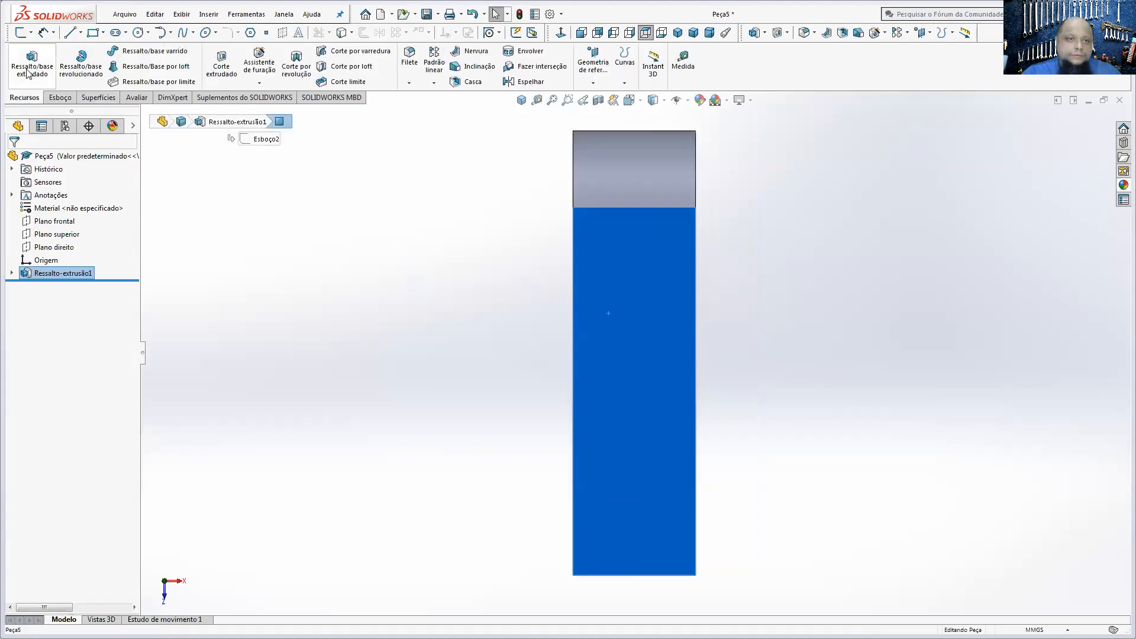
click(50, 98)
click(21, 62)
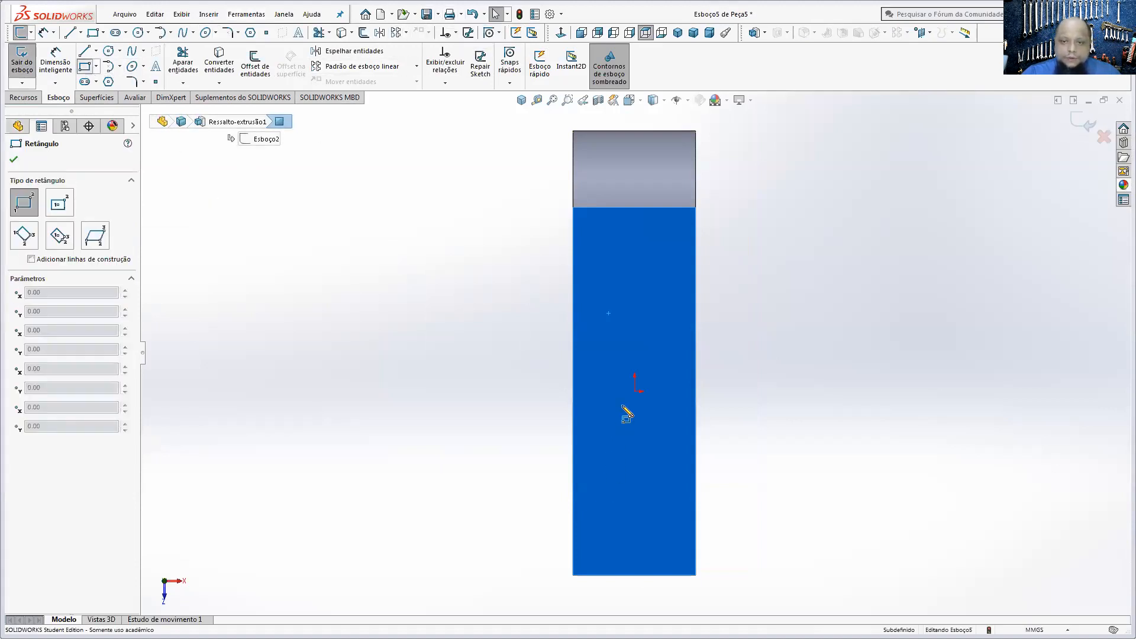
click(647, 337)
scroll(637, 358, up, 2)
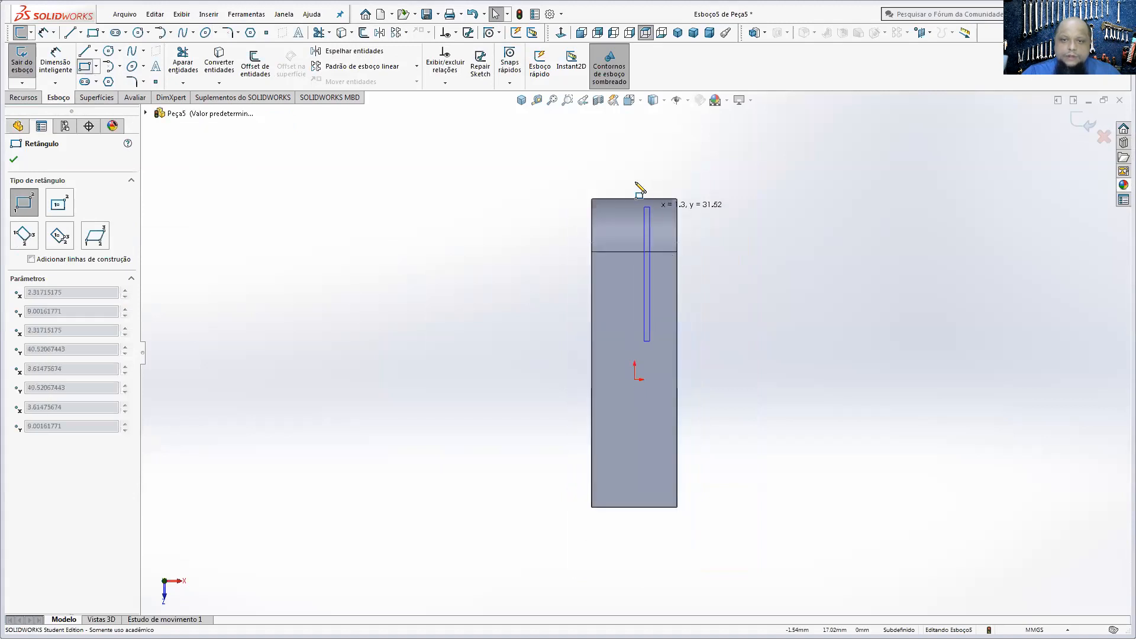
click(614, 162)
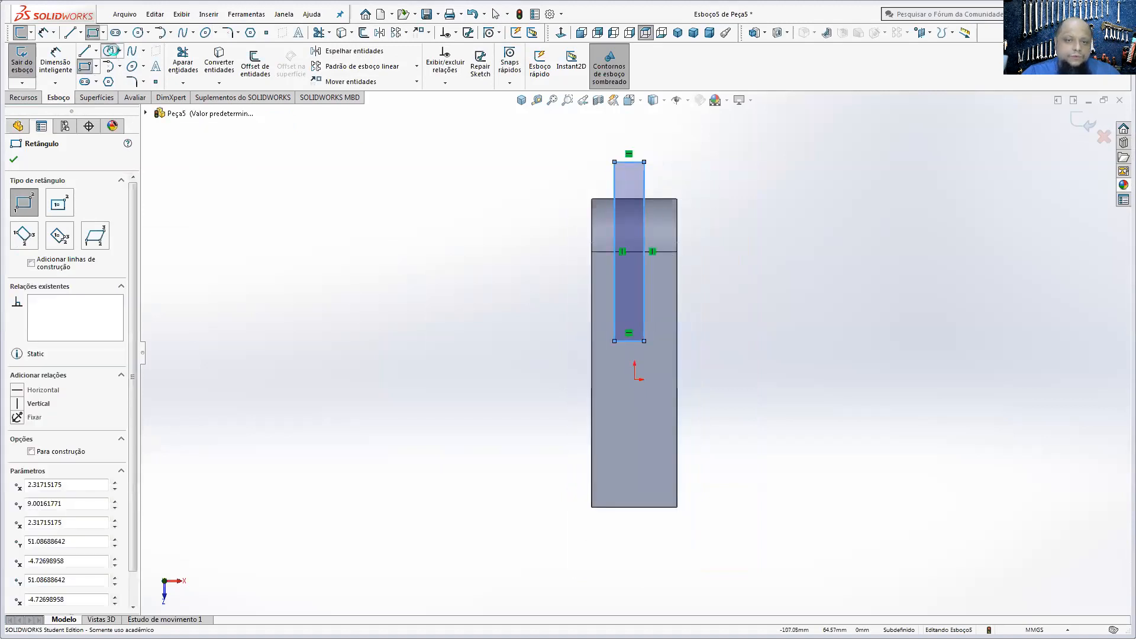
Step: Draw a circle on the upper face near the fork's open end and dimension its diameter as 10 mm
click(111, 50)
click(629, 469)
click(644, 470)
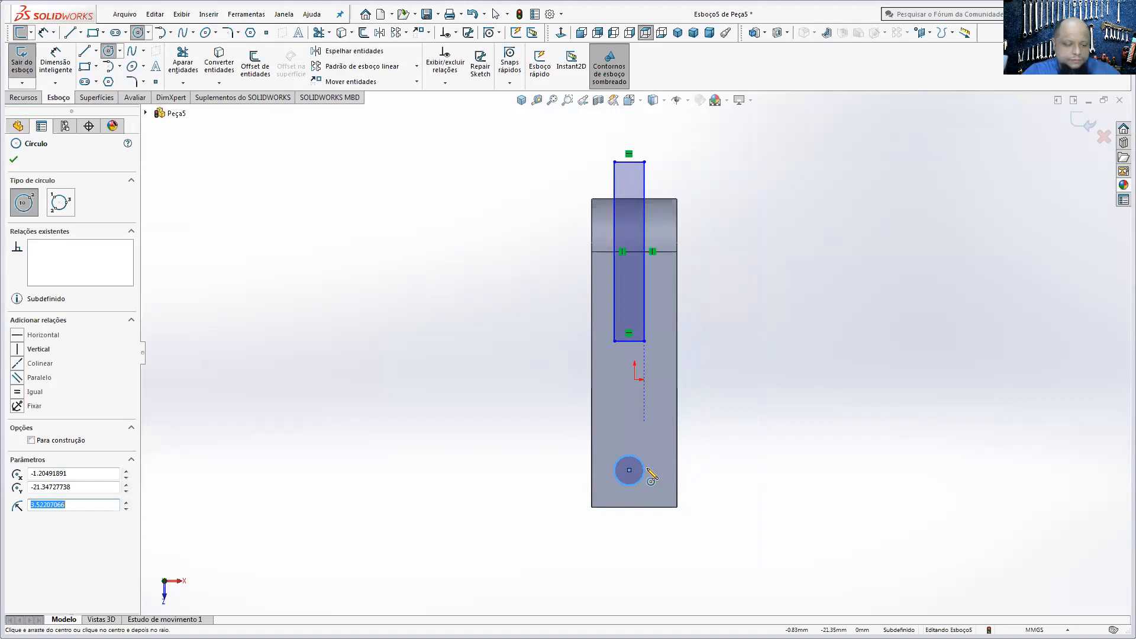
key(Escape)
scroll(636, 464, down, 3)
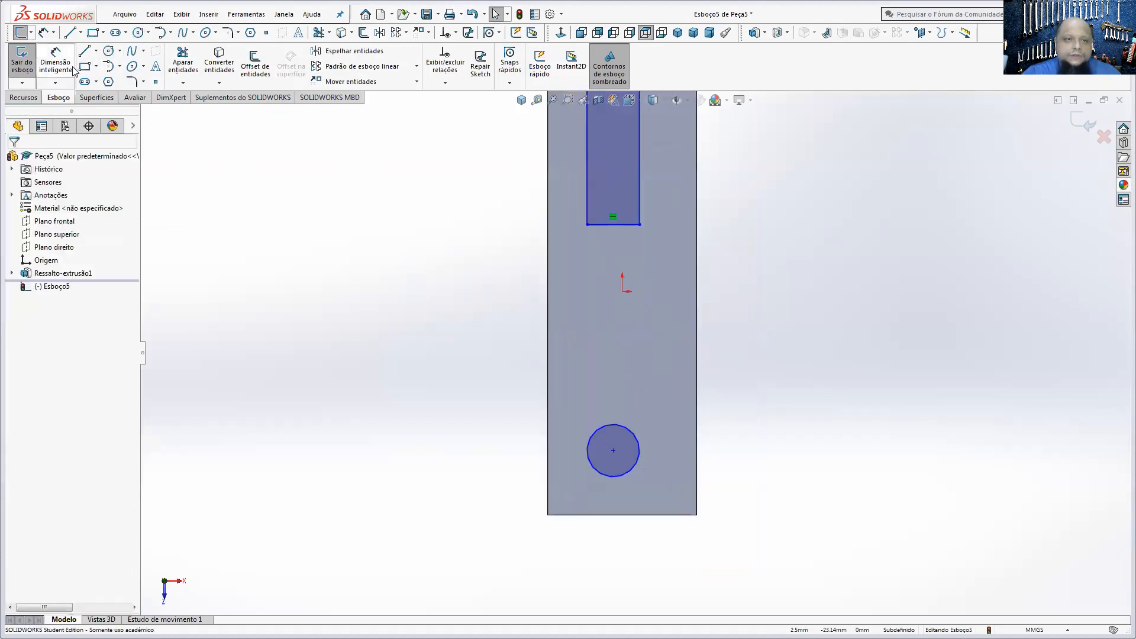
click(73, 70)
click(633, 469)
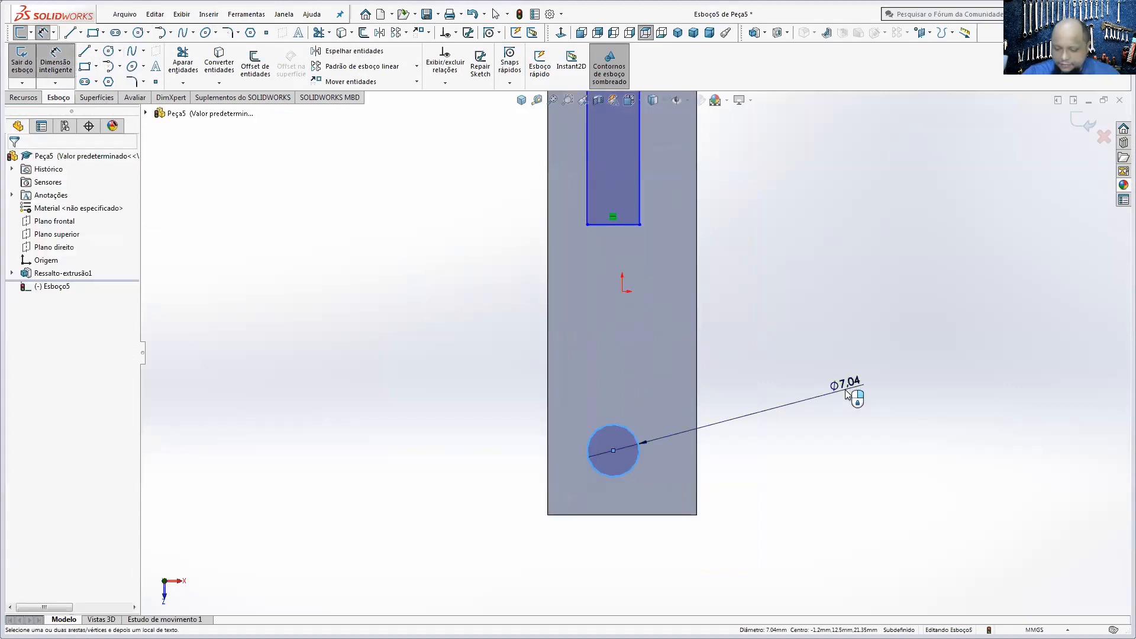
click(846, 394)
text(10)
key(Return)
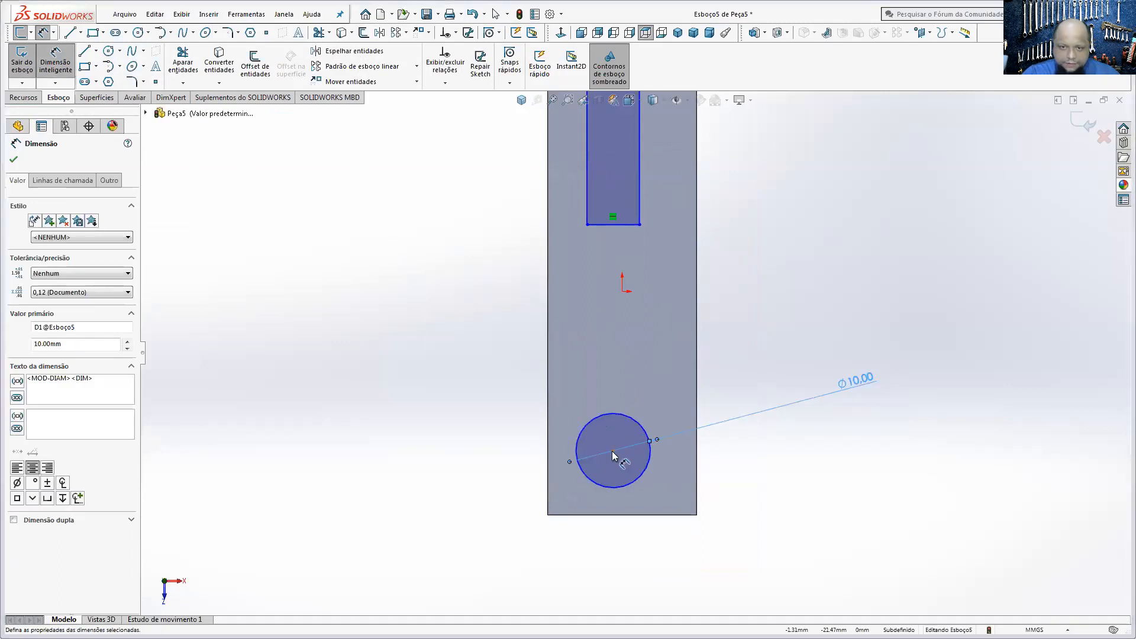
Step: Dimension the circle's centre 10 mm from the end edge of the fork
click(613, 451)
click(642, 516)
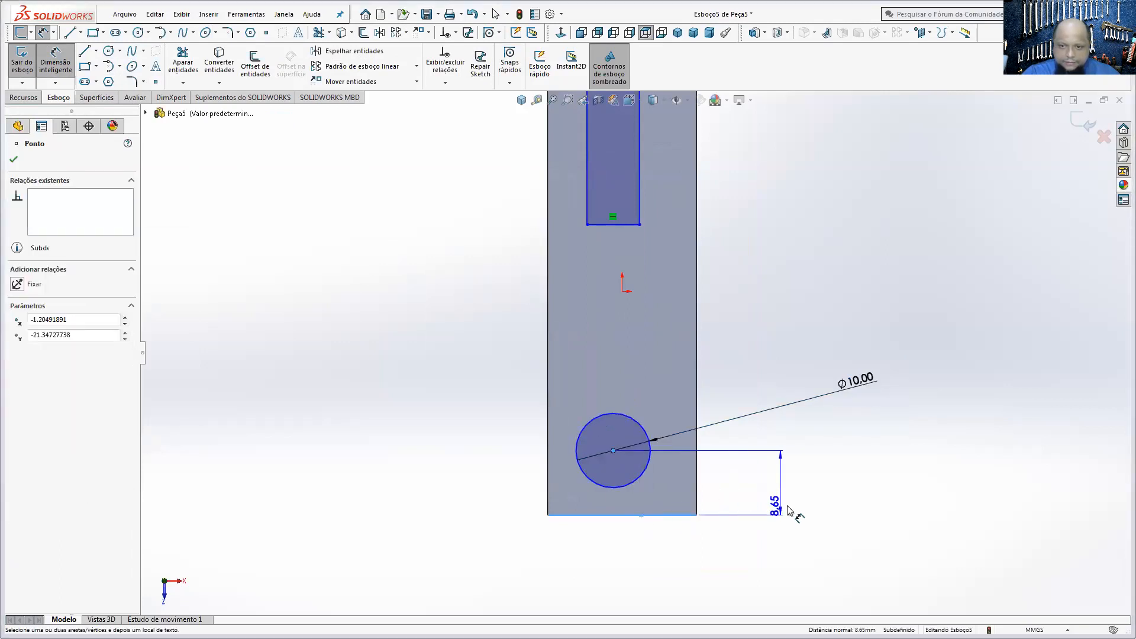
click(787, 513)
text(10)
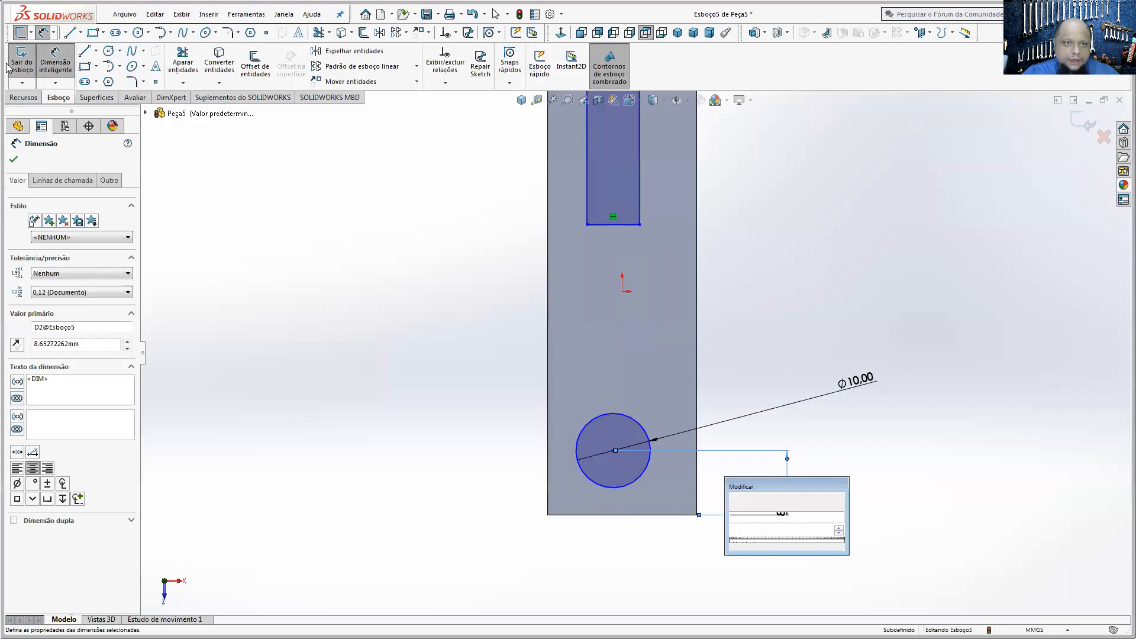
key(Return)
key(Escape)
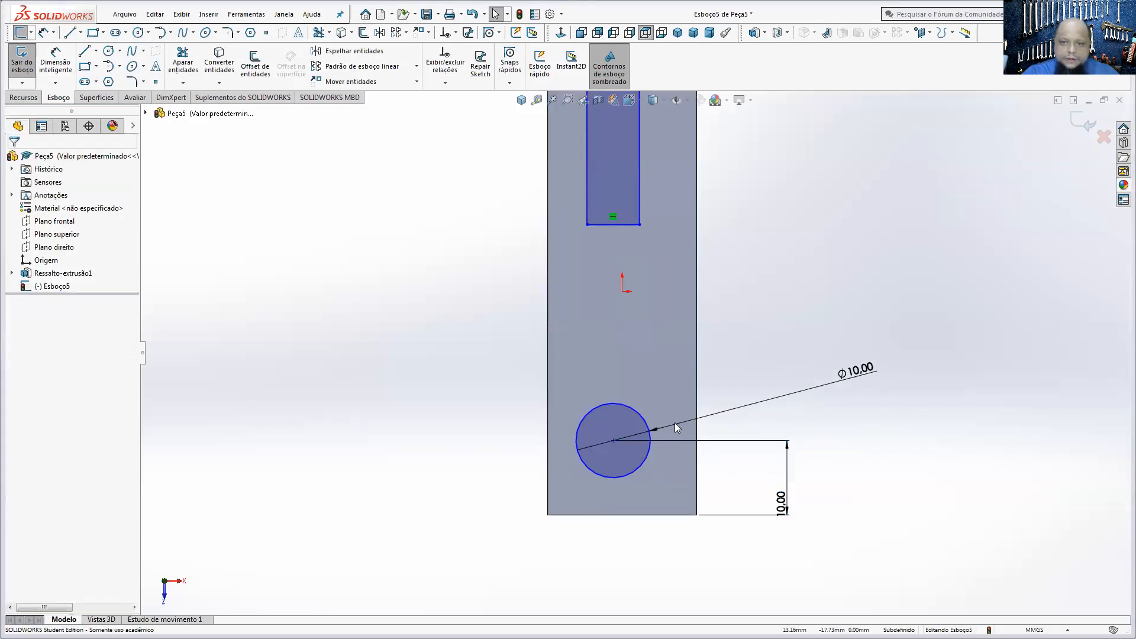
Step: Add a vertical relation between the circle's centre and the origin
click(613, 441)
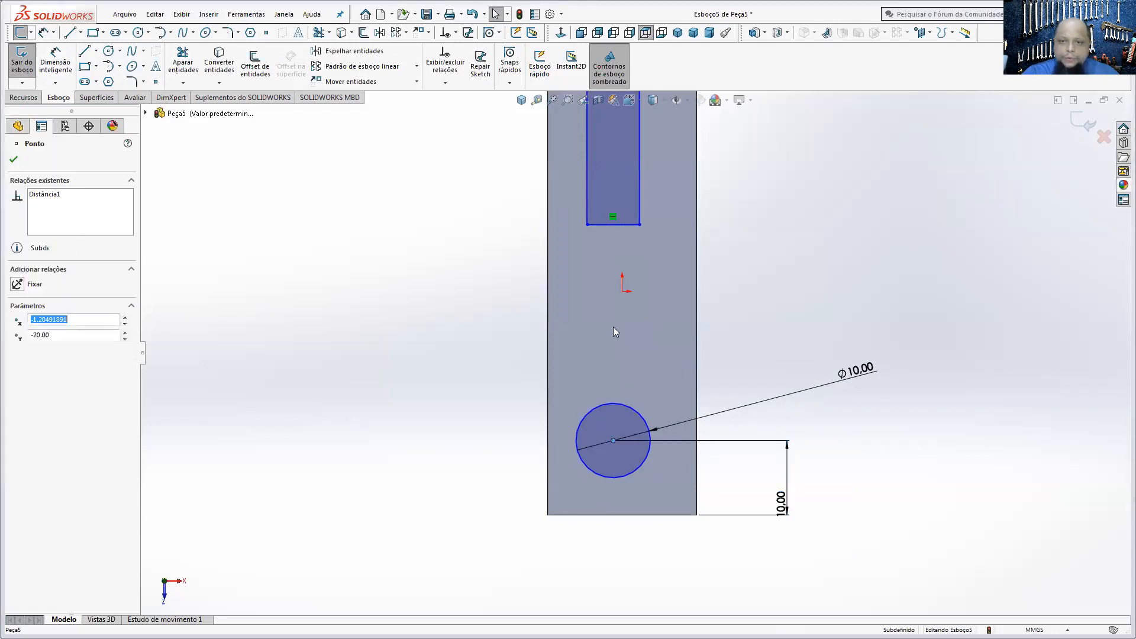
ctrl+click(621, 291)
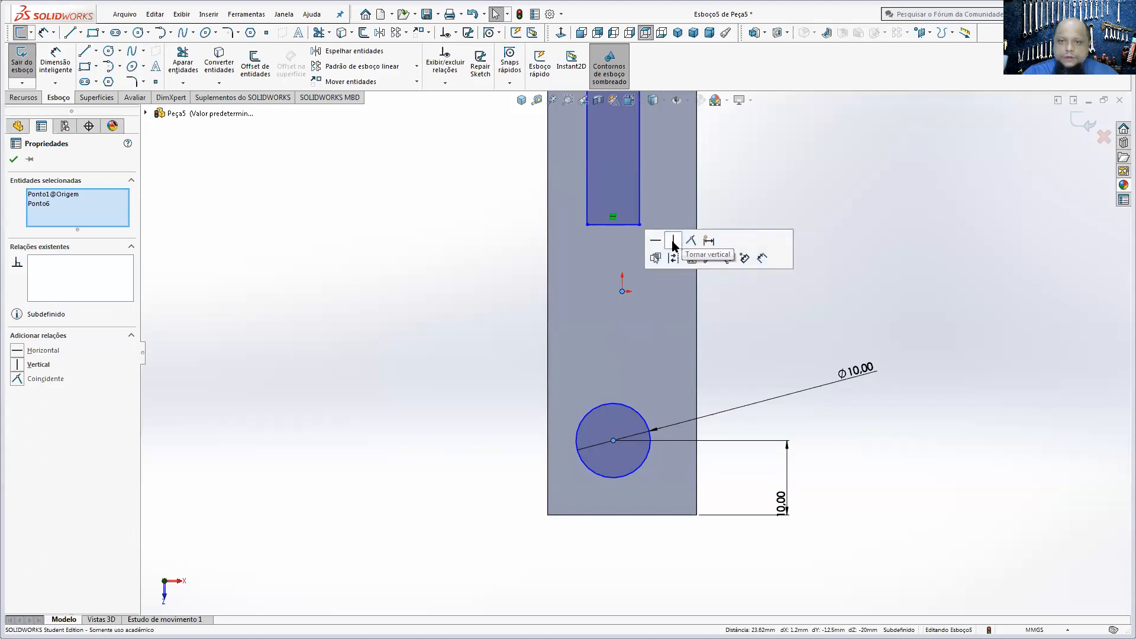
click(693, 244)
click(497, 261)
key(ctrl+z)
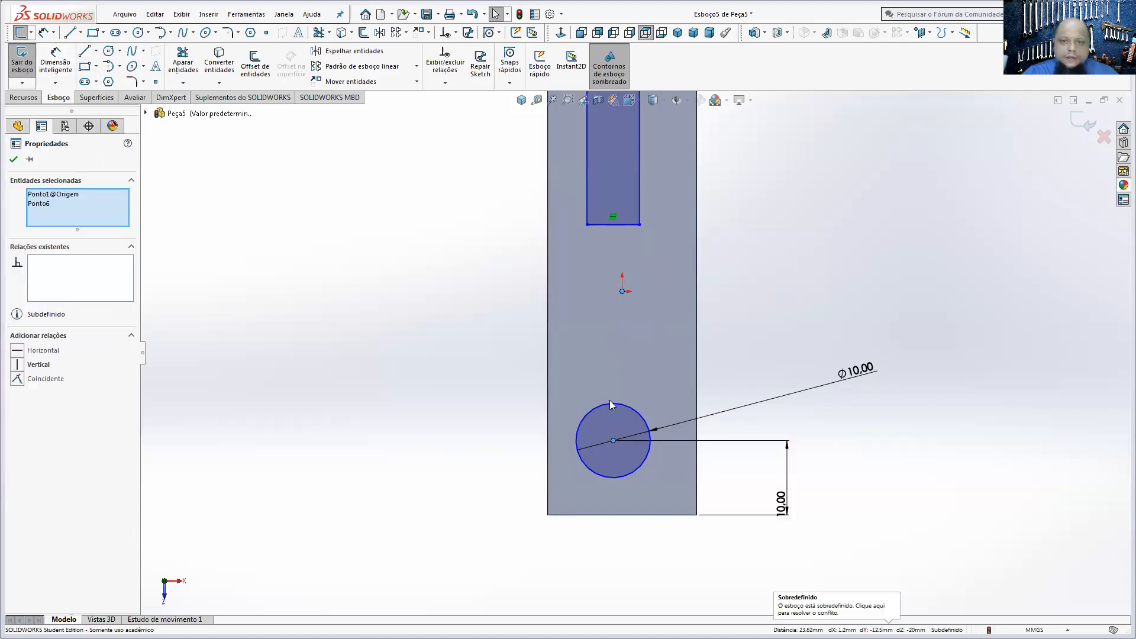
click(18, 366)
click(846, 468)
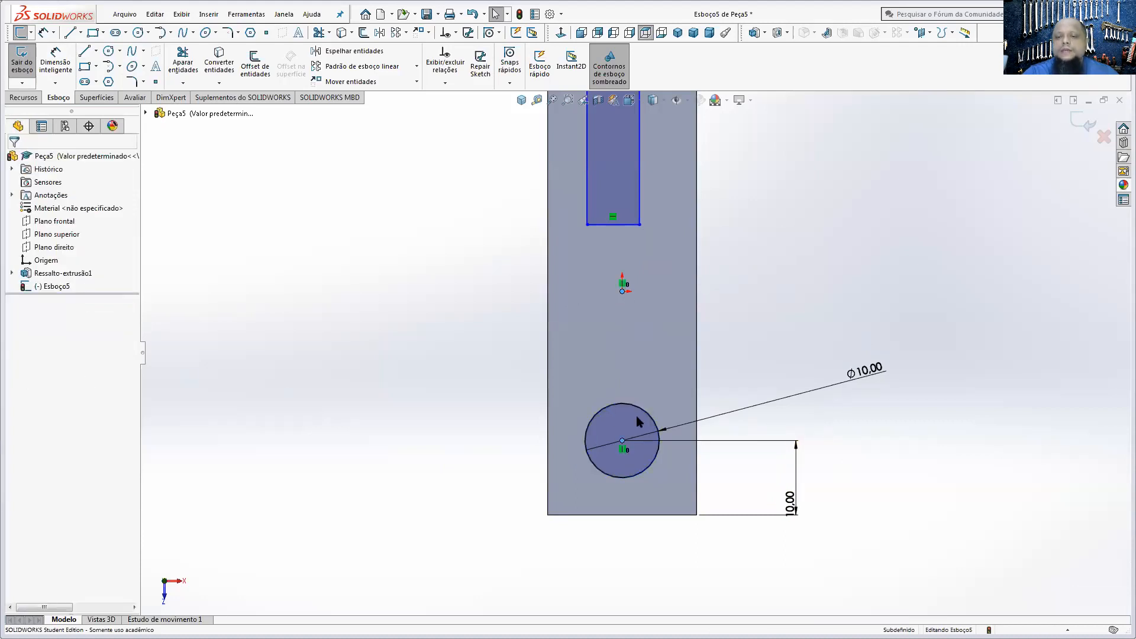
Step: Dimension the slot rectangle's width as 10 mm
key(f)
click(55, 62)
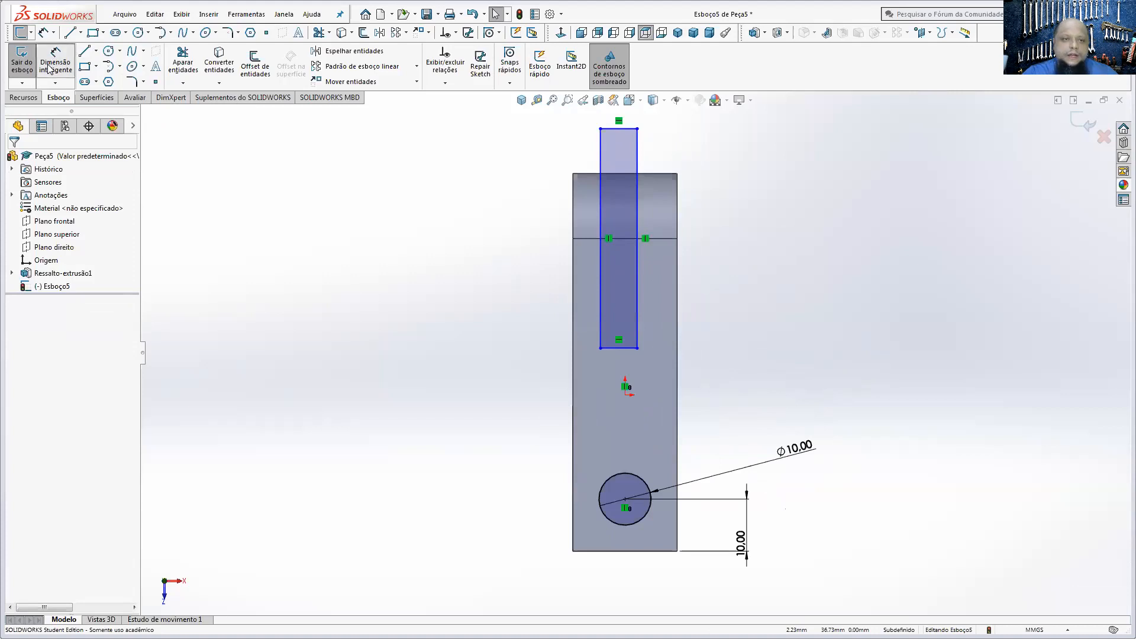
click(629, 348)
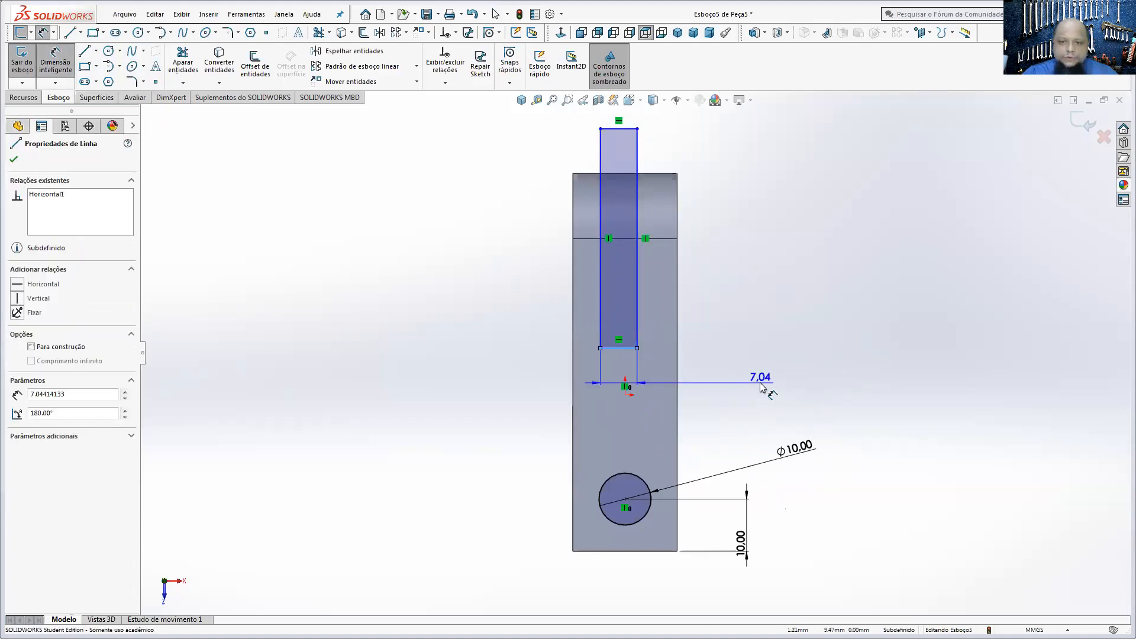
click(761, 385)
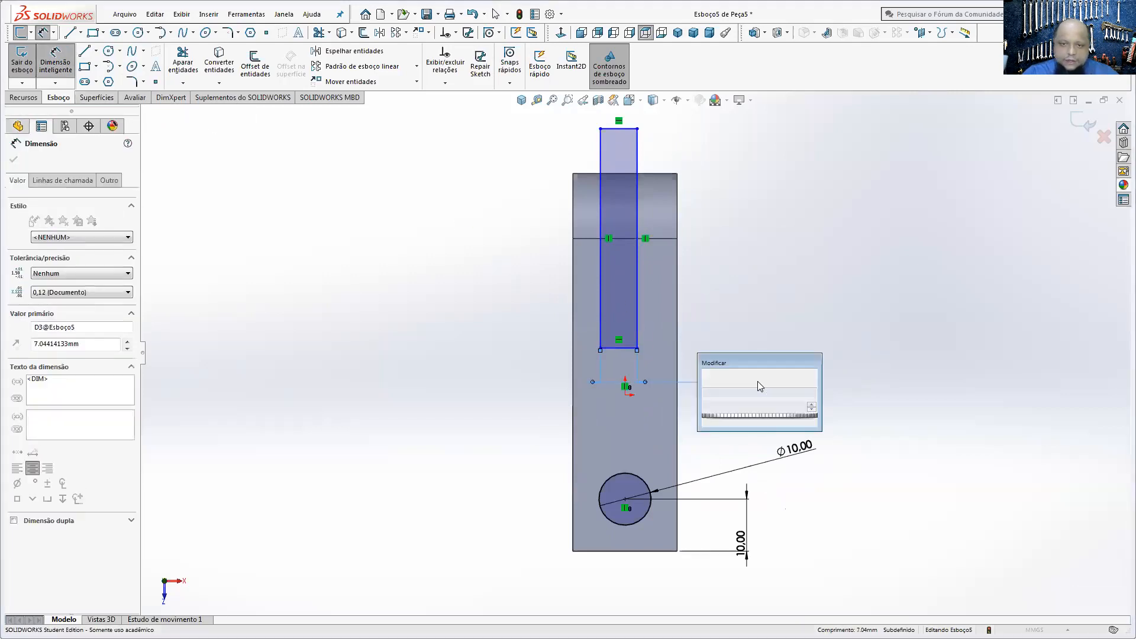
text(10)
key(Return)
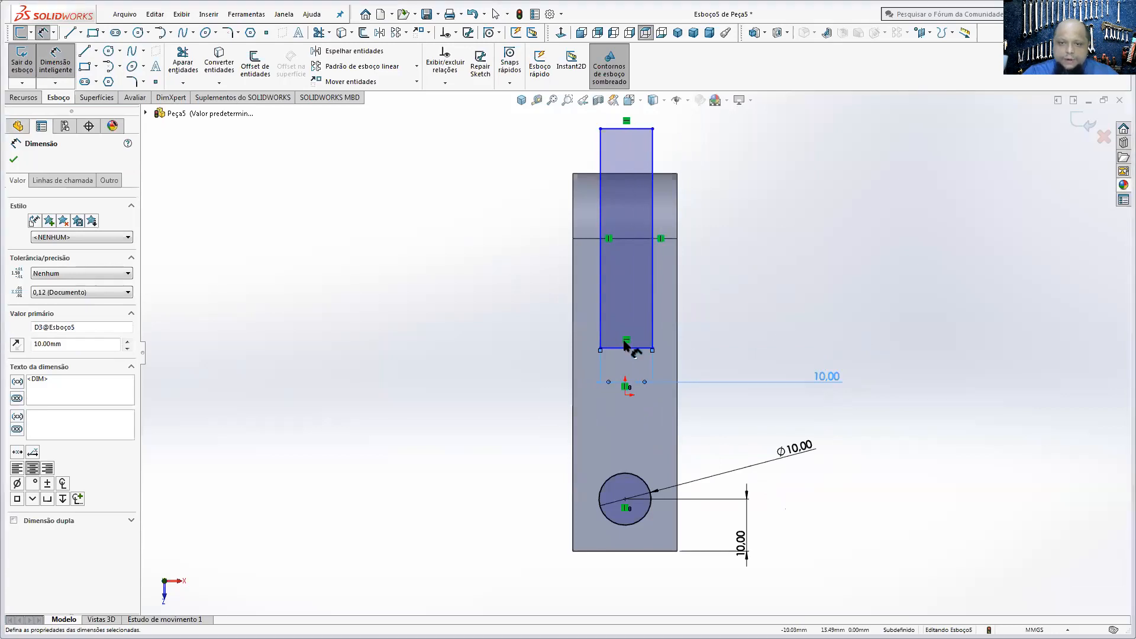
Step: Dimension the slot rectangle's long side 5 mm from the origin
click(601, 337)
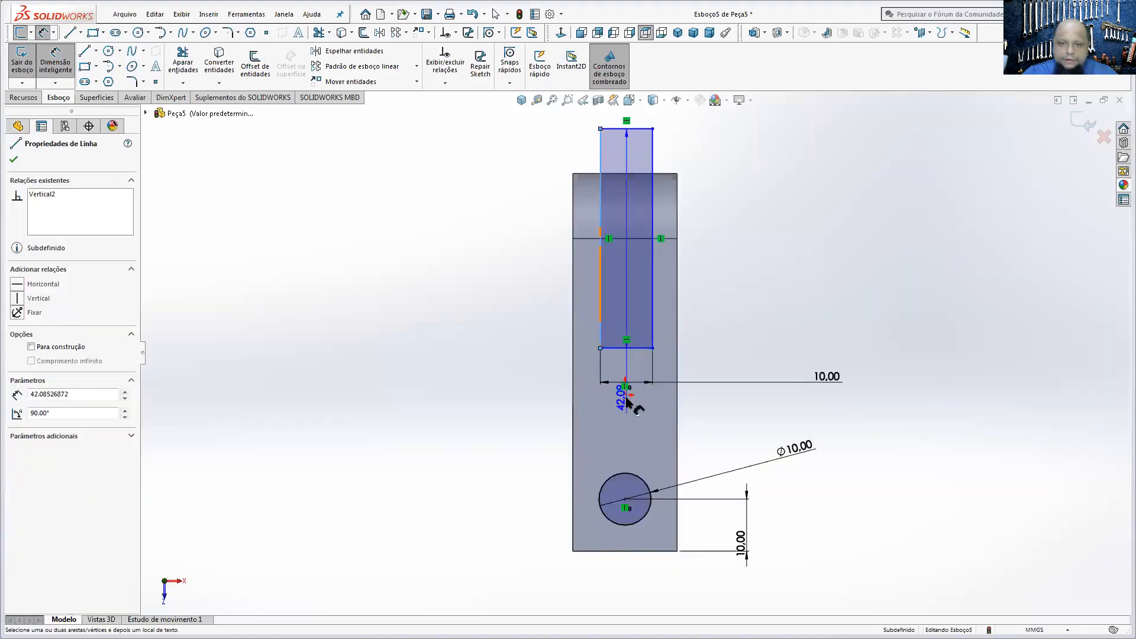
click(628, 392)
click(740, 318)
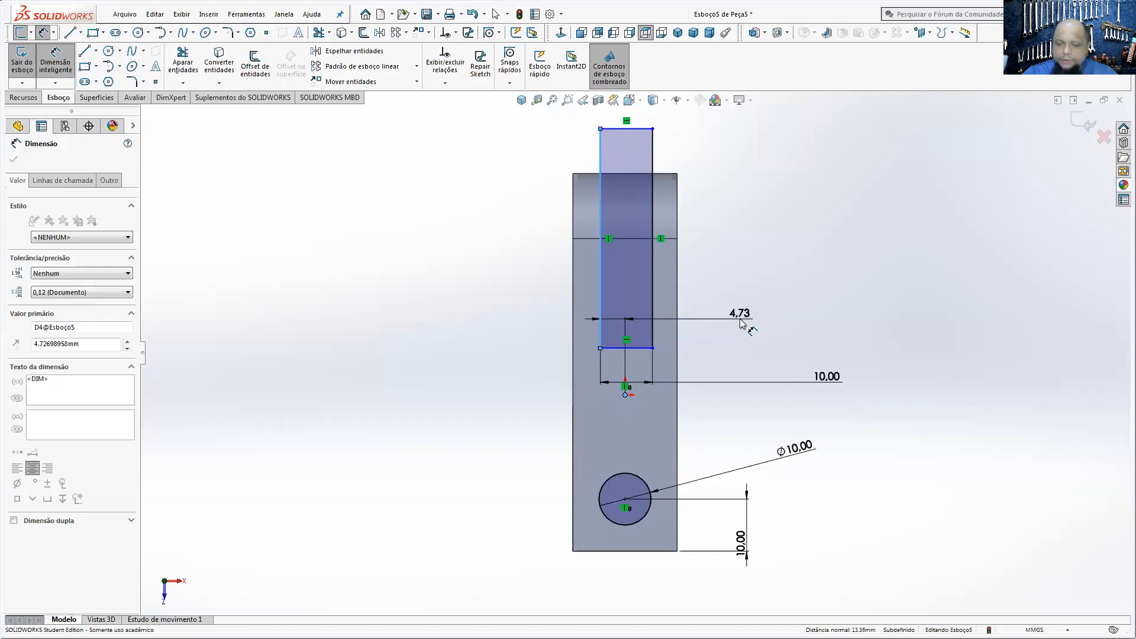
text(5)
key(Return)
Step: Dimension the slot rectangle's inner end 30 mm from the edge where the rounded end begins
click(595, 239)
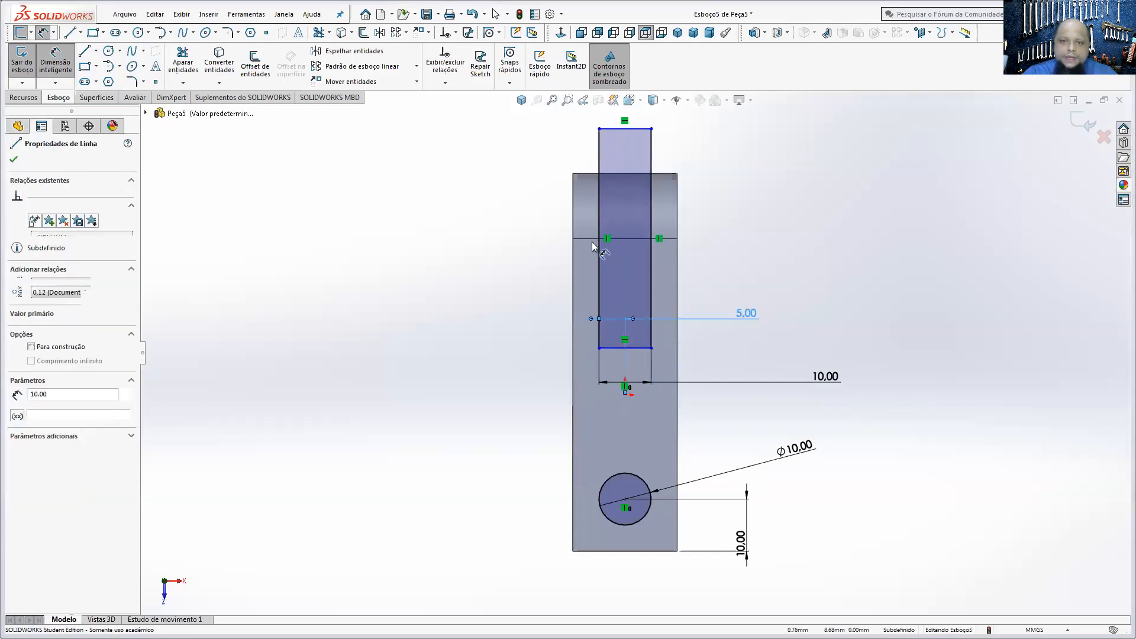
click(599, 347)
click(501, 258)
text(30)
key(Return)
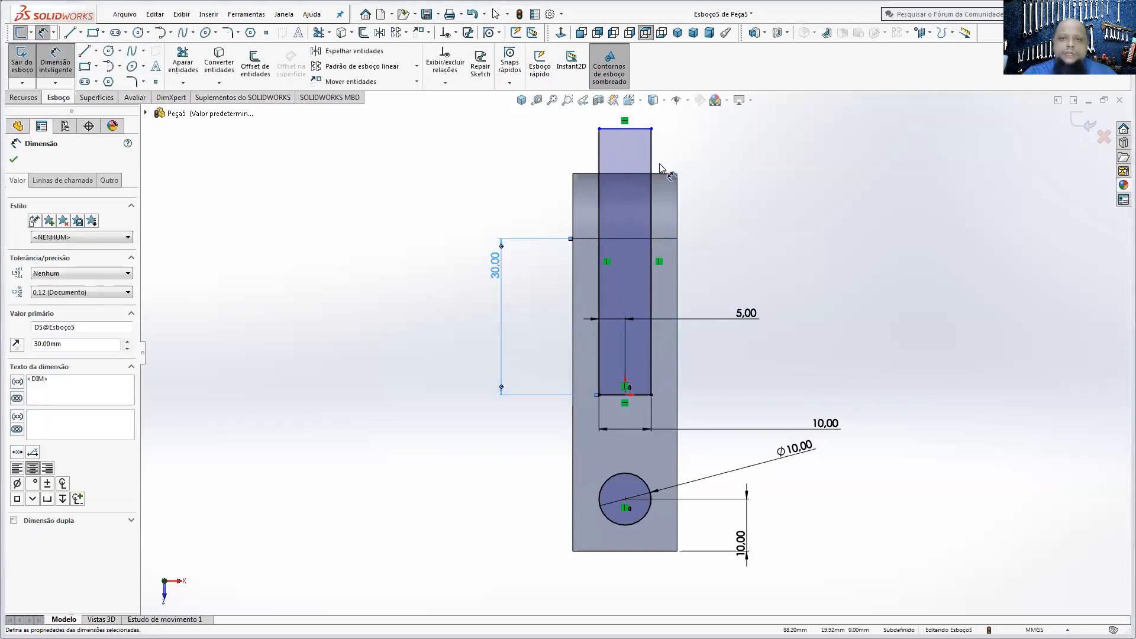
Step: Cut-extrude the slot and hole sketch with the end condition Through All (Passante)
click(24, 97)
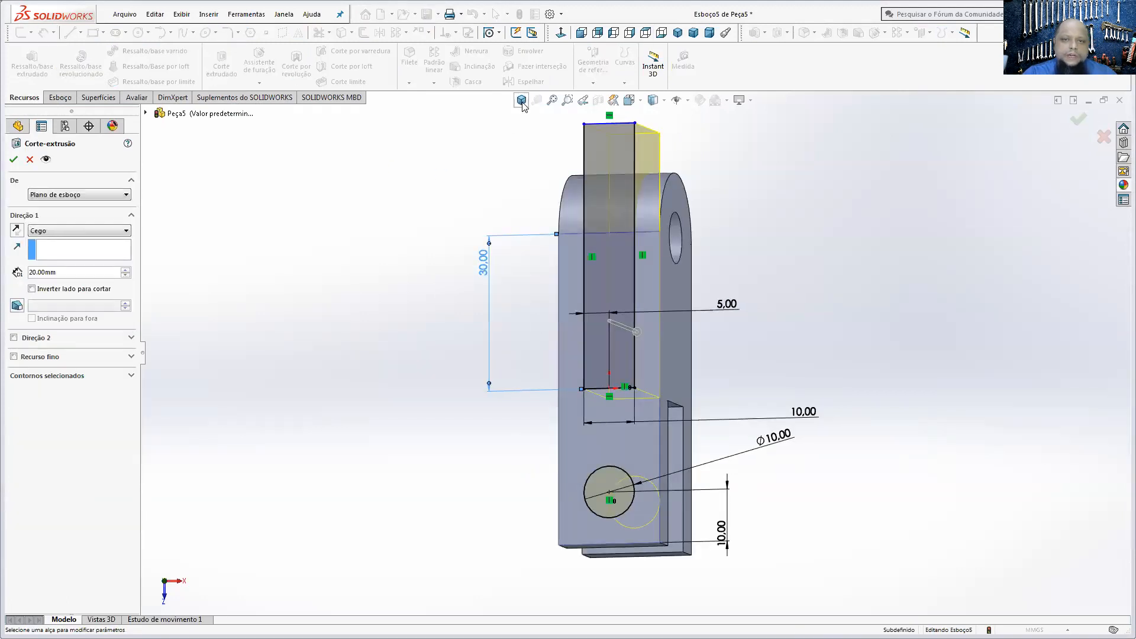
click(39, 232)
click(42, 249)
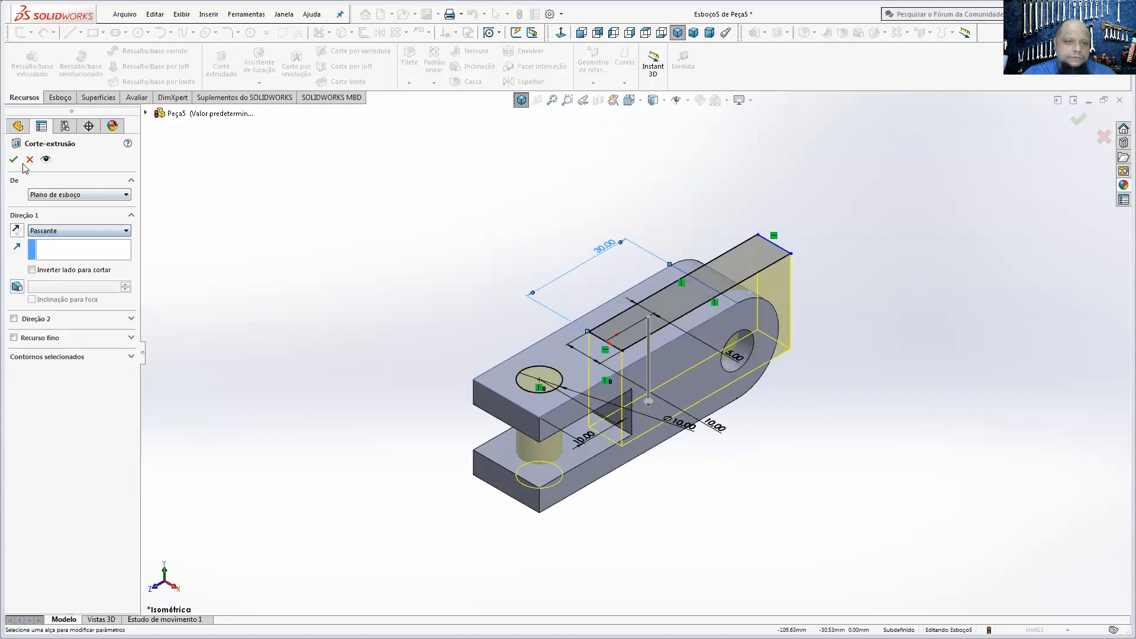
key(Return)
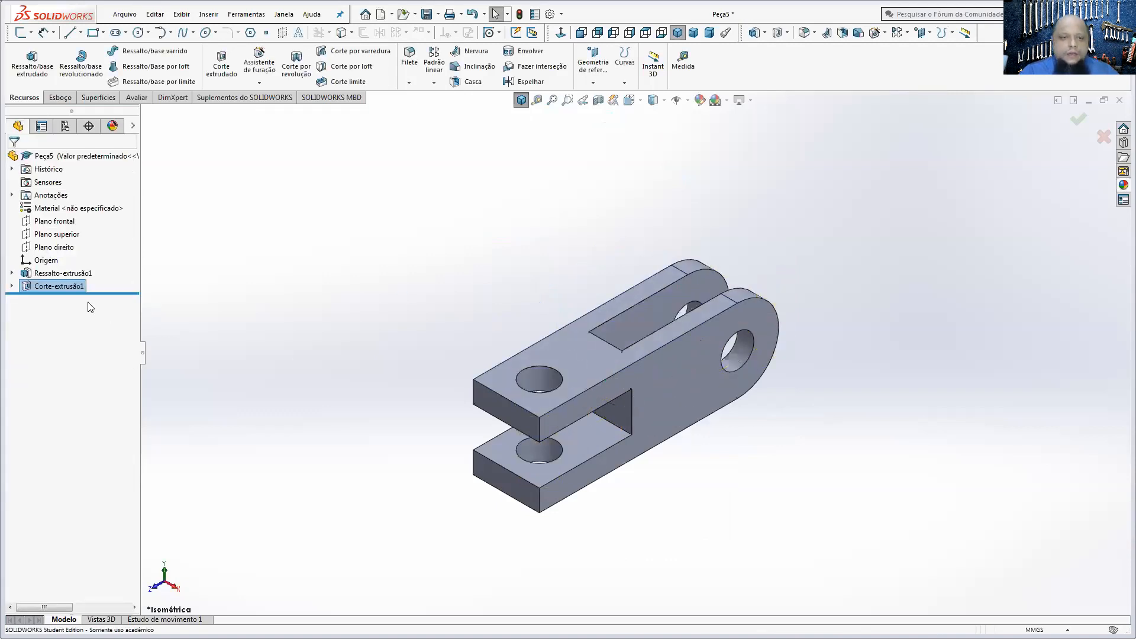
Step: Examine the cut feature and the part from several angles, and compare the part with the PEÇA 01 drawing in Acrobat Reader
click(59, 286)
middle_drag(424, 320, 393, 355)
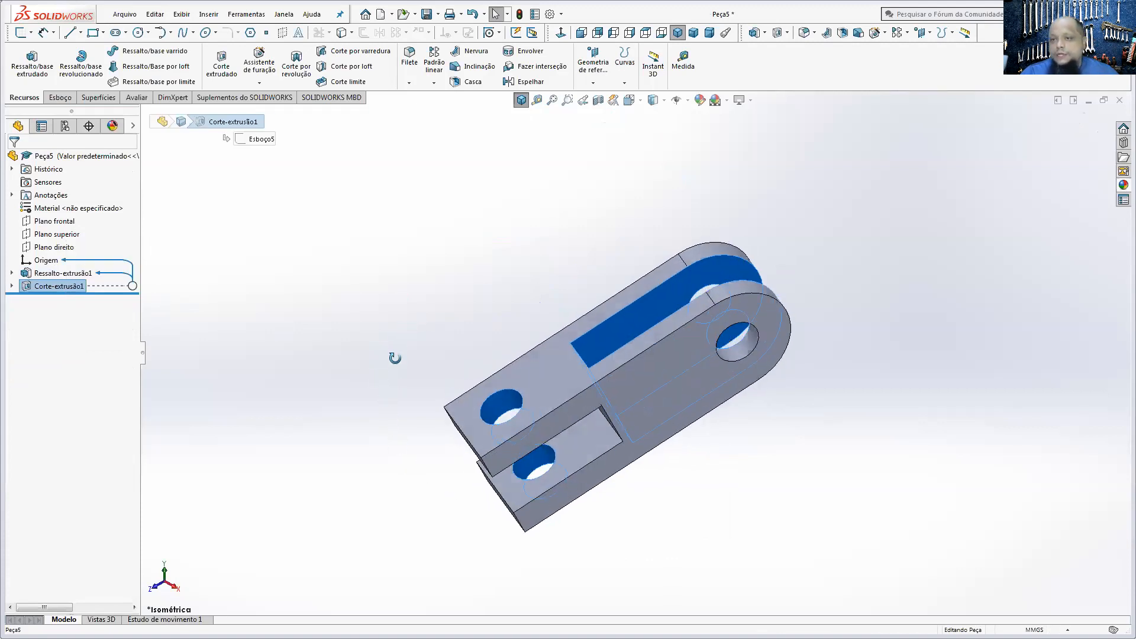
click(793, 517)
middle_drag(581, 434, 609, 400)
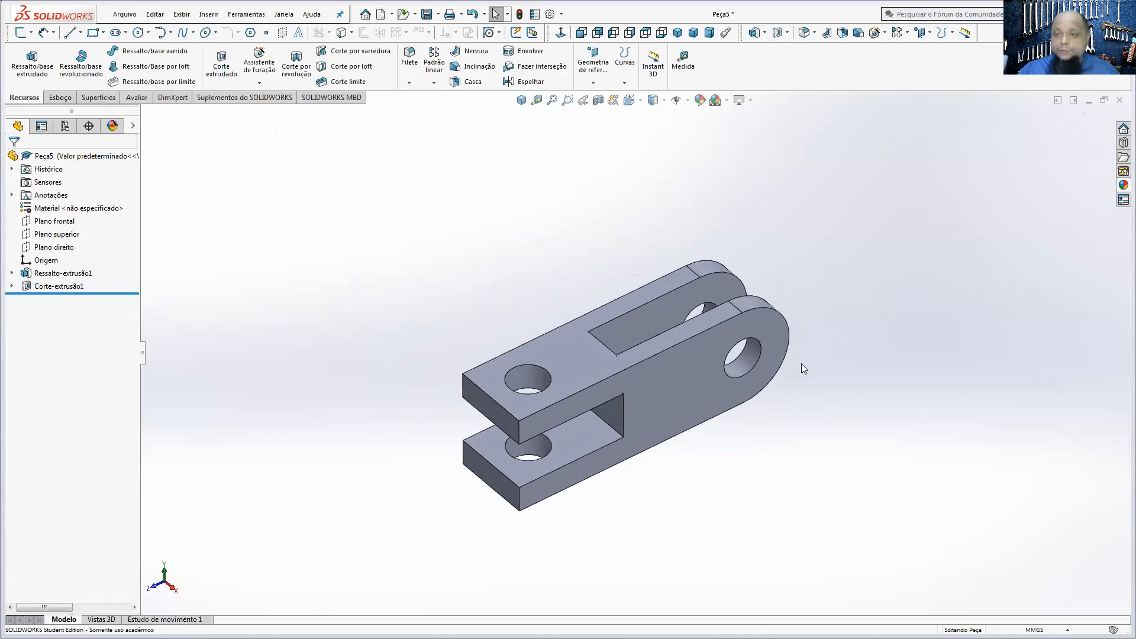
middle_drag(693, 432, 598, 384)
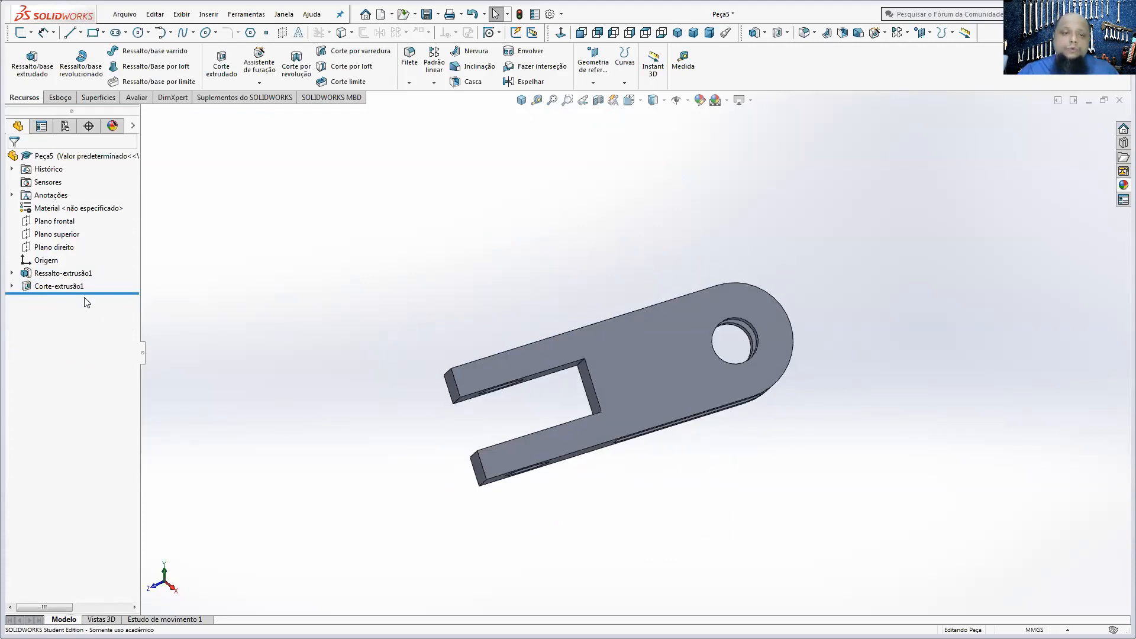
middle_drag(355, 363, 599, 443)
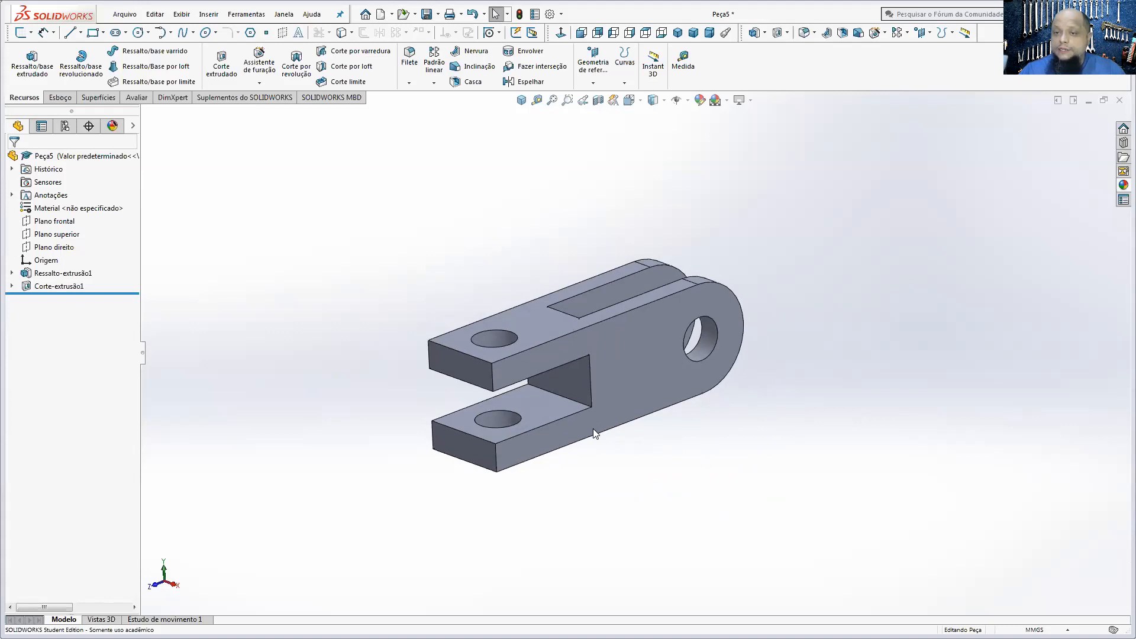
key(alt+Tab)
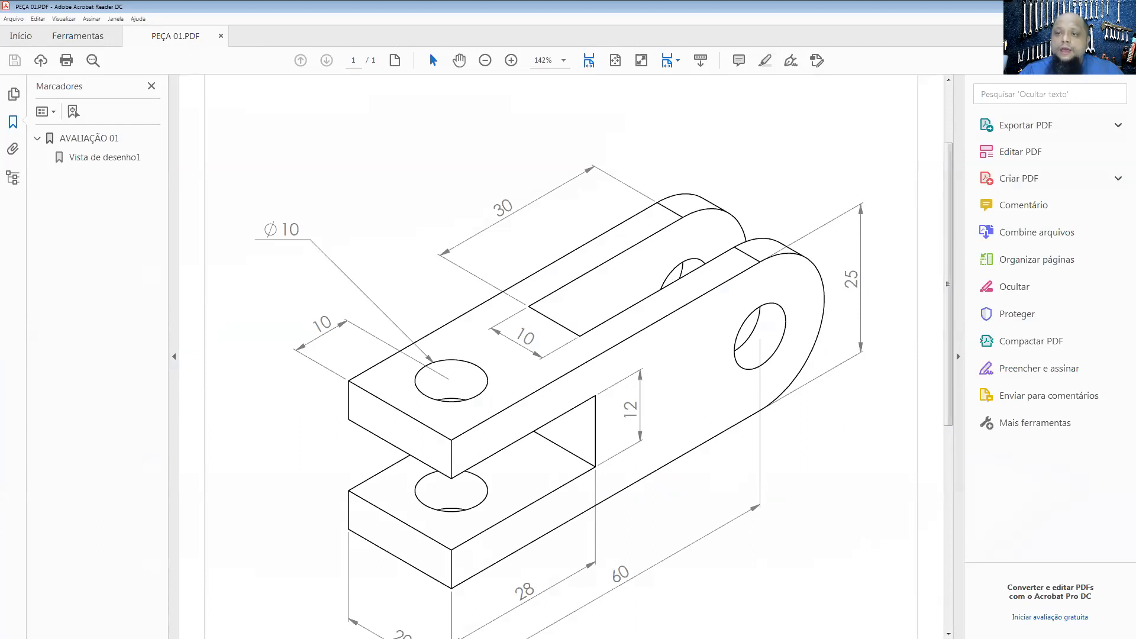
key(alt+Tab)
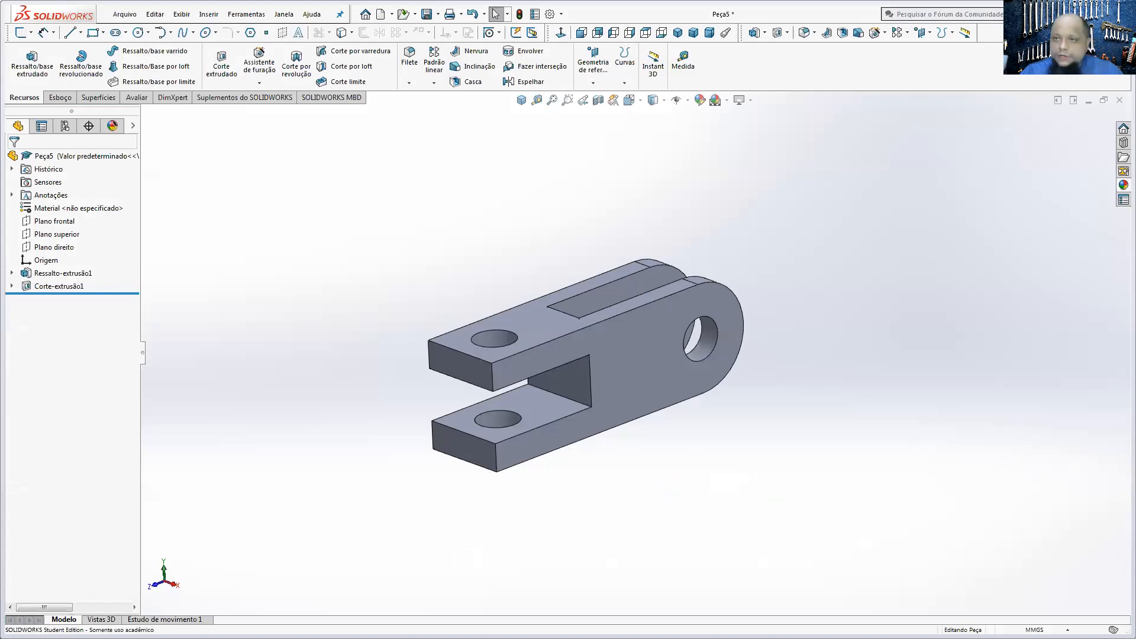
Step: Open the SOLIDWORKS Tutorials (Tutoriais do SOLIDWORKS) and look over the introduction lessons
click(1062, 14)
click(1036, 59)
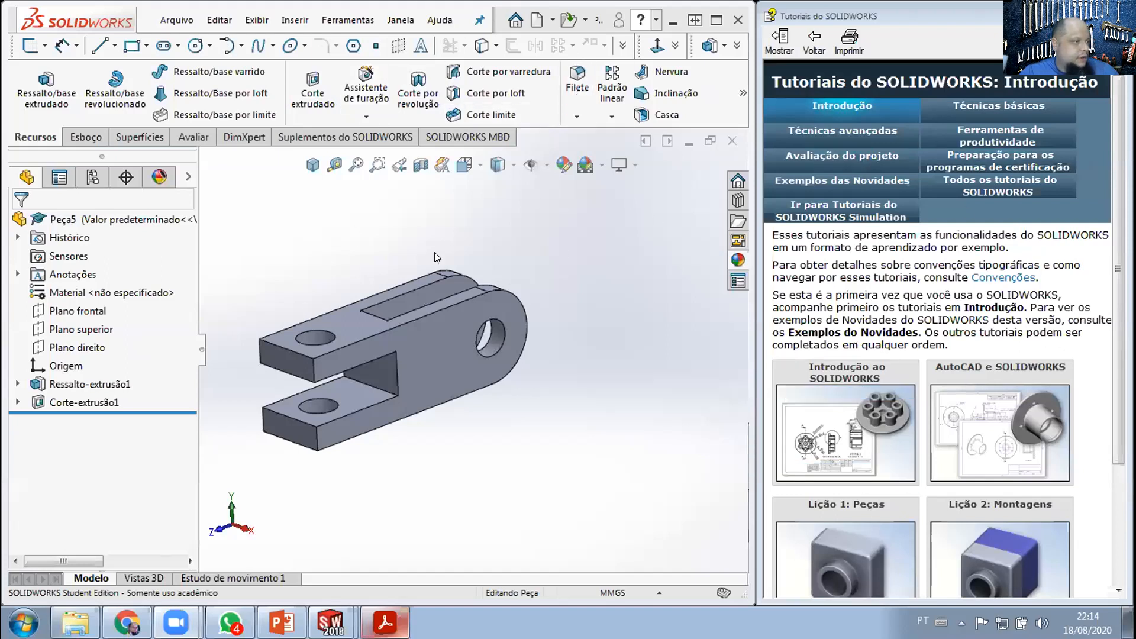
mouse_move(870, 503)
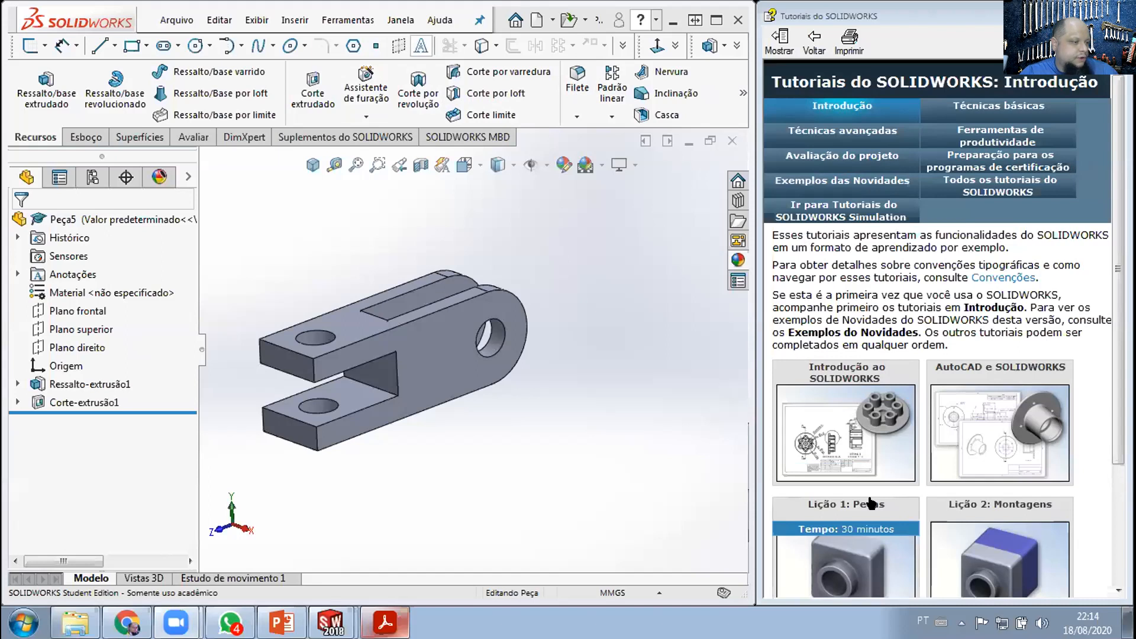